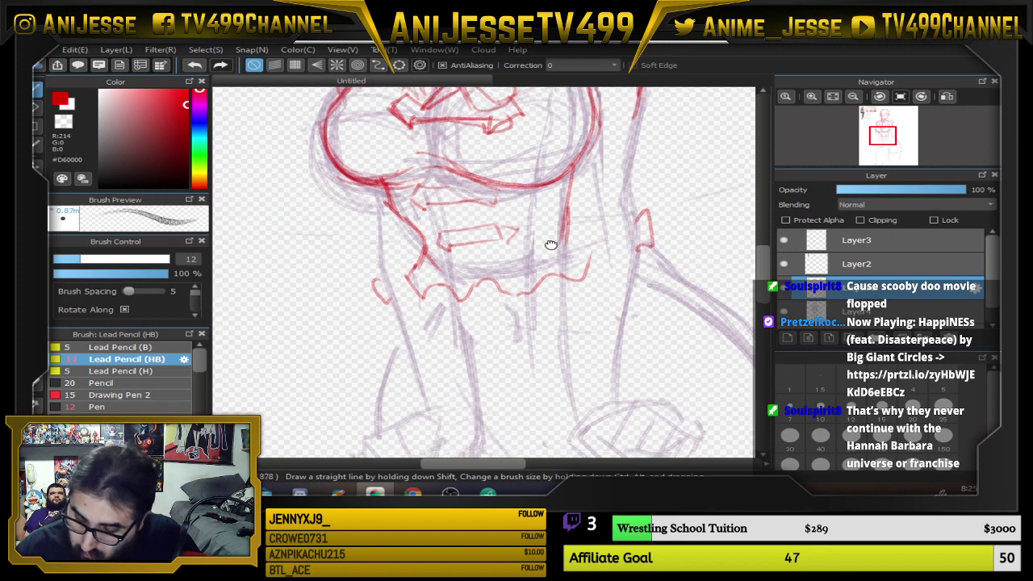
Clean up the red outline of the figure's left-hand upper arm near the armpit with the eraser
{"action": "left_click_drag", "start_coordinate": [591, 229], "coordinate": [614, 298]}
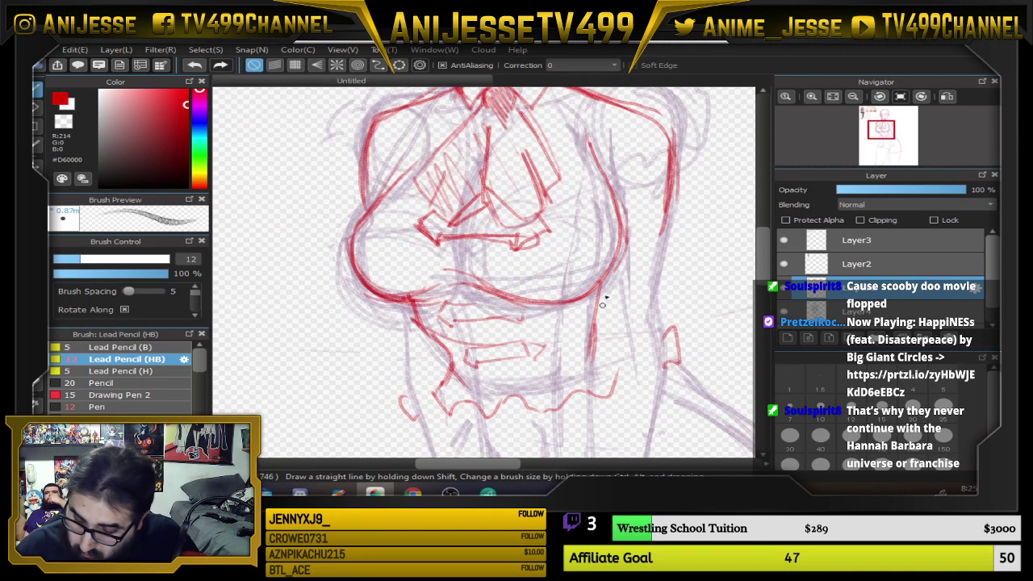
{"action": "left_click_drag", "start_coordinate": [653, 275], "coordinate": [590, 330]}
{"action": "left_click_drag", "start_coordinate": [609, 245], "coordinate": [648, 281]}
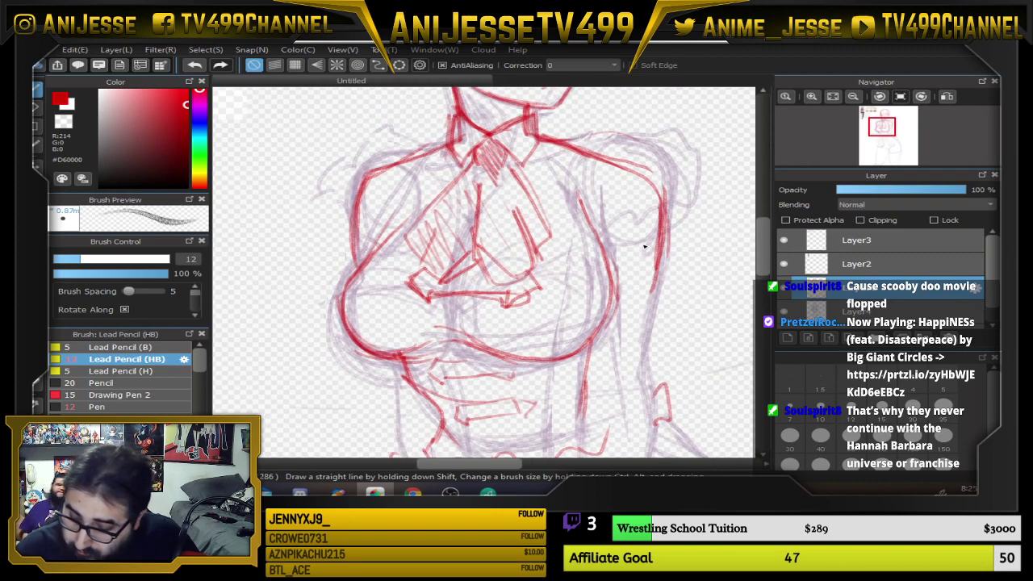
{"action": "scroll", "coordinate": [467, 224], "scroll_direction": "down", "scroll_amount": 3}
{"action": "scroll", "coordinate": [429, 240], "scroll_direction": "up", "scroll_amount": 3}
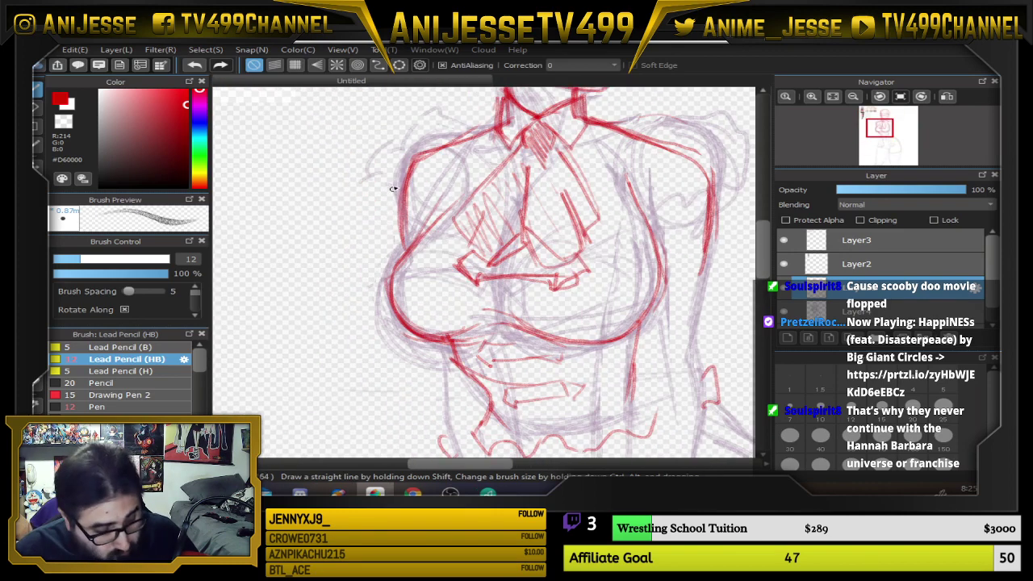
{"action": "key", "text": "e"}
{"action": "left_click_drag", "start_coordinate": [399, 246], "coordinate": [399, 167]}
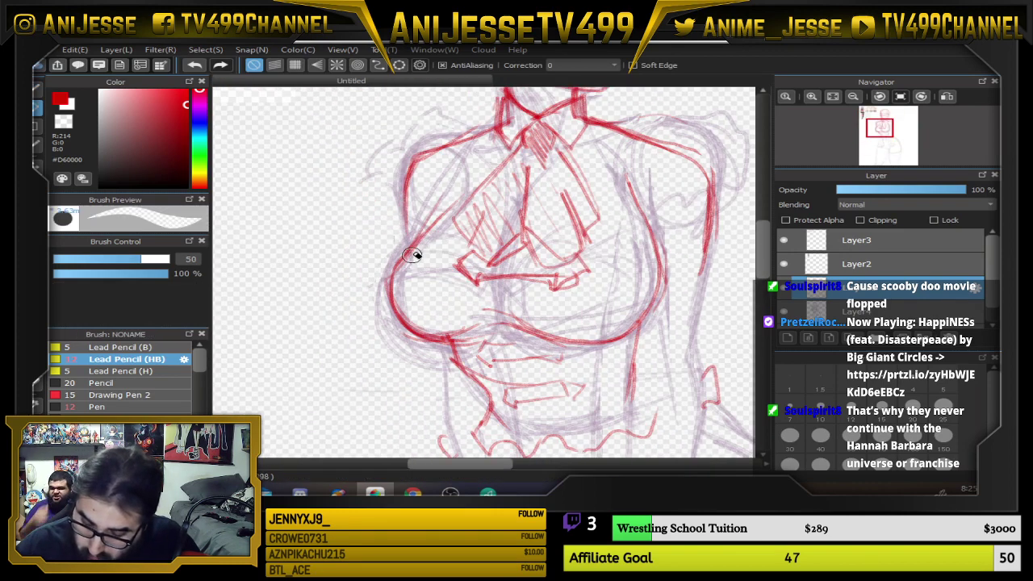
Check the reference character's blouse, then sketch the ruffled sleeve edge on the figure's left-hand shoulder with the red Lead Pencil (HB)
{"action": "key", "text": "b"}
{"action": "left_click_drag", "start_coordinate": [376, 232], "coordinate": [528, 320]}
{"action": "left_click_drag", "start_coordinate": [436, 209], "coordinate": [496, 302]}
{"action": "scroll", "coordinate": [382, 124], "scroll_direction": "up", "scroll_amount": 3}
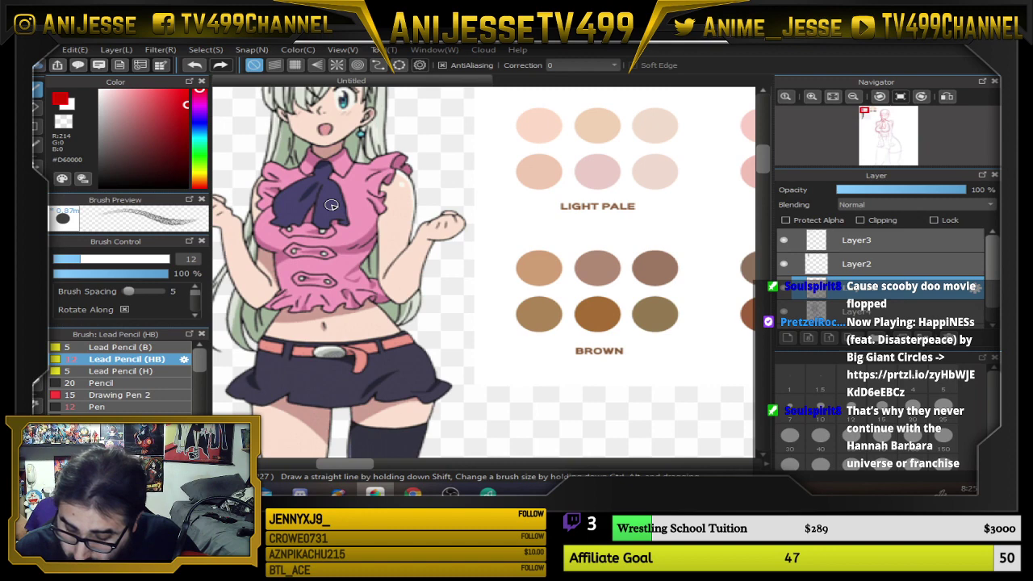
{"action": "scroll", "coordinate": [331, 205], "scroll_direction": "down", "scroll_amount": 4}
{"action": "left_click_drag", "start_coordinate": [375, 272], "coordinate": [240, 166]}
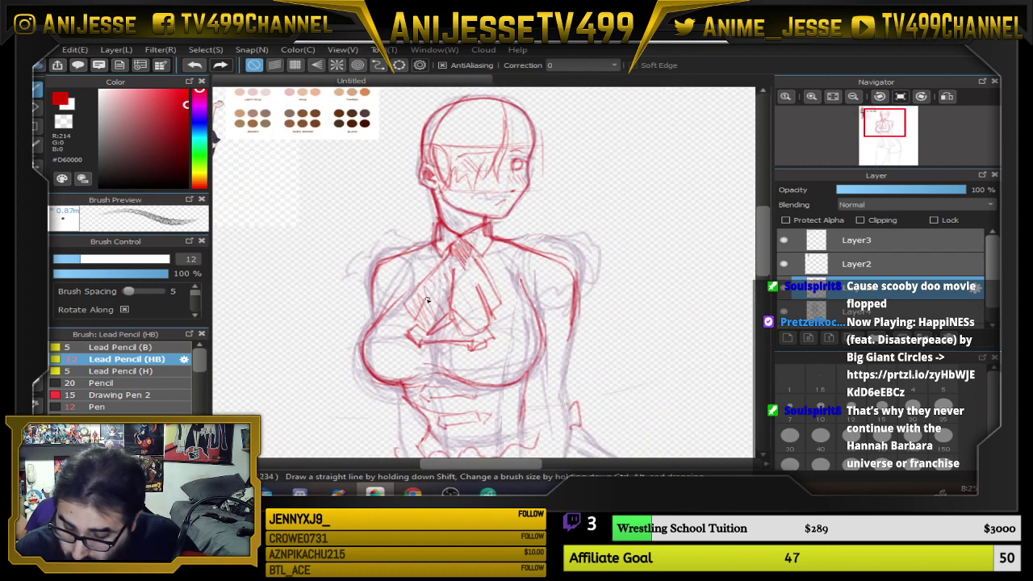
{"action": "scroll", "coordinate": [406, 289], "scroll_direction": "up", "scroll_amount": 2}
{"action": "mouse_move", "coordinate": [314, 283]}
{"action": "left_mouse_down"}
{"action": "mouse_move", "coordinate": [326, 249]}
{"action": "mouse_move", "coordinate": [343, 297]}
{"action": "left_mouse_up"}
{"action": "mouse_move", "coordinate": [339, 260]}
{"action": "left_mouse_down"}
{"action": "mouse_move", "coordinate": [341, 302]}
{"action": "mouse_move", "coordinate": [366, 286]}
{"action": "mouse_move", "coordinate": [382, 315]}
{"action": "left_mouse_up"}
{"action": "mouse_move", "coordinate": [313, 281]}
{"action": "left_mouse_down"}
{"action": "mouse_move", "coordinate": [340, 280]}
{"action": "mouse_move", "coordinate": [311, 272]}
{"action": "mouse_move", "coordinate": [364, 228]}
{"action": "mouse_move", "coordinate": [324, 221]}
{"action": "mouse_move", "coordinate": [463, 187]}
{"action": "mouse_move", "coordinate": [353, 263]}
{"action": "mouse_move", "coordinate": [360, 276]}
{"action": "left_mouse_up"}
Sketch the wavy ruffled sleeve around the figure's right-hand shoulder and upper arm in red
{"action": "left_click_drag", "start_coordinate": [620, 261], "coordinate": [463, 232]}
{"action": "mouse_move", "coordinate": [495, 300]}
{"action": "left_mouse_down"}
{"action": "mouse_move", "coordinate": [525, 257]}
{"action": "mouse_move", "coordinate": [542, 273]}
{"action": "mouse_move", "coordinate": [560, 252]}
{"action": "mouse_move", "coordinate": [589, 257]}
{"action": "mouse_move", "coordinate": [619, 235]}
{"action": "mouse_move", "coordinate": [626, 203]}
{"action": "mouse_move", "coordinate": [598, 213]}
{"action": "mouse_move", "coordinate": [575, 191]}
{"action": "mouse_move", "coordinate": [529, 185]}
{"action": "left_mouse_up"}
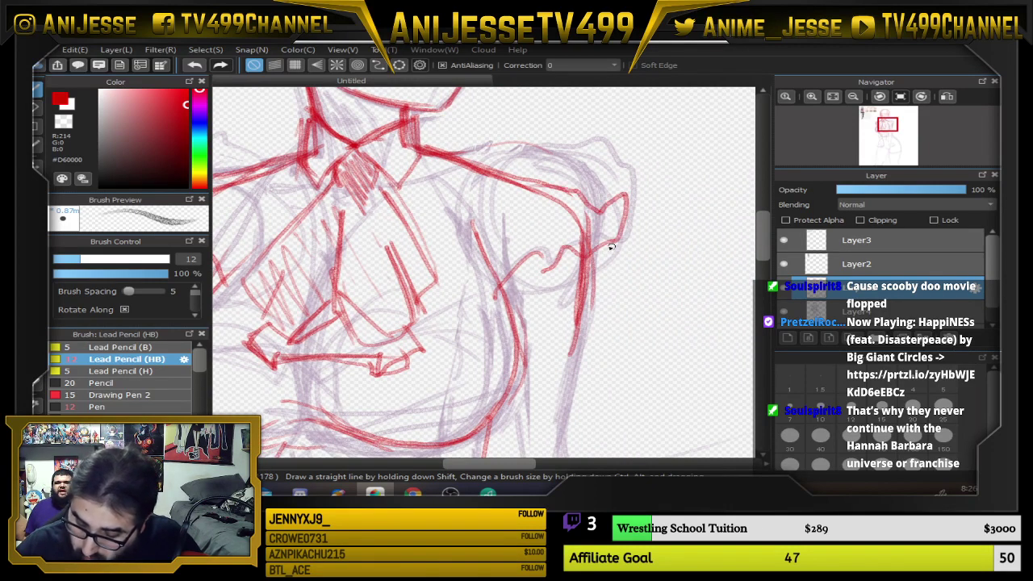
{"action": "left_click_drag", "start_coordinate": [612, 247], "coordinate": [606, 279]}
{"action": "mouse_move", "coordinate": [502, 296]}
{"action": "left_mouse_down"}
{"action": "mouse_move", "coordinate": [521, 243]}
{"action": "mouse_move", "coordinate": [625, 296]}
{"action": "mouse_move", "coordinate": [503, 302]}
{"action": "left_mouse_up"}
Sketch the left-hand waist line, the navel and the curved skirt waistline across the hips below the blouse hem
{"action": "scroll", "coordinate": [605, 197], "scroll_direction": "down", "scroll_amount": 2}
{"action": "scroll", "coordinate": [501, 299], "scroll_direction": "down", "scroll_amount": 1}
{"action": "scroll", "coordinate": [496, 289], "scroll_direction": "up", "scroll_amount": 3}
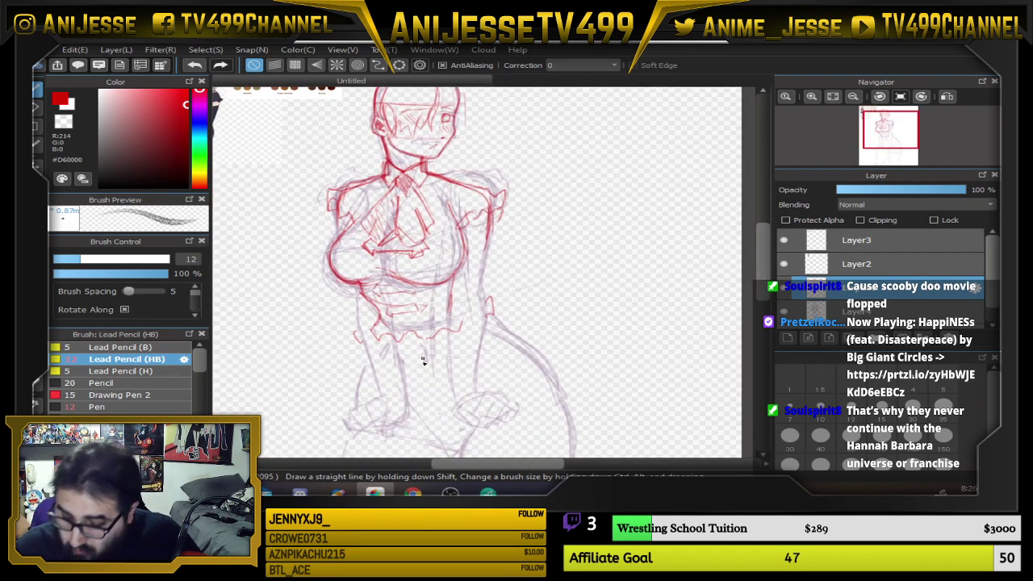
{"action": "left_click_drag", "start_coordinate": [422, 358], "coordinate": [407, 200]}
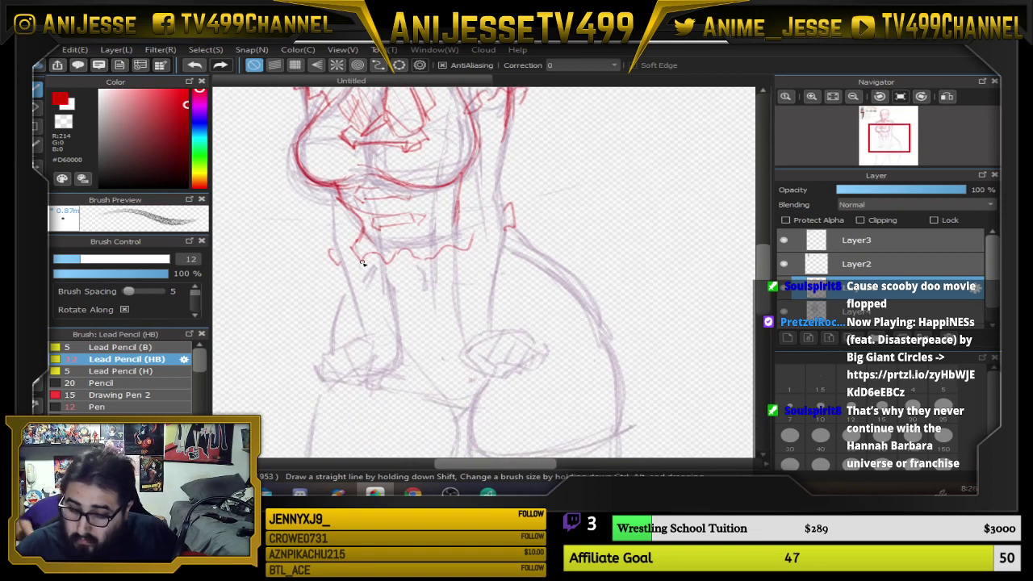
{"action": "left_click_drag", "start_coordinate": [350, 285], "coordinate": [335, 318]}
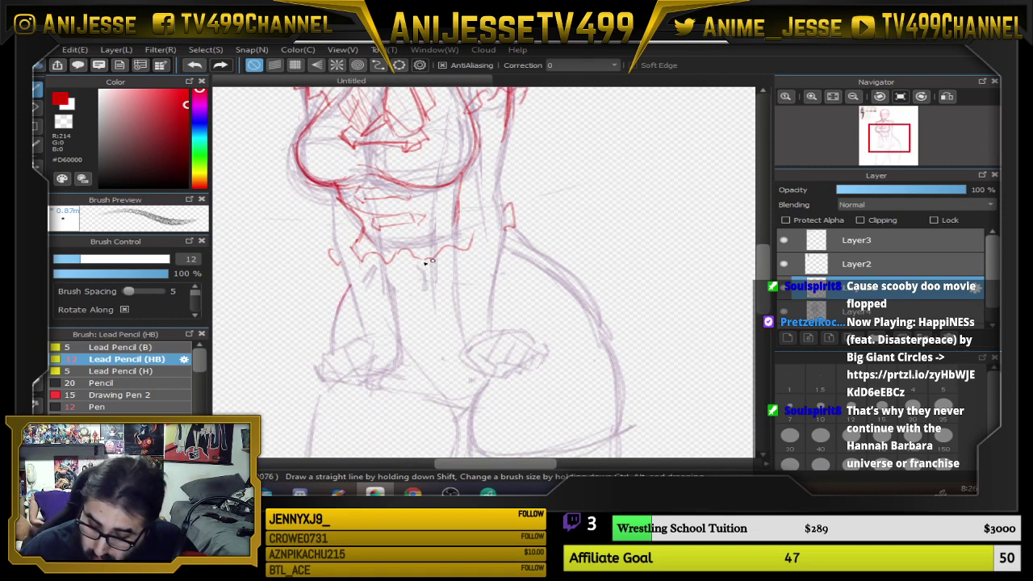
{"action": "left_click_drag", "start_coordinate": [429, 262], "coordinate": [417, 285]}
{"action": "mouse_move", "coordinate": [343, 307]}
{"action": "left_mouse_down"}
{"action": "mouse_move", "coordinate": [433, 323]}
{"action": "mouse_move", "coordinate": [553, 243]}
{"action": "left_mouse_up"}
Examine the reference character's hairstyle and outfit beside the skin tone chart
{"action": "scroll", "coordinate": [393, 286], "scroll_direction": "down", "scroll_amount": 3}
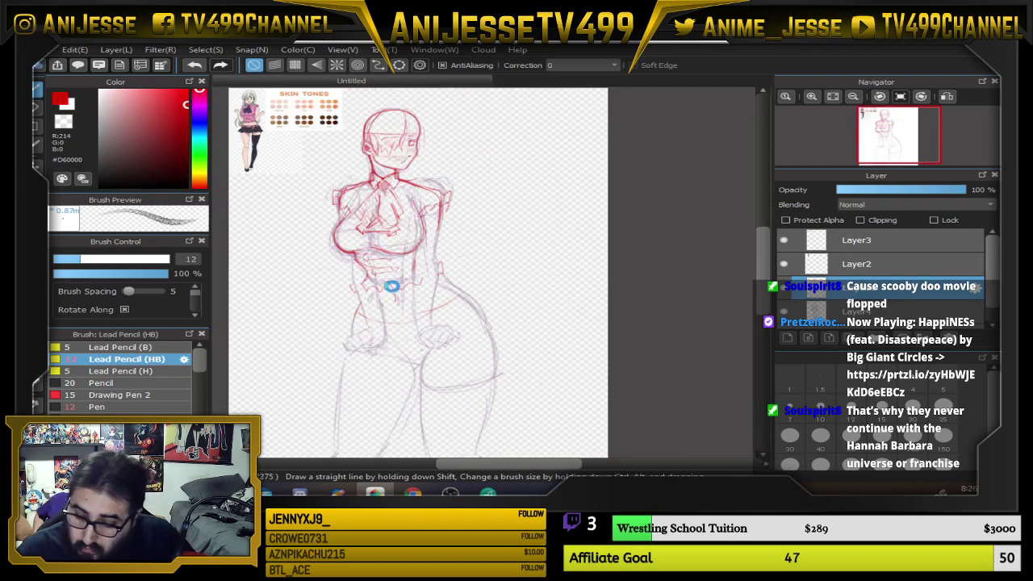
{"action": "left_click_drag", "start_coordinate": [392, 286], "coordinate": [413, 341]}
{"action": "scroll", "coordinate": [380, 168], "scroll_direction": "up", "scroll_amount": 2}
{"action": "left_click_drag", "start_coordinate": [260, 198], "coordinate": [344, 279]}
{"action": "scroll", "coordinate": [343, 279], "scroll_direction": "up", "scroll_amount": 4}
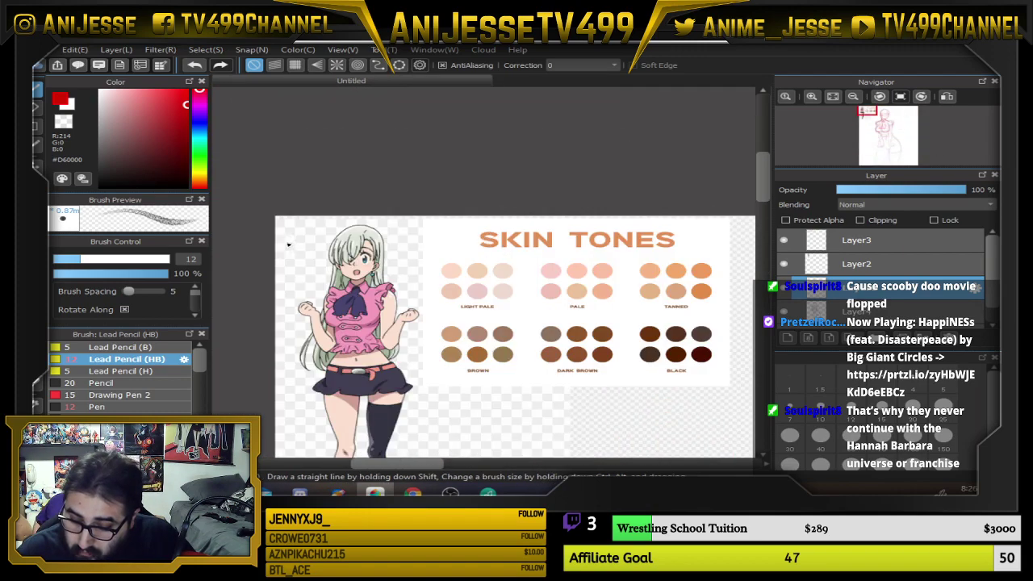
{"action": "scroll", "coordinate": [344, 256], "scroll_direction": "down", "scroll_amount": 4}
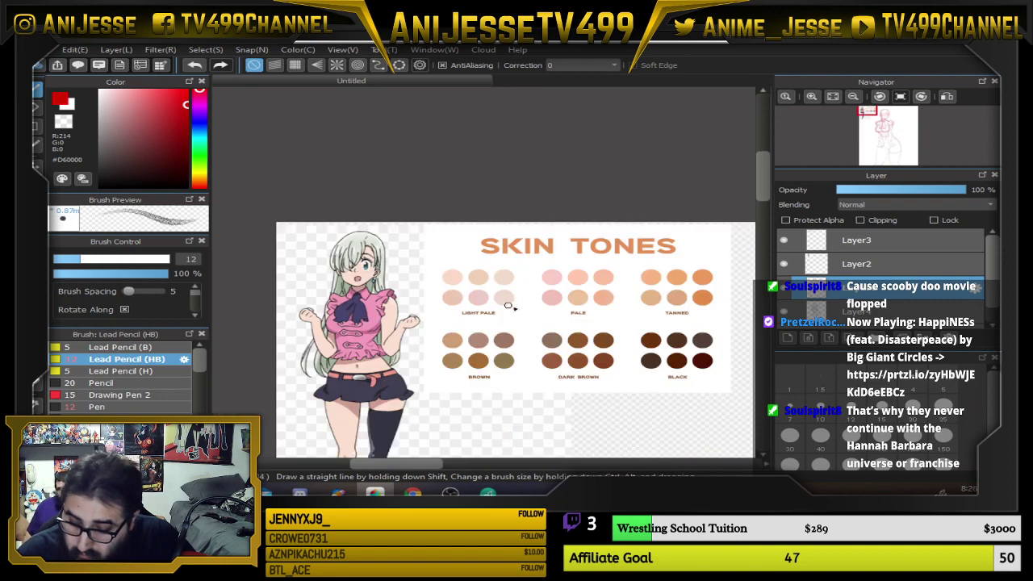
{"action": "scroll", "coordinate": [545, 332], "scroll_direction": "down", "scroll_amount": 2}
{"action": "left_click_drag", "start_coordinate": [547, 335], "coordinate": [433, 220]}
{"action": "scroll", "coordinate": [629, 235], "scroll_direction": "up", "scroll_amount": 2}
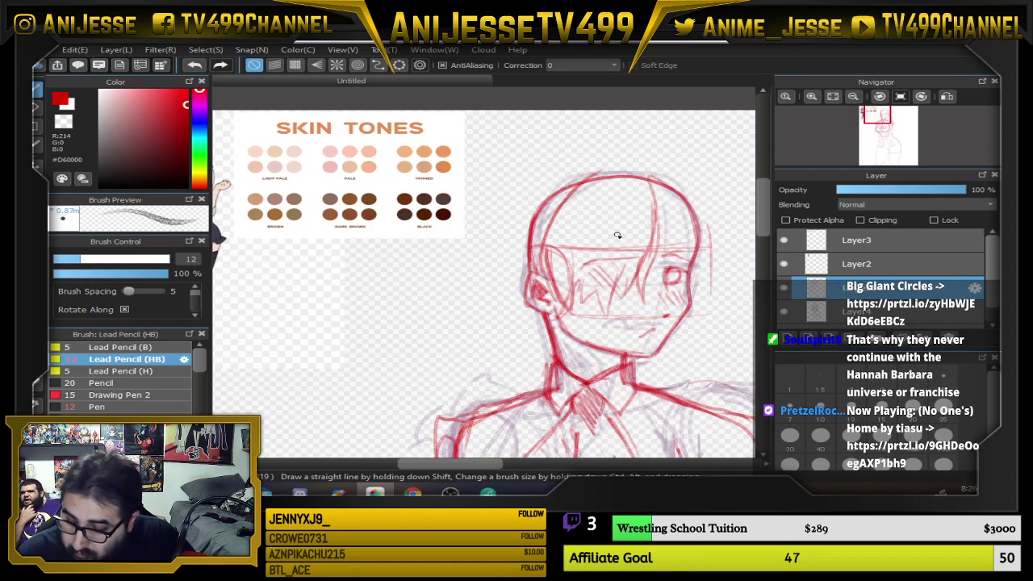
Sketch the outer hair outline over the top of the head and down both sides to the shoulders
{"action": "left_click_drag", "start_coordinate": [658, 190], "coordinate": [577, 184]}
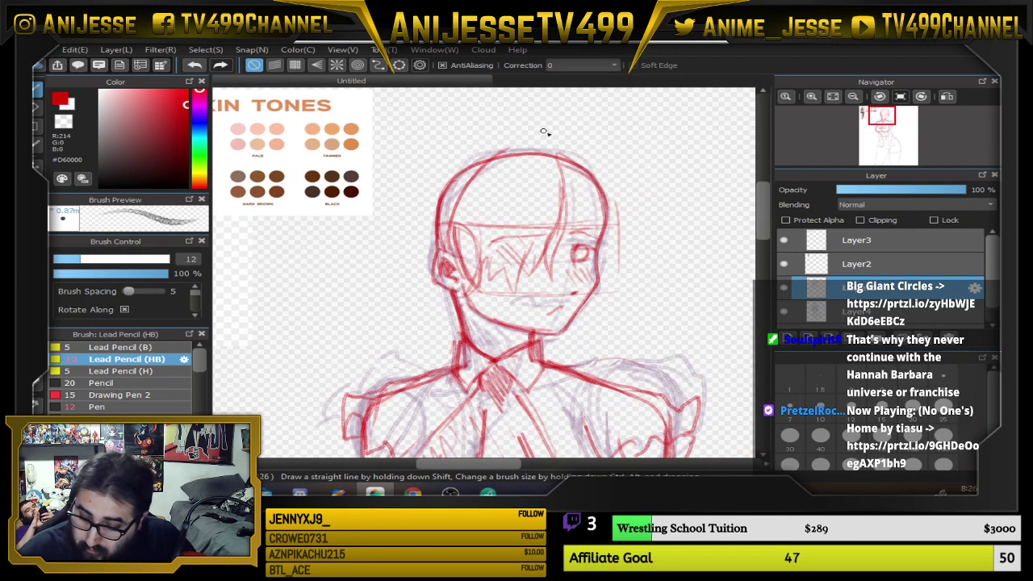
{"action": "mouse_move", "coordinate": [542, 143]}
{"action": "left_mouse_down"}
{"action": "mouse_move", "coordinate": [506, 137]}
{"action": "mouse_move", "coordinate": [423, 179]}
{"action": "mouse_move", "coordinate": [413, 291]}
{"action": "left_mouse_up"}
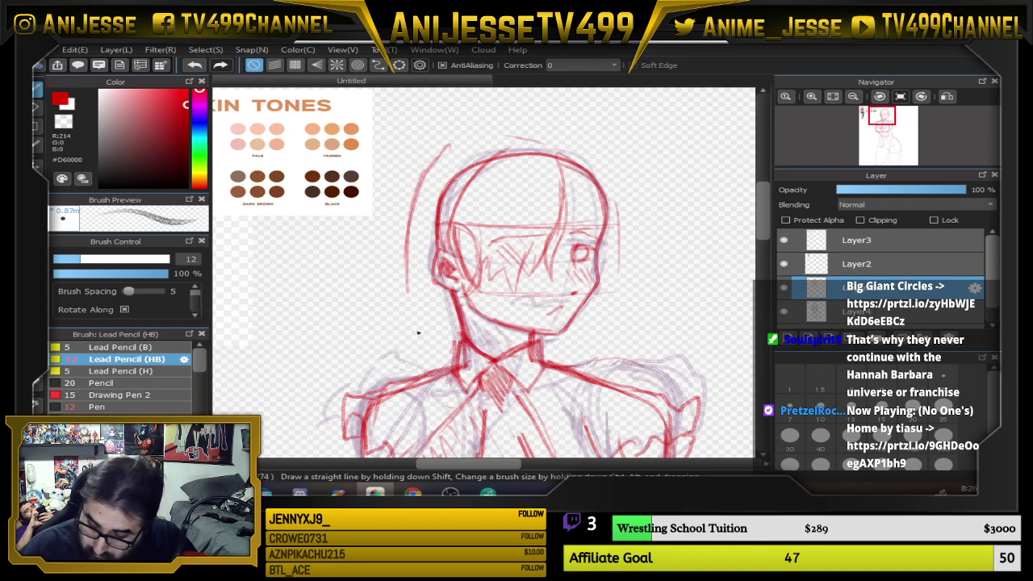
{"action": "mouse_move", "coordinate": [408, 246]}
{"action": "left_mouse_down"}
{"action": "mouse_move", "coordinate": [424, 363]}
{"action": "mouse_move", "coordinate": [403, 237]}
{"action": "mouse_move", "coordinate": [463, 151]}
{"action": "mouse_move", "coordinate": [440, 158]}
{"action": "mouse_move", "coordinate": [545, 139]}
{"action": "mouse_move", "coordinate": [493, 141]}
{"action": "mouse_move", "coordinate": [542, 139]}
{"action": "left_mouse_up"}
{"action": "mouse_move", "coordinate": [438, 161]}
{"action": "left_mouse_down"}
{"action": "mouse_move", "coordinate": [456, 151]}
{"action": "mouse_move", "coordinate": [589, 155]}
{"action": "mouse_move", "coordinate": [605, 279]}
{"action": "mouse_move", "coordinate": [601, 373]}
{"action": "left_mouse_up"}
{"action": "left_click_drag", "start_coordinate": [645, 312], "coordinate": [650, 322]}
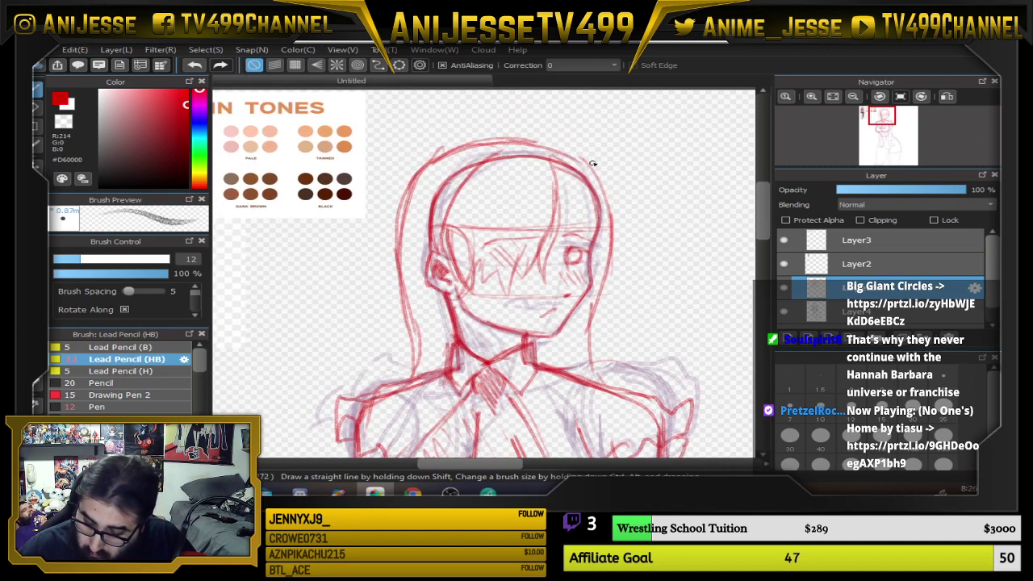
{"action": "left_click_drag", "start_coordinate": [594, 162], "coordinate": [613, 278]}
{"action": "mouse_move", "coordinate": [623, 239]}
{"action": "left_mouse_down"}
{"action": "mouse_move", "coordinate": [592, 172]}
{"action": "mouse_move", "coordinate": [549, 153]}
{"action": "mouse_move", "coordinate": [581, 172]}
{"action": "left_mouse_up"}
{"action": "left_click_drag", "start_coordinate": [582, 166], "coordinate": [474, 137]}
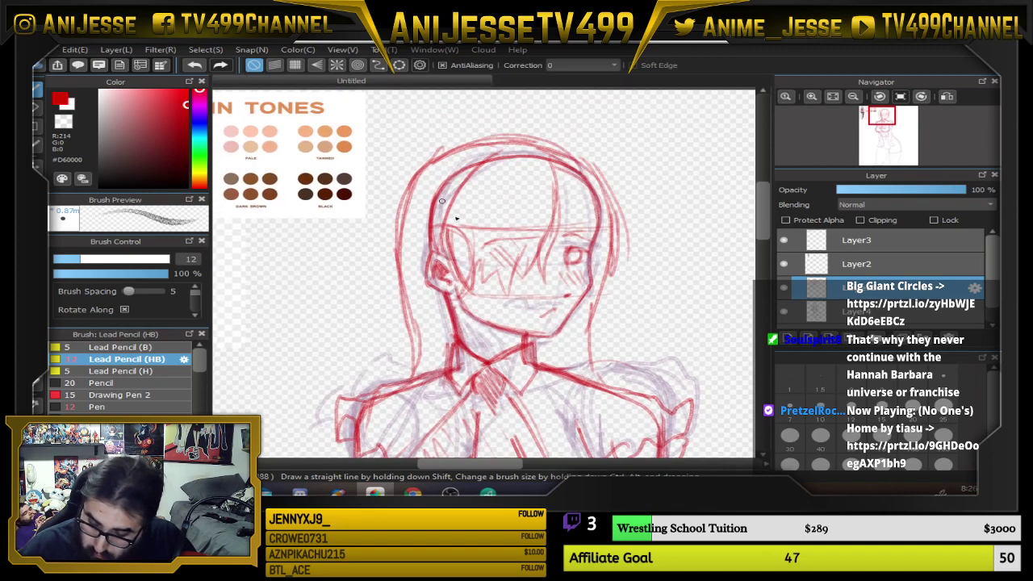
Sketch long hair strands flowing down beside the left-hand side of the torso, from below the chest past the waist
{"action": "left_click_drag", "start_coordinate": [597, 303], "coordinate": [586, 111]}
{"action": "scroll", "coordinate": [346, 362], "scroll_direction": "down", "scroll_amount": 5}
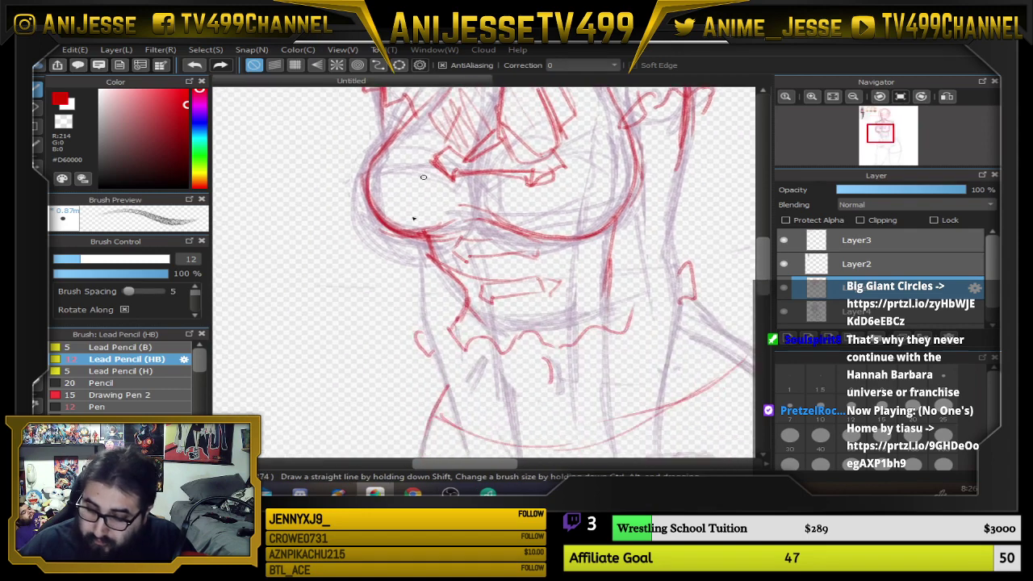
{"action": "left_click_drag", "start_coordinate": [394, 232], "coordinate": [354, 316]}
{"action": "left_click_drag", "start_coordinate": [376, 255], "coordinate": [316, 413]}
{"action": "left_click_drag", "start_coordinate": [363, 304], "coordinate": [318, 410]}
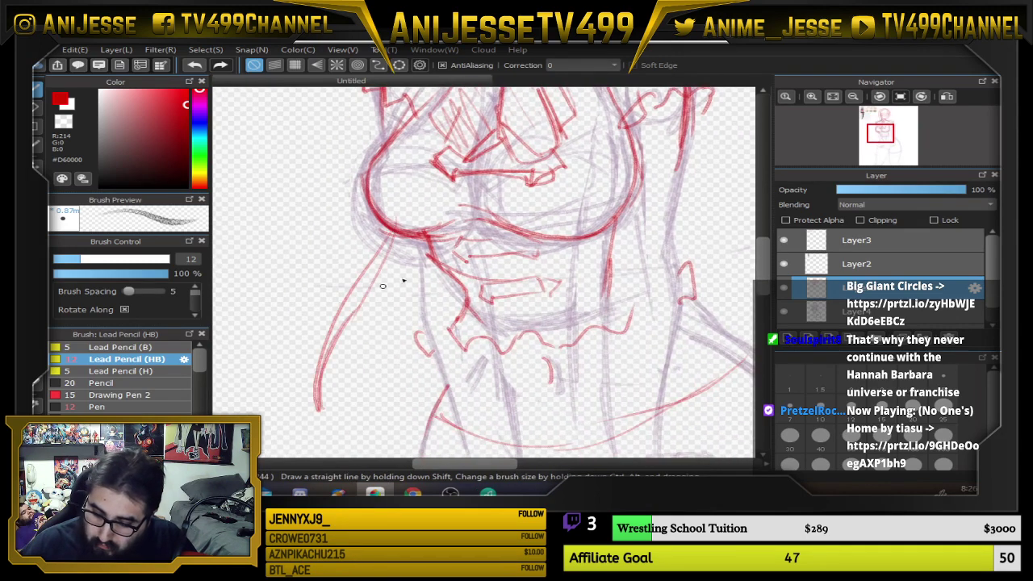
{"action": "mouse_move", "coordinate": [387, 263]}
{"action": "left_mouse_down"}
{"action": "mouse_move", "coordinate": [391, 289]}
{"action": "mouse_move", "coordinate": [350, 428]}
{"action": "left_mouse_up"}
{"action": "mouse_move", "coordinate": [425, 300]}
{"action": "left_mouse_down"}
{"action": "mouse_move", "coordinate": [448, 143]}
{"action": "mouse_move", "coordinate": [379, 296]}
{"action": "left_mouse_up"}
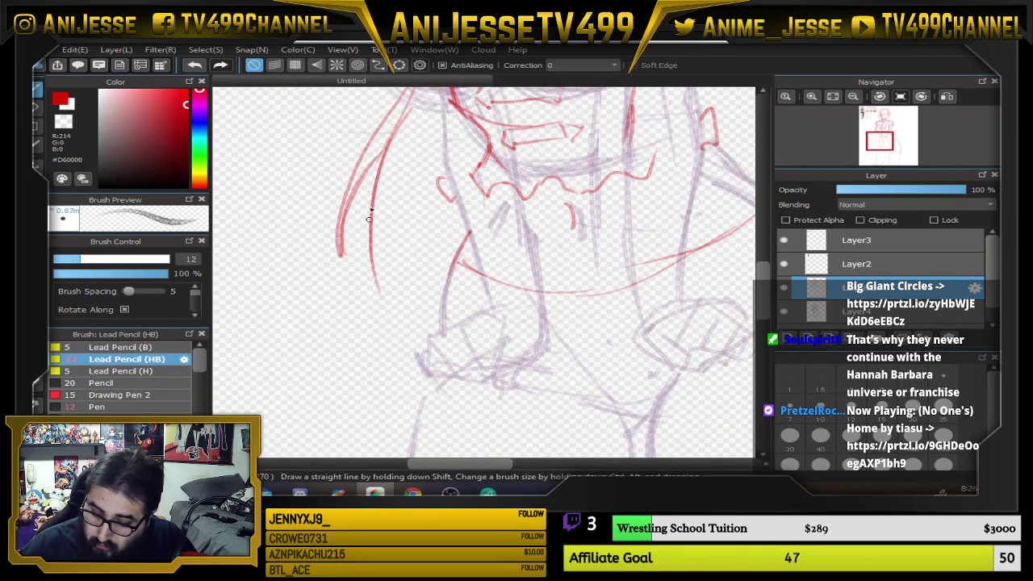
{"action": "left_click_drag", "start_coordinate": [368, 202], "coordinate": [399, 329]}
{"action": "mouse_move", "coordinate": [378, 242]}
{"action": "left_mouse_down"}
{"action": "mouse_move", "coordinate": [390, 316]}
{"action": "mouse_move", "coordinate": [395, 192]}
{"action": "mouse_move", "coordinate": [376, 256]}
{"action": "left_mouse_up"}
{"action": "left_click_drag", "start_coordinate": [420, 113], "coordinate": [396, 310]}
Erase and redraw the visible eye with a smaller pupil and brow, and replace the mouth with a small open one
{"action": "scroll", "coordinate": [434, 334], "scroll_direction": "up", "scroll_amount": 4}
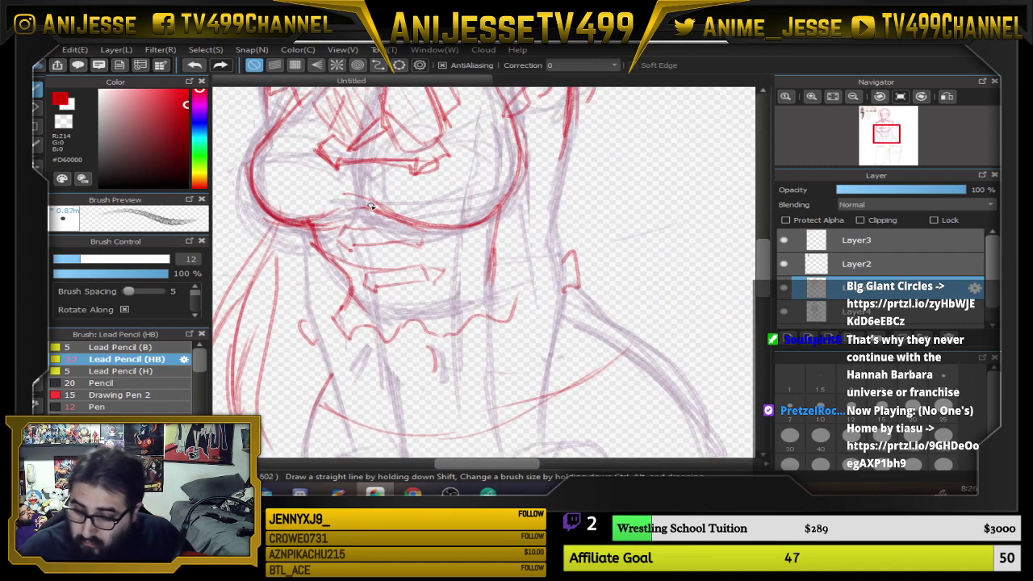
{"action": "scroll", "coordinate": [370, 207], "scroll_direction": "down", "scroll_amount": 3}
{"action": "left_click_drag", "start_coordinate": [398, 221], "coordinate": [393, 337]}
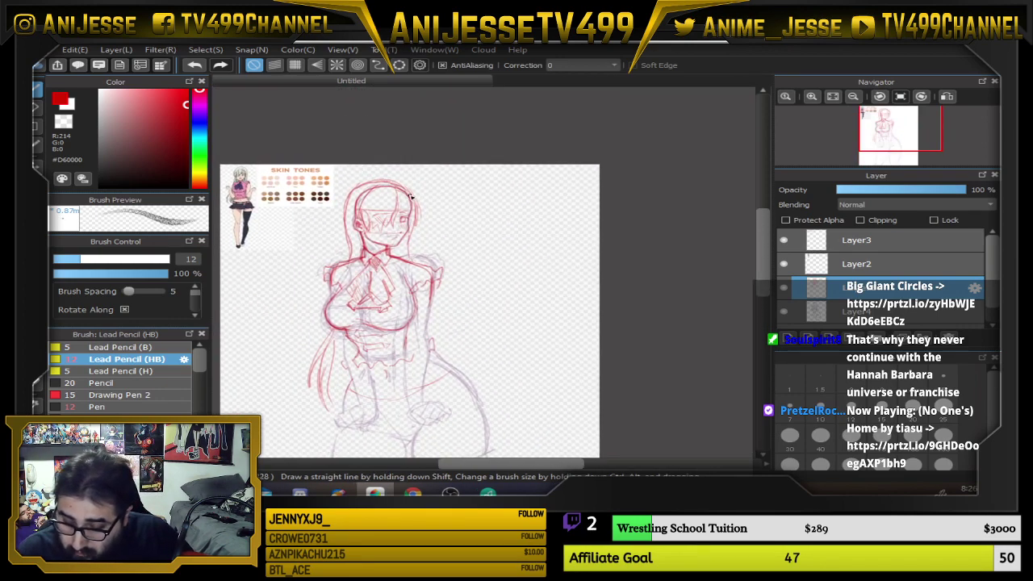
{"action": "scroll", "coordinate": [411, 198], "scroll_direction": "up", "scroll_amount": 4}
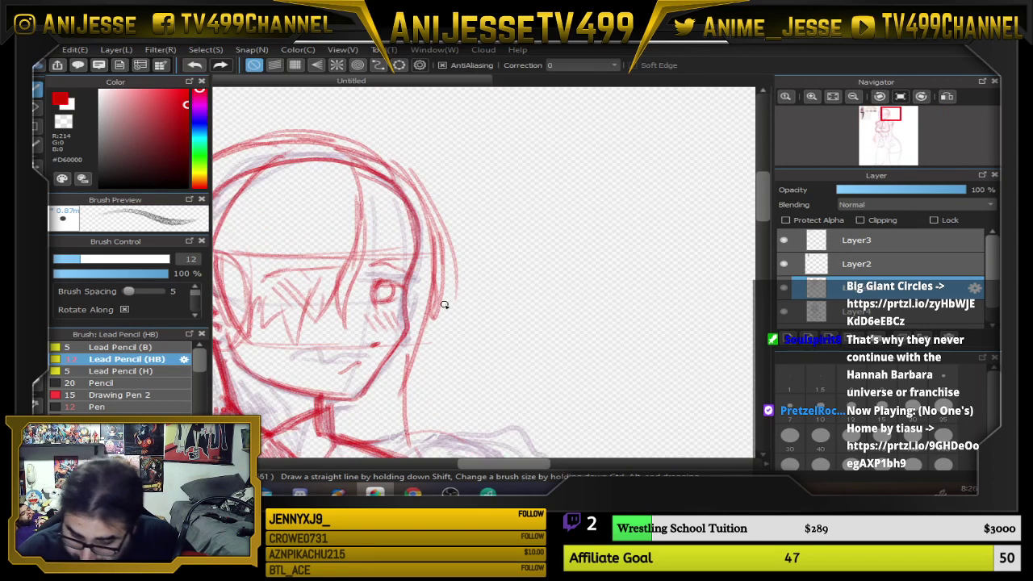
{"action": "key", "text": "e"}
{"action": "mouse_move", "coordinate": [369, 296]}
{"action": "left_mouse_down"}
{"action": "mouse_move", "coordinate": [406, 295]}
{"action": "mouse_move", "coordinate": [385, 301]}
{"action": "mouse_move", "coordinate": [393, 296]}
{"action": "left_mouse_up"}
{"action": "key", "text": "b"}
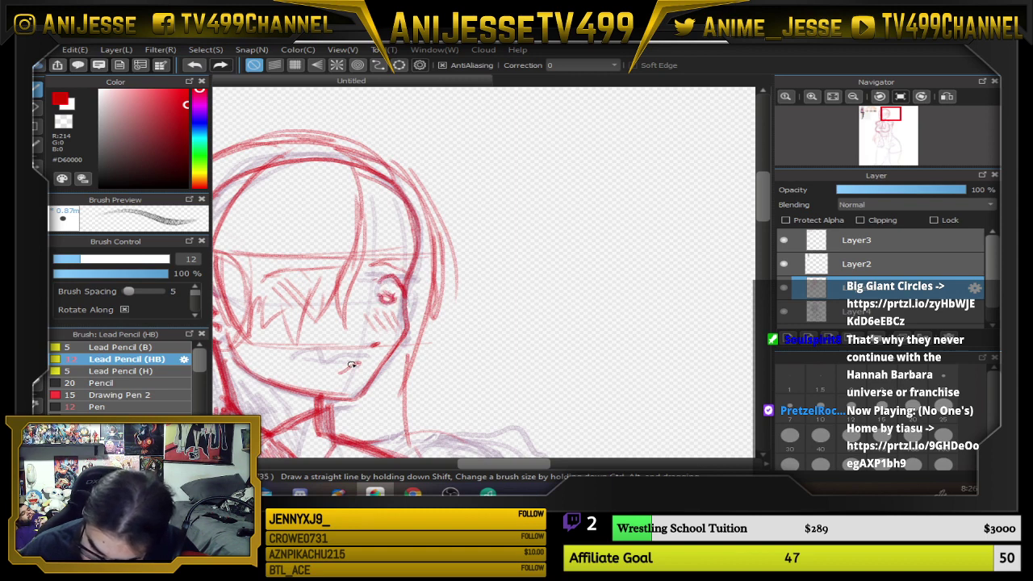
{"action": "mouse_move", "coordinate": [363, 363]}
{"action": "left_mouse_down"}
{"action": "mouse_move", "coordinate": [327, 373]}
{"action": "mouse_move", "coordinate": [371, 373]}
{"action": "mouse_move", "coordinate": [343, 326]}
{"action": "mouse_move", "coordinate": [329, 376]}
{"action": "mouse_move", "coordinate": [362, 363]}
{"action": "left_mouse_up"}
{"action": "key", "text": "e"}
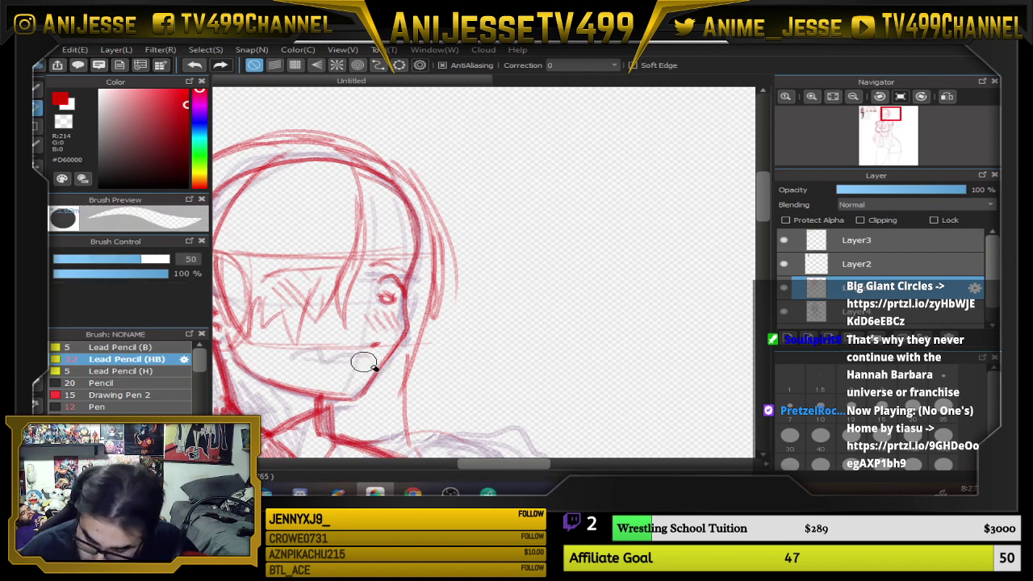
{"action": "key", "text": "b"}
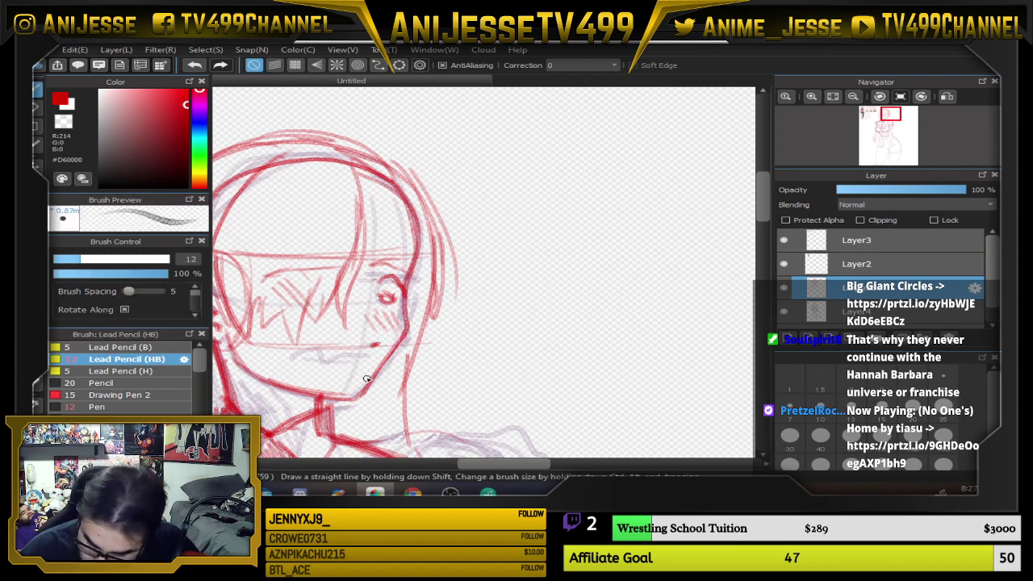
{"action": "mouse_move", "coordinate": [362, 366]}
{"action": "left_mouse_down"}
{"action": "mouse_move", "coordinate": [318, 373]}
{"action": "mouse_move", "coordinate": [354, 372]}
{"action": "left_mouse_up"}
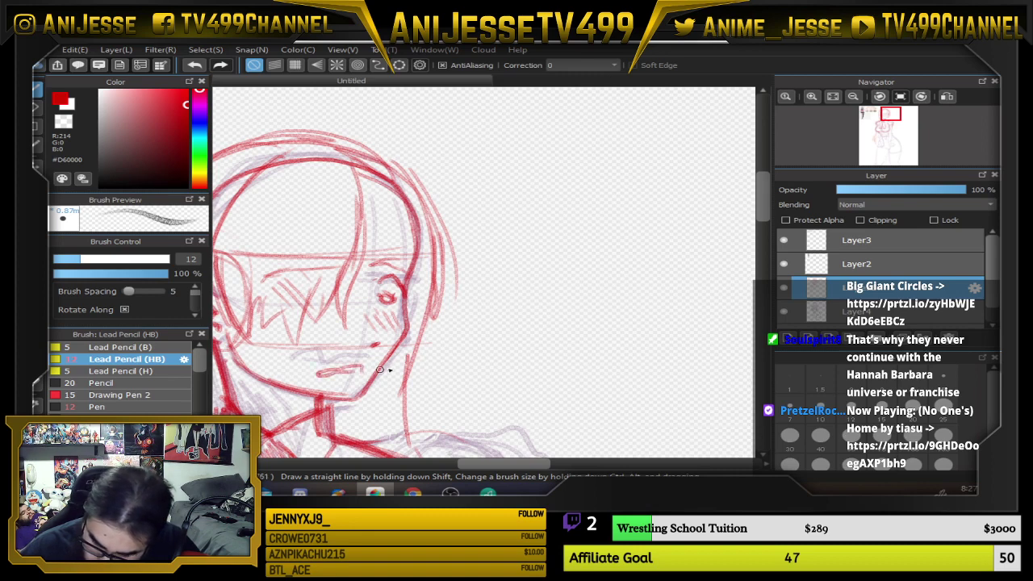
{"action": "left_click_drag", "start_coordinate": [384, 298], "coordinate": [395, 300]}
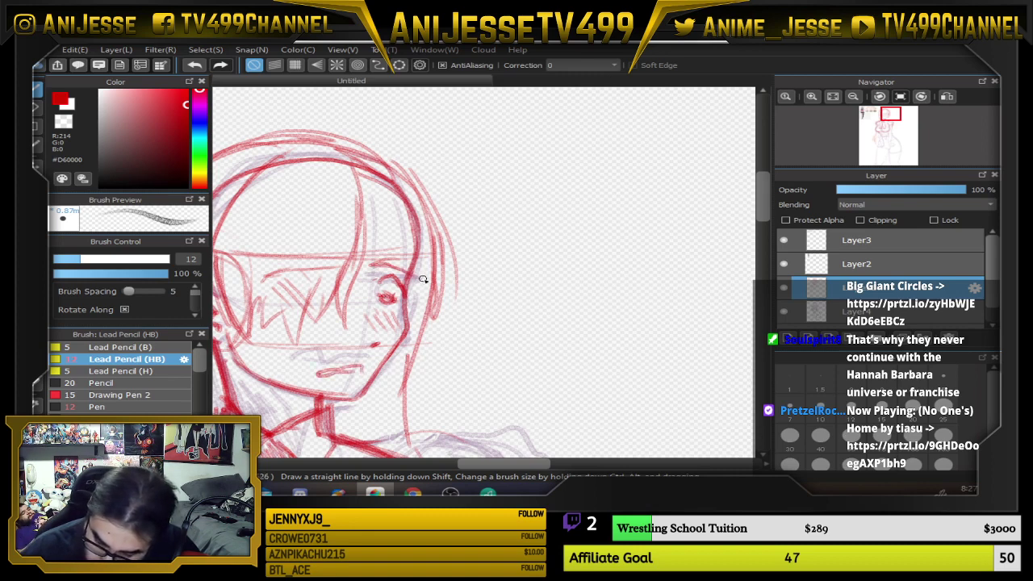
Sketch side bangs from the hair parting down the right-hand edge of the face, and add blush hatching under the eyes
{"action": "mouse_move", "coordinate": [355, 174]}
{"action": "left_mouse_down"}
{"action": "mouse_move", "coordinate": [414, 227]}
{"action": "mouse_move", "coordinate": [418, 258]}
{"action": "left_mouse_up"}
{"action": "left_click_drag", "start_coordinate": [386, 214], "coordinate": [418, 245]}
{"action": "left_click_drag", "start_coordinate": [342, 182], "coordinate": [411, 240]}
{"action": "left_click_drag", "start_coordinate": [410, 287], "coordinate": [412, 316]}
{"action": "left_click_drag", "start_coordinate": [376, 196], "coordinate": [416, 284]}
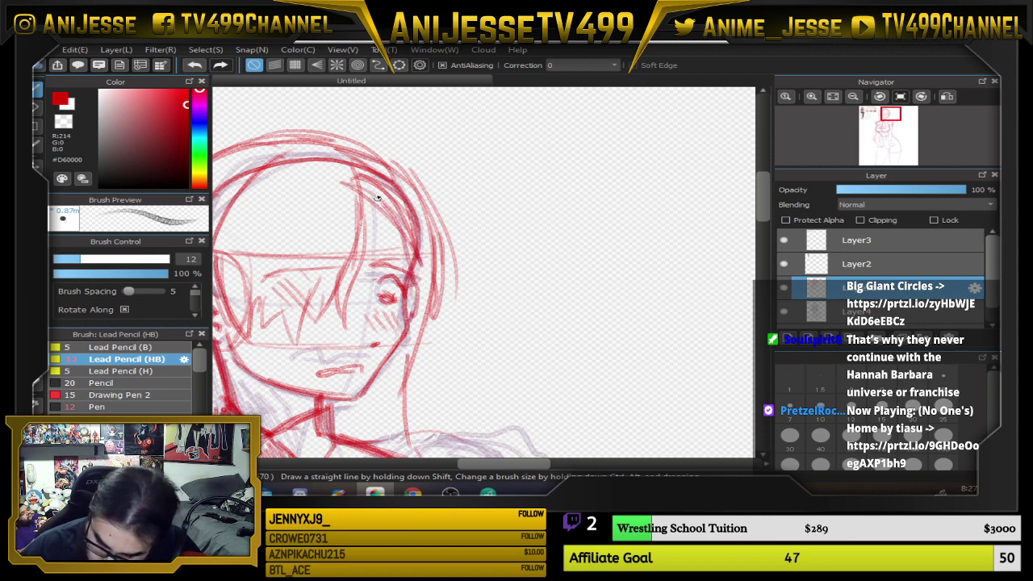
{"action": "left_click_drag", "start_coordinate": [367, 174], "coordinate": [406, 242]}
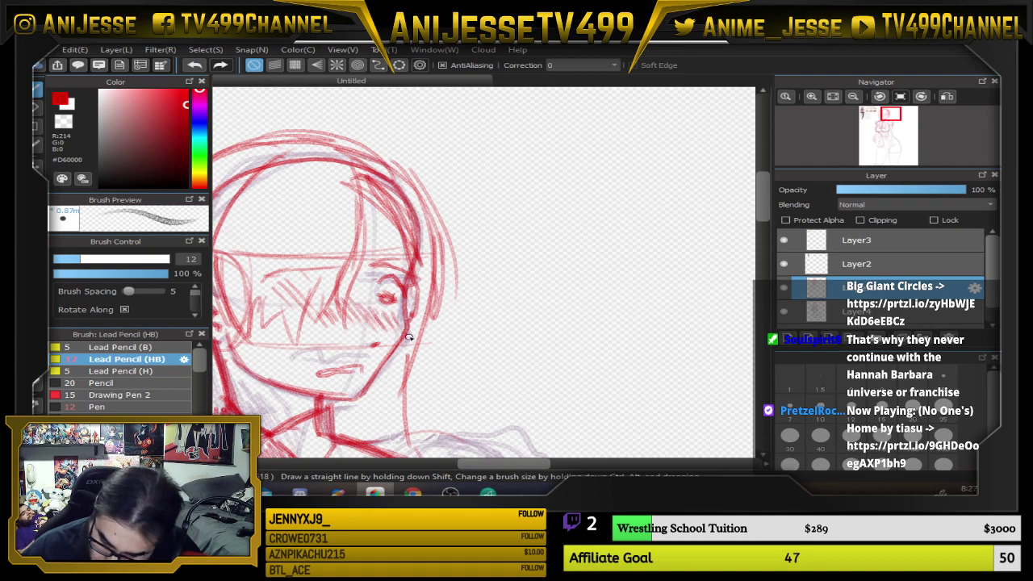
Erase the red face, hair and head outline above the collar with a large eraser, leaving the base sketch of the head
{"action": "scroll", "coordinate": [380, 309], "scroll_direction": "down", "scroll_amount": 2}
{"action": "scroll", "coordinate": [403, 339], "scroll_direction": "down", "scroll_amount": 2}
{"action": "left_click_drag", "start_coordinate": [466, 398], "coordinate": [509, 270]}
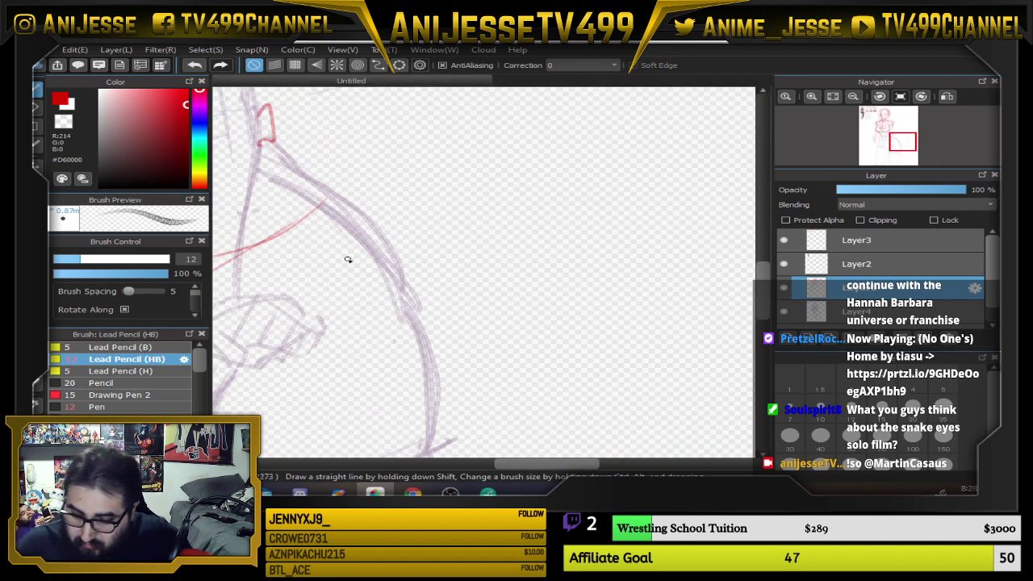
{"action": "scroll", "coordinate": [283, 338], "scroll_direction": "down", "scroll_amount": 2}
{"action": "left_click_drag", "start_coordinate": [277, 279], "coordinate": [436, 386]}
{"action": "scroll", "coordinate": [325, 148], "scroll_direction": "up", "scroll_amount": 3}
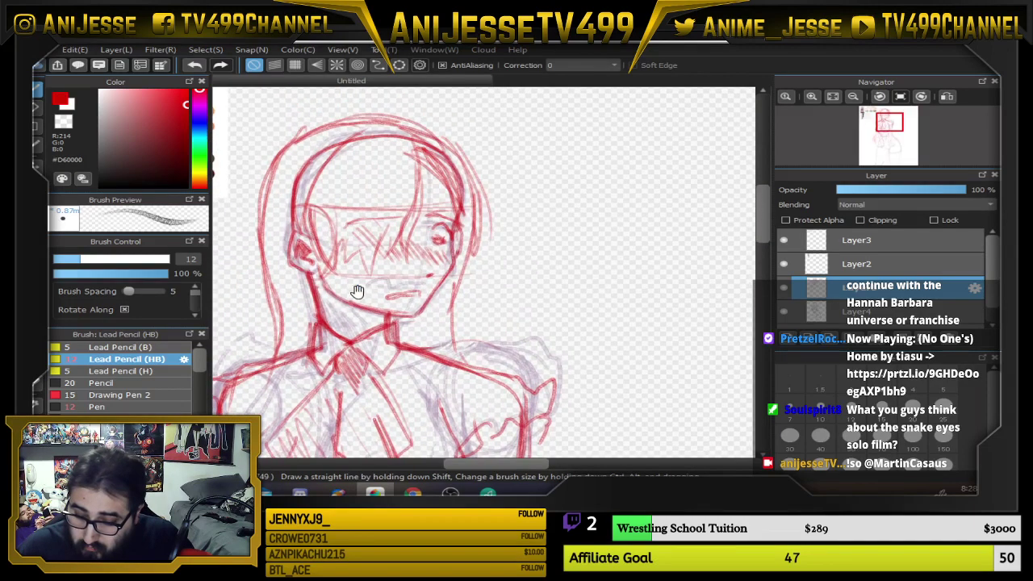
{"action": "key", "text": "e"}
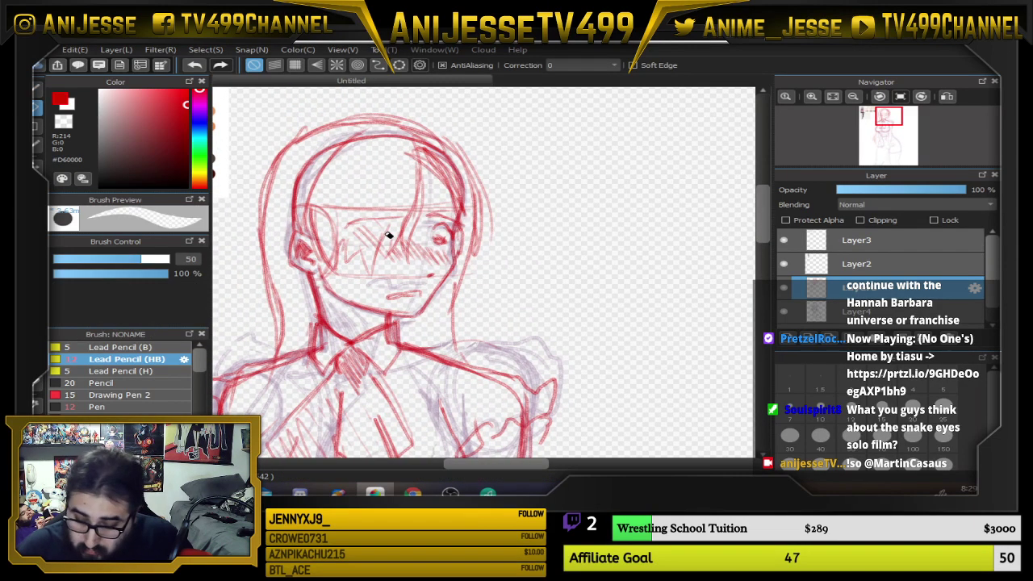
{"action": "mouse_move", "coordinate": [321, 214]}
{"action": "left_mouse_down"}
{"action": "mouse_move", "coordinate": [271, 213]}
{"action": "mouse_move", "coordinate": [268, 247]}
{"action": "mouse_move", "coordinate": [313, 148]}
{"action": "mouse_move", "coordinate": [365, 203]}
{"action": "mouse_move", "coordinate": [398, 319]}
{"action": "mouse_move", "coordinate": [422, 314]}
{"action": "mouse_move", "coordinate": [463, 165]}
{"action": "mouse_move", "coordinate": [433, 189]}
{"action": "left_mouse_up"}
{"action": "left_click_drag", "start_coordinate": [427, 301], "coordinate": [321, 113]}
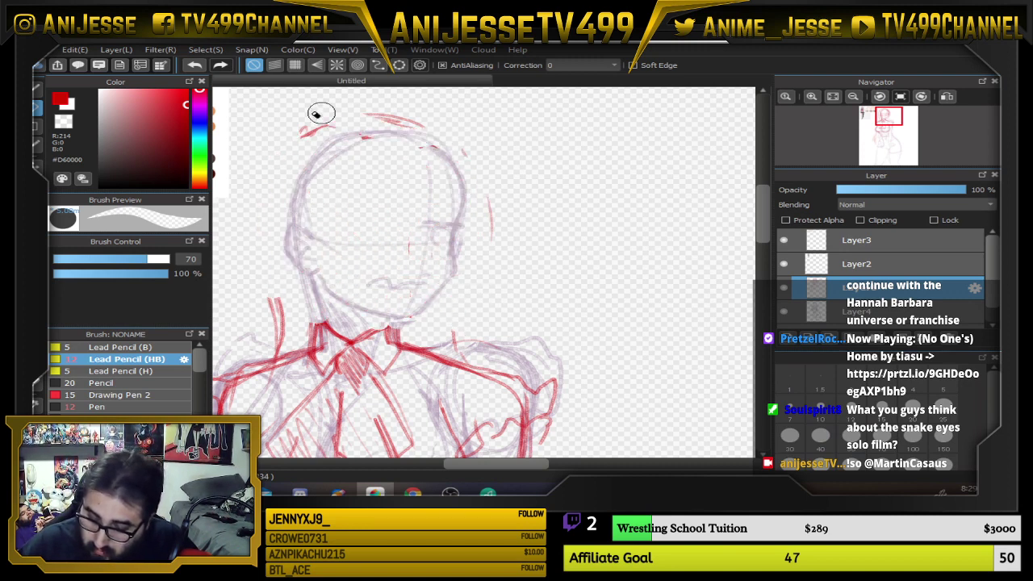
{"action": "left_click", "coordinate": [946, 463]}
{"action": "left_click_drag", "start_coordinate": [544, 212], "coordinate": [450, 146]}
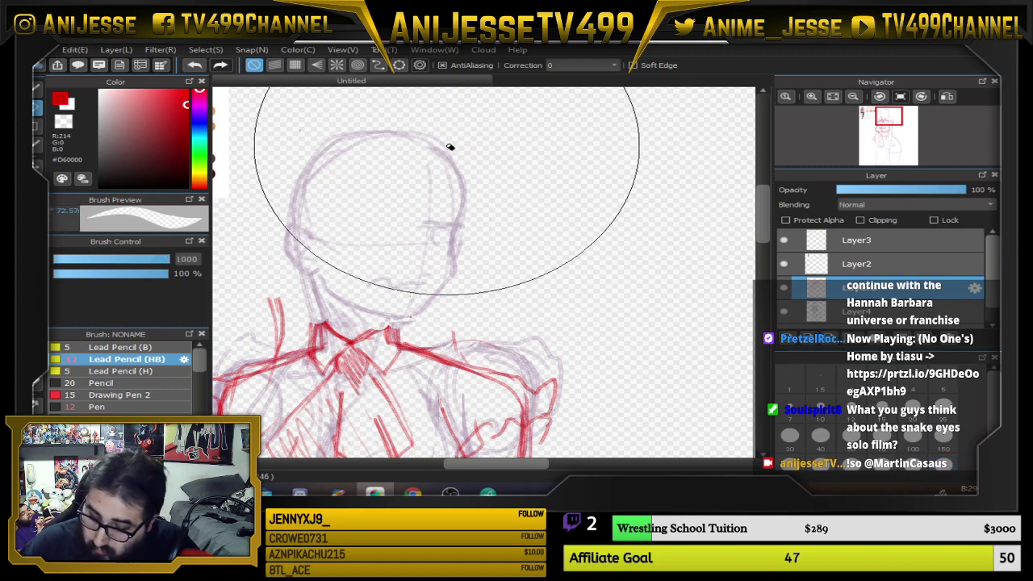
{"action": "key", "text": "bracketleft"}
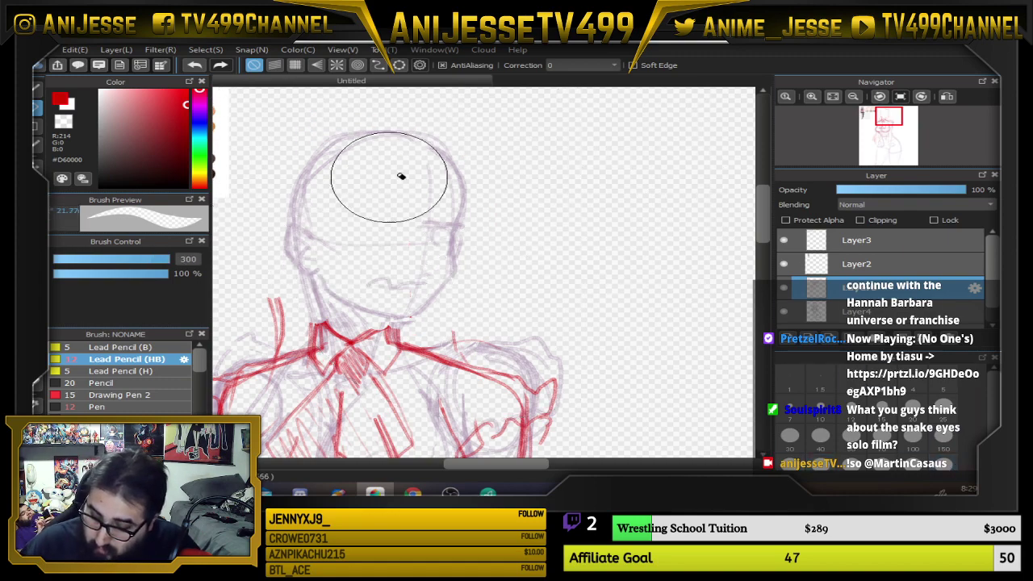
Sketch the skirt's edge at the left-hand hip with the Lead Pencil (HB), from the waistband corner down toward the hand
{"action": "key", "text": "b"}
{"action": "scroll", "coordinate": [410, 196], "scroll_direction": "down", "scroll_amount": 5}
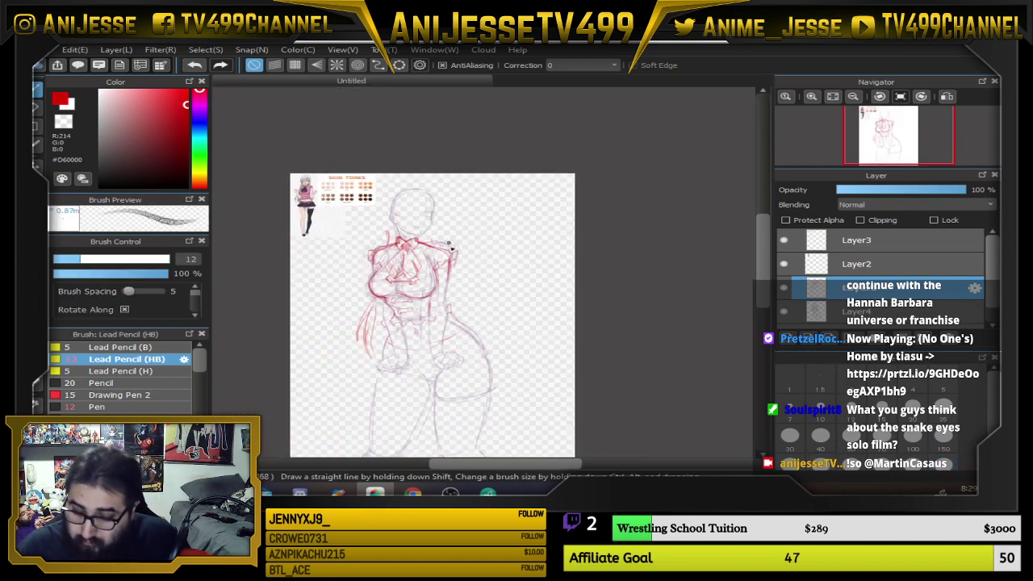
{"action": "left_click_drag", "start_coordinate": [460, 299], "coordinate": [455, 228]}
{"action": "scroll", "coordinate": [423, 271], "scroll_direction": "up", "scroll_amount": 4}
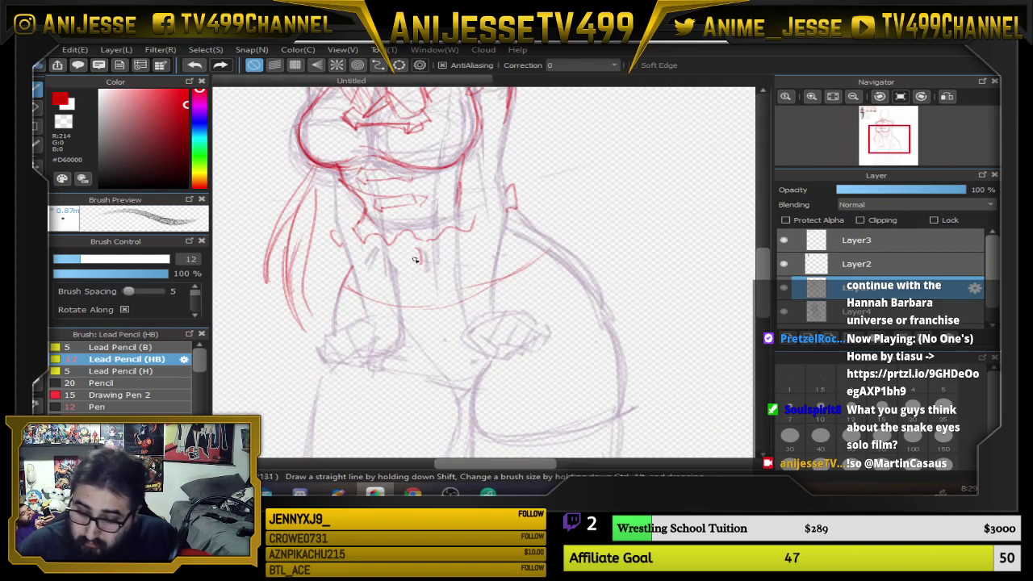
{"action": "scroll", "coordinate": [415, 259], "scroll_direction": "up", "scroll_amount": 2}
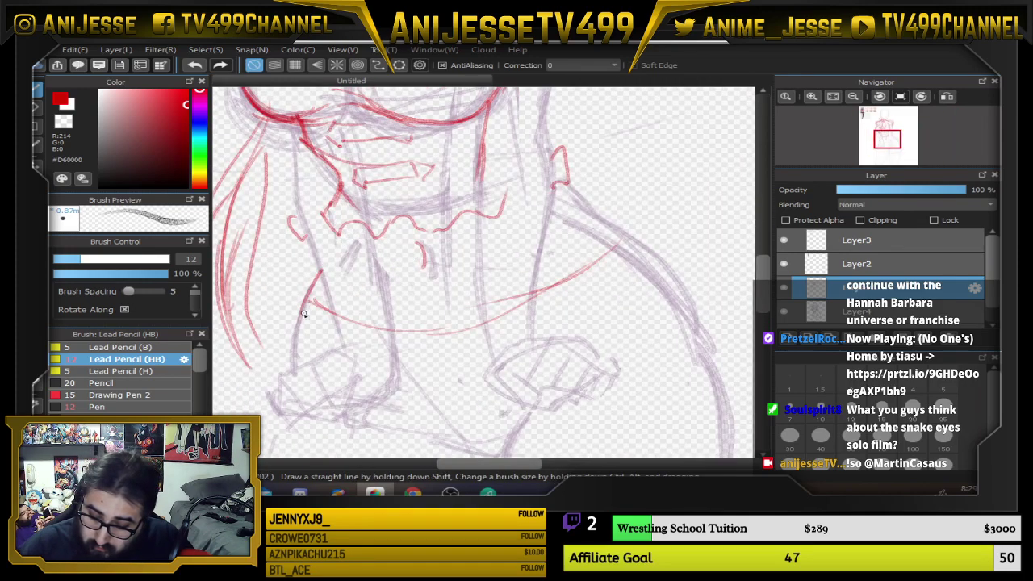
{"action": "left_click_drag", "start_coordinate": [311, 293], "coordinate": [279, 352]}
{"action": "left_click_drag", "start_coordinate": [295, 292], "coordinate": [275, 334]}
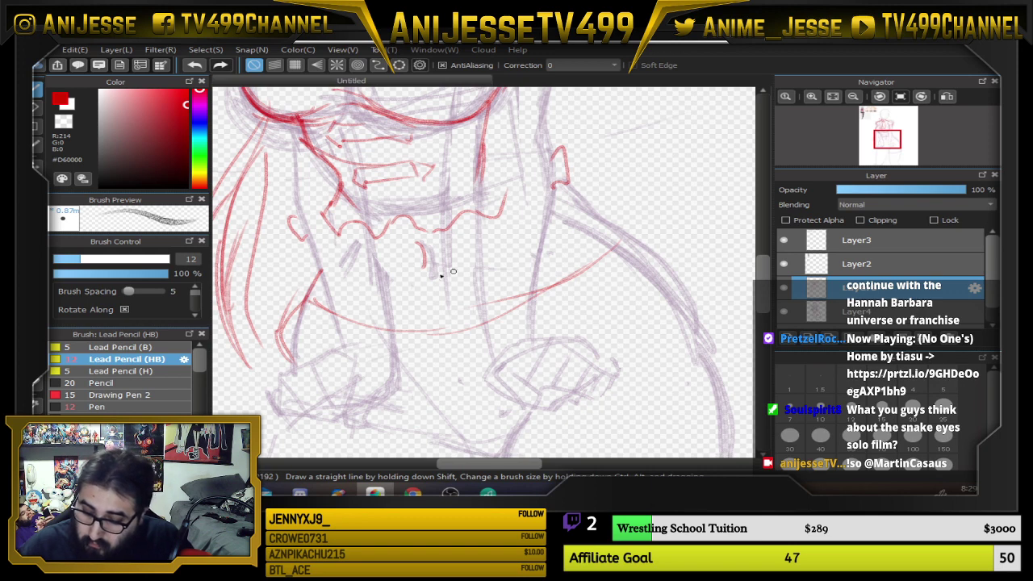
{"action": "mouse_move", "coordinate": [318, 264]}
{"action": "left_mouse_down"}
{"action": "mouse_move", "coordinate": [341, 320]}
{"action": "mouse_move", "coordinate": [333, 313]}
{"action": "left_mouse_up"}
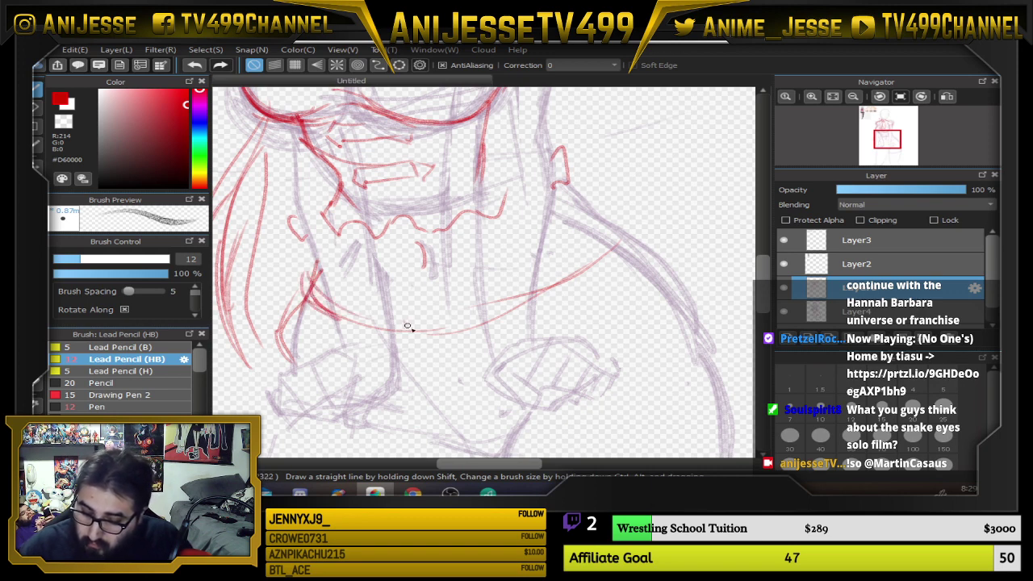
Reinforce the skirt's curved waistband across the belly and add its upper edge at the right-hand hip
{"action": "mouse_move", "coordinate": [407, 327]}
{"action": "left_mouse_down"}
{"action": "mouse_move", "coordinate": [485, 320]}
{"action": "mouse_move", "coordinate": [390, 330]}
{"action": "mouse_move", "coordinate": [607, 261]}
{"action": "left_mouse_up"}
{"action": "mouse_move", "coordinate": [534, 303]}
{"action": "left_mouse_down"}
{"action": "mouse_move", "coordinate": [601, 220]}
{"action": "mouse_move", "coordinate": [594, 229]}
{"action": "left_mouse_up"}
{"action": "mouse_move", "coordinate": [552, 198]}
{"action": "left_mouse_down"}
{"action": "mouse_move", "coordinate": [603, 232]}
{"action": "mouse_move", "coordinate": [606, 214]}
{"action": "mouse_move", "coordinate": [633, 304]}
{"action": "left_mouse_up"}
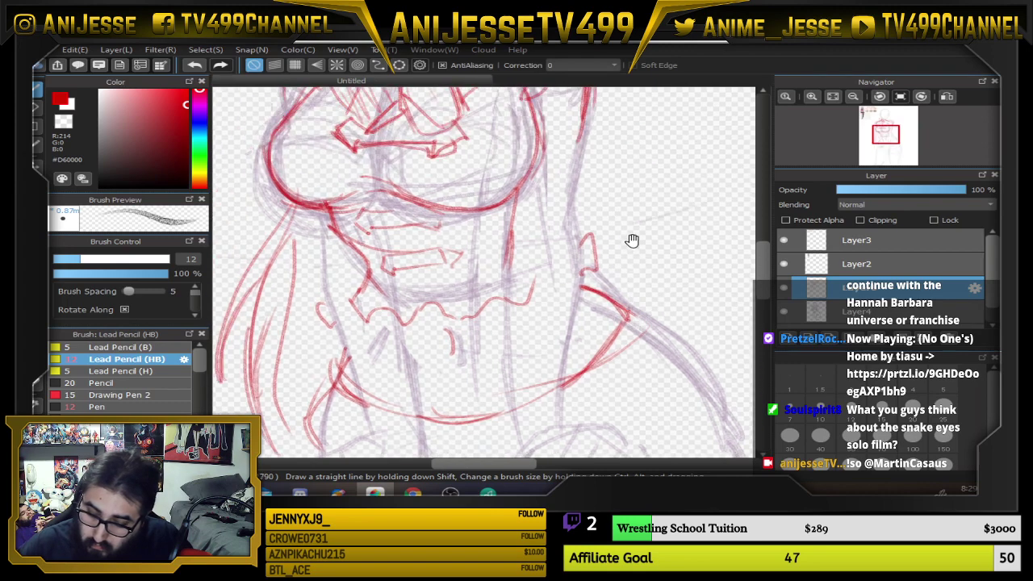
{"action": "left_click_drag", "start_coordinate": [334, 399], "coordinate": [361, 345]}
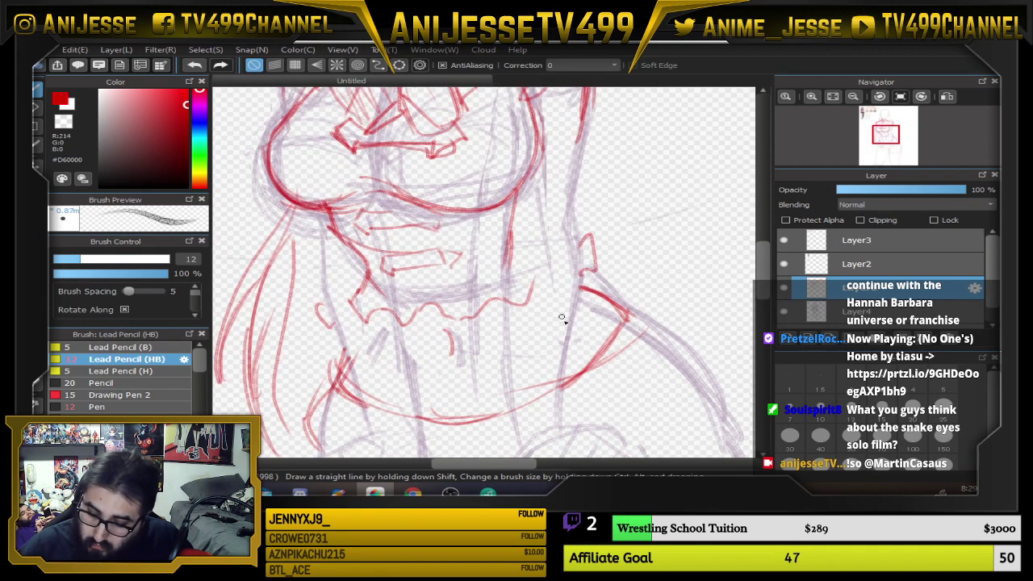
Check the reference character's skirt, then erase the waistband's upper edge at the right-hand hip and redraw it slightly lower
{"action": "mouse_move", "coordinate": [383, 167]}
{"action": "left_mouse_down"}
{"action": "mouse_move", "coordinate": [431, 276]}
{"action": "mouse_move", "coordinate": [694, 359]}
{"action": "left_mouse_up"}
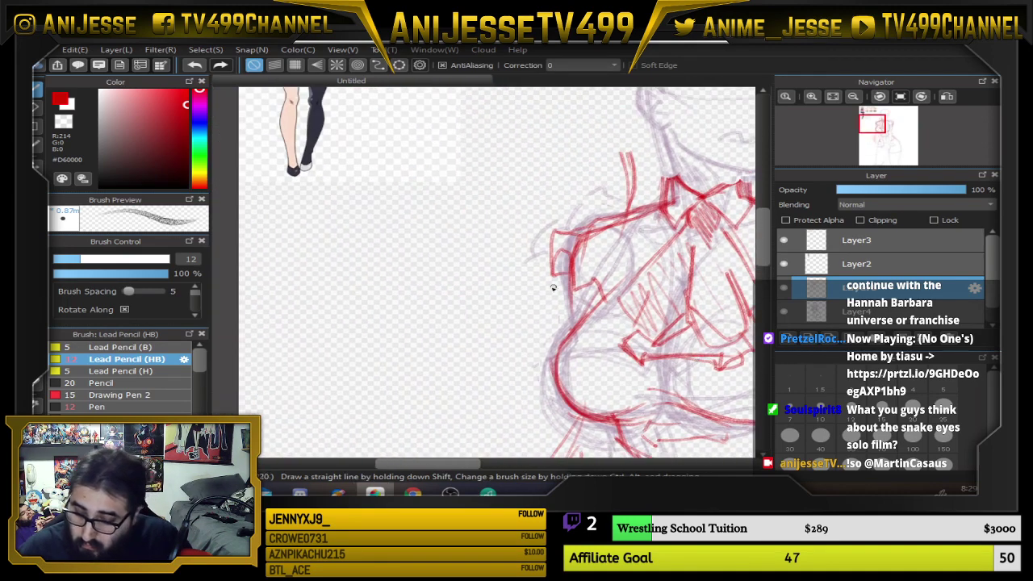
{"action": "scroll", "coordinate": [553, 288], "scroll_direction": "down", "scroll_amount": 2}
{"action": "left_click_drag", "start_coordinate": [326, 176], "coordinate": [396, 291]}
{"action": "scroll", "coordinate": [513, 288], "scroll_direction": "up", "scroll_amount": 3}
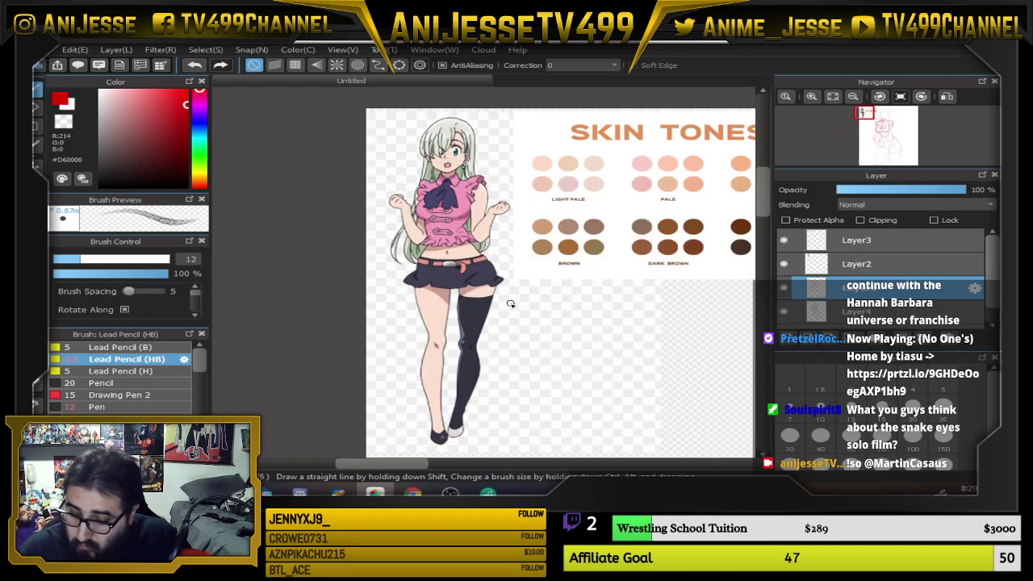
{"action": "scroll", "coordinate": [511, 303], "scroll_direction": "down", "scroll_amount": 3}
{"action": "mouse_move", "coordinate": [525, 321]}
{"action": "left_mouse_down"}
{"action": "mouse_move", "coordinate": [360, 182]}
{"action": "mouse_move", "coordinate": [273, 152]}
{"action": "left_mouse_up"}
{"action": "scroll", "coordinate": [468, 339], "scroll_direction": "up", "scroll_amount": 2}
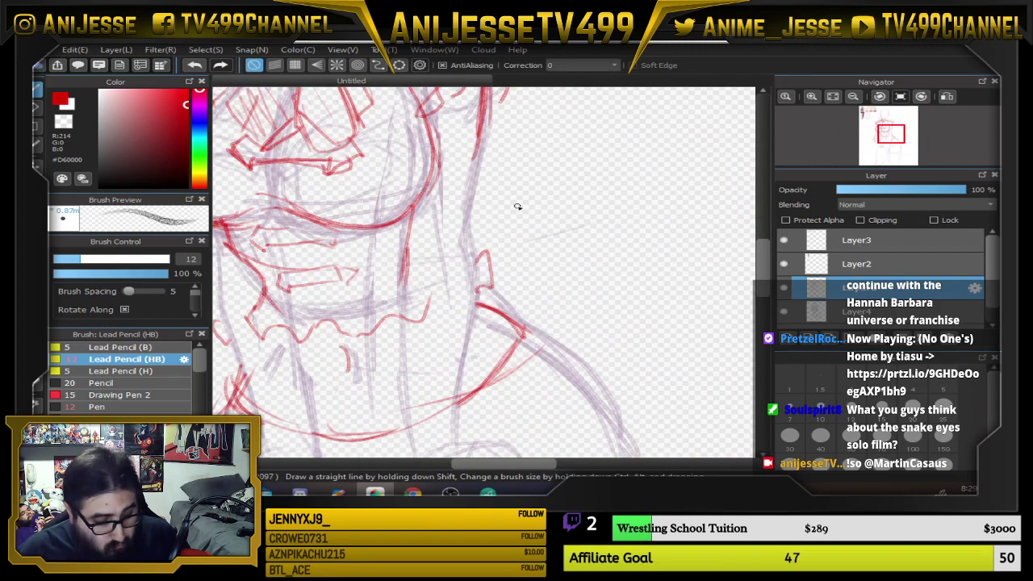
{"action": "key", "text": "e"}
{"action": "left_click_drag", "start_coordinate": [490, 298], "coordinate": [540, 326]}
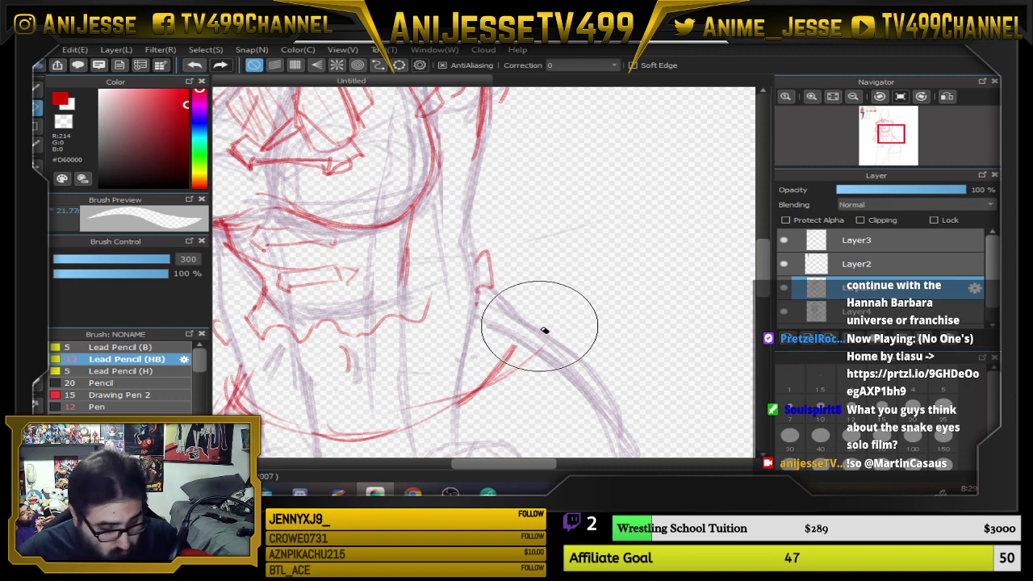
{"action": "key", "text": "b"}
{"action": "left_click_drag", "start_coordinate": [476, 317], "coordinate": [515, 354]}
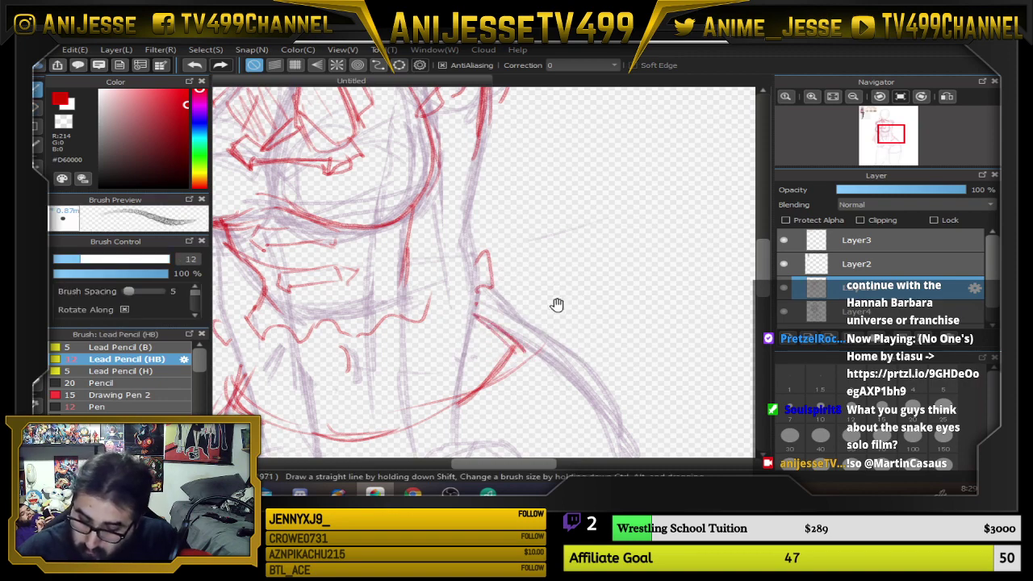
Sketch the skirt's flaring side edges outward from the waistband over both hips, ending in a point beside the left-hand hand
{"action": "scroll", "coordinate": [625, 307], "scroll_direction": "down", "scroll_amount": 2}
{"action": "left_click_drag", "start_coordinate": [625, 306], "coordinate": [590, 208]}
{"action": "scroll", "coordinate": [583, 249], "scroll_direction": "up", "scroll_amount": 2}
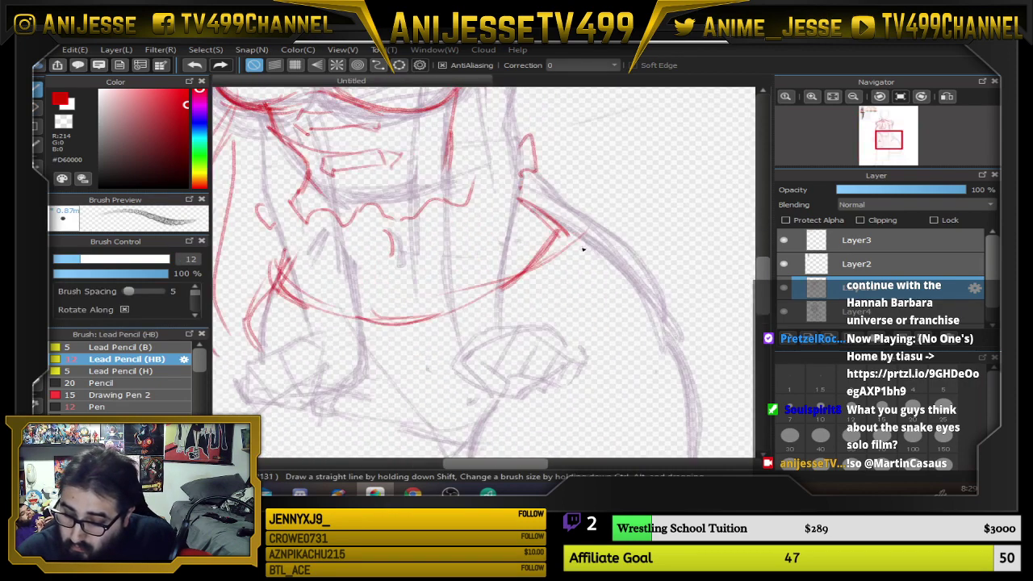
{"action": "mouse_move", "coordinate": [540, 256]}
{"action": "left_mouse_down"}
{"action": "mouse_move", "coordinate": [582, 216]}
{"action": "mouse_move", "coordinate": [654, 249]}
{"action": "mouse_move", "coordinate": [683, 322]}
{"action": "mouse_move", "coordinate": [688, 311]}
{"action": "mouse_move", "coordinate": [717, 365]}
{"action": "left_mouse_up"}
{"action": "left_click_drag", "start_coordinate": [533, 298], "coordinate": [655, 256]}
{"action": "mouse_move", "coordinate": [395, 245]}
{"action": "left_mouse_down"}
{"action": "mouse_move", "coordinate": [352, 302]}
{"action": "mouse_move", "coordinate": [348, 329]}
{"action": "left_mouse_up"}
Sketch the skirt's pleated hem across the upper thighs with short upright folds, continuing beneath the right-hand hand
{"action": "left_click_drag", "start_coordinate": [454, 376], "coordinate": [512, 390]}
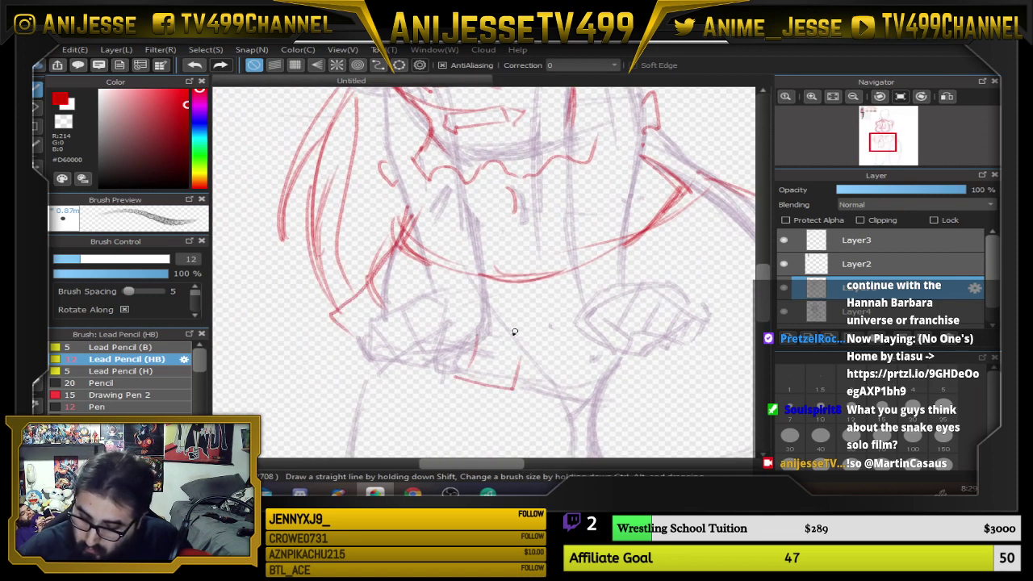
{"action": "mouse_move", "coordinate": [525, 348]}
{"action": "left_mouse_down"}
{"action": "mouse_move", "coordinate": [542, 384]}
{"action": "mouse_move", "coordinate": [561, 386]}
{"action": "mouse_move", "coordinate": [625, 374]}
{"action": "mouse_move", "coordinate": [618, 385]}
{"action": "mouse_move", "coordinate": [620, 349]}
{"action": "left_mouse_up"}
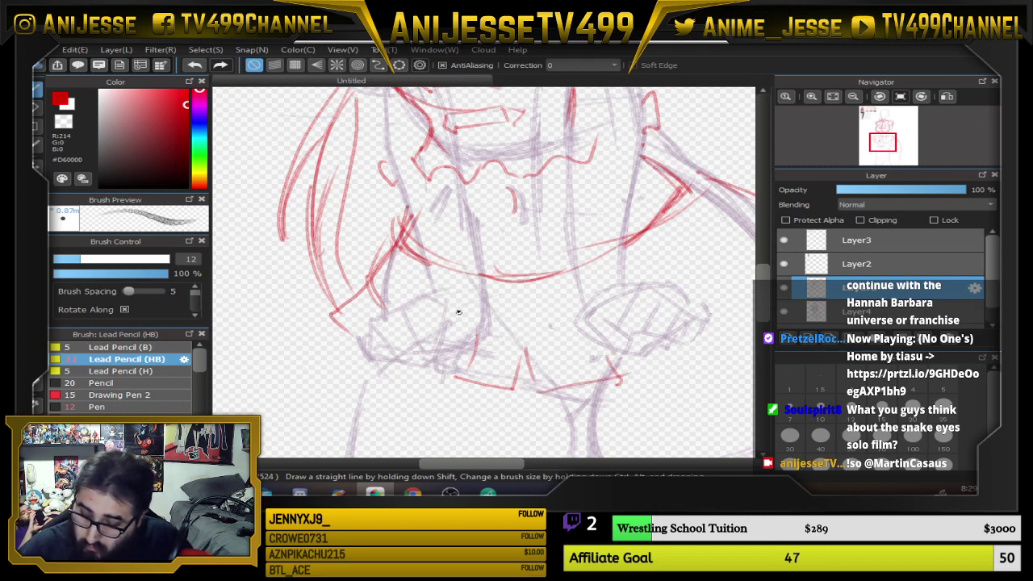
{"action": "left_click_drag", "start_coordinate": [616, 330], "coordinate": [479, 318]}
{"action": "mouse_move", "coordinate": [478, 356]}
{"action": "left_mouse_down"}
{"action": "mouse_move", "coordinate": [597, 313]}
{"action": "mouse_move", "coordinate": [670, 299]}
{"action": "left_mouse_up"}
{"action": "left_click_drag", "start_coordinate": [623, 340], "coordinate": [744, 306]}
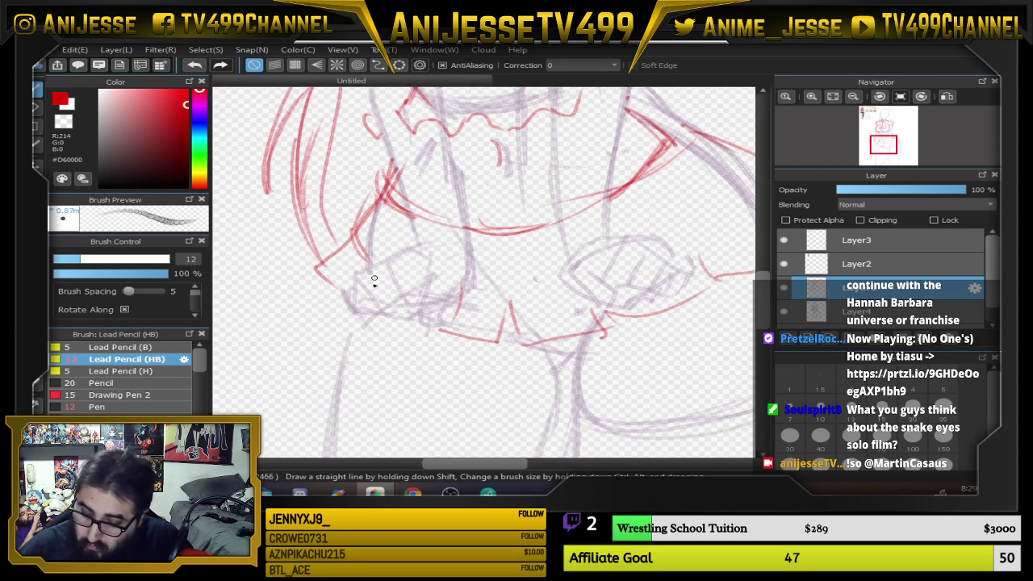
Connect the hem to the skirt's left-hand corner and close its right-hand end with a pointed flare beyond the hip
{"action": "left_click_drag", "start_coordinate": [325, 280], "coordinate": [410, 333]}
{"action": "left_click_drag", "start_coordinate": [676, 279], "coordinate": [572, 330]}
{"action": "mouse_move", "coordinate": [510, 355]}
{"action": "left_mouse_down"}
{"action": "mouse_move", "coordinate": [579, 331]}
{"action": "mouse_move", "coordinate": [639, 263]}
{"action": "mouse_move", "coordinate": [555, 219]}
{"action": "mouse_move", "coordinate": [482, 197]}
{"action": "mouse_move", "coordinate": [625, 266]}
{"action": "left_mouse_up"}
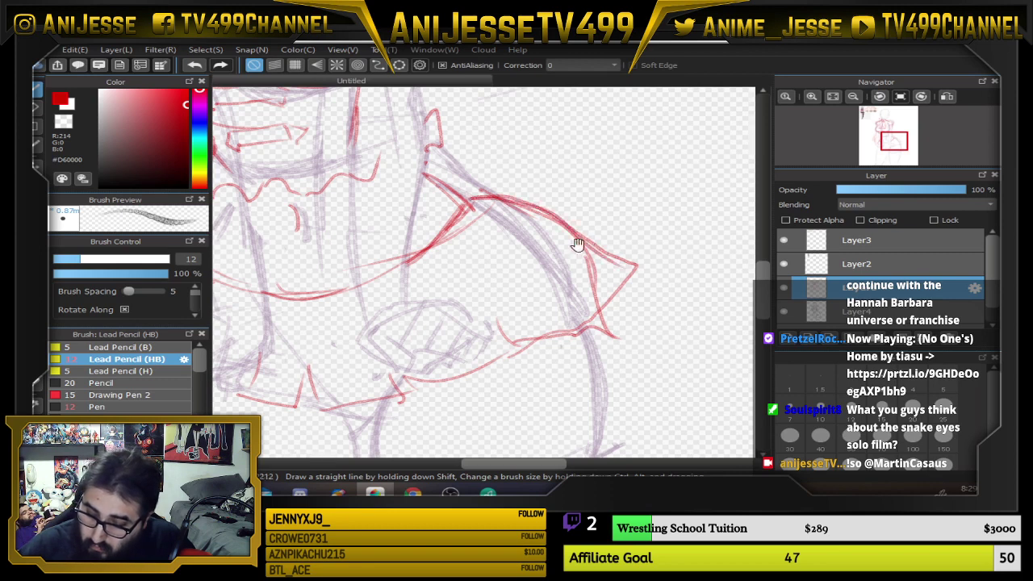
Redraw the skirt's upper edge from the right-hand end of the waistband to the flared tip as a straighter line
{"action": "left_click_drag", "start_coordinate": [586, 229], "coordinate": [688, 258]}
{"action": "mouse_move", "coordinate": [528, 188]}
{"action": "left_mouse_down"}
{"action": "mouse_move", "coordinate": [571, 227]}
{"action": "mouse_move", "coordinate": [607, 228]}
{"action": "mouse_move", "coordinate": [725, 281]}
{"action": "left_mouse_up"}
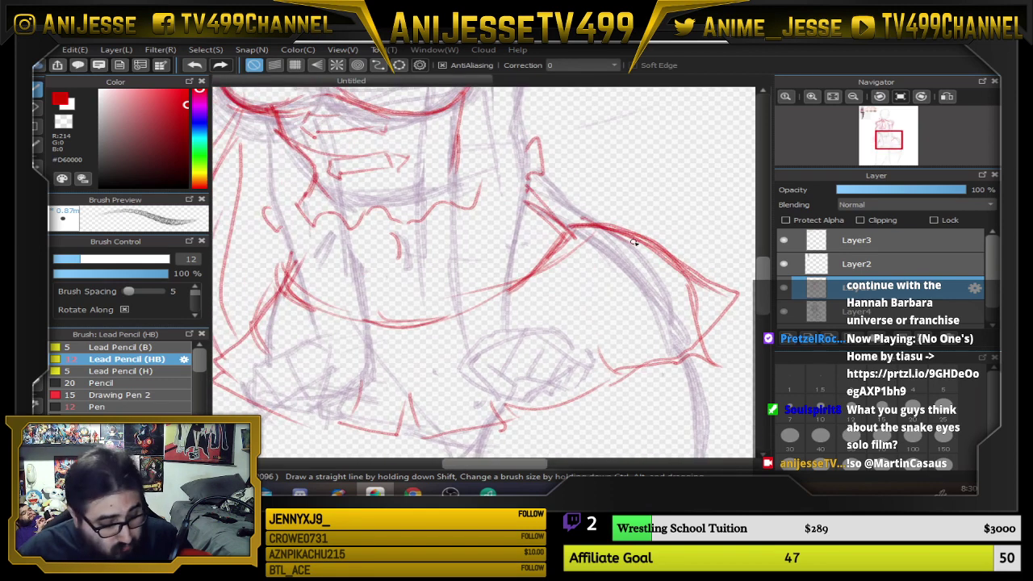
{"action": "left_click_drag", "start_coordinate": [585, 229], "coordinate": [718, 287]}
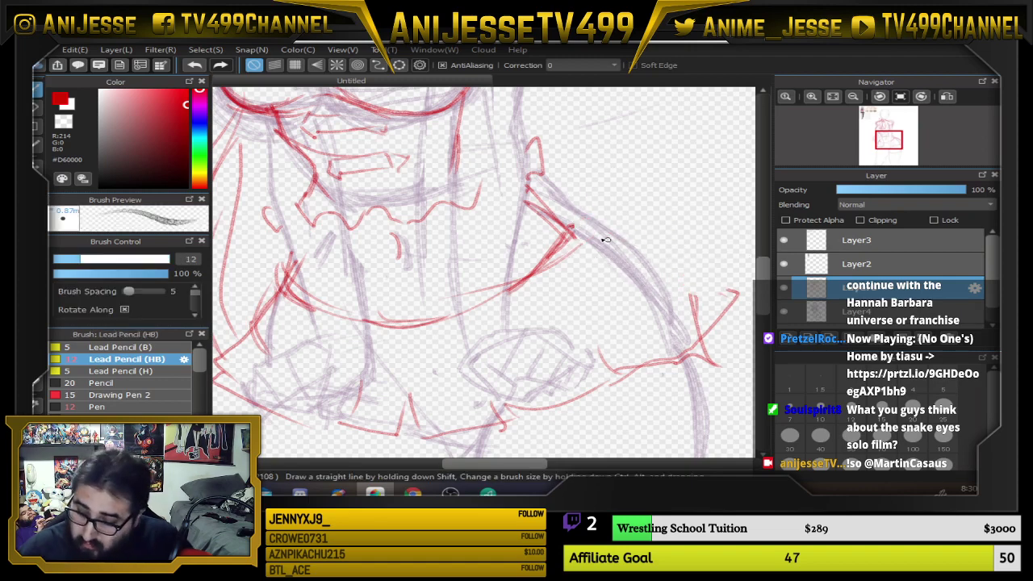
{"action": "mouse_move", "coordinate": [568, 220]}
{"action": "left_mouse_down"}
{"action": "mouse_move", "coordinate": [612, 222]}
{"action": "mouse_move", "coordinate": [725, 295]}
{"action": "left_mouse_up"}
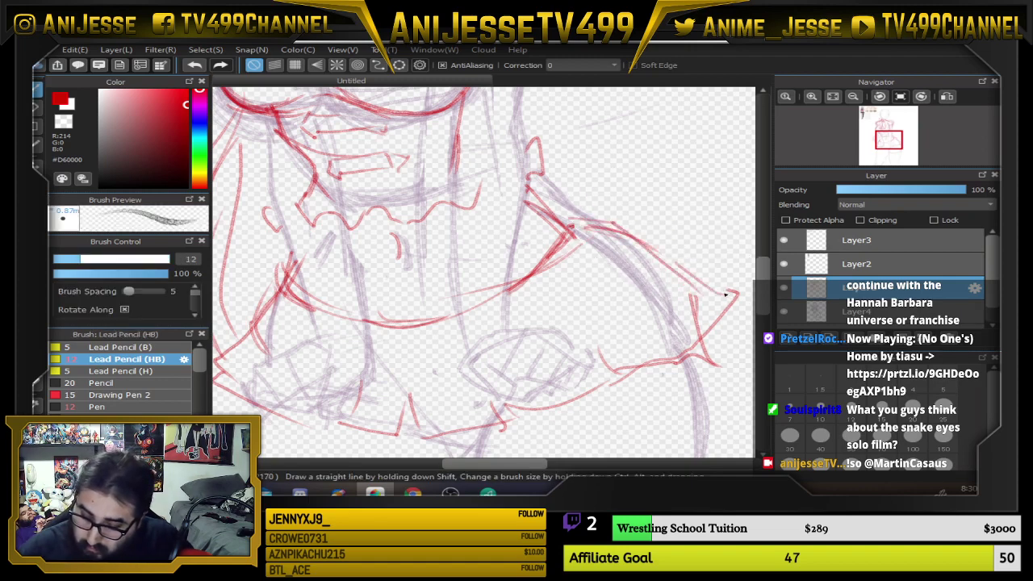
{"action": "scroll", "coordinate": [484, 307], "scroll_direction": "down", "scroll_amount": 5}
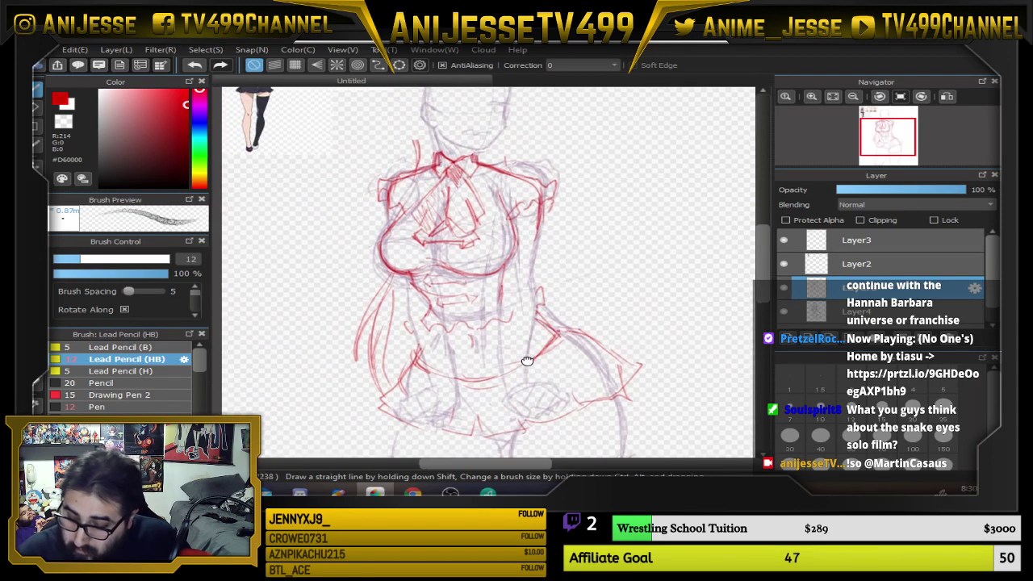
{"action": "scroll", "coordinate": [526, 342], "scroll_direction": "up", "scroll_amount": 5}
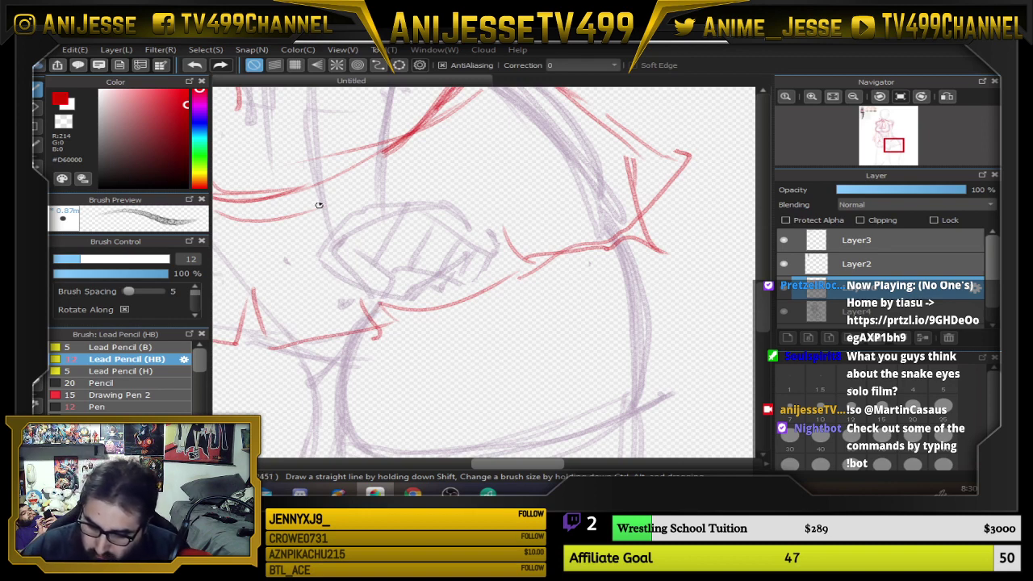
{"action": "mouse_move", "coordinate": [331, 275]}
{"action": "left_mouse_down"}
{"action": "mouse_move", "coordinate": [329, 306]}
{"action": "mouse_move", "coordinate": [373, 329]}
{"action": "left_mouse_up"}
{"action": "mouse_move", "coordinate": [361, 292]}
{"action": "left_mouse_down"}
{"action": "mouse_move", "coordinate": [376, 326]}
{"action": "mouse_move", "coordinate": [384, 264]}
{"action": "mouse_move", "coordinate": [387, 315]}
{"action": "mouse_move", "coordinate": [418, 320]}
{"action": "left_mouse_up"}
{"action": "left_click_drag", "start_coordinate": [417, 320], "coordinate": [413, 276]}
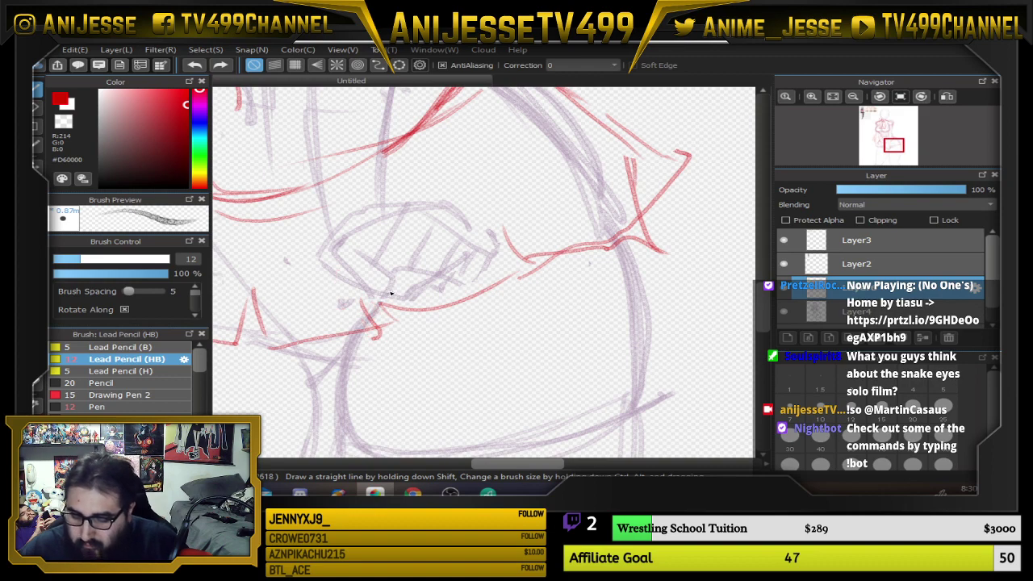
Sketch the right-hand arm's outer contour from the sleeve to the elbow and its inner contour beside the waist
{"action": "scroll", "coordinate": [391, 294], "scroll_direction": "down", "scroll_amount": 2}
{"action": "scroll", "coordinate": [387, 291], "scroll_direction": "down", "scroll_amount": 5}
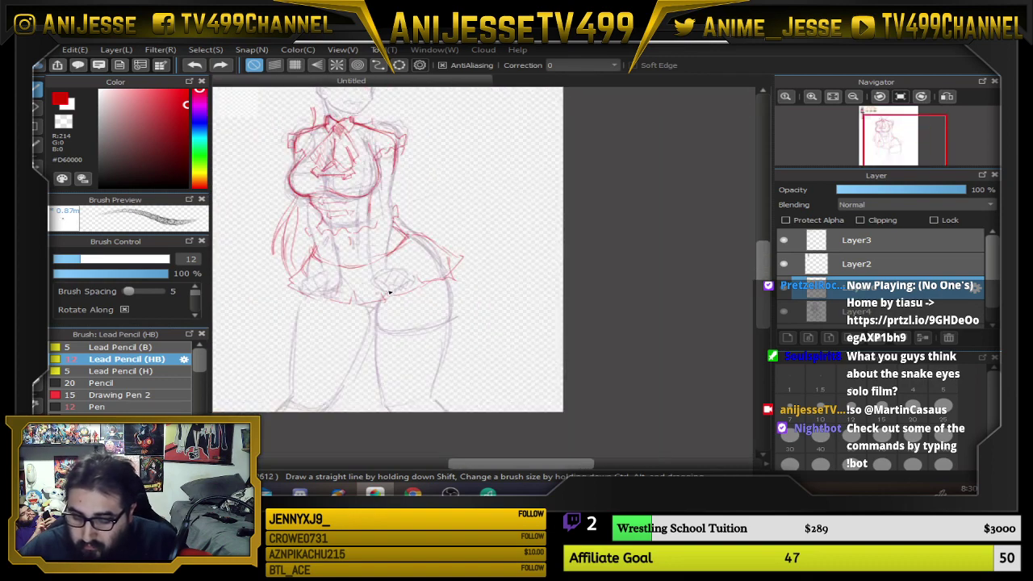
{"action": "scroll", "coordinate": [361, 281], "scroll_direction": "up", "scroll_amount": 3}
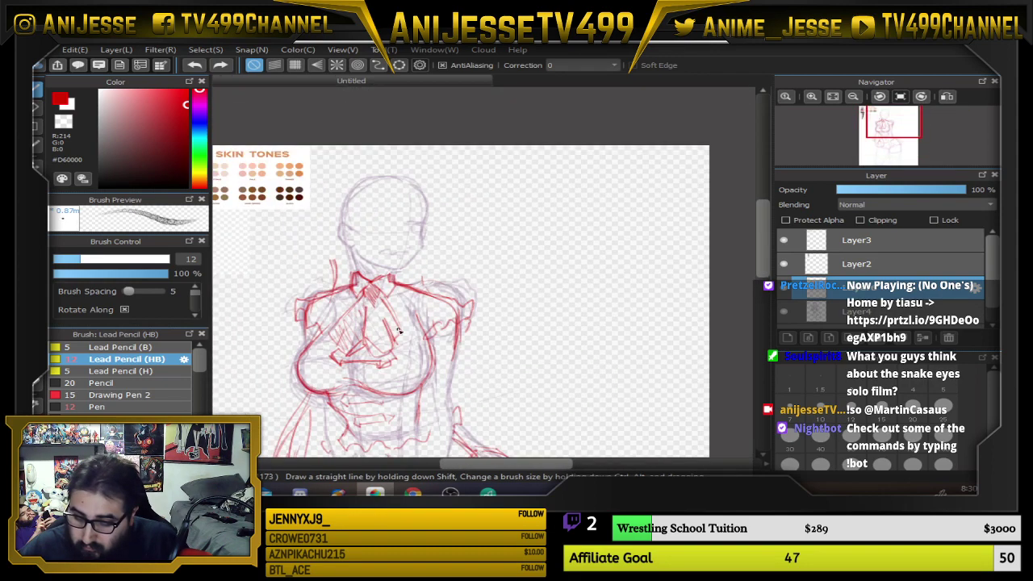
{"action": "scroll", "coordinate": [413, 224], "scroll_direction": "up", "scroll_amount": 4}
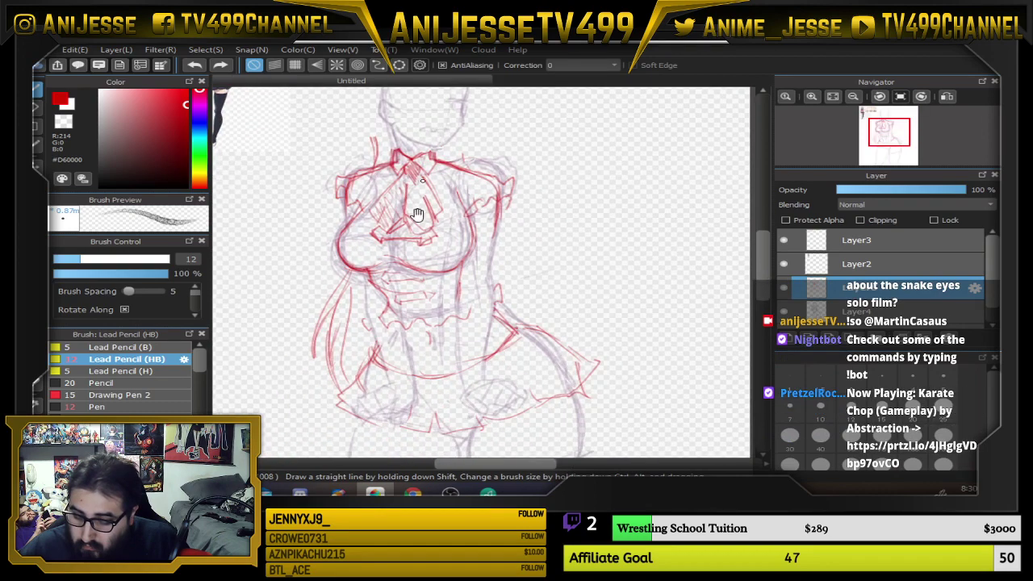
{"action": "left_click_drag", "start_coordinate": [482, 232], "coordinate": [486, 319]}
{"action": "left_click_drag", "start_coordinate": [565, 111], "coordinate": [538, 263]}
{"action": "mouse_move", "coordinate": [555, 187]}
{"action": "left_mouse_down"}
{"action": "mouse_move", "coordinate": [539, 275]}
{"action": "mouse_move", "coordinate": [548, 292]}
{"action": "left_mouse_up"}
{"action": "left_click_drag", "start_coordinate": [493, 272], "coordinate": [484, 331]}
{"action": "mouse_move", "coordinate": [491, 272]}
{"action": "left_mouse_down"}
{"action": "mouse_move", "coordinate": [482, 328]}
{"action": "mouse_move", "coordinate": [487, 292]}
{"action": "mouse_move", "coordinate": [483, 373]}
{"action": "left_mouse_up"}
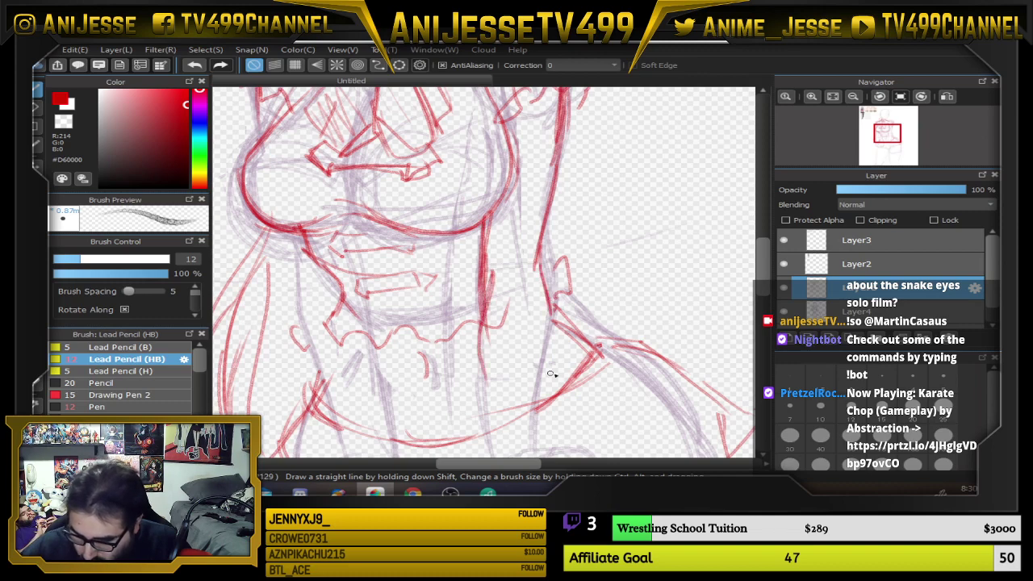
Extend the inner and outer contours of the right-hand forearm from the elbow over the skirt to the wrist
{"action": "left_click_drag", "start_coordinate": [552, 374], "coordinate": [543, 275]}
{"action": "left_click_drag", "start_coordinate": [478, 201], "coordinate": [482, 350]}
{"action": "left_click_drag", "start_coordinate": [475, 230], "coordinate": [486, 362]}
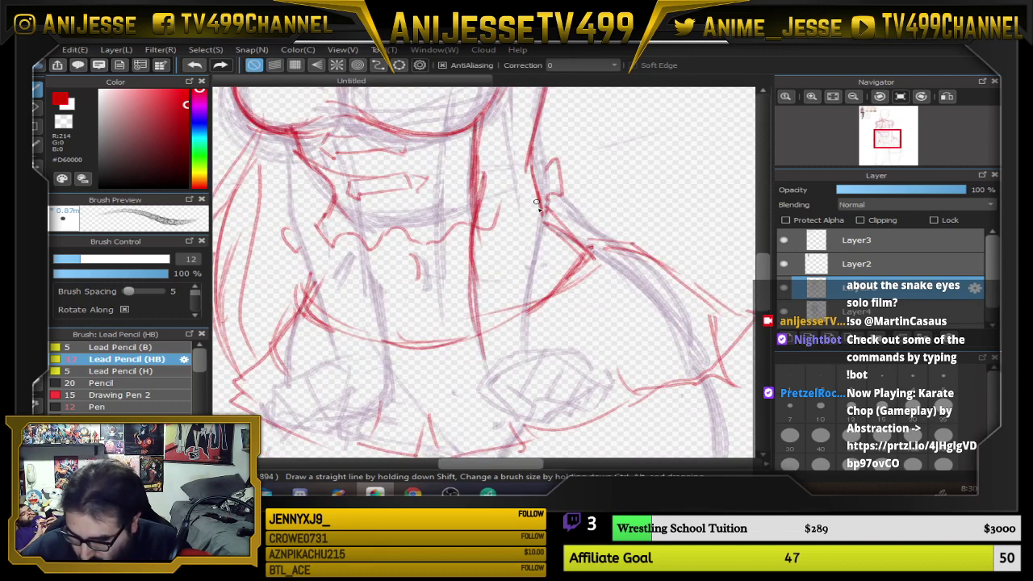
{"action": "left_click_drag", "start_coordinate": [533, 184], "coordinate": [538, 215]}
{"action": "left_click_drag", "start_coordinate": [532, 176], "coordinate": [526, 317]}
{"action": "left_click_drag", "start_coordinate": [533, 252], "coordinate": [522, 384]}
{"action": "scroll", "coordinate": [477, 275], "scroll_direction": "down", "scroll_amount": 2}
{"action": "left_click_drag", "start_coordinate": [468, 224], "coordinate": [486, 291]}
{"action": "left_click_drag", "start_coordinate": [471, 242], "coordinate": [485, 316]}
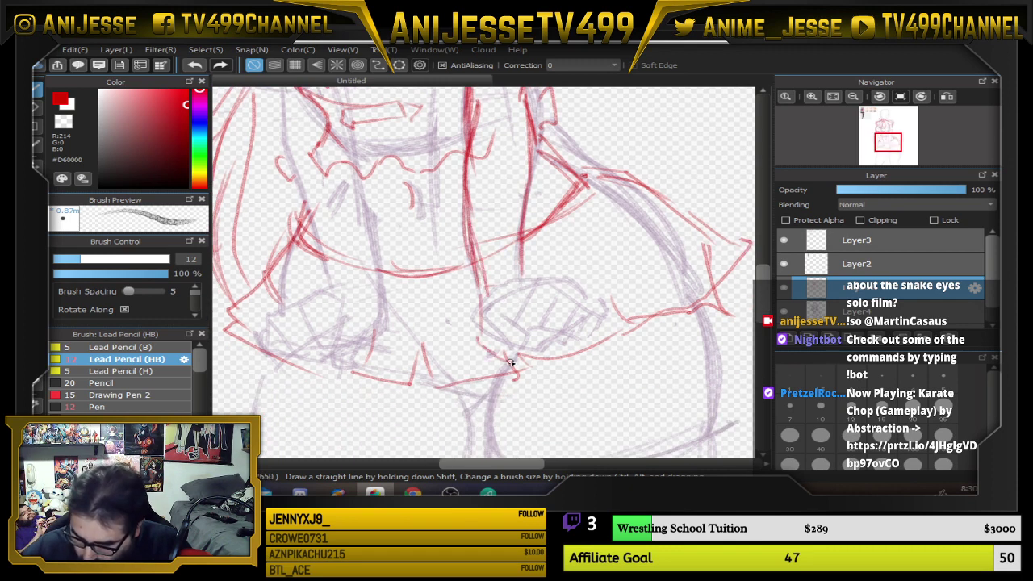
Sketch the right-hand wrist line and both sides of the hand resting on the skirt's hem
{"action": "left_click_drag", "start_coordinate": [510, 363], "coordinate": [565, 347]}
{"action": "left_click_drag", "start_coordinate": [530, 292], "coordinate": [555, 350]}
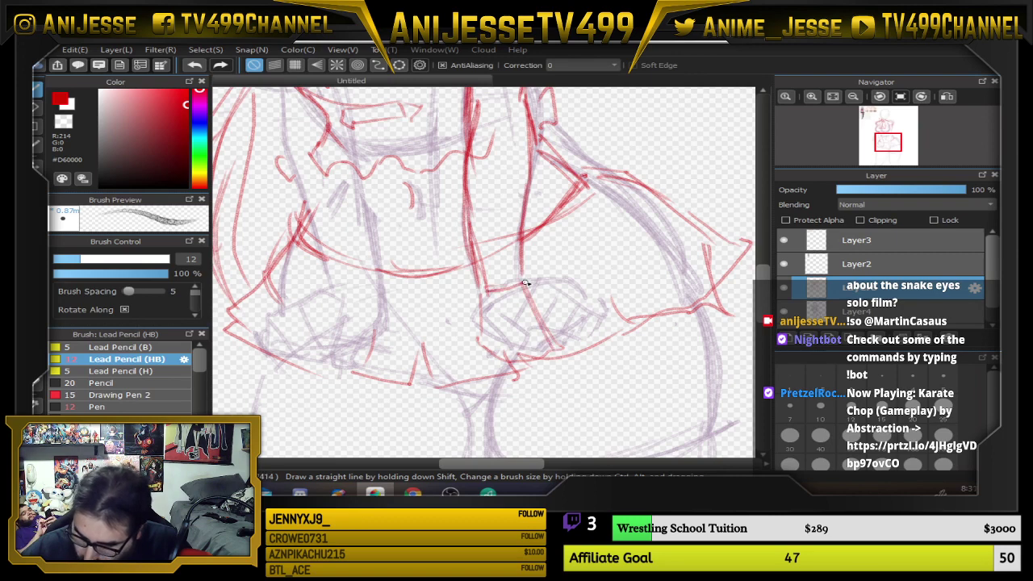
{"action": "left_click_drag", "start_coordinate": [523, 281], "coordinate": [561, 351]}
{"action": "left_click_drag", "start_coordinate": [481, 289], "coordinate": [465, 351]}
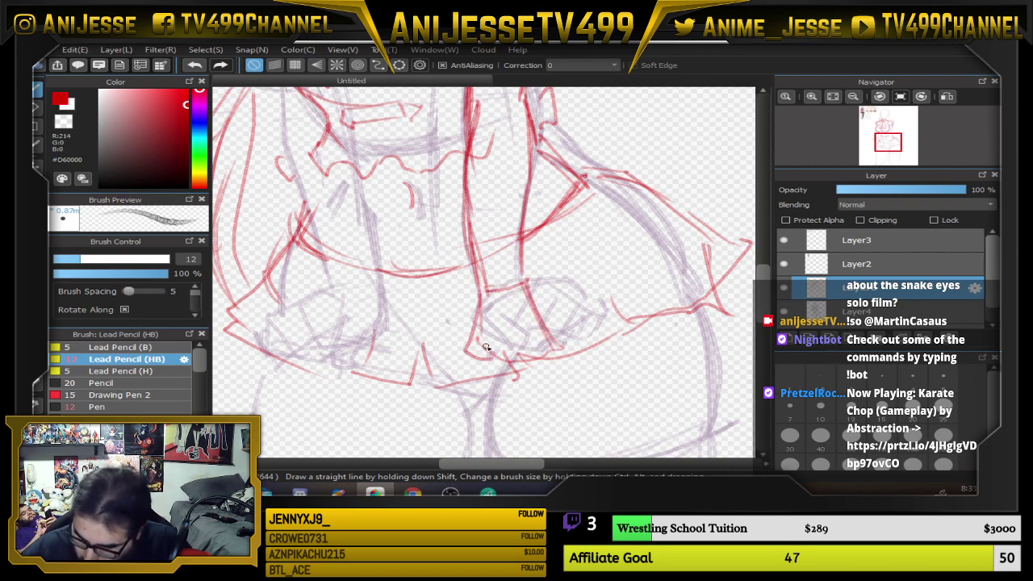
Sketch the left-hand arm's outer and inner contours from beneath the chest over the waist to the wrist
{"action": "left_click_drag", "start_coordinate": [521, 230], "coordinate": [584, 352]}
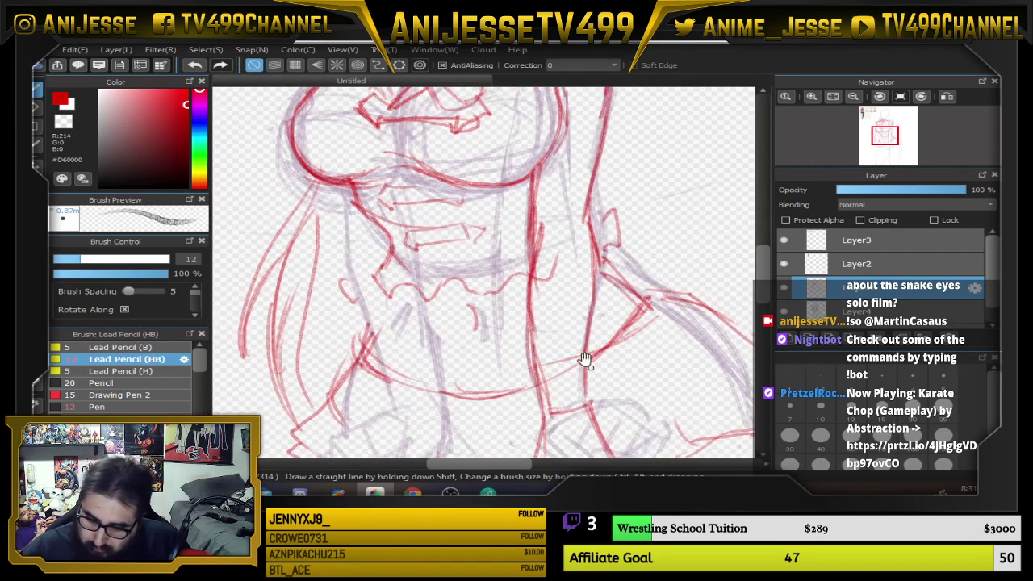
{"action": "left_click_drag", "start_coordinate": [343, 189], "coordinate": [401, 409]}
{"action": "left_click_drag", "start_coordinate": [417, 291], "coordinate": [440, 431]}
{"action": "left_click_drag", "start_coordinate": [420, 312], "coordinate": [441, 448]}
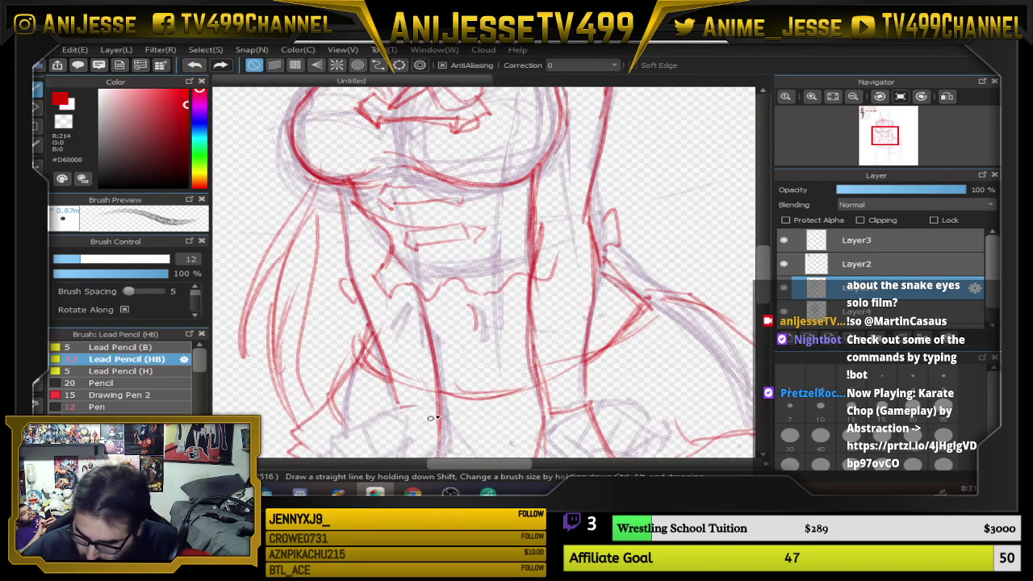
{"action": "left_click_drag", "start_coordinate": [478, 238], "coordinate": [512, 355]}
{"action": "mouse_move", "coordinate": [381, 389]}
{"action": "left_mouse_down"}
{"action": "mouse_move", "coordinate": [342, 150]}
{"action": "mouse_move", "coordinate": [377, 297]}
{"action": "left_mouse_up"}
Outline the left-hand hand below its wrist, with the thumb beside the forearm's inner contour
{"action": "scroll", "coordinate": [545, 302], "scroll_direction": "down", "scroll_amount": 3}
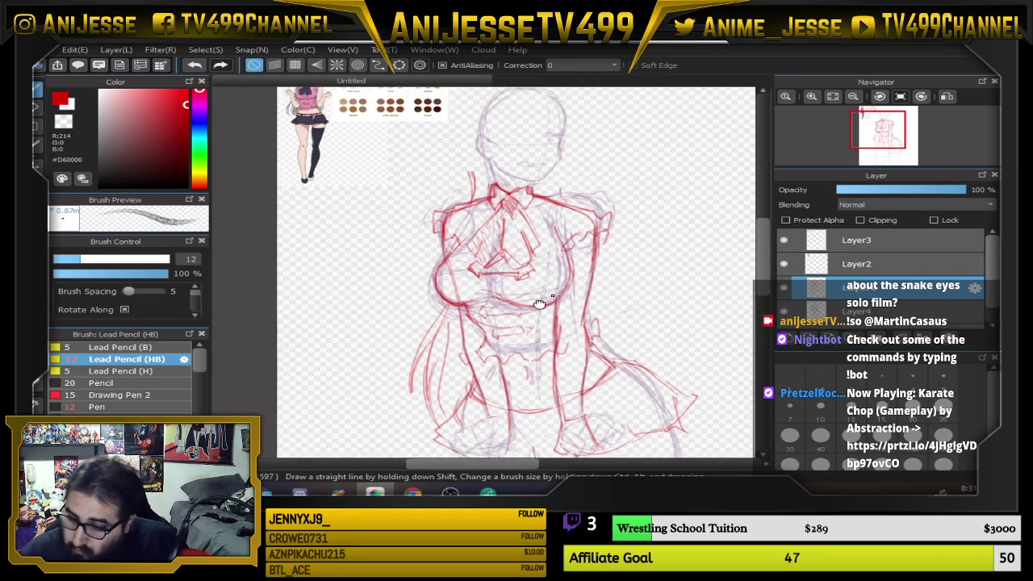
{"action": "left_click_drag", "start_coordinate": [515, 166], "coordinate": [441, 223]}
{"action": "scroll", "coordinate": [450, 202], "scroll_direction": "up", "scroll_amount": 3}
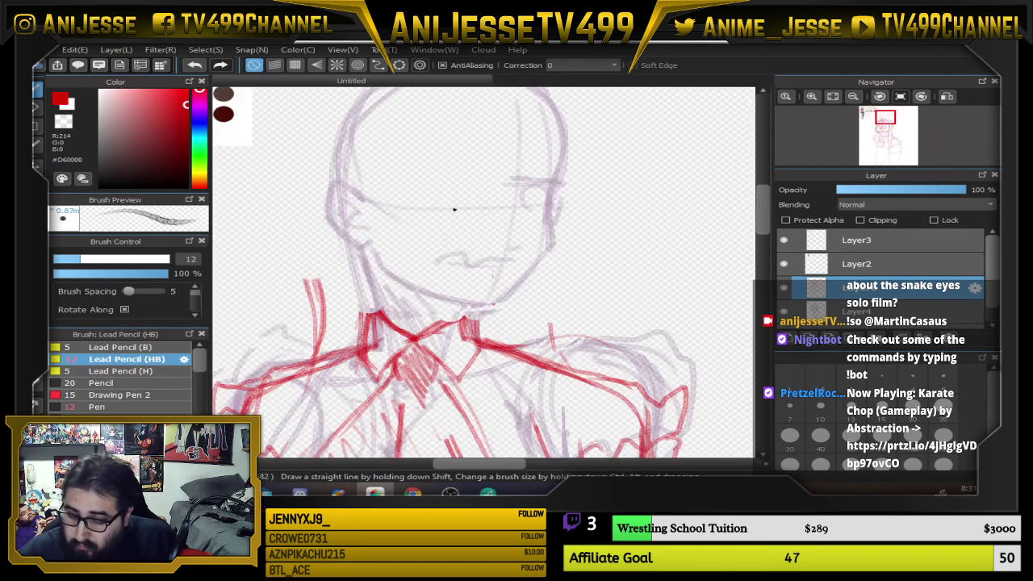
{"action": "scroll", "coordinate": [459, 240], "scroll_direction": "down", "scroll_amount": 3}
{"action": "scroll", "coordinate": [401, 255], "scroll_direction": "up", "scroll_amount": 4}
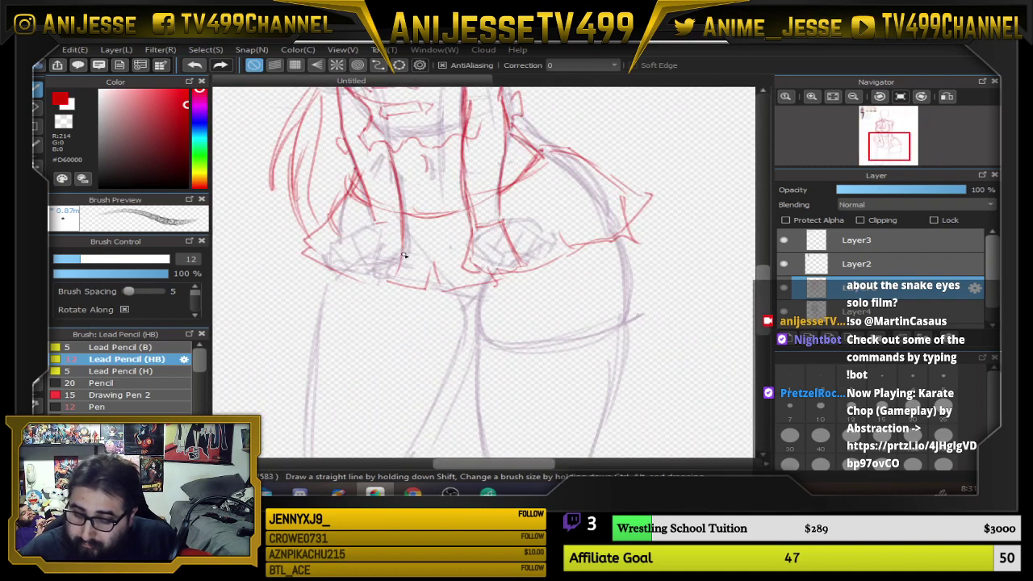
{"action": "left_click_drag", "start_coordinate": [401, 229], "coordinate": [410, 263]}
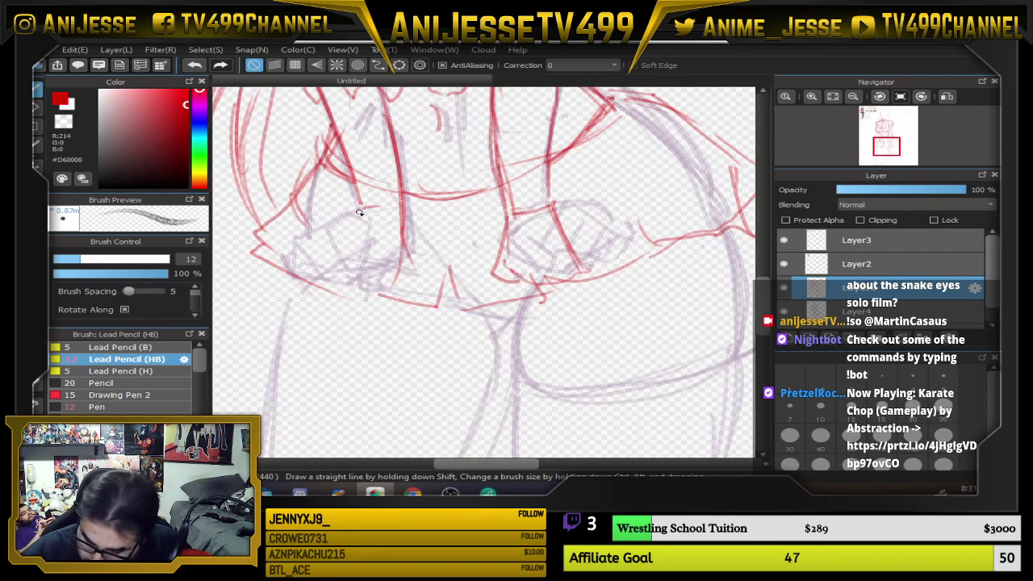
{"action": "mouse_move", "coordinate": [363, 208]}
{"action": "left_mouse_down"}
{"action": "mouse_move", "coordinate": [320, 279]}
{"action": "mouse_move", "coordinate": [323, 297]}
{"action": "mouse_move", "coordinate": [375, 300]}
{"action": "mouse_move", "coordinate": [402, 253]}
{"action": "mouse_move", "coordinate": [411, 279]}
{"action": "mouse_move", "coordinate": [424, 261]}
{"action": "mouse_move", "coordinate": [404, 213]}
{"action": "mouse_move", "coordinate": [415, 265]}
{"action": "left_mouse_up"}
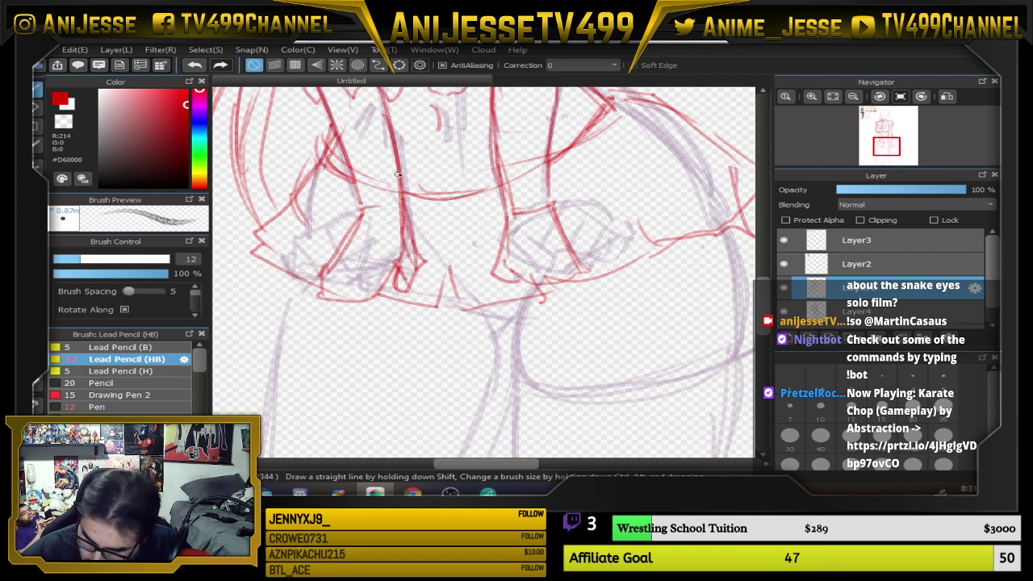
Reinforce the right-hand hand's side and add rough knuckles and finger shapes to both hands at the hem
{"action": "mouse_move", "coordinate": [502, 191]}
{"action": "left_mouse_down"}
{"action": "mouse_move", "coordinate": [515, 274]}
{"action": "mouse_move", "coordinate": [535, 287]}
{"action": "mouse_move", "coordinate": [589, 280]}
{"action": "left_mouse_up"}
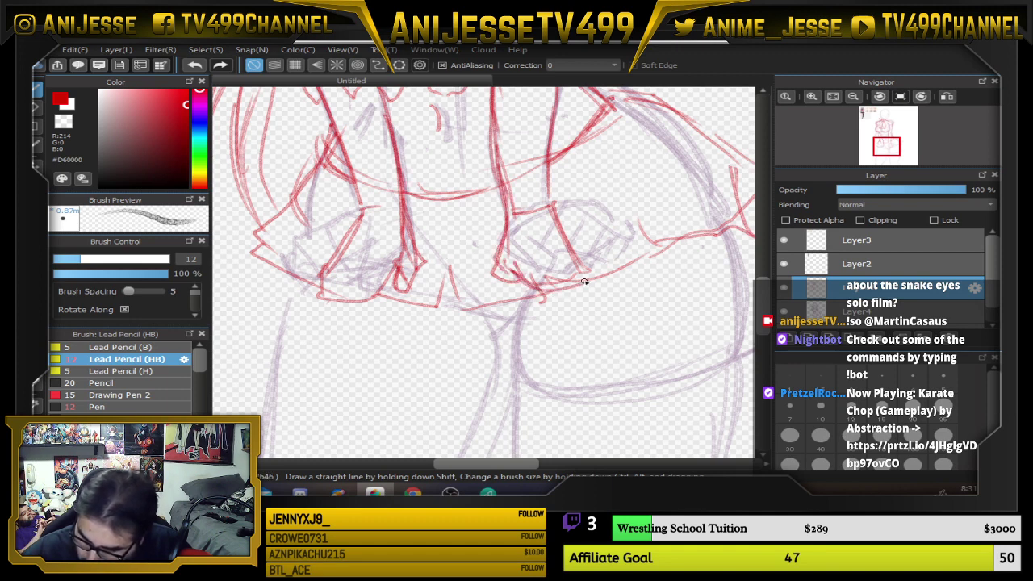
{"action": "left_click_drag", "start_coordinate": [555, 208], "coordinate": [599, 283]}
{"action": "left_click_drag", "start_coordinate": [525, 287], "coordinate": [519, 279]}
{"action": "mouse_move", "coordinate": [327, 269]}
{"action": "left_mouse_down"}
{"action": "mouse_move", "coordinate": [321, 323]}
{"action": "mouse_move", "coordinate": [330, 325]}
{"action": "mouse_move", "coordinate": [392, 274]}
{"action": "left_mouse_up"}
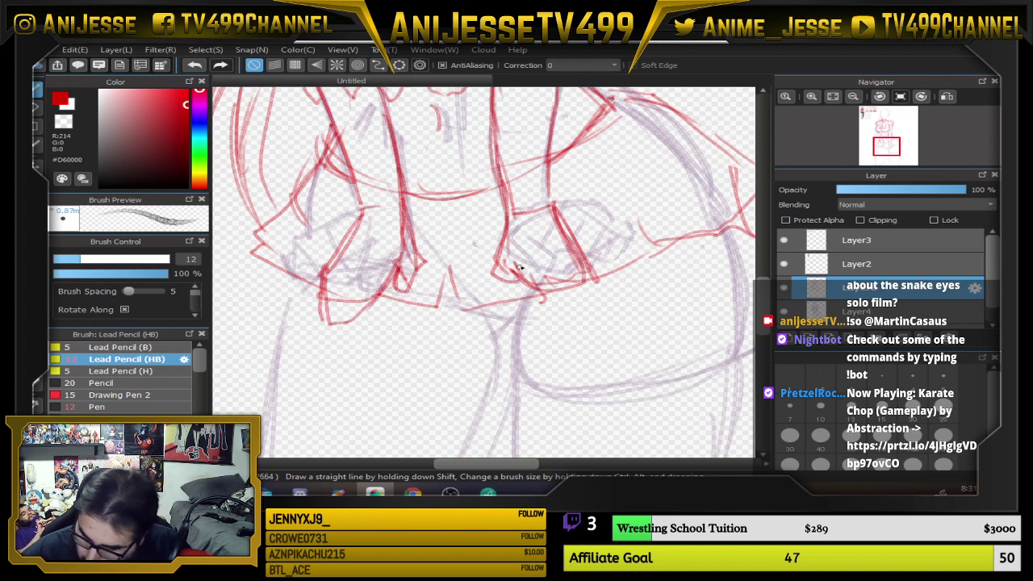
{"action": "mouse_move", "coordinate": [520, 268]}
{"action": "left_mouse_down"}
{"action": "mouse_move", "coordinate": [527, 300]}
{"action": "mouse_move", "coordinate": [565, 324]}
{"action": "mouse_move", "coordinate": [580, 311]}
{"action": "mouse_move", "coordinate": [572, 317]}
{"action": "mouse_move", "coordinate": [587, 273]}
{"action": "left_mouse_up"}
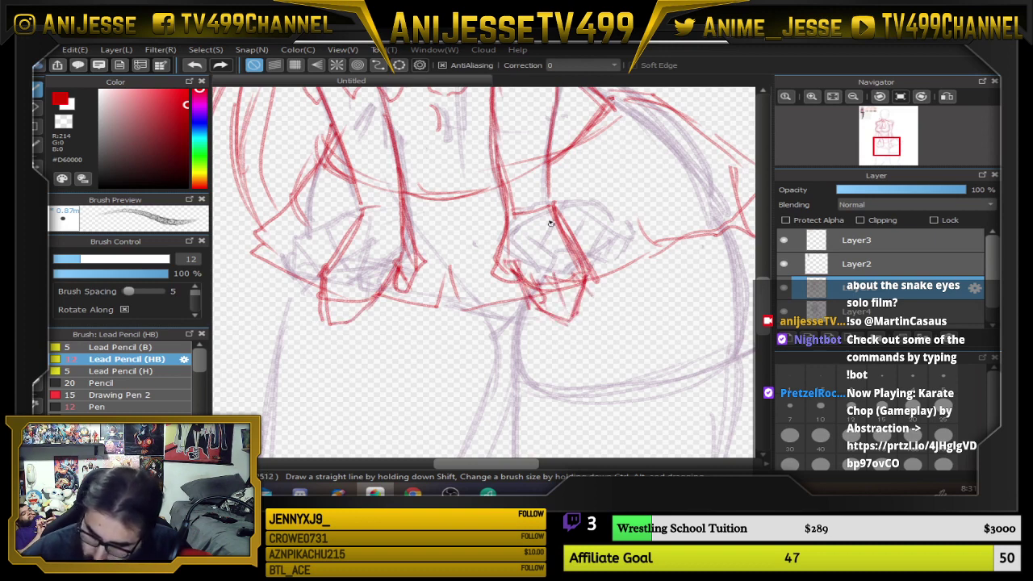
Sketch the belt's second line across the skirt's waistband and an oval buckle at its centre, following the reference
{"action": "scroll", "coordinate": [549, 223], "scroll_direction": "down", "scroll_amount": 3}
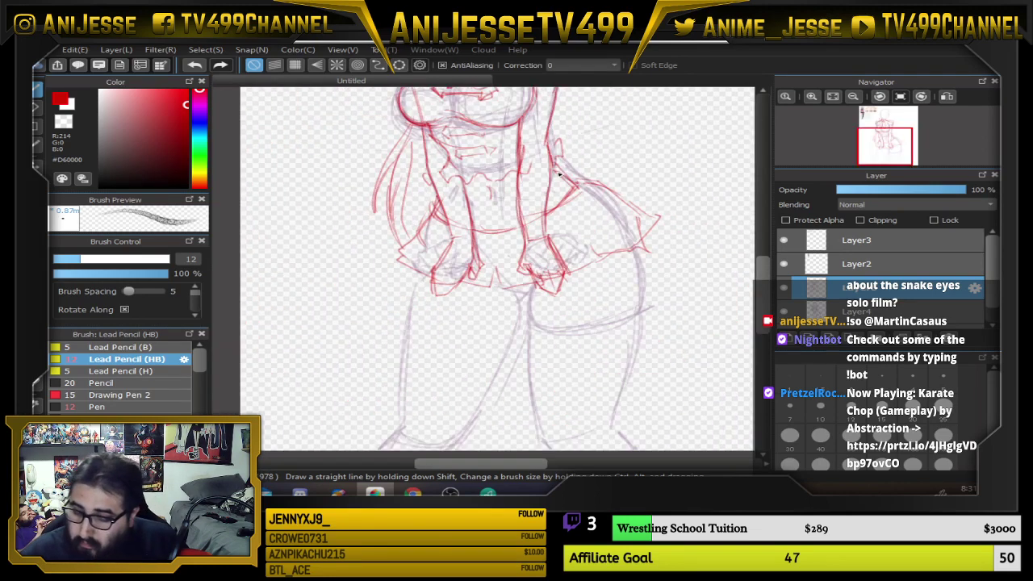
{"action": "left_click_drag", "start_coordinate": [560, 174], "coordinate": [528, 309]}
{"action": "scroll", "coordinate": [528, 309], "scroll_direction": "down", "scroll_amount": 2}
{"action": "scroll", "coordinate": [454, 212], "scroll_direction": "down", "scroll_amount": 1}
{"action": "left_click_drag", "start_coordinate": [456, 218], "coordinate": [460, 257]}
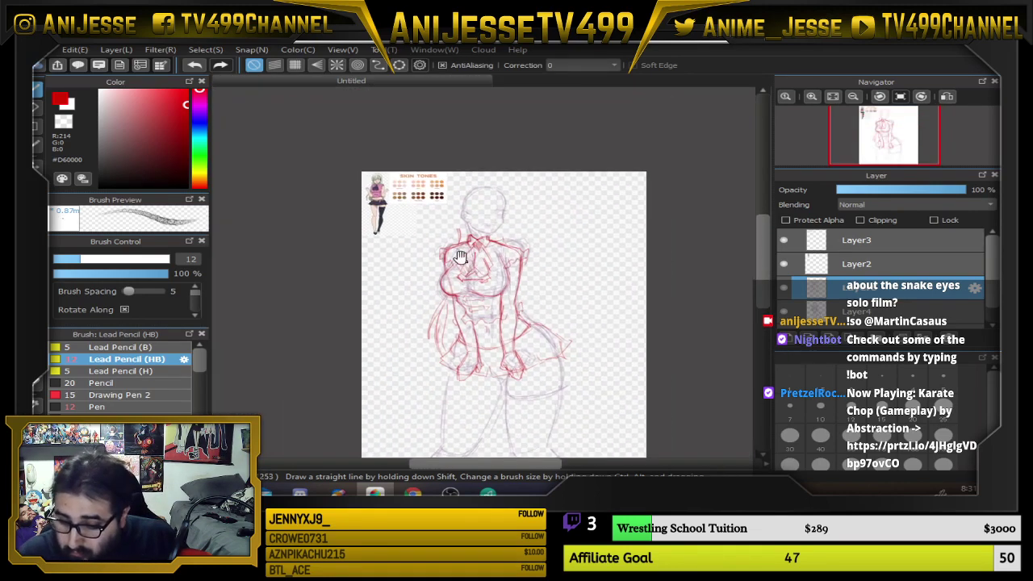
{"action": "scroll", "coordinate": [388, 206], "scroll_direction": "up", "scroll_amount": 5}
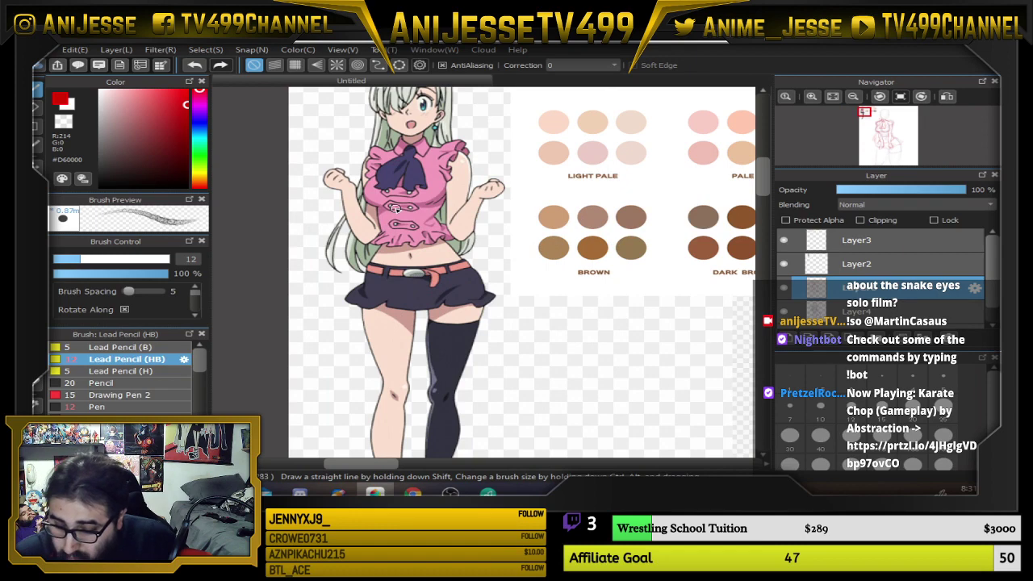
{"action": "scroll", "coordinate": [394, 208], "scroll_direction": "down", "scroll_amount": 4}
{"action": "scroll", "coordinate": [517, 339], "scroll_direction": "up", "scroll_amount": 4}
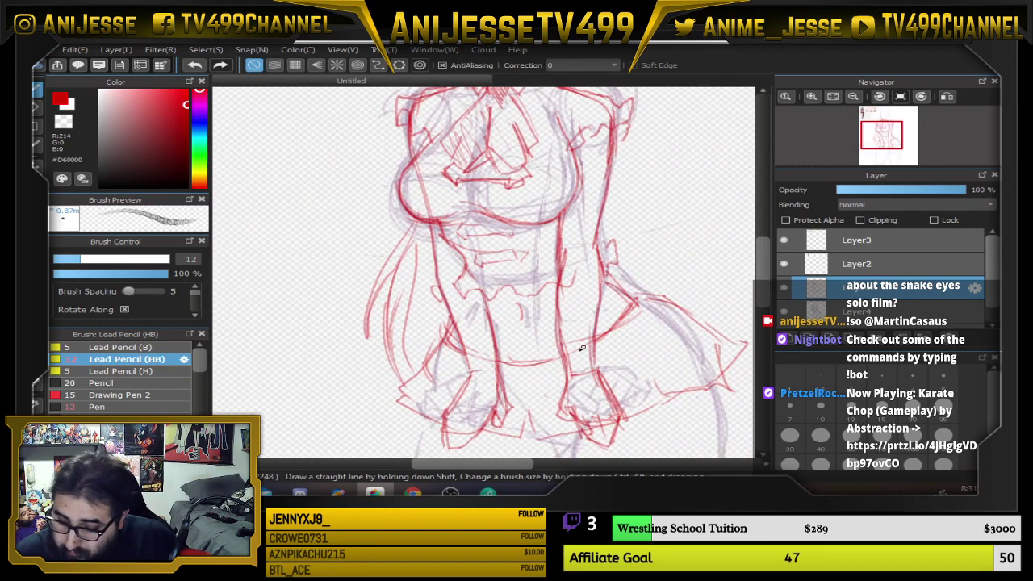
{"action": "left_click_drag", "start_coordinate": [460, 348], "coordinate": [612, 327]}
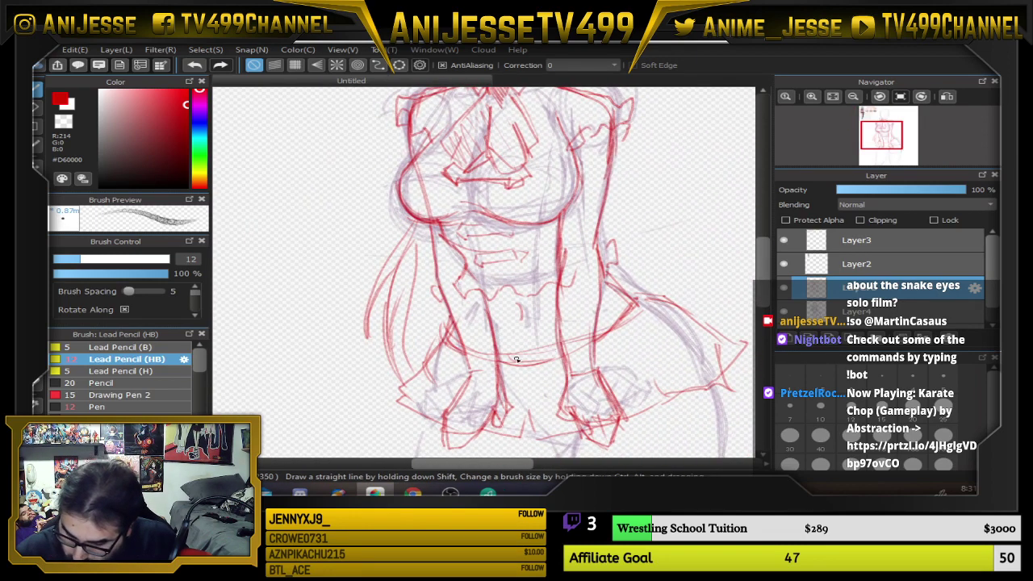
{"action": "mouse_move", "coordinate": [550, 367]}
{"action": "left_mouse_down"}
{"action": "mouse_move", "coordinate": [571, 371]}
{"action": "mouse_move", "coordinate": [559, 405]}
{"action": "mouse_move", "coordinate": [563, 360]}
{"action": "left_mouse_up"}
{"action": "left_click_drag", "start_coordinate": [636, 306], "coordinate": [640, 268]}
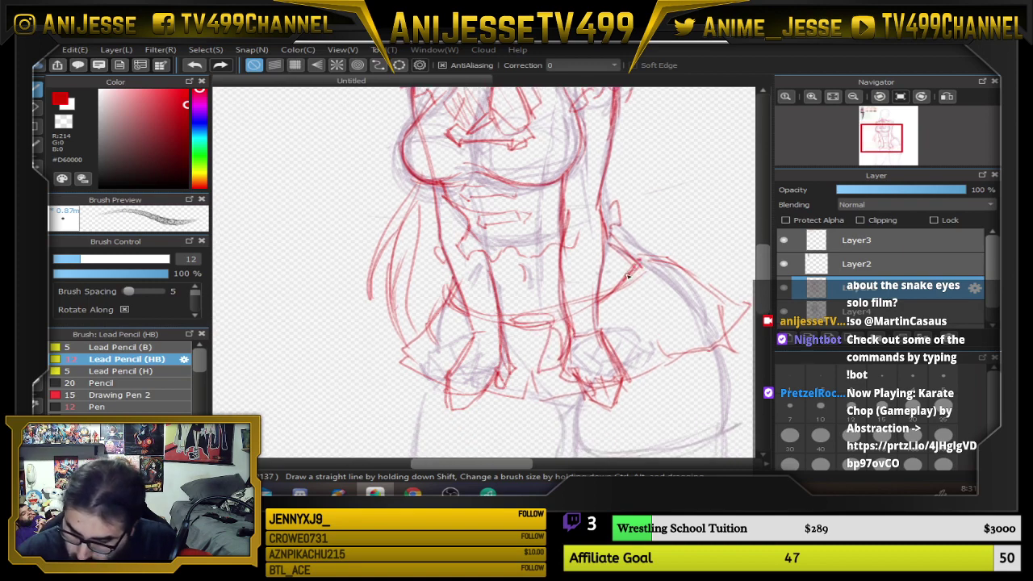
Sketch the belt's loose end hanging from the buckle between the two forearms
{"action": "left_click_drag", "start_coordinate": [631, 202], "coordinate": [606, 282]}
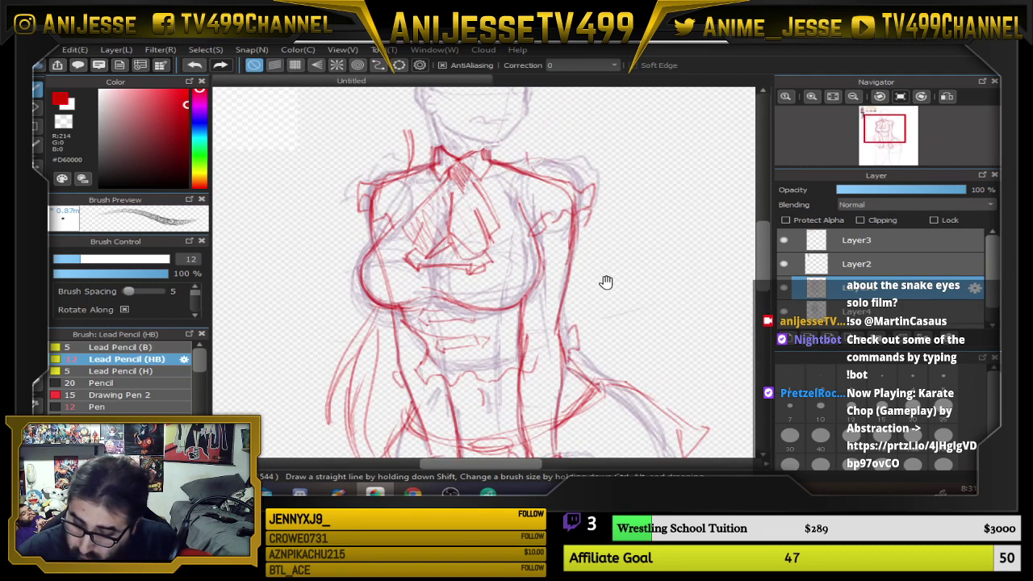
{"action": "scroll", "coordinate": [597, 258], "scroll_direction": "down", "scroll_amount": 3}
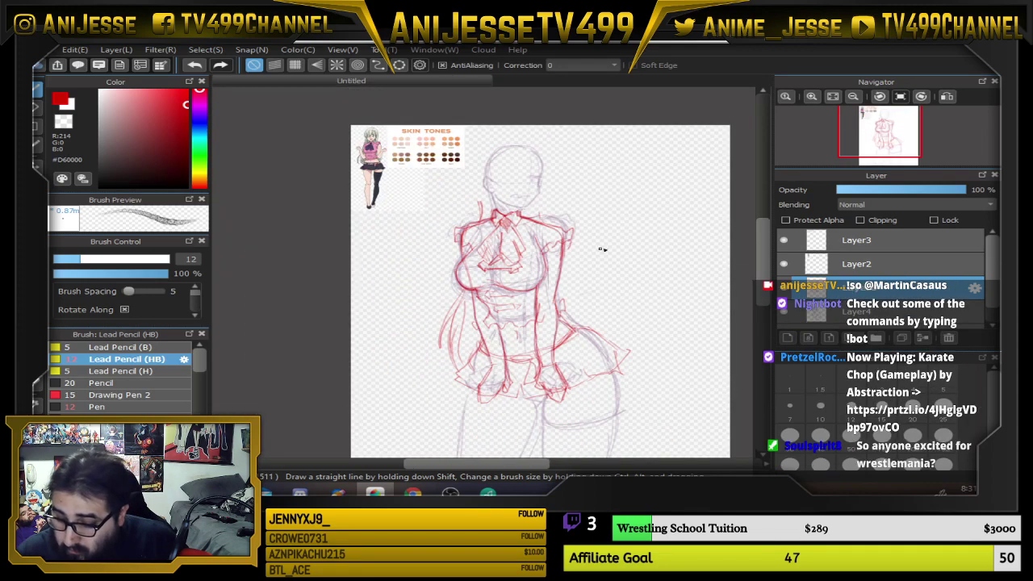
{"action": "scroll", "coordinate": [565, 238], "scroll_direction": "up", "scroll_amount": 5}
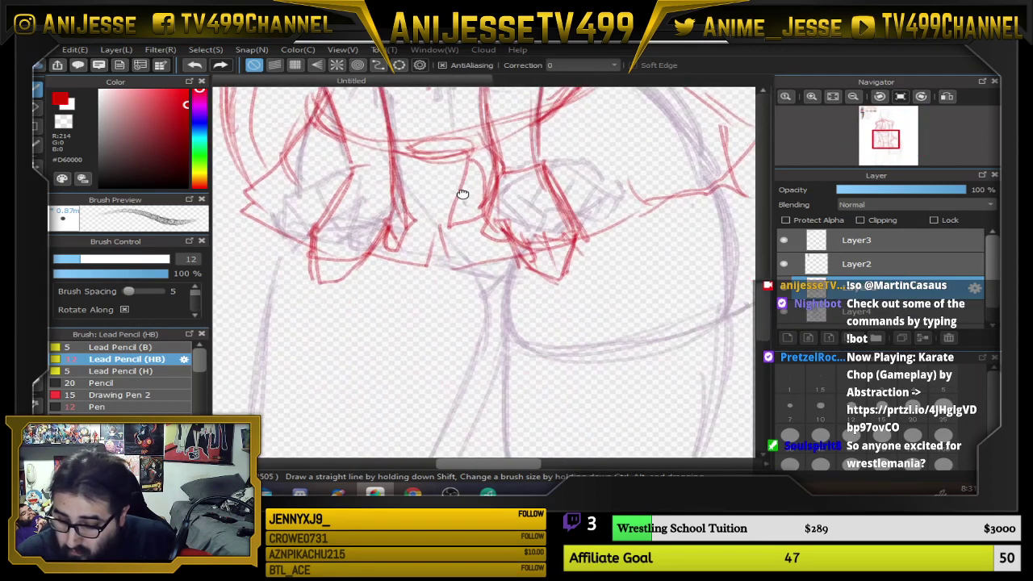
Sketch the right-hand thigh's inner edge below the hem and begin the curved stocking top, using the reference's legs
{"action": "left_click_drag", "start_coordinate": [364, 225], "coordinate": [599, 483]}
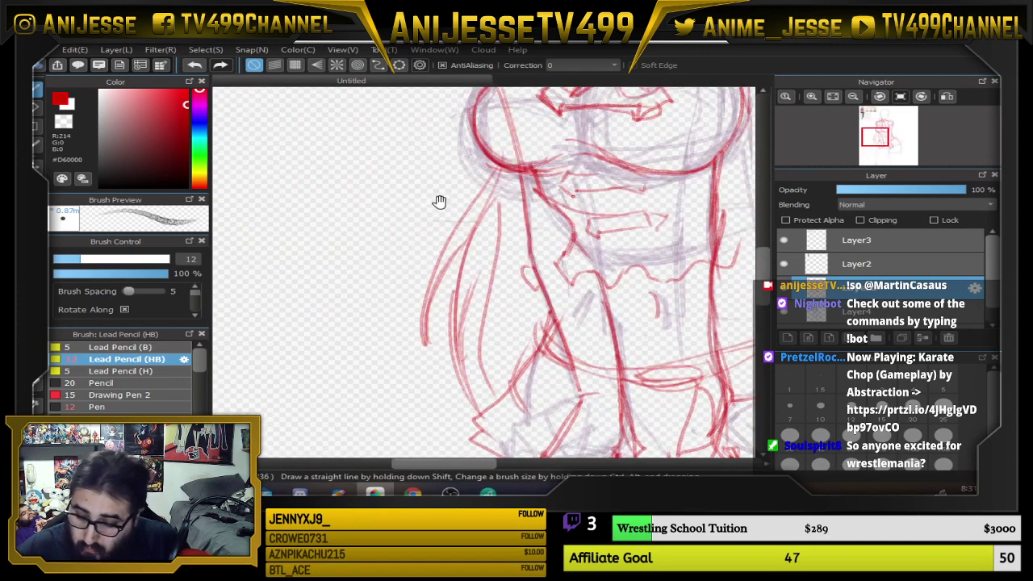
{"action": "left_click_drag", "start_coordinate": [441, 201], "coordinate": [590, 415]}
{"action": "scroll", "coordinate": [444, 234], "scroll_direction": "down", "scroll_amount": 3}
{"action": "scroll", "coordinate": [325, 251], "scroll_direction": "up", "scroll_amount": 4}
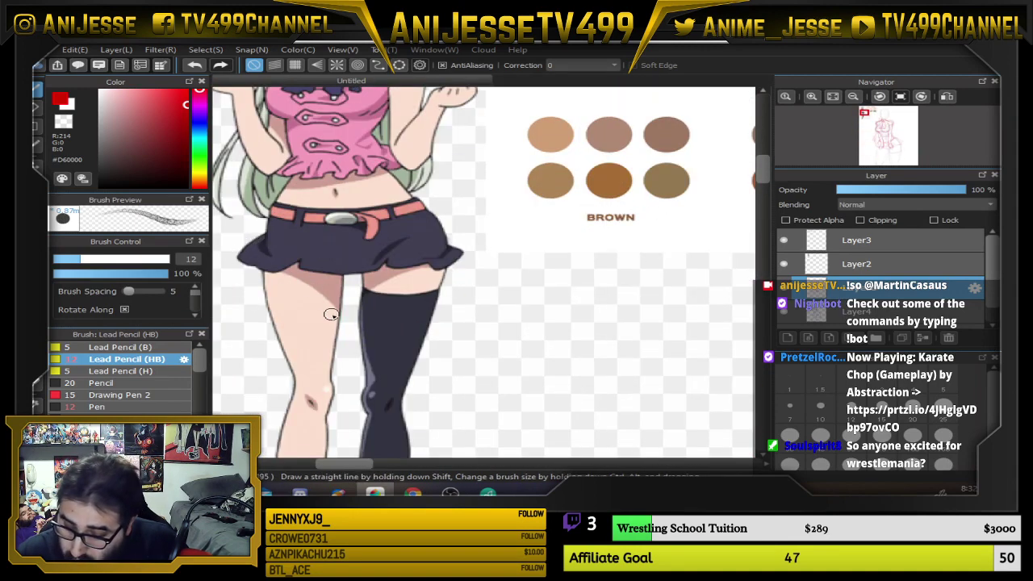
{"action": "scroll", "coordinate": [406, 364], "scroll_direction": "down", "scroll_amount": 3}
{"action": "scroll", "coordinate": [406, 363], "scroll_direction": "down", "scroll_amount": 2}
{"action": "scroll", "coordinate": [491, 288], "scroll_direction": "up", "scroll_amount": 5}
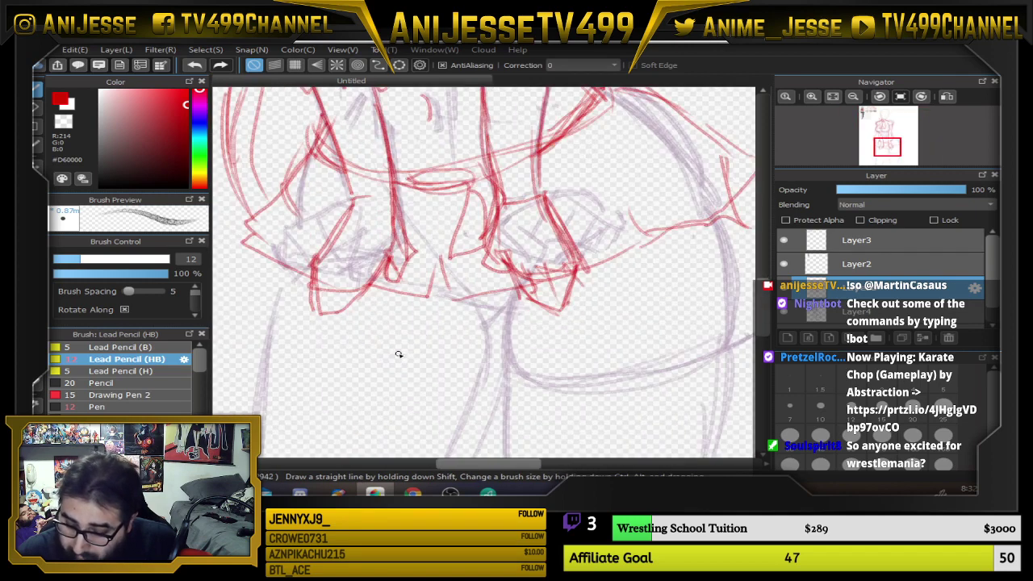
{"action": "left_click_drag", "start_coordinate": [396, 353], "coordinate": [343, 276]}
{"action": "mouse_move", "coordinate": [468, 223]}
{"action": "left_mouse_down"}
{"action": "mouse_move", "coordinate": [474, 302]}
{"action": "mouse_move", "coordinate": [466, 291]}
{"action": "mouse_move", "coordinate": [517, 308]}
{"action": "left_mouse_up"}
{"action": "left_click_drag", "start_coordinate": [452, 274], "coordinate": [573, 300]}
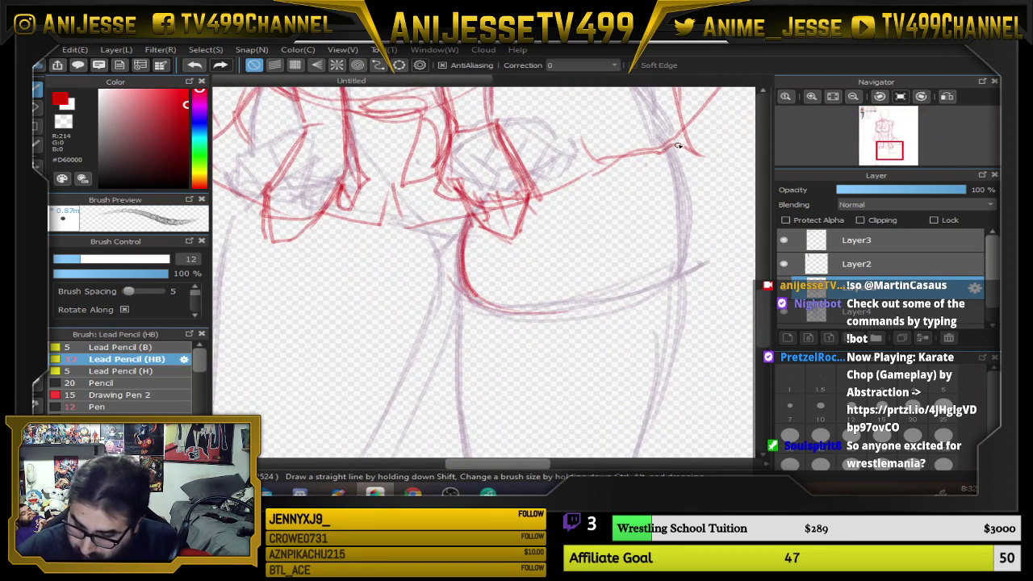
Draw the right-hand hip's outer contour below the skirt and complete the stocking top's curve across the thigh
{"action": "mouse_move", "coordinate": [678, 146]}
{"action": "left_mouse_down"}
{"action": "mouse_move", "coordinate": [680, 285]}
{"action": "mouse_move", "coordinate": [677, 275]}
{"action": "left_mouse_up"}
{"action": "left_click_drag", "start_coordinate": [514, 310], "coordinate": [673, 285]}
{"action": "mouse_move", "coordinate": [685, 264]}
{"action": "left_mouse_down"}
{"action": "mouse_move", "coordinate": [651, 295]}
{"action": "mouse_move", "coordinate": [535, 311]}
{"action": "left_mouse_up"}
Extend the right-hand thigh's inner and outer contours from the stocking top to the knee and add the knee line
{"action": "left_click_drag", "start_coordinate": [625, 323], "coordinate": [621, 193]}
{"action": "left_click_drag", "start_coordinate": [461, 134], "coordinate": [457, 299]}
{"action": "left_click_drag", "start_coordinate": [458, 208], "coordinate": [473, 377]}
{"action": "mouse_move", "coordinate": [486, 401]}
{"action": "left_mouse_down"}
{"action": "mouse_move", "coordinate": [607, 382]}
{"action": "mouse_move", "coordinate": [524, 410]}
{"action": "mouse_move", "coordinate": [579, 385]}
{"action": "mouse_move", "coordinate": [547, 411]}
{"action": "mouse_move", "coordinate": [487, 409]}
{"action": "mouse_move", "coordinate": [615, 378]}
{"action": "mouse_move", "coordinate": [619, 390]}
{"action": "mouse_move", "coordinate": [629, 365]}
{"action": "mouse_move", "coordinate": [632, 392]}
{"action": "mouse_move", "coordinate": [647, 384]}
{"action": "mouse_move", "coordinate": [695, 437]}
{"action": "mouse_move", "coordinate": [651, 389]}
{"action": "mouse_move", "coordinate": [681, 436]}
{"action": "mouse_move", "coordinate": [635, 379]}
{"action": "mouse_move", "coordinate": [623, 348]}
{"action": "mouse_move", "coordinate": [680, 147]}
{"action": "mouse_move", "coordinate": [661, 278]}
{"action": "mouse_move", "coordinate": [631, 364]}
{"action": "mouse_move", "coordinate": [693, 452]}
{"action": "left_mouse_up"}
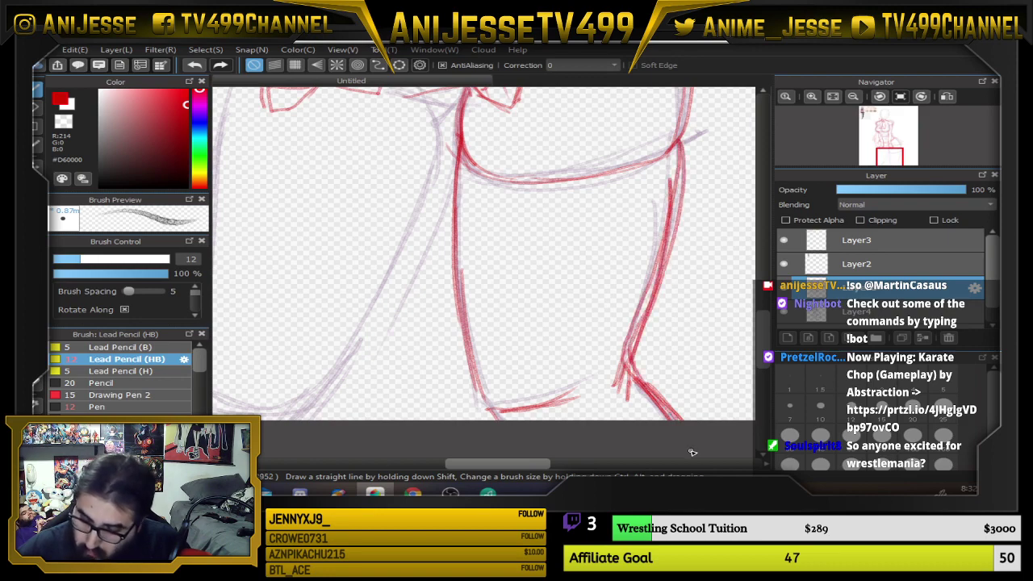
Strengthen the right-hand hip's outer contour between the skirt and the stocking top
{"action": "scroll", "coordinate": [619, 402], "scroll_direction": "down", "scroll_amount": 3}
{"action": "mouse_move", "coordinate": [599, 318]}
{"action": "left_mouse_down"}
{"action": "mouse_move", "coordinate": [539, 347]}
{"action": "mouse_move", "coordinate": [536, 331]}
{"action": "left_mouse_up"}
{"action": "scroll", "coordinate": [548, 316], "scroll_direction": "up", "scroll_amount": 2}
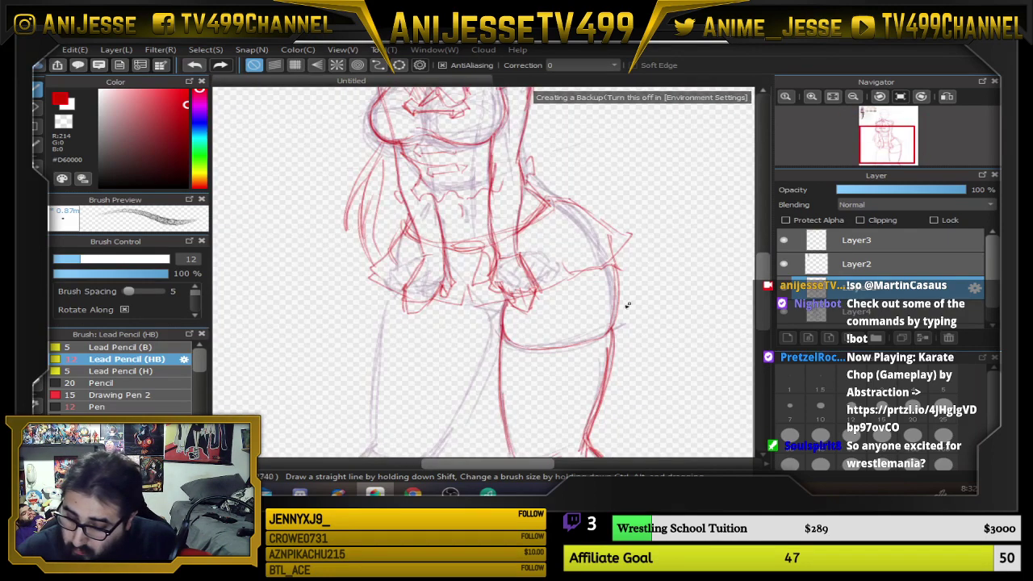
{"action": "mouse_move", "coordinate": [610, 237]}
{"action": "left_mouse_down"}
{"action": "mouse_move", "coordinate": [616, 327]}
{"action": "mouse_move", "coordinate": [570, 214]}
{"action": "mouse_move", "coordinate": [547, 201]}
{"action": "left_mouse_up"}
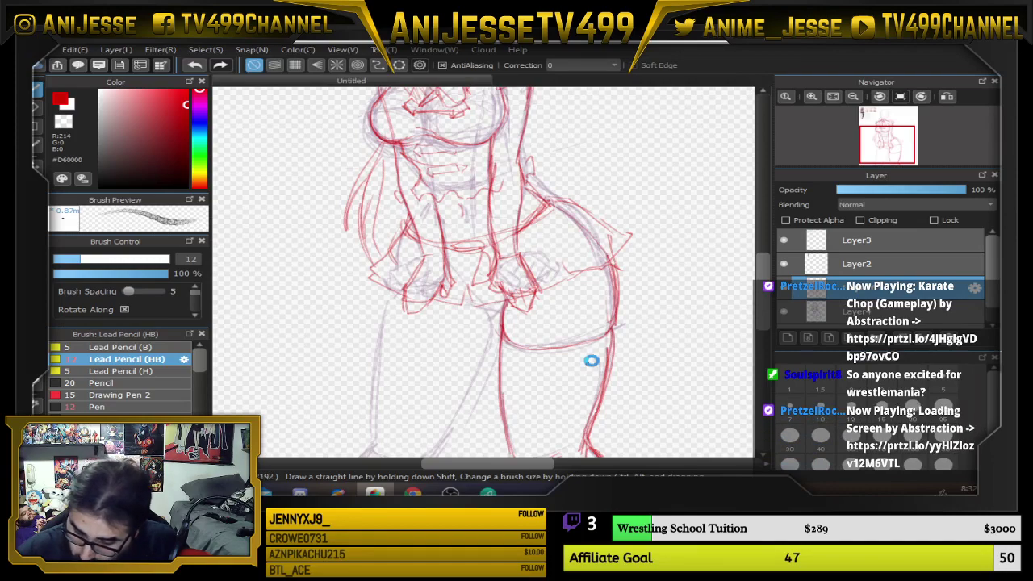
{"action": "left_click_drag", "start_coordinate": [592, 360], "coordinate": [598, 319]}
Draw the underside line beneath the hem between the thighs and the left-hand thigh's inner contour
{"action": "scroll", "coordinate": [500, 241], "scroll_direction": "up", "scroll_amount": 2}
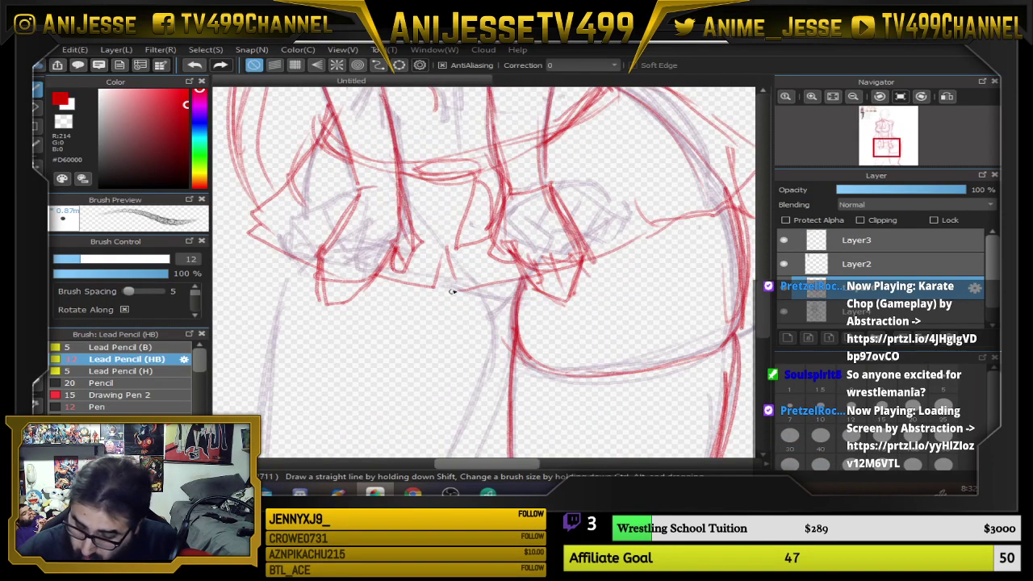
{"action": "left_click_drag", "start_coordinate": [452, 292], "coordinate": [524, 300]}
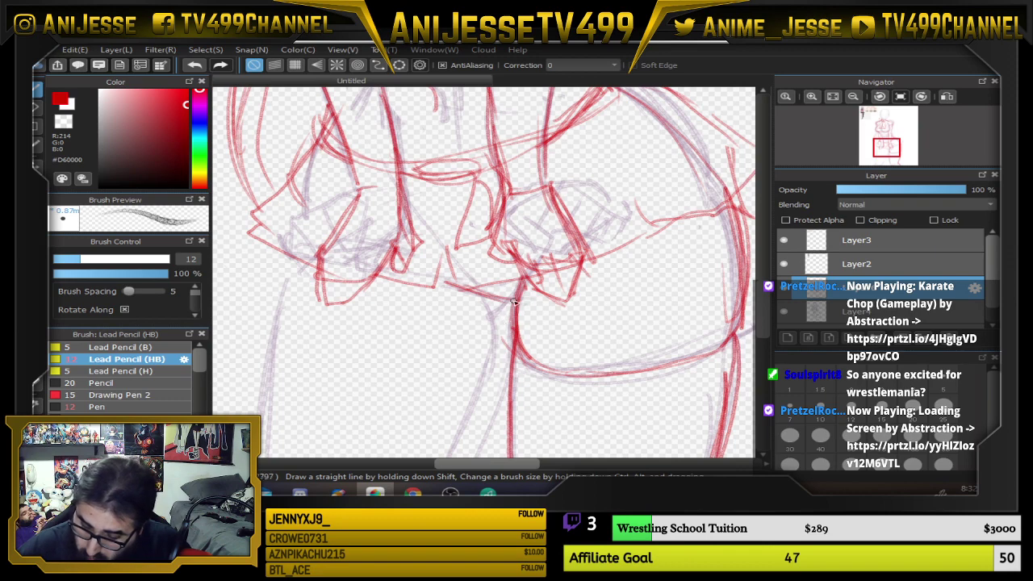
{"action": "left_click_drag", "start_coordinate": [564, 348], "coordinate": [589, 230]}
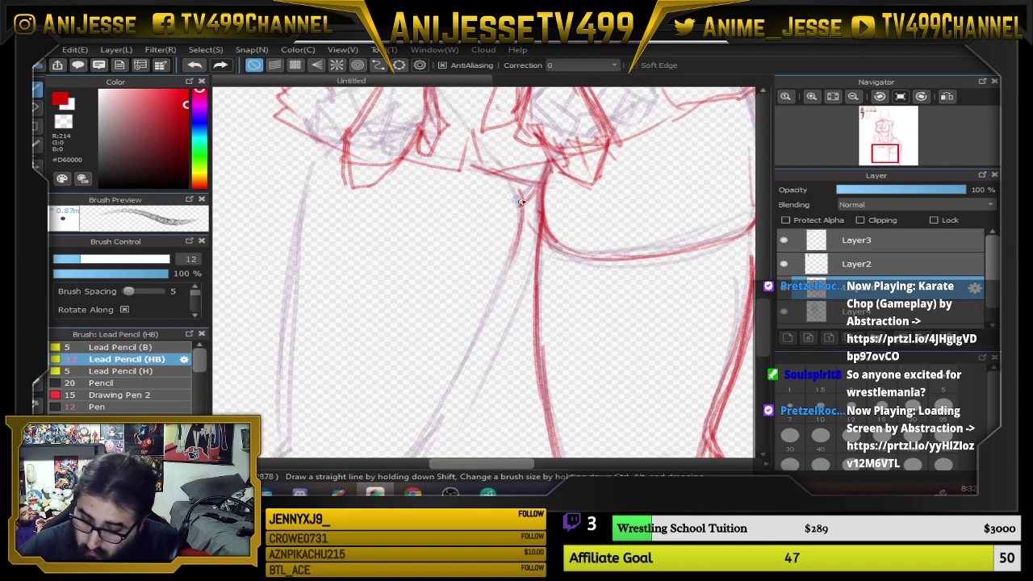
{"action": "mouse_move", "coordinate": [516, 187]}
{"action": "left_mouse_down"}
{"action": "mouse_move", "coordinate": [524, 230]}
{"action": "mouse_move", "coordinate": [440, 404]}
{"action": "left_mouse_up"}
Sketch the left-hand knee at the canvas edge and the thigh's outer contour from the knee to the hem
{"action": "mouse_move", "coordinate": [526, 355]}
{"action": "left_mouse_down"}
{"action": "mouse_move", "coordinate": [599, 242]}
{"action": "mouse_move", "coordinate": [471, 363]}
{"action": "mouse_move", "coordinate": [381, 363]}
{"action": "mouse_move", "coordinate": [473, 358]}
{"action": "left_mouse_up"}
{"action": "left_click_drag", "start_coordinate": [347, 343], "coordinate": [295, 386]}
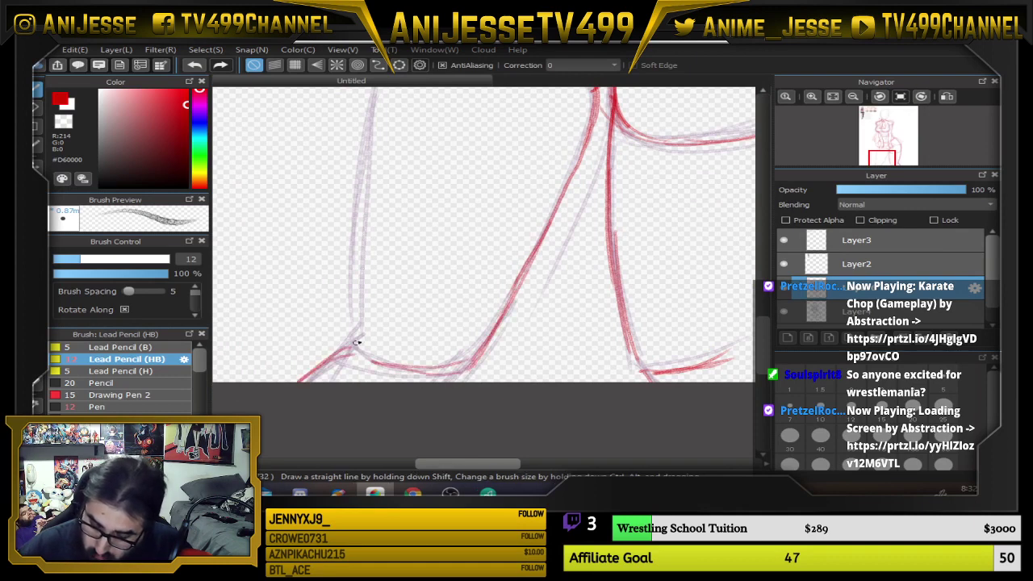
{"action": "scroll", "coordinate": [404, 243], "scroll_direction": "up", "scroll_amount": 5}
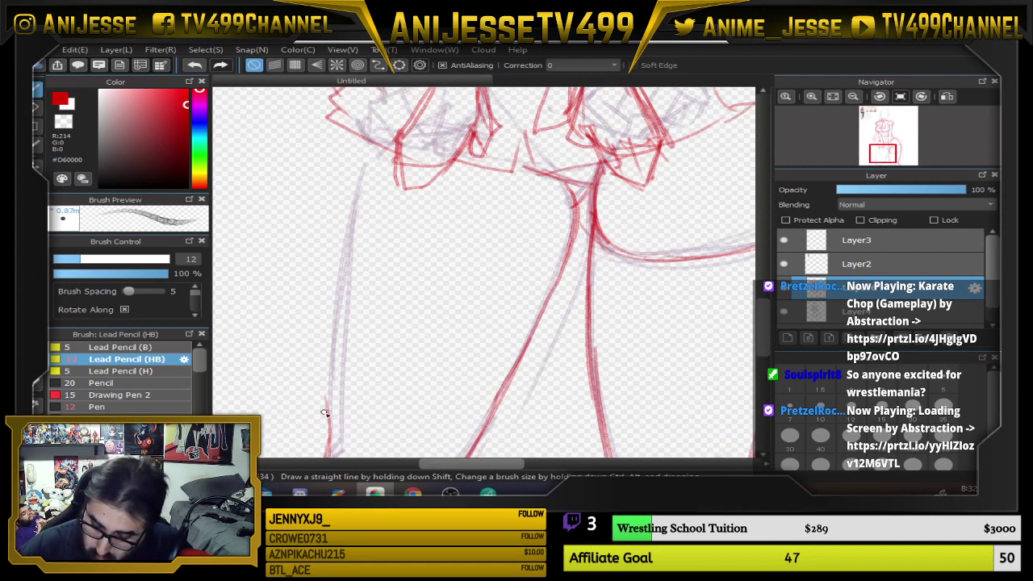
{"action": "mouse_move", "coordinate": [330, 454]}
{"action": "left_mouse_down"}
{"action": "mouse_move", "coordinate": [336, 274]}
{"action": "mouse_move", "coordinate": [378, 141]}
{"action": "mouse_move", "coordinate": [341, 297]}
{"action": "mouse_move", "coordinate": [342, 257]}
{"action": "mouse_move", "coordinate": [339, 467]}
{"action": "left_mouse_up"}
{"action": "mouse_move", "coordinate": [623, 293]}
{"action": "left_mouse_down"}
{"action": "mouse_move", "coordinate": [542, 288]}
{"action": "mouse_move", "coordinate": [533, 337]}
{"action": "left_mouse_up"}
Hatch the small gap beneath the hem between the thighs and rework the hem's fold beside it
{"action": "left_click_drag", "start_coordinate": [460, 217], "coordinate": [517, 218]}
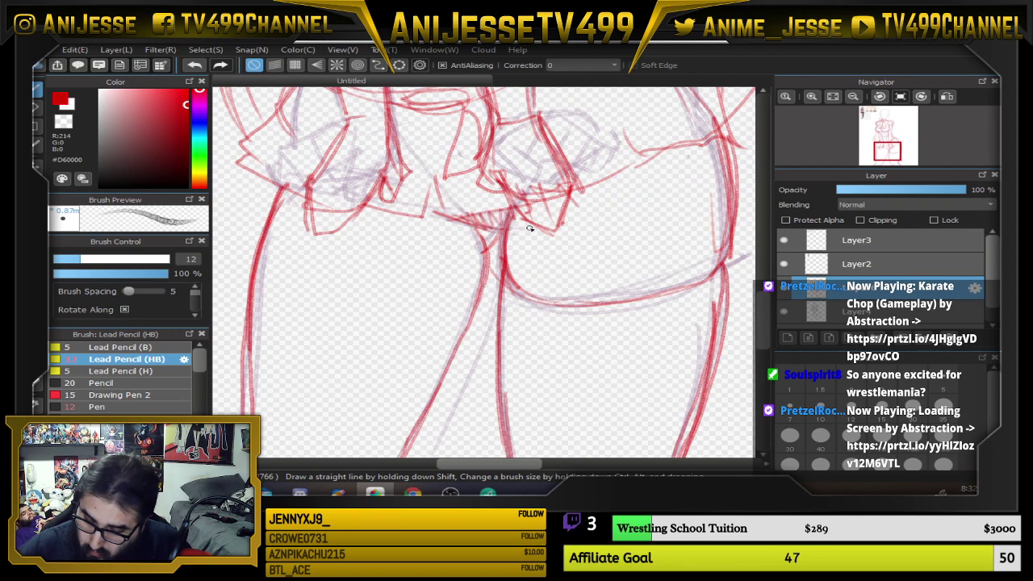
{"action": "left_click_drag", "start_coordinate": [448, 212], "coordinate": [431, 188]}
{"action": "left_click_drag", "start_coordinate": [633, 219], "coordinate": [542, 348]}
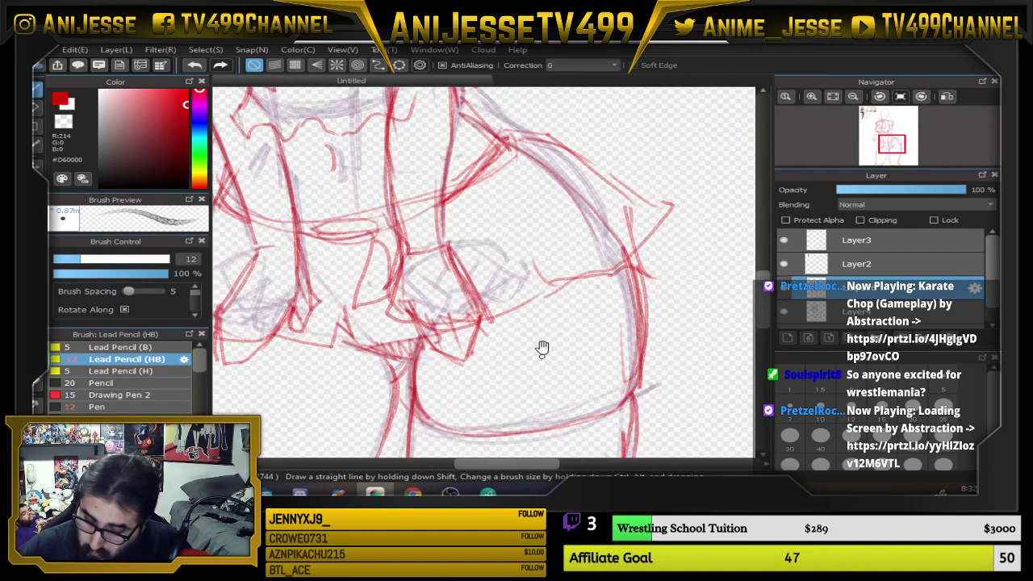
Examine the whole figure sketch from head to legs alongside the reference character for stray or missing lines
{"action": "left_click_drag", "start_coordinate": [636, 385], "coordinate": [620, 278]}
{"action": "scroll", "coordinate": [518, 233], "scroll_direction": "down", "scroll_amount": 2}
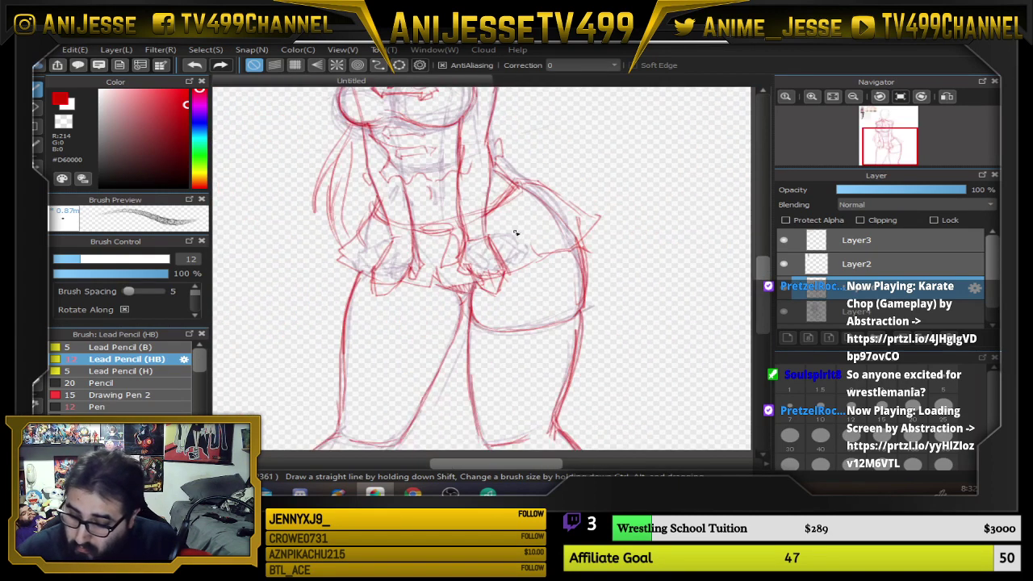
{"action": "left_click_drag", "start_coordinate": [515, 238], "coordinate": [474, 295]}
{"action": "scroll", "coordinate": [506, 304], "scroll_direction": "down", "scroll_amount": 2}
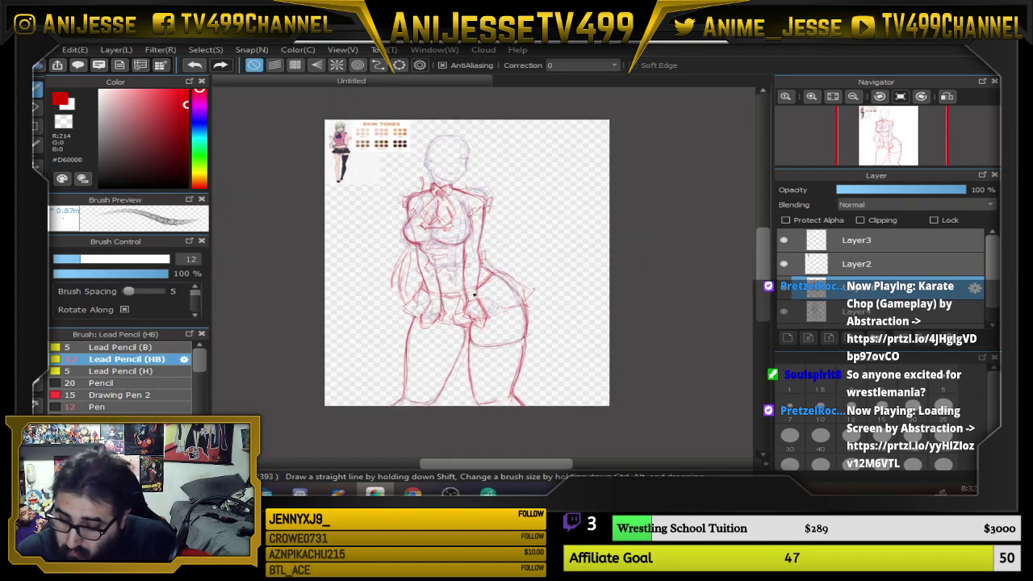
{"action": "scroll", "coordinate": [476, 389], "scroll_direction": "up", "scroll_amount": 3}
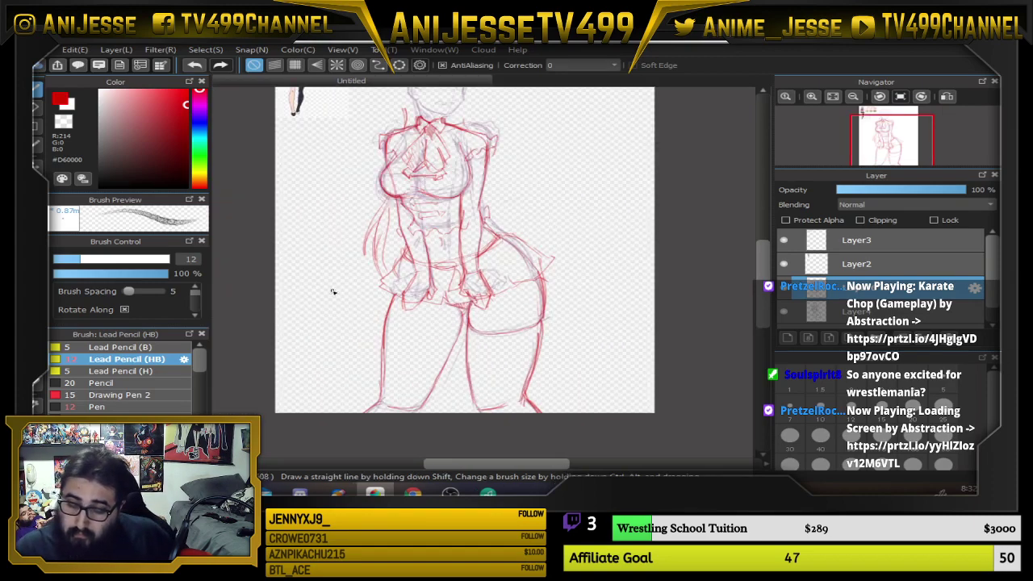
{"action": "scroll", "coordinate": [485, 348], "scroll_direction": "up", "scroll_amount": 2}
{"action": "mouse_move", "coordinate": [440, 369]}
{"action": "left_mouse_down"}
{"action": "mouse_move", "coordinate": [448, 304]}
{"action": "mouse_move", "coordinate": [477, 226]}
{"action": "left_mouse_up"}
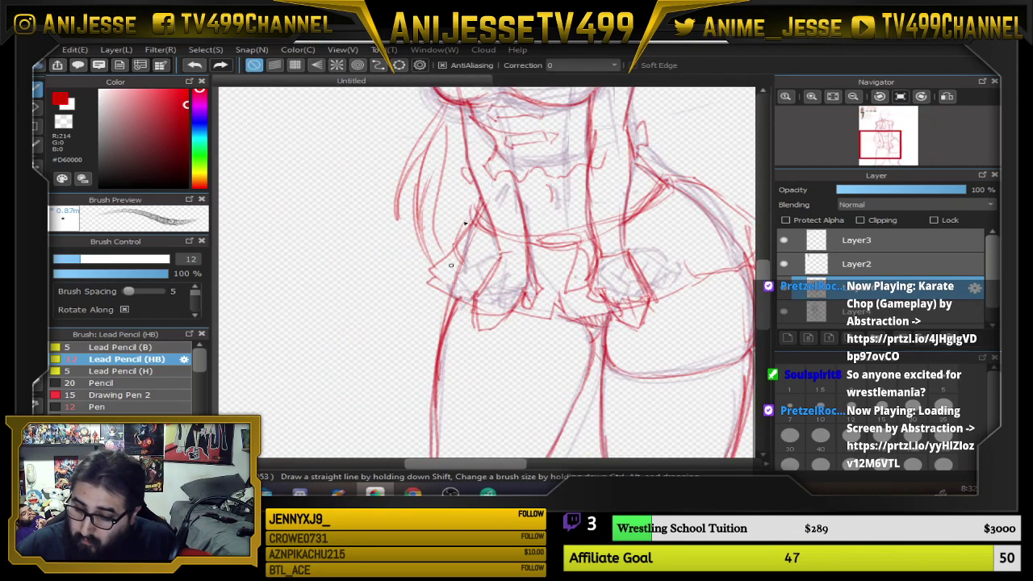
{"action": "scroll", "coordinate": [565, 327], "scroll_direction": "up", "scroll_amount": 4}
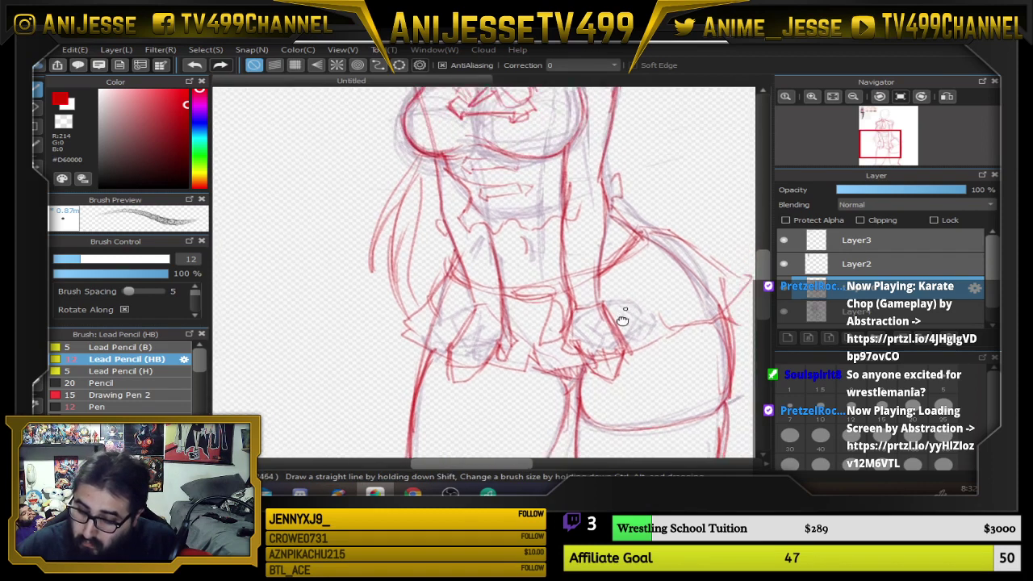
{"action": "scroll", "coordinate": [589, 319], "scroll_direction": "down", "scroll_amount": 4}
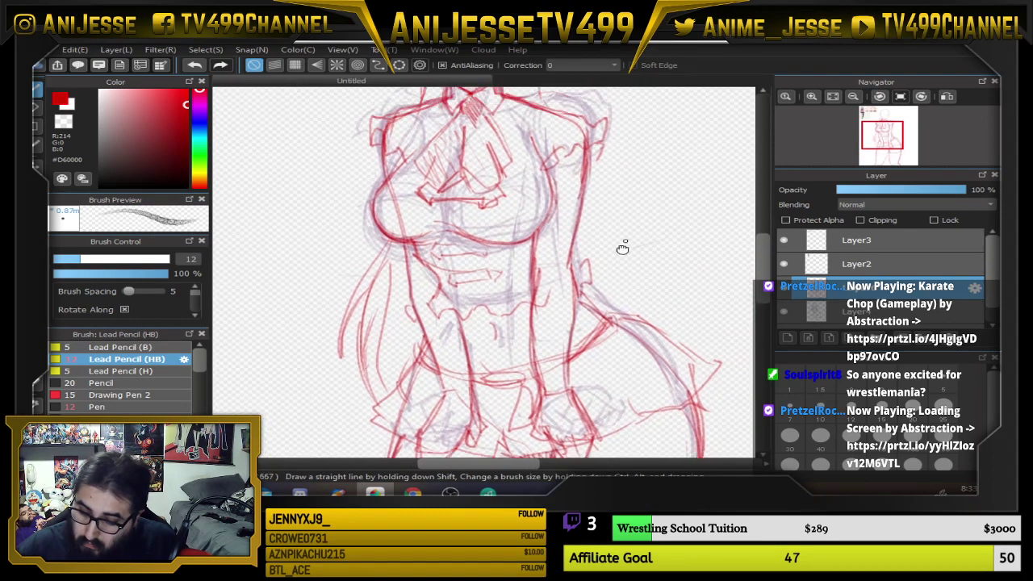
{"action": "left_click_drag", "start_coordinate": [540, 355], "coordinate": [533, 421]}
{"action": "left_click_drag", "start_coordinate": [429, 362], "coordinate": [457, 253]}
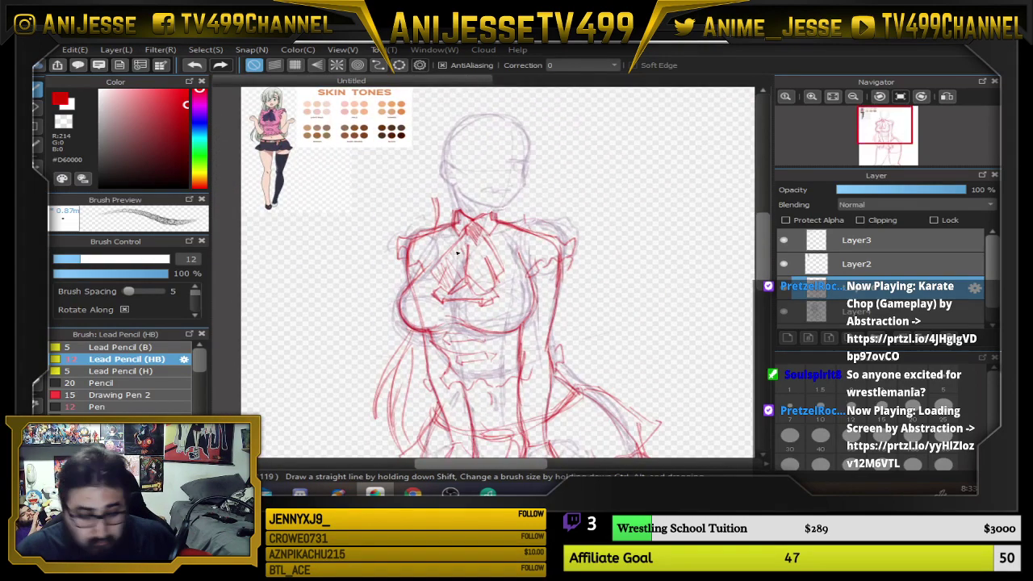
Erase the stray red stroke above the left-hand shoulder and the loose curved strands beside the waist
{"action": "key", "text": "e"}
{"action": "left_click_drag", "start_coordinate": [434, 194], "coordinate": [430, 203]}
{"action": "left_click_drag", "start_coordinate": [599, 234], "coordinate": [614, 137]}
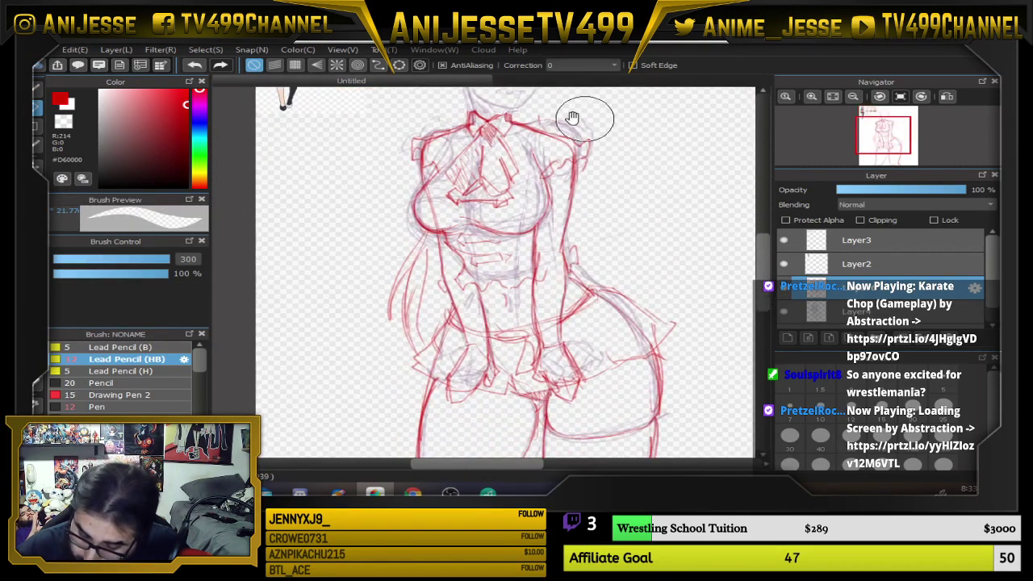
{"action": "left_click_drag", "start_coordinate": [395, 279], "coordinate": [386, 316]}
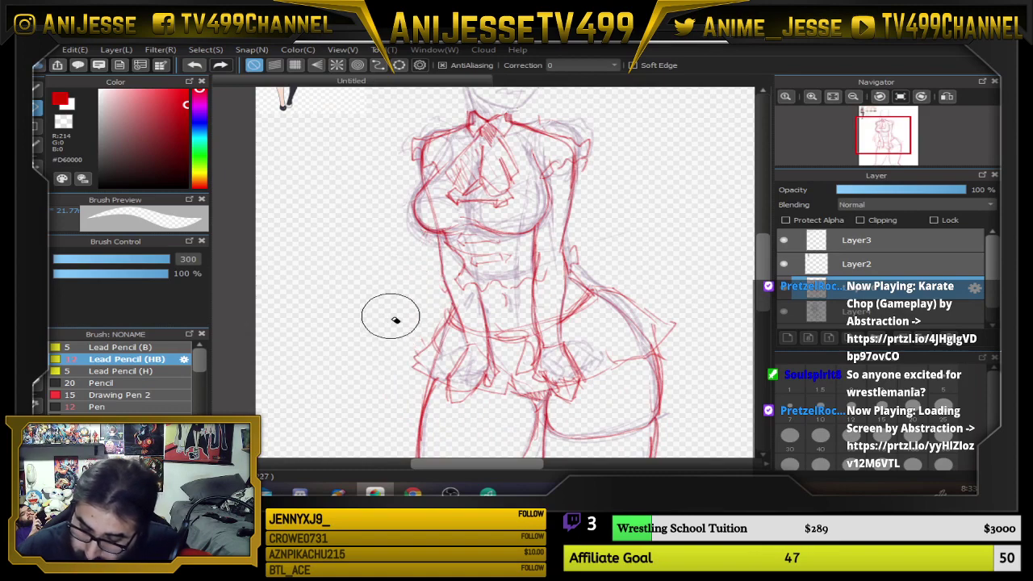
{"action": "key", "text": "b"}
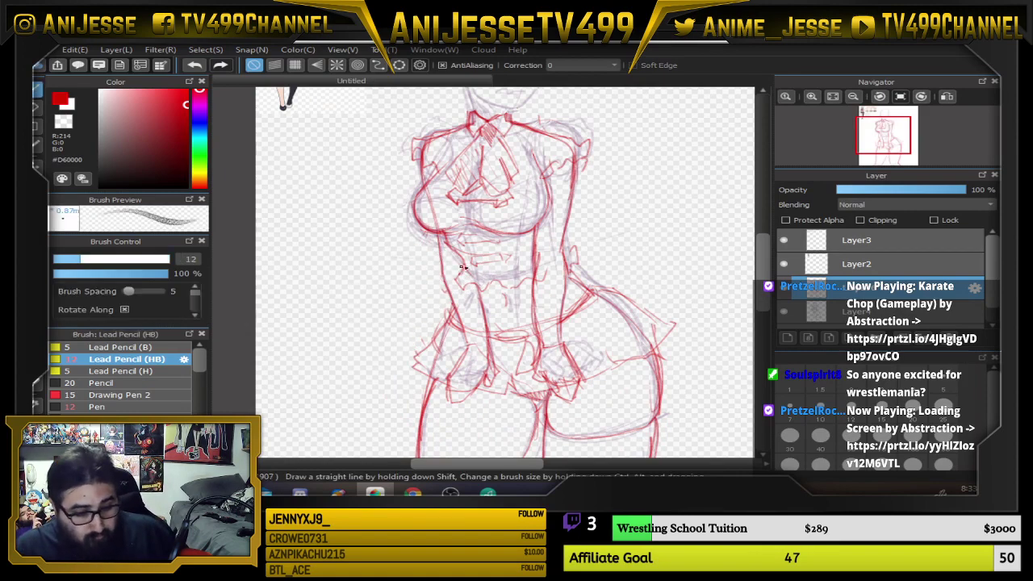
Select the base pose layer with 43% opacity for reworking the head
{"action": "scroll", "coordinate": [469, 260], "scroll_direction": "down", "scroll_amount": 3}
{"action": "left_click_drag", "start_coordinate": [485, 265], "coordinate": [455, 302]}
{"action": "scroll", "coordinate": [445, 193], "scroll_direction": "up", "scroll_amount": 3}
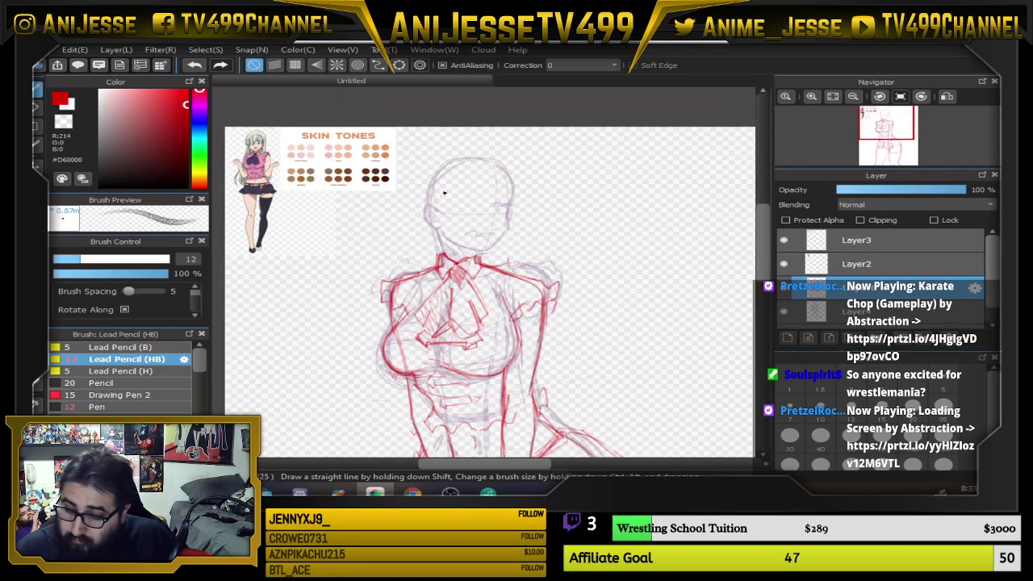
{"action": "left_click_drag", "start_coordinate": [484, 193], "coordinate": [480, 231]}
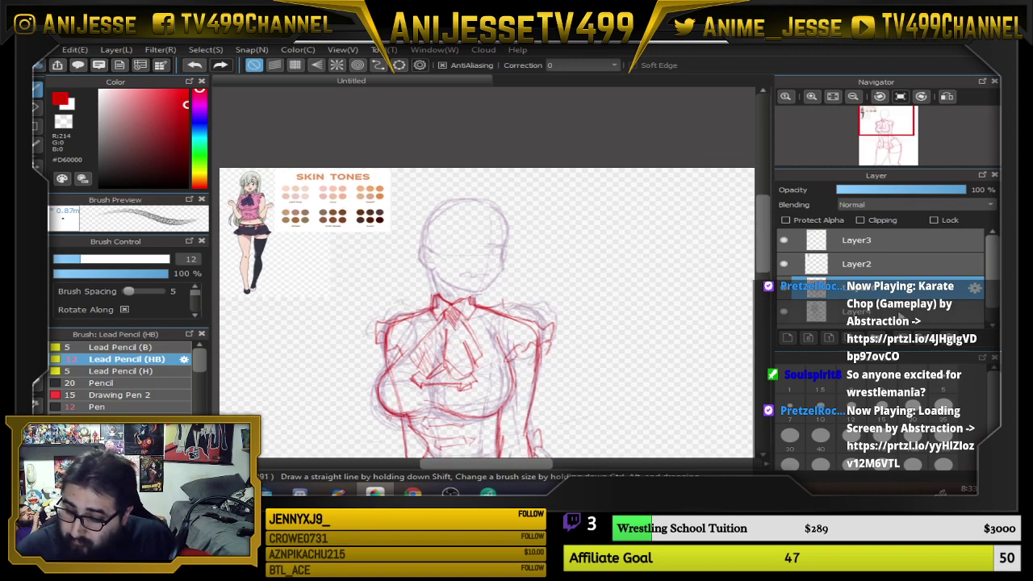
{"action": "left_click", "coordinate": [900, 317]}
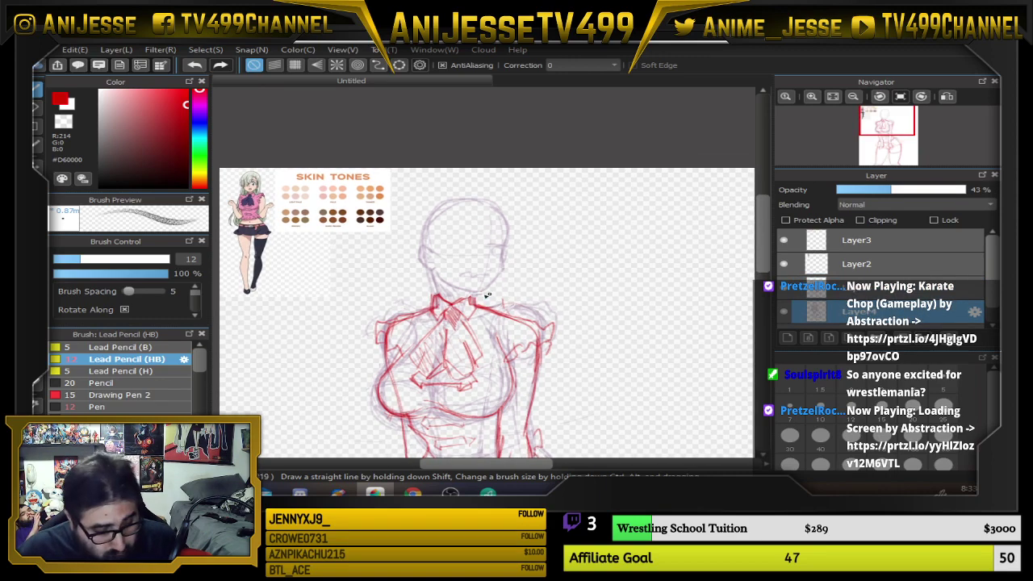
Set the drawing colour to blue #1E00D6 and erase the old head, face and neck from the base pose
{"action": "scroll", "coordinate": [488, 295], "scroll_direction": "up", "scroll_amount": 3}
{"action": "key", "text": "e"}
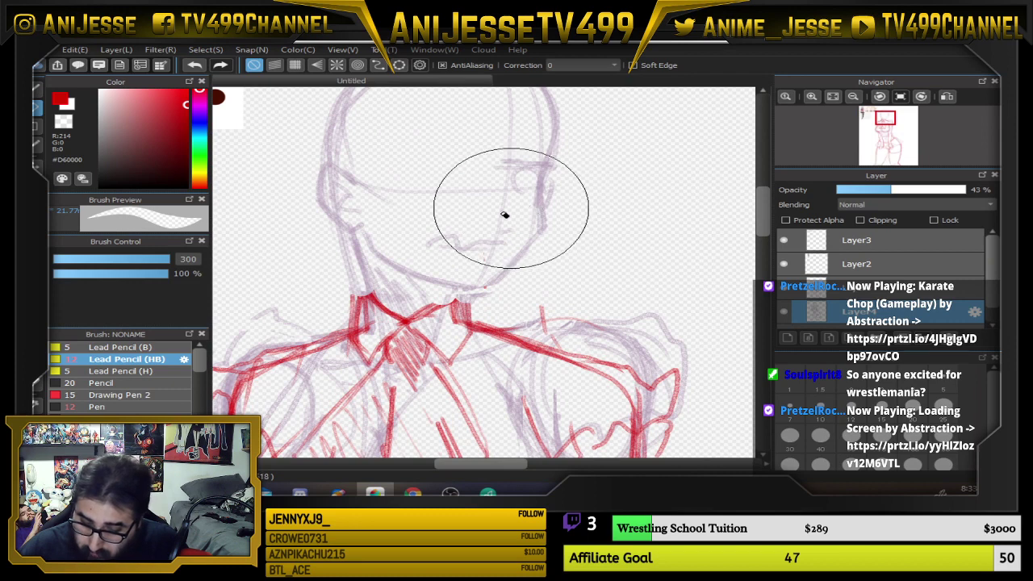
{"action": "left_click", "coordinate": [199, 121]}
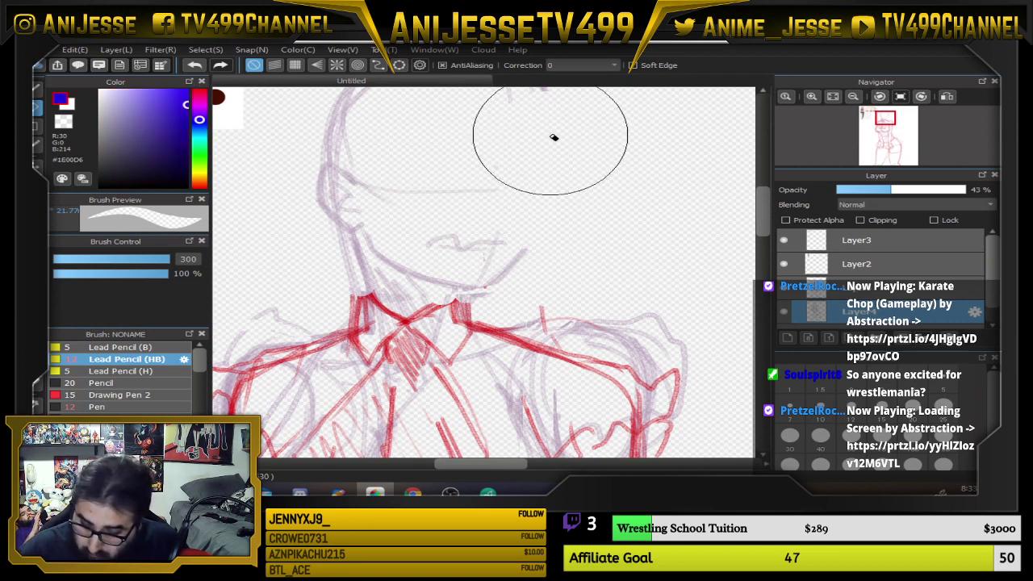
{"action": "mouse_move", "coordinate": [553, 137]}
{"action": "left_mouse_down"}
{"action": "mouse_move", "coordinate": [457, 105]}
{"action": "mouse_move", "coordinate": [357, 125]}
{"action": "mouse_move", "coordinate": [376, 206]}
{"action": "mouse_move", "coordinate": [548, 245]}
{"action": "mouse_move", "coordinate": [516, 261]}
{"action": "mouse_move", "coordinate": [350, 235]}
{"action": "mouse_move", "coordinate": [386, 238]}
{"action": "mouse_move", "coordinate": [417, 257]}
{"action": "mouse_move", "coordinate": [410, 264]}
{"action": "mouse_move", "coordinate": [461, 256]}
{"action": "left_mouse_up"}
{"action": "left_click_drag", "start_coordinate": [566, 171], "coordinate": [576, 259]}
{"action": "left_click_drag", "start_coordinate": [505, 356], "coordinate": [451, 149]}
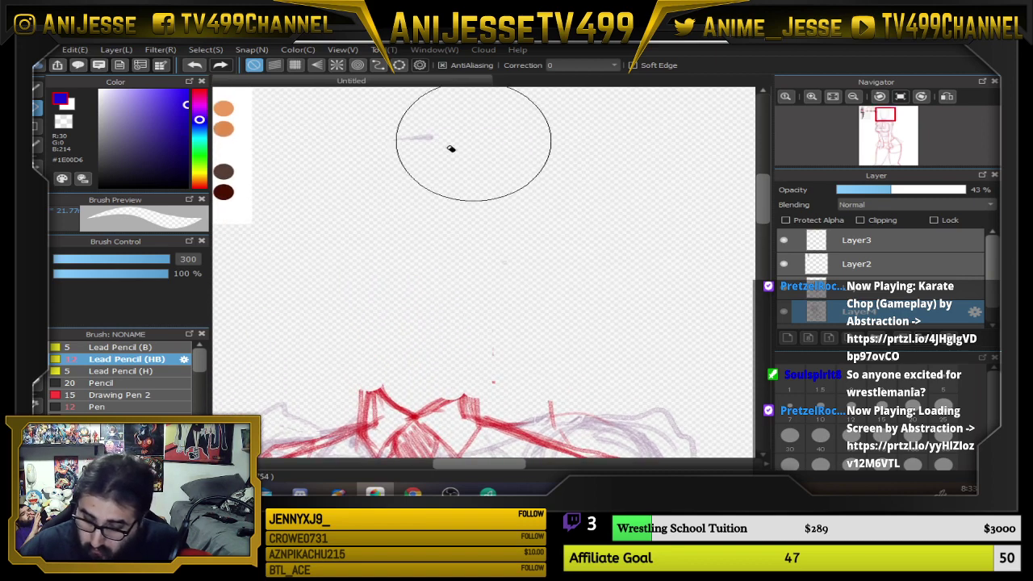
Draw a new wide oval head above the collar with two short neck lines using the Lead Pencil (HB)
{"action": "key", "text": "b"}
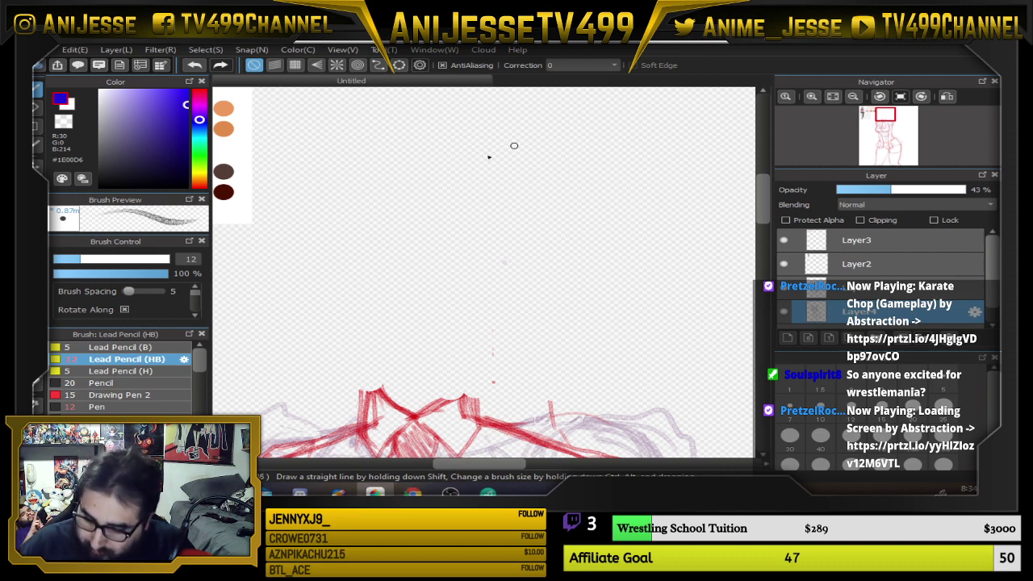
{"action": "left_click_drag", "start_coordinate": [377, 411], "coordinate": [375, 373]}
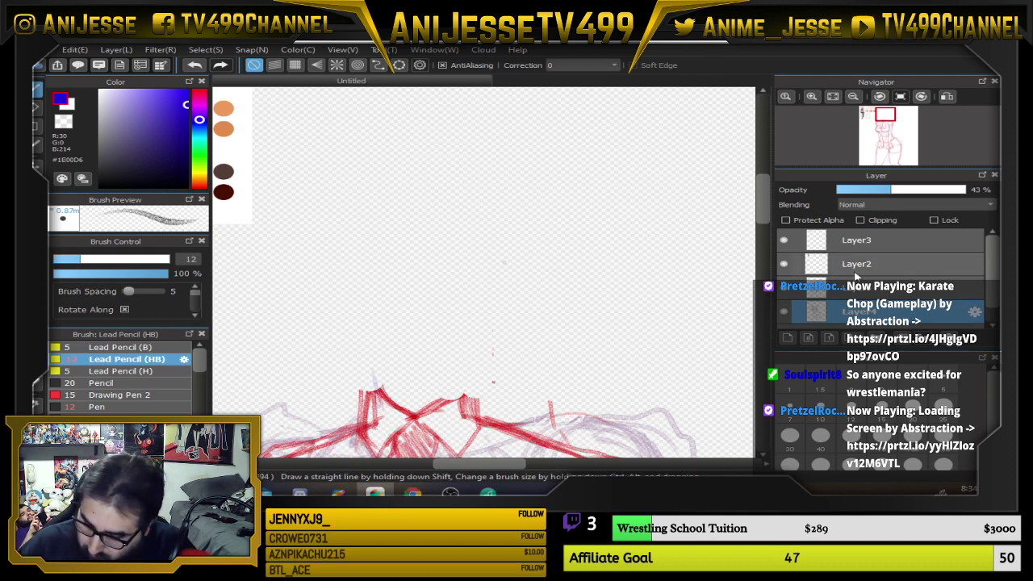
{"action": "mouse_move", "coordinate": [379, 151]}
{"action": "left_mouse_down"}
{"action": "mouse_move", "coordinate": [318, 221]}
{"action": "mouse_move", "coordinate": [409, 300]}
{"action": "left_mouse_up"}
{"action": "mouse_move", "coordinate": [499, 163]}
{"action": "left_mouse_down"}
{"action": "mouse_move", "coordinate": [541, 202]}
{"action": "mouse_move", "coordinate": [374, 157]}
{"action": "mouse_move", "coordinate": [481, 156]}
{"action": "mouse_move", "coordinate": [548, 221]}
{"action": "mouse_move", "coordinate": [387, 337]}
{"action": "mouse_move", "coordinate": [377, 387]}
{"action": "left_mouse_up"}
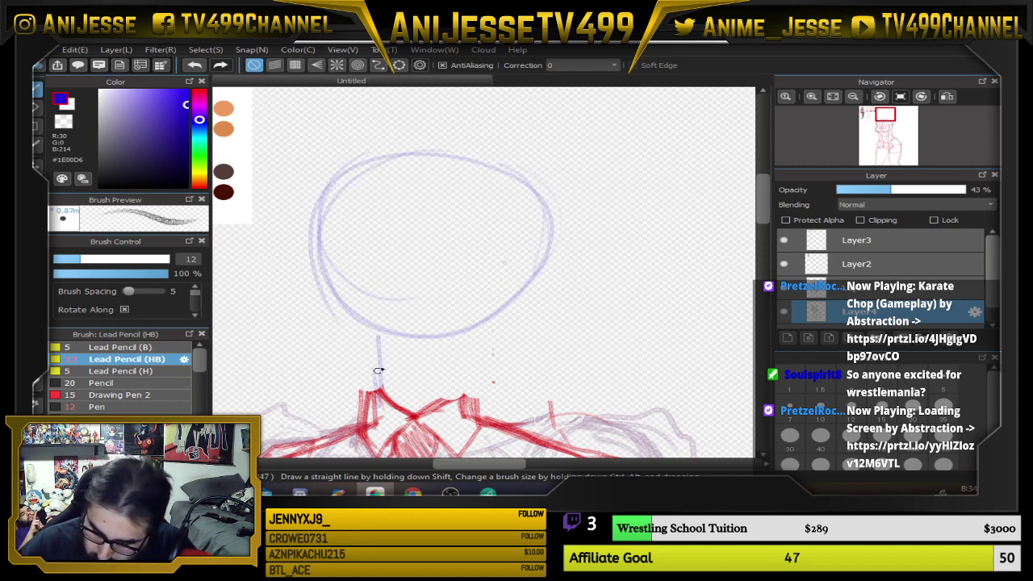
{"action": "left_click_drag", "start_coordinate": [465, 347], "coordinate": [466, 376]}
{"action": "mouse_move", "coordinate": [507, 307]}
{"action": "left_mouse_down"}
{"action": "mouse_move", "coordinate": [434, 138]}
{"action": "mouse_move", "coordinate": [436, 327]}
{"action": "left_mouse_up"}
{"action": "left_click_drag", "start_coordinate": [364, 212], "coordinate": [355, 218]}
{"action": "left_click_drag", "start_coordinate": [491, 213], "coordinate": [494, 216]}
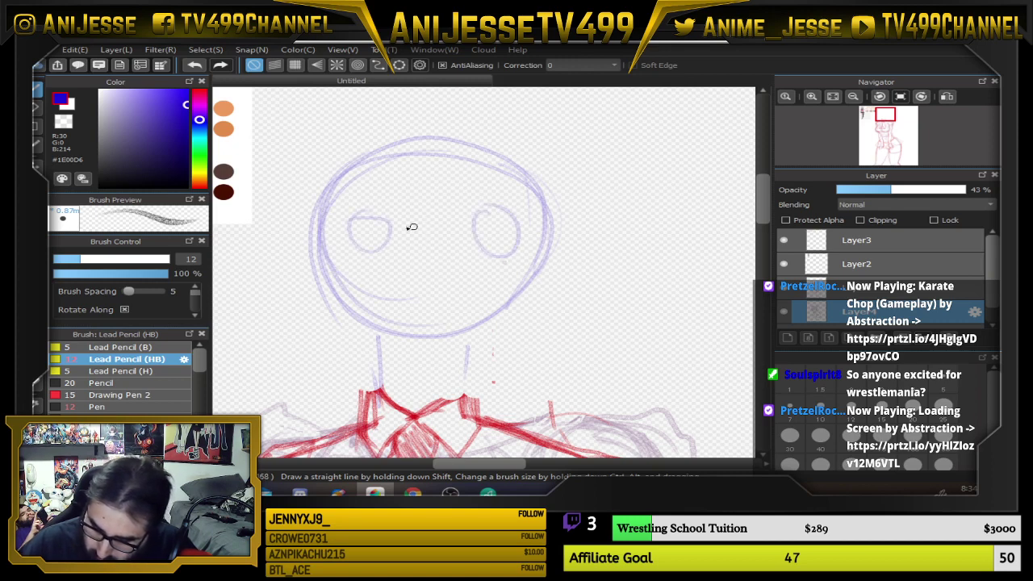
{"action": "left_click_drag", "start_coordinate": [360, 226], "coordinate": [367, 246]}
{"action": "left_click_drag", "start_coordinate": [321, 284], "coordinate": [602, 290]}
{"action": "left_click_drag", "start_coordinate": [506, 233], "coordinate": [504, 244]}
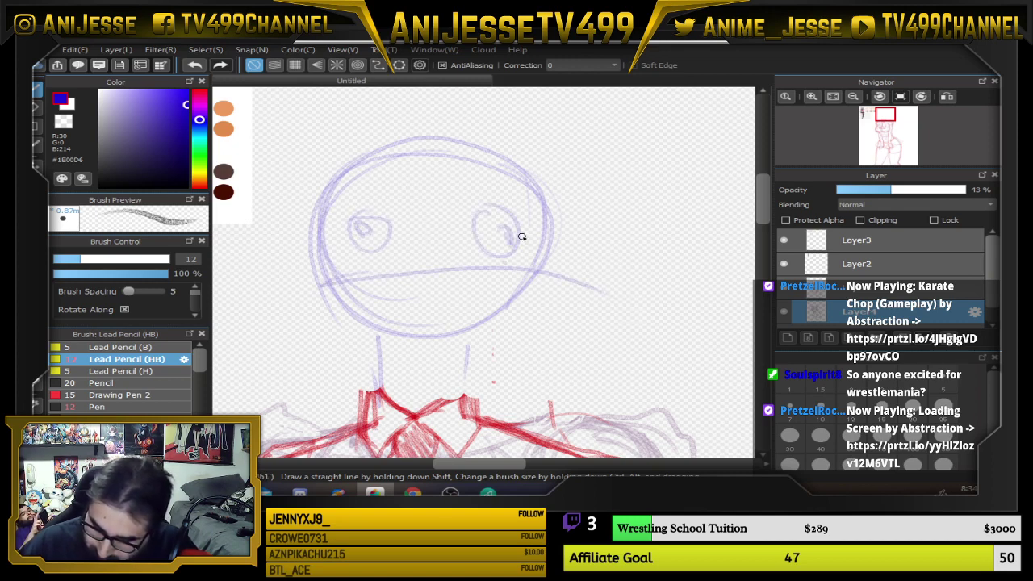
{"action": "key", "text": "ctrl+z"}
{"action": "key", "text": "ctrl+z"}
{"action": "key", "text": "ctrl+z"}
{"action": "key", "text": "ctrl+z"}
{"action": "key", "text": "ctrl+z"}
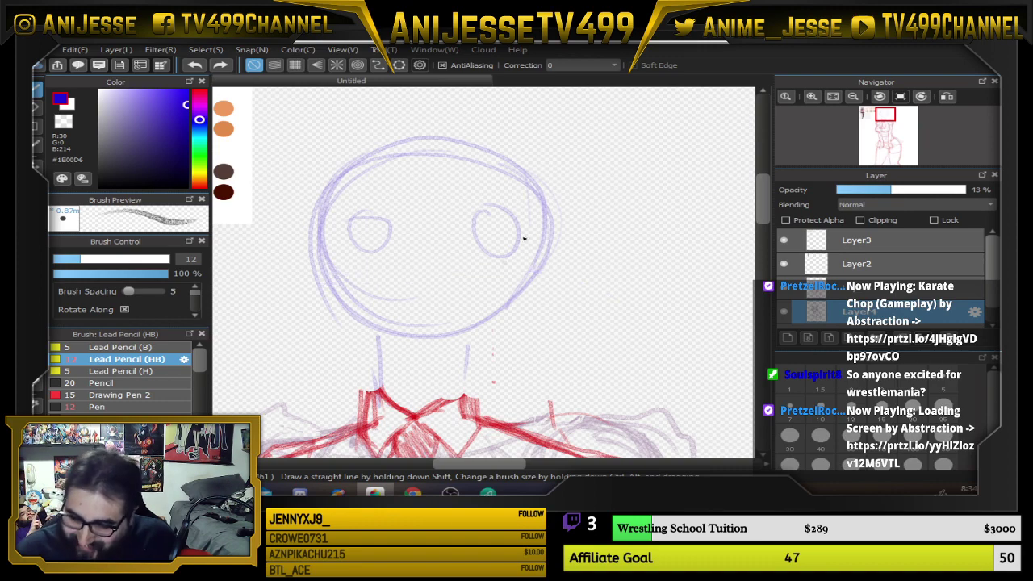
Draw a vertical centre line through the oval head and lasso-select the head and neck
{"action": "left_click_drag", "start_coordinate": [409, 147], "coordinate": [415, 320]}
{"action": "scroll", "coordinate": [429, 346], "scroll_direction": "down", "scroll_amount": 3}
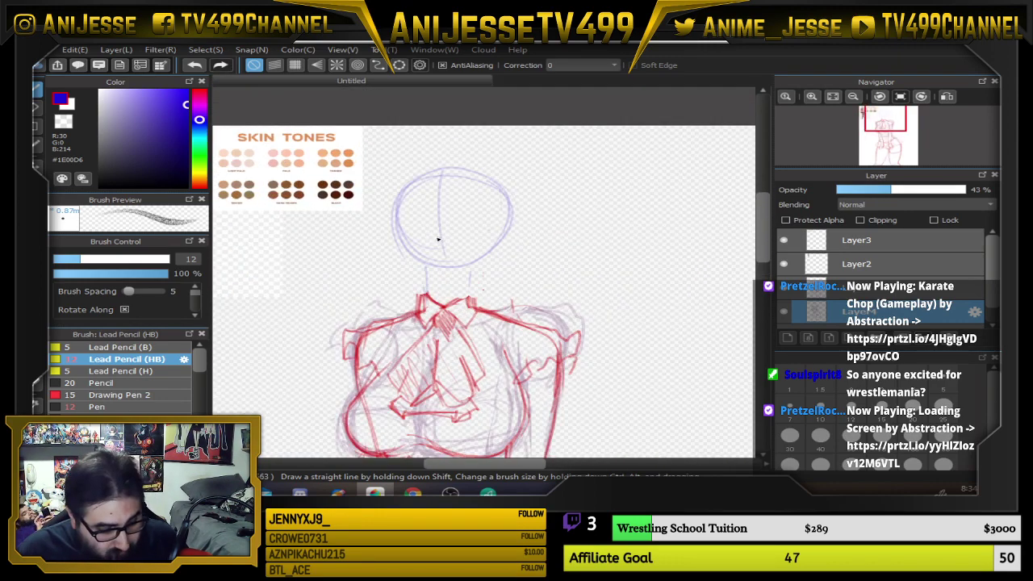
{"action": "key", "text": "l"}
{"action": "mouse_move", "coordinate": [401, 163]}
{"action": "left_mouse_down"}
{"action": "mouse_move", "coordinate": [359, 239]}
{"action": "mouse_move", "coordinate": [400, 298]}
{"action": "mouse_move", "coordinate": [546, 286]}
{"action": "mouse_move", "coordinate": [574, 168]}
{"action": "mouse_move", "coordinate": [373, 149]}
{"action": "left_mouse_up"}
{"action": "key", "text": "v"}
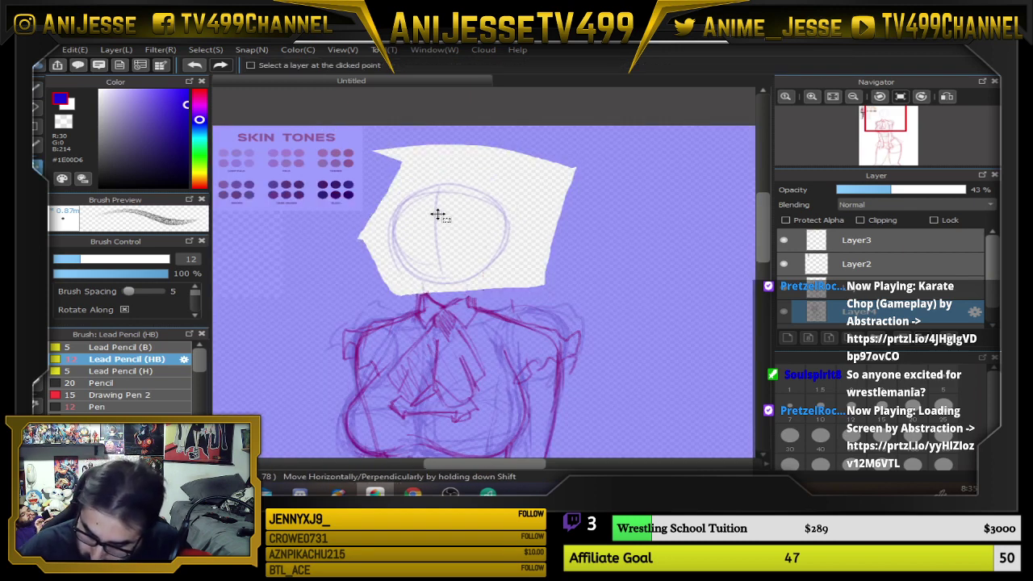
{"action": "left_click_drag", "start_coordinate": [437, 217], "coordinate": [434, 236]}
{"action": "key", "text": "l"}
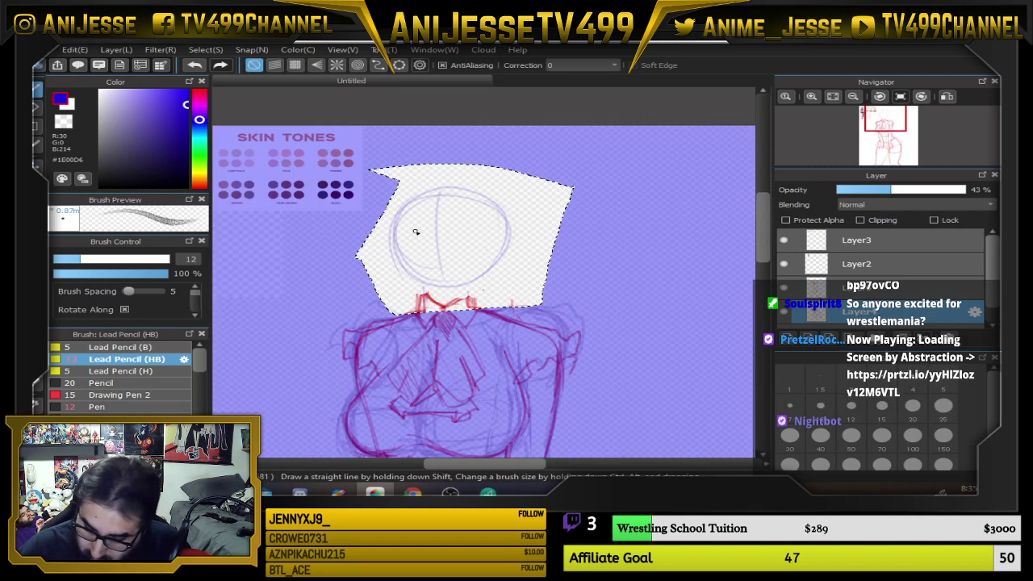
{"action": "key", "text": "ctrl+d"}
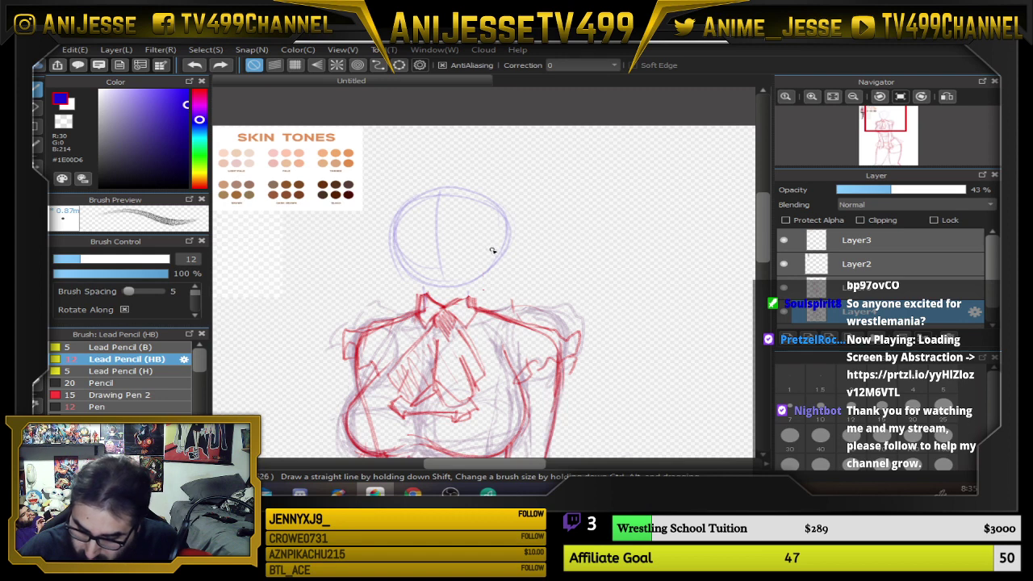
{"action": "key", "text": "ctrl+z"}
{"action": "key", "text": "ctrl+z"}
Move the selected head slightly down toward the collar and clear the selection
{"action": "key", "text": "v"}
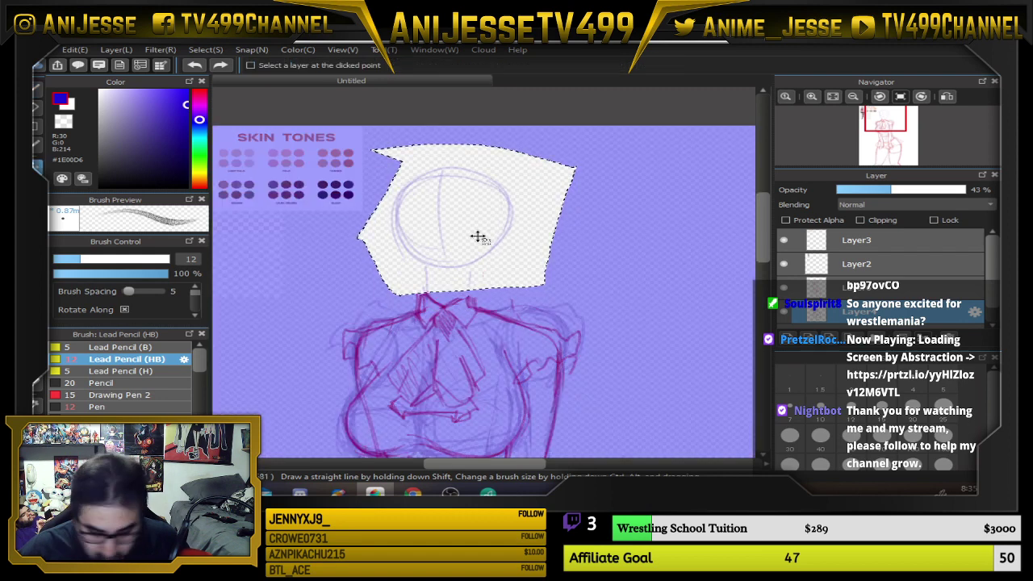
{"action": "left_click_drag", "start_coordinate": [478, 236], "coordinate": [471, 255]}
{"action": "key", "text": "ctrl+d"}
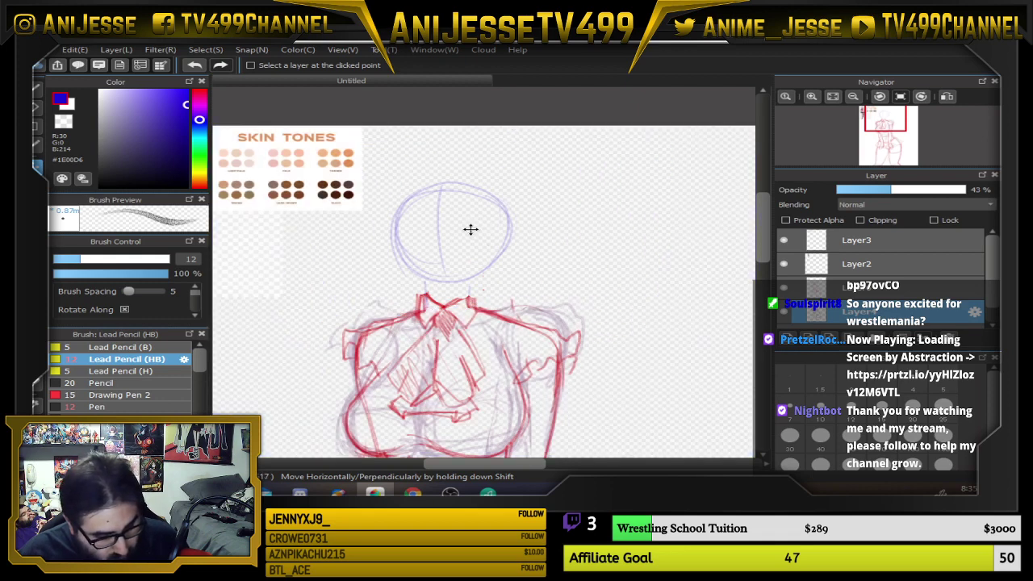
Sketch the jaw tapering from both sides of the oval to a chin just above the collar
{"action": "key", "text": "b"}
{"action": "mouse_move", "coordinate": [398, 225]}
{"action": "left_mouse_down"}
{"action": "mouse_move", "coordinate": [435, 286]}
{"action": "mouse_move", "coordinate": [398, 256]}
{"action": "mouse_move", "coordinate": [408, 276]}
{"action": "mouse_move", "coordinate": [451, 298]}
{"action": "left_mouse_up"}
{"action": "left_click_drag", "start_coordinate": [508, 264], "coordinate": [459, 293]}
{"action": "left_click_drag", "start_coordinate": [507, 202], "coordinate": [497, 254]}
{"action": "mouse_move", "coordinate": [448, 297]}
{"action": "left_mouse_down"}
{"action": "mouse_move", "coordinate": [452, 179]}
{"action": "mouse_move", "coordinate": [449, 299]}
{"action": "left_mouse_up"}
Draw a curved horizontal eye guideline across the face and add further curved guide strokes beside the centre line
{"action": "left_click_drag", "start_coordinate": [406, 245], "coordinate": [525, 234]}
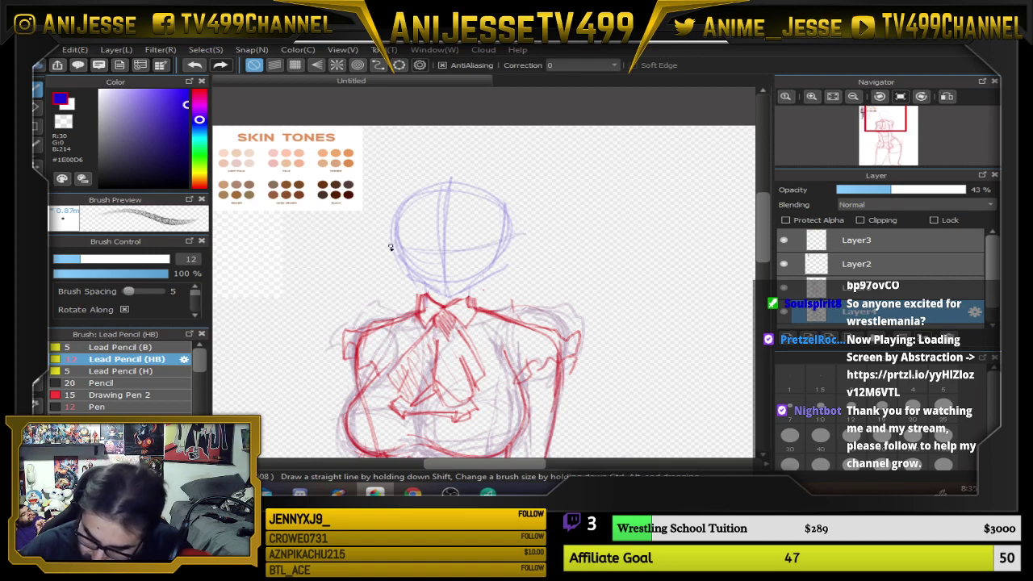
{"action": "left_click_drag", "start_coordinate": [397, 250], "coordinate": [453, 254]}
{"action": "mouse_move", "coordinate": [450, 179]}
{"action": "left_mouse_down"}
{"action": "mouse_move", "coordinate": [434, 243]}
{"action": "mouse_move", "coordinate": [492, 241]}
{"action": "mouse_move", "coordinate": [490, 275]}
{"action": "left_mouse_up"}
Strengthen the face contour down to the chin and sketch large hair outline curves around the head
{"action": "scroll", "coordinate": [492, 241], "scroll_direction": "down", "scroll_amount": 1}
{"action": "scroll", "coordinate": [430, 283], "scroll_direction": "up", "scroll_amount": 2}
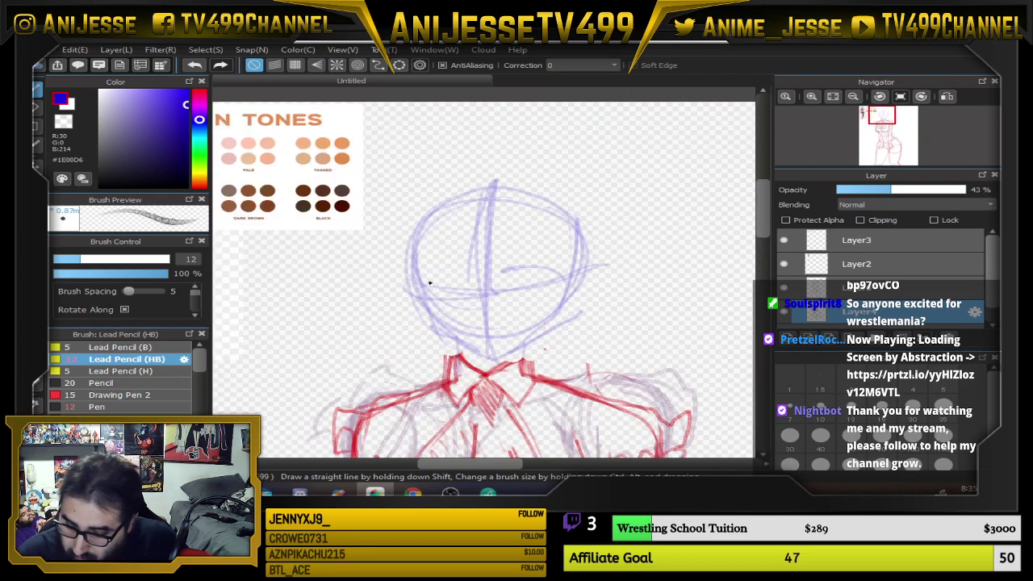
{"action": "mouse_move", "coordinate": [424, 211]}
{"action": "left_mouse_down"}
{"action": "mouse_move", "coordinate": [432, 321]}
{"action": "mouse_move", "coordinate": [464, 350]}
{"action": "mouse_move", "coordinate": [500, 355]}
{"action": "mouse_move", "coordinate": [546, 330]}
{"action": "mouse_move", "coordinate": [575, 268]}
{"action": "mouse_move", "coordinate": [519, 359]}
{"action": "left_mouse_up"}
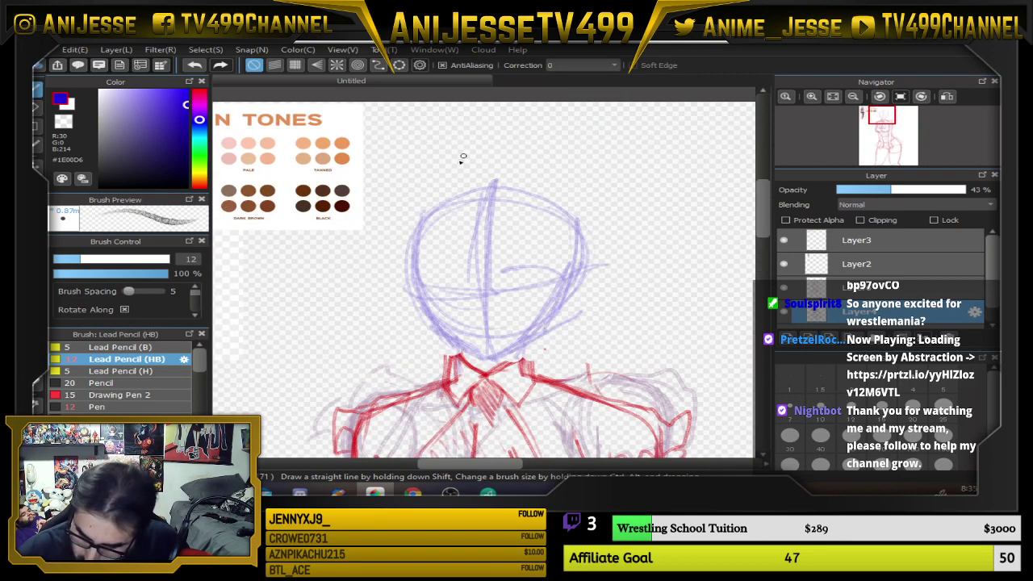
{"action": "mouse_move", "coordinate": [462, 157]}
{"action": "left_mouse_down"}
{"action": "mouse_move", "coordinate": [419, 373]}
{"action": "mouse_move", "coordinate": [399, 234]}
{"action": "mouse_move", "coordinate": [593, 181]}
{"action": "mouse_move", "coordinate": [569, 364]}
{"action": "left_mouse_up"}
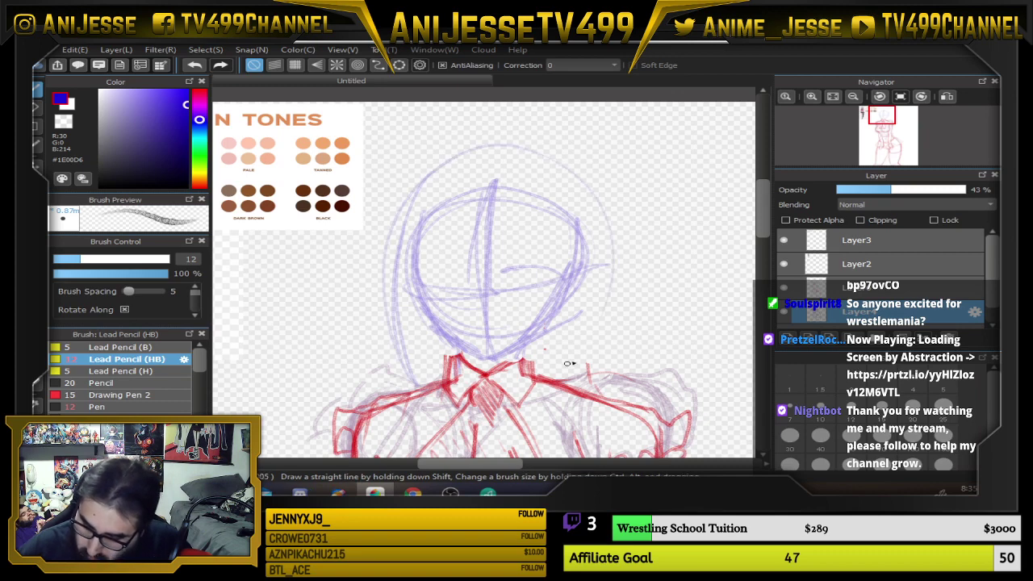
{"action": "mouse_move", "coordinate": [601, 250]}
{"action": "left_mouse_down"}
{"action": "mouse_move", "coordinate": [587, 299]}
{"action": "mouse_move", "coordinate": [588, 253]}
{"action": "left_mouse_up"}
Sketch a small iris loop and outer corner for the right-hand eye, with a long curved brow line above it
{"action": "left_click_drag", "start_coordinate": [471, 431], "coordinate": [466, 343]}
{"action": "scroll", "coordinate": [489, 145], "scroll_direction": "up", "scroll_amount": 5}
{"action": "left_click_drag", "start_coordinate": [524, 148], "coordinate": [465, 247]}
{"action": "scroll", "coordinate": [464, 246], "scroll_direction": "up", "scroll_amount": 2}
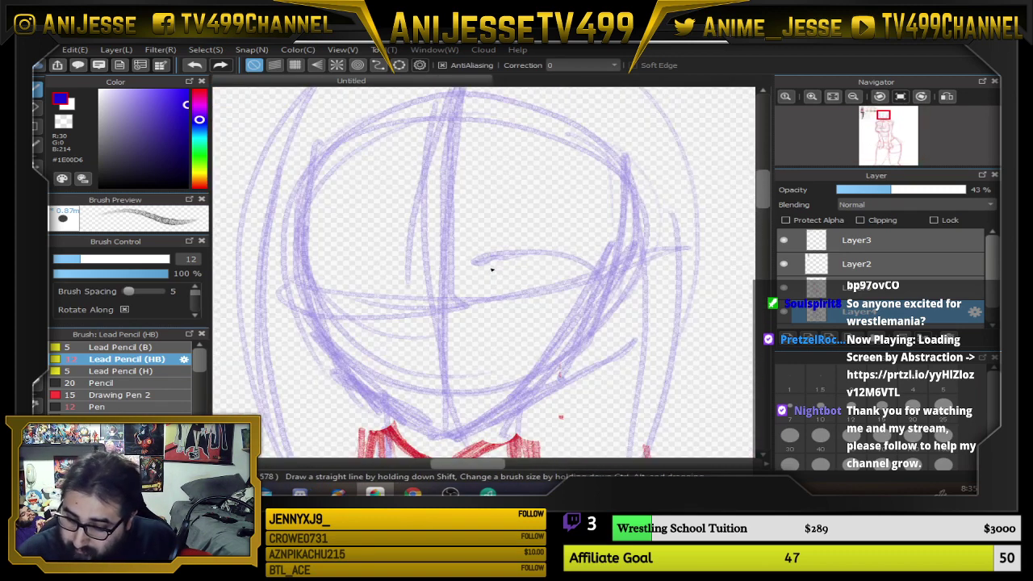
{"action": "mouse_move", "coordinate": [485, 294]}
{"action": "left_mouse_down"}
{"action": "mouse_move", "coordinate": [525, 293]}
{"action": "mouse_move", "coordinate": [504, 297]}
{"action": "left_mouse_up"}
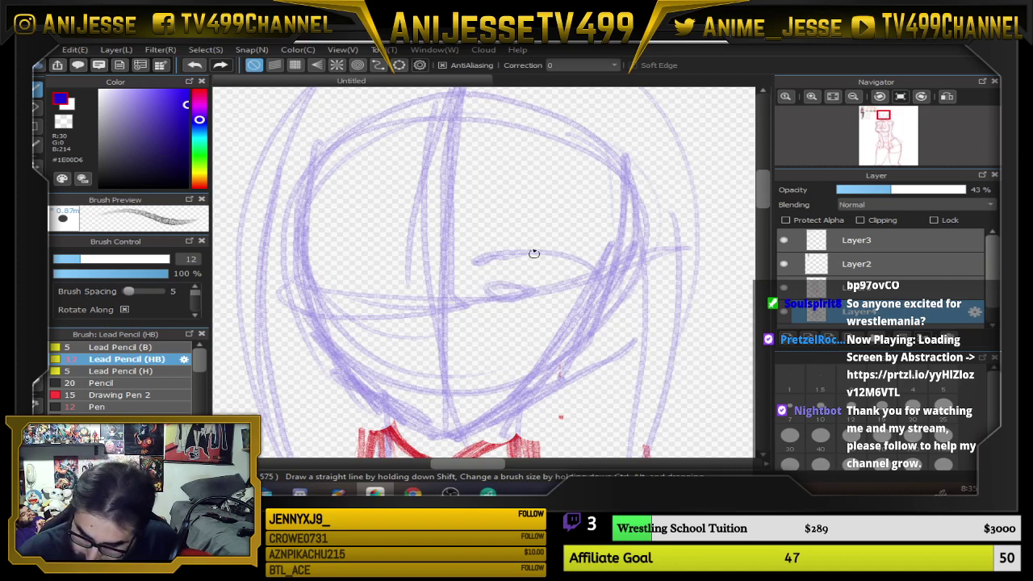
{"action": "mouse_move", "coordinate": [454, 208]}
{"action": "left_mouse_down"}
{"action": "mouse_move", "coordinate": [493, 204]}
{"action": "mouse_move", "coordinate": [613, 245]}
{"action": "left_mouse_up"}
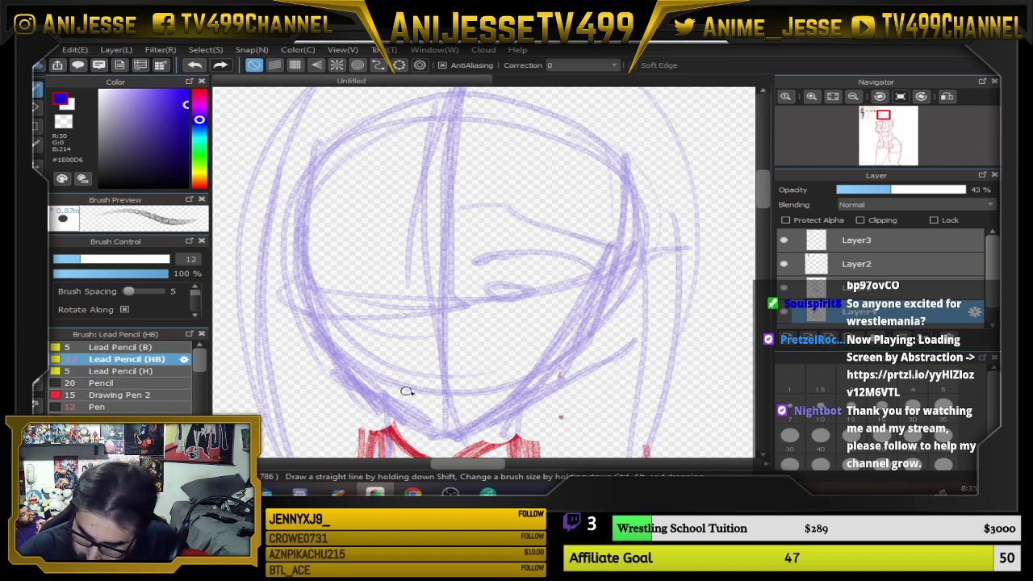
{"action": "mouse_move", "coordinate": [408, 391]}
{"action": "left_mouse_down"}
{"action": "mouse_move", "coordinate": [497, 386]}
{"action": "mouse_move", "coordinate": [423, 375]}
{"action": "mouse_move", "coordinate": [408, 380]}
{"action": "mouse_move", "coordinate": [492, 389]}
{"action": "left_mouse_up"}
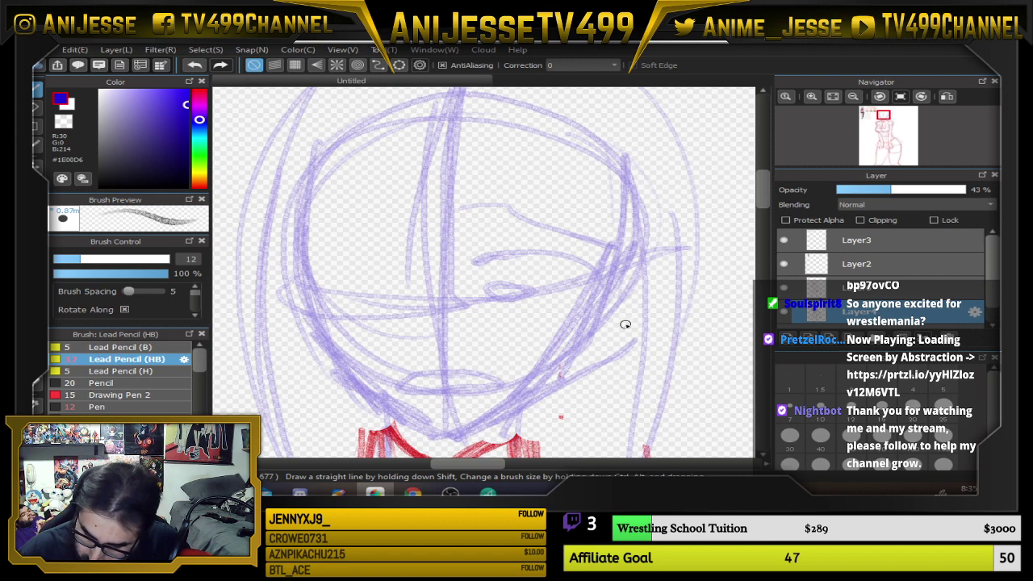
{"action": "key", "text": "ctrl+z"}
{"action": "left_click_drag", "start_coordinate": [569, 271], "coordinate": [578, 289]}
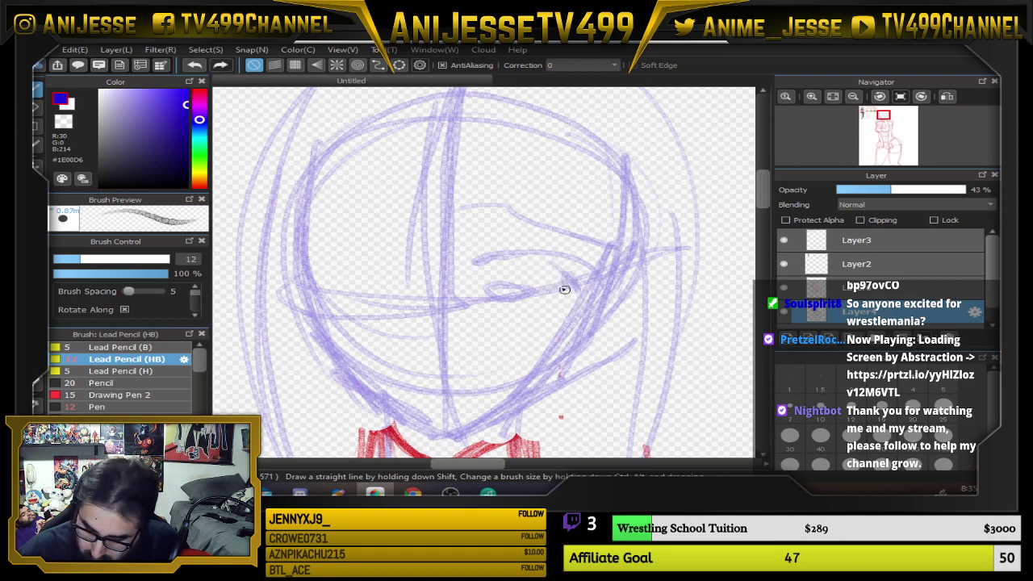
Sketch loose vertical guide strokes over the left half of the face and rough ear shapes on both sides of the head
{"action": "left_click_drag", "start_coordinate": [314, 229], "coordinate": [337, 314]}
{"action": "mouse_move", "coordinate": [367, 322]}
{"action": "left_mouse_down"}
{"action": "mouse_move", "coordinate": [353, 231]}
{"action": "mouse_move", "coordinate": [374, 174]}
{"action": "left_mouse_up"}
{"action": "left_click_drag", "start_coordinate": [377, 184], "coordinate": [395, 328]}
{"action": "left_click_drag", "start_coordinate": [285, 292], "coordinate": [321, 358]}
{"action": "left_click_drag", "start_coordinate": [631, 283], "coordinate": [614, 335]}
{"action": "mouse_move", "coordinate": [634, 300]}
{"action": "left_mouse_down"}
{"action": "mouse_move", "coordinate": [538, 384]}
{"action": "mouse_move", "coordinate": [473, 316]}
{"action": "mouse_move", "coordinate": [426, 229]}
{"action": "left_mouse_up"}
Build up the hair outline around the crown and down both sides of the face with overlapping curves
{"action": "scroll", "coordinate": [492, 389], "scroll_direction": "down", "scroll_amount": 4}
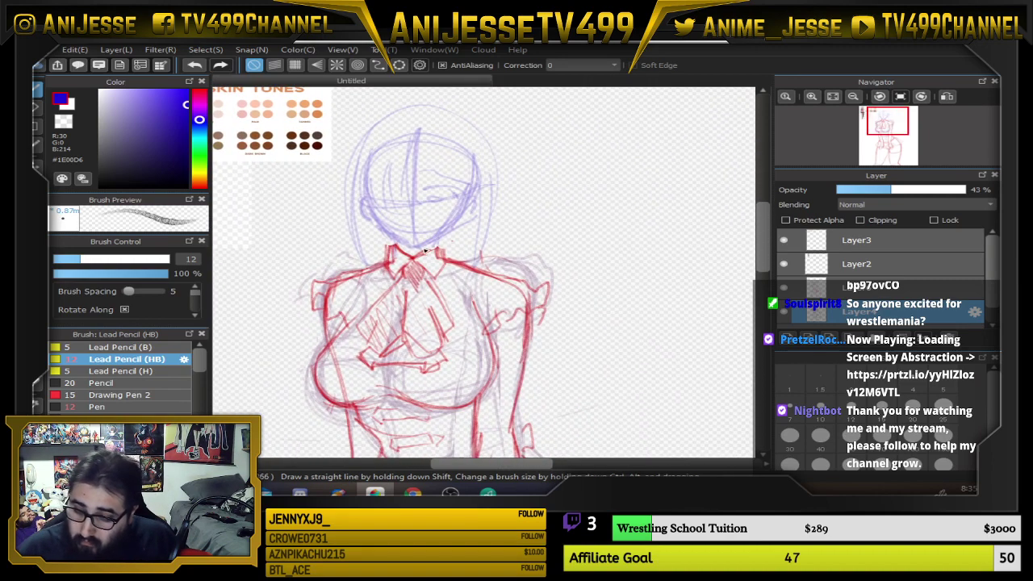
{"action": "mouse_move", "coordinate": [423, 127]}
{"action": "left_mouse_down"}
{"action": "mouse_move", "coordinate": [477, 183]}
{"action": "mouse_move", "coordinate": [472, 192]}
{"action": "mouse_move", "coordinate": [470, 127]}
{"action": "mouse_move", "coordinate": [502, 232]}
{"action": "mouse_move", "coordinate": [449, 117]}
{"action": "mouse_move", "coordinate": [388, 120]}
{"action": "mouse_move", "coordinate": [346, 213]}
{"action": "left_mouse_up"}
{"action": "mouse_move", "coordinate": [384, 216]}
{"action": "left_mouse_down"}
{"action": "mouse_move", "coordinate": [427, 280]}
{"action": "mouse_move", "coordinate": [518, 328]}
{"action": "mouse_move", "coordinate": [492, 245]}
{"action": "left_mouse_up"}
{"action": "mouse_move", "coordinate": [451, 214]}
{"action": "left_mouse_down"}
{"action": "mouse_move", "coordinate": [444, 271]}
{"action": "mouse_move", "coordinate": [485, 184]}
{"action": "left_mouse_up"}
{"action": "left_click_drag", "start_coordinate": [448, 274], "coordinate": [437, 327]}
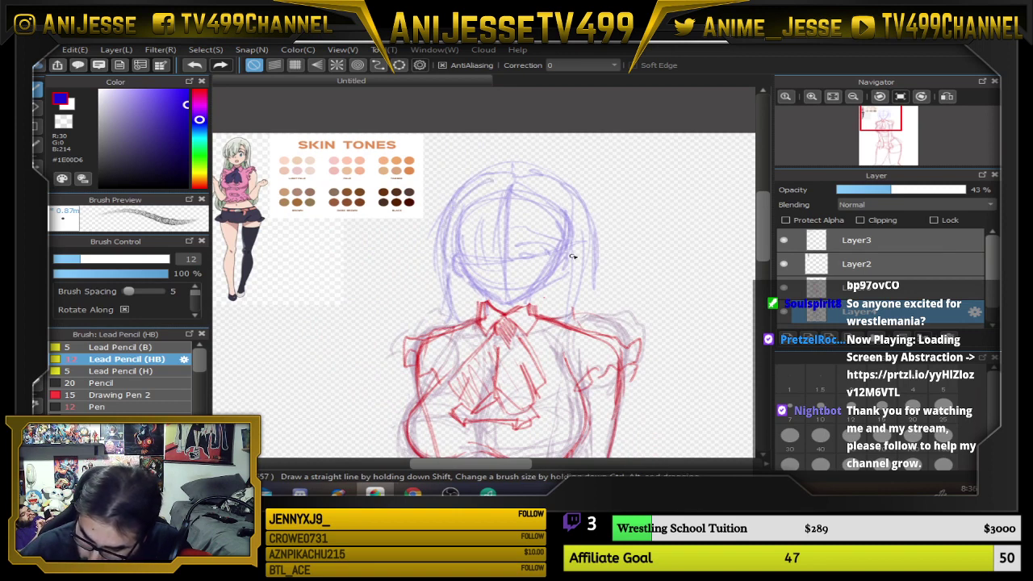
Sketch long curved hair strands flowing down from the bust on the left and behind the arm on the right
{"action": "left_click_drag", "start_coordinate": [598, 302], "coordinate": [616, 225]}
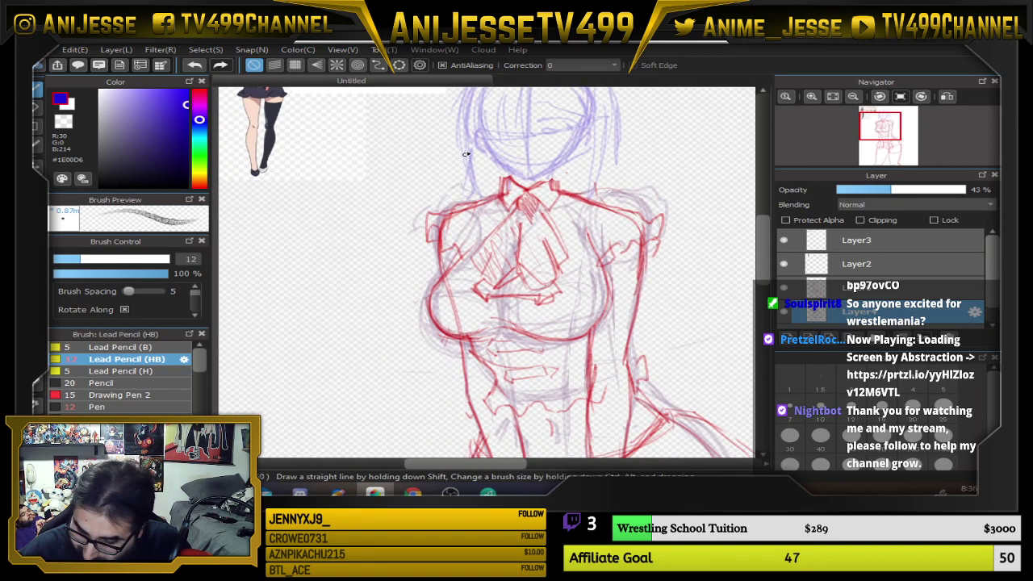
{"action": "left_click_drag", "start_coordinate": [552, 280], "coordinate": [528, 192]}
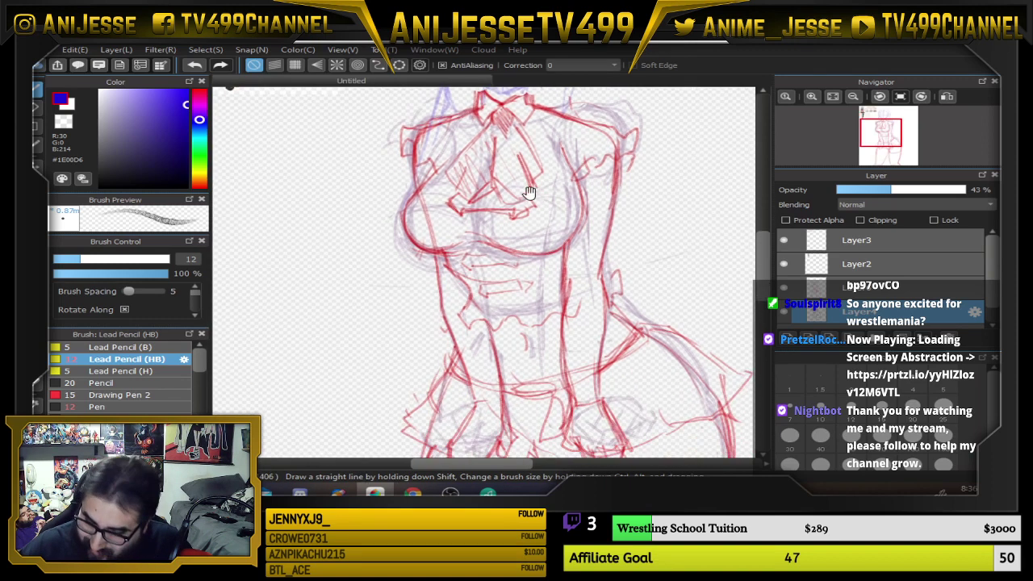
{"action": "mouse_move", "coordinate": [401, 239]}
{"action": "left_mouse_down"}
{"action": "mouse_move", "coordinate": [365, 360]}
{"action": "mouse_move", "coordinate": [383, 394]}
{"action": "left_mouse_up"}
{"action": "left_click_drag", "start_coordinate": [373, 394], "coordinate": [406, 236]}
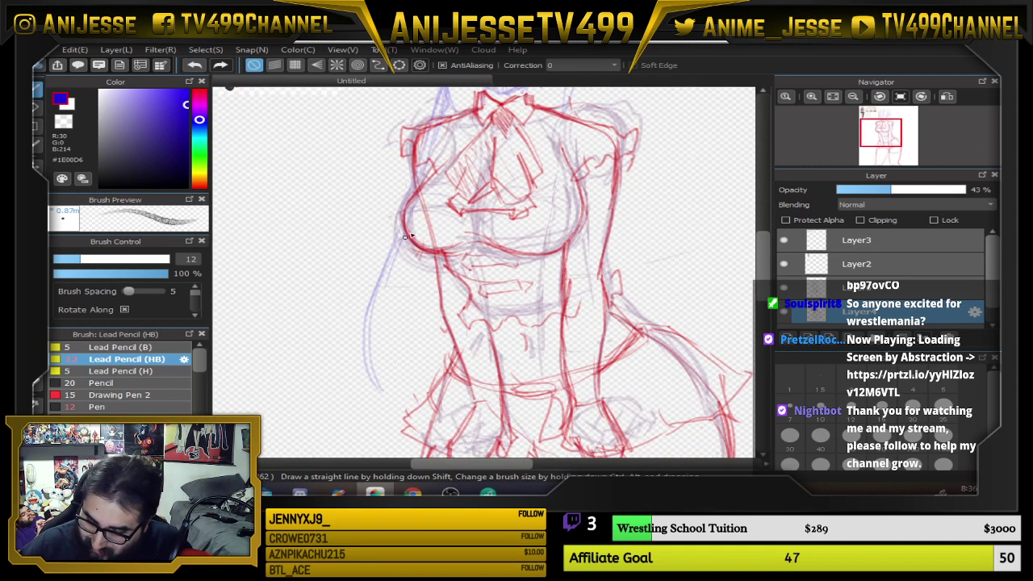
{"action": "mouse_move", "coordinate": [394, 295]}
{"action": "left_mouse_down"}
{"action": "mouse_move", "coordinate": [366, 358]}
{"action": "mouse_move", "coordinate": [423, 262]}
{"action": "mouse_move", "coordinate": [390, 354]}
{"action": "left_mouse_up"}
{"action": "left_click_drag", "start_coordinate": [403, 271], "coordinate": [397, 395]}
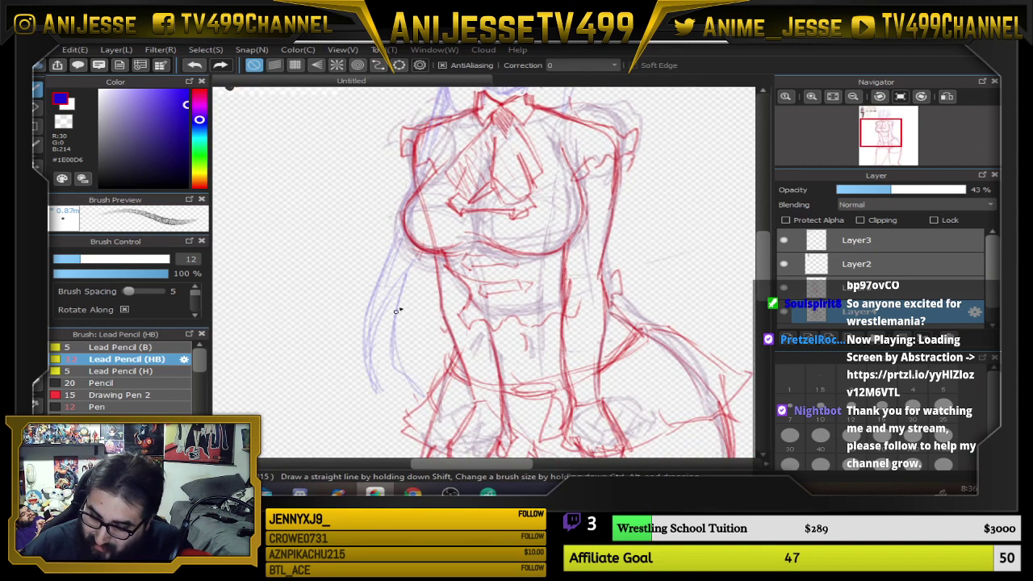
{"action": "left_click_drag", "start_coordinate": [397, 311], "coordinate": [428, 398]}
{"action": "left_click_drag", "start_coordinate": [624, 257], "coordinate": [571, 381]}
{"action": "left_click_drag", "start_coordinate": [569, 252], "coordinate": [600, 335]}
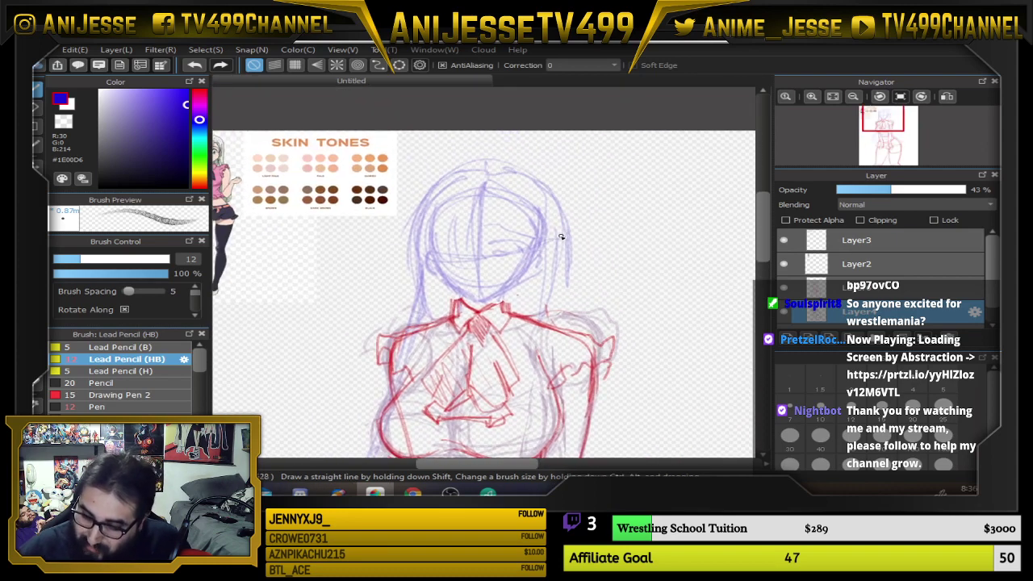
Rework the hair to the right of the face by erasing the outer strands and redrawing a straighter side line
{"action": "mouse_move", "coordinate": [543, 225]}
{"action": "left_mouse_down"}
{"action": "mouse_move", "coordinate": [602, 279]}
{"action": "mouse_move", "coordinate": [554, 229]}
{"action": "left_mouse_up"}
{"action": "left_click_drag", "start_coordinate": [551, 183], "coordinate": [554, 299]}
{"action": "left_click_drag", "start_coordinate": [560, 229], "coordinate": [556, 285]}
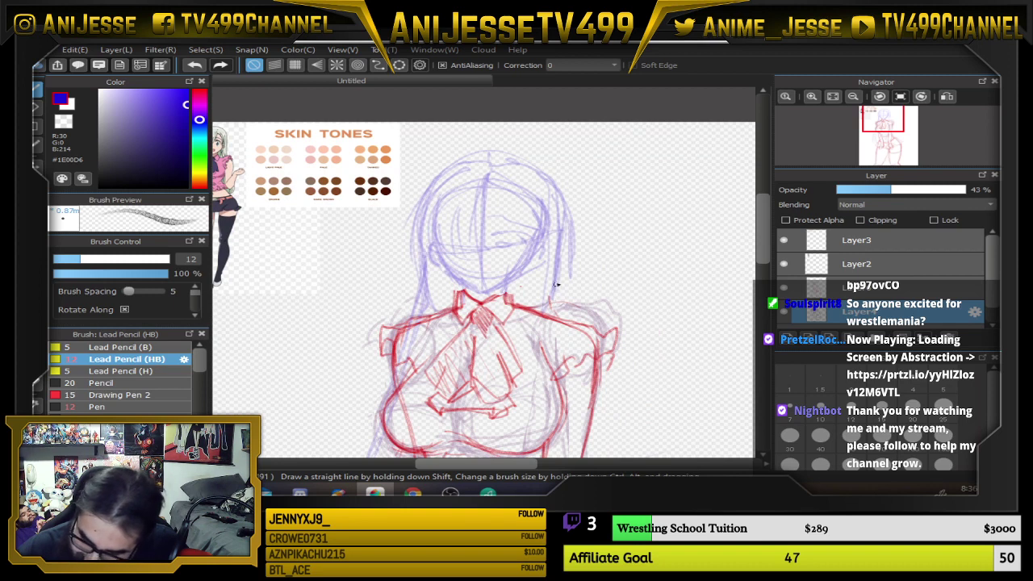
{"action": "key", "text": "e"}
{"action": "mouse_move", "coordinate": [579, 247]}
{"action": "left_mouse_down"}
{"action": "mouse_move", "coordinate": [573, 279]}
{"action": "mouse_move", "coordinate": [587, 252]}
{"action": "left_mouse_up"}
{"action": "key", "text": "e"}
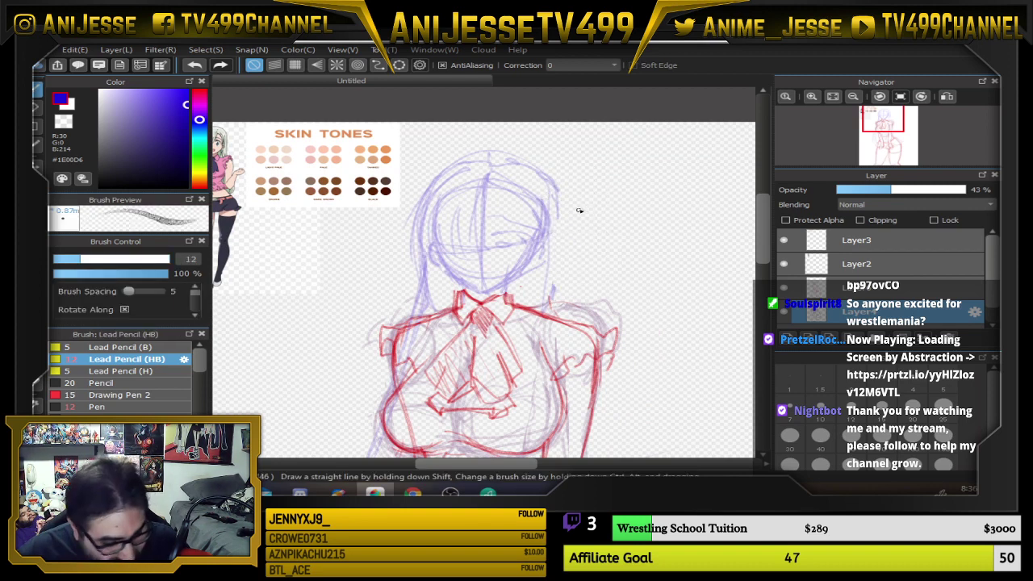
{"action": "left_click_drag", "start_coordinate": [552, 189], "coordinate": [559, 303]}
{"action": "left_click_drag", "start_coordinate": [557, 246], "coordinate": [595, 293]}
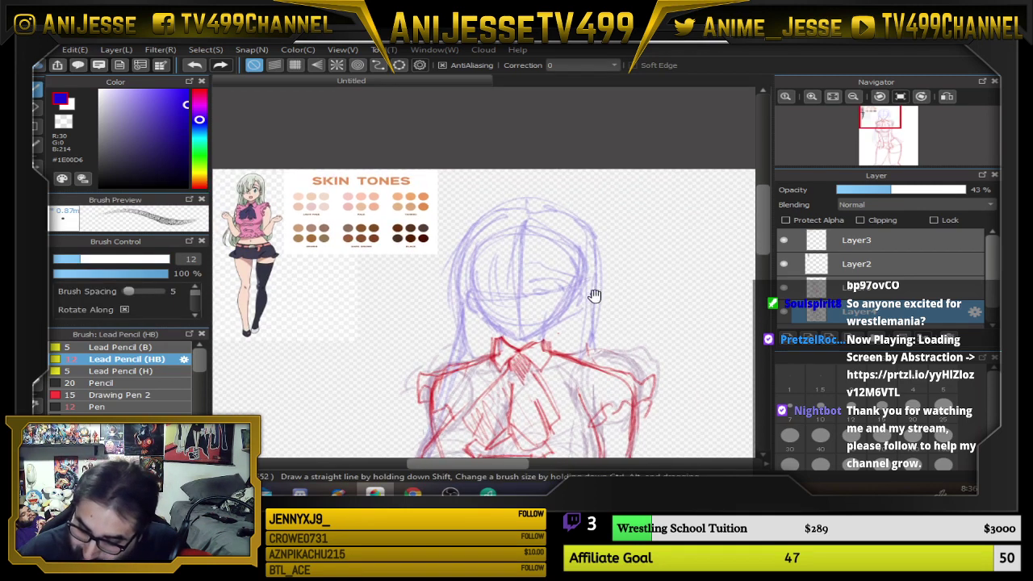
Extend the right-hand hair down past the shoulder and add strands to the long hair left of the waist
{"action": "left_click_drag", "start_coordinate": [622, 336], "coordinate": [585, 187]}
{"action": "mouse_move", "coordinate": [568, 127]}
{"action": "left_mouse_down"}
{"action": "mouse_move", "coordinate": [563, 207]}
{"action": "mouse_move", "coordinate": [576, 252]}
{"action": "left_mouse_up"}
{"action": "mouse_move", "coordinate": [587, 294]}
{"action": "left_mouse_down"}
{"action": "mouse_move", "coordinate": [606, 311]}
{"action": "mouse_move", "coordinate": [530, 197]}
{"action": "mouse_move", "coordinate": [589, 322]}
{"action": "left_mouse_up"}
{"action": "left_click_drag", "start_coordinate": [349, 268], "coordinate": [357, 383]}
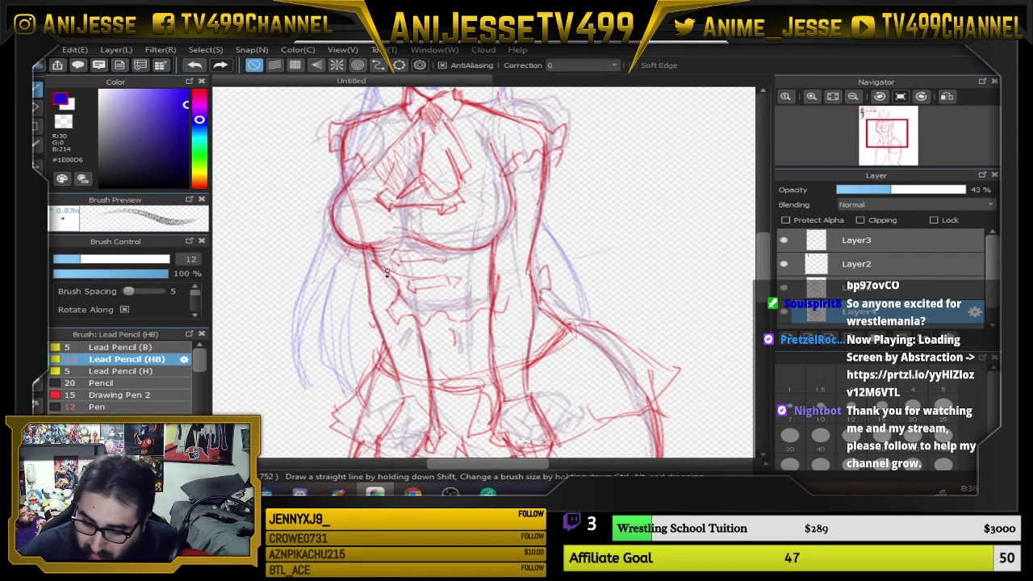
{"action": "left_click_drag", "start_coordinate": [370, 314], "coordinate": [362, 392]}
{"action": "mouse_move", "coordinate": [353, 259]}
{"action": "left_mouse_down"}
{"action": "mouse_move", "coordinate": [337, 306]}
{"action": "mouse_move", "coordinate": [333, 394]}
{"action": "mouse_move", "coordinate": [306, 321]}
{"action": "left_mouse_up"}
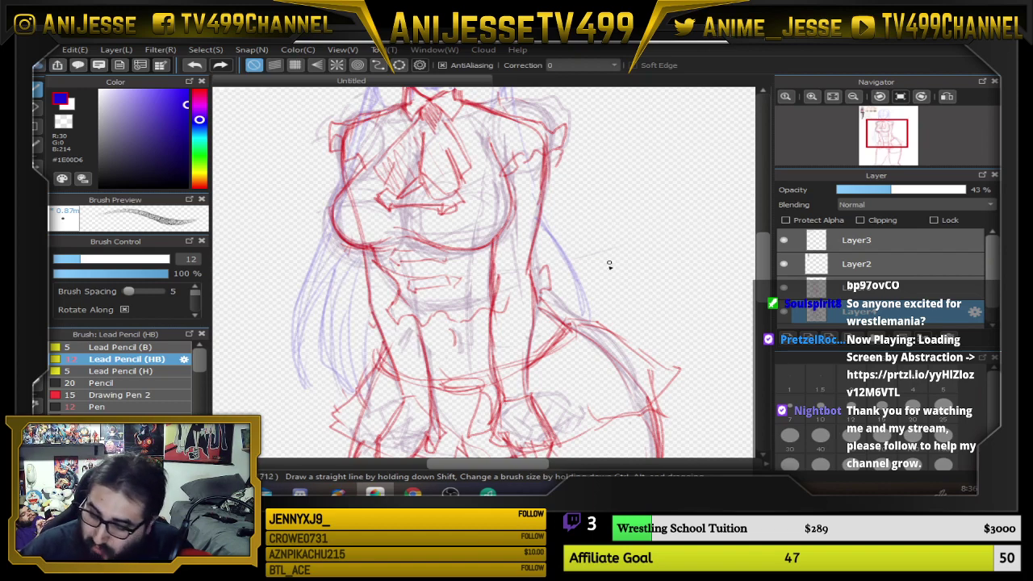
Thicken the long hair on the right with strands running from the shoulder behind the arm to the hip
{"action": "left_click_drag", "start_coordinate": [552, 262], "coordinate": [591, 325]}
{"action": "left_click_drag", "start_coordinate": [602, 255], "coordinate": [623, 360]}
{"action": "left_click_drag", "start_coordinate": [530, 133], "coordinate": [582, 344]}
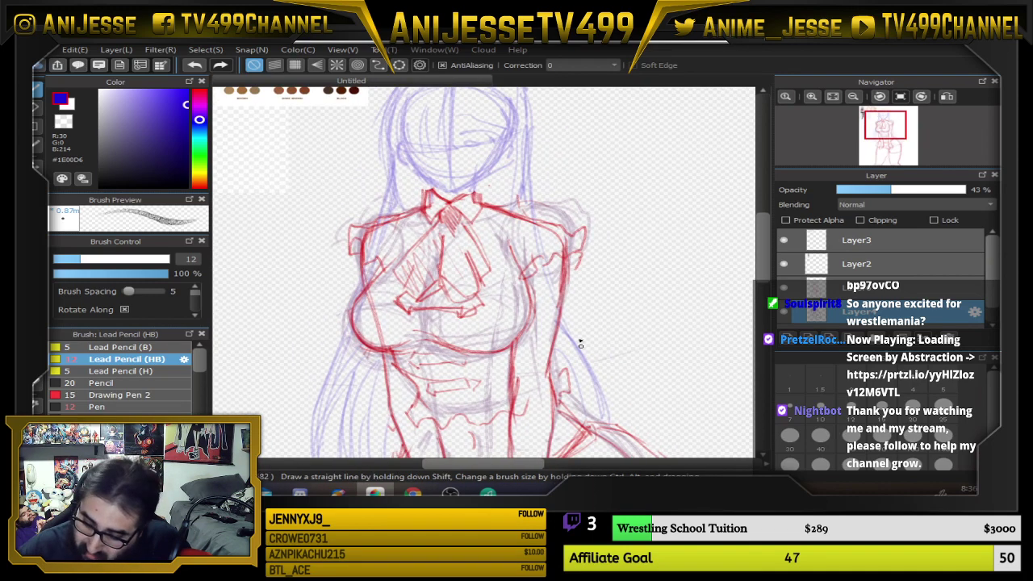
{"action": "left_click_drag", "start_coordinate": [543, 237], "coordinate": [595, 365]}
{"action": "left_click_drag", "start_coordinate": [572, 324], "coordinate": [616, 431]}
{"action": "left_click_drag", "start_coordinate": [569, 284], "coordinate": [617, 431]}
{"action": "left_click_drag", "start_coordinate": [526, 146], "coordinate": [527, 228]}
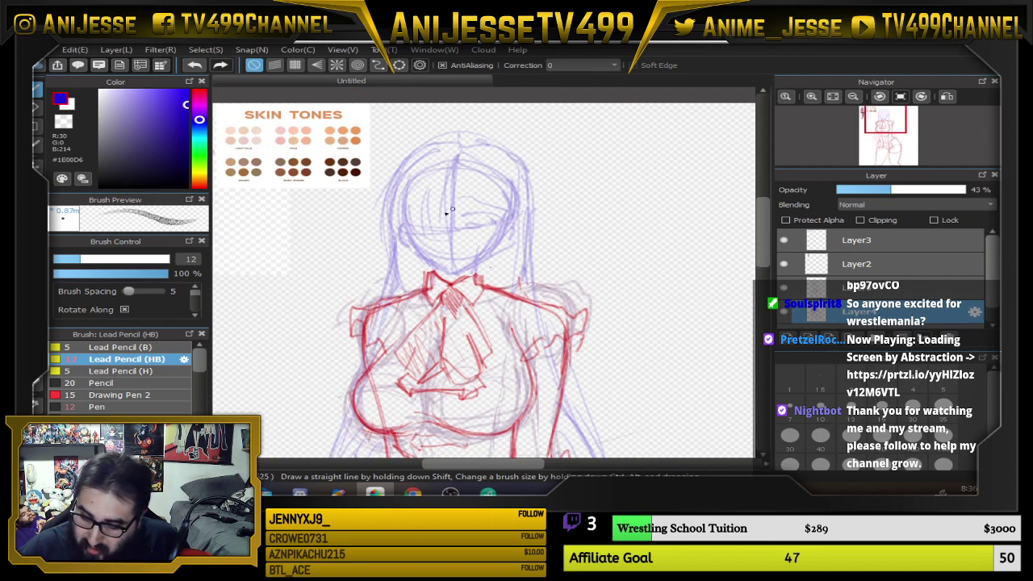
Fill the long hair on the left with repeated sweeping strands and add one long outer strand on the right
{"action": "scroll", "coordinate": [519, 216], "scroll_direction": "down", "scroll_amount": 1}
{"action": "mouse_move", "coordinate": [530, 339]}
{"action": "left_mouse_down"}
{"action": "mouse_move", "coordinate": [475, 185]}
{"action": "mouse_move", "coordinate": [473, 255]}
{"action": "left_mouse_up"}
{"action": "scroll", "coordinate": [473, 256], "scroll_direction": "down", "scroll_amount": 3}
{"action": "scroll", "coordinate": [524, 280], "scroll_direction": "up", "scroll_amount": 1}
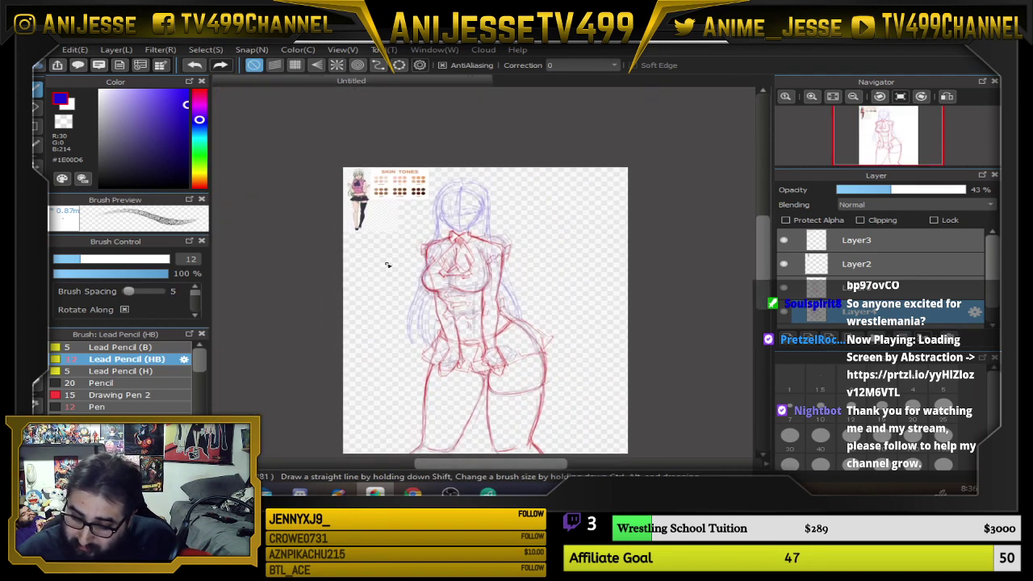
{"action": "scroll", "coordinate": [387, 261], "scroll_direction": "up", "scroll_amount": 2}
{"action": "mouse_move", "coordinate": [443, 251]}
{"action": "left_mouse_down"}
{"action": "mouse_move", "coordinate": [398, 329]}
{"action": "mouse_move", "coordinate": [398, 379]}
{"action": "left_mouse_up"}
{"action": "left_click_drag", "start_coordinate": [415, 300], "coordinate": [390, 391]}
{"action": "left_click_drag", "start_coordinate": [439, 284], "coordinate": [398, 358]}
{"action": "mouse_move", "coordinate": [442, 285]}
{"action": "left_mouse_down"}
{"action": "mouse_move", "coordinate": [385, 381]}
{"action": "mouse_move", "coordinate": [387, 411]}
{"action": "mouse_move", "coordinate": [410, 315]}
{"action": "left_mouse_up"}
{"action": "left_click_drag", "start_coordinate": [450, 263], "coordinate": [407, 343]}
{"action": "left_click_drag", "start_coordinate": [440, 282], "coordinate": [403, 392]}
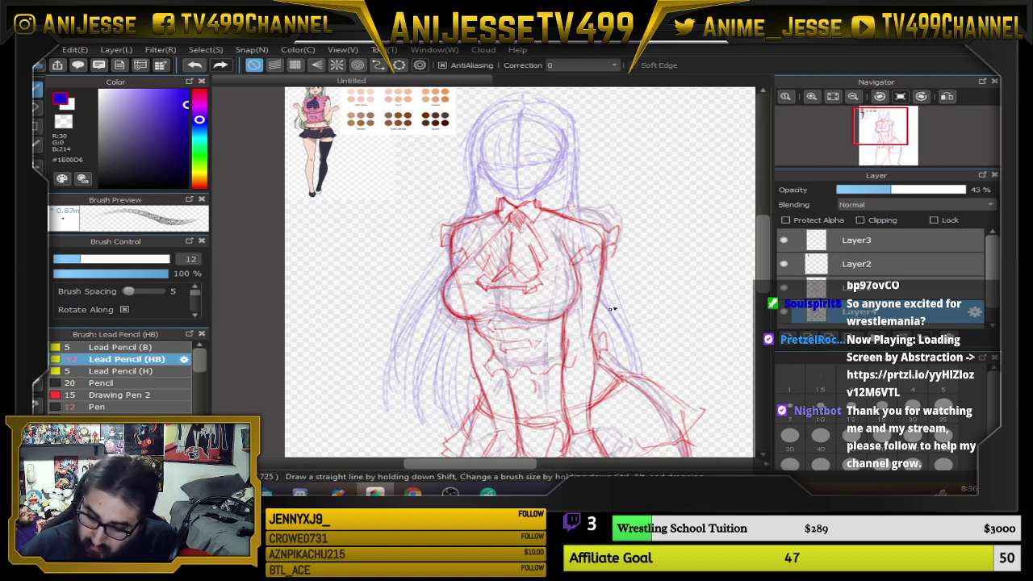
{"action": "mouse_move", "coordinate": [576, 148]}
{"action": "left_mouse_down"}
{"action": "mouse_move", "coordinate": [597, 245]}
{"action": "mouse_move", "coordinate": [647, 372]}
{"action": "left_mouse_up"}
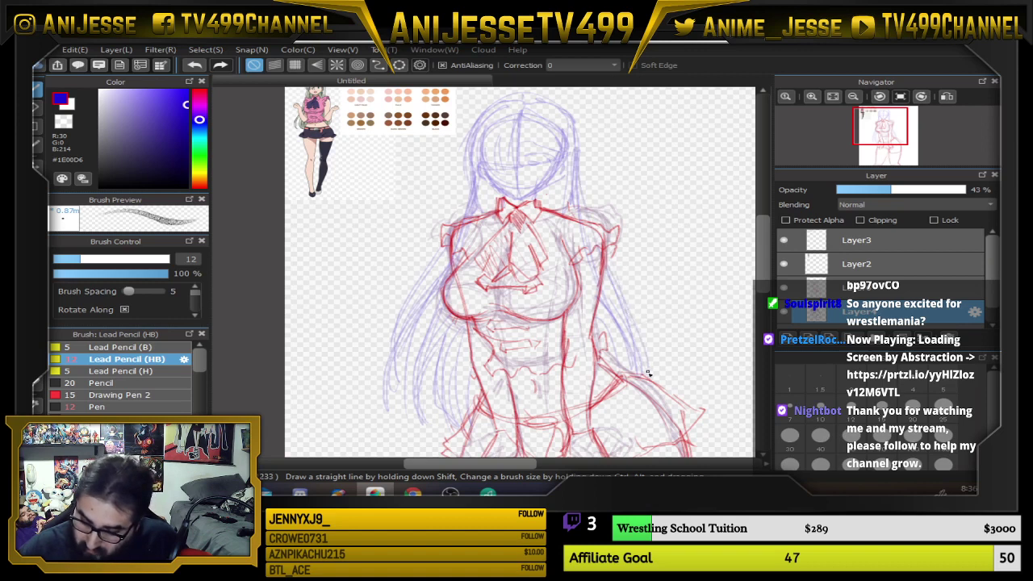
{"action": "scroll", "coordinate": [622, 293], "scroll_direction": "down", "scroll_amount": 2}
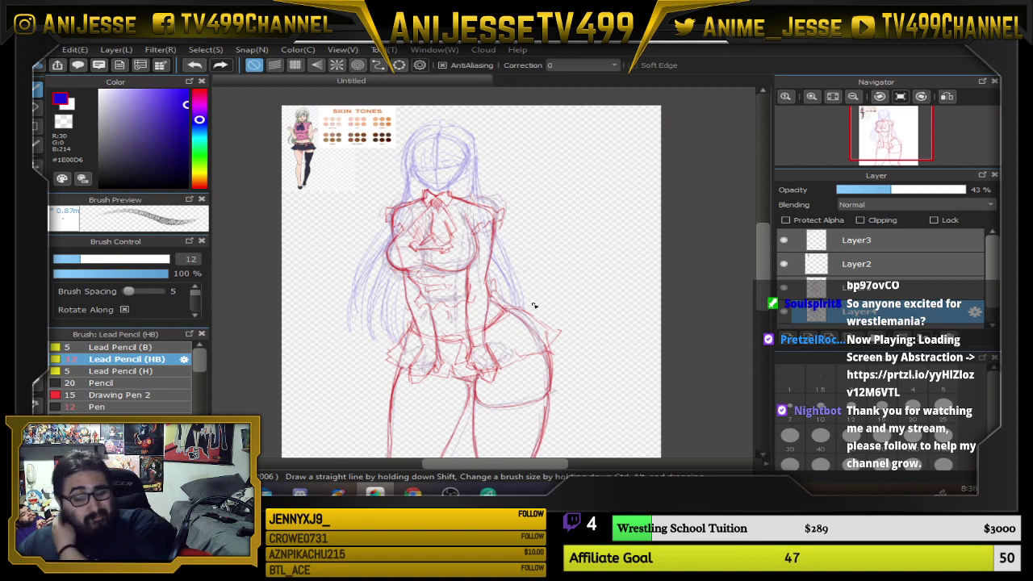
Switch to the red body sketch layer and set the pencil colour to #C90C0C, hiding Layer4 temporarily while sampling the red lines
{"action": "left_click", "coordinate": [878, 289]}
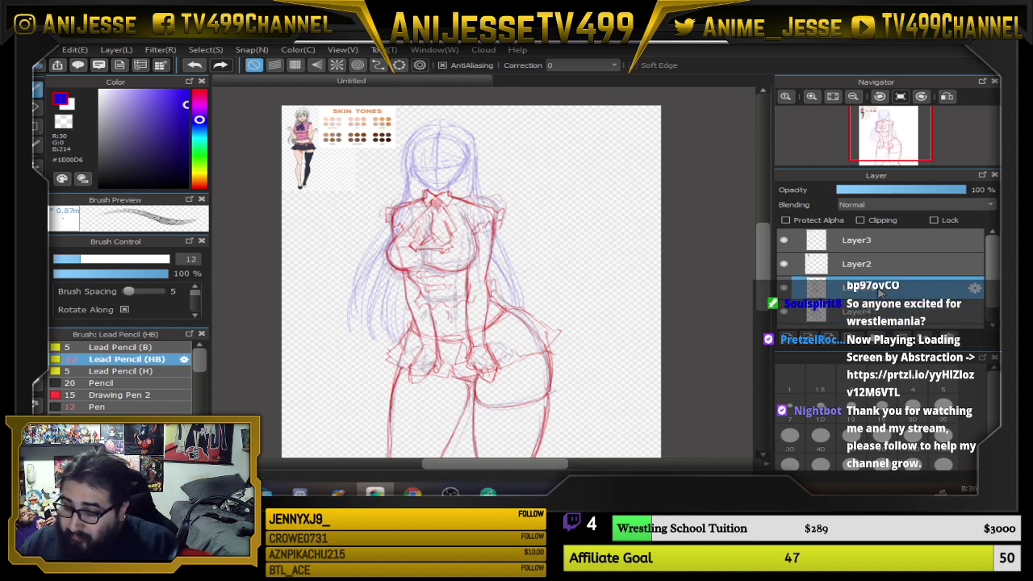
{"action": "left_click_drag", "start_coordinate": [200, 121], "coordinate": [201, 90]}
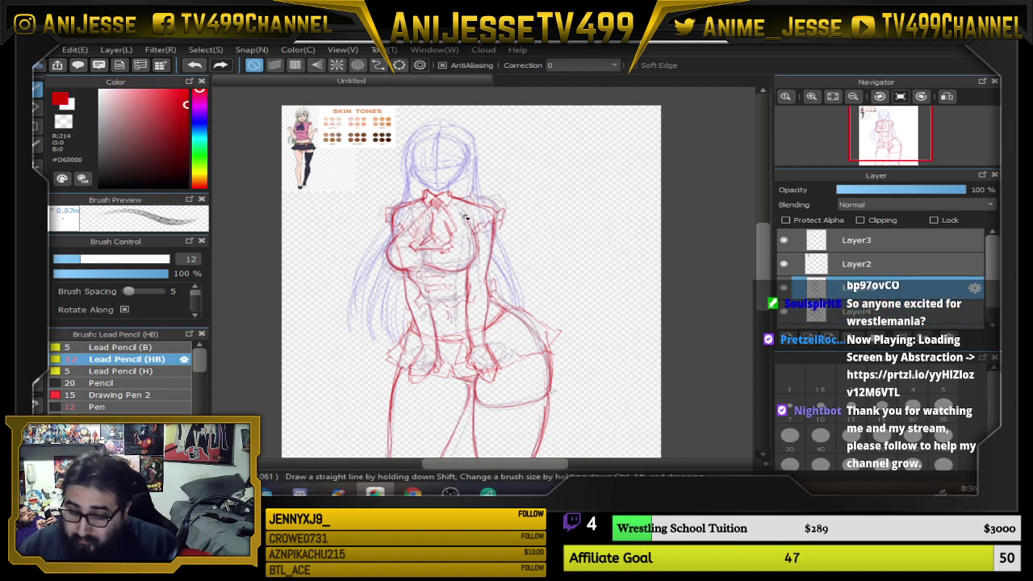
{"action": "scroll", "coordinate": [470, 226], "scroll_direction": "up", "scroll_amount": 4}
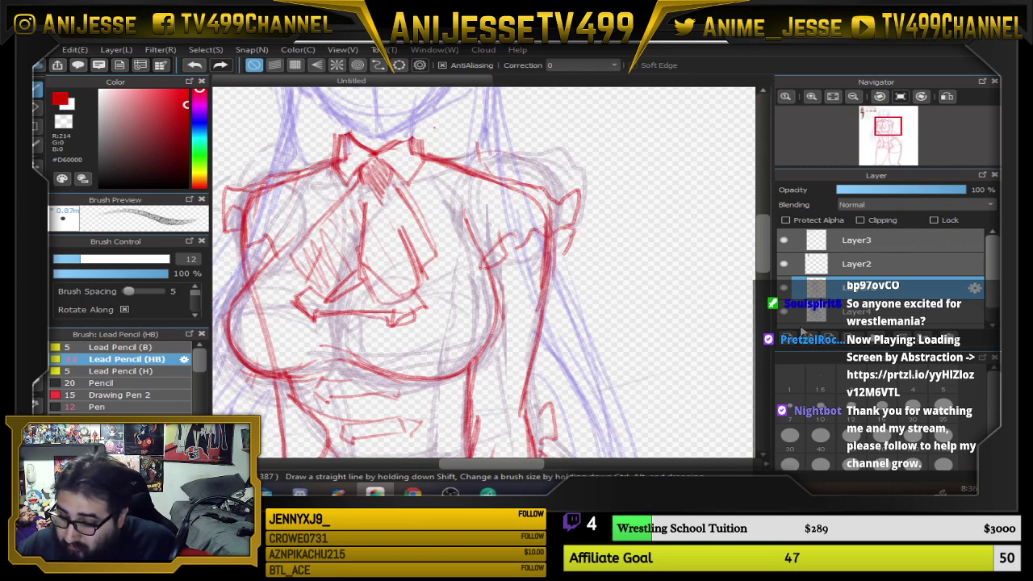
{"action": "left_click", "coordinate": [786, 313]}
{"action": "scroll", "coordinate": [438, 145], "scroll_direction": "up", "scroll_amount": 2}
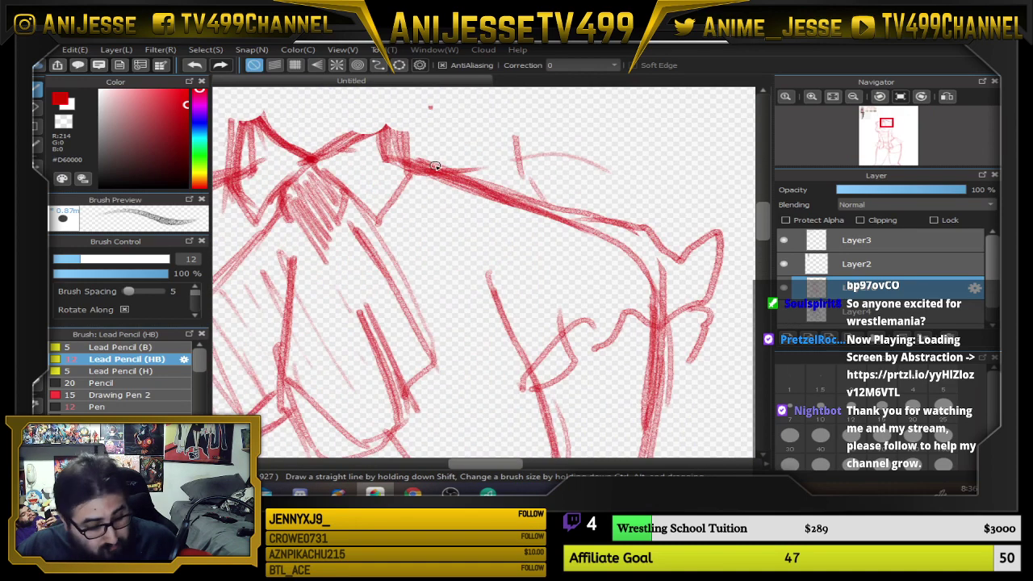
{"action": "right_click", "coordinate": [430, 167]}
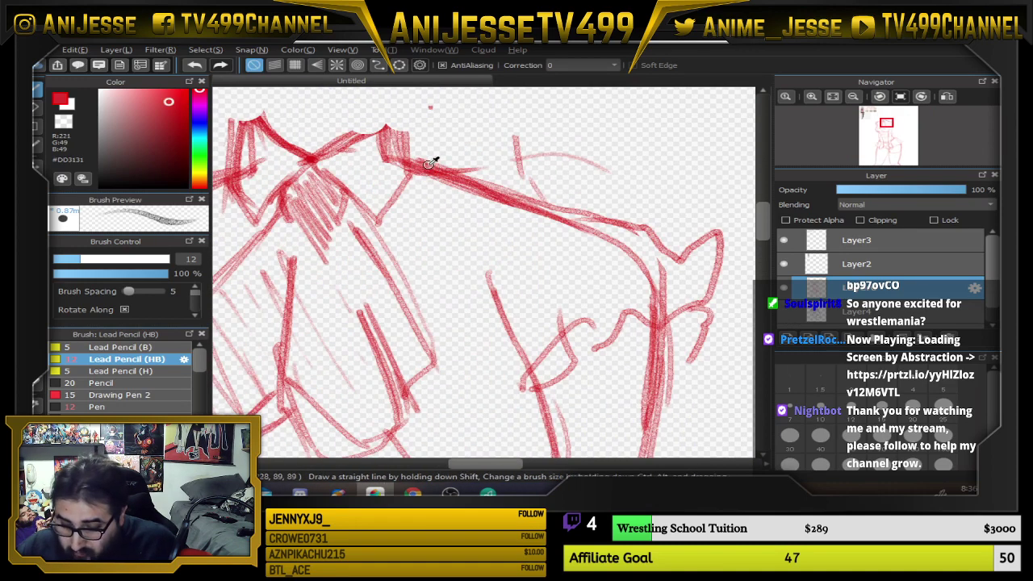
{"action": "left_click_drag", "start_coordinate": [163, 103], "coordinate": [184, 109]}
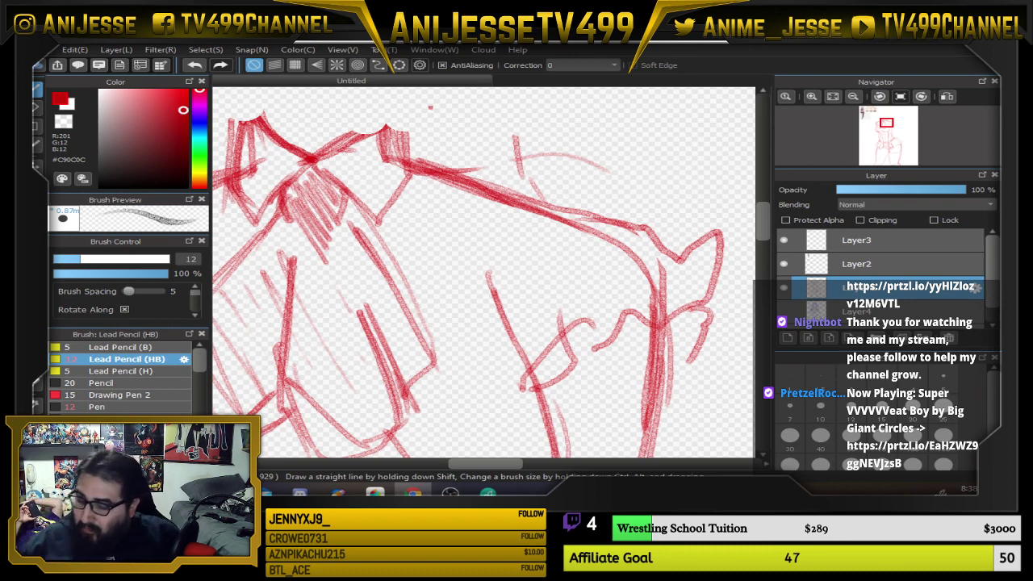
{"action": "left_click", "coordinate": [784, 312]}
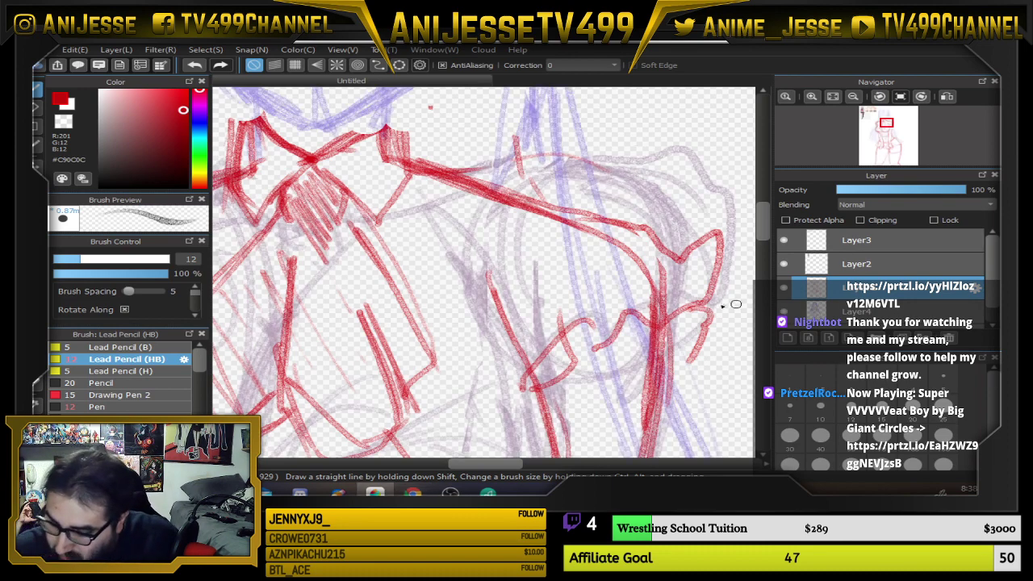
Draw the right-hand eye in red over the blue guides, with a curved upper lid and a scribbled round iris
{"action": "scroll", "coordinate": [606, 278], "scroll_direction": "down", "scroll_amount": 6}
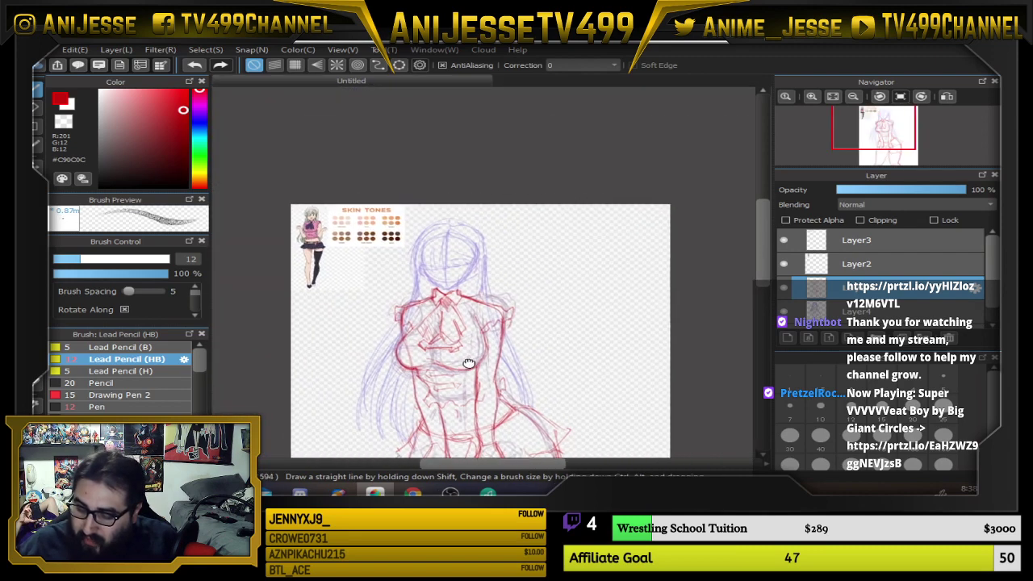
{"action": "scroll", "coordinate": [468, 363], "scroll_direction": "up", "scroll_amount": 5}
{"action": "left_click_drag", "start_coordinate": [406, 242], "coordinate": [410, 282]}
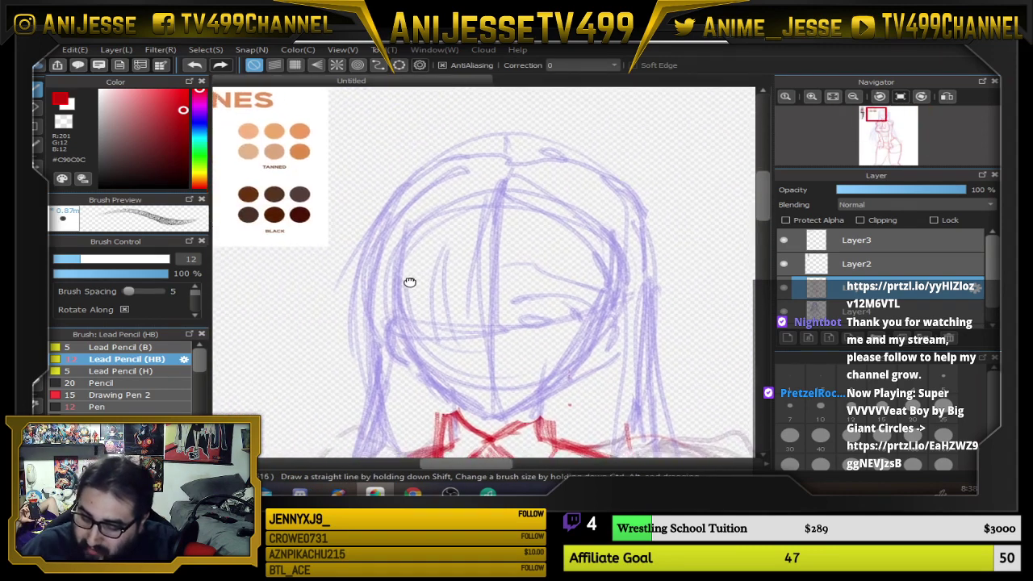
{"action": "scroll", "coordinate": [525, 261], "scroll_direction": "up", "scroll_amount": 4}
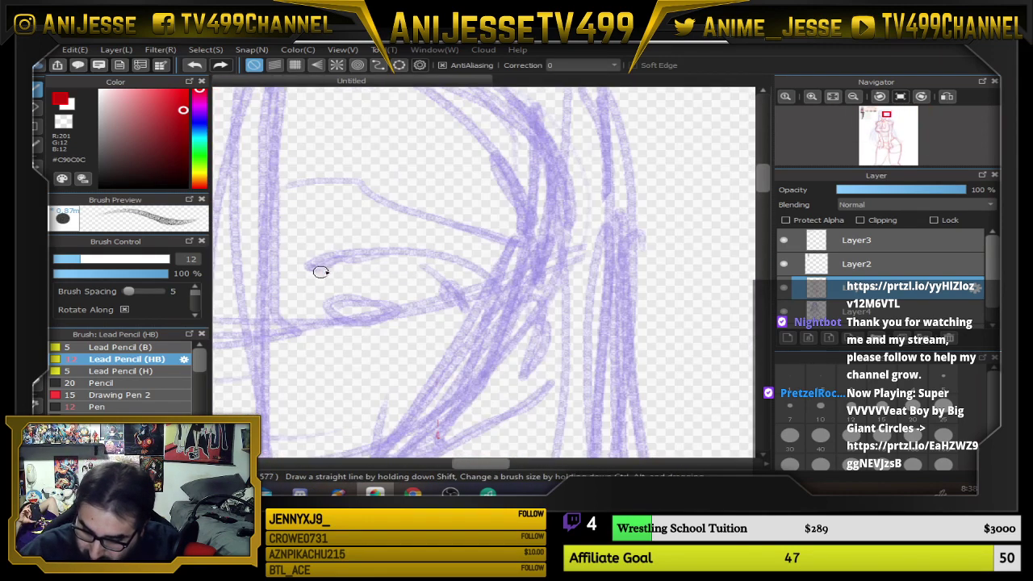
{"action": "left_click_drag", "start_coordinate": [314, 265], "coordinate": [433, 279]}
{"action": "mouse_move", "coordinate": [345, 258]}
{"action": "left_mouse_down"}
{"action": "mouse_move", "coordinate": [445, 293]}
{"action": "mouse_move", "coordinate": [428, 295]}
{"action": "left_mouse_up"}
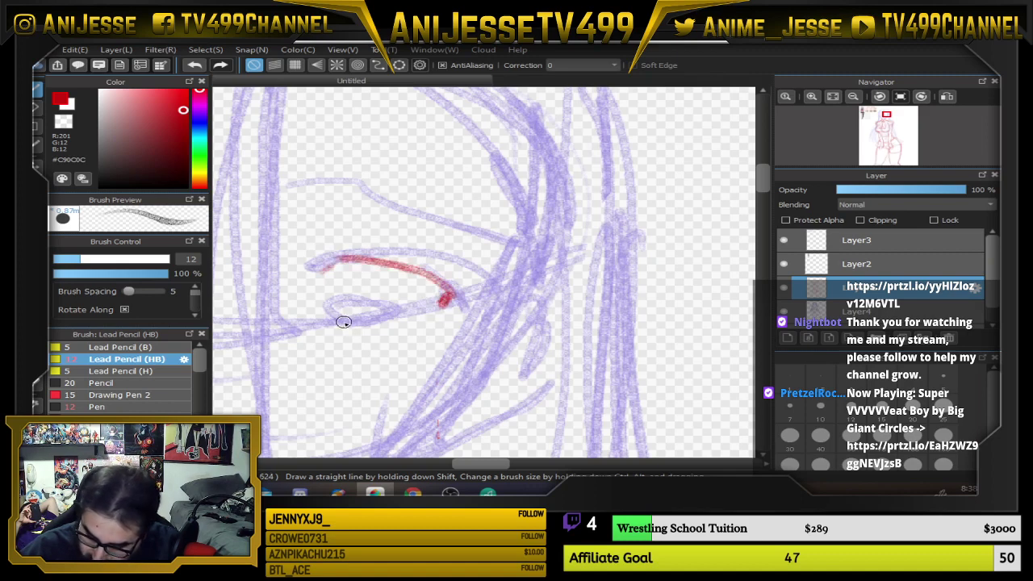
{"action": "mouse_move", "coordinate": [339, 315]}
{"action": "left_mouse_down"}
{"action": "mouse_move", "coordinate": [355, 292]}
{"action": "mouse_move", "coordinate": [375, 299]}
{"action": "mouse_move", "coordinate": [364, 324]}
{"action": "mouse_move", "coordinate": [342, 318]}
{"action": "mouse_move", "coordinate": [339, 305]}
{"action": "mouse_move", "coordinate": [374, 310]}
{"action": "left_mouse_up"}
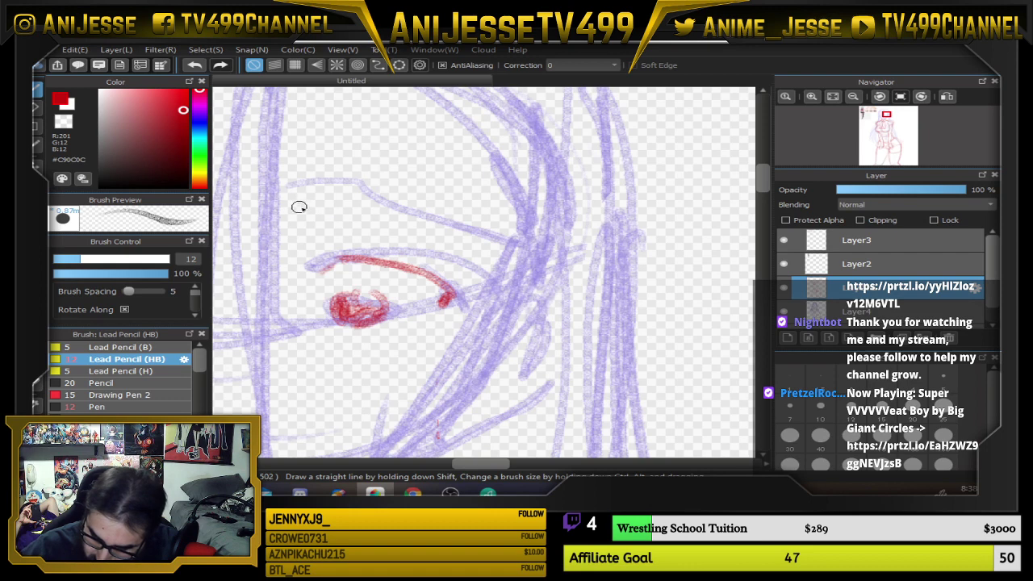
Complete the visible facial features in red with an eyebrow, hatched cheek blush, a small nose mark and a frowning mouth
{"action": "left_click_drag", "start_coordinate": [309, 208], "coordinate": [468, 247]}
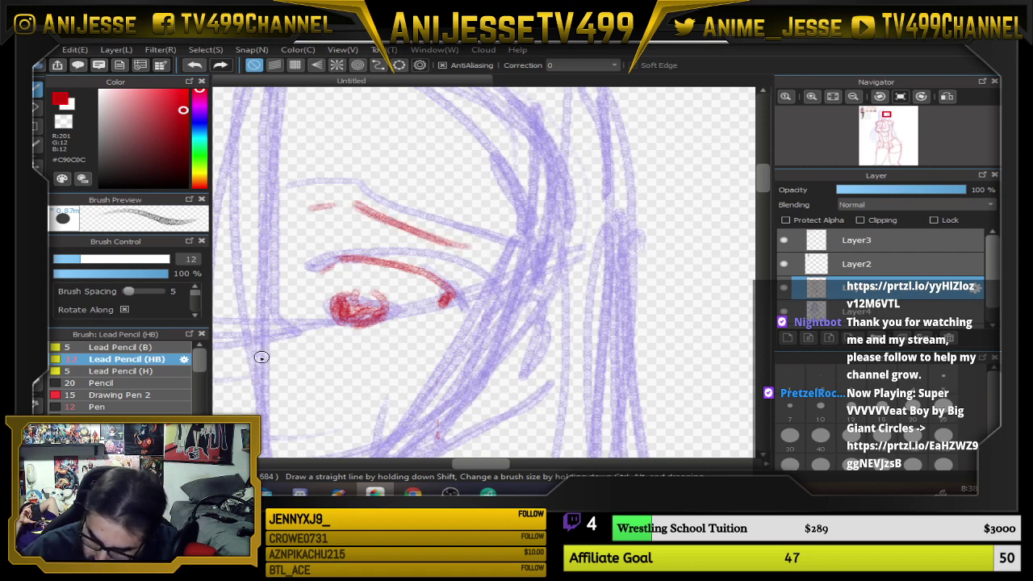
{"action": "mouse_move", "coordinate": [252, 348]}
{"action": "left_mouse_down"}
{"action": "mouse_move", "coordinate": [274, 331]}
{"action": "mouse_move", "coordinate": [399, 388]}
{"action": "mouse_move", "coordinate": [396, 350]}
{"action": "mouse_move", "coordinate": [453, 367]}
{"action": "mouse_move", "coordinate": [592, 247]}
{"action": "mouse_move", "coordinate": [600, 265]}
{"action": "left_mouse_up"}
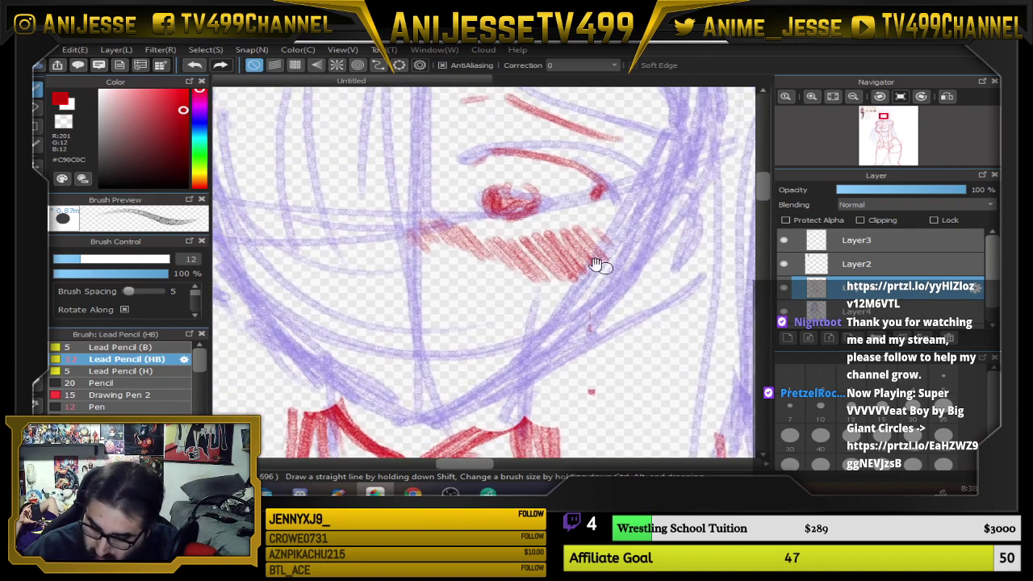
{"action": "left_click", "coordinate": [397, 298]}
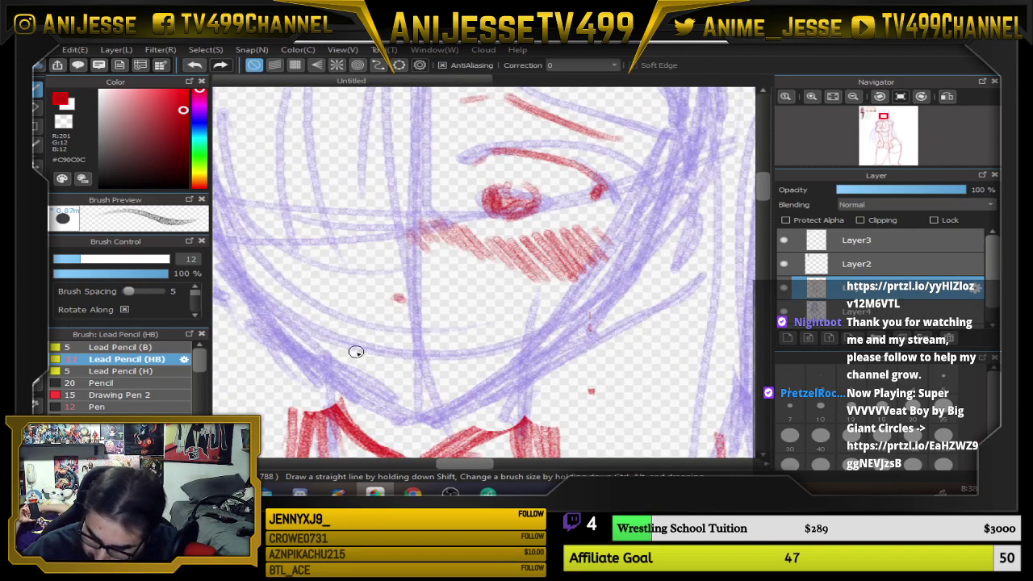
{"action": "left_click_drag", "start_coordinate": [356, 352], "coordinate": [474, 329]}
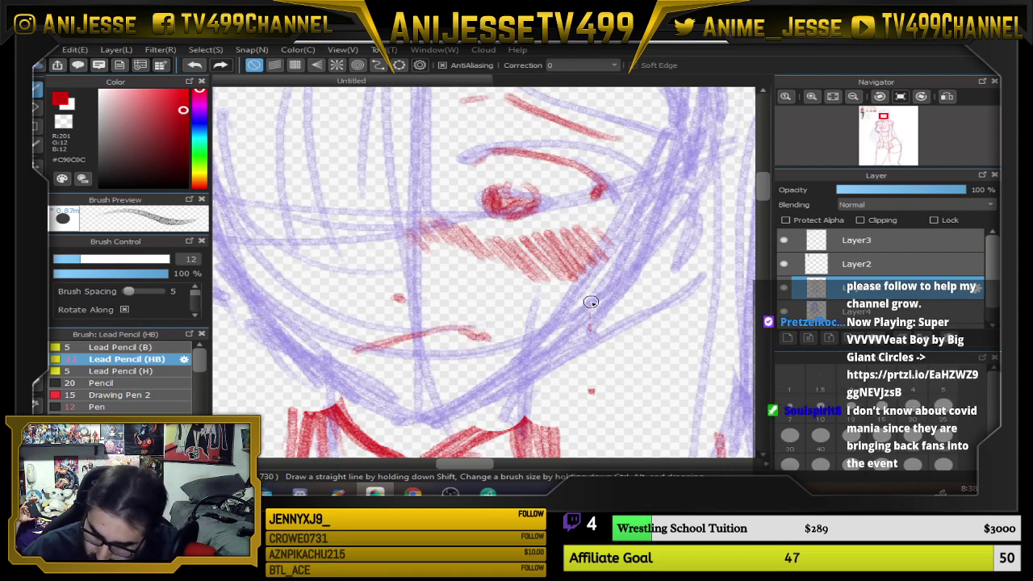
Compare the reference character's face with the sketch, examining the shape and lashes of her visible eye
{"action": "scroll", "coordinate": [590, 302], "scroll_direction": "down", "scroll_amount": 4}
{"action": "left_click_drag", "start_coordinate": [554, 315], "coordinate": [394, 325]}
{"action": "left_click_drag", "start_coordinate": [411, 222], "coordinate": [598, 374]}
{"action": "scroll", "coordinate": [313, 239], "scroll_direction": "down", "scroll_amount": 2}
{"action": "left_click_drag", "start_coordinate": [316, 239], "coordinate": [407, 290]}
{"action": "scroll", "coordinate": [334, 288], "scroll_direction": "up", "scroll_amount": 4}
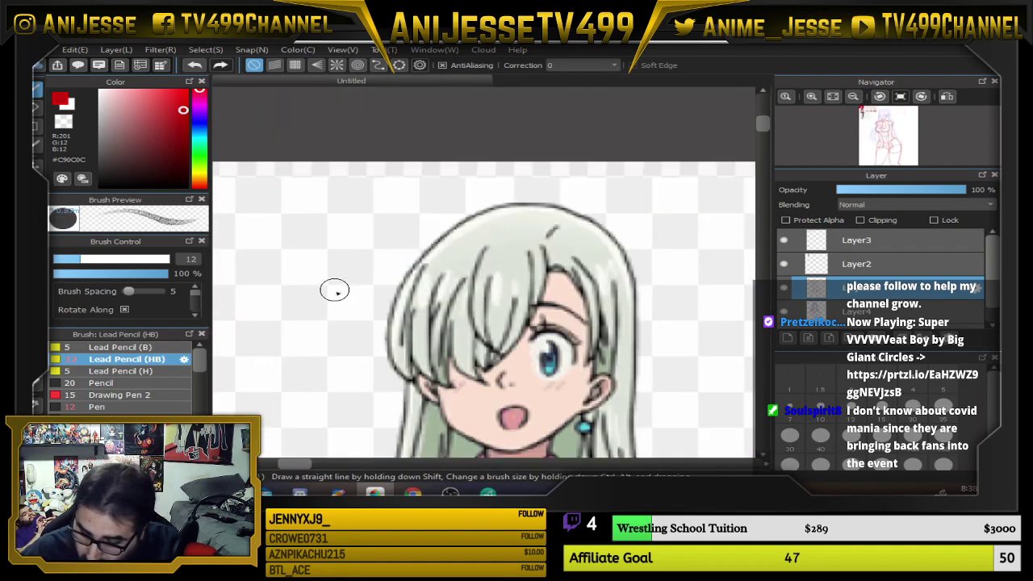
{"action": "scroll", "coordinate": [340, 298], "scroll_direction": "down", "scroll_amount": 4}
{"action": "left_click_drag", "start_coordinate": [557, 332], "coordinate": [262, 124]}
{"action": "scroll", "coordinate": [553, 233], "scroll_direction": "up", "scroll_amount": 4}
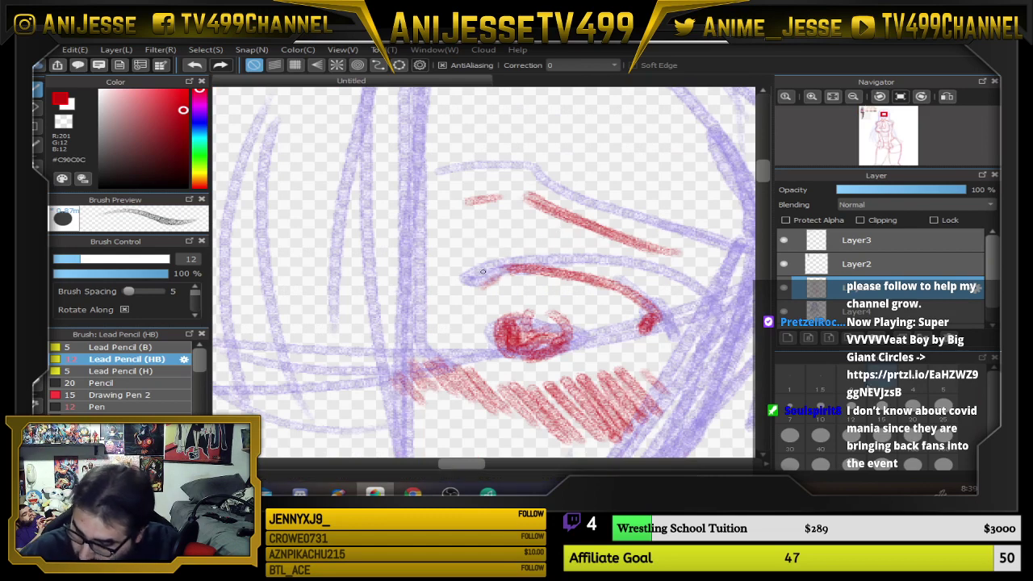
Add upper lashes to the red eye at pencil size 2, refining the lashes, upper lid and lower lid line at size 4
{"action": "left_click", "coordinate": [56, 259]}
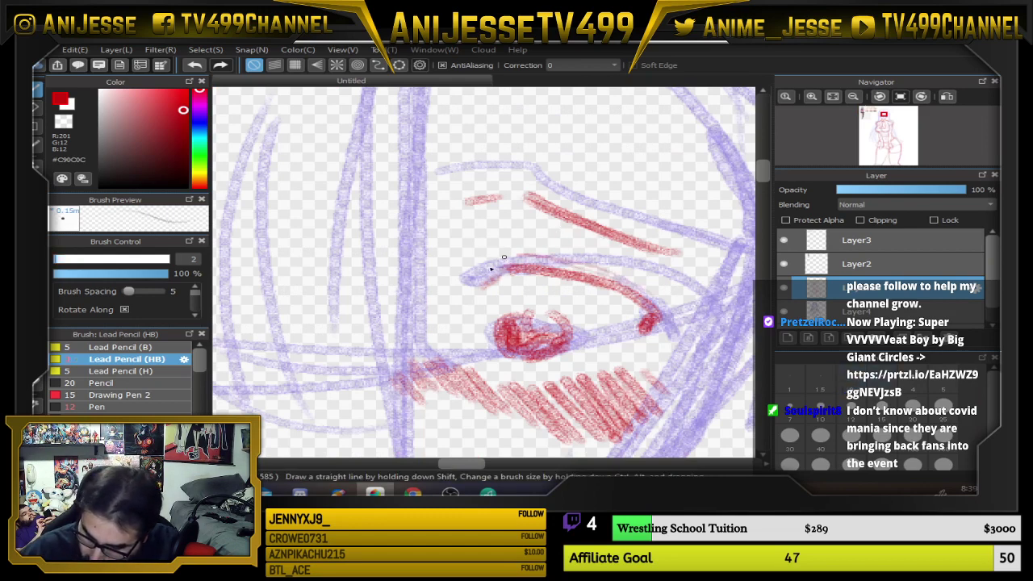
{"action": "mouse_move", "coordinate": [490, 263]}
{"action": "left_mouse_down"}
{"action": "mouse_move", "coordinate": [492, 239]}
{"action": "mouse_move", "coordinate": [517, 237]}
{"action": "left_mouse_up"}
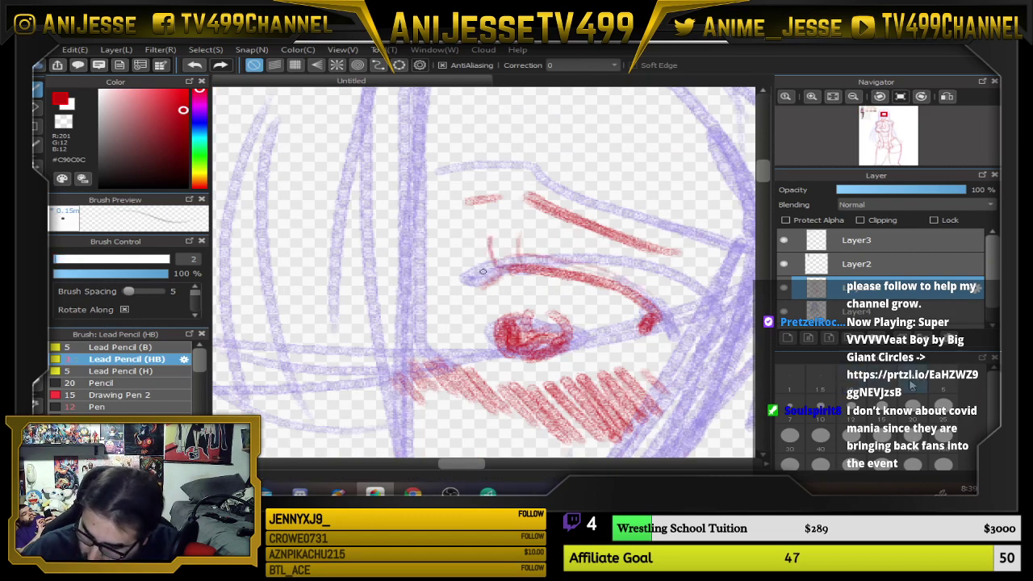
{"action": "key", "text": "bracketright"}
{"action": "key", "text": "bracketright"}
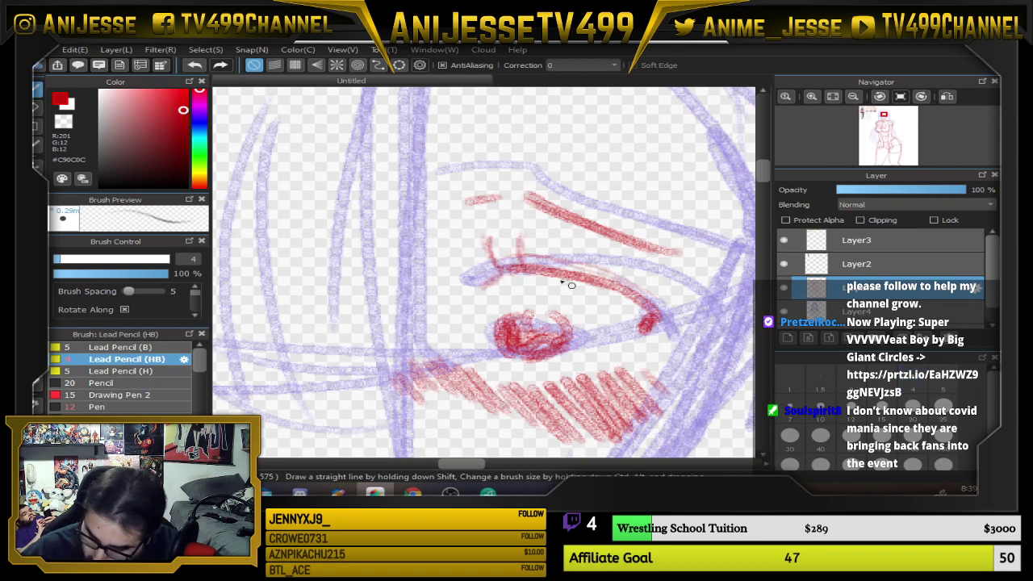
{"action": "left_click_drag", "start_coordinate": [529, 260], "coordinate": [656, 297]}
{"action": "mouse_move", "coordinate": [508, 360]}
{"action": "left_mouse_down"}
{"action": "mouse_move", "coordinate": [597, 352]}
{"action": "mouse_move", "coordinate": [618, 361]}
{"action": "left_mouse_up"}
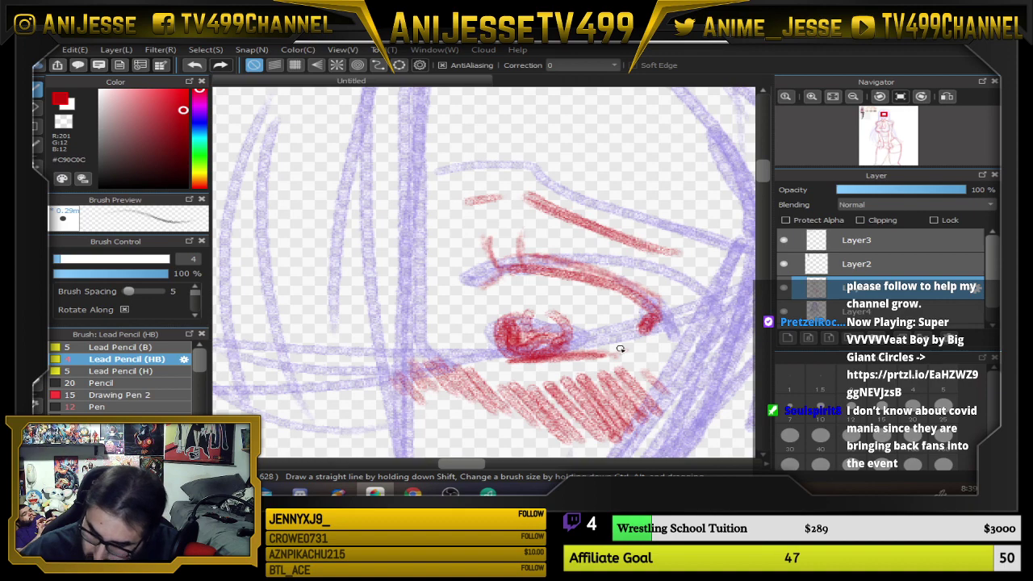
Set the pencil size to 10 and outline the left cheek and jaw down to the chin in red
{"action": "scroll", "coordinate": [619, 348], "scroll_direction": "down", "scroll_amount": 4}
{"action": "mouse_move", "coordinate": [590, 312]}
{"action": "left_mouse_down"}
{"action": "mouse_move", "coordinate": [493, 234]}
{"action": "mouse_move", "coordinate": [531, 226]}
{"action": "left_mouse_up"}
{"action": "scroll", "coordinate": [483, 272], "scroll_direction": "up", "scroll_amount": 2}
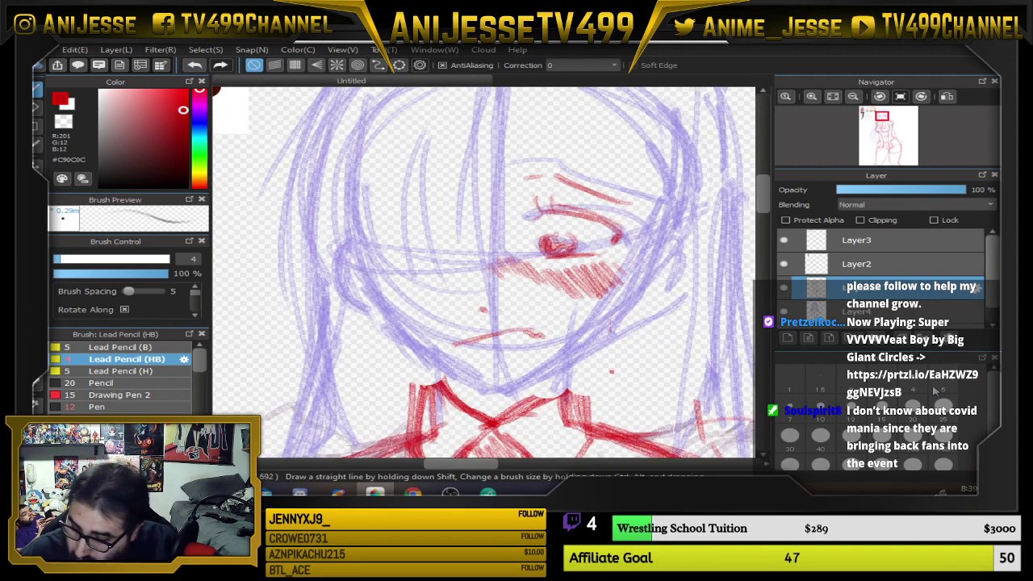
{"action": "key", "text": "bracketright"}
{"action": "key", "text": "bracketright"}
{"action": "key", "text": "bracketright"}
{"action": "key", "text": "bracketright"}
{"action": "key", "text": "bracketright"}
{"action": "key", "text": "bracketright"}
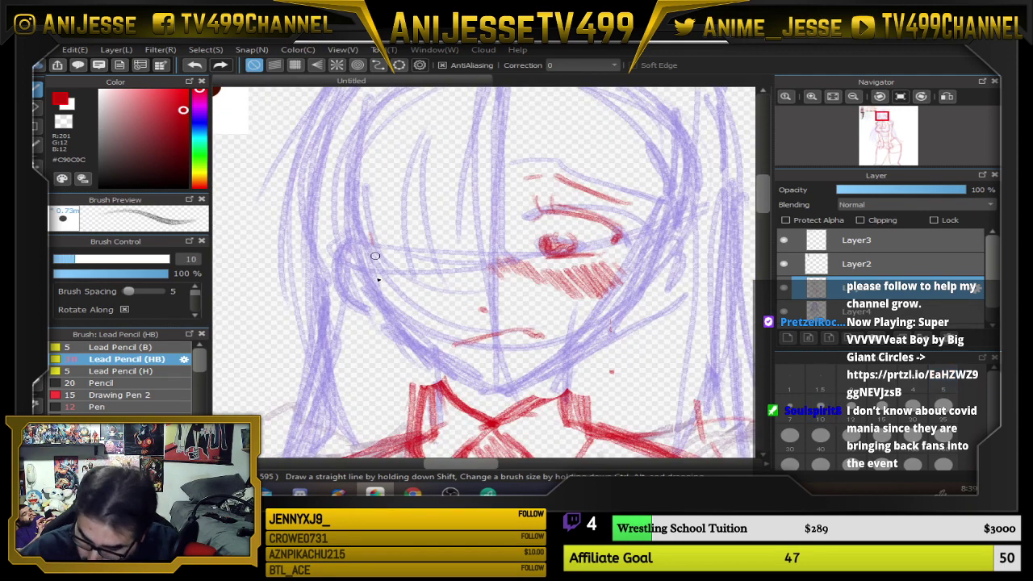
{"action": "left_click_drag", "start_coordinate": [370, 234], "coordinate": [375, 306]}
{"action": "mouse_move", "coordinate": [368, 234]}
{"action": "left_mouse_down"}
{"action": "mouse_move", "coordinate": [384, 313]}
{"action": "mouse_move", "coordinate": [417, 350]}
{"action": "mouse_move", "coordinate": [479, 385]}
{"action": "left_mouse_up"}
{"action": "left_click_drag", "start_coordinate": [400, 342], "coordinate": [518, 390]}
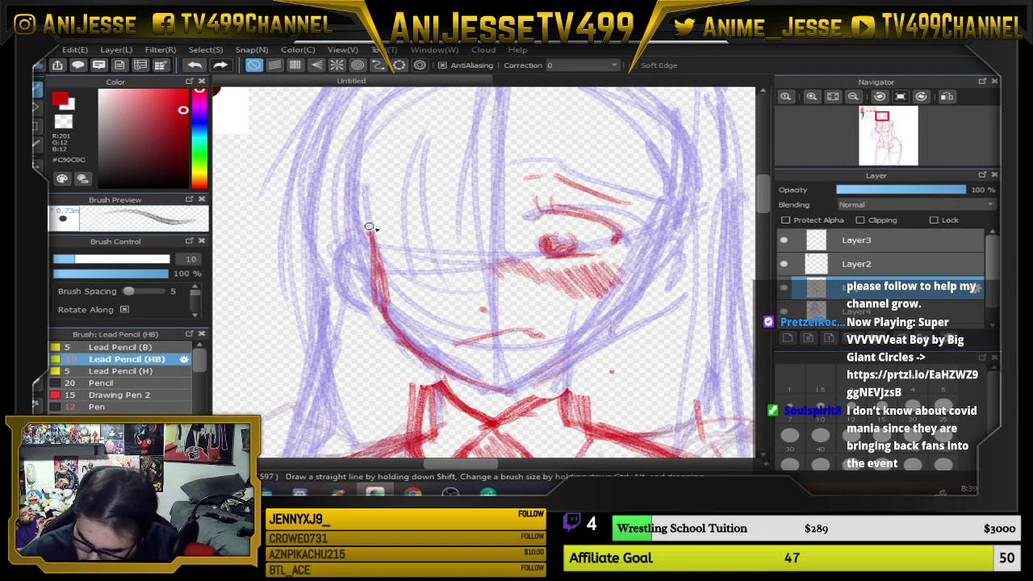
Clean up the doubled red line on the left cheek with a size 50 eraser and return to the pencil
{"action": "key", "text": "e"}
{"action": "left_click", "coordinate": [851, 437]}
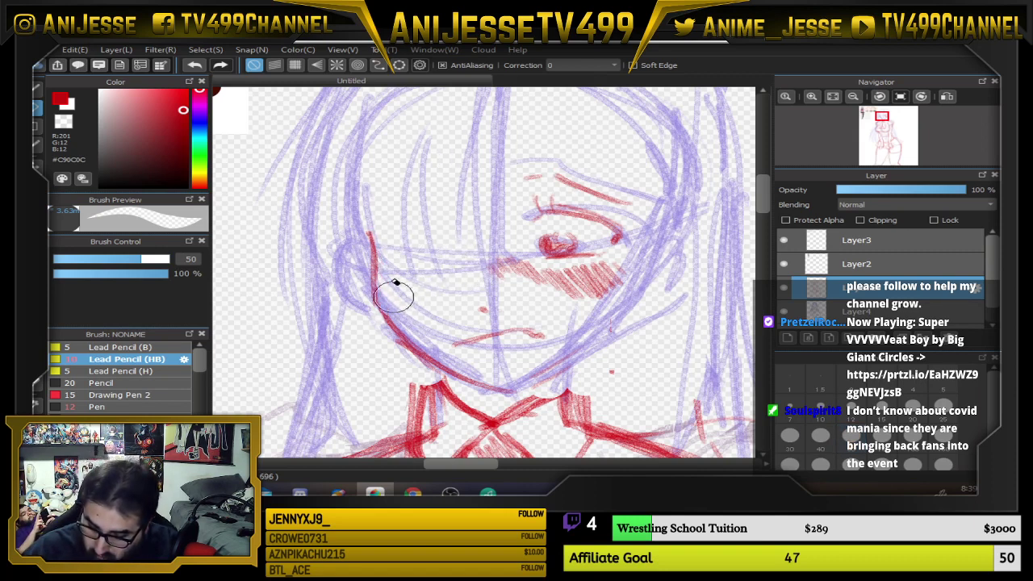
{"action": "key", "text": "b"}
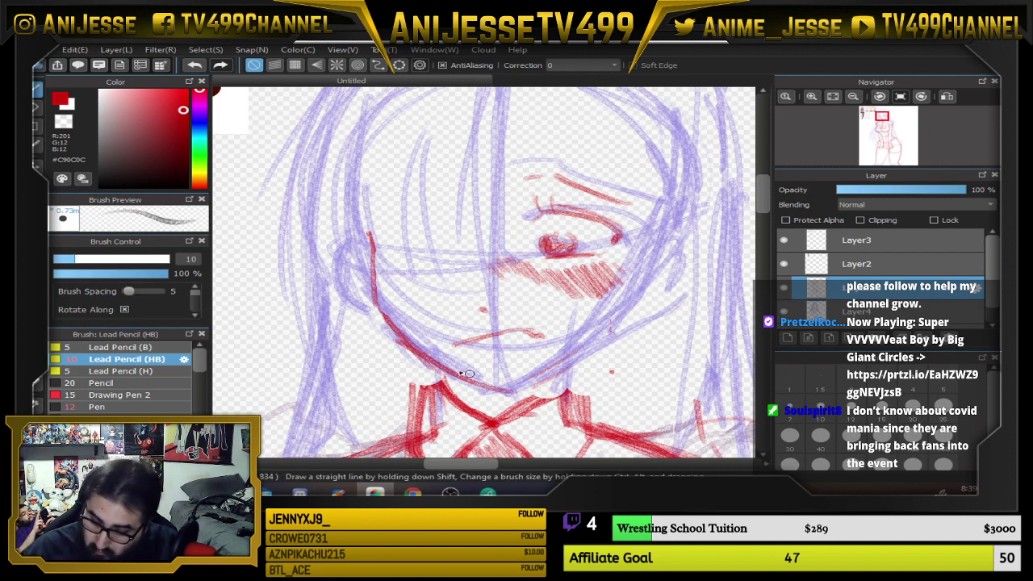
Finish the red jawline up the right side with the neck lines, and outline both ears
{"action": "mouse_move", "coordinate": [436, 362]}
{"action": "left_mouse_down"}
{"action": "mouse_move", "coordinate": [434, 390]}
{"action": "mouse_move", "coordinate": [558, 397]}
{"action": "mouse_move", "coordinate": [555, 373]}
{"action": "mouse_move", "coordinate": [520, 386]}
{"action": "mouse_move", "coordinate": [588, 347]}
{"action": "mouse_move", "coordinate": [664, 248]}
{"action": "mouse_move", "coordinate": [683, 287]}
{"action": "mouse_move", "coordinate": [647, 316]}
{"action": "left_mouse_up"}
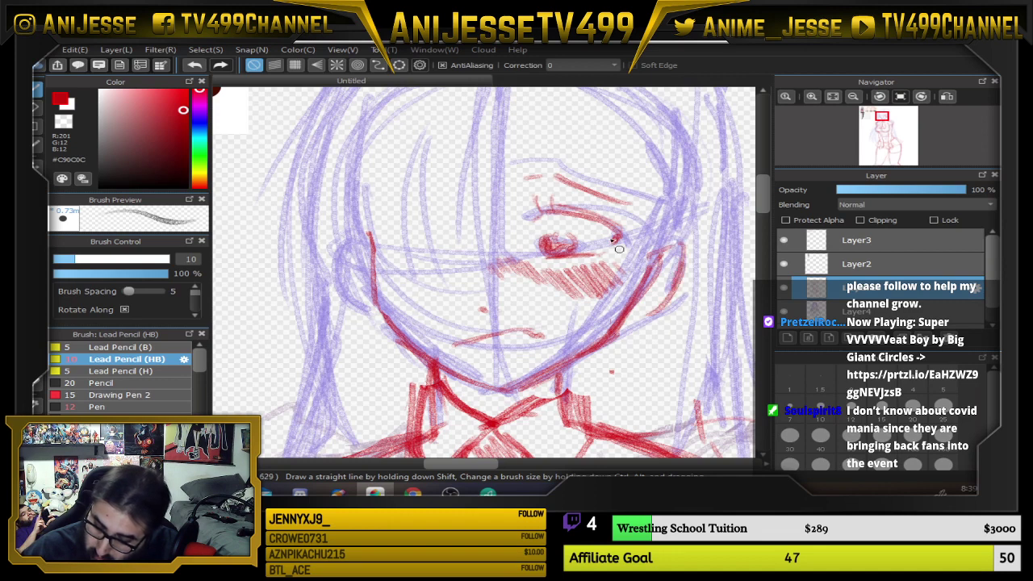
{"action": "mouse_move", "coordinate": [361, 254]}
{"action": "left_mouse_down"}
{"action": "mouse_move", "coordinate": [369, 258]}
{"action": "mouse_move", "coordinate": [349, 294]}
{"action": "mouse_move", "coordinate": [377, 318]}
{"action": "mouse_move", "coordinate": [348, 261]}
{"action": "mouse_move", "coordinate": [377, 316]}
{"action": "mouse_move", "coordinate": [576, 315]}
{"action": "left_mouse_up"}
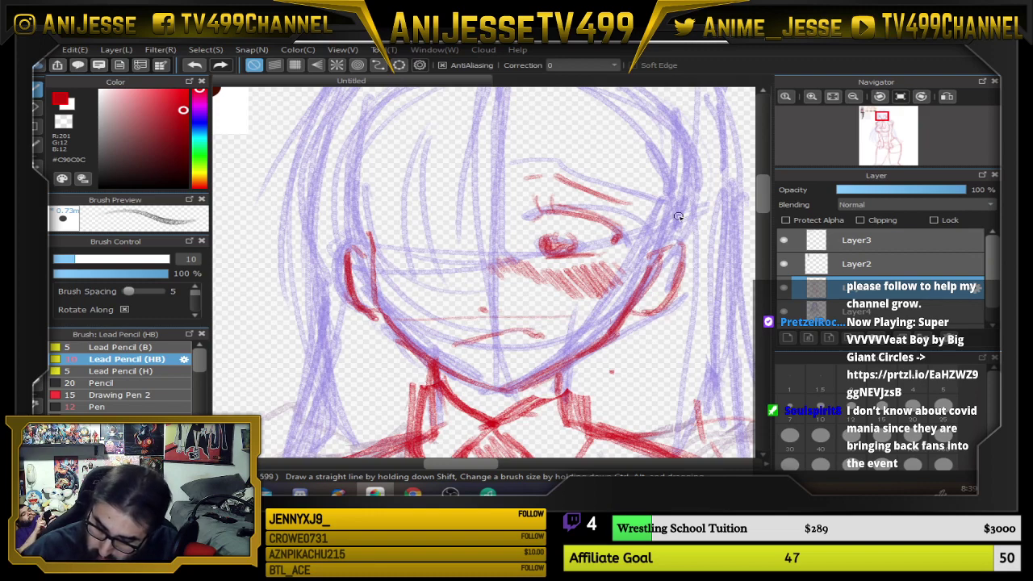
Examine how the hair frames the reference character's face and compare it with the sketched head
{"action": "scroll", "coordinate": [680, 217], "scroll_direction": "down", "scroll_amount": 3}
{"action": "left_click_drag", "start_coordinate": [679, 217], "coordinate": [444, 256]}
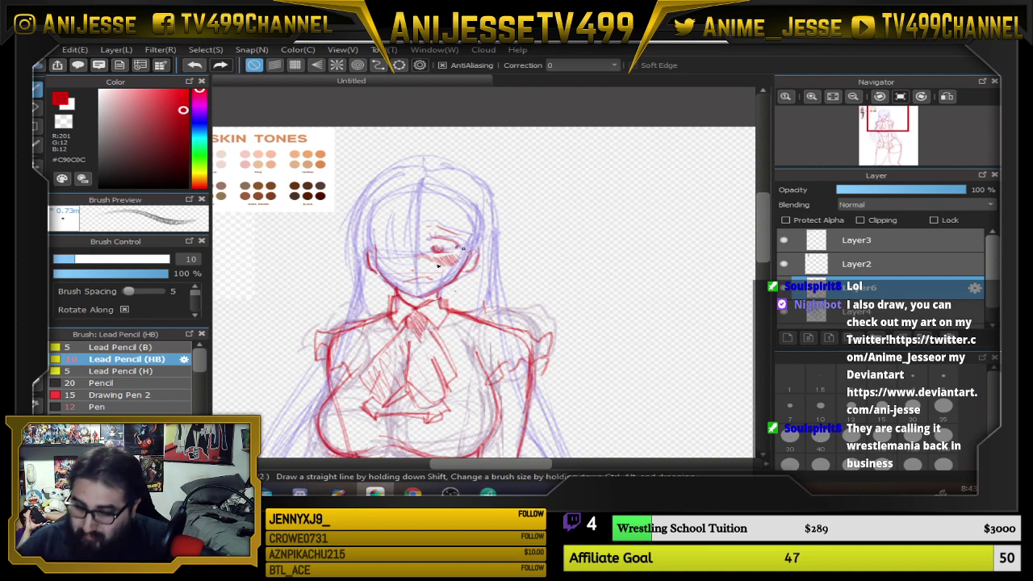
{"action": "scroll", "coordinate": [414, 260], "scroll_direction": "up", "scroll_amount": 2}
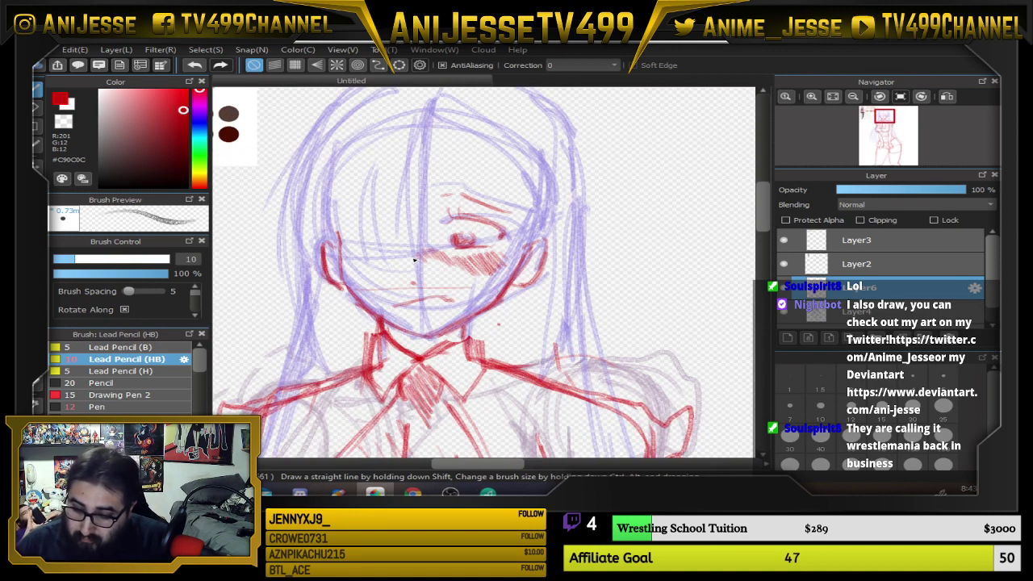
{"action": "scroll", "coordinate": [295, 149], "scroll_direction": "down", "scroll_amount": 3}
{"action": "left_click_drag", "start_coordinate": [272, 164], "coordinate": [568, 272]}
{"action": "scroll", "coordinate": [422, 233], "scroll_direction": "up", "scroll_amount": 6}
{"action": "left_click_drag", "start_coordinate": [504, 209], "coordinate": [335, 323]}
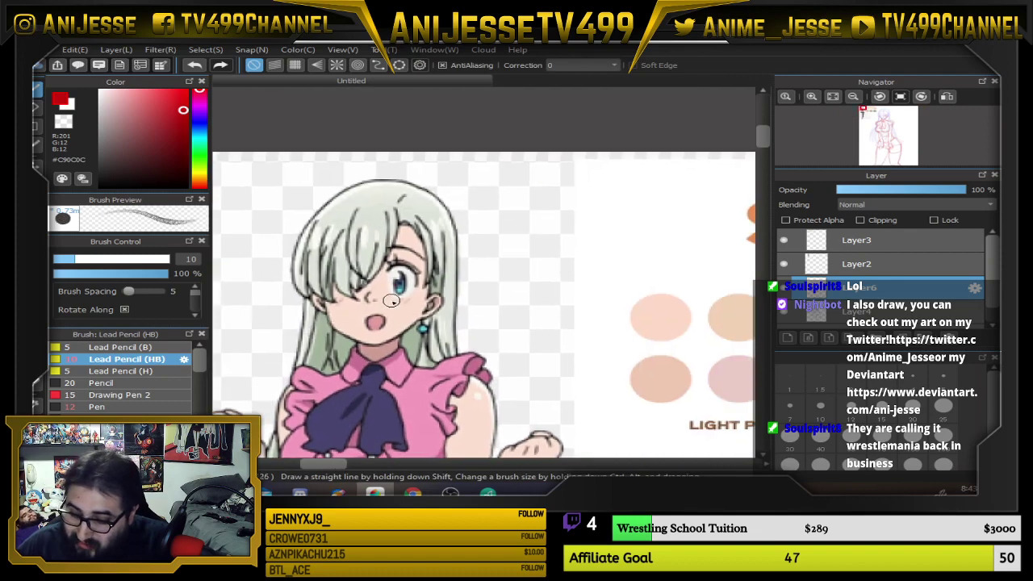
{"action": "scroll", "coordinate": [392, 301], "scroll_direction": "down", "scroll_amount": 5}
{"action": "left_click_drag", "start_coordinate": [543, 324], "coordinate": [344, 161]}
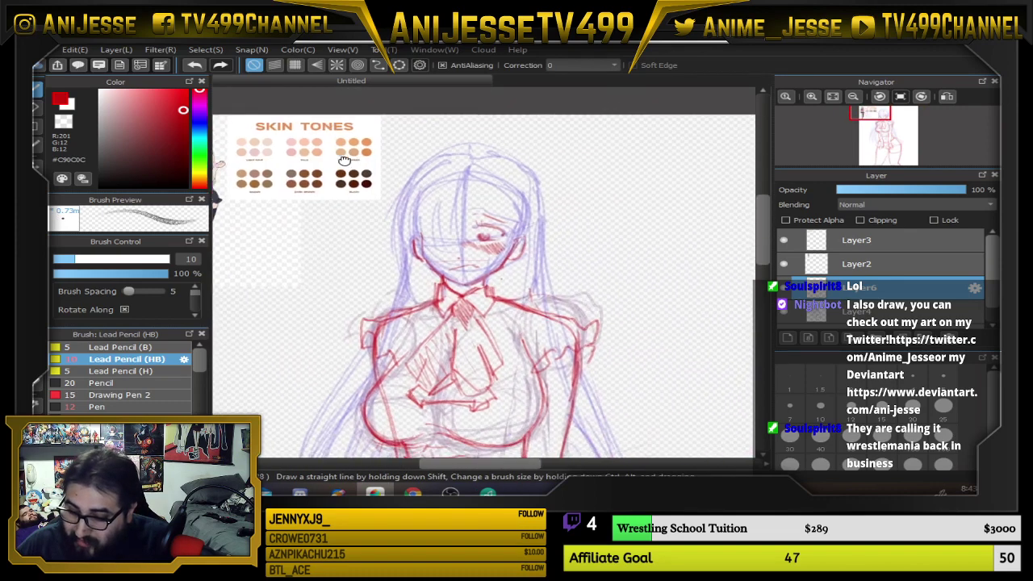
Draw the red hairline curving from the parting around the right side of the forehead, with strands above the right-hand ear
{"action": "scroll", "coordinate": [486, 200], "scroll_direction": "up", "scroll_amount": 3}
{"action": "mouse_move", "coordinate": [430, 113]}
{"action": "left_mouse_down"}
{"action": "mouse_move", "coordinate": [509, 143]}
{"action": "mouse_move", "coordinate": [549, 191]}
{"action": "mouse_move", "coordinate": [562, 247]}
{"action": "mouse_move", "coordinate": [549, 320]}
{"action": "mouse_move", "coordinate": [555, 214]}
{"action": "mouse_move", "coordinate": [515, 141]}
{"action": "mouse_move", "coordinate": [423, 125]}
{"action": "left_mouse_up"}
{"action": "mouse_move", "coordinate": [423, 125]}
{"action": "left_mouse_down"}
{"action": "mouse_move", "coordinate": [565, 247]}
{"action": "mouse_move", "coordinate": [544, 328]}
{"action": "left_mouse_up"}
{"action": "mouse_move", "coordinate": [592, 207]}
{"action": "left_mouse_down"}
{"action": "mouse_move", "coordinate": [556, 320]}
{"action": "mouse_move", "coordinate": [566, 305]}
{"action": "left_mouse_up"}
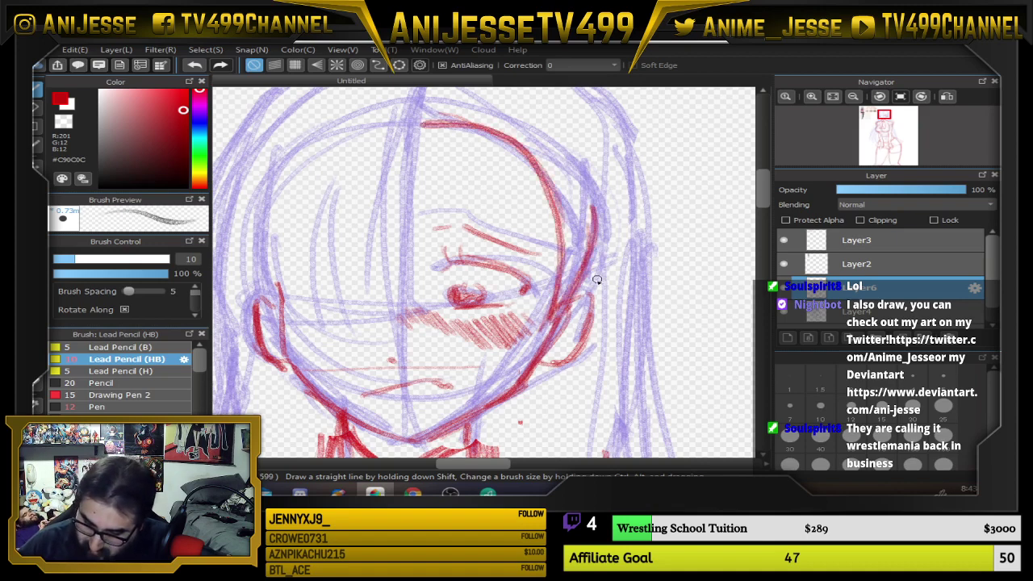
{"action": "left_click_drag", "start_coordinate": [610, 235], "coordinate": [593, 292]}
Draw a round drop earring below the right-hand ear in red, following the reference
{"action": "mouse_move", "coordinate": [226, 313]}
{"action": "left_mouse_down"}
{"action": "mouse_move", "coordinate": [376, 260]}
{"action": "mouse_move", "coordinate": [652, 345]}
{"action": "left_mouse_up"}
{"action": "scroll", "coordinate": [583, 306], "scroll_direction": "down", "scroll_amount": 3}
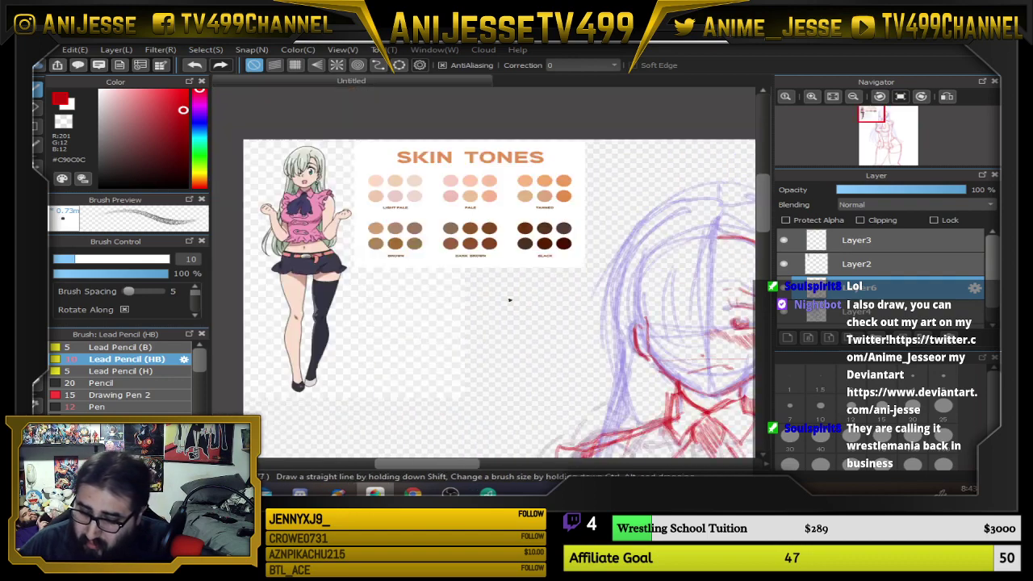
{"action": "scroll", "coordinate": [302, 153], "scroll_direction": "up", "scroll_amount": 5}
{"action": "scroll", "coordinate": [341, 125], "scroll_direction": "up", "scroll_amount": 2}
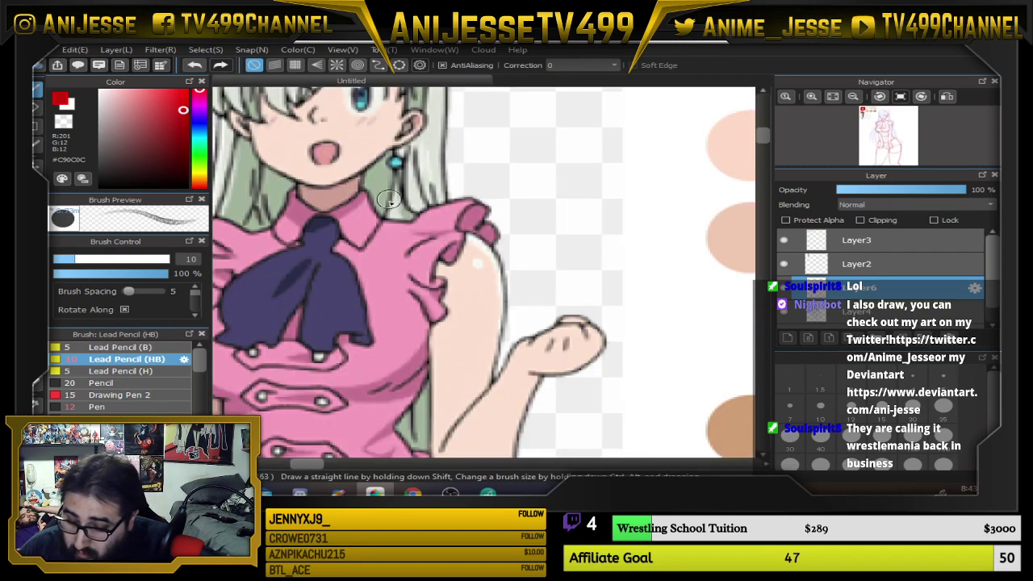
{"action": "scroll", "coordinate": [391, 199], "scroll_direction": "down", "scroll_amount": 7}
{"action": "left_click_drag", "start_coordinate": [646, 276], "coordinate": [509, 256]}
{"action": "scroll", "coordinate": [509, 255], "scroll_direction": "up", "scroll_amount": 5}
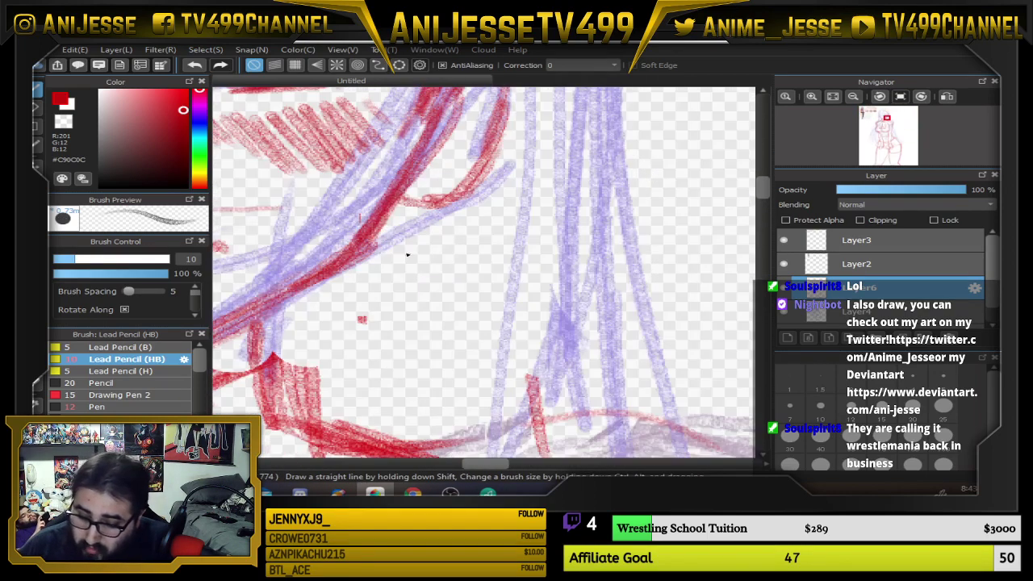
{"action": "mouse_move", "coordinate": [418, 248]}
{"action": "left_mouse_down"}
{"action": "mouse_move", "coordinate": [455, 242]}
{"action": "mouse_move", "coordinate": [439, 256]}
{"action": "mouse_move", "coordinate": [428, 212]}
{"action": "mouse_move", "coordinate": [440, 197]}
{"action": "mouse_move", "coordinate": [421, 233]}
{"action": "mouse_move", "coordinate": [421, 279]}
{"action": "mouse_move", "coordinate": [431, 196]}
{"action": "mouse_move", "coordinate": [423, 227]}
{"action": "mouse_move", "coordinate": [411, 225]}
{"action": "mouse_move", "coordinate": [441, 258]}
{"action": "mouse_move", "coordinate": [395, 263]}
{"action": "mouse_move", "coordinate": [422, 255]}
{"action": "mouse_move", "coordinate": [419, 267]}
{"action": "mouse_move", "coordinate": [419, 246]}
{"action": "mouse_move", "coordinate": [438, 261]}
{"action": "mouse_move", "coordinate": [467, 229]}
{"action": "mouse_move", "coordinate": [503, 268]}
{"action": "left_mouse_up"}
{"action": "scroll", "coordinate": [464, 225], "scroll_direction": "down", "scroll_amount": 5}
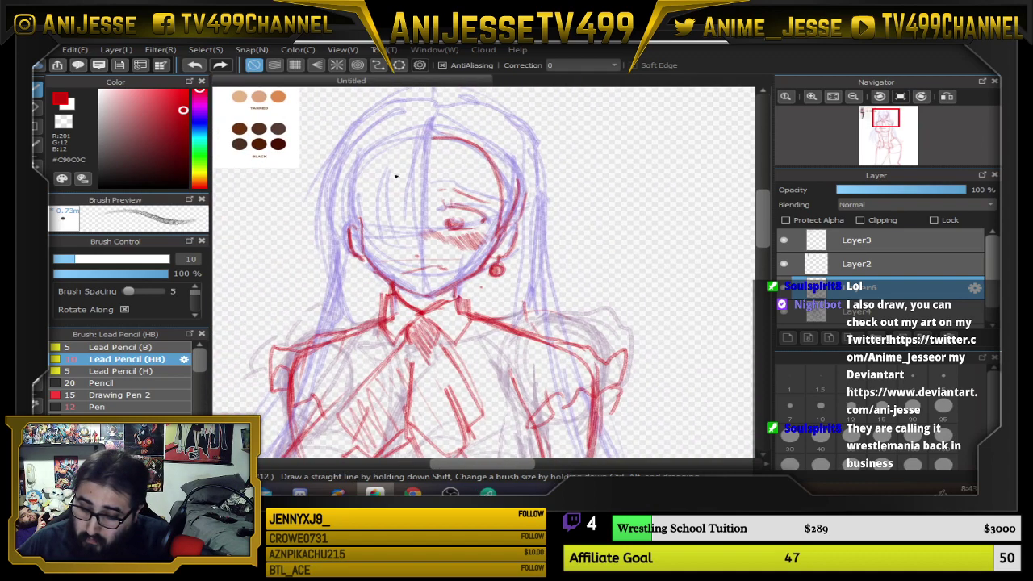
Sketch red hair strands down the right side of the face, running behind the ear and earring towards the shoulder
{"action": "left_click_drag", "start_coordinate": [417, 207], "coordinate": [466, 313]}
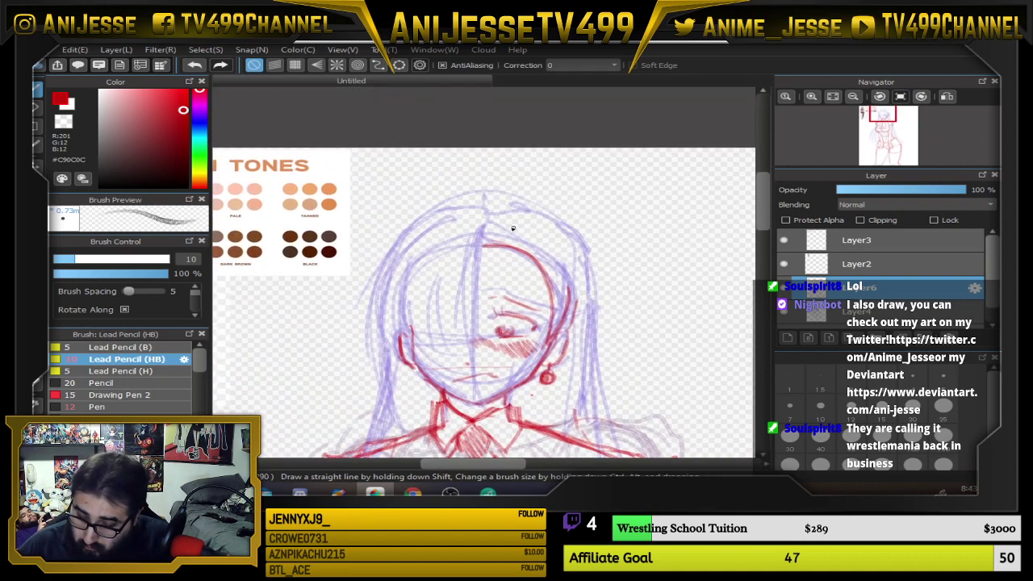
{"action": "mouse_move", "coordinate": [572, 313]}
{"action": "left_mouse_down"}
{"action": "mouse_move", "coordinate": [572, 351]}
{"action": "mouse_move", "coordinate": [549, 411]}
{"action": "left_mouse_up"}
{"action": "left_click_drag", "start_coordinate": [582, 325], "coordinate": [549, 418]}
{"action": "left_click_drag", "start_coordinate": [590, 385], "coordinate": [590, 278]}
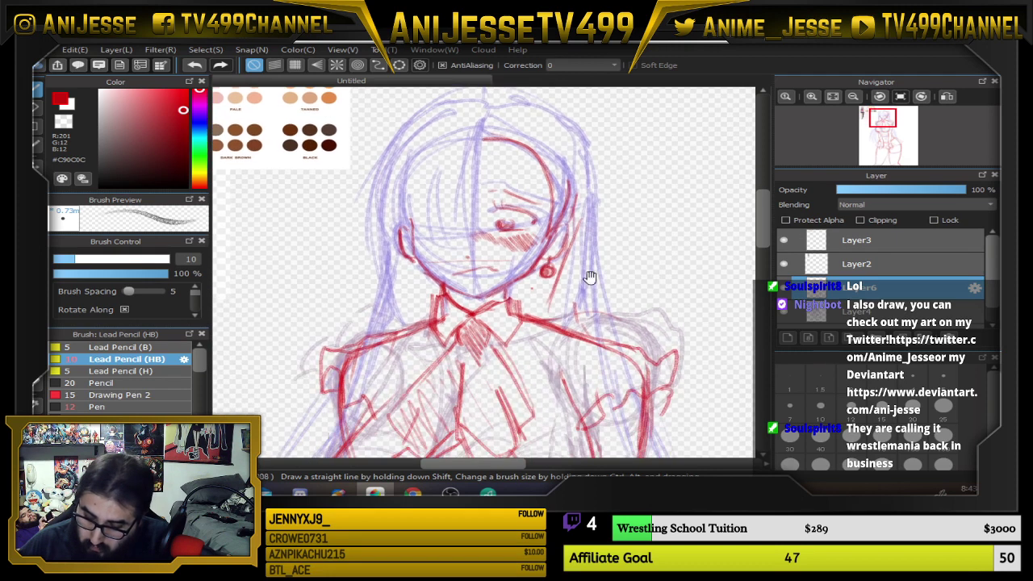
{"action": "mouse_move", "coordinate": [570, 132]}
{"action": "left_mouse_down"}
{"action": "mouse_move", "coordinate": [571, 252]}
{"action": "mouse_move", "coordinate": [571, 232]}
{"action": "mouse_move", "coordinate": [551, 323]}
{"action": "left_mouse_up"}
Draw the red fringe edge down from the parting and short strands beside the left-hand ear, following the reference
{"action": "left_click_drag", "start_coordinate": [312, 220], "coordinate": [529, 344]}
{"action": "scroll", "coordinate": [327, 210], "scroll_direction": "up", "scroll_amount": 2}
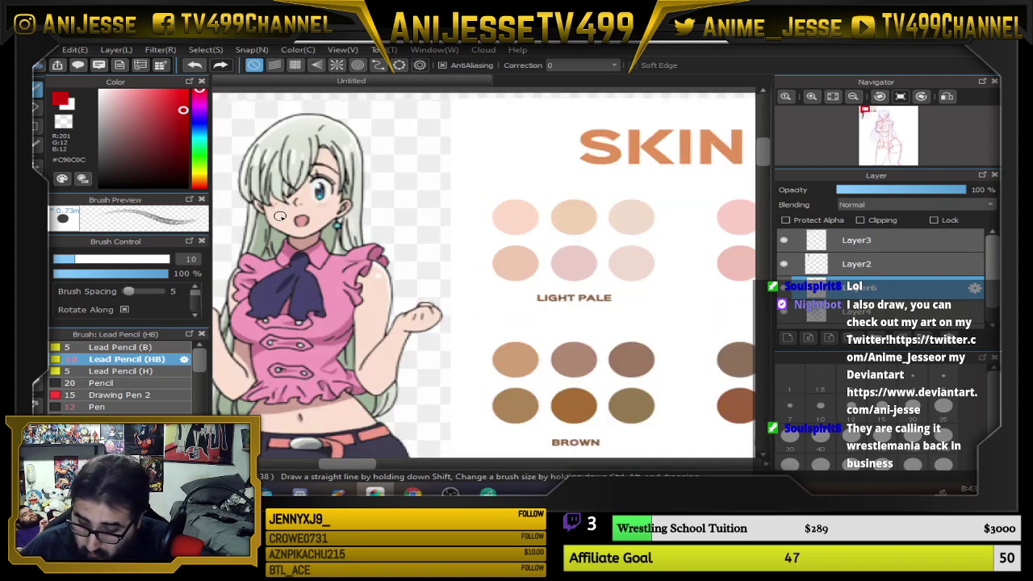
{"action": "scroll", "coordinate": [363, 254], "scroll_direction": "down", "scroll_amount": 3}
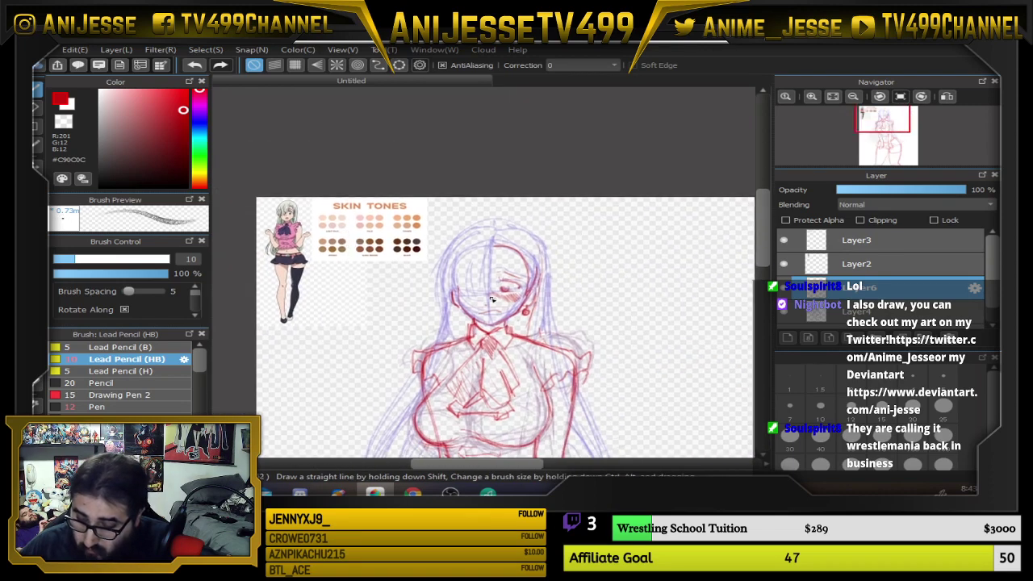
{"action": "scroll", "coordinate": [492, 299], "scroll_direction": "up", "scroll_amount": 2}
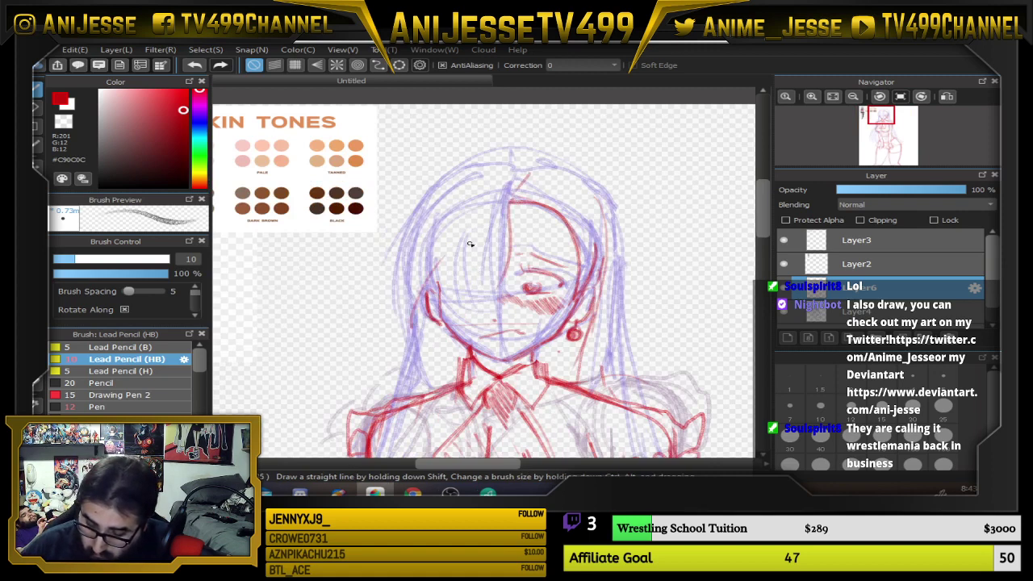
{"action": "mouse_move", "coordinate": [452, 315]}
{"action": "left_mouse_down"}
{"action": "mouse_move", "coordinate": [468, 268]}
{"action": "mouse_move", "coordinate": [460, 263]}
{"action": "mouse_move", "coordinate": [465, 320]}
{"action": "mouse_move", "coordinate": [469, 290]}
{"action": "left_mouse_up"}
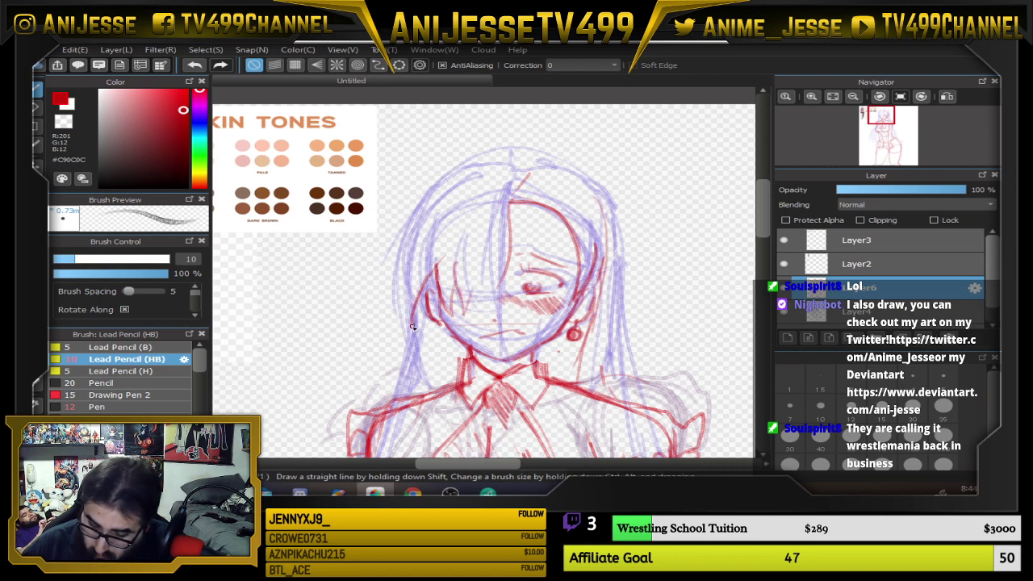
Trace the outer hair contour in red from the left side of the head up over the crown
{"action": "mouse_move", "coordinate": [414, 232]}
{"action": "left_mouse_down"}
{"action": "mouse_move", "coordinate": [408, 311]}
{"action": "mouse_move", "coordinate": [426, 207]}
{"action": "mouse_move", "coordinate": [410, 237]}
{"action": "mouse_move", "coordinate": [512, 155]}
{"action": "left_mouse_up"}
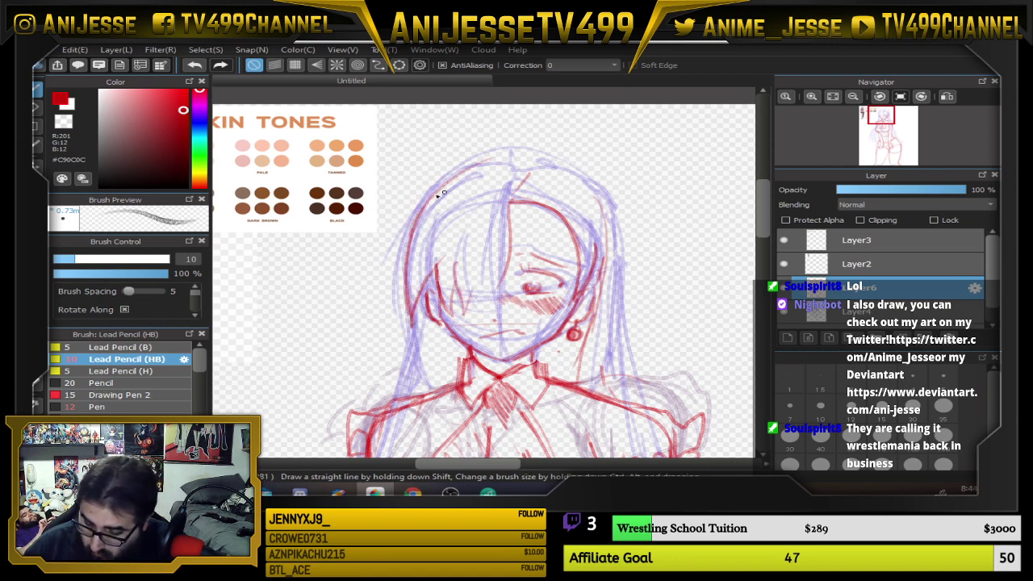
{"action": "mouse_move", "coordinate": [436, 197]}
{"action": "left_mouse_down"}
{"action": "mouse_move", "coordinate": [543, 163]}
{"action": "mouse_move", "coordinate": [505, 157]}
{"action": "left_mouse_up"}
{"action": "left_click_drag", "start_coordinate": [507, 158], "coordinate": [444, 202]}
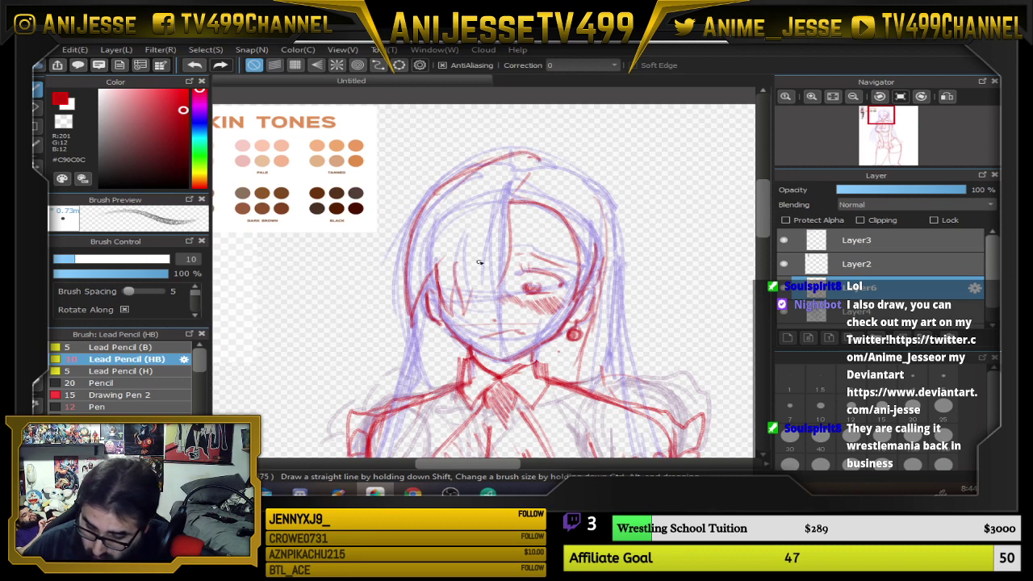
Add red fringe strands over the covered eye and curved strands across the upper left of the hair
{"action": "left_click_drag", "start_coordinate": [481, 260], "coordinate": [477, 315]}
{"action": "left_click_drag", "start_coordinate": [494, 278], "coordinate": [491, 316]}
{"action": "left_click_drag", "start_coordinate": [434, 243], "coordinate": [487, 182]}
{"action": "left_click_drag", "start_coordinate": [440, 236], "coordinate": [481, 189]}
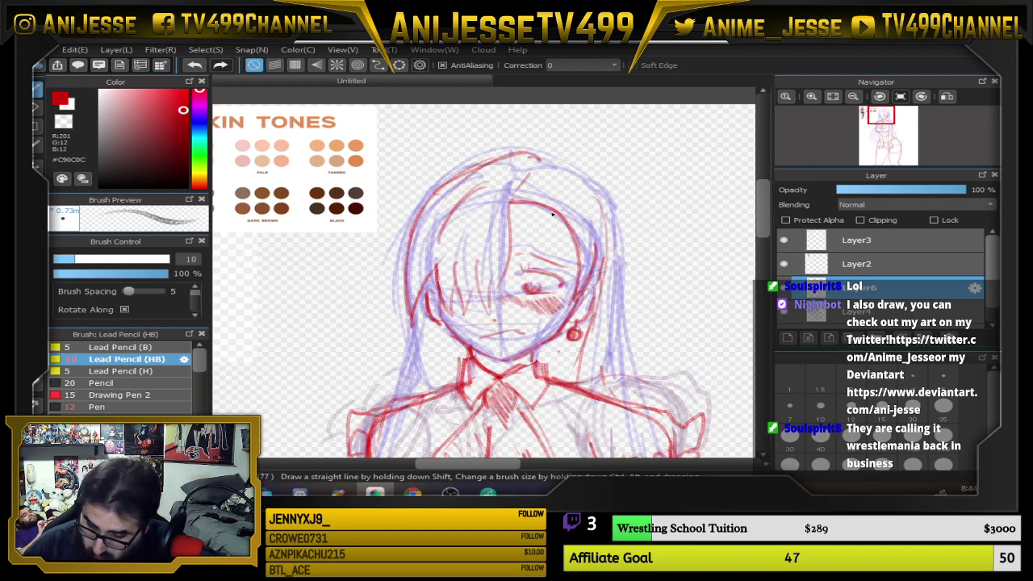
Trace the right-hand outer hair contour in red from the crown down, and add strands from the left-hand ear to the shoulder
{"action": "mouse_move", "coordinate": [548, 161]}
{"action": "left_mouse_down"}
{"action": "mouse_move", "coordinate": [598, 186]}
{"action": "mouse_move", "coordinate": [622, 236]}
{"action": "mouse_move", "coordinate": [609, 211]}
{"action": "mouse_move", "coordinate": [617, 290]}
{"action": "mouse_move", "coordinate": [619, 264]}
{"action": "mouse_move", "coordinate": [613, 364]}
{"action": "left_mouse_up"}
{"action": "left_click_drag", "start_coordinate": [615, 326], "coordinate": [611, 416]}
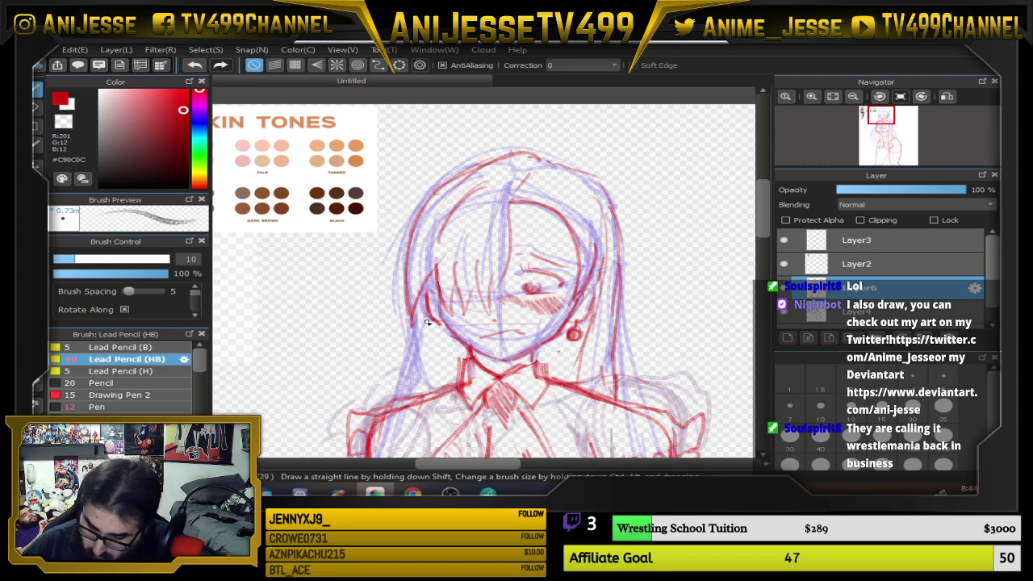
{"action": "mouse_move", "coordinate": [429, 322]}
{"action": "left_mouse_down"}
{"action": "mouse_move", "coordinate": [410, 405]}
{"action": "mouse_move", "coordinate": [425, 345]}
{"action": "mouse_move", "coordinate": [425, 392]}
{"action": "left_mouse_up"}
{"action": "left_click_drag", "start_coordinate": [544, 271], "coordinate": [569, 143]}
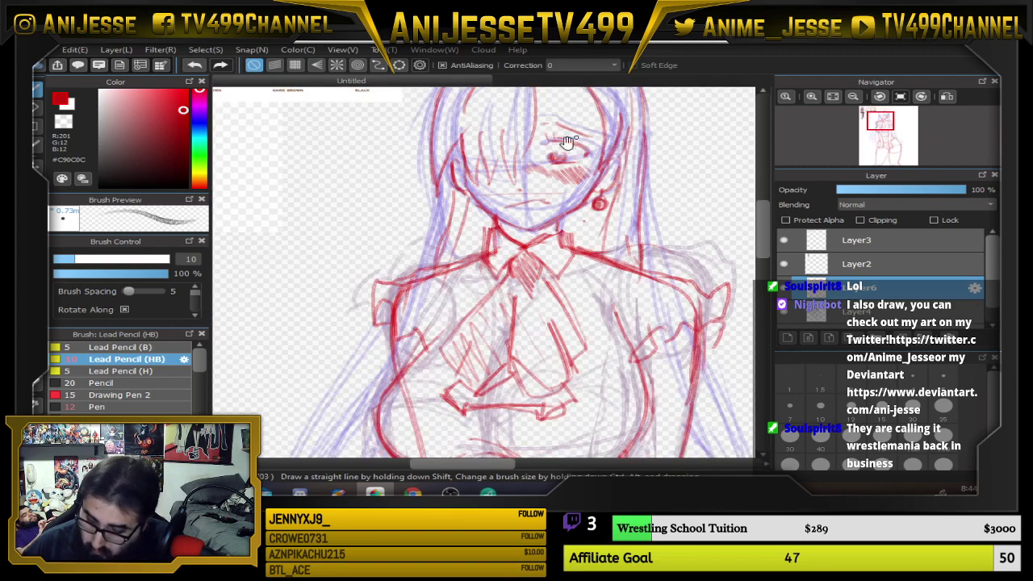
{"action": "left_click_drag", "start_coordinate": [457, 202], "coordinate": [416, 278]}
{"action": "left_click_drag", "start_coordinate": [508, 339], "coordinate": [588, 182]}
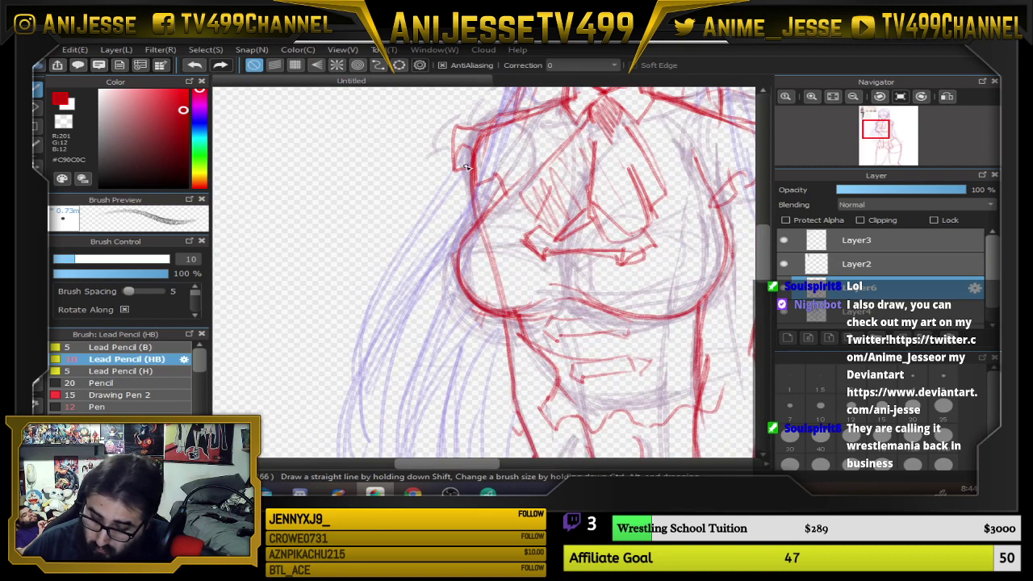
Draw the long outer strand of the left-hand hair in red from the sleeve down to a curved tip beside the torso
{"action": "mouse_move", "coordinate": [466, 167]}
{"action": "left_mouse_down"}
{"action": "mouse_move", "coordinate": [400, 264]}
{"action": "mouse_move", "coordinate": [355, 440]}
{"action": "left_mouse_up"}
{"action": "left_click_drag", "start_coordinate": [424, 347], "coordinate": [436, 274]}
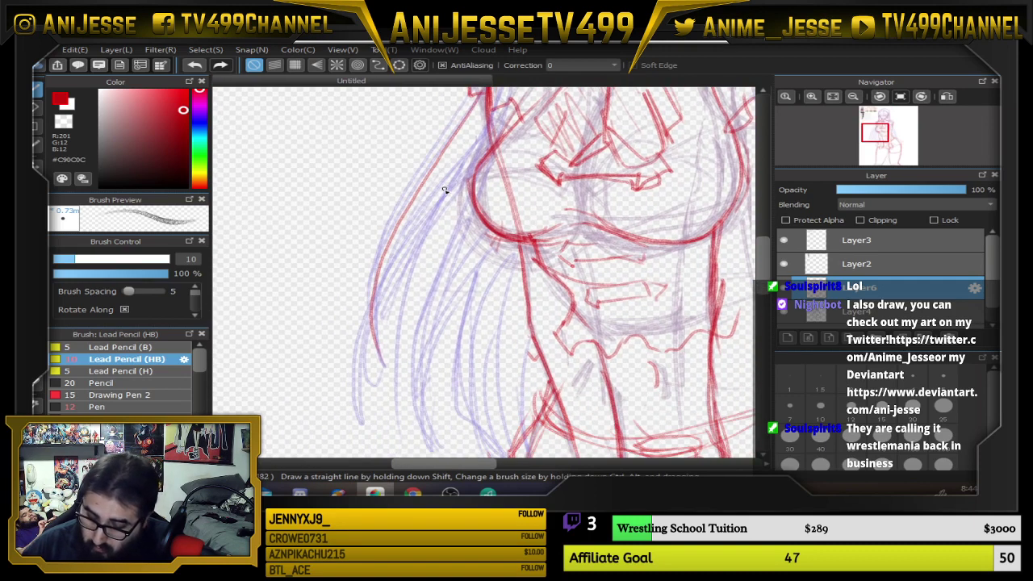
{"action": "mouse_move", "coordinate": [386, 364]}
{"action": "left_mouse_down"}
{"action": "mouse_move", "coordinate": [392, 299]}
{"action": "mouse_move", "coordinate": [419, 258]}
{"action": "left_mouse_up"}
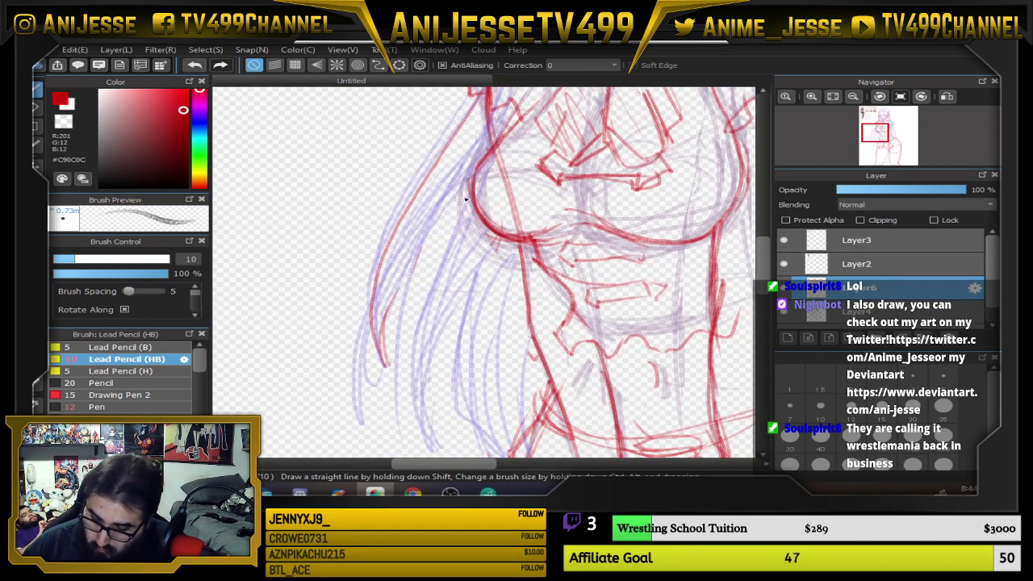
{"action": "mouse_move", "coordinate": [462, 153]}
{"action": "left_mouse_down"}
{"action": "mouse_move", "coordinate": [427, 247]}
{"action": "mouse_move", "coordinate": [389, 428]}
{"action": "left_mouse_up"}
{"action": "mouse_move", "coordinate": [456, 300]}
{"action": "left_mouse_down"}
{"action": "mouse_move", "coordinate": [487, 272]}
{"action": "mouse_move", "coordinate": [482, 233]}
{"action": "left_mouse_up"}
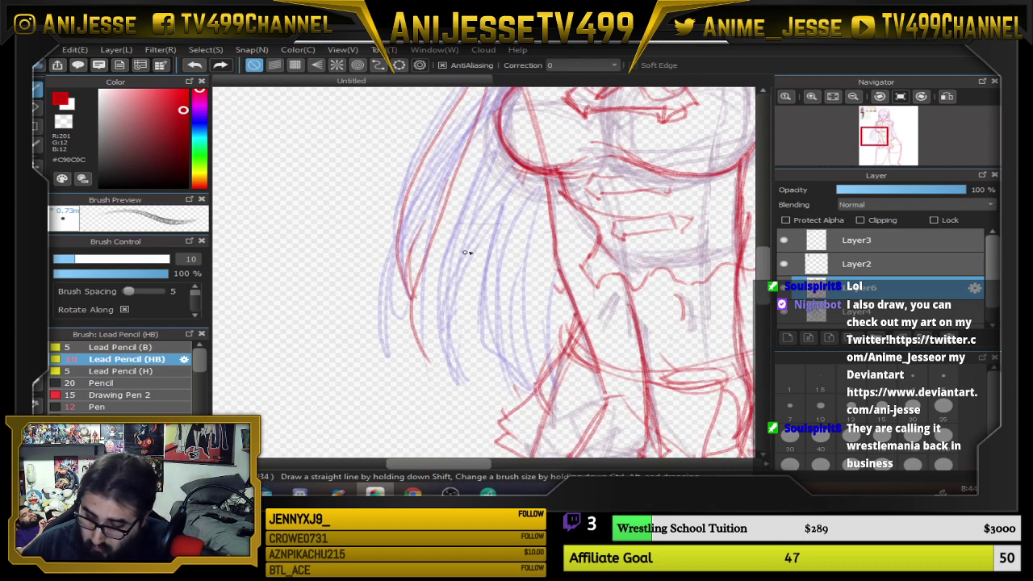
{"action": "key", "text": "ctrl+z"}
{"action": "scroll", "coordinate": [512, 257], "scroll_direction": "down", "scroll_amount": 1}
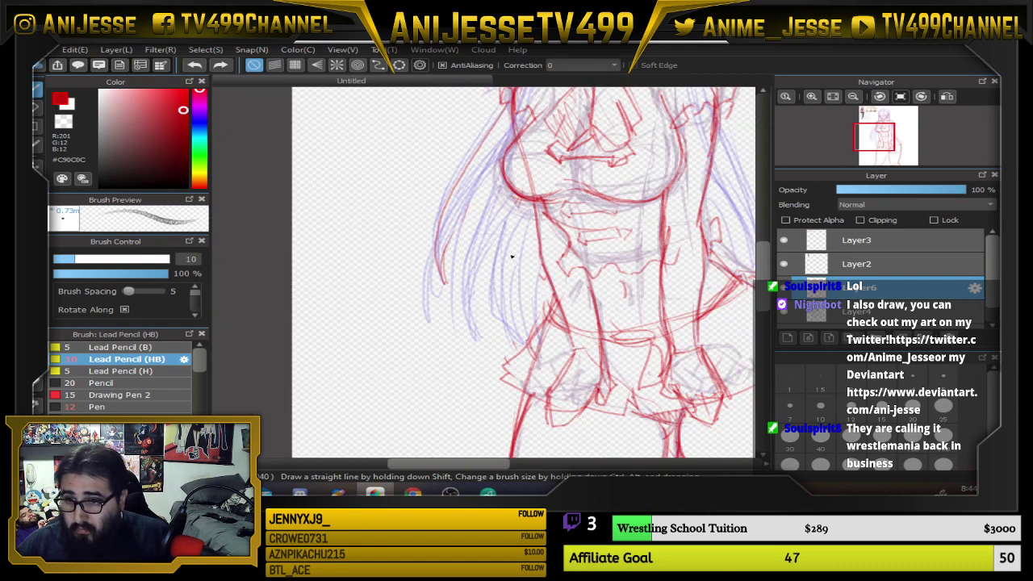
Add red inner strands to the left-hand hair beside the chest and waist, following the blue guides
{"action": "scroll", "coordinate": [512, 257], "scroll_direction": "down", "scroll_amount": 1}
{"action": "left_click_drag", "start_coordinate": [512, 252], "coordinate": [406, 364]}
{"action": "scroll", "coordinate": [369, 346], "scroll_direction": "up", "scroll_amount": 1}
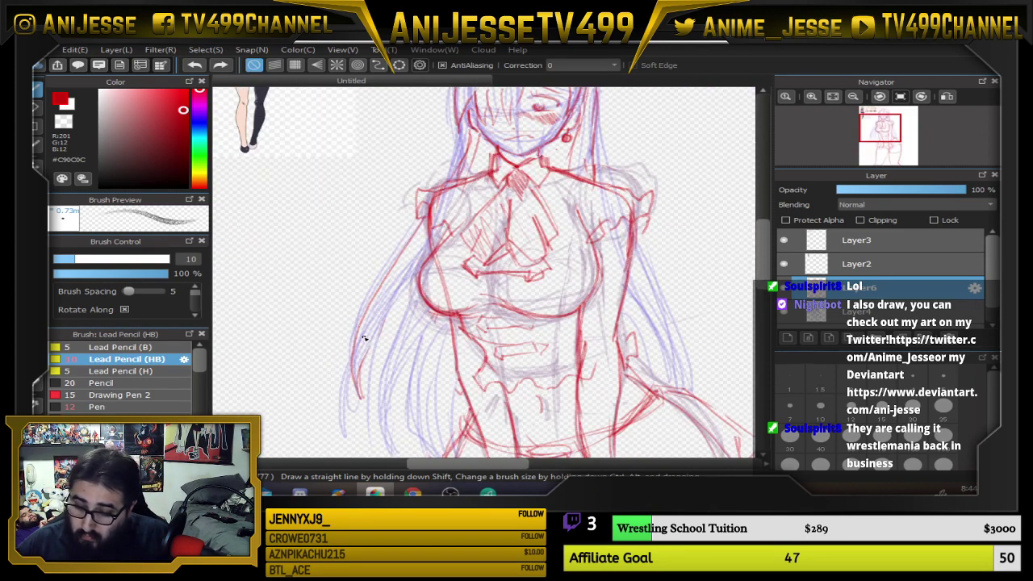
{"action": "mouse_move", "coordinate": [360, 389]}
{"action": "left_mouse_down"}
{"action": "mouse_move", "coordinate": [387, 303]}
{"action": "mouse_move", "coordinate": [413, 275]}
{"action": "mouse_move", "coordinate": [383, 361]}
{"action": "left_mouse_up"}
{"action": "left_click_drag", "start_coordinate": [445, 347], "coordinate": [457, 289]}
{"action": "mouse_move", "coordinate": [422, 218]}
{"action": "left_mouse_down"}
{"action": "mouse_move", "coordinate": [398, 301]}
{"action": "mouse_move", "coordinate": [413, 399]}
{"action": "left_mouse_up"}
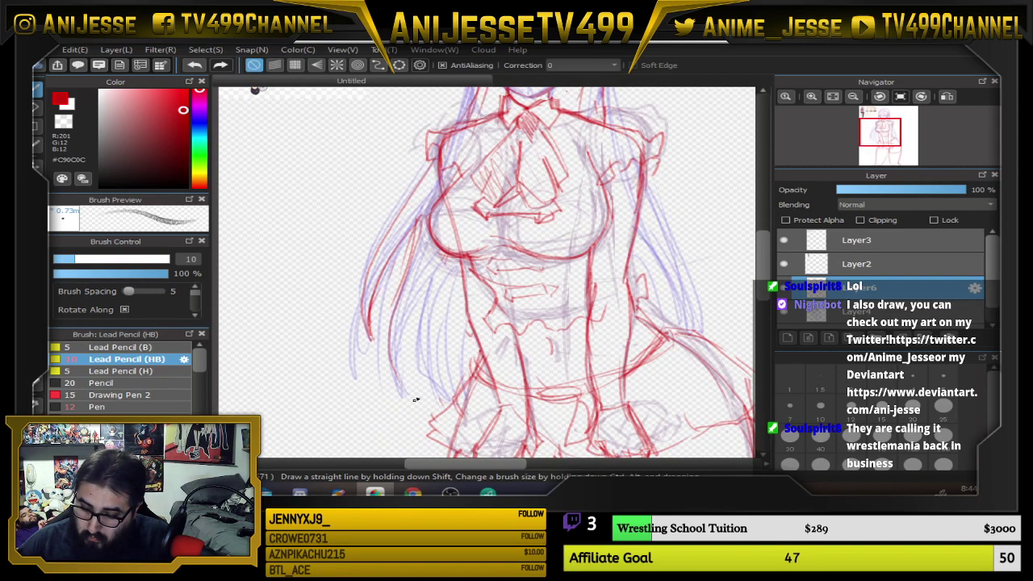
Fill the lower left-hand hair with red strands down to the skirt and extend its outer edge below the sleeve
{"action": "mouse_move", "coordinate": [398, 302]}
{"action": "left_mouse_down"}
{"action": "mouse_move", "coordinate": [429, 408]}
{"action": "mouse_move", "coordinate": [415, 365]}
{"action": "mouse_move", "coordinate": [416, 347]}
{"action": "mouse_move", "coordinate": [436, 393]}
{"action": "mouse_move", "coordinate": [426, 342]}
{"action": "left_mouse_up"}
{"action": "mouse_move", "coordinate": [441, 264]}
{"action": "left_mouse_down"}
{"action": "mouse_move", "coordinate": [425, 334]}
{"action": "mouse_move", "coordinate": [452, 392]}
{"action": "left_mouse_up"}
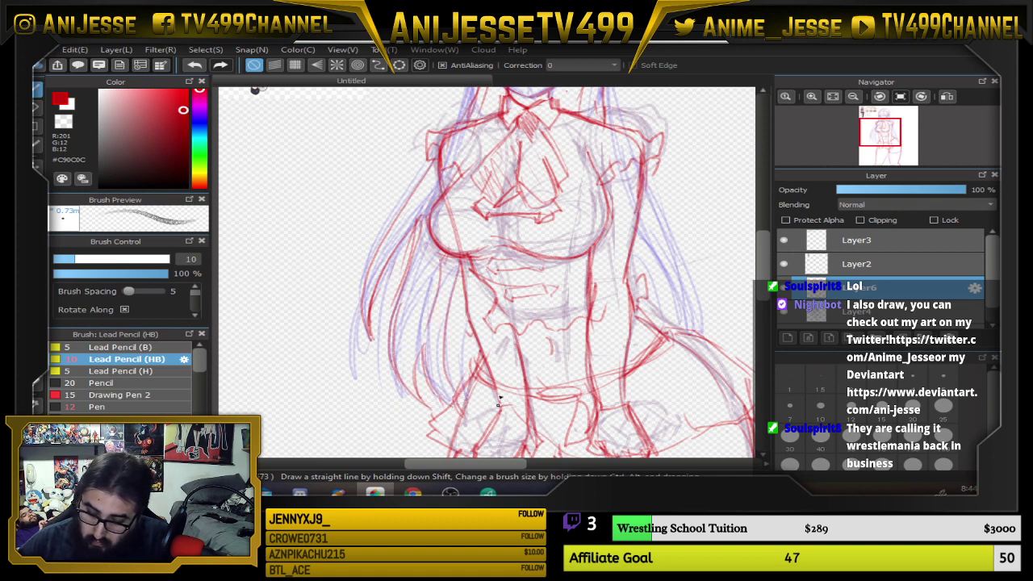
{"action": "left_click_drag", "start_coordinate": [415, 234], "coordinate": [383, 311]}
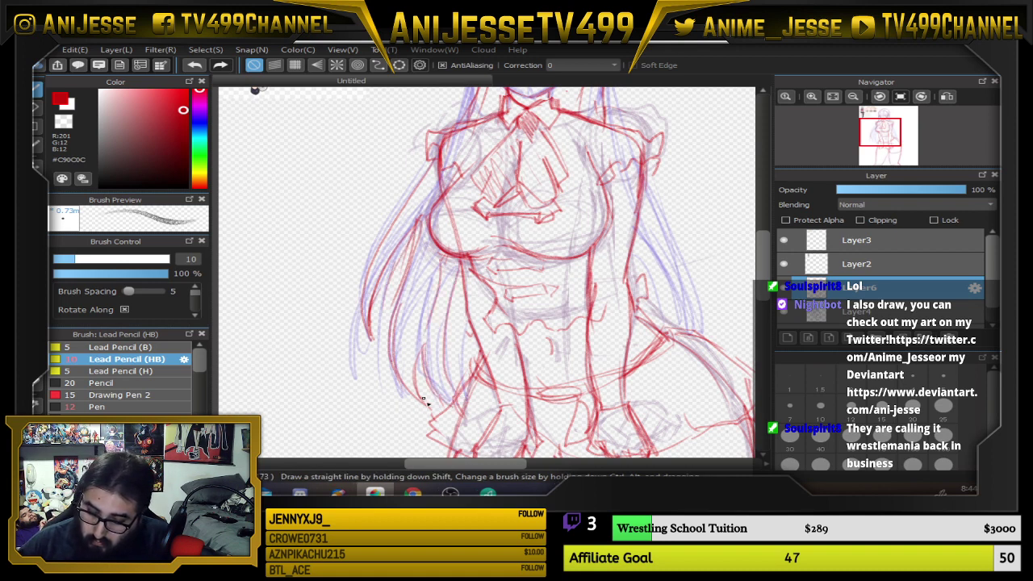
{"action": "left_click_drag", "start_coordinate": [424, 404], "coordinate": [408, 270]}
{"action": "mouse_move", "coordinate": [369, 338]}
{"action": "left_mouse_down"}
{"action": "mouse_move", "coordinate": [395, 248]}
{"action": "mouse_move", "coordinate": [420, 210]}
{"action": "left_mouse_up"}
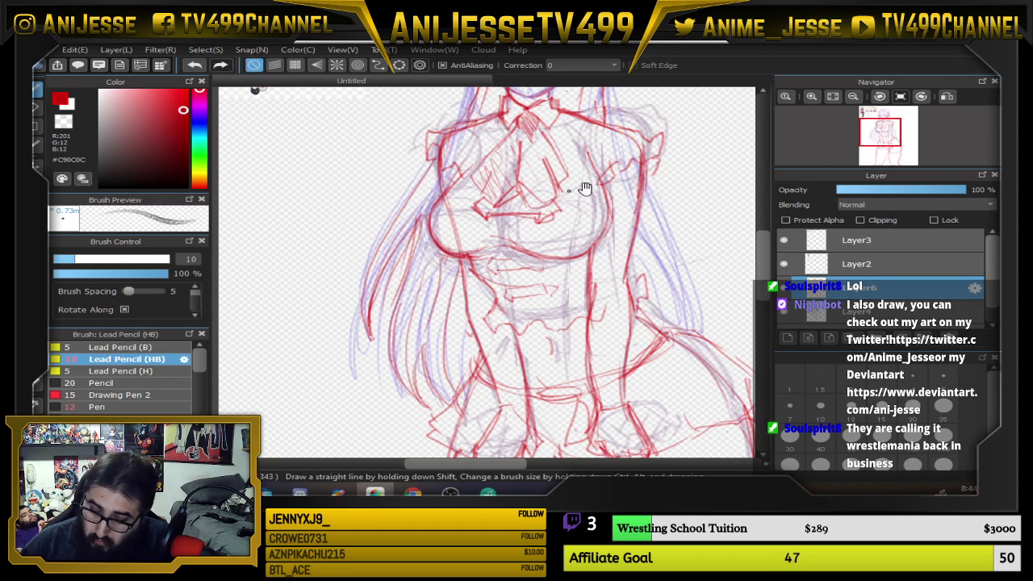
{"action": "left_click_drag", "start_coordinate": [585, 190], "coordinate": [527, 293]}
{"action": "mouse_move", "coordinate": [309, 422]}
{"action": "left_mouse_down"}
{"action": "mouse_move", "coordinate": [321, 347]}
{"action": "mouse_move", "coordinate": [386, 255]}
{"action": "left_mouse_up"}
{"action": "left_click_drag", "start_coordinate": [382, 260], "coordinate": [322, 322]}
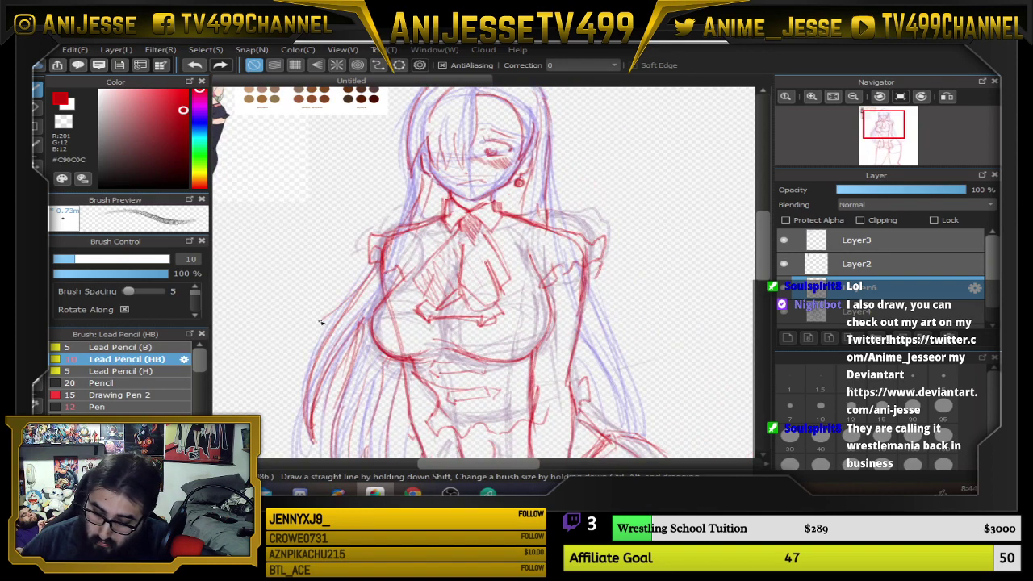
Trace the long right-hand hair in red, running behind the arm and down to the hip
{"action": "left_click_drag", "start_coordinate": [628, 261], "coordinate": [608, 216]}
{"action": "mouse_move", "coordinate": [562, 262]}
{"action": "left_mouse_down"}
{"action": "mouse_move", "coordinate": [609, 385]}
{"action": "mouse_move", "coordinate": [568, 286]}
{"action": "left_mouse_up"}
{"action": "mouse_move", "coordinate": [575, 321]}
{"action": "left_mouse_down"}
{"action": "mouse_move", "coordinate": [606, 389]}
{"action": "mouse_move", "coordinate": [581, 331]}
{"action": "left_mouse_up"}
{"action": "scroll", "coordinate": [560, 292], "scroll_direction": "down", "scroll_amount": 1}
{"action": "left_click_drag", "start_coordinate": [554, 268], "coordinate": [475, 164]}
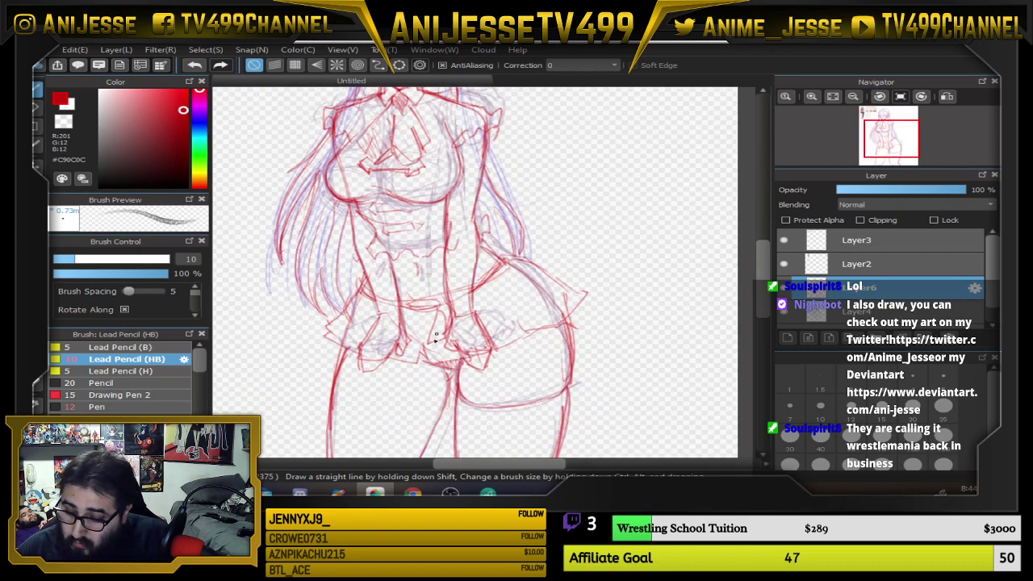
Hide the blue guide layer Layer4 to check the red sketch on its own
{"action": "scroll", "coordinate": [434, 344], "scroll_direction": "down", "scroll_amount": 2}
{"action": "left_click_drag", "start_coordinate": [474, 310], "coordinate": [474, 335]}
{"action": "scroll", "coordinate": [435, 219], "scroll_direction": "up", "scroll_amount": 2}
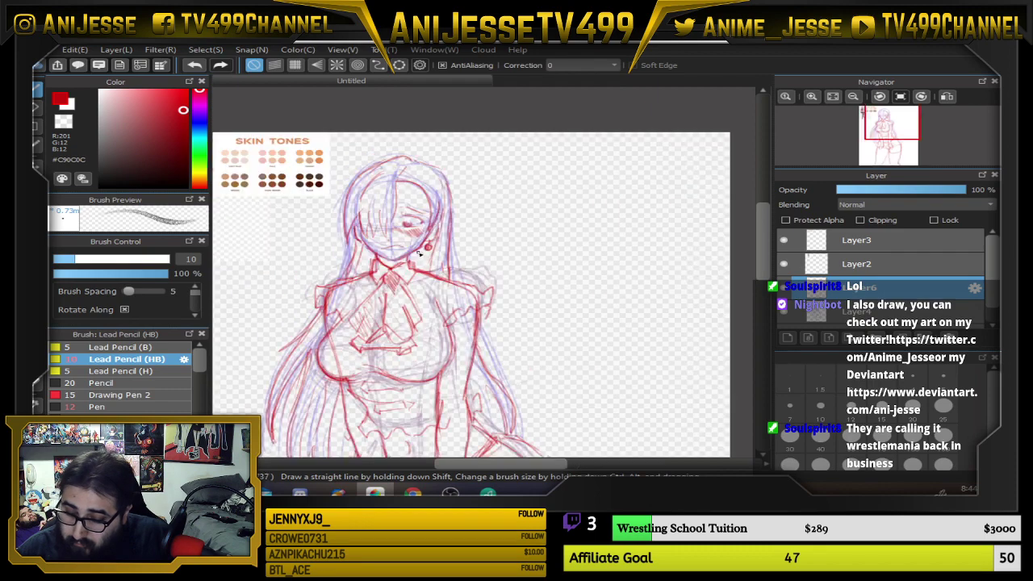
{"action": "scroll", "coordinate": [417, 262], "scroll_direction": "down", "scroll_amount": 4}
{"action": "left_click_drag", "start_coordinate": [433, 297], "coordinate": [439, 279]}
{"action": "scroll", "coordinate": [424, 275], "scroll_direction": "up", "scroll_amount": 1}
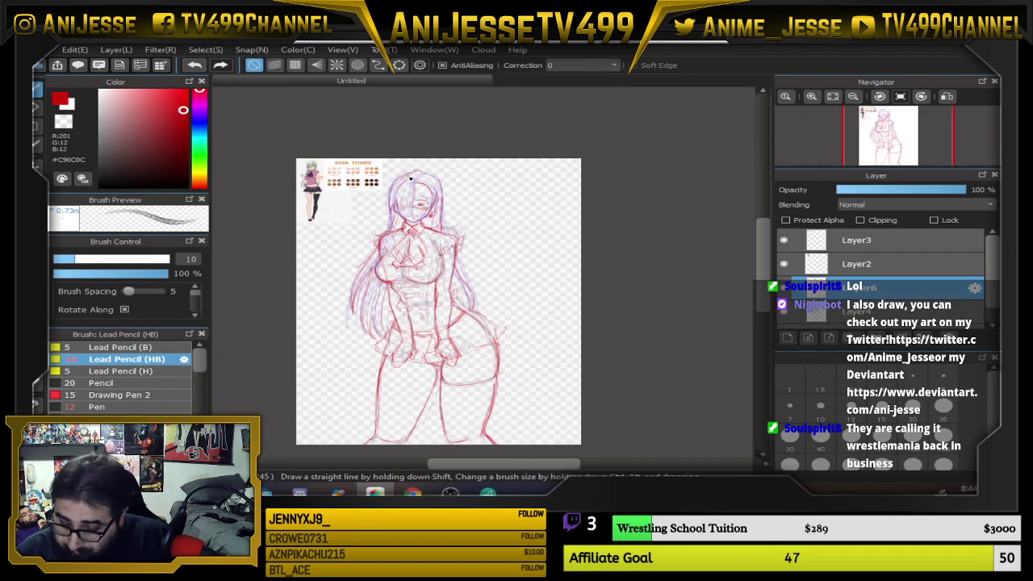
{"action": "scroll", "coordinate": [434, 275], "scroll_direction": "up", "scroll_amount": 1}
{"action": "left_click", "coordinate": [786, 313]}
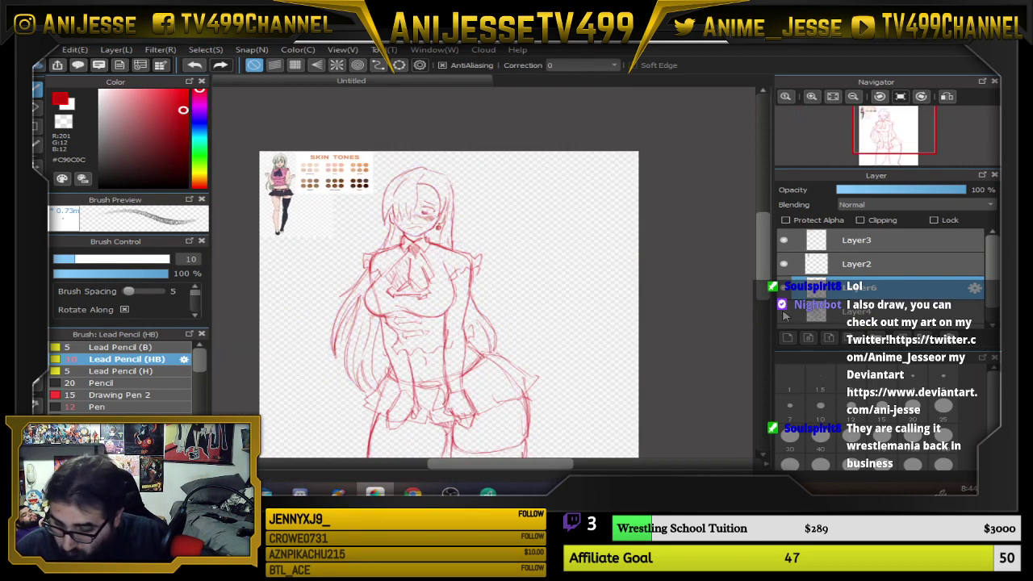
{"action": "left_click_drag", "start_coordinate": [456, 302], "coordinate": [453, 299]}
{"action": "scroll", "coordinate": [454, 300], "scroll_direction": "up", "scroll_amount": 1}
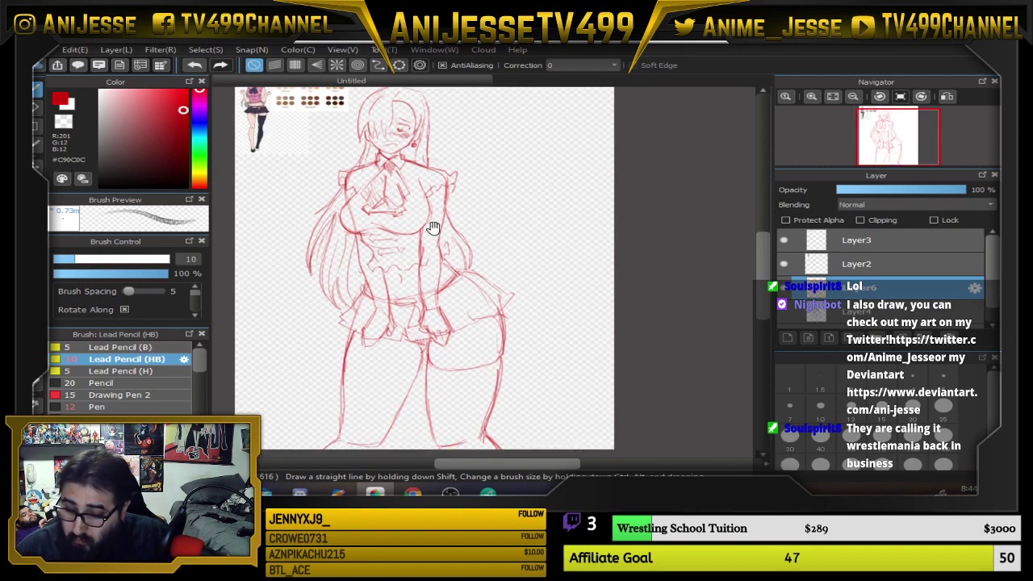
Add short red strokes along the shoulders beside the collar
{"action": "scroll", "coordinate": [418, 184], "scroll_direction": "up", "scroll_amount": 1}
{"action": "mouse_move", "coordinate": [389, 132]}
{"action": "left_mouse_down"}
{"action": "mouse_move", "coordinate": [448, 145]}
{"action": "mouse_move", "coordinate": [468, 212]}
{"action": "mouse_move", "coordinate": [407, 136]}
{"action": "left_mouse_up"}
{"action": "left_click_drag", "start_coordinate": [312, 139], "coordinate": [281, 155]}
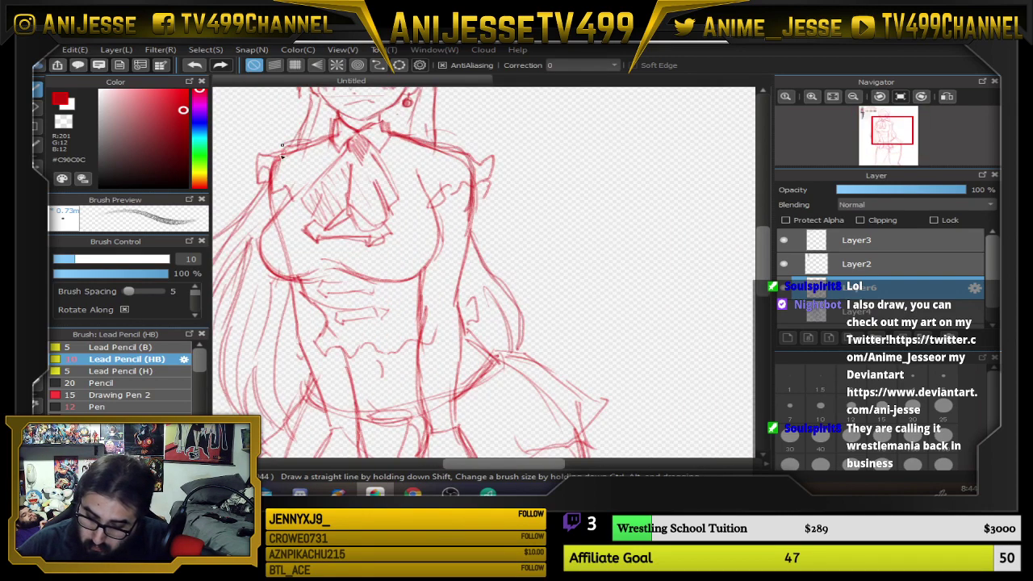
{"action": "mouse_move", "coordinate": [500, 145]}
{"action": "left_mouse_down"}
{"action": "mouse_move", "coordinate": [498, 208]}
{"action": "mouse_move", "coordinate": [525, 305]}
{"action": "mouse_move", "coordinate": [515, 324]}
{"action": "left_mouse_up"}
Erase the mouth with a size 50 eraser and redraw it as a wavy frown with the Lead Pencil (HB)
{"action": "scroll", "coordinate": [432, 301], "scroll_direction": "up", "scroll_amount": 2}
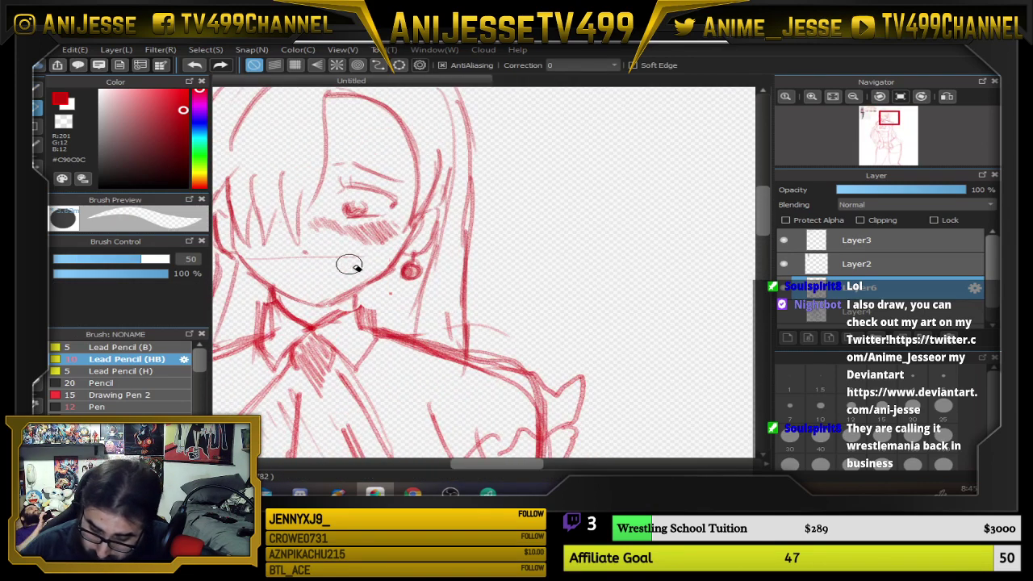
{"action": "left_click_drag", "start_coordinate": [284, 274], "coordinate": [347, 279]}
{"action": "scroll", "coordinate": [435, 266], "scroll_direction": "down", "scroll_amount": 2}
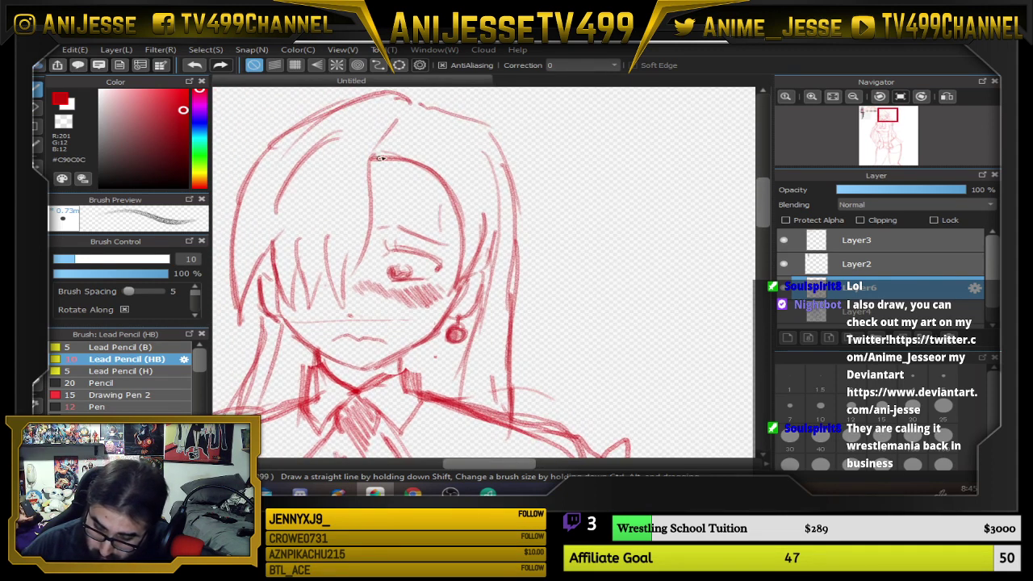
Try new fringe strokes from the parting down towards the cheek and undo them
{"action": "mouse_move", "coordinate": [379, 158]}
{"action": "left_mouse_down"}
{"action": "mouse_move", "coordinate": [376, 225]}
{"action": "mouse_move", "coordinate": [338, 286]}
{"action": "left_mouse_up"}
{"action": "mouse_move", "coordinate": [370, 236]}
{"action": "left_mouse_down"}
{"action": "mouse_move", "coordinate": [344, 305]}
{"action": "mouse_move", "coordinate": [330, 220]}
{"action": "mouse_move", "coordinate": [363, 287]}
{"action": "mouse_move", "coordinate": [352, 261]}
{"action": "left_mouse_up"}
{"action": "key", "text": "ctrl+z"}
{"action": "key", "text": "ctrl+z"}
{"action": "left_click_drag", "start_coordinate": [398, 332], "coordinate": [553, 317]}
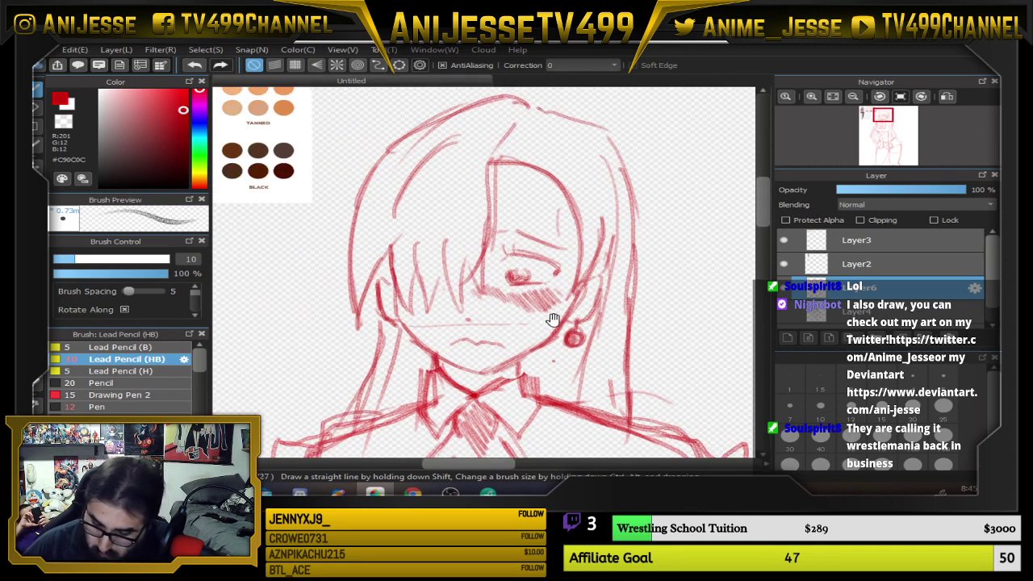
Check the reference character's fringe and redraw the red fringe strands sweeping from the parting over the covered eye
{"action": "scroll", "coordinate": [553, 317], "scroll_direction": "down", "scroll_amount": 3}
{"action": "scroll", "coordinate": [275, 230], "scroll_direction": "up", "scroll_amount": 5}
{"action": "scroll", "coordinate": [275, 229], "scroll_direction": "up", "scroll_amount": 2}
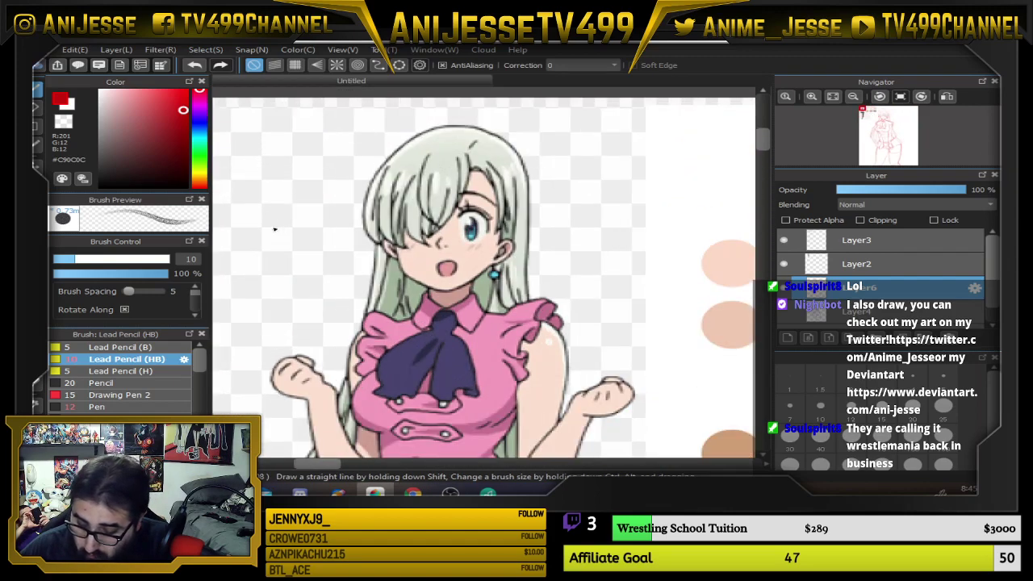
{"action": "scroll", "coordinate": [274, 229], "scroll_direction": "down", "scroll_amount": 5}
{"action": "scroll", "coordinate": [515, 256], "scroll_direction": "up", "scroll_amount": 5}
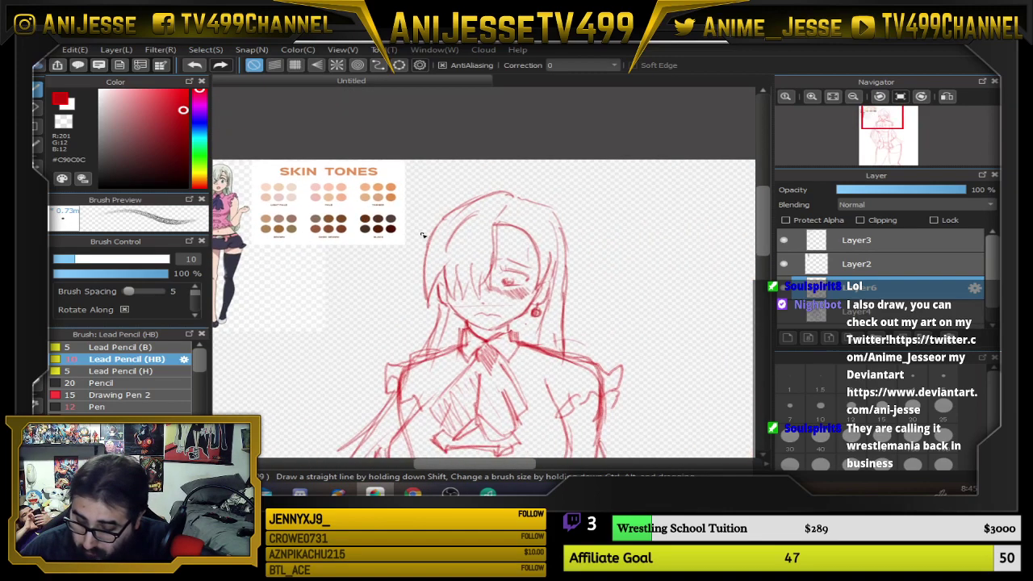
{"action": "key", "text": "ctrl+z"}
{"action": "mouse_move", "coordinate": [563, 226]}
{"action": "left_mouse_down"}
{"action": "mouse_move", "coordinate": [507, 361]}
{"action": "mouse_move", "coordinate": [520, 324]}
{"action": "left_mouse_up"}
{"action": "left_click_drag", "start_coordinate": [518, 281], "coordinate": [523, 343]}
{"action": "left_click_drag", "start_coordinate": [534, 237], "coordinate": [518, 296]}
{"action": "mouse_move", "coordinate": [528, 219]}
{"action": "left_mouse_down"}
{"action": "mouse_move", "coordinate": [504, 300]}
{"action": "mouse_move", "coordinate": [477, 340]}
{"action": "left_mouse_up"}
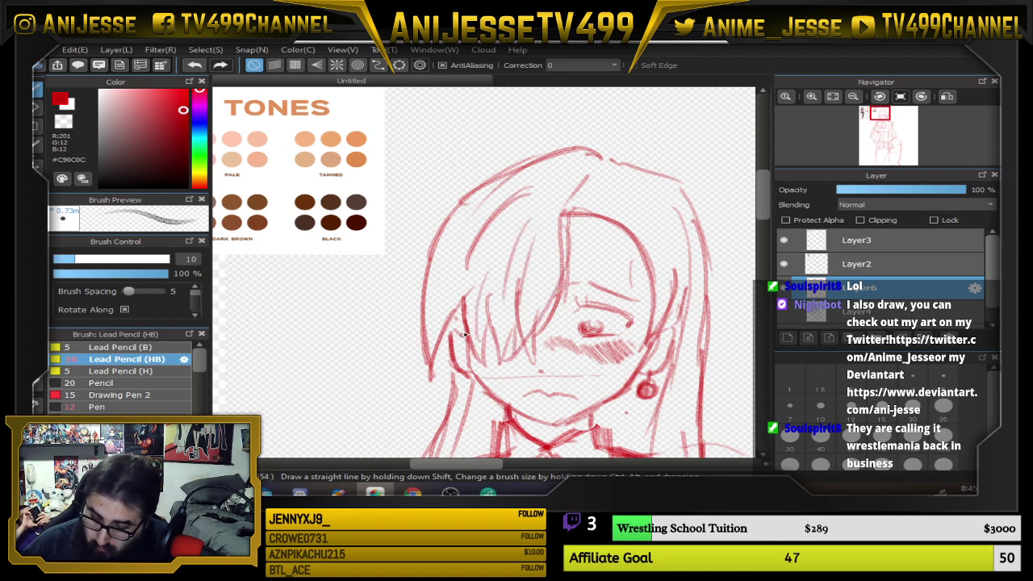
Move the blue guide layer Layer4 into Folder5 and make the red sketch layer Layer6 active
{"action": "scroll", "coordinate": [507, 253], "scroll_direction": "down", "scroll_amount": 4}
{"action": "left_click_drag", "start_coordinate": [572, 358], "coordinate": [480, 175]}
{"action": "scroll", "coordinate": [515, 300], "scroll_direction": "down", "scroll_amount": 2}
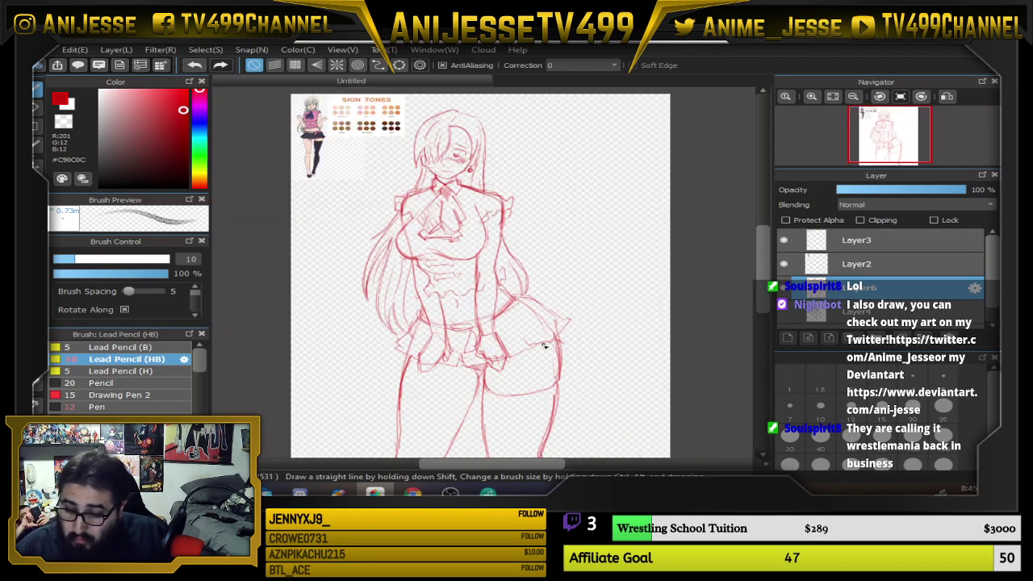
{"action": "scroll", "coordinate": [871, 315], "scroll_direction": "down", "scroll_amount": 1}
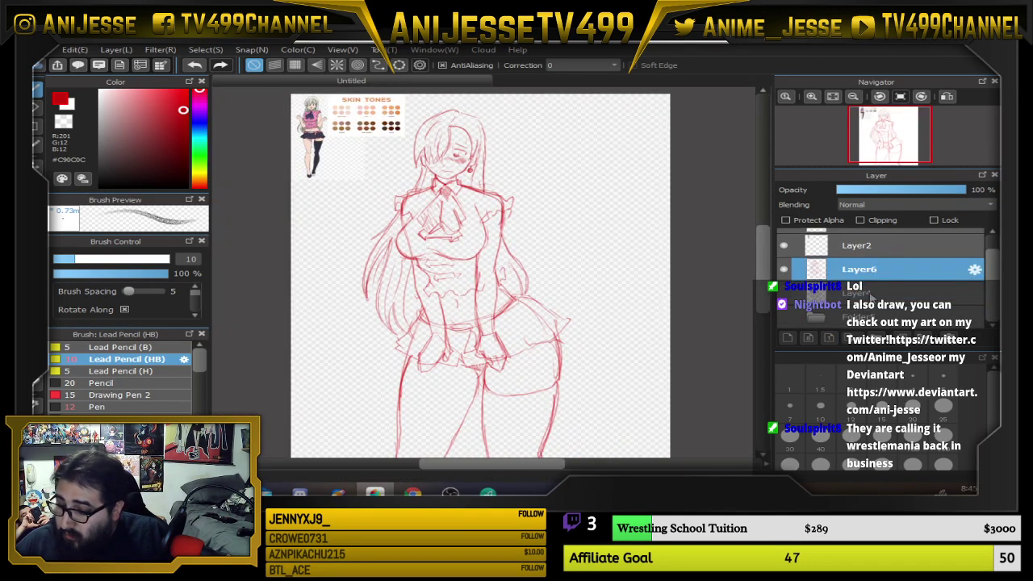
{"action": "left_click_drag", "start_coordinate": [871, 296], "coordinate": [870, 326]}
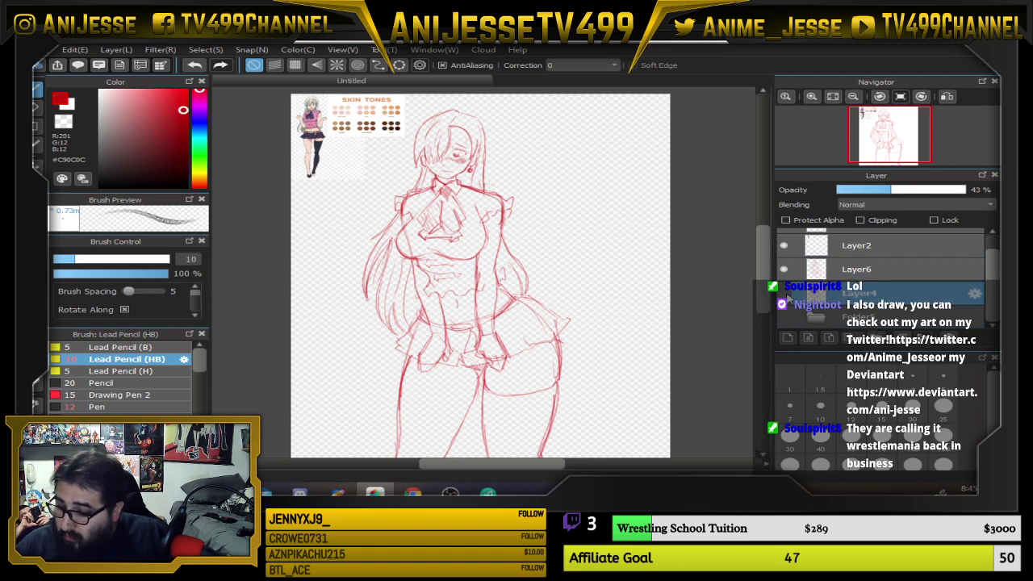
{"action": "left_click", "coordinate": [784, 294]}
{"action": "mouse_move", "coordinate": [868, 300]}
{"action": "left_mouse_down"}
{"action": "mouse_move", "coordinate": [875, 324]}
{"action": "mouse_move", "coordinate": [876, 300]}
{"action": "left_mouse_up"}
{"action": "left_click", "coordinate": [898, 264]}
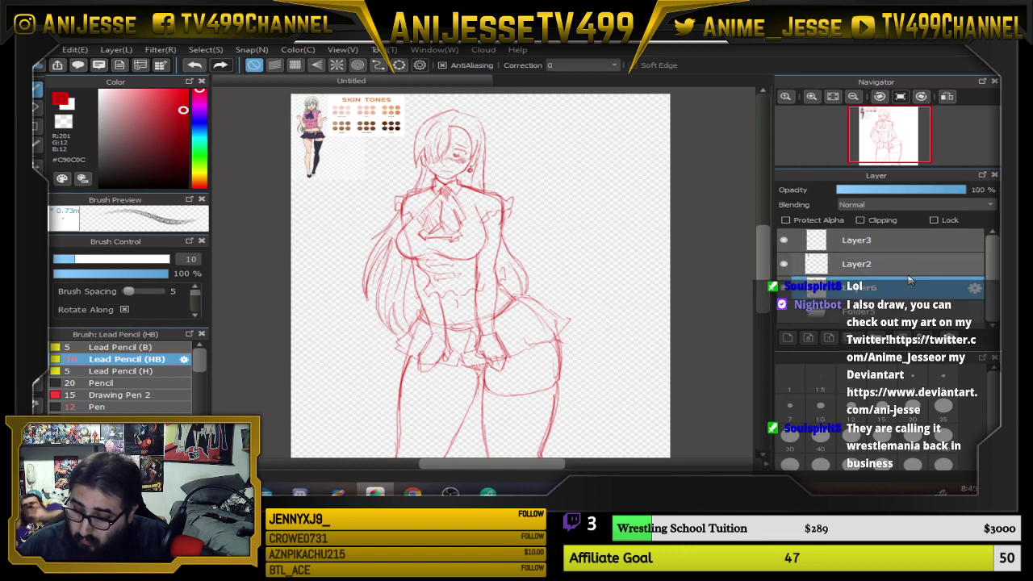
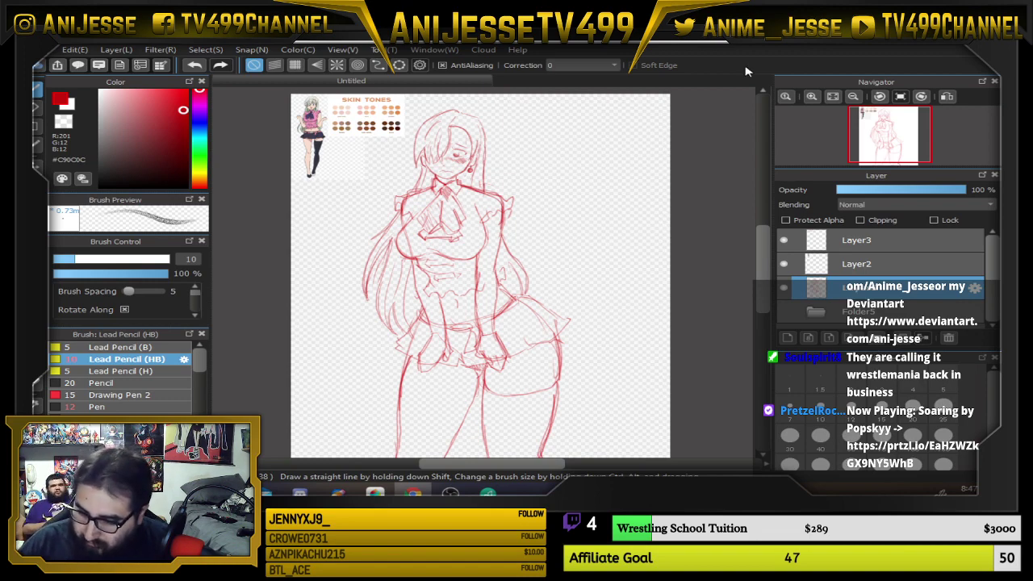
Reduce the red sketch layer Layer6 to 40% opacity and show the earlier guides in Folder5 around the hands and skirt
{"action": "scroll", "coordinate": [418, 181], "scroll_direction": "up", "scroll_amount": 2}
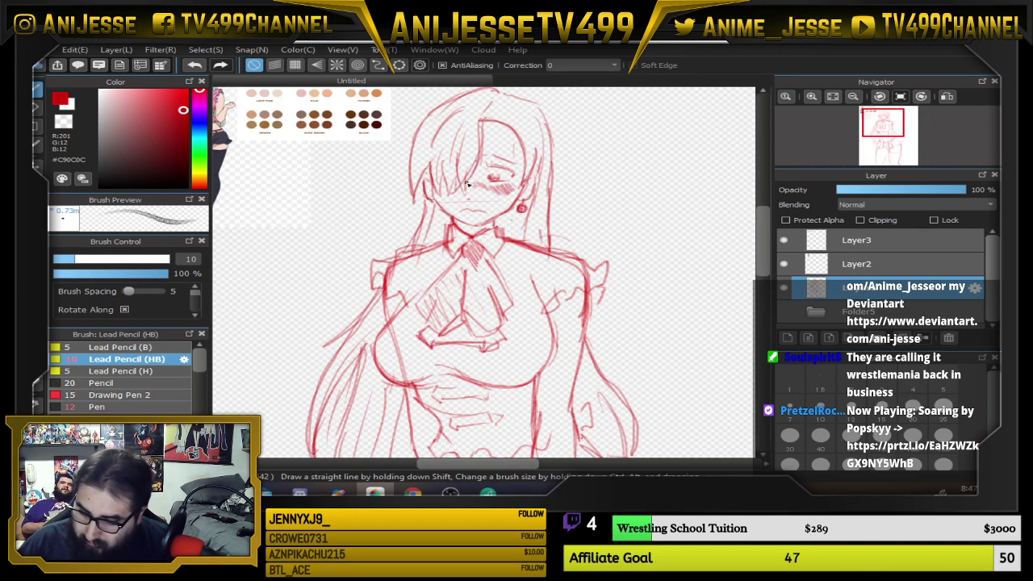
{"action": "scroll", "coordinate": [479, 223], "scroll_direction": "up", "scroll_amount": 2}
{"action": "scroll", "coordinate": [484, 269], "scroll_direction": "down", "scroll_amount": 2}
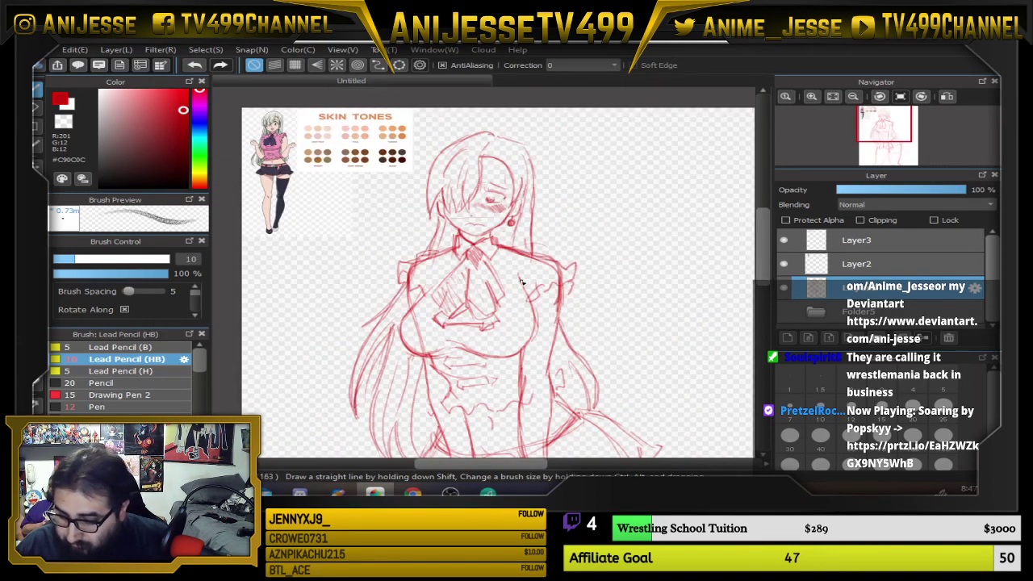
{"action": "scroll", "coordinate": [517, 273], "scroll_direction": "up", "scroll_amount": 2}
{"action": "left_click_drag", "start_coordinate": [504, 250], "coordinate": [473, 202]}
{"action": "scroll", "coordinate": [473, 202], "scroll_direction": "down", "scroll_amount": 3}
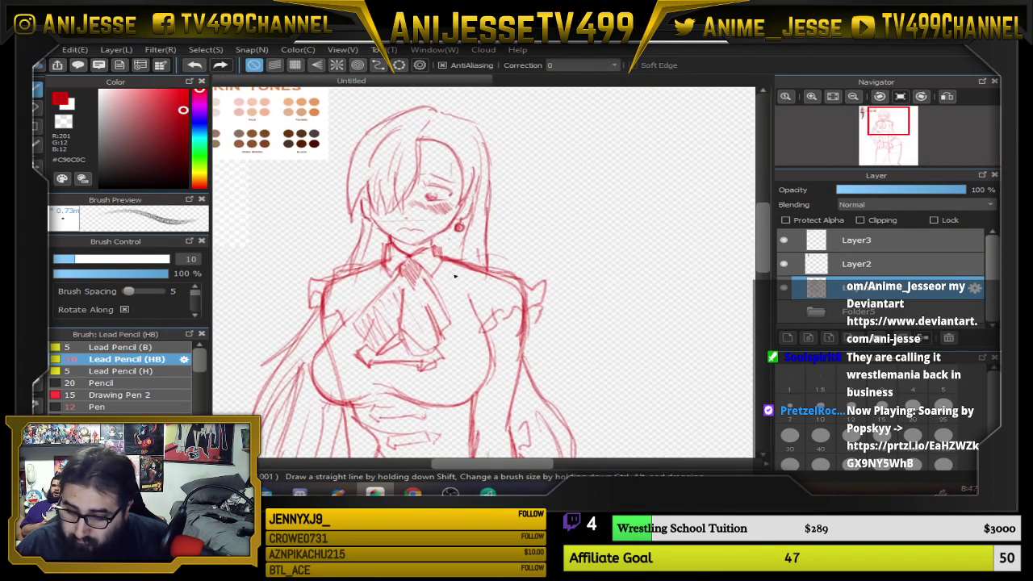
{"action": "scroll", "coordinate": [381, 379], "scroll_direction": "up", "scroll_amount": 3}
{"action": "scroll", "coordinate": [381, 379], "scroll_direction": "up", "scroll_amount": 2}
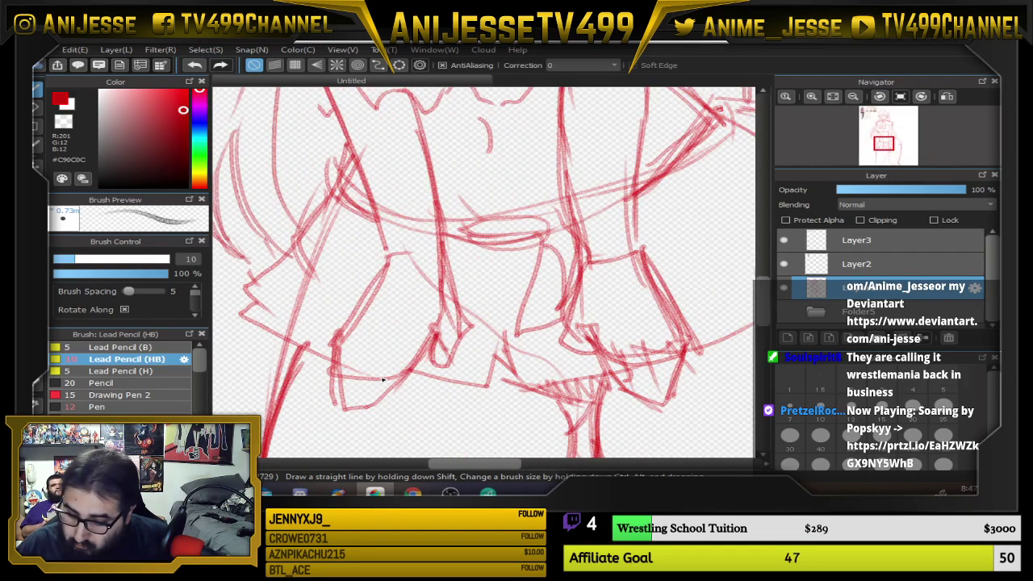
{"action": "left_click", "coordinate": [888, 190]}
{"action": "left_click", "coordinate": [785, 312]}
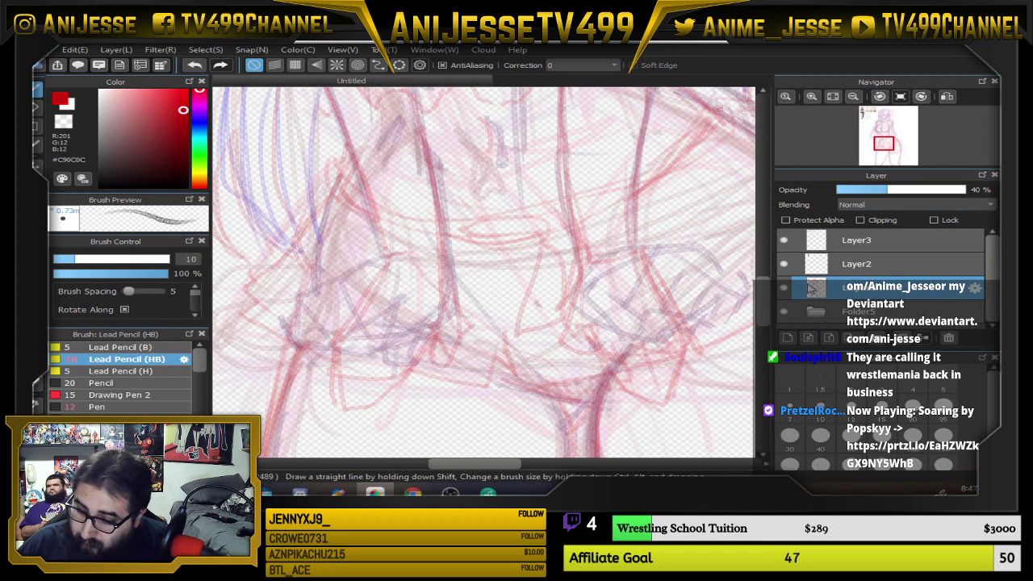
Hide the earlier guides in Folder5 and add a new layer above the red sketch layer Layer6
{"action": "left_click", "coordinate": [785, 312]}
{"action": "left_click", "coordinate": [802, 338]}
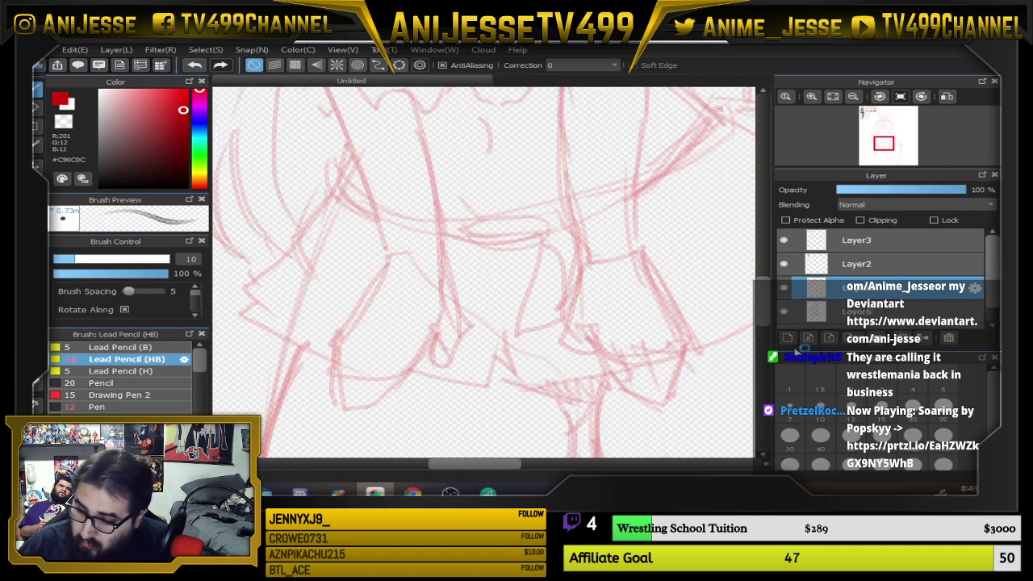
Set the drawing colour to blue #260CC9 and choose the Lead Pencil (B) brush at size 5
{"action": "left_click", "coordinate": [199, 117]}
{"action": "left_click_drag", "start_coordinate": [206, 119], "coordinate": [202, 122]}
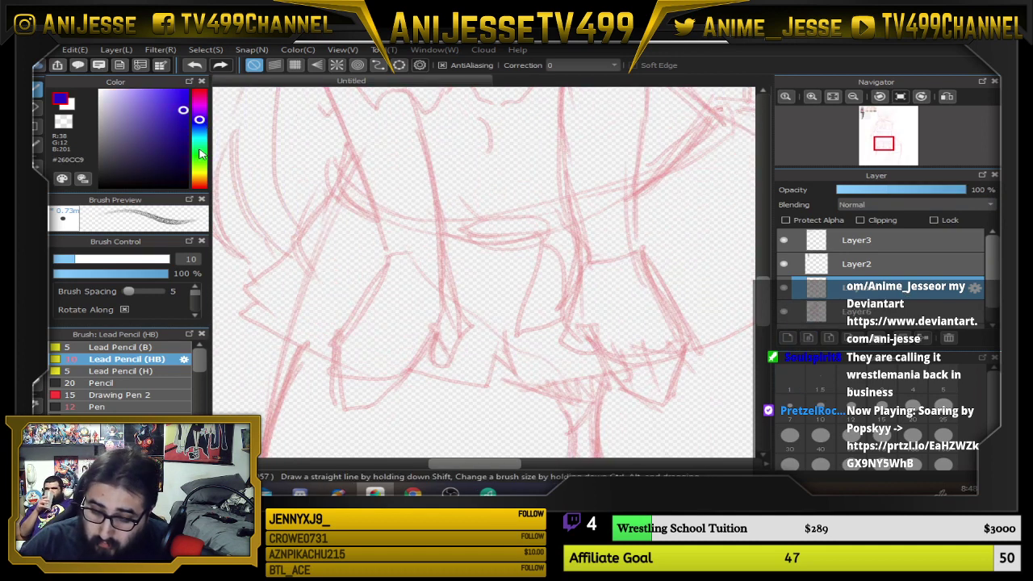
{"action": "left_click", "coordinate": [149, 347]}
Examine the faded red sketch from the face down to the hands and skirt
{"action": "scroll", "coordinate": [448, 279], "scroll_direction": "down", "scroll_amount": 4}
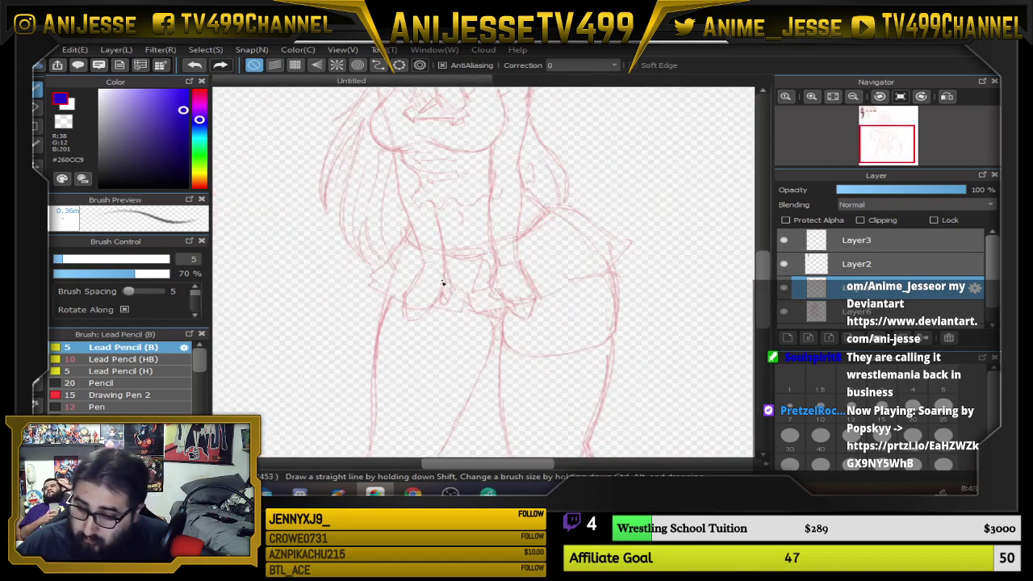
{"action": "scroll", "coordinate": [454, 234], "scroll_direction": "up", "scroll_amount": 3}
{"action": "scroll", "coordinate": [422, 211], "scroll_direction": "up", "scroll_amount": 2}
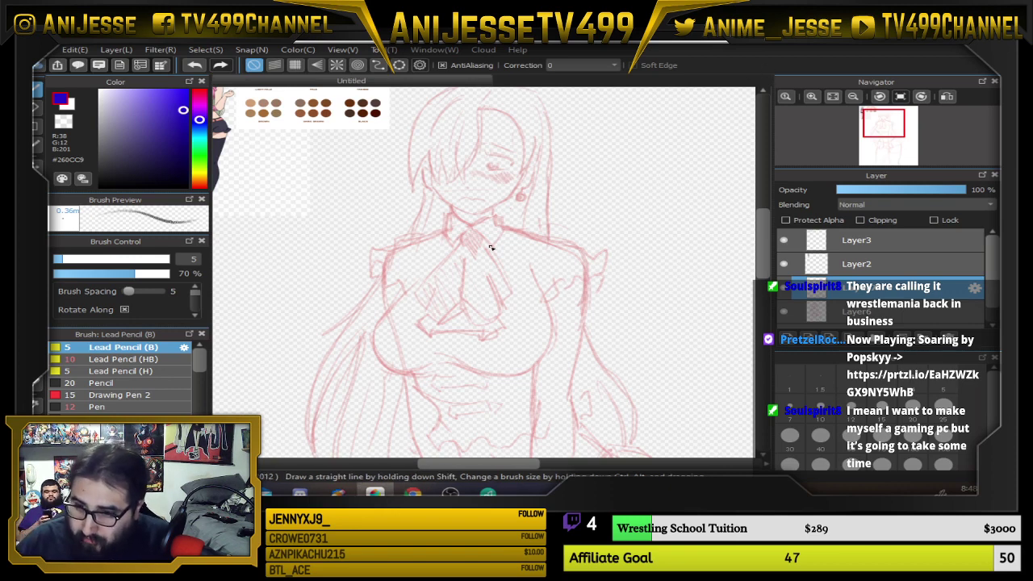
{"action": "scroll", "coordinate": [506, 235], "scroll_direction": "down", "scroll_amount": 1}
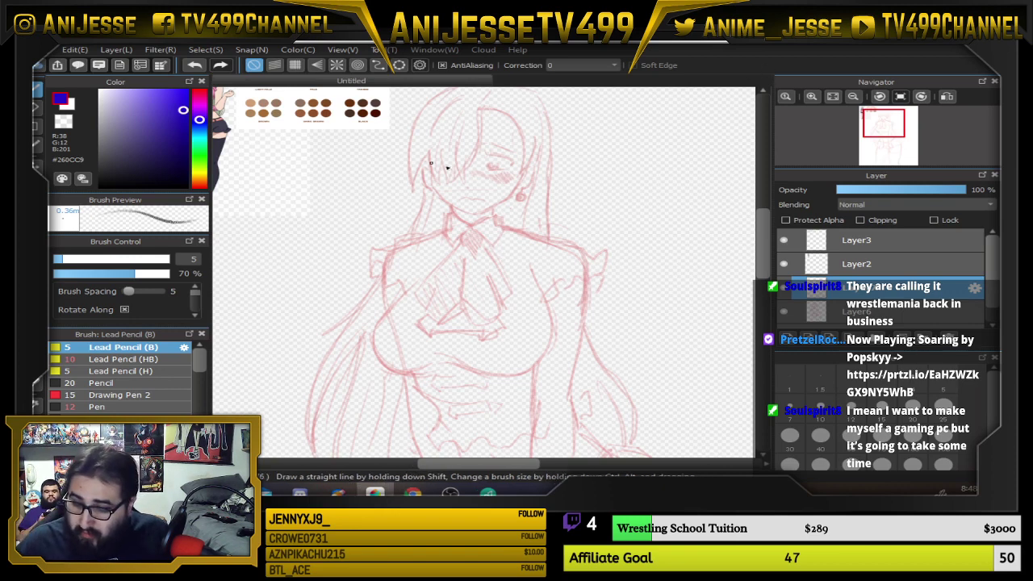
{"action": "scroll", "coordinate": [506, 236], "scroll_direction": "up", "scroll_amount": 2}
{"action": "scroll", "coordinate": [506, 236], "scroll_direction": "down", "scroll_amount": 3}
{"action": "scroll", "coordinate": [508, 267], "scroll_direction": "up", "scroll_amount": 1}
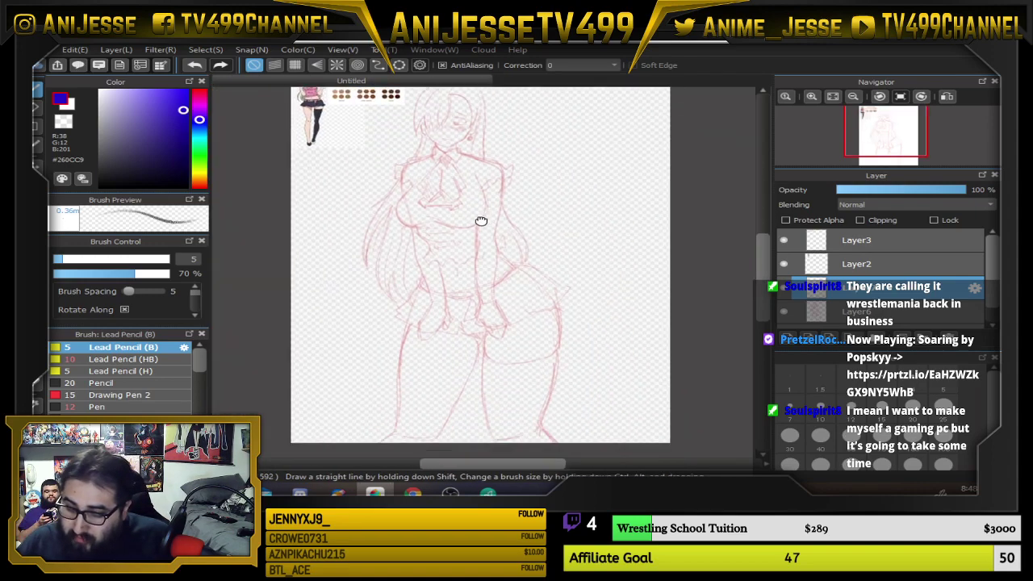
{"action": "scroll", "coordinate": [479, 224], "scroll_direction": "down", "scroll_amount": 1}
{"action": "scroll", "coordinate": [480, 200], "scroll_direction": "up", "scroll_amount": 3}
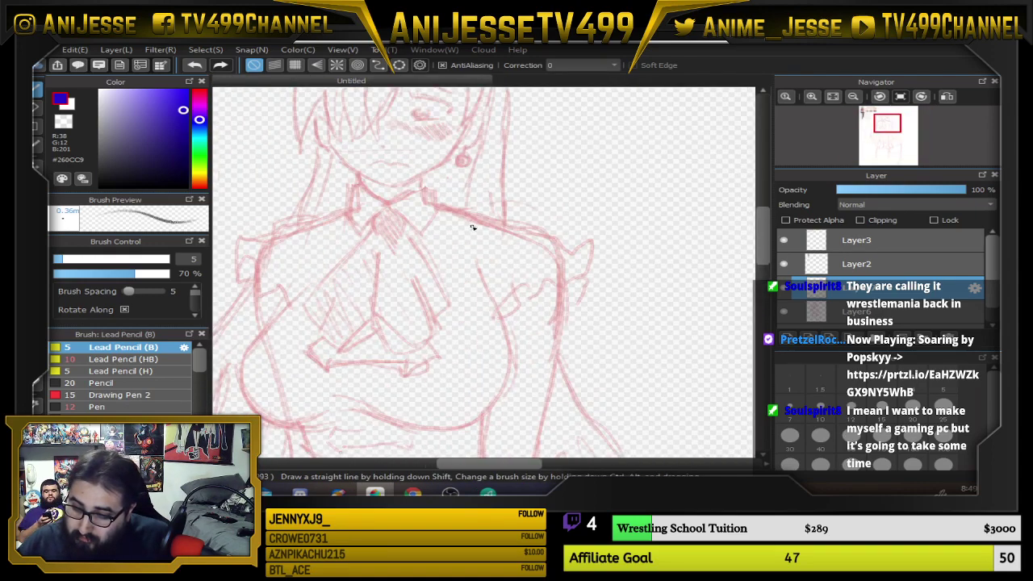
{"action": "scroll", "coordinate": [473, 228], "scroll_direction": "down", "scroll_amount": 3}
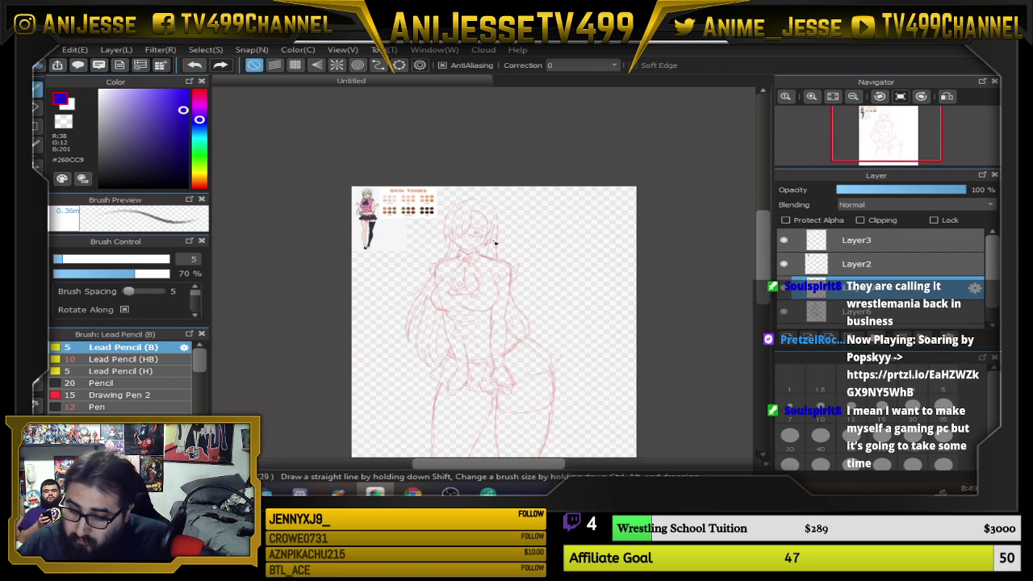
{"action": "scroll", "coordinate": [494, 242], "scroll_direction": "up", "scroll_amount": 3}
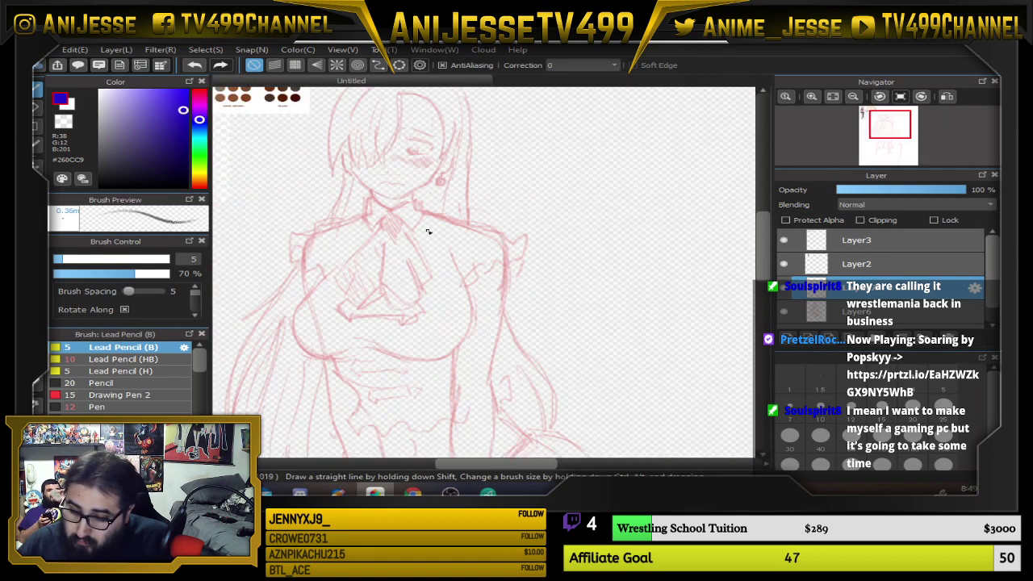
{"action": "scroll", "coordinate": [460, 223], "scroll_direction": "down", "scroll_amount": 2}
Try two short blue marks for the nose over the red nose dot and undo them
{"action": "scroll", "coordinate": [412, 266], "scroll_direction": "up", "scroll_amount": 4}
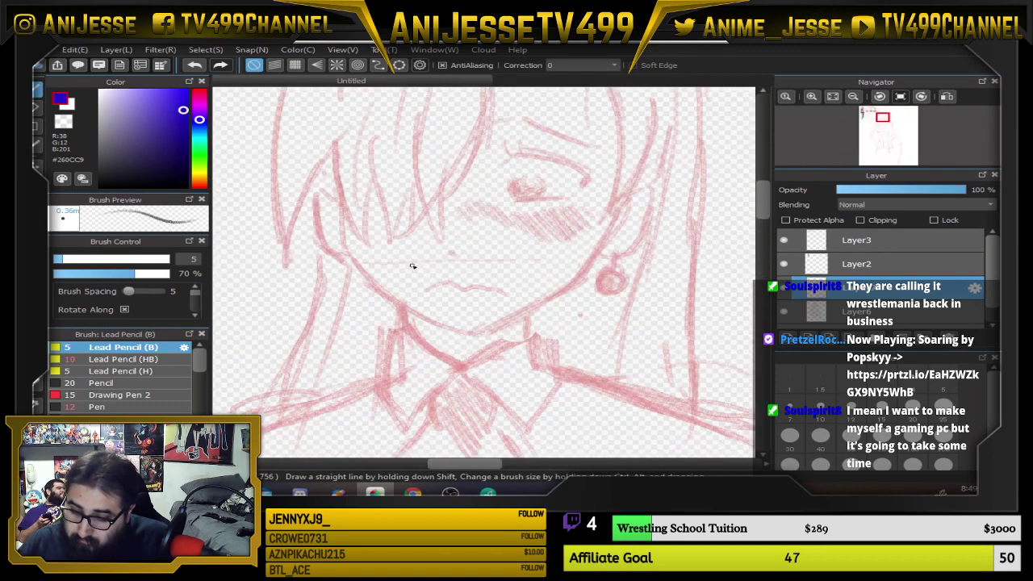
{"action": "scroll", "coordinate": [425, 257], "scroll_direction": "up", "scroll_amount": 3}
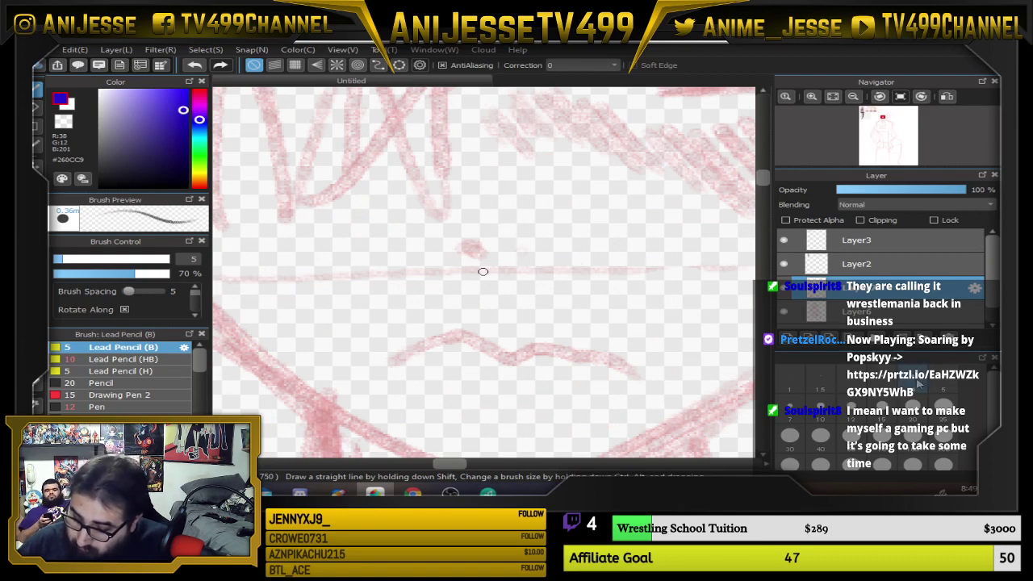
{"action": "left_click_drag", "start_coordinate": [457, 249], "coordinate": [461, 251]}
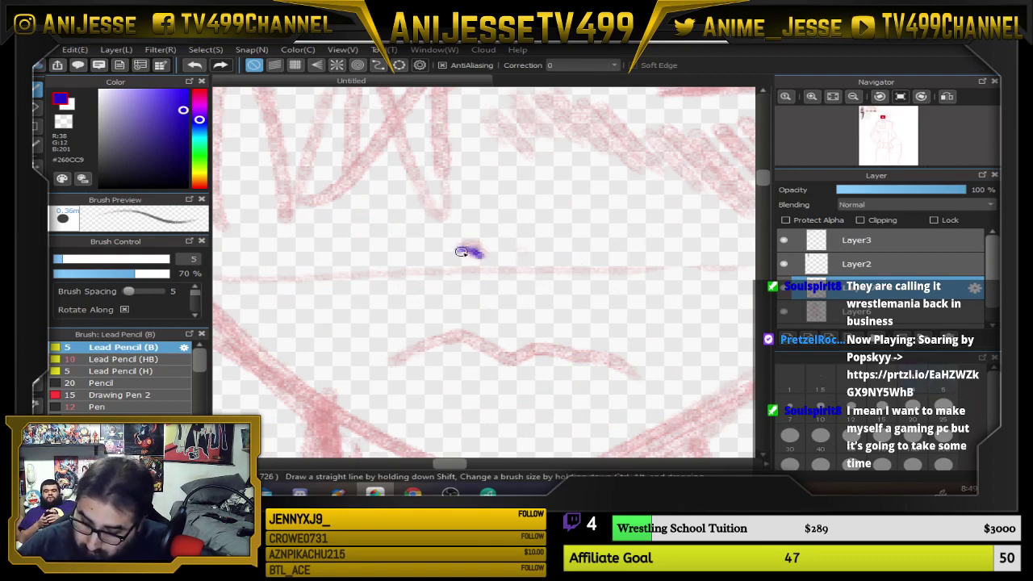
{"action": "left_click_drag", "start_coordinate": [523, 251], "coordinate": [537, 249]}
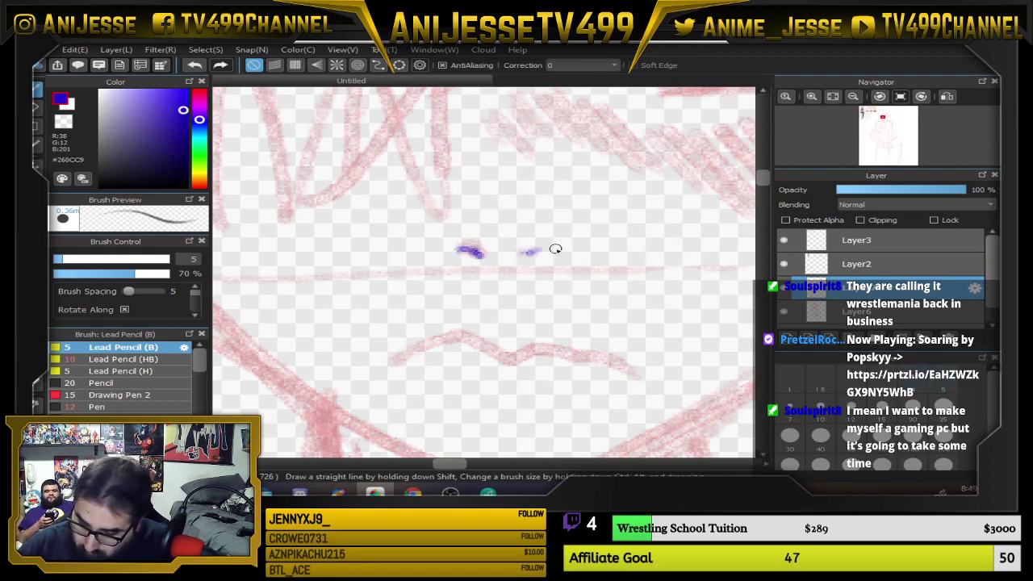
{"action": "mouse_move", "coordinate": [647, 306]}
{"action": "left_mouse_down"}
{"action": "mouse_move", "coordinate": [562, 396]}
{"action": "mouse_move", "coordinate": [609, 339]}
{"action": "mouse_move", "coordinate": [628, 250]}
{"action": "left_mouse_up"}
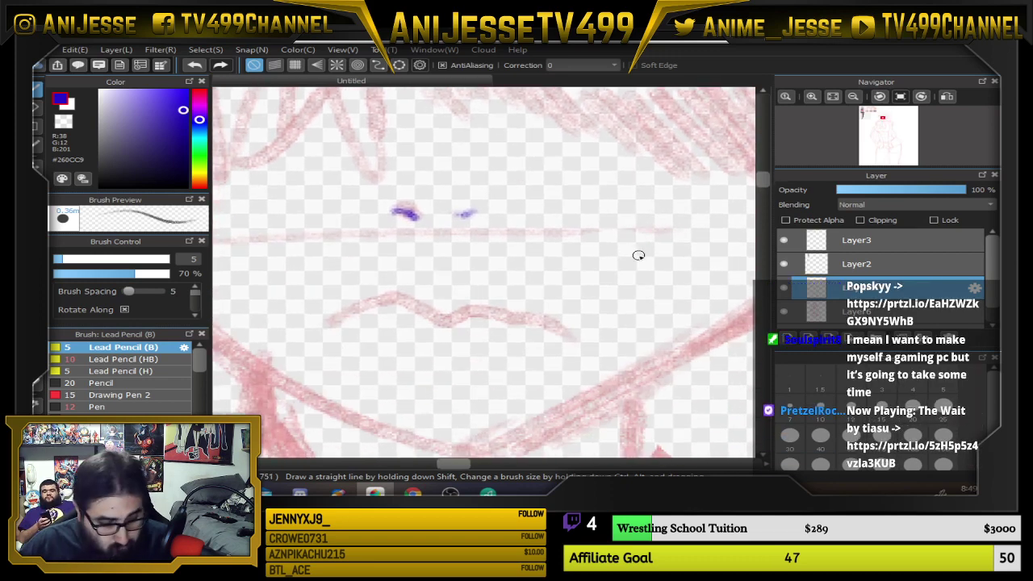
{"action": "key", "text": "ctrl+z"}
{"action": "key", "text": "ctrl+z"}
Redraw the small blue nose marks, then try a blue mouth line over the red mouth and undo it
{"action": "left_click_drag", "start_coordinate": [396, 210], "coordinate": [475, 214]}
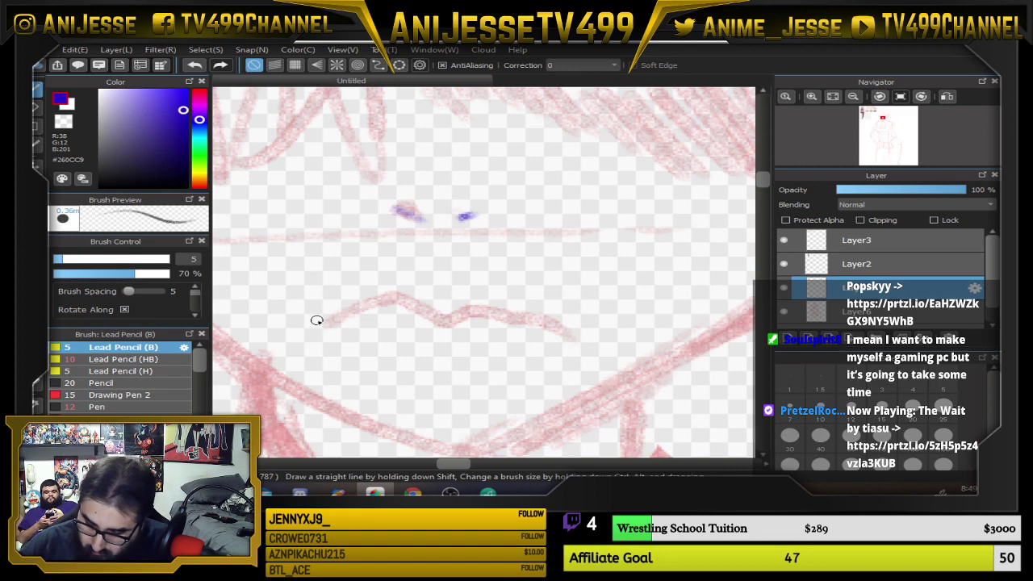
{"action": "mouse_move", "coordinate": [318, 320]}
{"action": "left_mouse_down"}
{"action": "mouse_move", "coordinate": [425, 298]}
{"action": "mouse_move", "coordinate": [548, 302]}
{"action": "mouse_move", "coordinate": [580, 316]}
{"action": "mouse_move", "coordinate": [559, 297]}
{"action": "mouse_move", "coordinate": [494, 348]}
{"action": "left_mouse_up"}
{"action": "scroll", "coordinate": [573, 289], "scroll_direction": "down", "scroll_amount": 3}
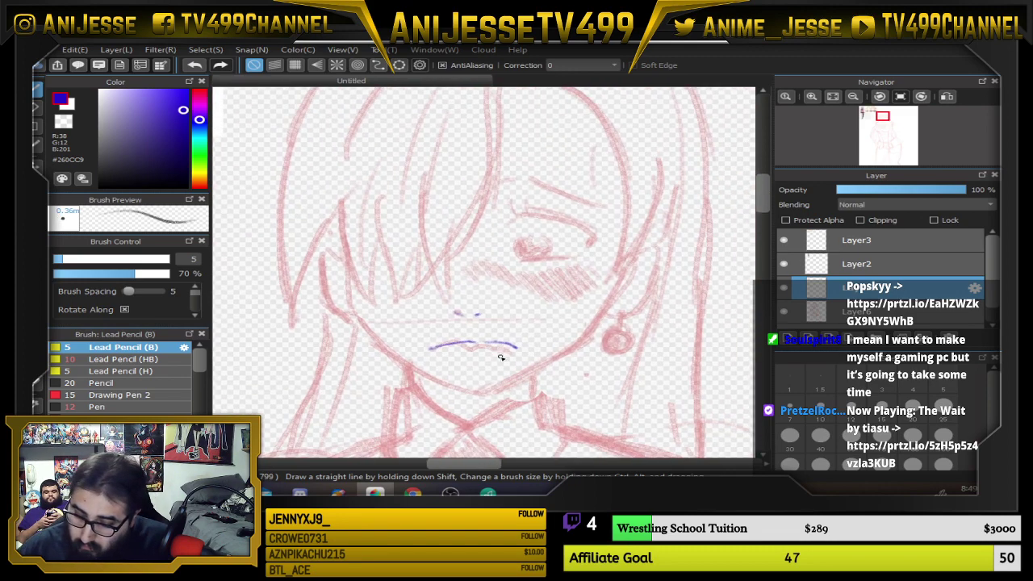
{"action": "scroll", "coordinate": [500, 357], "scroll_direction": "up", "scroll_amount": 2}
{"action": "key", "text": "ctrl+z"}
{"action": "key", "text": "ctrl+z"}
Try a wavy blue mouth line slightly above the red mouth and undo it
{"action": "scroll", "coordinate": [473, 346], "scroll_direction": "up", "scroll_amount": 3}
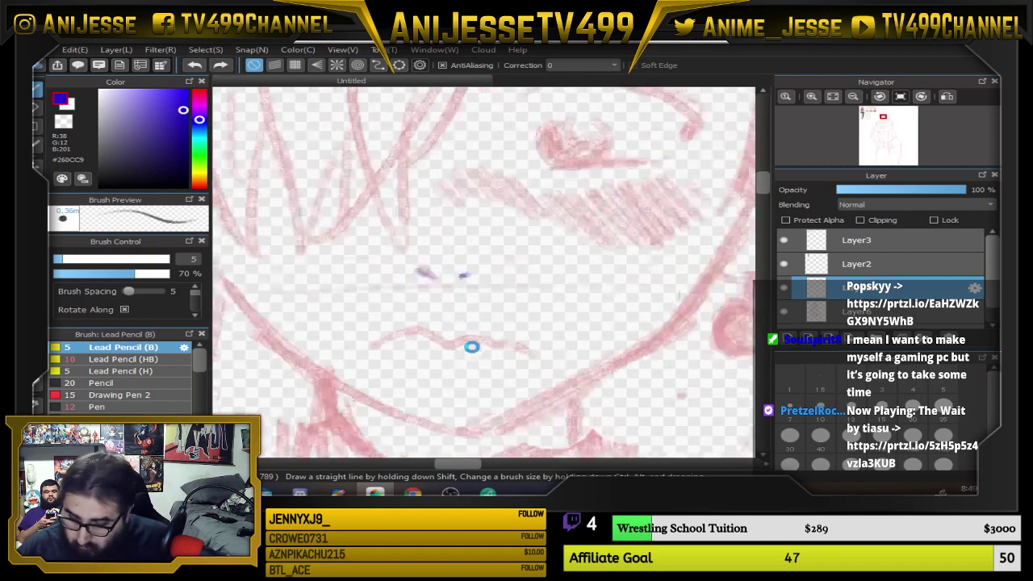
{"action": "mouse_move", "coordinate": [272, 346]}
{"action": "left_mouse_down"}
{"action": "mouse_move", "coordinate": [410, 309]}
{"action": "mouse_move", "coordinate": [568, 343]}
{"action": "left_mouse_up"}
{"action": "scroll", "coordinate": [555, 352], "scroll_direction": "down", "scroll_amount": 3}
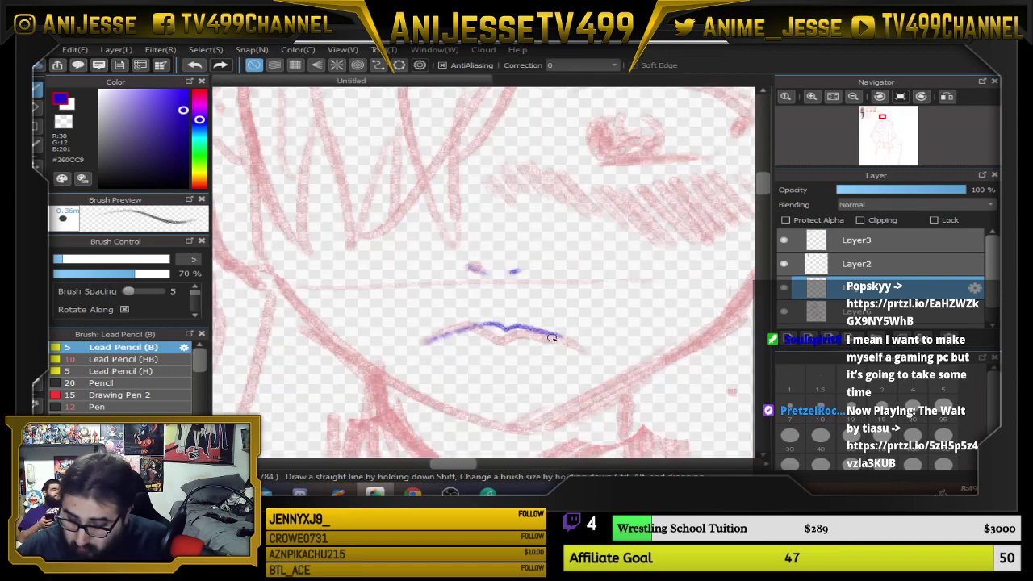
{"action": "key", "text": "ctrl+z"}
Undo the two blue nose marks
{"action": "scroll", "coordinate": [559, 335], "scroll_direction": "down", "scroll_amount": 2}
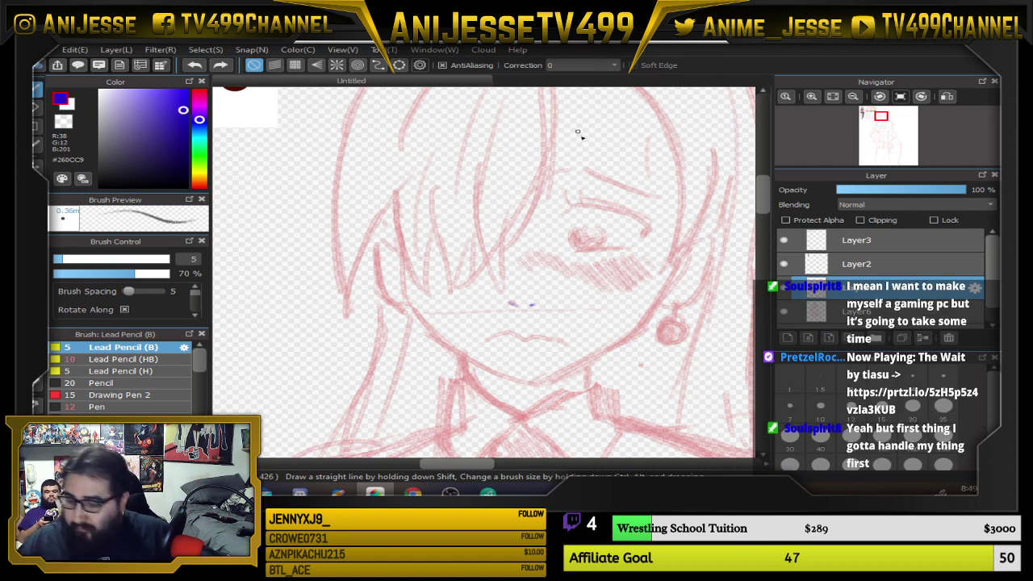
{"action": "scroll", "coordinate": [371, 295], "scroll_direction": "up", "scroll_amount": 3}
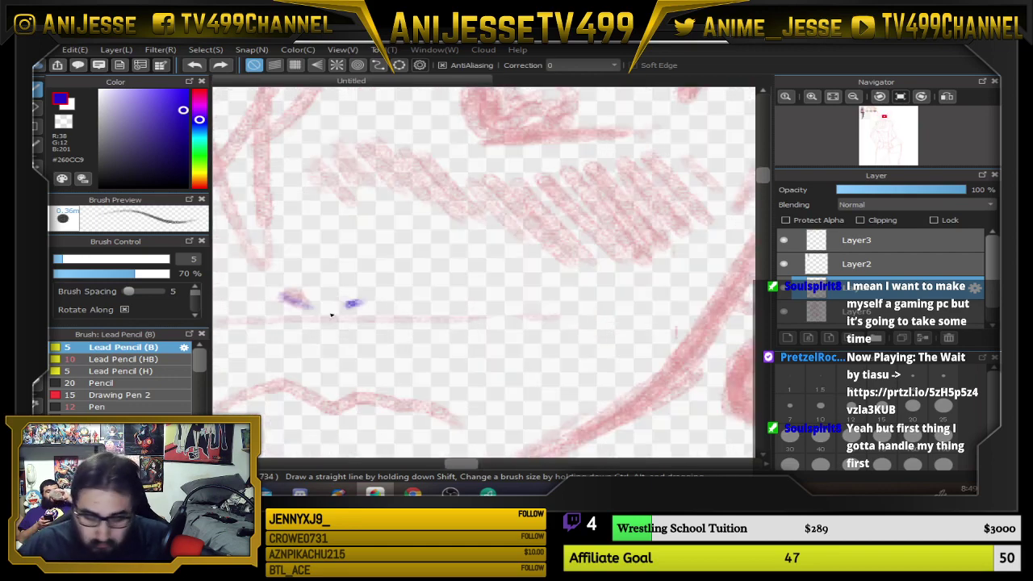
{"action": "key", "text": "ctrl+z"}
{"action": "key", "text": "ctrl+z"}
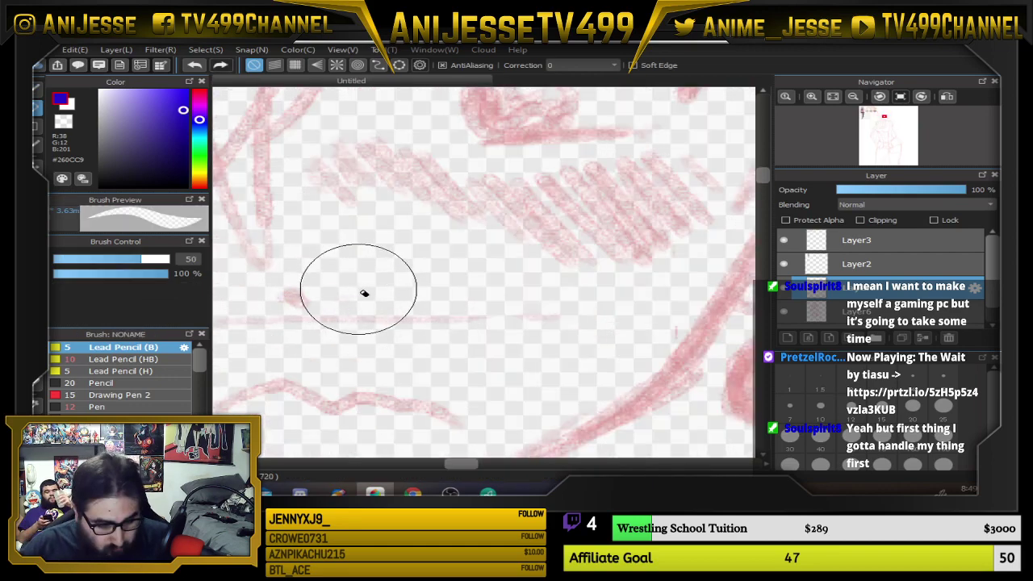
Try a longer blue nostril line next to a short mark on the red nose dot and erase both
{"action": "left_click_drag", "start_coordinate": [337, 300], "coordinate": [374, 296]}
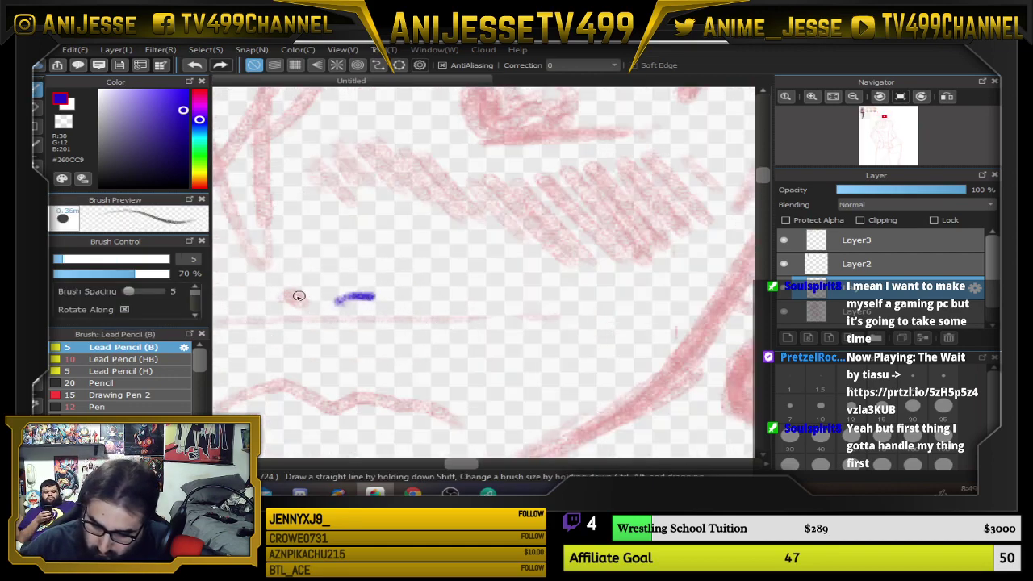
{"action": "left_click_drag", "start_coordinate": [284, 295], "coordinate": [303, 300]}
{"action": "scroll", "coordinate": [457, 287], "scroll_direction": "down", "scroll_amount": 2}
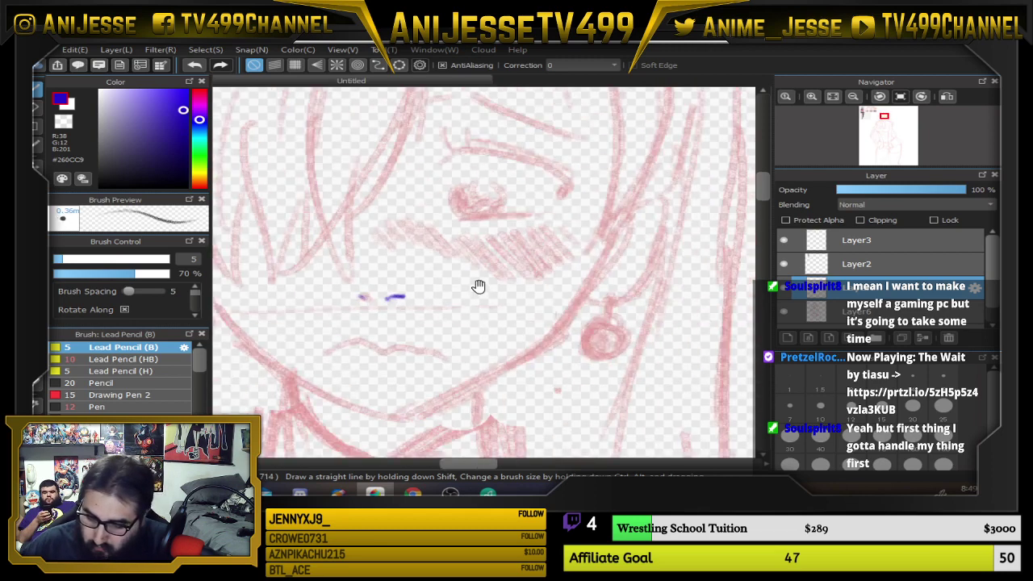
{"action": "scroll", "coordinate": [516, 339], "scroll_direction": "down", "scroll_amount": 1}
{"action": "key", "text": "e"}
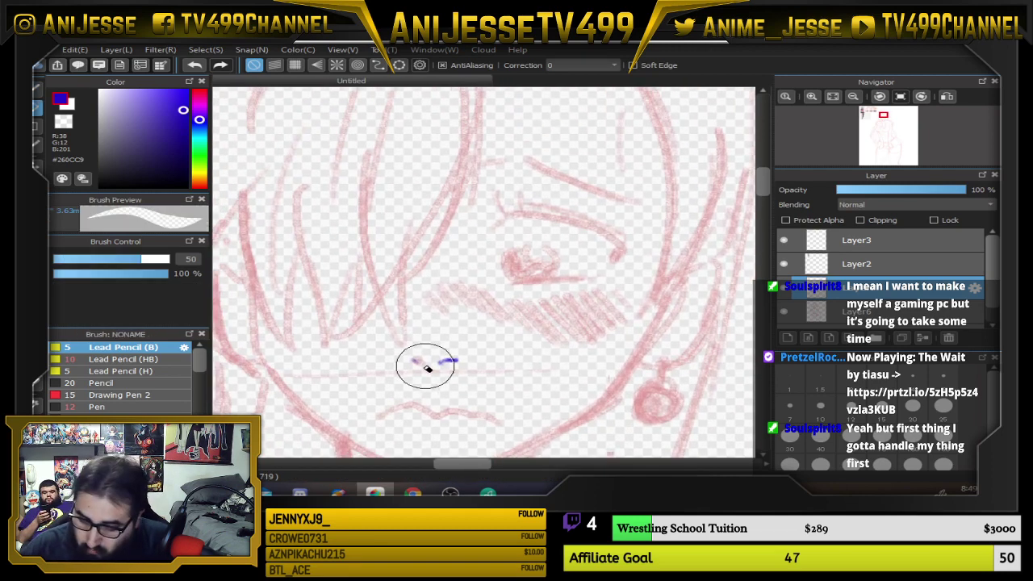
{"action": "left_click_drag", "start_coordinate": [425, 362], "coordinate": [472, 366]}
{"action": "key", "text": "b"}
Check the reference character's face and draw the nose in blue as a short angled stroke with a small nostril mark beside it
{"action": "scroll", "coordinate": [427, 301], "scroll_direction": "down", "scroll_amount": 3}
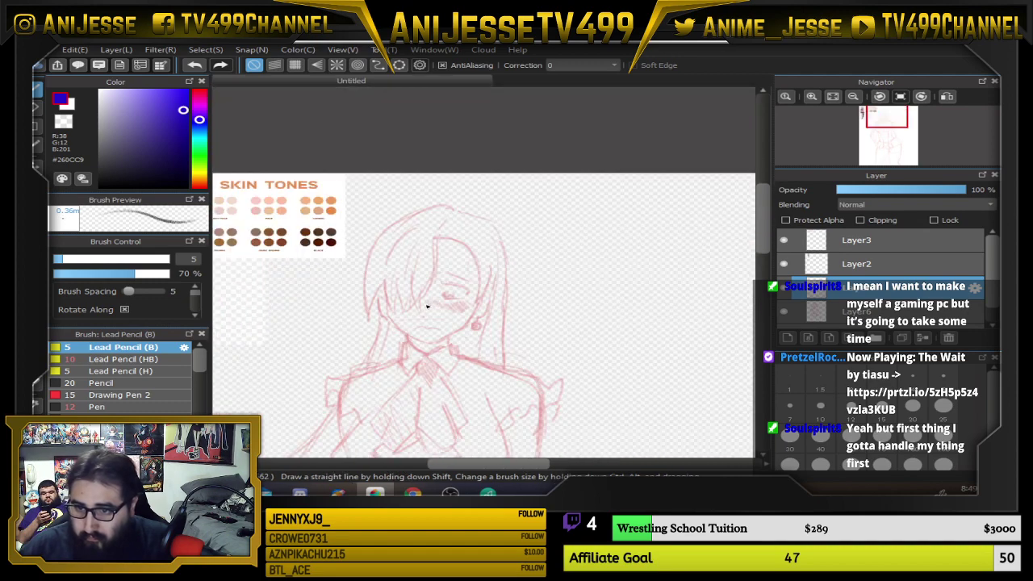
{"action": "left_click_drag", "start_coordinate": [398, 310], "coordinate": [601, 295]}
{"action": "scroll", "coordinate": [329, 161], "scroll_direction": "up", "scroll_amount": 3}
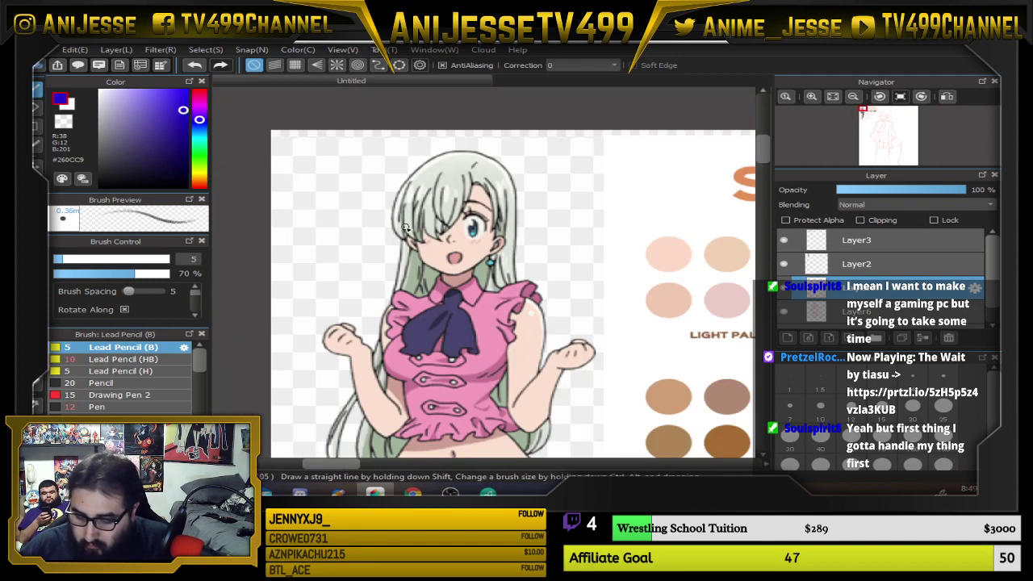
{"action": "scroll", "coordinate": [459, 262], "scroll_direction": "down", "scroll_amount": 2}
{"action": "scroll", "coordinate": [544, 292], "scroll_direction": "up", "scroll_amount": 4}
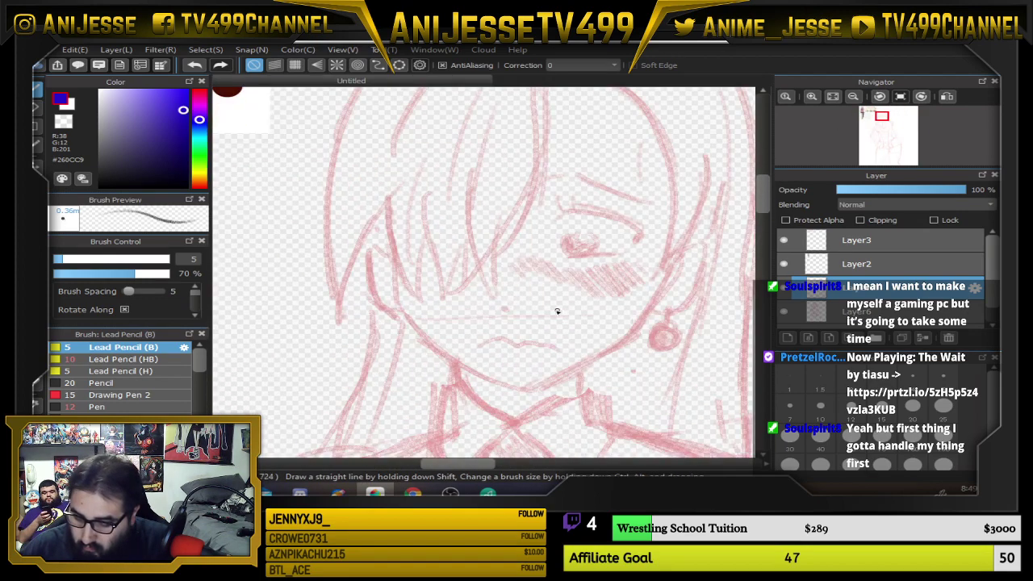
{"action": "mouse_move", "coordinate": [452, 289]}
{"action": "left_mouse_down"}
{"action": "mouse_move", "coordinate": [493, 306]}
{"action": "mouse_move", "coordinate": [454, 289]}
{"action": "left_mouse_up"}
{"action": "scroll", "coordinate": [463, 420], "scroll_direction": "down", "scroll_amount": 1}
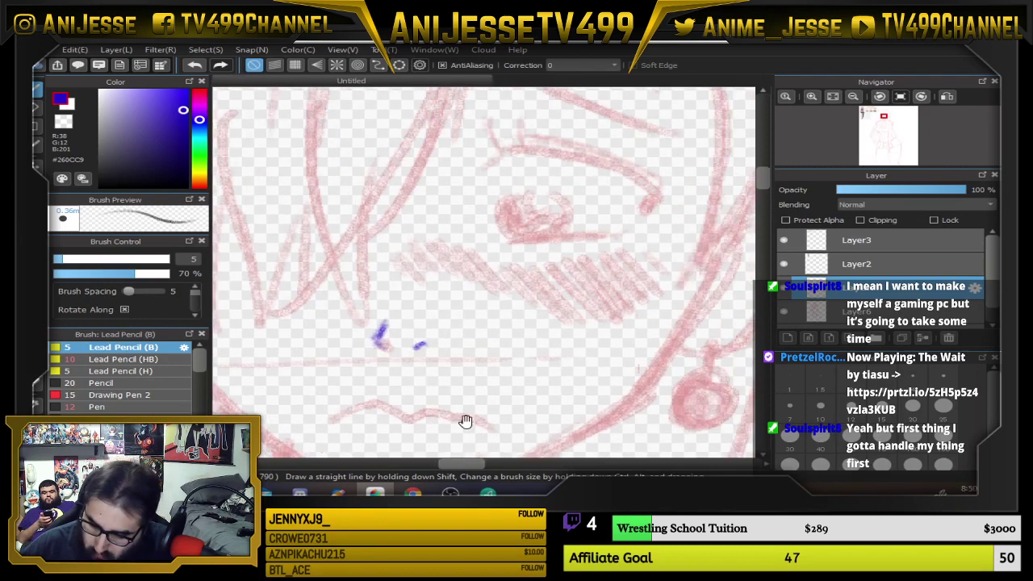
Examine the sketched eye, then study the reference character's face, ears and hair and compare them with the sketch
{"action": "scroll", "coordinate": [544, 202], "scroll_direction": "up", "scroll_amount": 4}
{"action": "scroll", "coordinate": [544, 202], "scroll_direction": "up", "scroll_amount": 2}
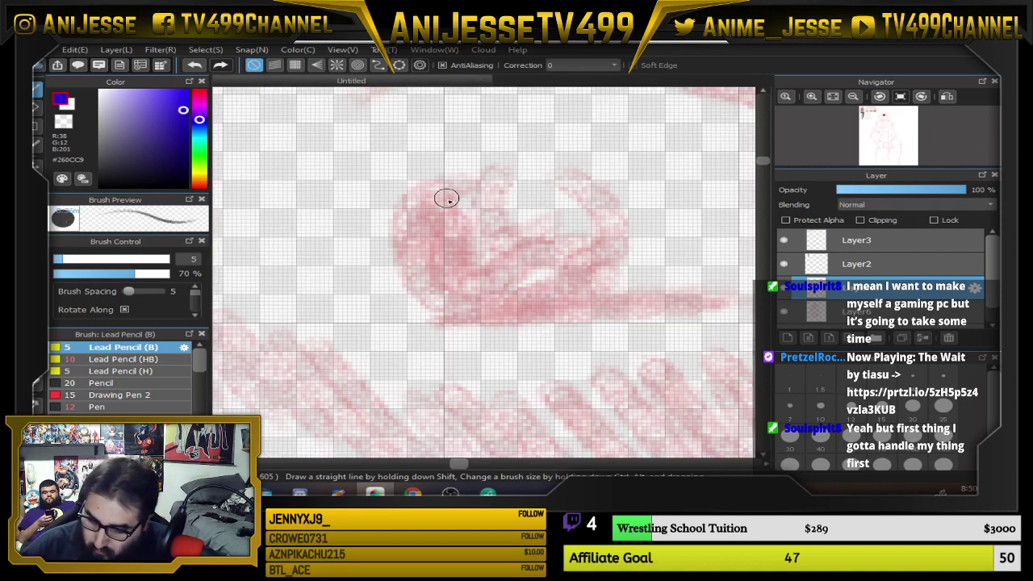
{"action": "scroll", "coordinate": [494, 183], "scroll_direction": "down", "scroll_amount": 5}
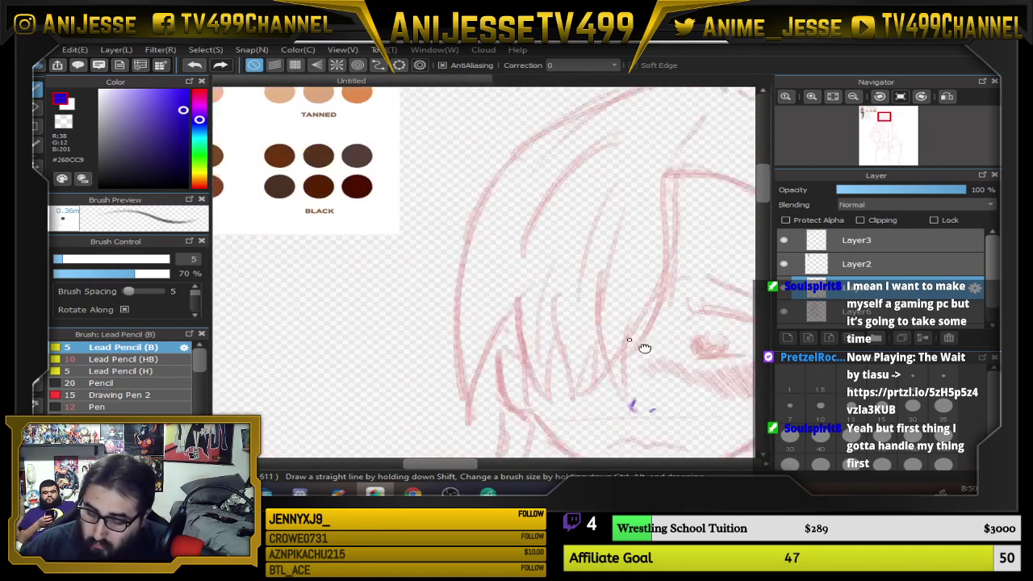
{"action": "scroll", "coordinate": [449, 327], "scroll_direction": "up", "scroll_amount": 4}
{"action": "scroll", "coordinate": [267, 293], "scroll_direction": "up", "scroll_amount": 2}
{"action": "left_click_drag", "start_coordinate": [278, 295], "coordinate": [763, 352]}
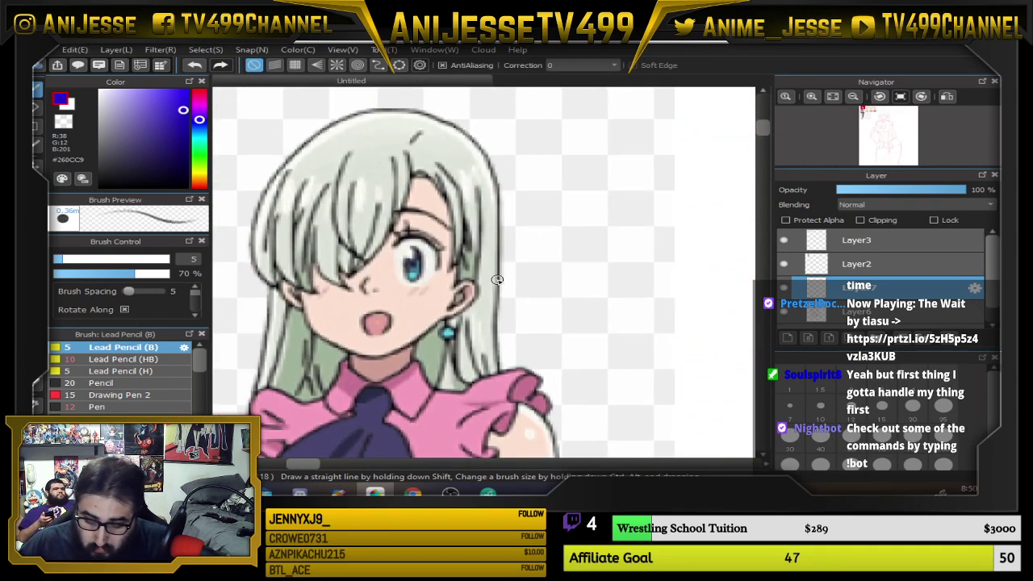
{"action": "scroll", "coordinate": [487, 276], "scroll_direction": "down", "scroll_amount": 2}
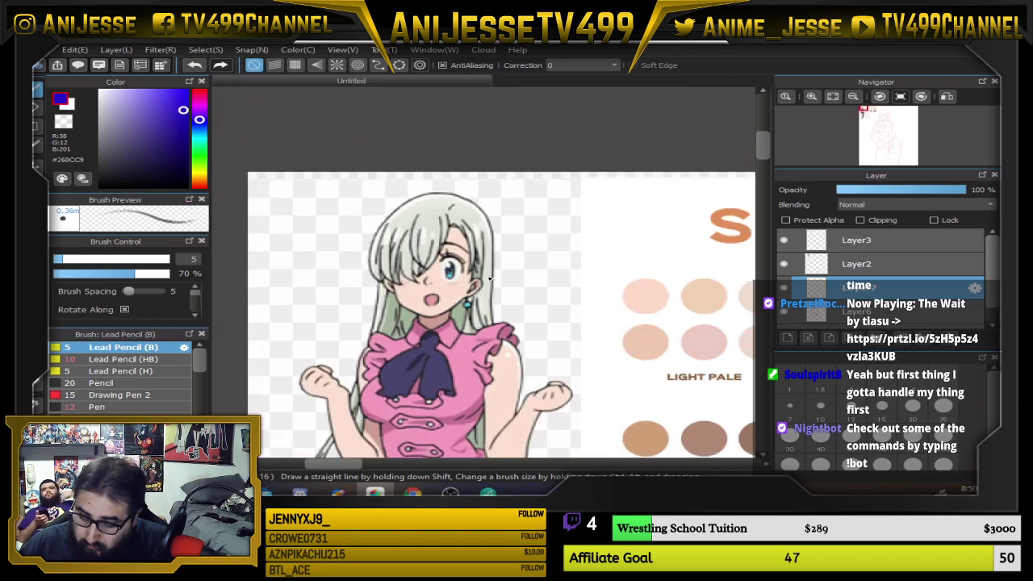
{"action": "scroll", "coordinate": [490, 278], "scroll_direction": "down", "scroll_amount": 2}
{"action": "scroll", "coordinate": [461, 256], "scroll_direction": "up", "scroll_amount": 5}
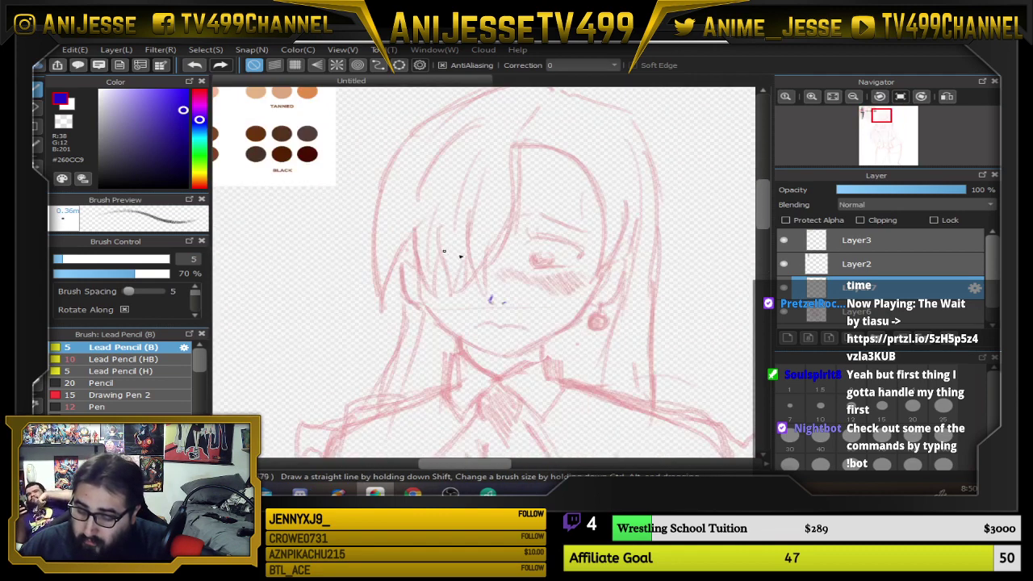
Draw the ear on the covered-eye side of the face in blue, with a curved outer outline and inner fold lines
{"action": "scroll", "coordinate": [478, 285], "scroll_direction": "up", "scroll_amount": 3}
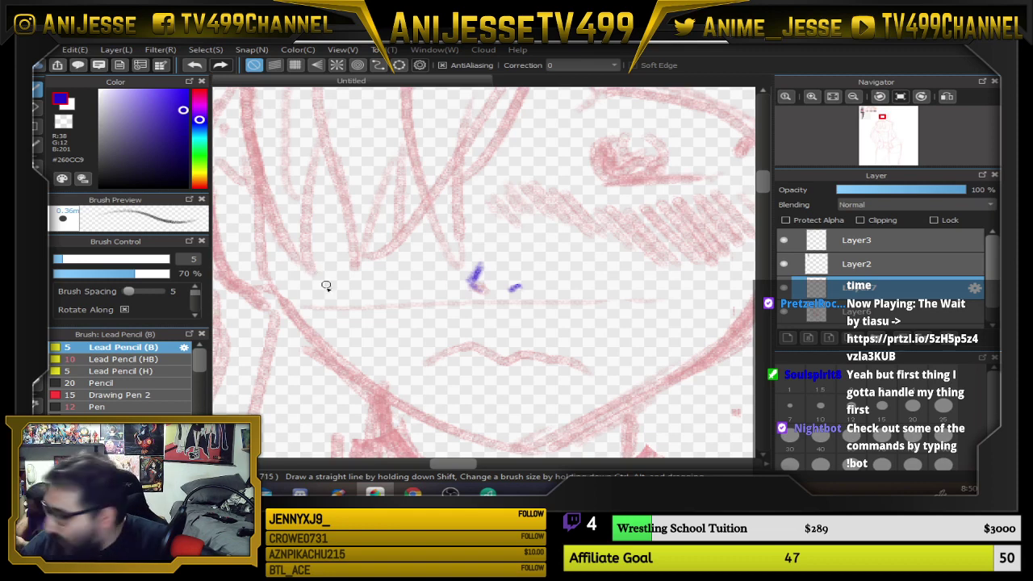
{"action": "left_click_drag", "start_coordinate": [367, 284], "coordinate": [508, 369]}
{"action": "mouse_move", "coordinate": [388, 231]}
{"action": "left_mouse_down"}
{"action": "mouse_move", "coordinate": [353, 267]}
{"action": "mouse_move", "coordinate": [360, 226]}
{"action": "mouse_move", "coordinate": [356, 311]}
{"action": "mouse_move", "coordinate": [389, 358]}
{"action": "mouse_move", "coordinate": [378, 353]}
{"action": "mouse_move", "coordinate": [406, 371]}
{"action": "mouse_move", "coordinate": [374, 231]}
{"action": "left_mouse_up"}
{"action": "mouse_move", "coordinate": [370, 291]}
{"action": "left_mouse_down"}
{"action": "mouse_move", "coordinate": [387, 263]}
{"action": "mouse_move", "coordinate": [403, 285]}
{"action": "mouse_move", "coordinate": [394, 289]}
{"action": "mouse_move", "coordinate": [406, 331]}
{"action": "left_mouse_up"}
{"action": "mouse_move", "coordinate": [357, 269]}
{"action": "left_mouse_down"}
{"action": "mouse_move", "coordinate": [394, 219]}
{"action": "mouse_move", "coordinate": [385, 272]}
{"action": "left_mouse_up"}
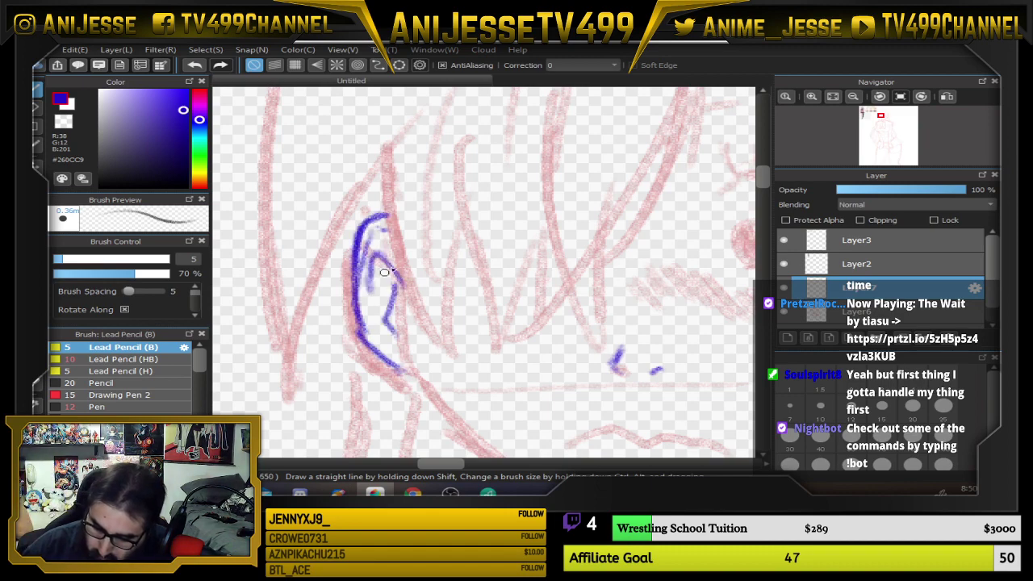
Undo the blue ear strokes on the covered-eye side of the face
{"action": "scroll", "coordinate": [517, 202], "scroll_direction": "down", "scroll_amount": 4}
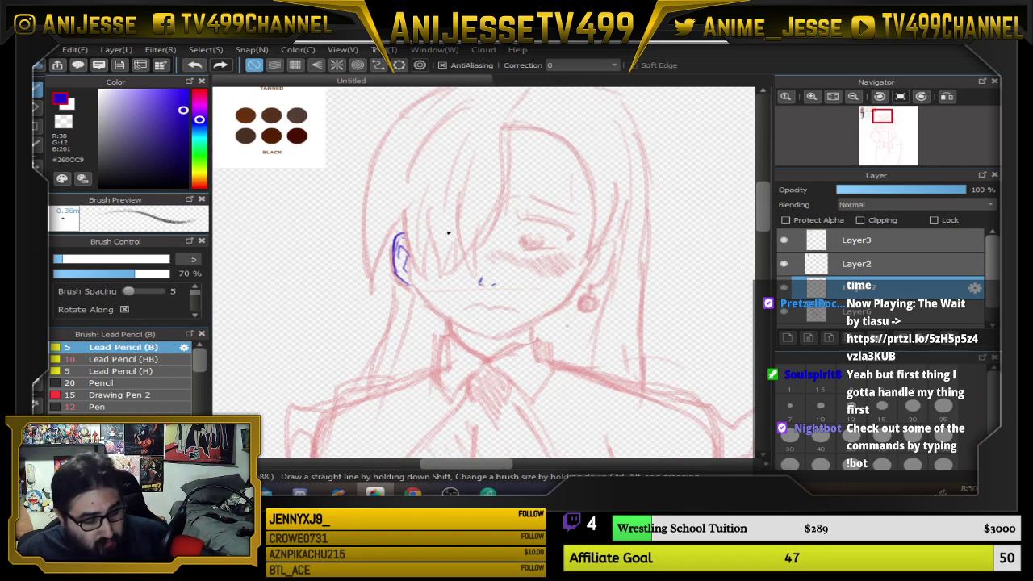
{"action": "key", "text": "ctrl+z"}
{"action": "key", "text": "ctrl+z"}
{"action": "key", "text": "ctrl+z"}
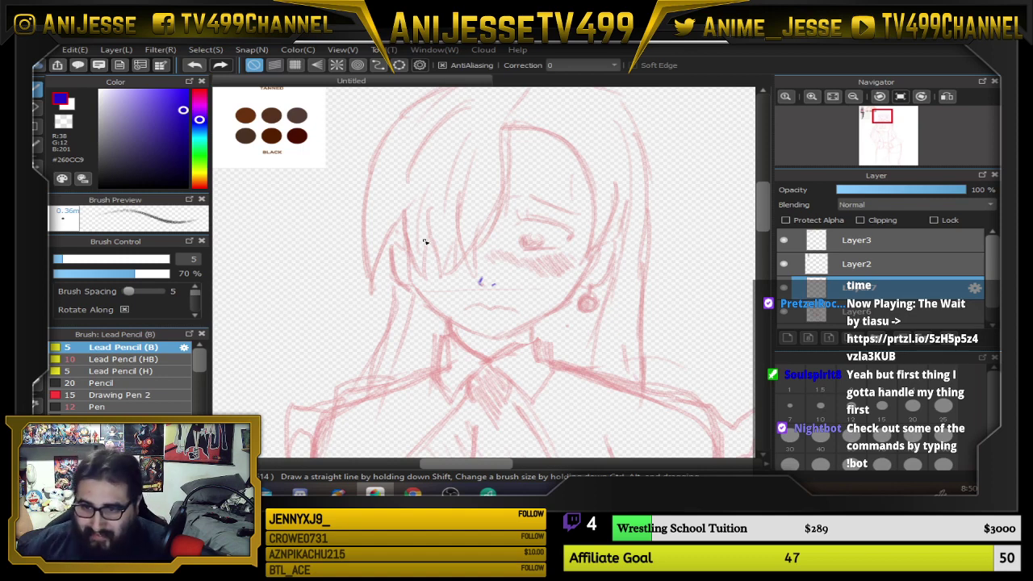
Draw the jawline in blue from the covered-eye side down to the chin and up along the opposite cheek
{"action": "scroll", "coordinate": [490, 343], "scroll_direction": "up", "scroll_amount": 1}
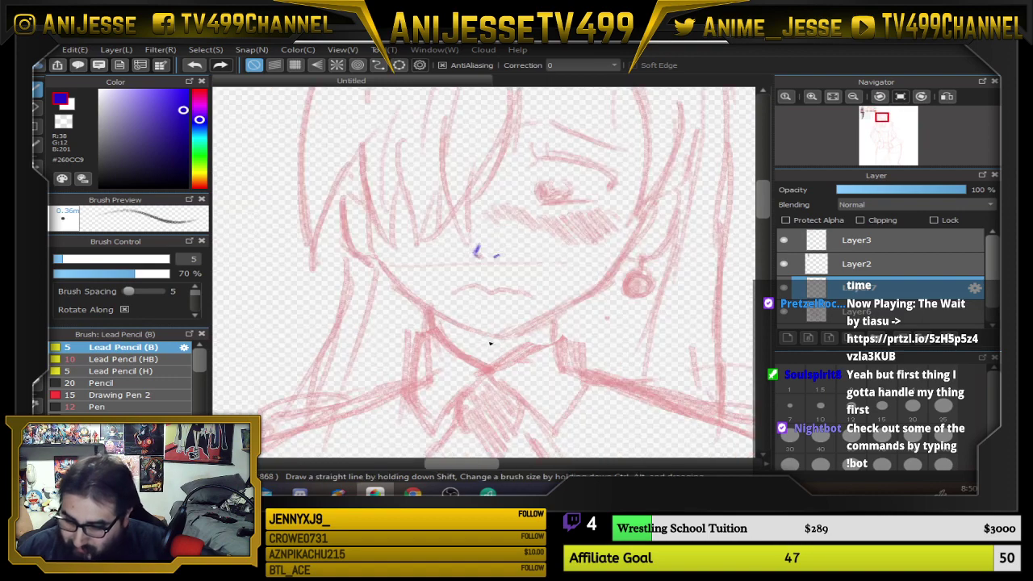
{"action": "left_click_drag", "start_coordinate": [505, 303], "coordinate": [401, 306]}
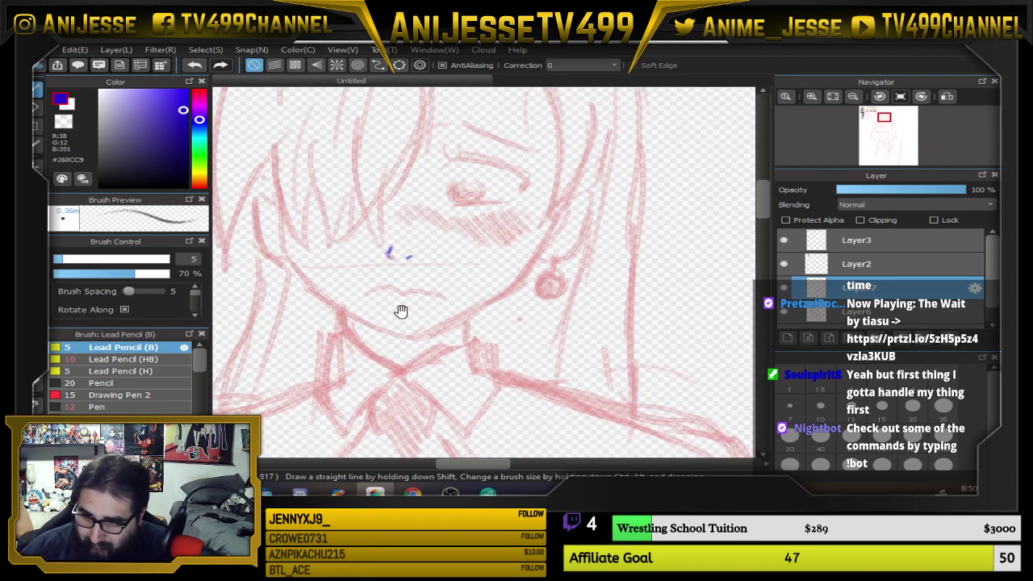
{"action": "scroll", "coordinate": [403, 272], "scroll_direction": "up", "scroll_amount": 1}
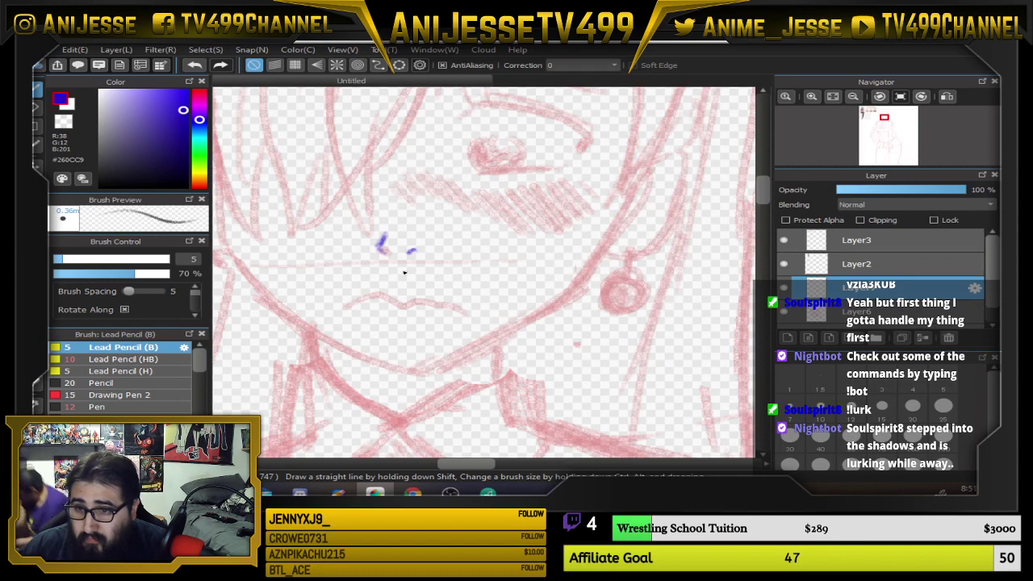
{"action": "scroll", "coordinate": [404, 272], "scroll_direction": "down", "scroll_amount": 1}
{"action": "scroll", "coordinate": [389, 267], "scroll_direction": "up", "scroll_amount": 1}
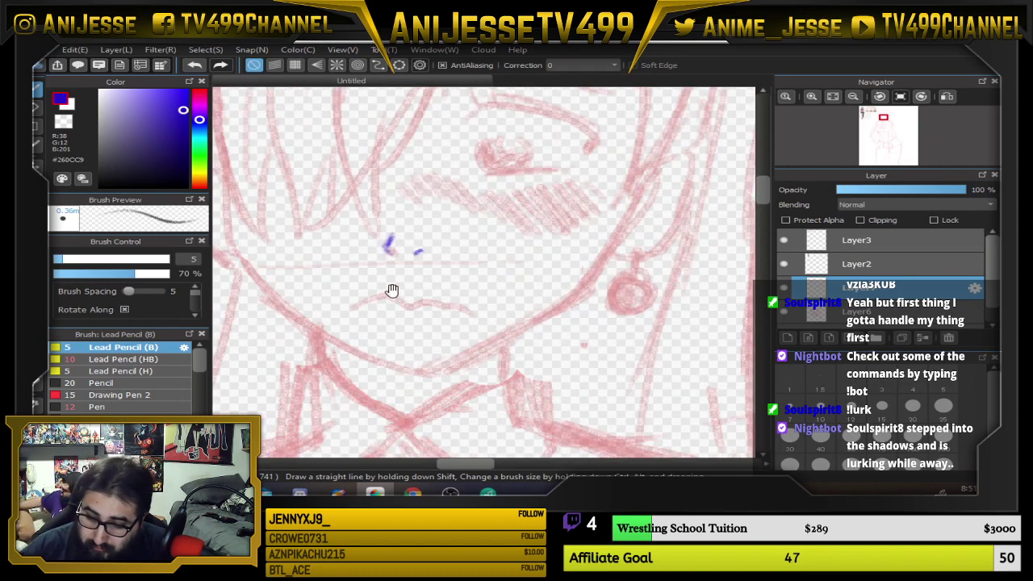
{"action": "left_click_drag", "start_coordinate": [393, 292], "coordinate": [481, 355]}
{"action": "mouse_move", "coordinate": [318, 260]}
{"action": "left_mouse_down"}
{"action": "mouse_move", "coordinate": [334, 332]}
{"action": "mouse_move", "coordinate": [396, 392]}
{"action": "left_mouse_up"}
{"action": "mouse_move", "coordinate": [352, 360]}
{"action": "left_mouse_down"}
{"action": "mouse_move", "coordinate": [449, 412]}
{"action": "mouse_move", "coordinate": [412, 399]}
{"action": "mouse_move", "coordinate": [398, 393]}
{"action": "mouse_move", "coordinate": [501, 431]}
{"action": "mouse_move", "coordinate": [479, 429]}
{"action": "mouse_move", "coordinate": [514, 431]}
{"action": "left_mouse_up"}
{"action": "left_click_drag", "start_coordinate": [656, 278], "coordinate": [640, 239]}
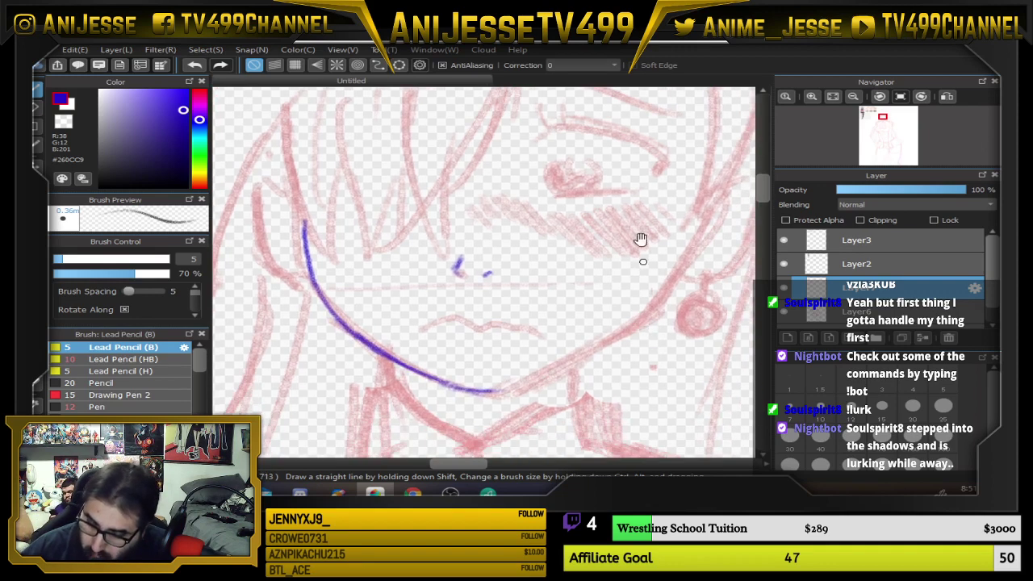
{"action": "left_click_drag", "start_coordinate": [730, 154], "coordinate": [640, 220]}
{"action": "mouse_move", "coordinate": [598, 339]}
{"action": "left_mouse_down"}
{"action": "mouse_move", "coordinate": [638, 286]}
{"action": "mouse_move", "coordinate": [561, 355]}
{"action": "left_mouse_up"}
{"action": "mouse_move", "coordinate": [605, 308]}
{"action": "left_mouse_down"}
{"action": "mouse_move", "coordinate": [576, 341]}
{"action": "mouse_move", "coordinate": [502, 382]}
{"action": "left_mouse_up"}
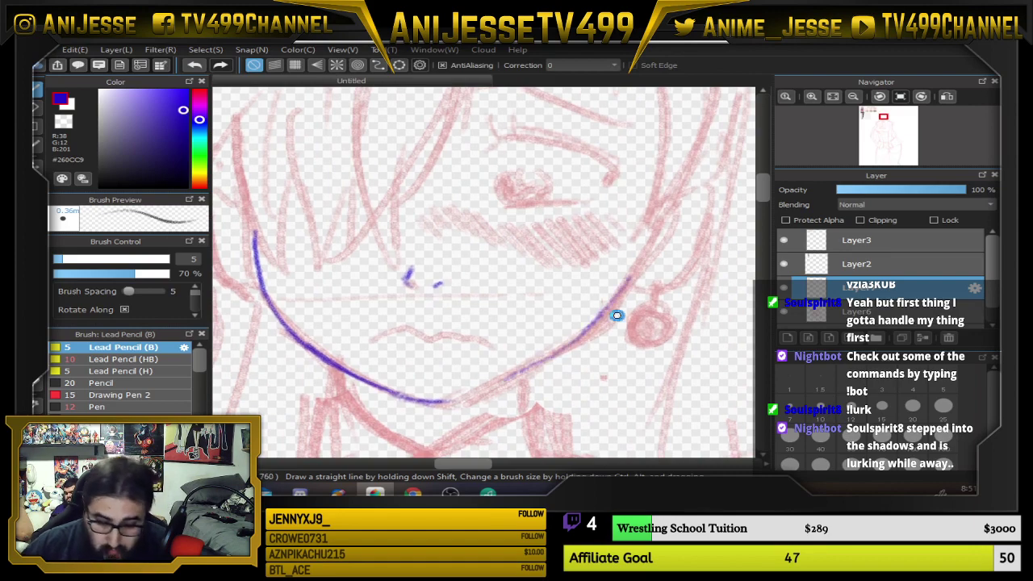
Mirror the canvas view, strengthen the blue jawline on the visible-eye side, and flip the view back
{"action": "key", "text": "Down"}
{"action": "key", "text": "Right"}
{"action": "key", "text": "Up"}
{"action": "key", "text": "Down"}
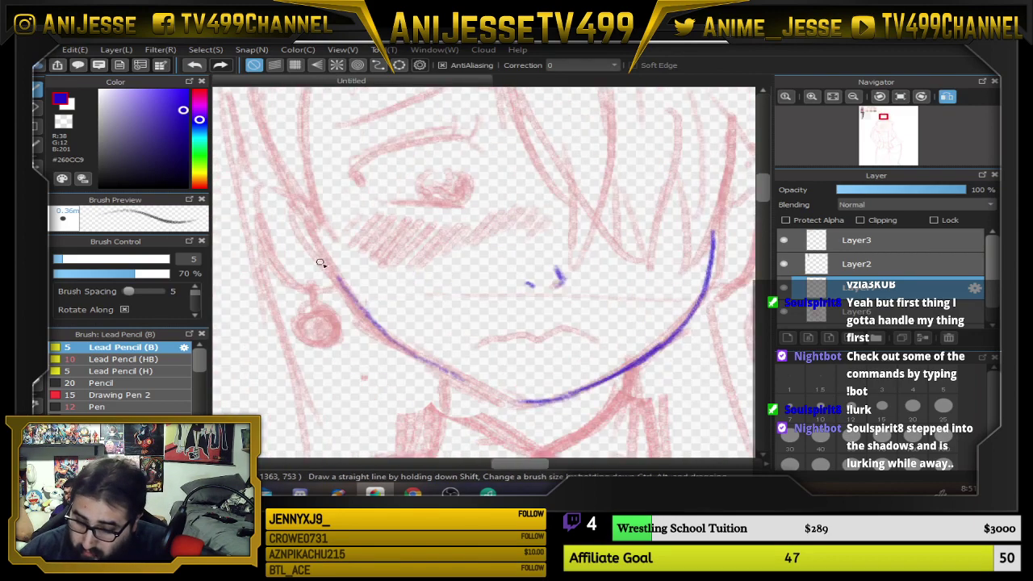
{"action": "mouse_move", "coordinate": [347, 290]}
{"action": "left_mouse_down"}
{"action": "mouse_move", "coordinate": [387, 337]}
{"action": "mouse_move", "coordinate": [464, 362]}
{"action": "left_mouse_up"}
{"action": "mouse_move", "coordinate": [386, 335]}
{"action": "left_mouse_down"}
{"action": "mouse_move", "coordinate": [479, 392]}
{"action": "mouse_move", "coordinate": [335, 285]}
{"action": "mouse_move", "coordinate": [388, 336]}
{"action": "left_mouse_up"}
{"action": "key", "text": "e"}
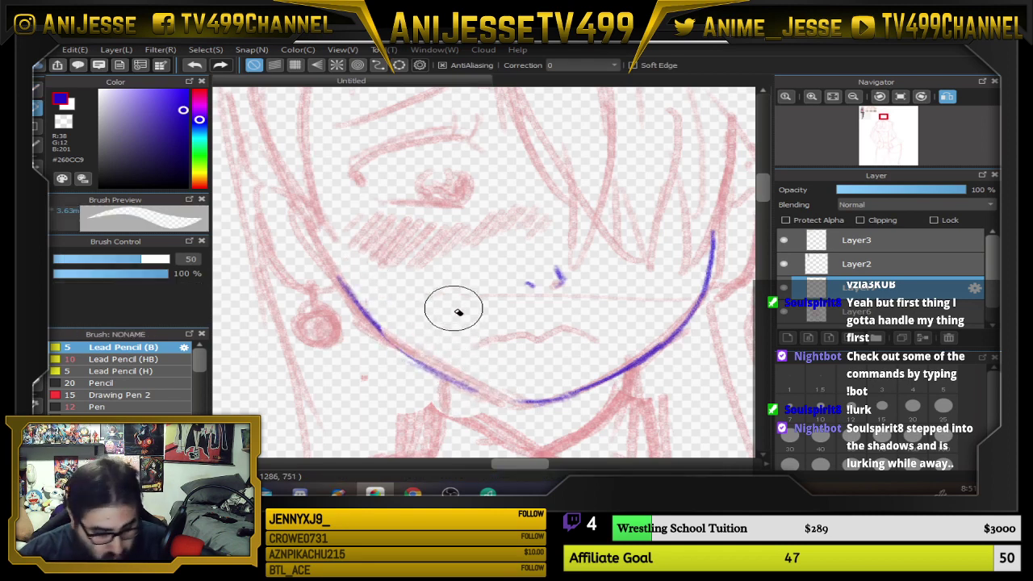
{"action": "key", "text": "b"}
{"action": "mouse_move", "coordinate": [343, 284]}
{"action": "left_mouse_down"}
{"action": "mouse_move", "coordinate": [397, 347]}
{"action": "mouse_move", "coordinate": [510, 393]}
{"action": "mouse_move", "coordinate": [656, 306]}
{"action": "left_mouse_up"}
{"action": "key", "text": "h"}
Draw two short blue neck lines below the jaw and the V-shaped collar opening between them
{"action": "left_click_drag", "start_coordinate": [428, 289], "coordinate": [433, 317]}
{"action": "left_click_drag", "start_coordinate": [633, 293], "coordinate": [631, 326]}
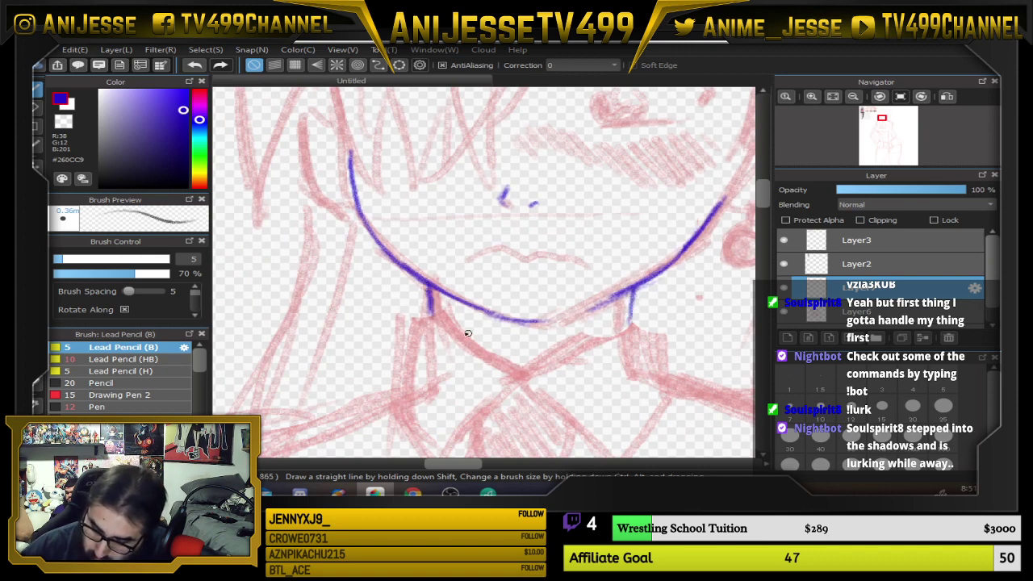
{"action": "left_click_drag", "start_coordinate": [436, 325], "coordinate": [521, 381]}
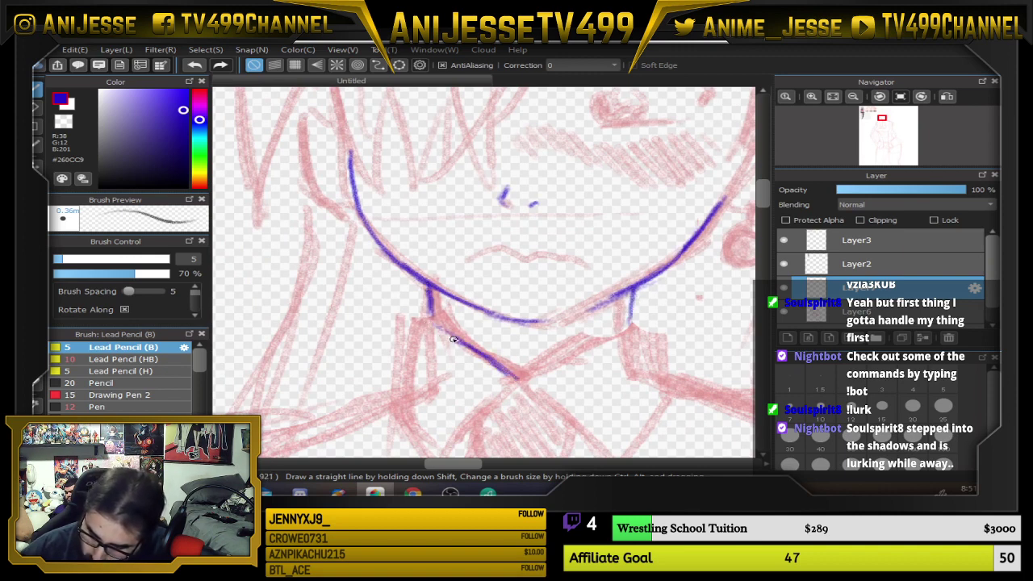
{"action": "mouse_move", "coordinate": [427, 307]}
{"action": "left_mouse_down"}
{"action": "mouse_move", "coordinate": [456, 342]}
{"action": "mouse_move", "coordinate": [524, 377]}
{"action": "mouse_move", "coordinate": [633, 318]}
{"action": "mouse_move", "coordinate": [632, 299]}
{"action": "left_mouse_up"}
Outline both collar flaps in blue, with bent outer edges, pointed tips and inner edges meeting at the V
{"action": "left_click_drag", "start_coordinate": [425, 320], "coordinate": [397, 394]}
{"action": "left_click_drag", "start_coordinate": [509, 358], "coordinate": [534, 281]}
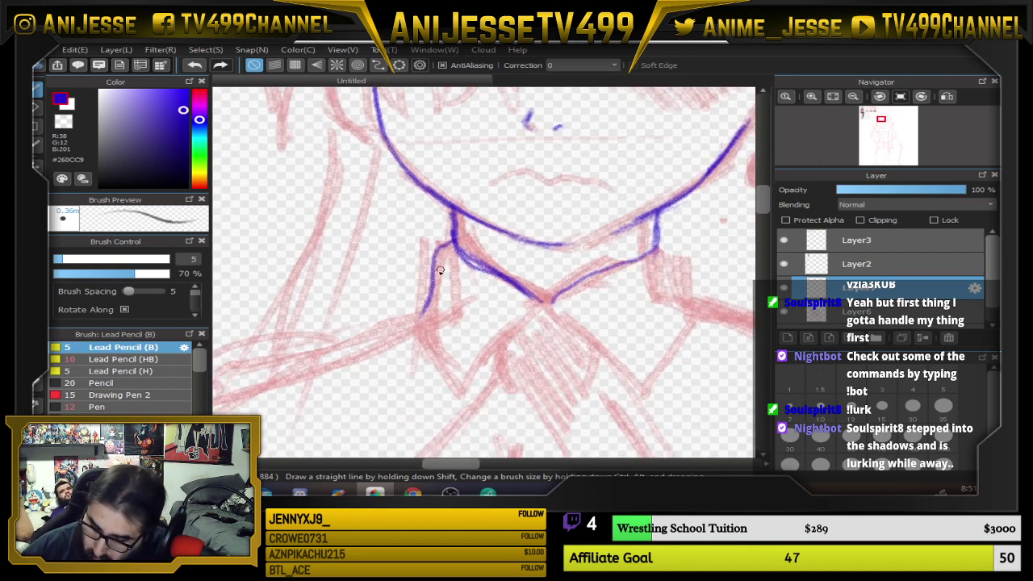
{"action": "mouse_move", "coordinate": [442, 249]}
{"action": "left_mouse_down"}
{"action": "mouse_move", "coordinate": [413, 320]}
{"action": "mouse_move", "coordinate": [418, 347]}
{"action": "mouse_move", "coordinate": [455, 393]}
{"action": "mouse_move", "coordinate": [429, 292]}
{"action": "mouse_move", "coordinate": [450, 234]}
{"action": "left_mouse_up"}
{"action": "mouse_move", "coordinate": [658, 239]}
{"action": "left_mouse_down"}
{"action": "mouse_move", "coordinate": [693, 309]}
{"action": "mouse_move", "coordinate": [683, 342]}
{"action": "mouse_move", "coordinate": [650, 384]}
{"action": "mouse_move", "coordinate": [693, 315]}
{"action": "left_mouse_up"}
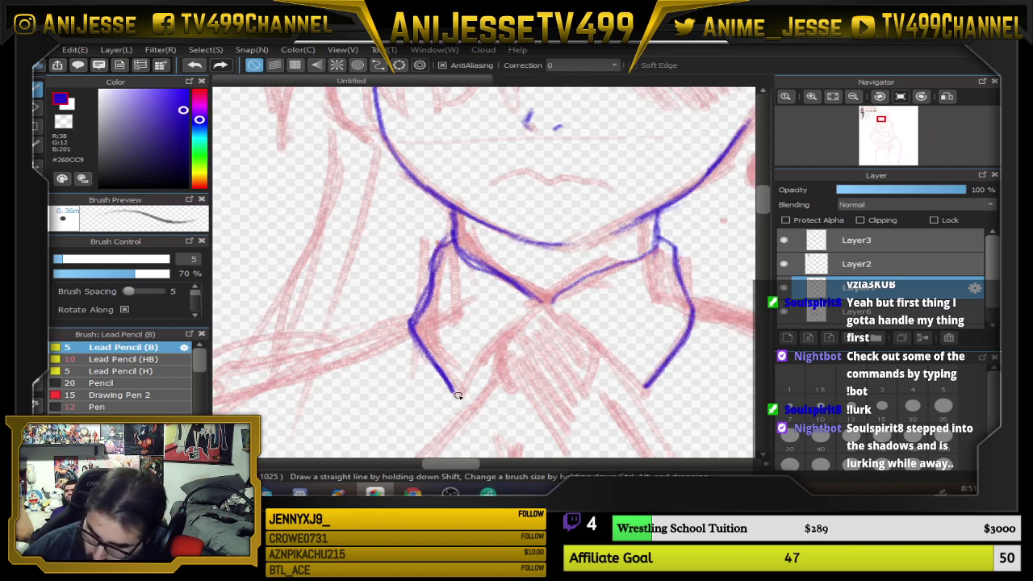
{"action": "mouse_move", "coordinate": [458, 395]}
{"action": "left_mouse_down"}
{"action": "mouse_move", "coordinate": [549, 310]}
{"action": "mouse_move", "coordinate": [649, 394]}
{"action": "mouse_move", "coordinate": [544, 300]}
{"action": "left_mouse_up"}
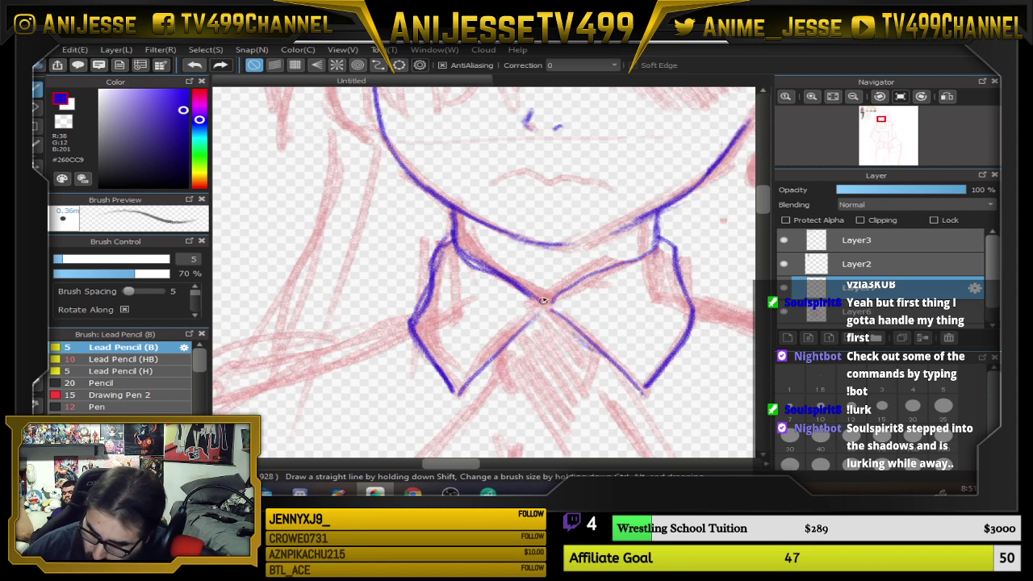
Check the reference character's neck bow and draw the knot's two curved sides in blue between the collar flaps
{"action": "scroll", "coordinate": [362, 188], "scroll_direction": "down", "scroll_amount": 5}
{"action": "left_click_drag", "start_coordinate": [361, 188], "coordinate": [513, 361]}
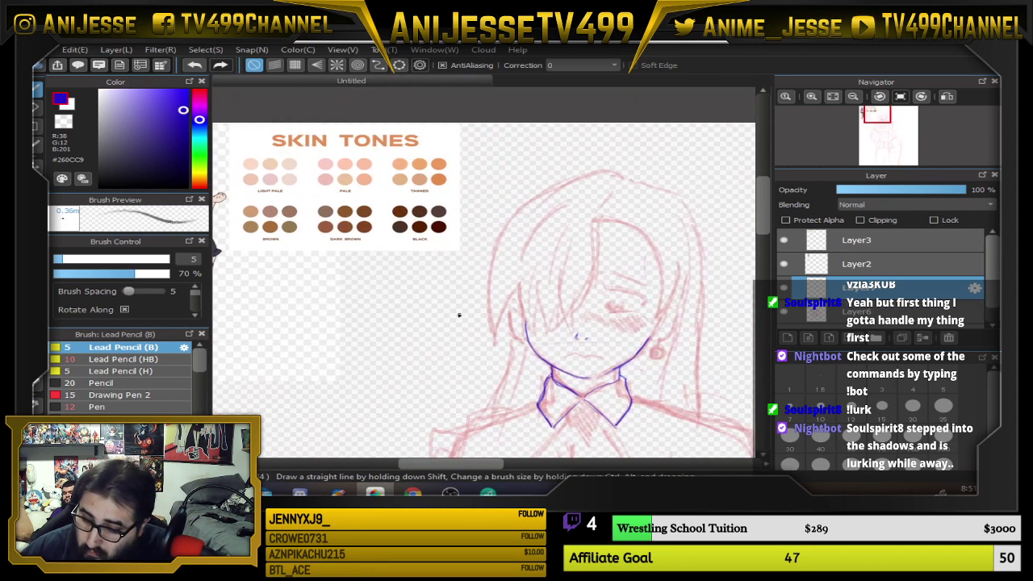
{"action": "left_click_drag", "start_coordinate": [431, 292], "coordinate": [613, 351]}
{"action": "scroll", "coordinate": [437, 245], "scroll_direction": "up", "scroll_amount": 3}
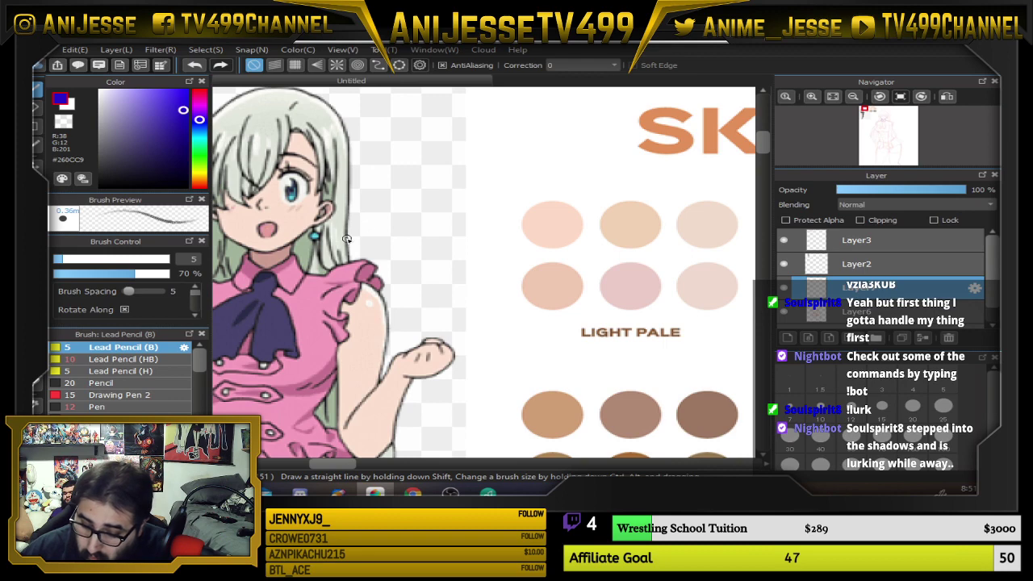
{"action": "scroll", "coordinate": [347, 239], "scroll_direction": "down", "scroll_amount": 3}
{"action": "mouse_move", "coordinate": [536, 294]}
{"action": "left_mouse_down"}
{"action": "mouse_move", "coordinate": [460, 186]}
{"action": "mouse_move", "coordinate": [327, 69]}
{"action": "left_mouse_up"}
{"action": "scroll", "coordinate": [683, 370], "scroll_direction": "up", "scroll_amount": 3}
{"action": "left_click_drag", "start_coordinate": [523, 293], "coordinate": [347, 249]}
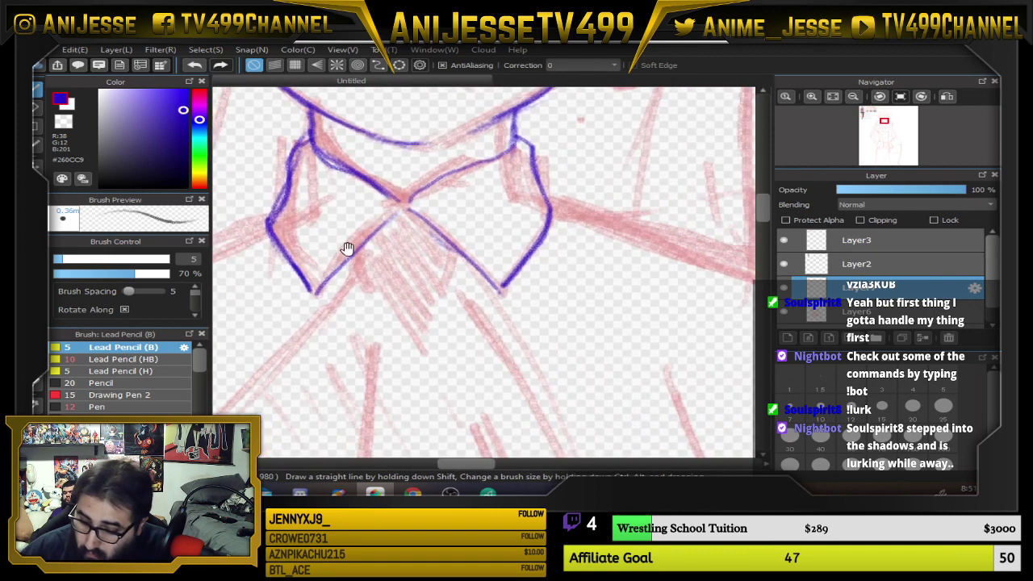
{"action": "mouse_move", "coordinate": [383, 209]}
{"action": "left_mouse_down"}
{"action": "mouse_move", "coordinate": [360, 270]}
{"action": "mouse_move", "coordinate": [402, 316]}
{"action": "left_mouse_up"}
{"action": "mouse_move", "coordinate": [432, 230]}
{"action": "left_mouse_down"}
{"action": "mouse_move", "coordinate": [440, 270]}
{"action": "mouse_move", "coordinate": [426, 289]}
{"action": "left_mouse_up"}
Draw the wavy, downturned mouth in blue over the red mouth line
{"action": "left_click_drag", "start_coordinate": [503, 312], "coordinate": [532, 196]}
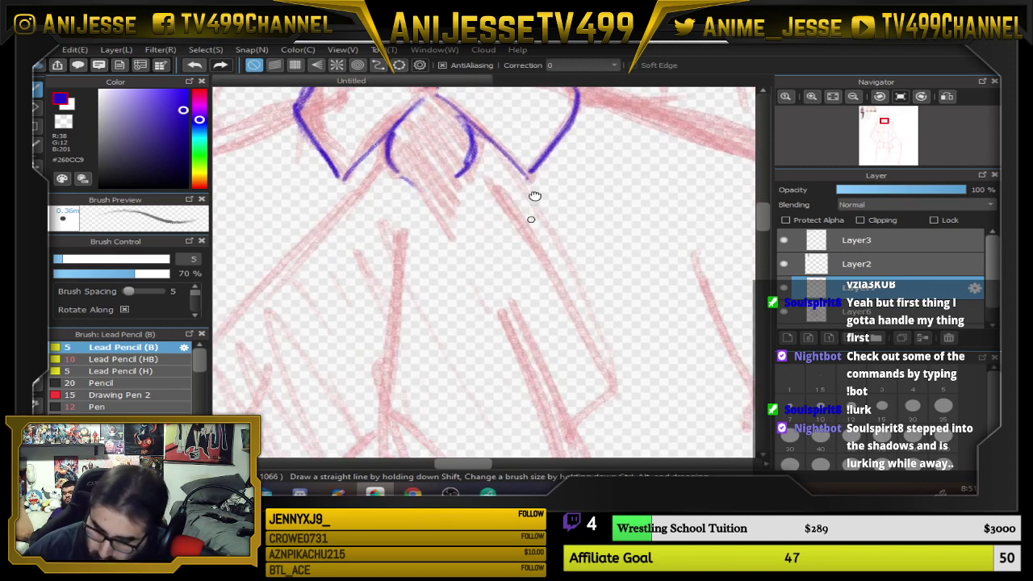
{"action": "left_click_drag", "start_coordinate": [460, 220], "coordinate": [516, 151]}
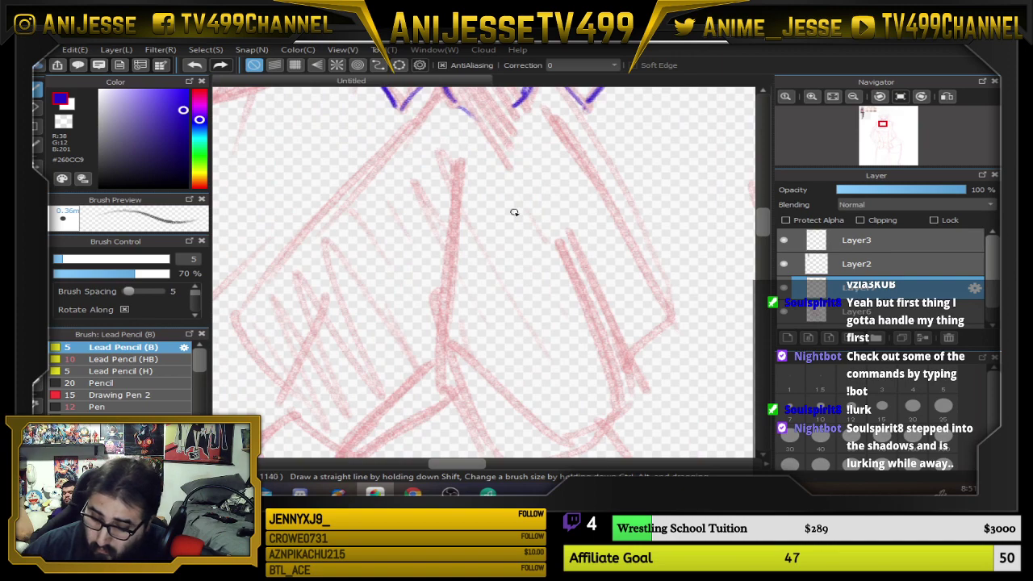
{"action": "scroll", "coordinate": [514, 212], "scroll_direction": "down", "scroll_amount": 3}
{"action": "left_click_drag", "start_coordinate": [512, 221], "coordinate": [464, 401]}
{"action": "scroll", "coordinate": [444, 305], "scroll_direction": "up", "scroll_amount": 3}
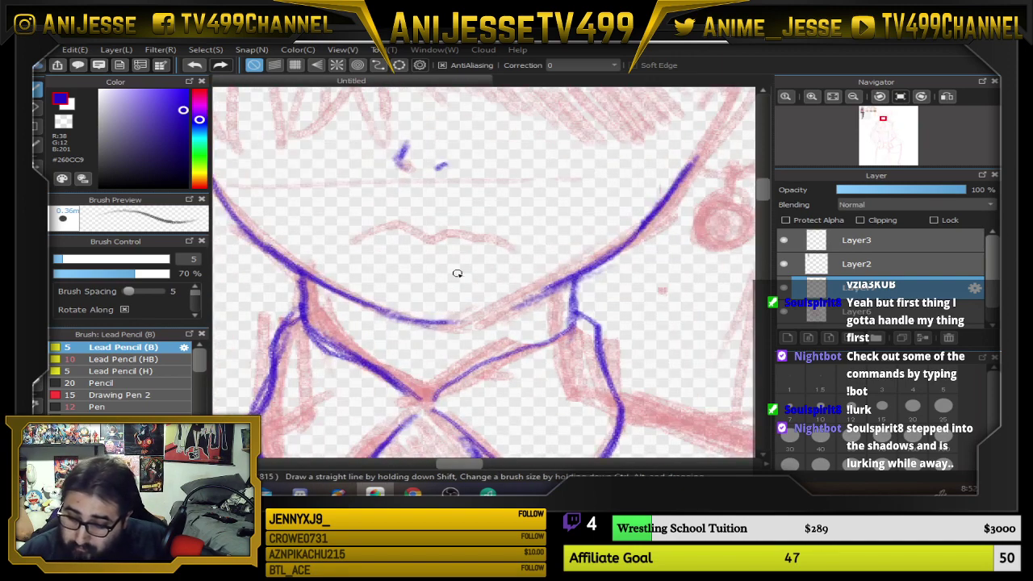
{"action": "mouse_move", "coordinate": [344, 245]}
{"action": "left_mouse_down"}
{"action": "mouse_move", "coordinate": [478, 230]}
{"action": "mouse_move", "coordinate": [523, 244]}
{"action": "left_mouse_up"}
Draw the visible eye's upper lid in blue with two upright lashes, plus a faint lower lid line
{"action": "scroll", "coordinate": [613, 231], "scroll_direction": "up", "scroll_amount": 4}
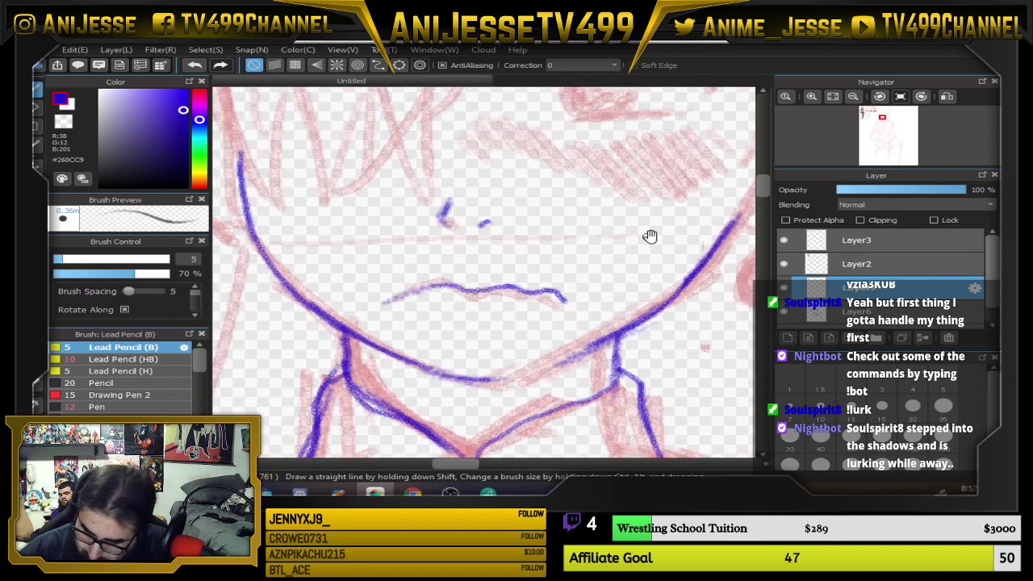
{"action": "scroll", "coordinate": [638, 285], "scroll_direction": "up", "scroll_amount": 3}
{"action": "left_click_drag", "start_coordinate": [481, 301], "coordinate": [557, 298]}
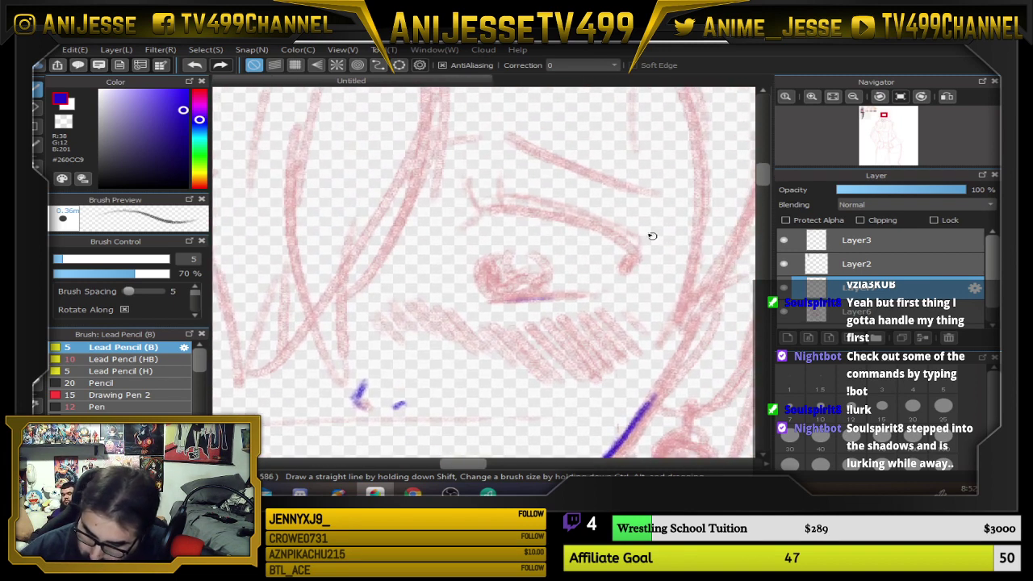
{"action": "mouse_move", "coordinate": [469, 228]}
{"action": "left_mouse_down"}
{"action": "mouse_move", "coordinate": [556, 210]}
{"action": "mouse_move", "coordinate": [618, 240]}
{"action": "mouse_move", "coordinate": [621, 263]}
{"action": "mouse_move", "coordinate": [588, 225]}
{"action": "mouse_move", "coordinate": [478, 217]}
{"action": "mouse_move", "coordinate": [548, 207]}
{"action": "mouse_move", "coordinate": [641, 242]}
{"action": "mouse_move", "coordinate": [488, 205]}
{"action": "mouse_move", "coordinate": [468, 172]}
{"action": "left_mouse_up"}
{"action": "left_click_drag", "start_coordinate": [508, 210], "coordinate": [507, 161]}
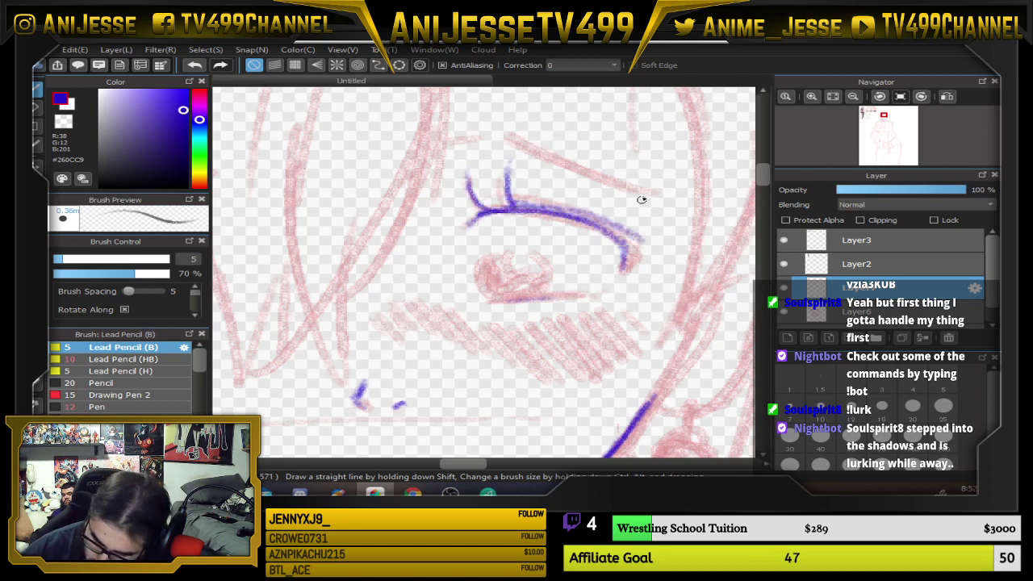
Draw the sloping eyebrow in blue above the visible eye, with a small hooked inner end
{"action": "left_click_drag", "start_coordinate": [598, 111], "coordinate": [554, 191]}
{"action": "mouse_move", "coordinate": [452, 207]}
{"action": "left_mouse_down"}
{"action": "mouse_move", "coordinate": [602, 265]}
{"action": "mouse_move", "coordinate": [437, 203]}
{"action": "left_mouse_up"}
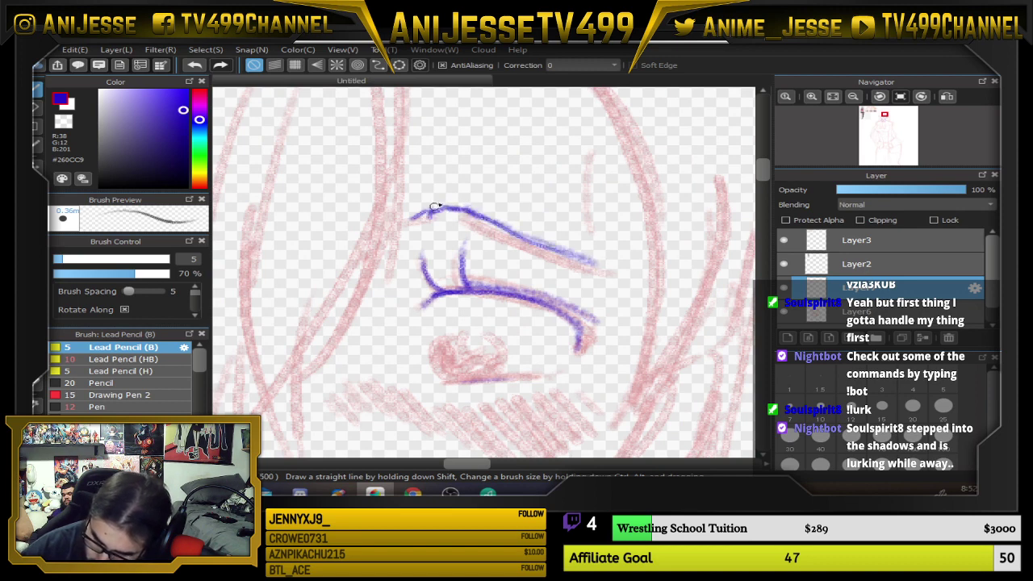
{"action": "left_click_drag", "start_coordinate": [625, 310], "coordinate": [670, 270]}
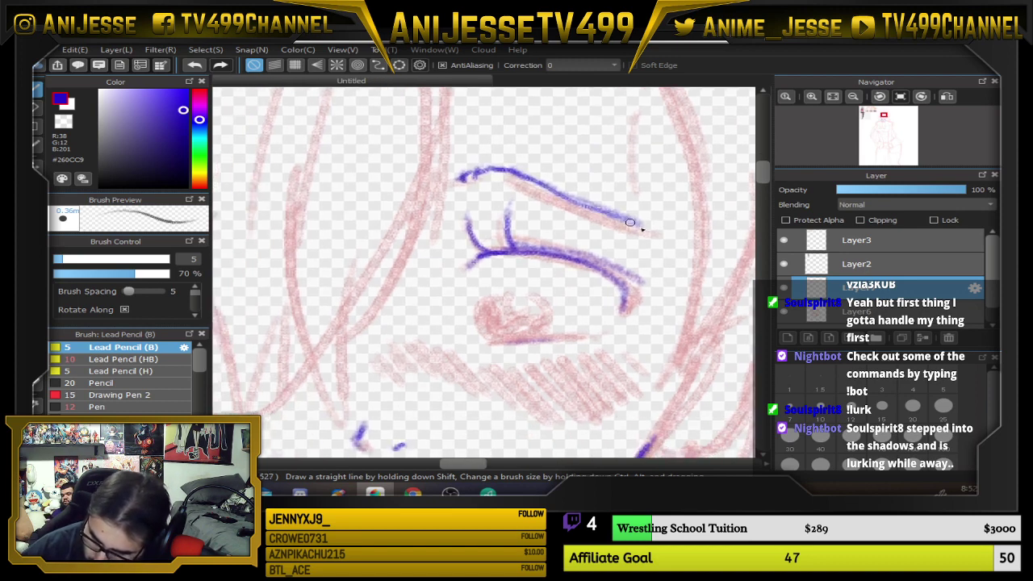
Draw the visible eye's rounded iris with a dark pupil, strengthen the lower lid and refine the upper lid's outer corner
{"action": "left_click_drag", "start_coordinate": [494, 343], "coordinate": [585, 340]}
{"action": "mouse_move", "coordinate": [506, 327]}
{"action": "left_mouse_down"}
{"action": "mouse_move", "coordinate": [509, 298]}
{"action": "mouse_move", "coordinate": [502, 338]}
{"action": "mouse_move", "coordinate": [496, 304]}
{"action": "mouse_move", "coordinate": [505, 319]}
{"action": "mouse_move", "coordinate": [539, 297]}
{"action": "mouse_move", "coordinate": [537, 334]}
{"action": "mouse_move", "coordinate": [513, 336]}
{"action": "mouse_move", "coordinate": [522, 322]}
{"action": "mouse_move", "coordinate": [523, 336]}
{"action": "mouse_move", "coordinate": [504, 330]}
{"action": "mouse_move", "coordinate": [539, 335]}
{"action": "left_mouse_up"}
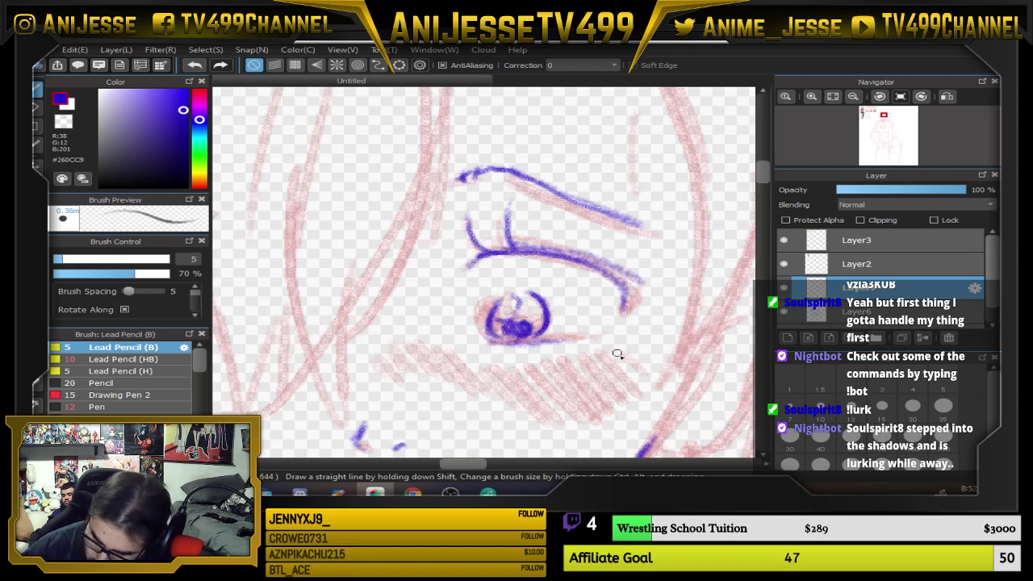
{"action": "mouse_move", "coordinate": [636, 310]}
{"action": "left_mouse_down"}
{"action": "mouse_move", "coordinate": [667, 246]}
{"action": "mouse_move", "coordinate": [621, 278]}
{"action": "left_mouse_up"}
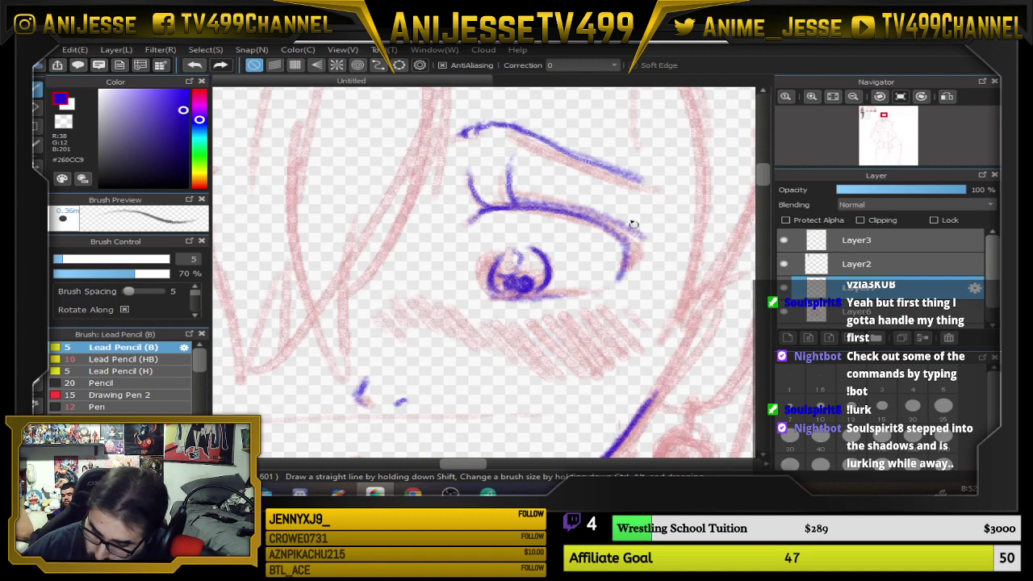
Examine the blue face and collar against the full figure, the reference character and the sketched neck bow
{"action": "left_click_drag", "start_coordinate": [583, 342], "coordinate": [689, 261]}
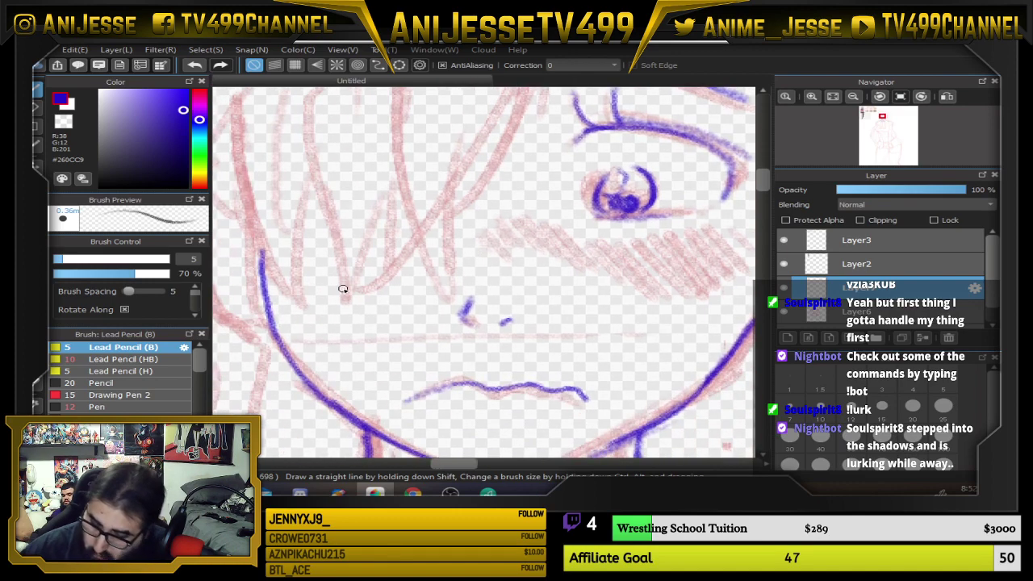
{"action": "scroll", "coordinate": [415, 269], "scroll_direction": "down", "scroll_amount": 3}
{"action": "scroll", "coordinate": [426, 298], "scroll_direction": "down", "scroll_amount": 1}
{"action": "left_click_drag", "start_coordinate": [426, 313], "coordinate": [489, 269]}
{"action": "scroll", "coordinate": [488, 274], "scroll_direction": "down", "scroll_amount": 3}
{"action": "left_click_drag", "start_coordinate": [613, 335], "coordinate": [584, 261]}
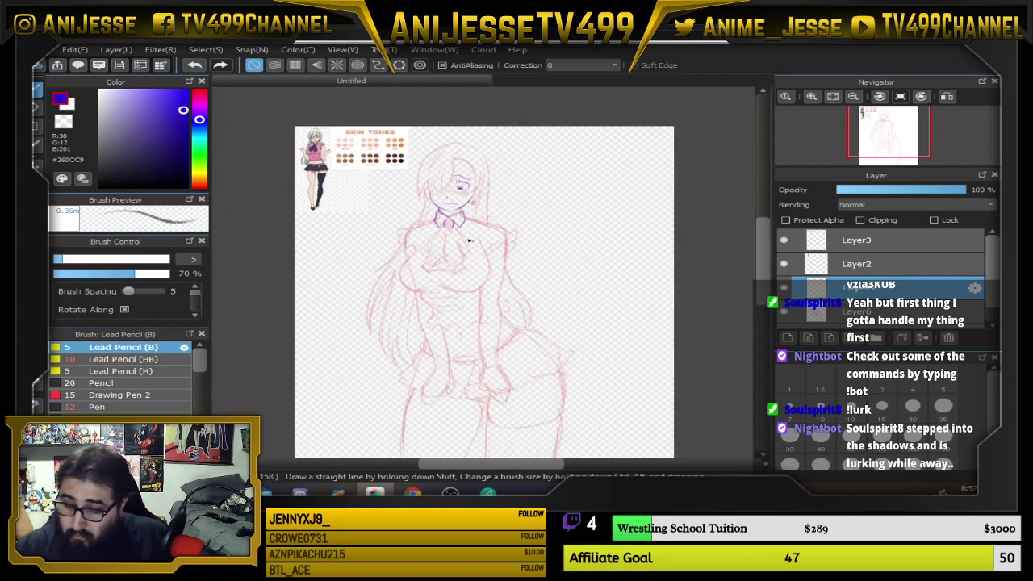
{"action": "scroll", "coordinate": [420, 228], "scroll_direction": "up", "scroll_amount": 3}
{"action": "scroll", "coordinate": [568, 236], "scroll_direction": "down", "scroll_amount": 2}
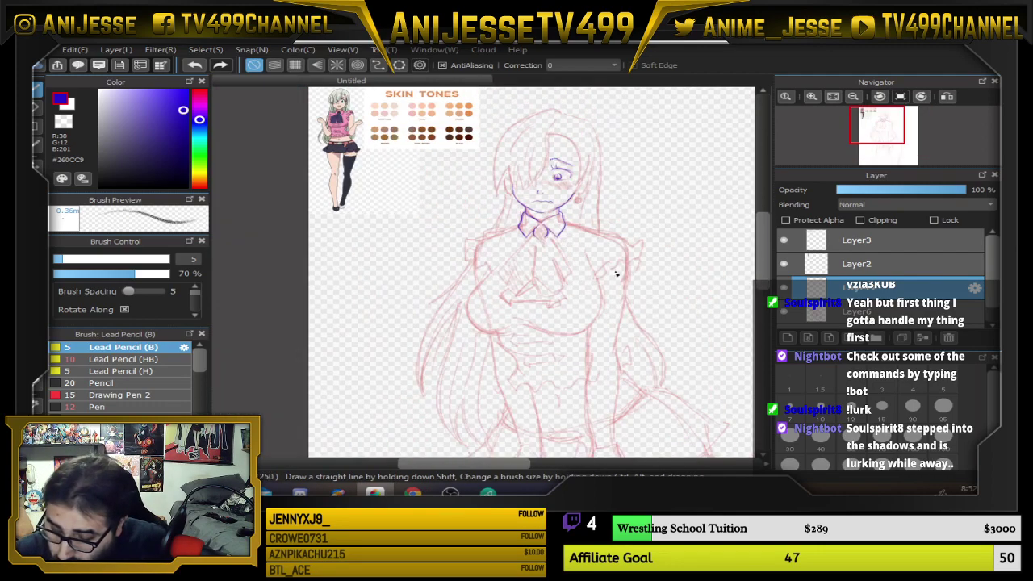
{"action": "left_click_drag", "start_coordinate": [612, 280], "coordinate": [514, 296]}
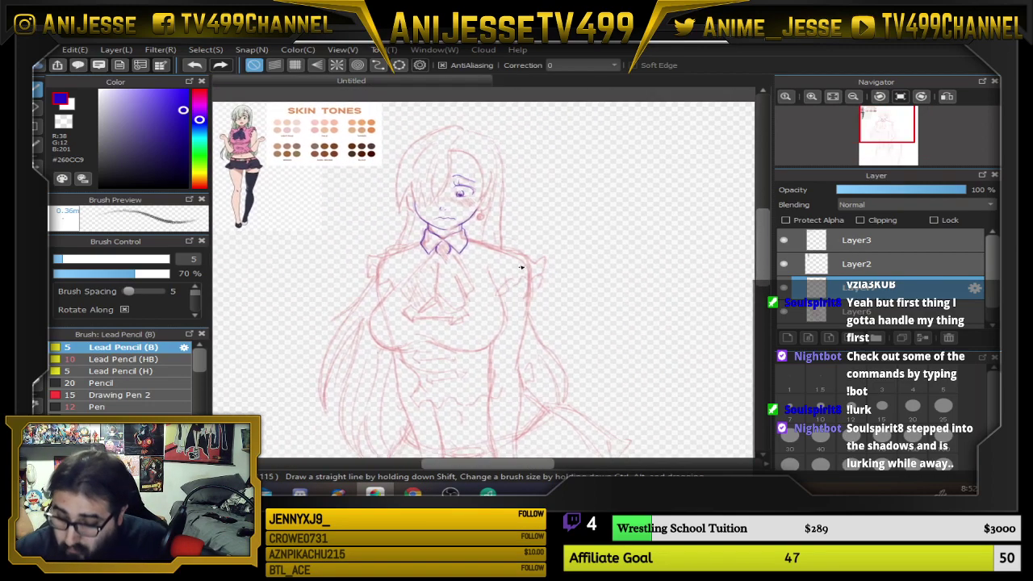
{"action": "scroll", "coordinate": [520, 267], "scroll_direction": "down", "scroll_amount": 2}
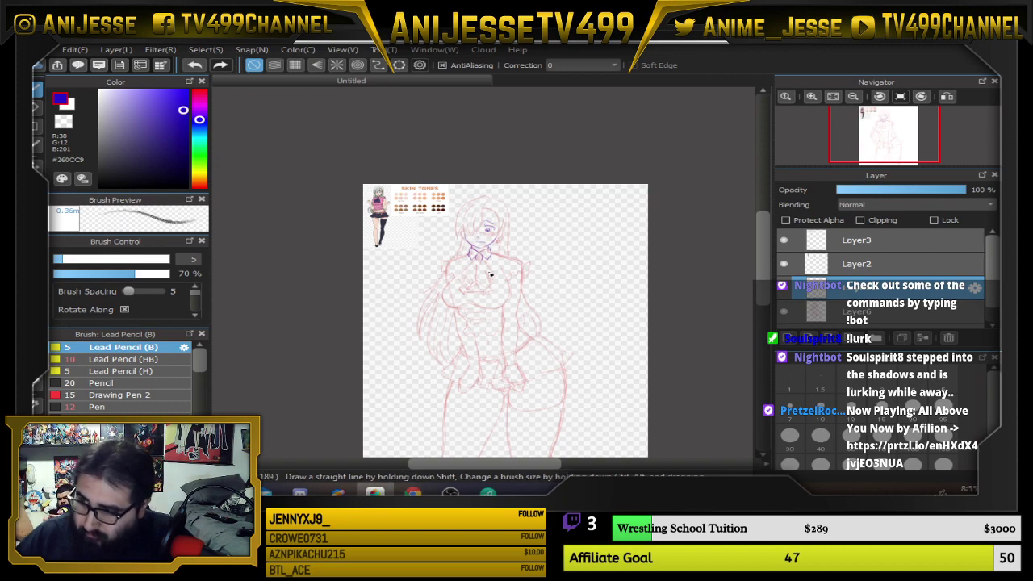
{"action": "key", "text": "ctrl+0"}
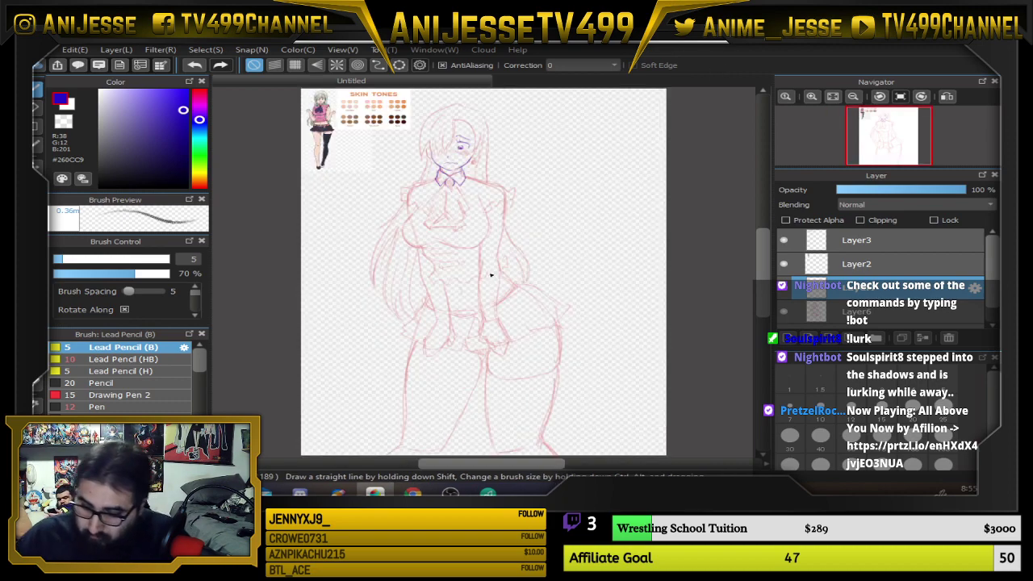
{"action": "scroll", "coordinate": [491, 276], "scroll_direction": "up", "scroll_amount": 2}
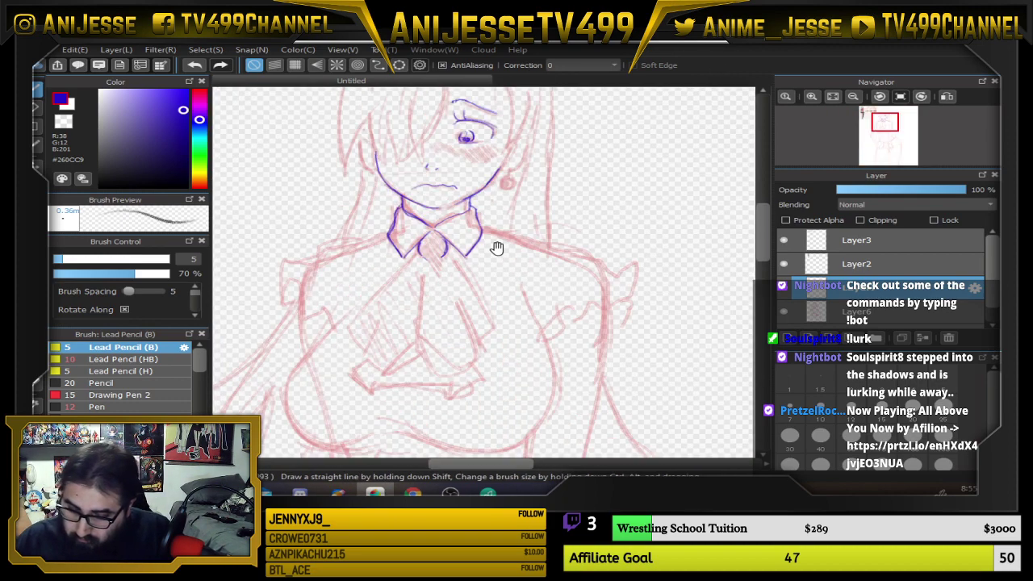
Examine the sketched bow, chest and waist against the full figure, comparing the torso close up and from a distance
{"action": "left_click_drag", "start_coordinate": [497, 249], "coordinate": [502, 149]}
{"action": "scroll", "coordinate": [415, 197], "scroll_direction": "up", "scroll_amount": 1}
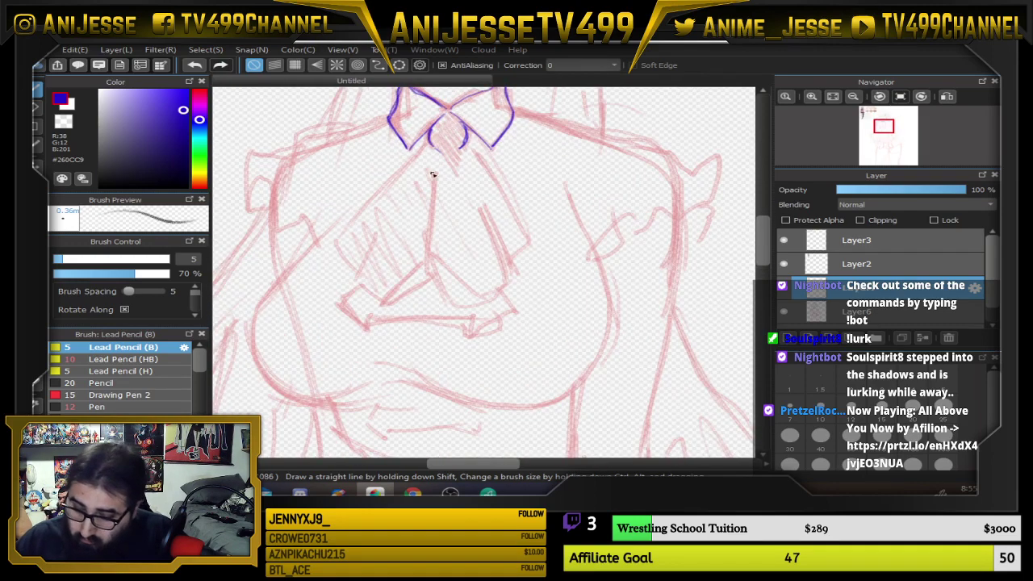
{"action": "scroll", "coordinate": [433, 175], "scroll_direction": "down", "scroll_amount": 1}
{"action": "left_click_drag", "start_coordinate": [433, 175], "coordinate": [392, 249]}
{"action": "scroll", "coordinate": [393, 251], "scroll_direction": "up", "scroll_amount": 1}
{"action": "scroll", "coordinate": [392, 251], "scroll_direction": "down", "scroll_amount": 3}
{"action": "left_click_drag", "start_coordinate": [440, 283], "coordinate": [446, 273]}
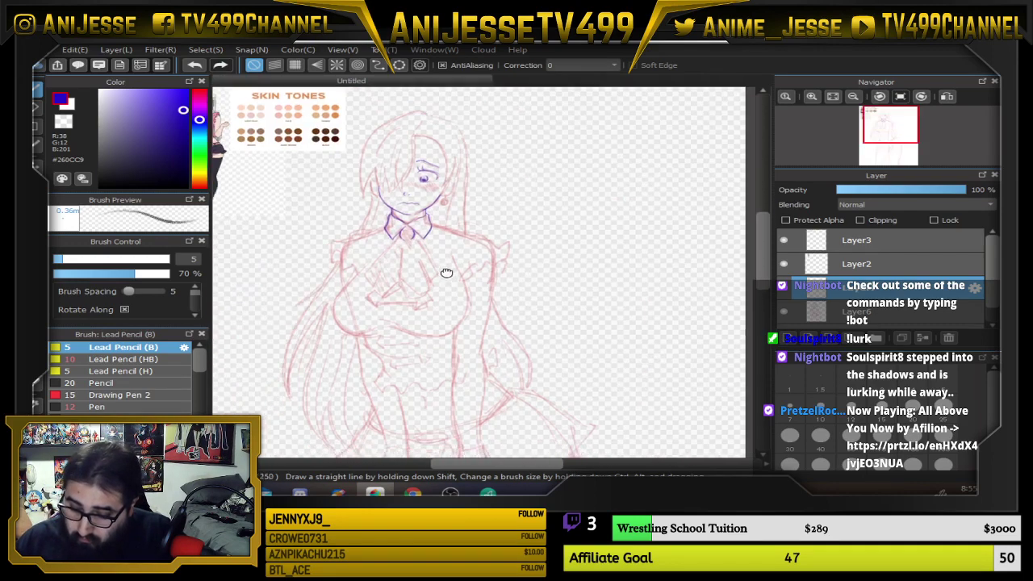
{"action": "scroll", "coordinate": [447, 273], "scroll_direction": "up", "scroll_amount": 1}
{"action": "scroll", "coordinate": [438, 194], "scroll_direction": "up", "scroll_amount": 1}
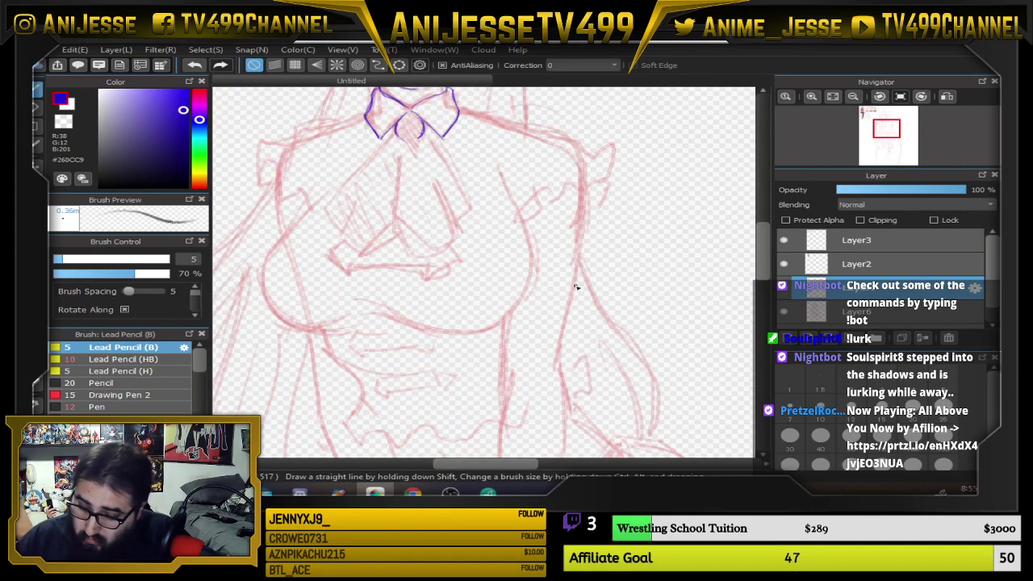
{"action": "scroll", "coordinate": [565, 283], "scroll_direction": "down", "scroll_amount": 2}
{"action": "left_click_drag", "start_coordinate": [555, 282], "coordinate": [514, 263]}
{"action": "scroll", "coordinate": [512, 263], "scroll_direction": "up", "scroll_amount": 1}
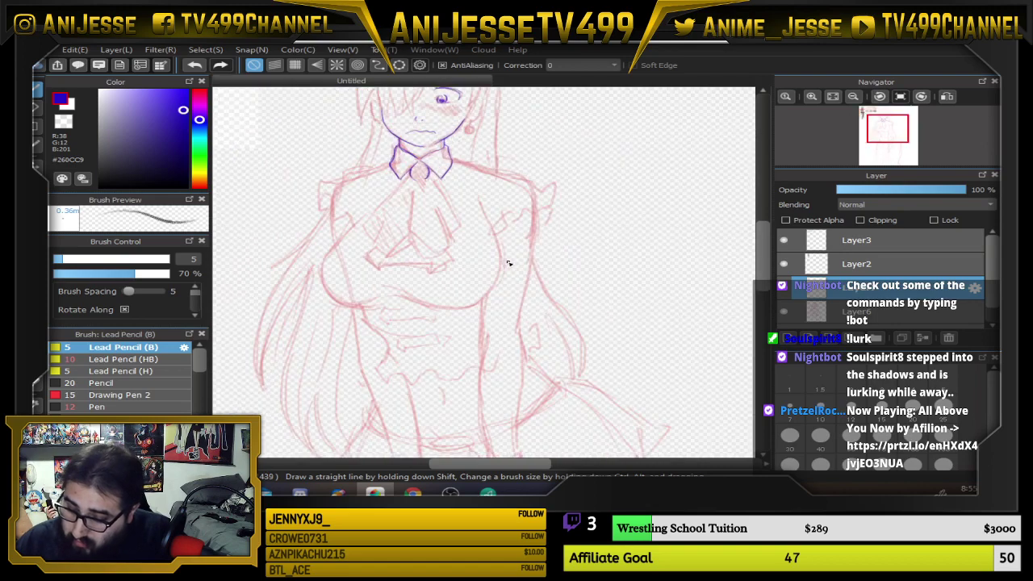
Erase the large rounded chest outline from the red sketch on Layer6, using eraser sizes 25 and 200
{"action": "left_click", "coordinate": [870, 315]}
{"action": "key", "text": "e"}
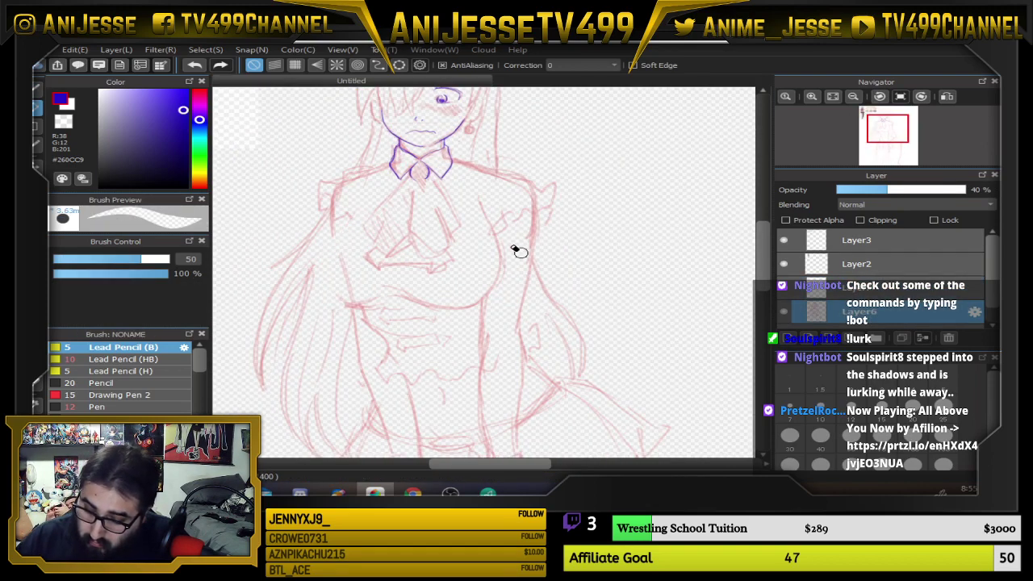
{"action": "key", "text": "bracketleft"}
{"action": "key", "text": "bracketleft"}
{"action": "key", "text": "bracketleft"}
{"action": "key", "text": "bracketleft"}
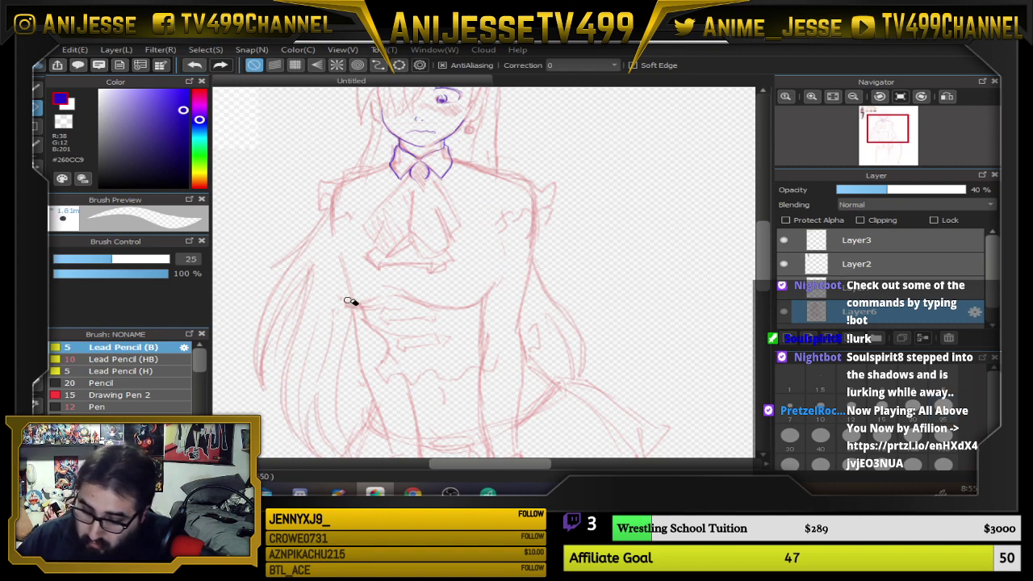
{"action": "left_click", "coordinate": [793, 465]}
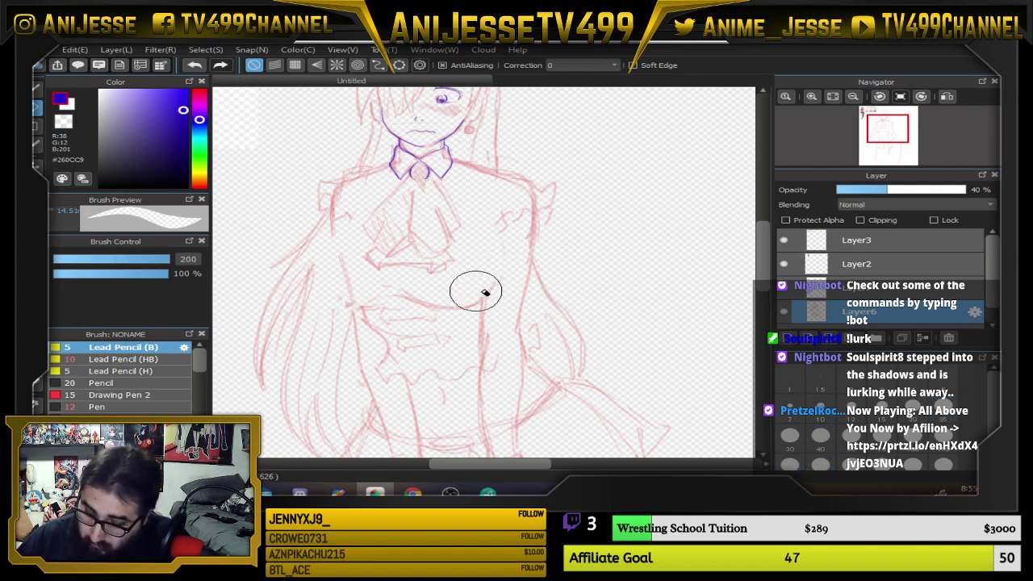
{"action": "left_click_drag", "start_coordinate": [477, 291], "coordinate": [365, 297]}
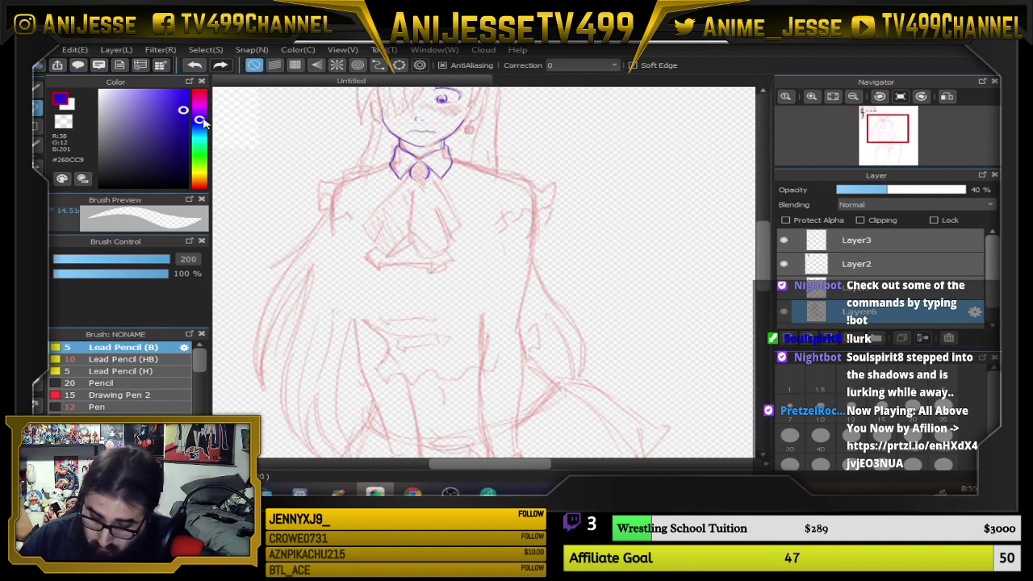
Sketch two slanting red lines from the collar down both sides of the bow with Lead Pencil (HB), joined by a horizontal line beneath
{"action": "left_click_drag", "start_coordinate": [200, 121], "coordinate": [197, 66]}
{"action": "left_click", "coordinate": [133, 360]}
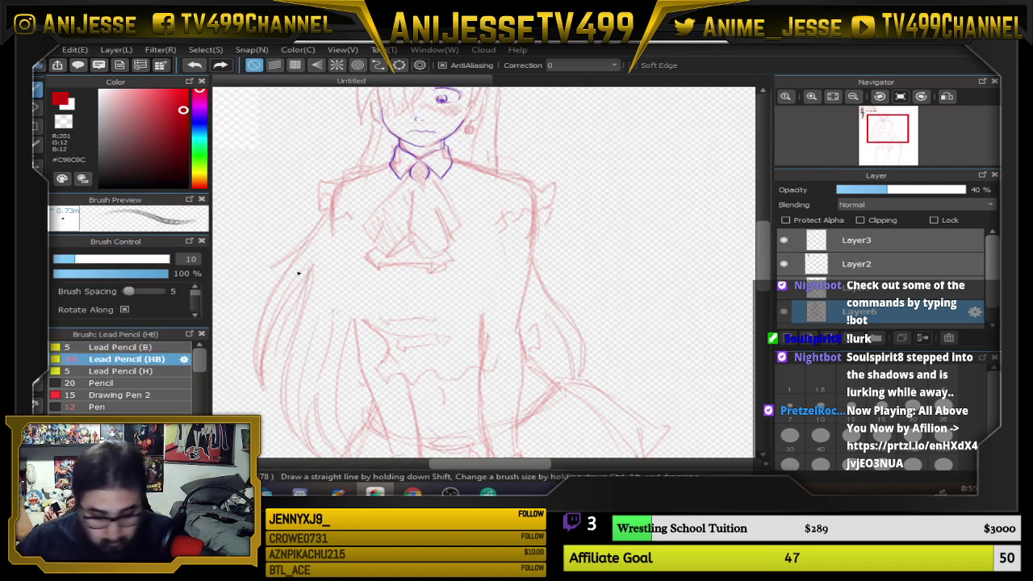
{"action": "scroll", "coordinate": [355, 197], "scroll_direction": "up", "scroll_amount": 1}
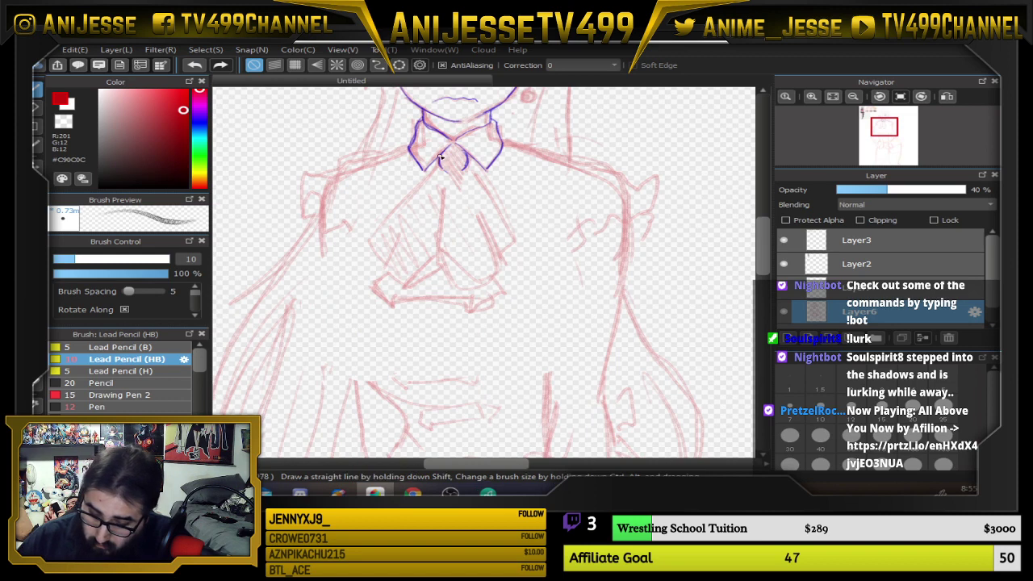
{"action": "left_click_drag", "start_coordinate": [426, 173], "coordinate": [317, 323]}
{"action": "left_click_drag", "start_coordinate": [478, 167], "coordinate": [551, 283]}
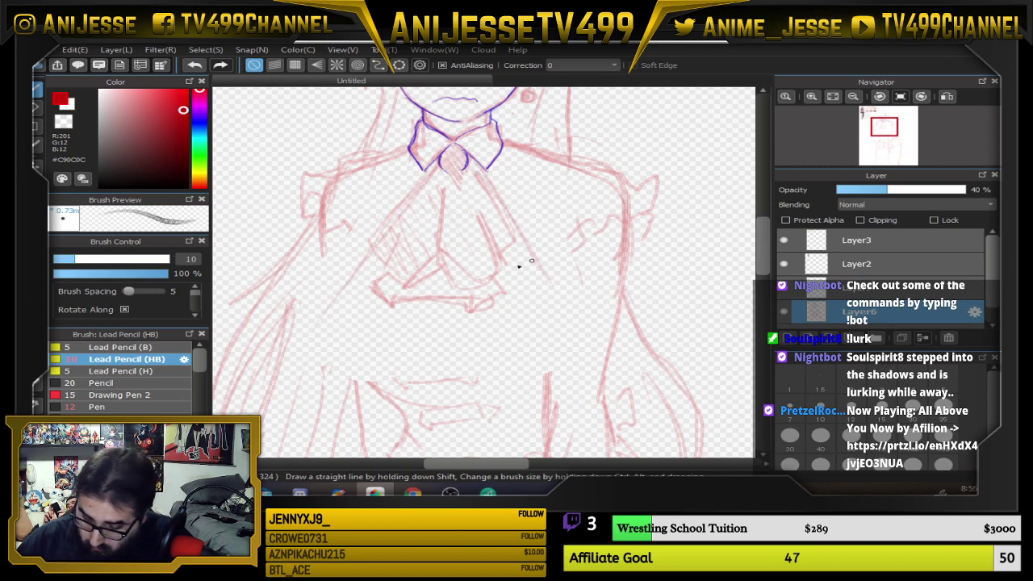
{"action": "left_click_drag", "start_coordinate": [326, 309], "coordinate": [547, 305]}
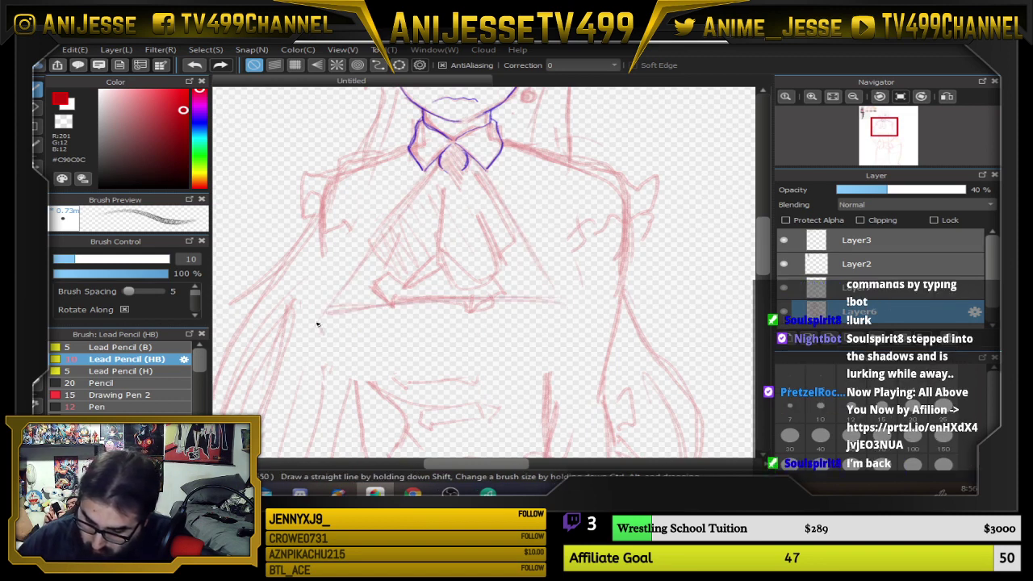
Sketch the angled underside of the chest in red, strengthen its right slanting edge and add a short vertical centre line
{"action": "left_click_drag", "start_coordinate": [318, 315], "coordinate": [353, 358]}
{"action": "mouse_move", "coordinate": [319, 327]}
{"action": "left_mouse_down"}
{"action": "mouse_move", "coordinate": [377, 360]}
{"action": "mouse_move", "coordinate": [456, 340]}
{"action": "mouse_move", "coordinate": [384, 354]}
{"action": "mouse_move", "coordinate": [441, 339]}
{"action": "mouse_move", "coordinate": [519, 354]}
{"action": "mouse_move", "coordinate": [542, 351]}
{"action": "mouse_move", "coordinate": [572, 317]}
{"action": "left_mouse_up"}
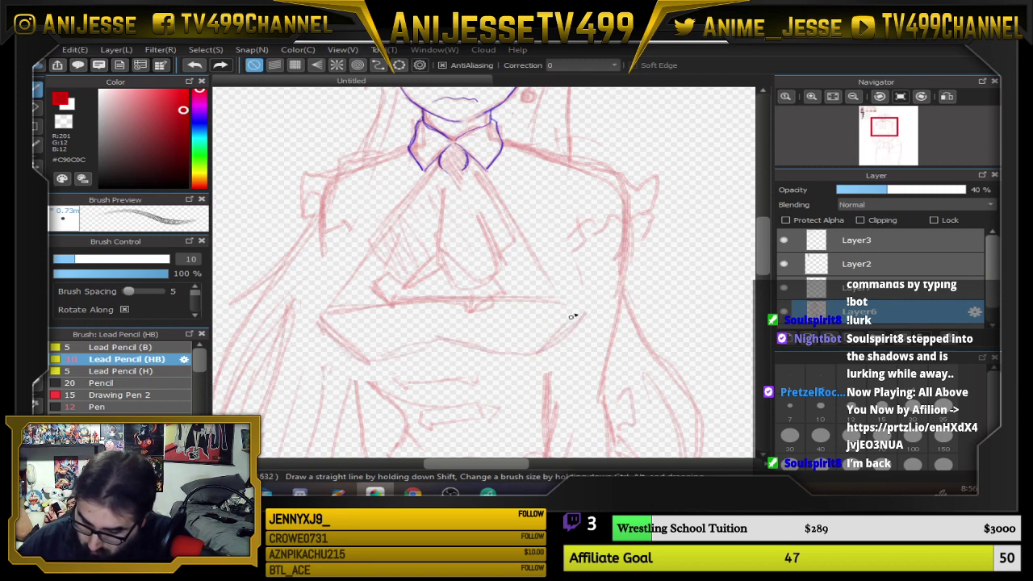
{"action": "left_click_drag", "start_coordinate": [488, 178], "coordinate": [593, 318]}
{"action": "mouse_move", "coordinate": [498, 185]}
{"action": "left_mouse_down"}
{"action": "mouse_move", "coordinate": [581, 307]}
{"action": "mouse_move", "coordinate": [579, 329]}
{"action": "mouse_move", "coordinate": [533, 216]}
{"action": "left_mouse_up"}
{"action": "left_click_drag", "start_coordinate": [441, 272], "coordinate": [437, 338]}
{"action": "mouse_move", "coordinate": [400, 415]}
{"action": "left_mouse_down"}
{"action": "mouse_move", "coordinate": [356, 330]}
{"action": "mouse_move", "coordinate": [361, 360]}
{"action": "mouse_move", "coordinate": [353, 210]}
{"action": "left_mouse_up"}
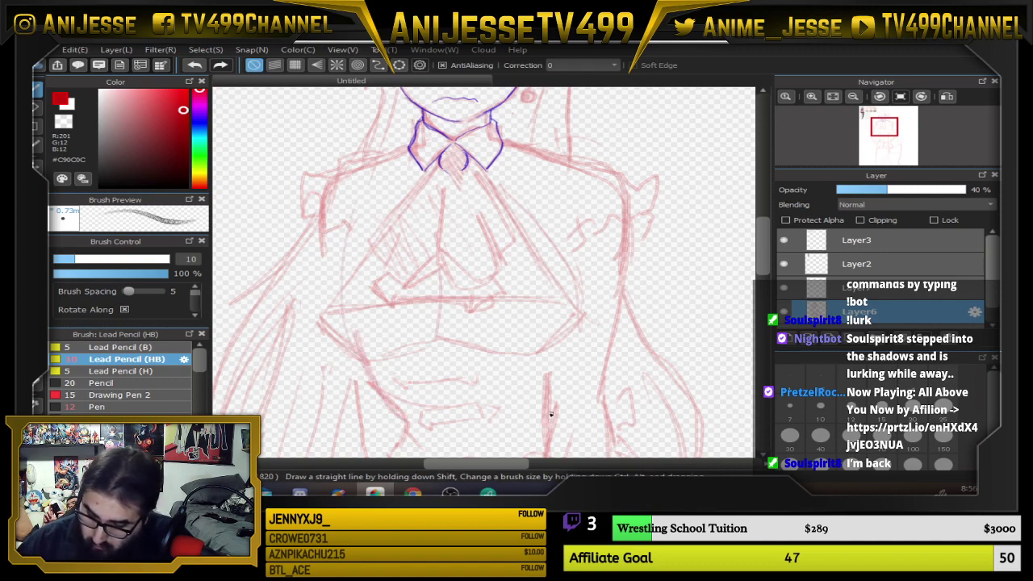
Examine the redrawn chest shape against the waist, arms, full figure and reference character
{"action": "mouse_move", "coordinate": [552, 414]}
{"action": "left_mouse_down"}
{"action": "mouse_move", "coordinate": [547, 324]}
{"action": "mouse_move", "coordinate": [500, 178]}
{"action": "left_mouse_up"}
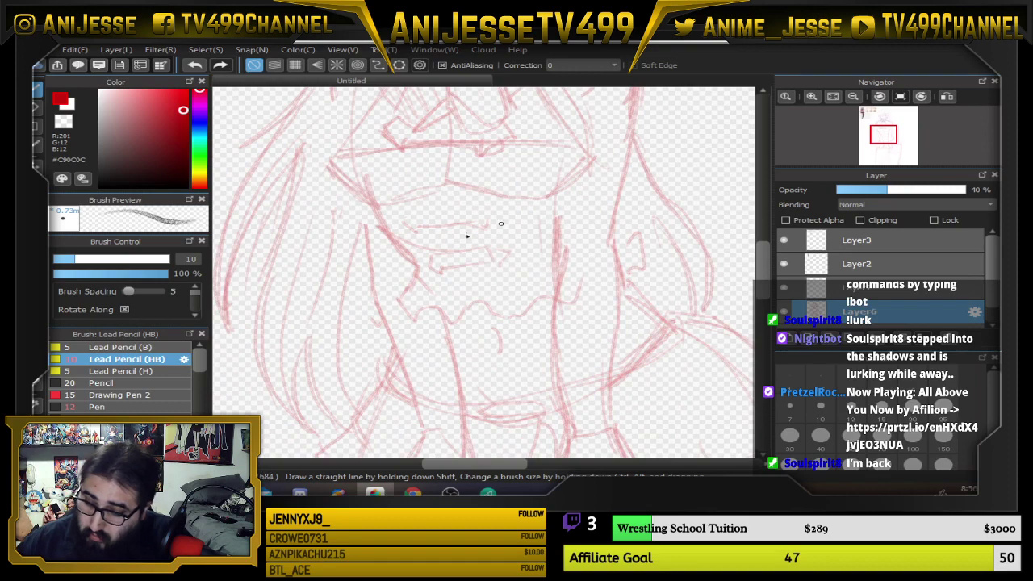
{"action": "scroll", "coordinate": [468, 236], "scroll_direction": "down", "scroll_amount": 2}
{"action": "left_click_drag", "start_coordinate": [468, 267], "coordinate": [444, 260]}
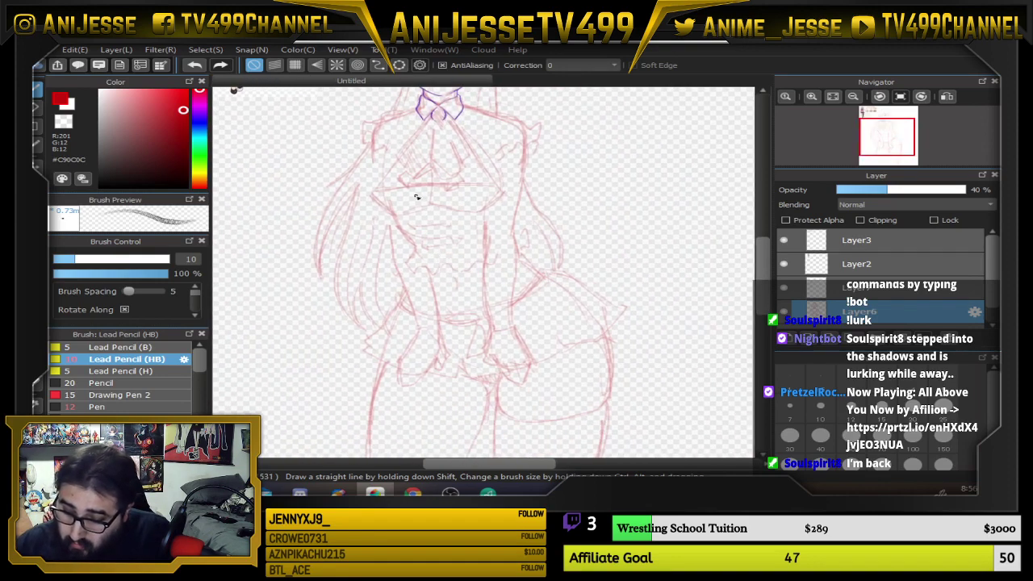
{"action": "scroll", "coordinate": [416, 195], "scroll_direction": "up", "scroll_amount": 1}
{"action": "scroll", "coordinate": [414, 193], "scroll_direction": "down", "scroll_amount": 2}
{"action": "left_click_drag", "start_coordinate": [482, 211], "coordinate": [506, 260]}
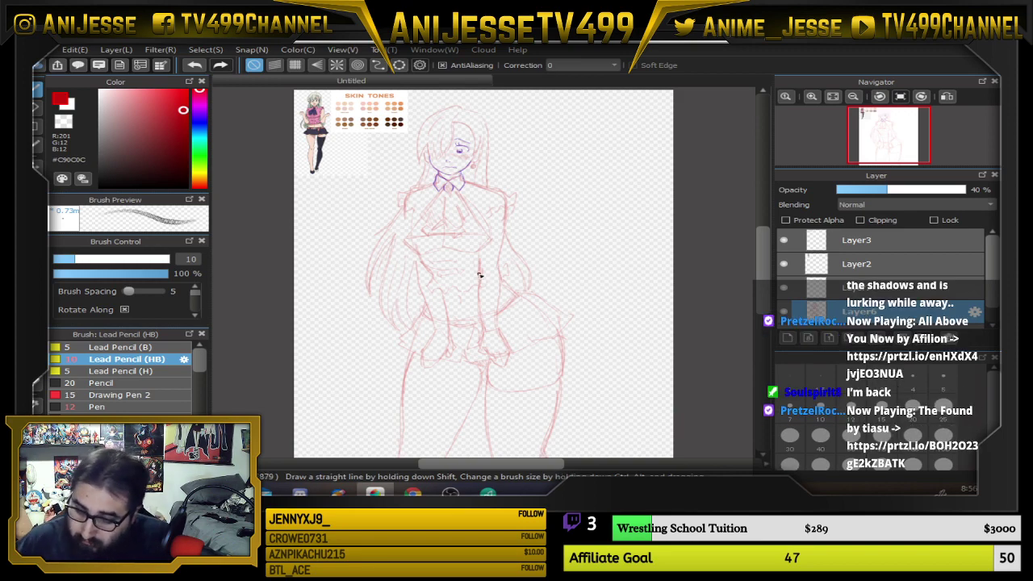
{"action": "scroll", "coordinate": [479, 196], "scroll_direction": "up", "scroll_amount": 1}
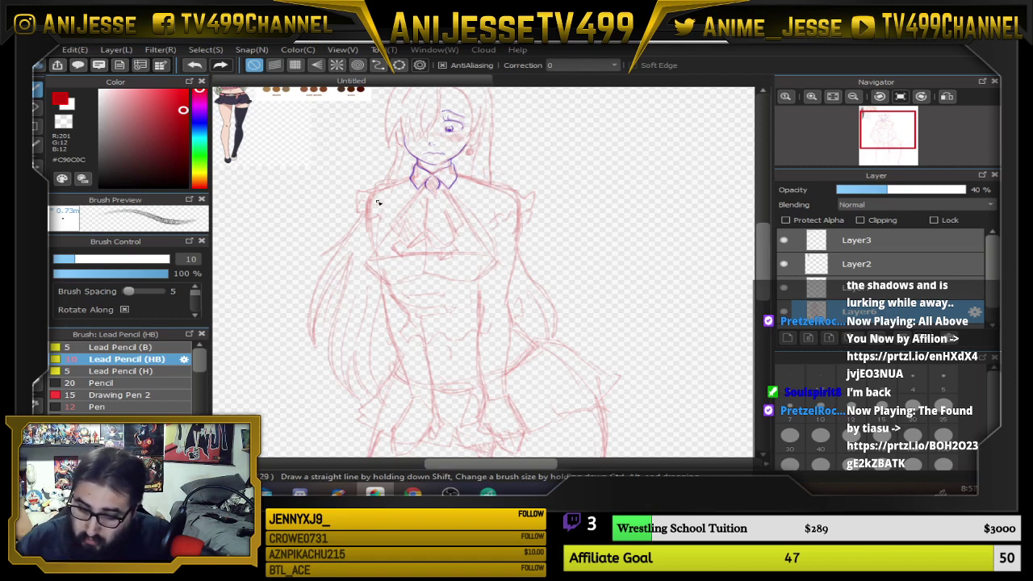
Lasso the arm on the viewer's left in the red sketch, rotate it slightly clockwise and shift it outward from the torso
{"action": "key", "text": "m"}
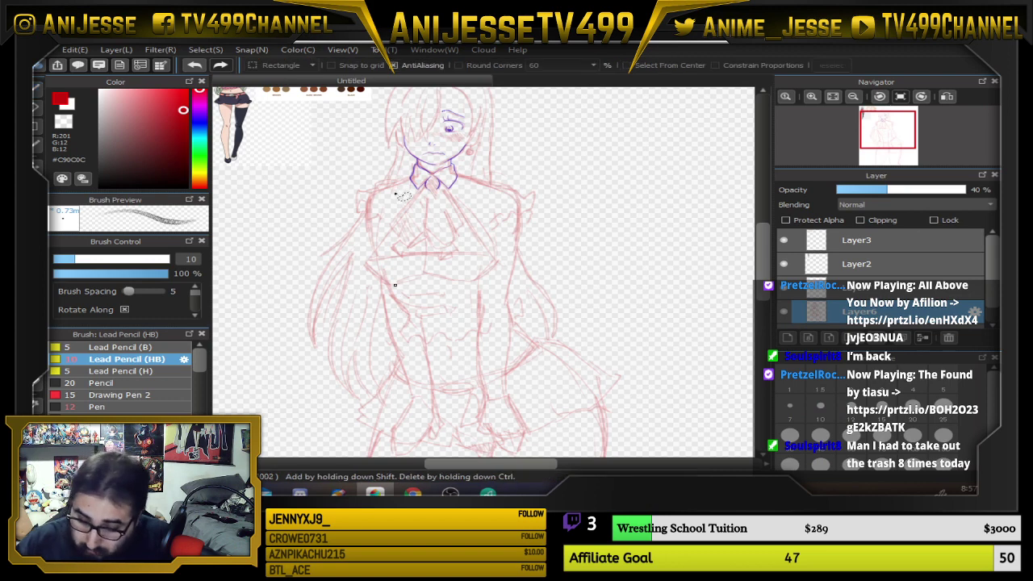
{"action": "mouse_move", "coordinate": [409, 192]}
{"action": "left_mouse_down"}
{"action": "mouse_move", "coordinate": [380, 260]}
{"action": "mouse_move", "coordinate": [416, 309]}
{"action": "mouse_move", "coordinate": [446, 426]}
{"action": "mouse_move", "coordinate": [410, 456]}
{"action": "mouse_move", "coordinate": [386, 436]}
{"action": "mouse_move", "coordinate": [395, 386]}
{"action": "mouse_move", "coordinate": [368, 219]}
{"action": "mouse_move", "coordinate": [373, 186]}
{"action": "mouse_move", "coordinate": [401, 186]}
{"action": "left_mouse_up"}
{"action": "key", "text": "ctrl+t"}
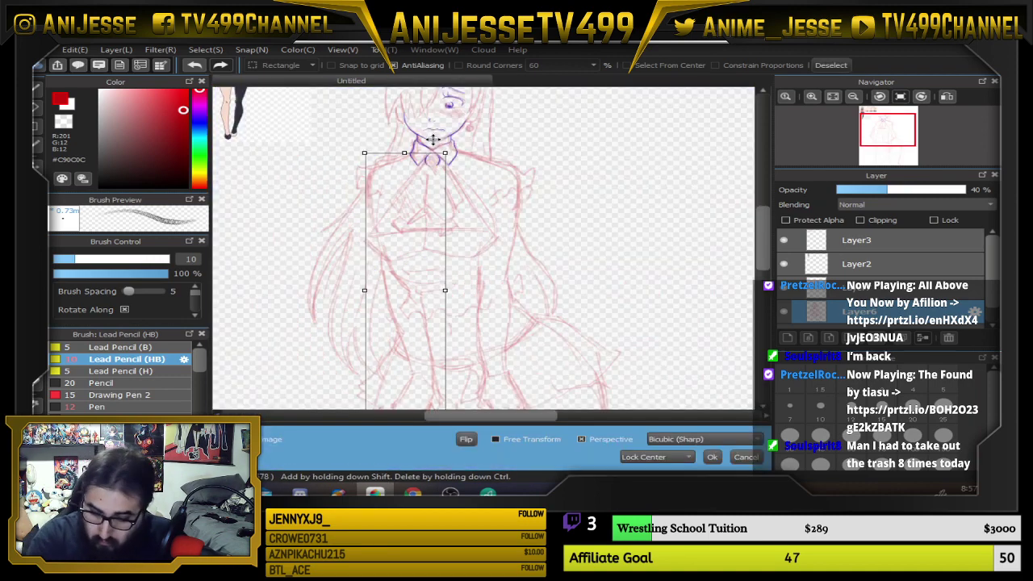
{"action": "left_click_drag", "start_coordinate": [469, 144], "coordinate": [482, 152]}
{"action": "left_click_drag", "start_coordinate": [436, 278], "coordinate": [425, 281]}
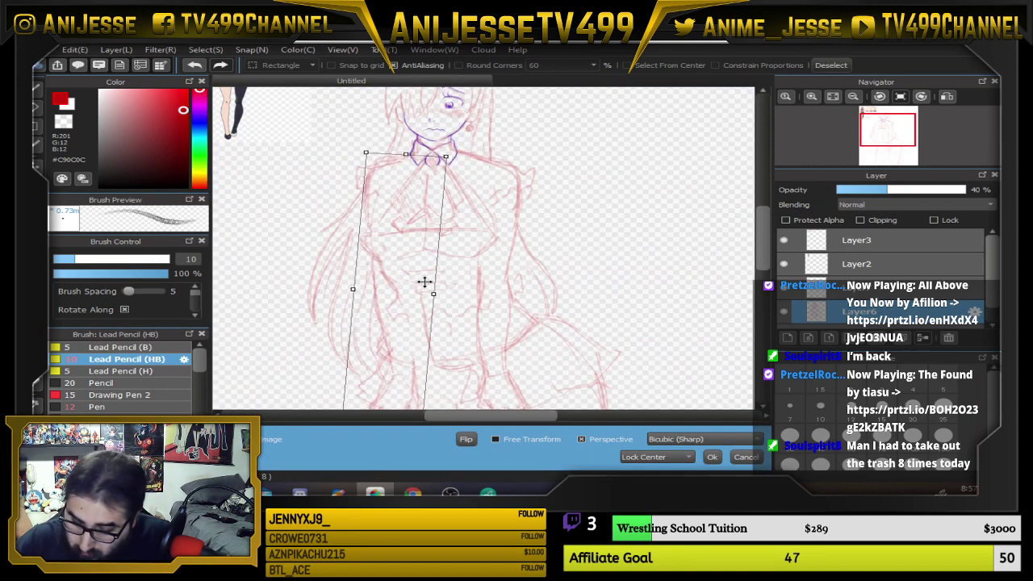
{"action": "scroll", "coordinate": [424, 281], "scroll_direction": "down", "scroll_amount": 2}
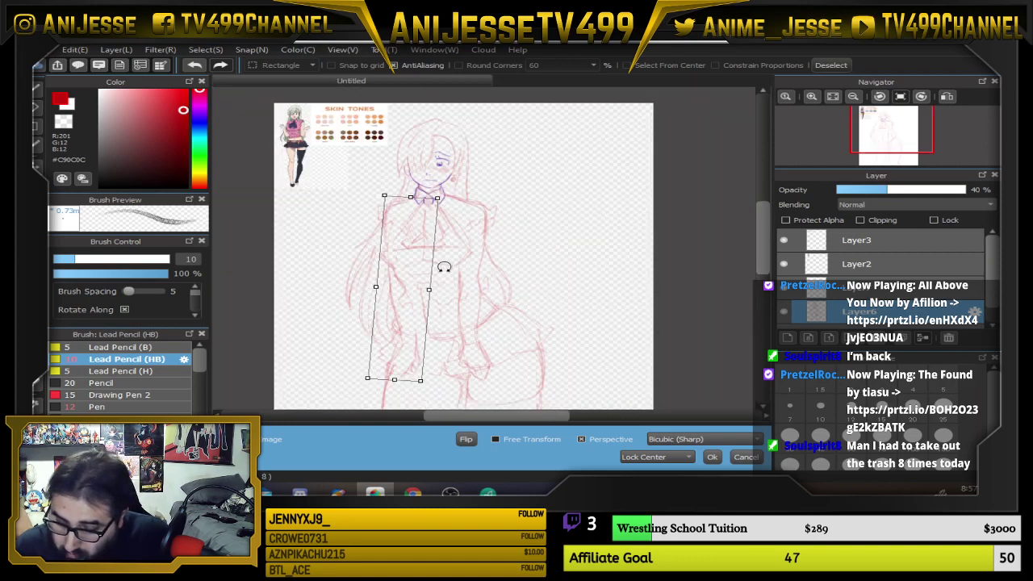
{"action": "left_click_drag", "start_coordinate": [465, 198], "coordinate": [468, 200]}
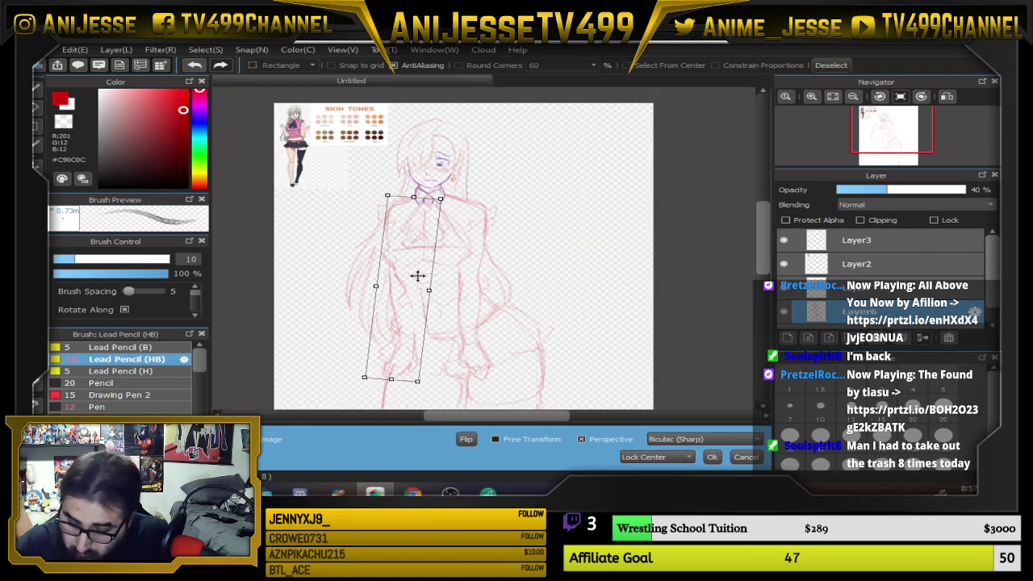
{"action": "left_click_drag", "start_coordinate": [417, 276], "coordinate": [415, 277]}
{"action": "key", "text": "Return"}
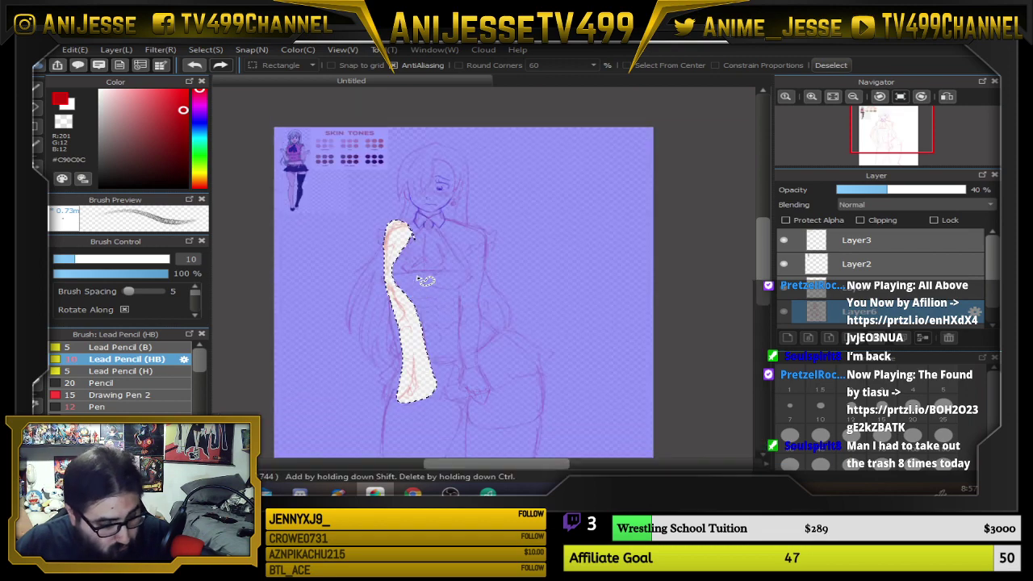
Examine the repositioned arm against the waist, hips, collar and full figure
{"action": "scroll", "coordinate": [426, 350], "scroll_direction": "up", "scroll_amount": 3}
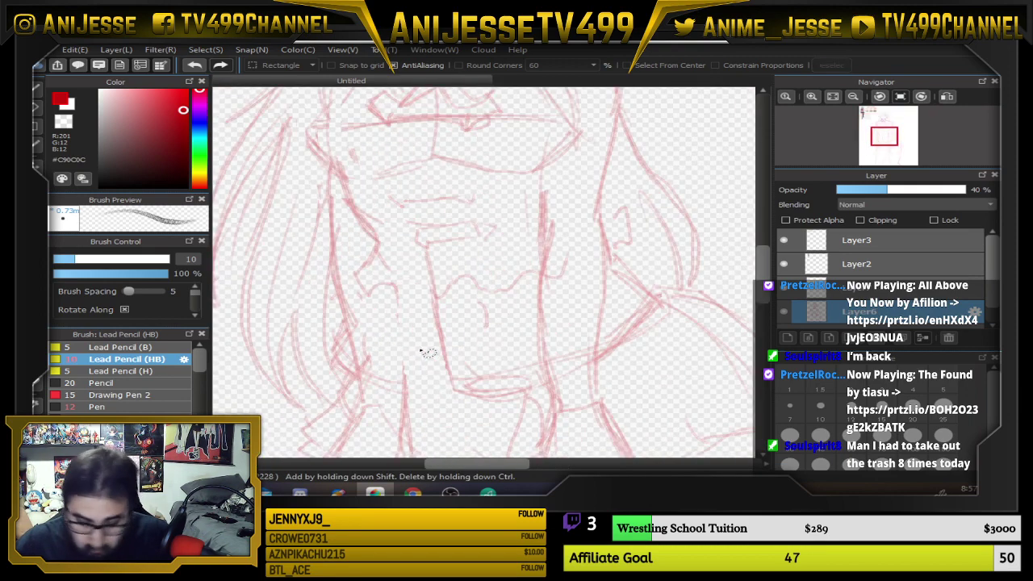
{"action": "key", "text": "b"}
{"action": "scroll", "coordinate": [419, 351], "scroll_direction": "down", "scroll_amount": 1}
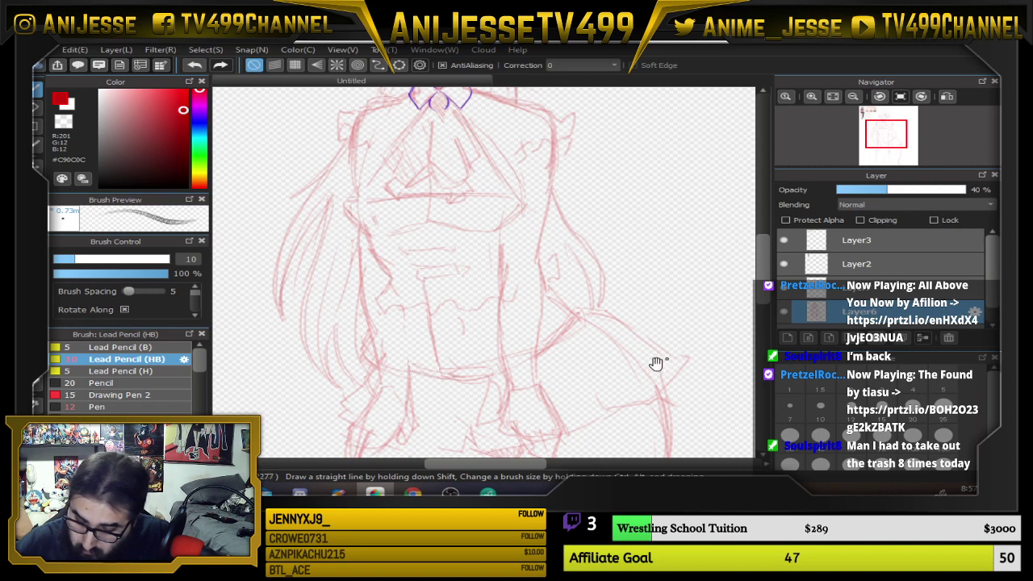
{"action": "left_click_drag", "start_coordinate": [653, 363], "coordinate": [622, 279]}
{"action": "left_click_drag", "start_coordinate": [538, 232], "coordinate": [517, 274]}
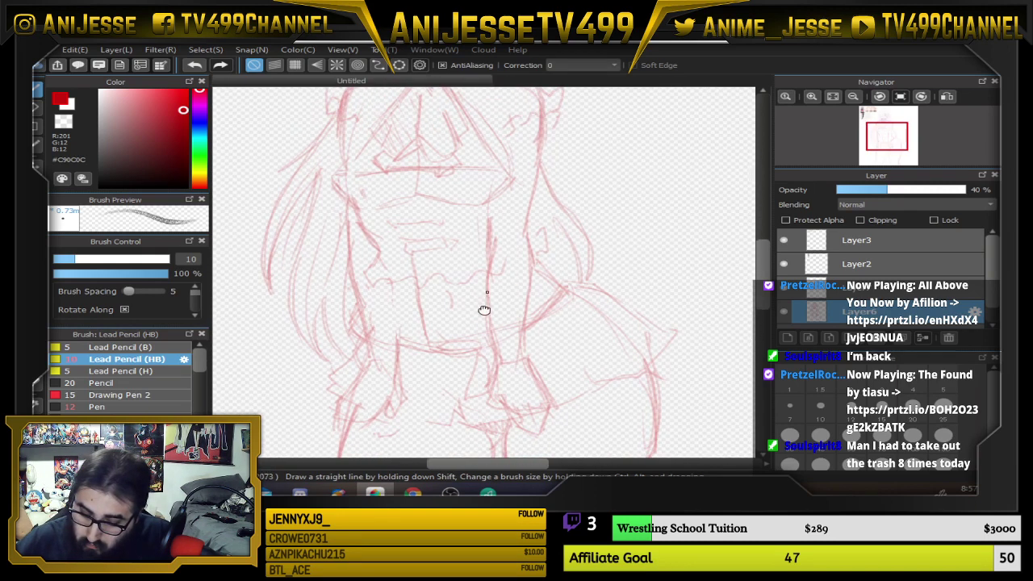
{"action": "left_click_drag", "start_coordinate": [485, 310], "coordinate": [411, 392]}
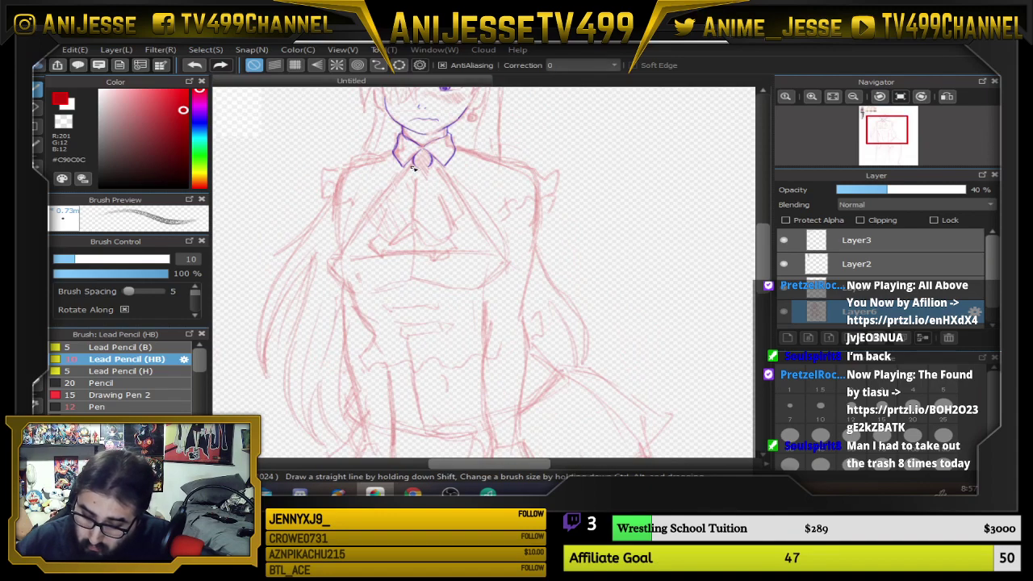
{"action": "scroll", "coordinate": [443, 216], "scroll_direction": "up", "scroll_amount": 1}
{"action": "scroll", "coordinate": [444, 217], "scroll_direction": "down", "scroll_amount": 3}
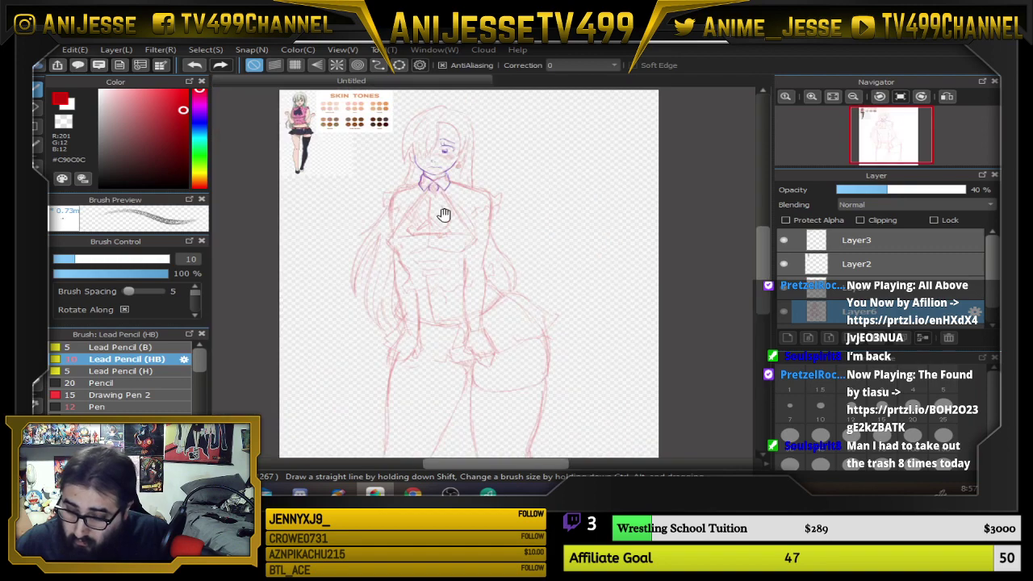
{"action": "scroll", "coordinate": [444, 214], "scroll_direction": "up", "scroll_amount": 2}
{"action": "scroll", "coordinate": [428, 238], "scroll_direction": "down", "scroll_amount": 2}
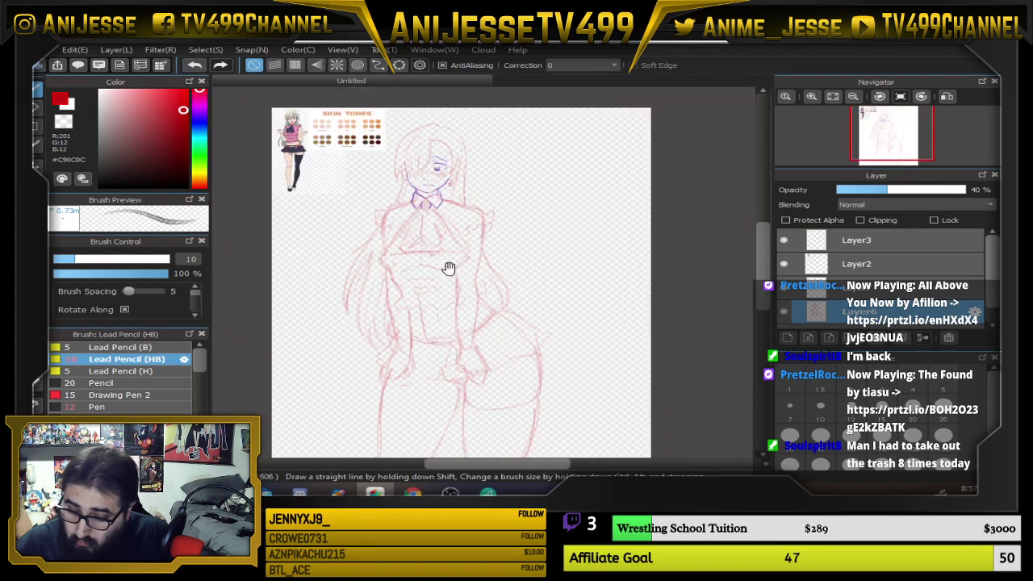
{"action": "scroll", "coordinate": [460, 369], "scroll_direction": "up", "scroll_amount": 2}
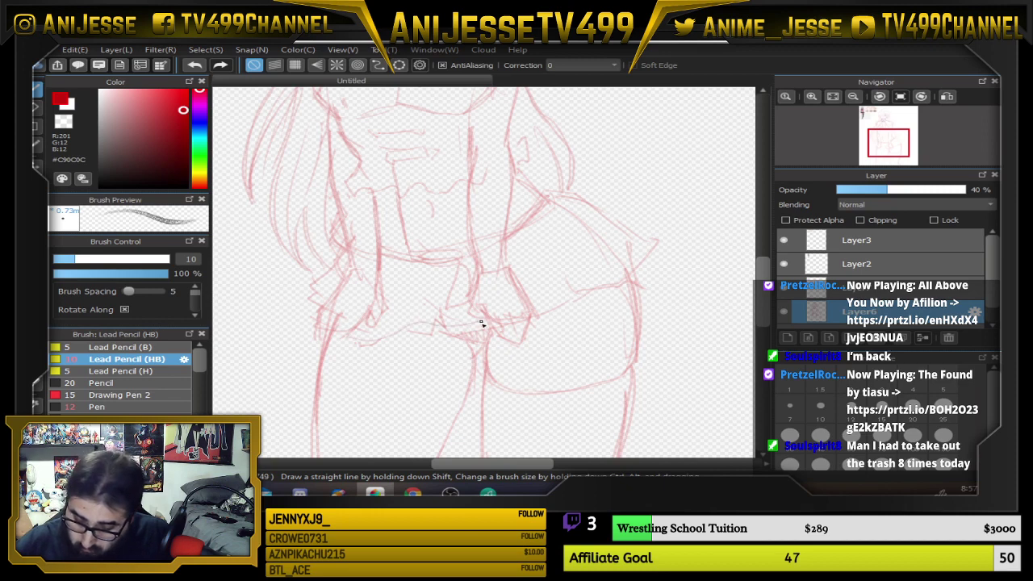
Sketch the skirt's flared edge, side fold and hem at the character's left hip with the red pencil
{"action": "left_click_drag", "start_coordinate": [599, 292], "coordinate": [654, 256]}
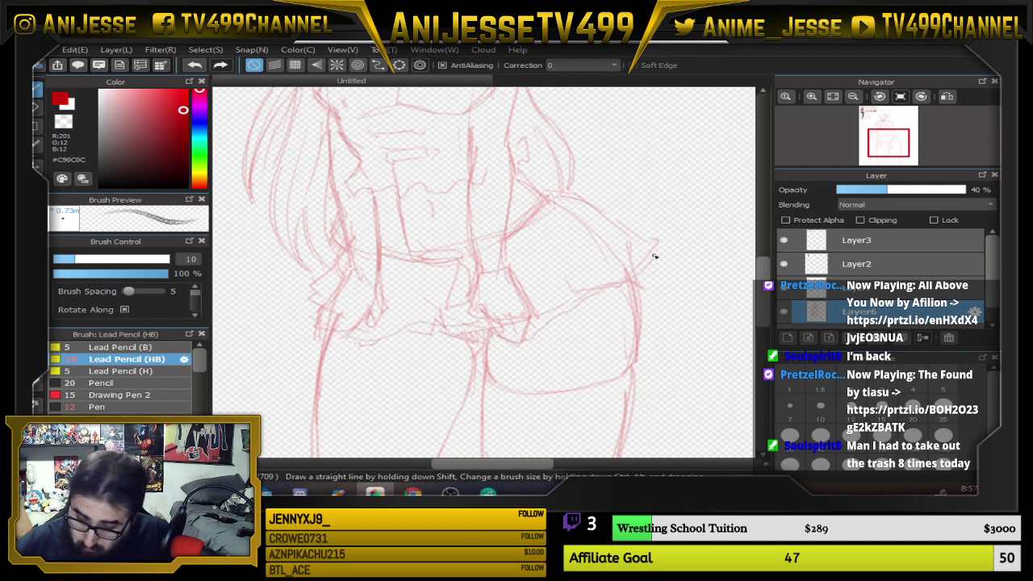
{"action": "left_click_drag", "start_coordinate": [569, 260], "coordinate": [586, 297]}
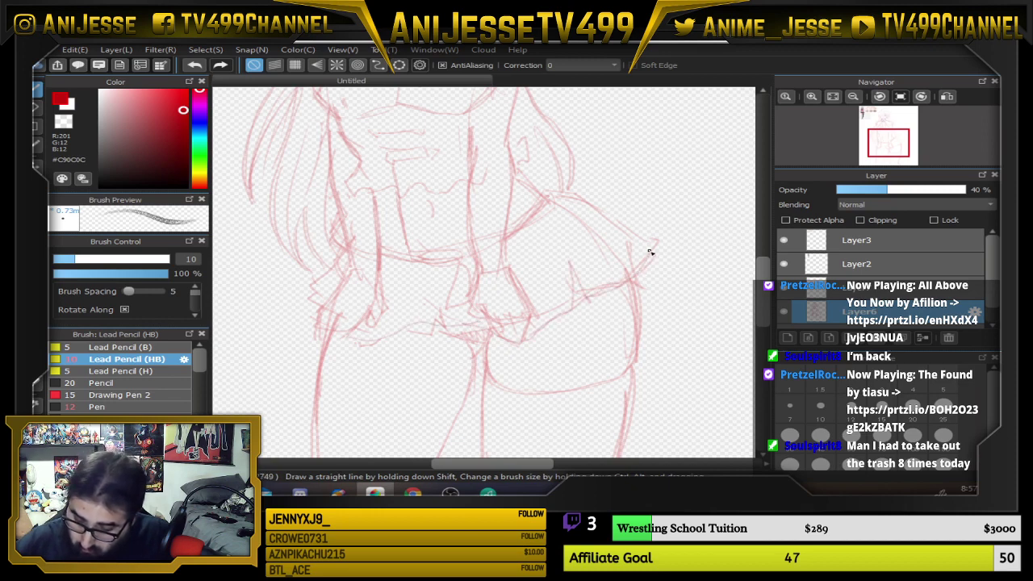
{"action": "left_click_drag", "start_coordinate": [650, 252], "coordinate": [525, 208]}
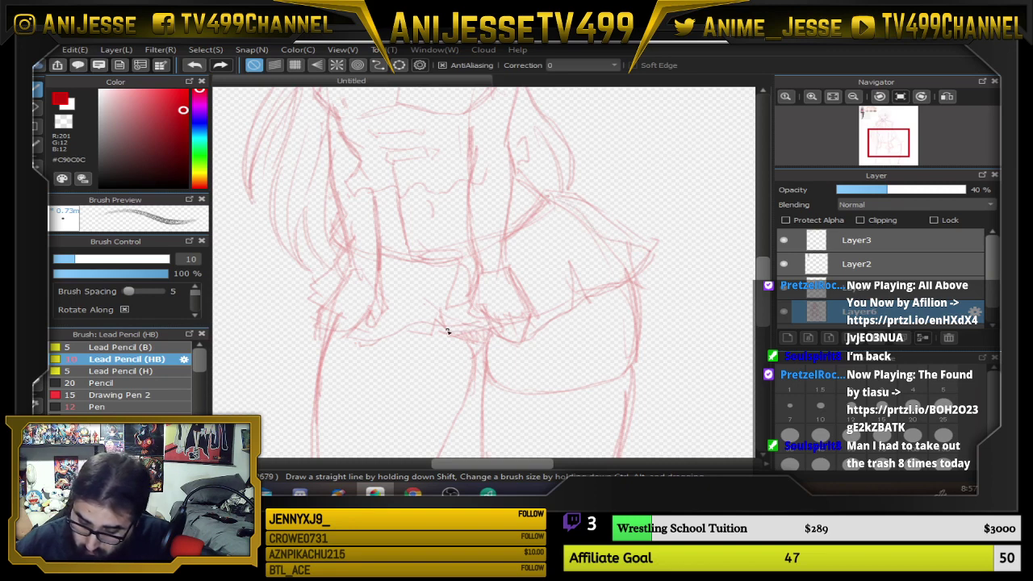
{"action": "mouse_move", "coordinate": [421, 279]}
{"action": "left_mouse_down"}
{"action": "mouse_move", "coordinate": [407, 339]}
{"action": "mouse_move", "coordinate": [378, 343]}
{"action": "mouse_move", "coordinate": [371, 311]}
{"action": "mouse_move", "coordinate": [412, 334]}
{"action": "mouse_move", "coordinate": [348, 330]}
{"action": "mouse_move", "coordinate": [283, 289]}
{"action": "left_mouse_up"}
Select the layer directly above Layer6 and set the pencil color to blue (#260CC9)
{"action": "scroll", "coordinate": [369, 234], "scroll_direction": "down", "scroll_amount": 5}
{"action": "left_click_drag", "start_coordinate": [470, 213], "coordinate": [487, 302]}
{"action": "left_click", "coordinate": [872, 289]}
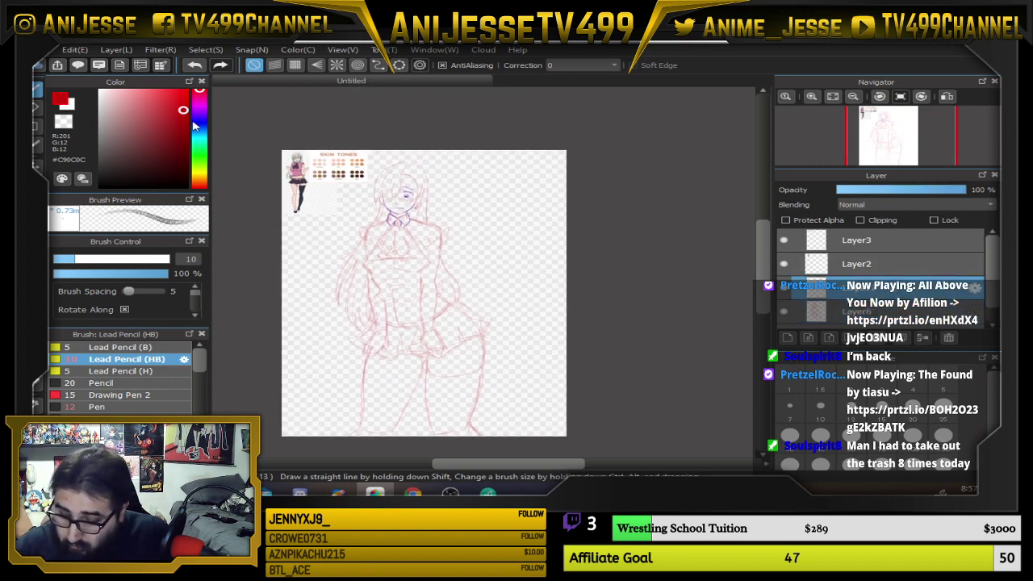
{"action": "left_click", "coordinate": [199, 121]}
{"action": "left_click_drag", "start_coordinate": [200, 121], "coordinate": [200, 119]}
Examine the rough sketch from the face and collar down through the torso, skirt and legs
{"action": "scroll", "coordinate": [443, 285], "scroll_direction": "up", "scroll_amount": 2}
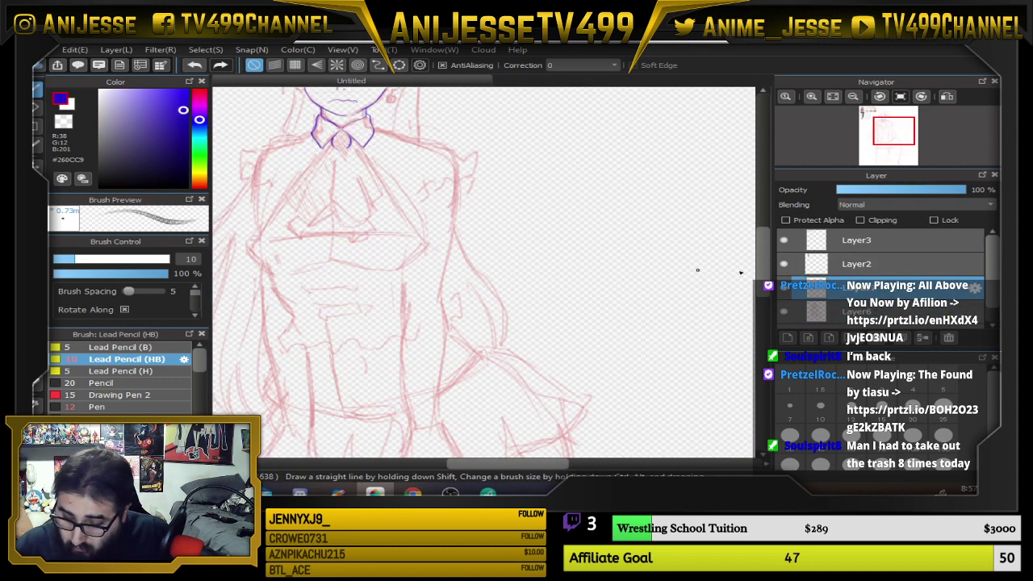
{"action": "left_click_drag", "start_coordinate": [417, 160], "coordinate": [511, 293]}
{"action": "scroll", "coordinate": [376, 241], "scroll_direction": "up", "scroll_amount": 2}
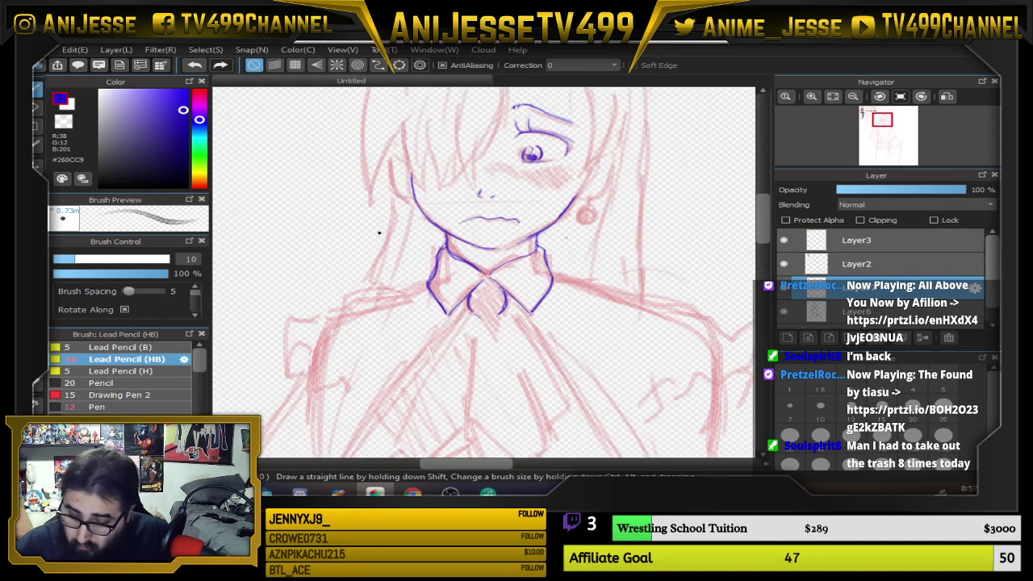
{"action": "scroll", "coordinate": [402, 266], "scroll_direction": "down", "scroll_amount": 1}
{"action": "left_click_drag", "start_coordinate": [417, 287], "coordinate": [448, 151]}
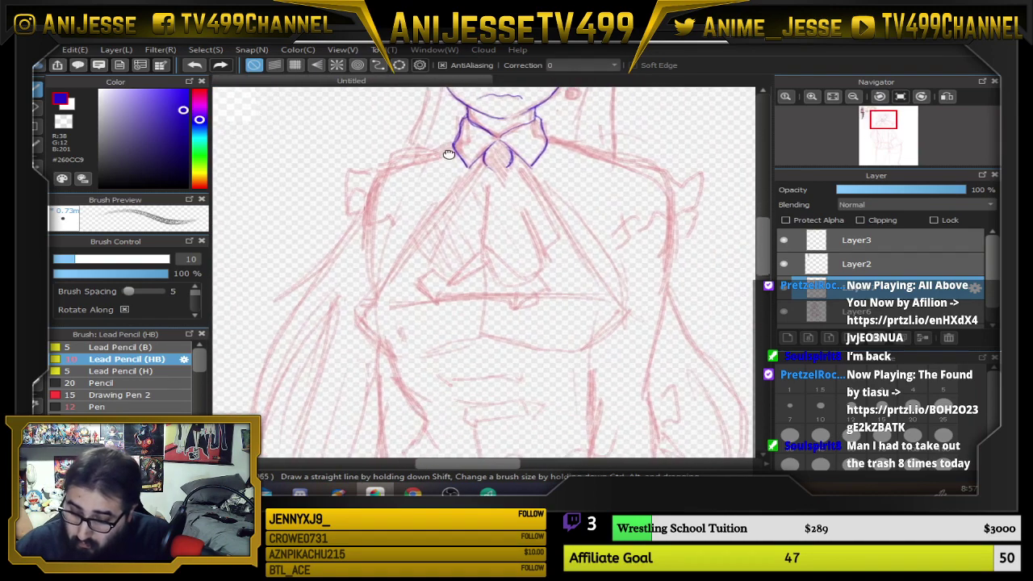
{"action": "scroll", "coordinate": [426, 201], "scroll_direction": "down", "scroll_amount": 2}
{"action": "scroll", "coordinate": [380, 266], "scroll_direction": "up", "scroll_amount": 2}
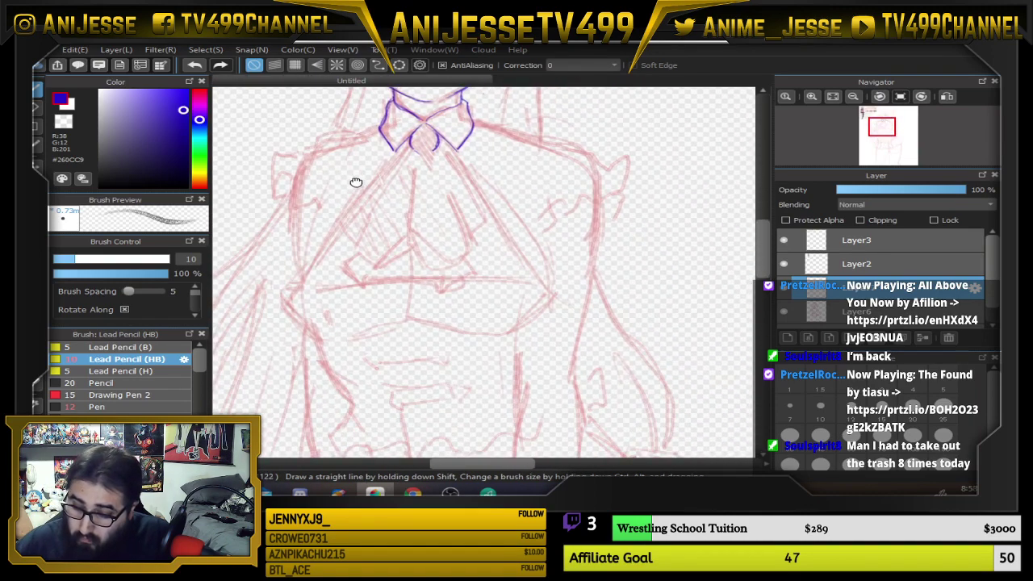
{"action": "scroll", "coordinate": [355, 180], "scroll_direction": "down", "scroll_amount": 3}
{"action": "left_click_drag", "start_coordinate": [380, 196], "coordinate": [461, 280]}
{"action": "left_click_drag", "start_coordinate": [468, 328], "coordinate": [463, 93]}
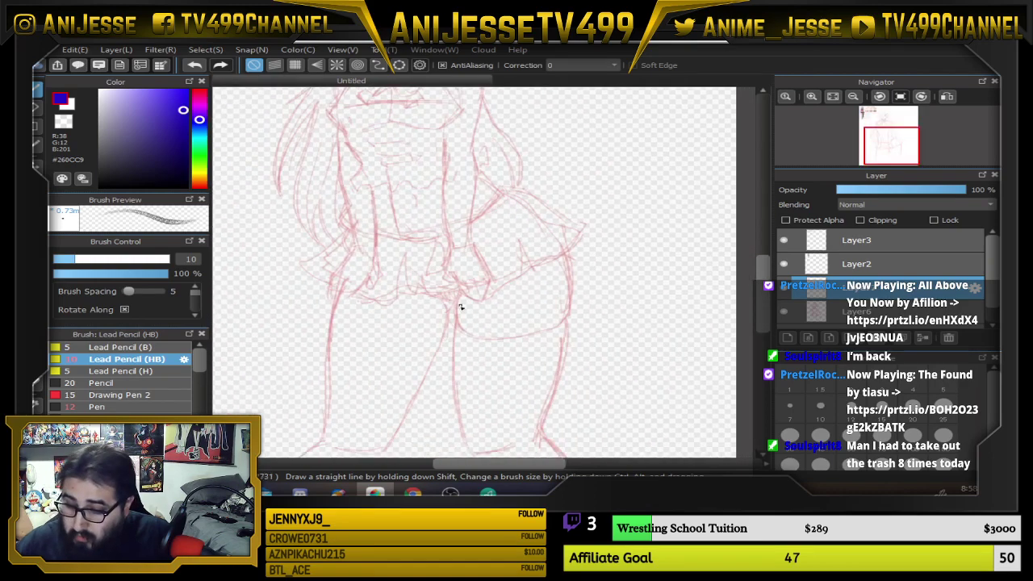
{"action": "scroll", "coordinate": [461, 307], "scroll_direction": "up", "scroll_amount": 5}
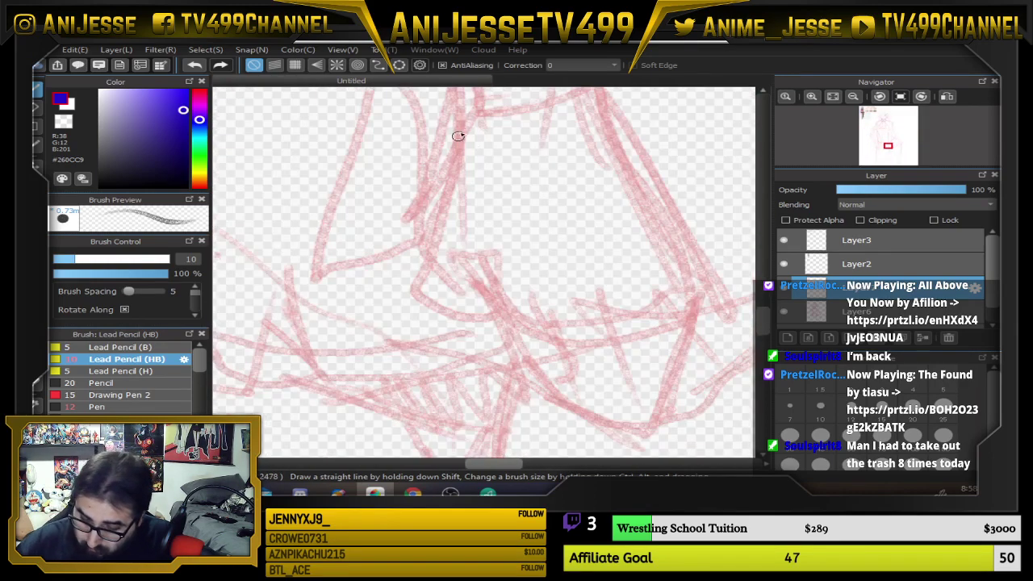
{"action": "left_click_drag", "start_coordinate": [594, 236], "coordinate": [476, 178]}
{"action": "mouse_move", "coordinate": [380, 201]}
{"action": "left_mouse_down"}
{"action": "mouse_move", "coordinate": [401, 284]}
{"action": "mouse_move", "coordinate": [453, 338]}
{"action": "mouse_move", "coordinate": [436, 327]}
{"action": "mouse_move", "coordinate": [463, 337]}
{"action": "mouse_move", "coordinate": [439, 244]}
{"action": "mouse_move", "coordinate": [502, 332]}
{"action": "left_mouse_up"}
{"action": "scroll", "coordinate": [455, 342], "scroll_direction": "down", "scroll_amount": 3}
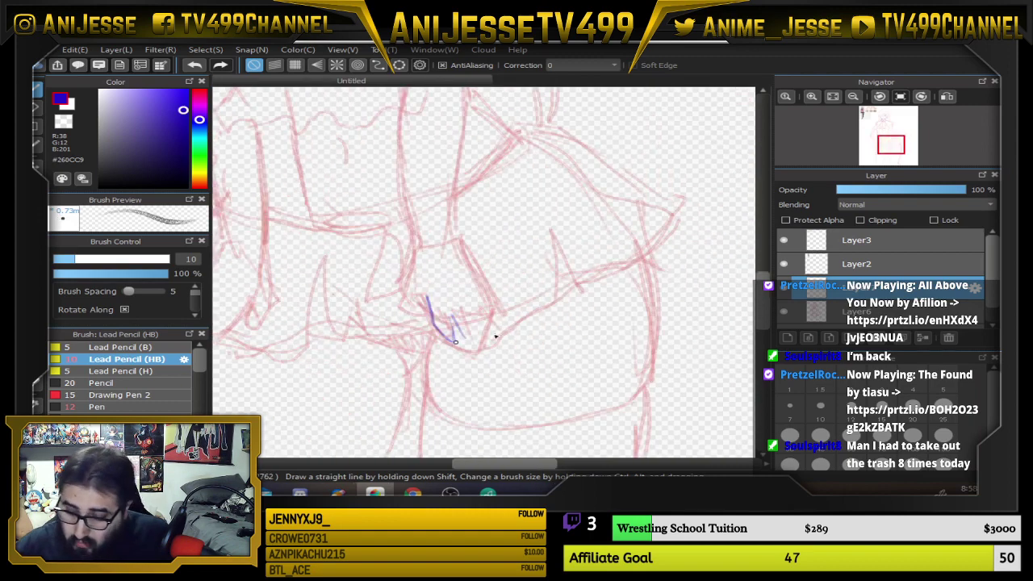
{"action": "key", "text": "ctrl+z"}
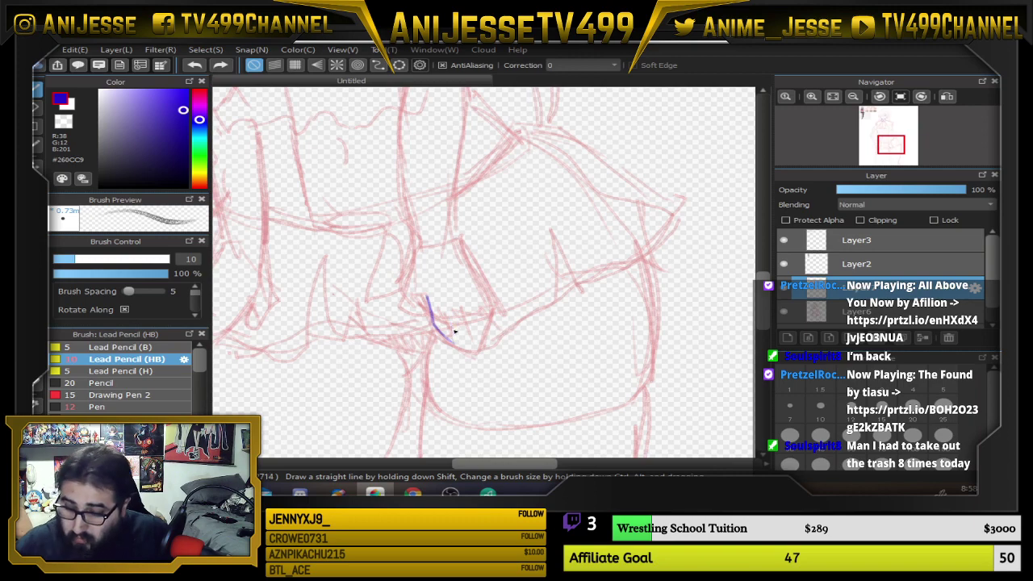
{"action": "scroll", "coordinate": [453, 331], "scroll_direction": "down", "scroll_amount": 1}
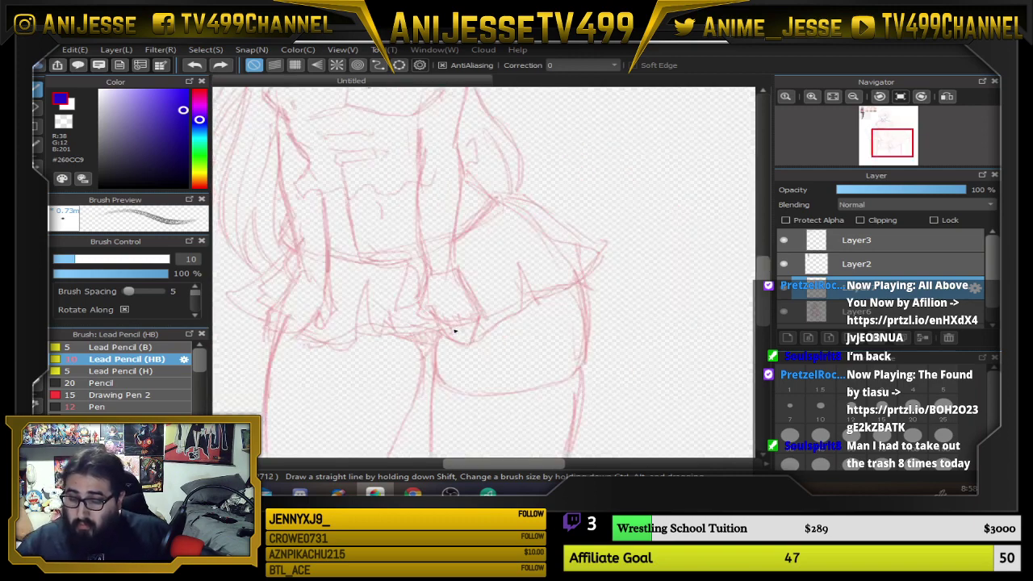
{"action": "scroll", "coordinate": [313, 317], "scroll_direction": "up", "scroll_amount": 3}
{"action": "scroll", "coordinate": [313, 313], "scroll_direction": "up", "scroll_amount": 1}
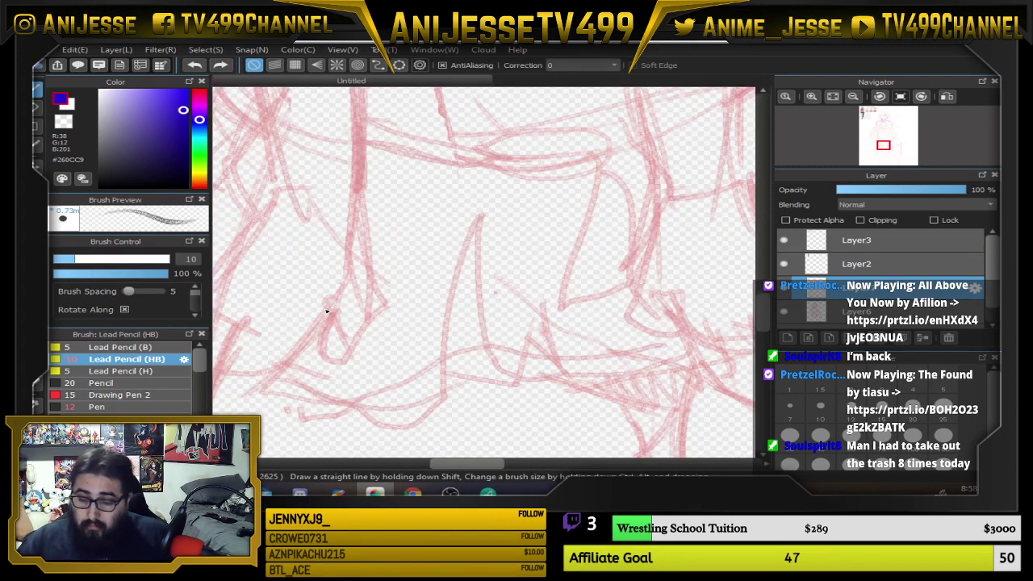
{"action": "left_click_drag", "start_coordinate": [372, 277], "coordinate": [451, 325]}
{"action": "left_click_drag", "start_coordinate": [445, 170], "coordinate": [454, 285]}
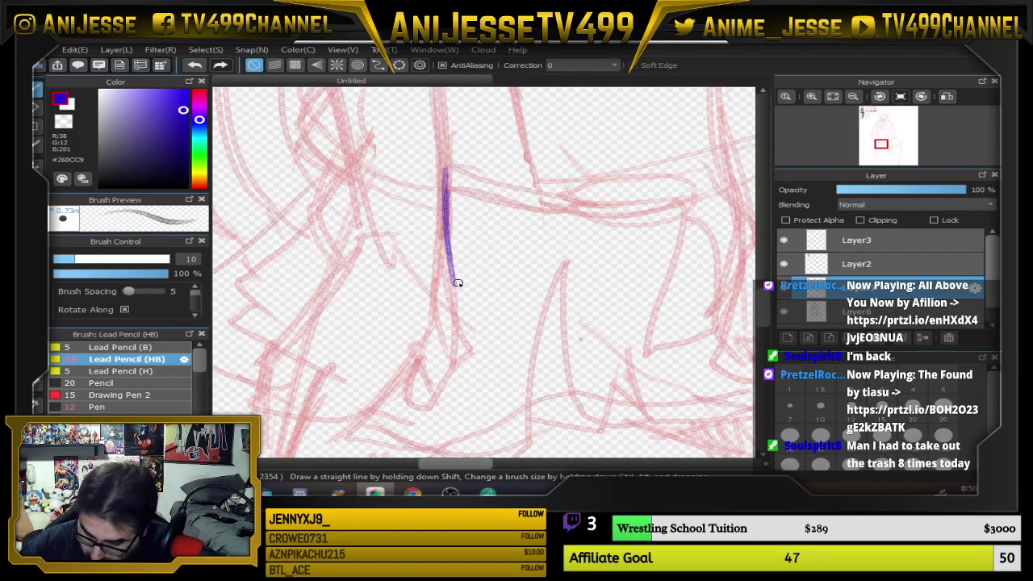
{"action": "mouse_move", "coordinate": [406, 344]}
{"action": "left_mouse_down"}
{"action": "mouse_move", "coordinate": [419, 375]}
{"action": "mouse_move", "coordinate": [411, 406]}
{"action": "mouse_move", "coordinate": [440, 403]}
{"action": "mouse_move", "coordinate": [473, 367]}
{"action": "mouse_move", "coordinate": [463, 314]}
{"action": "left_mouse_up"}
{"action": "key", "text": "ctrl+z"}
{"action": "key", "text": "ctrl+z"}
{"action": "key", "text": "ctrl+z"}
{"action": "key", "text": "ctrl+z"}
{"action": "key", "text": "ctrl+z"}
{"action": "key", "text": "ctrl+z"}
{"action": "key", "text": "ctrl+z"}
{"action": "key", "text": "ctrl+z"}
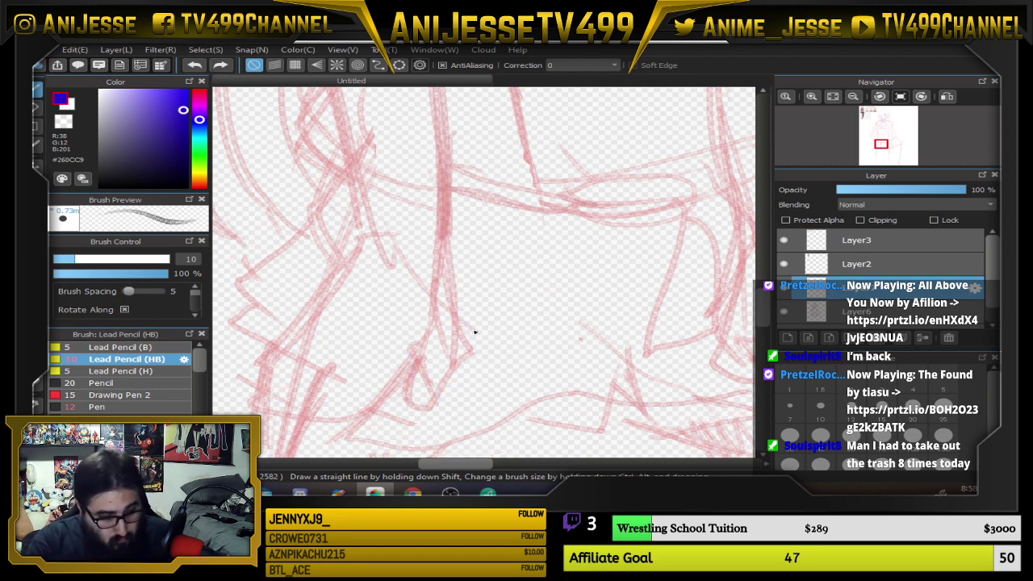
{"action": "key", "text": "ctrl+z"}
{"action": "key", "text": "ctrl+z"}
{"action": "key", "text": "ctrl+z"}
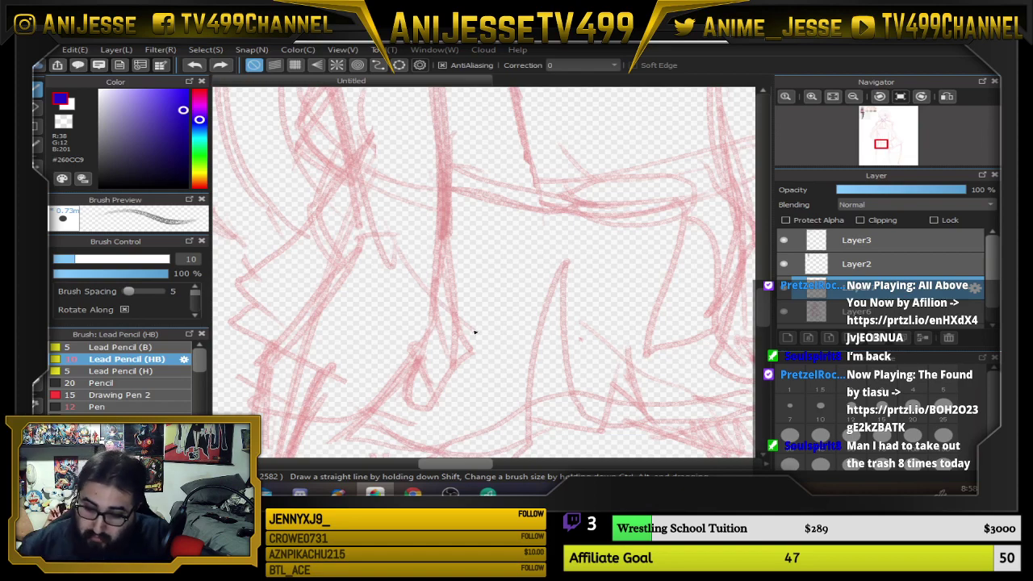
Outline both shoulders in blue from the collar down to the upper arms, redoing the character's right shoulder as a longer curve
{"action": "scroll", "coordinate": [371, 339], "scroll_direction": "down", "scroll_amount": 4}
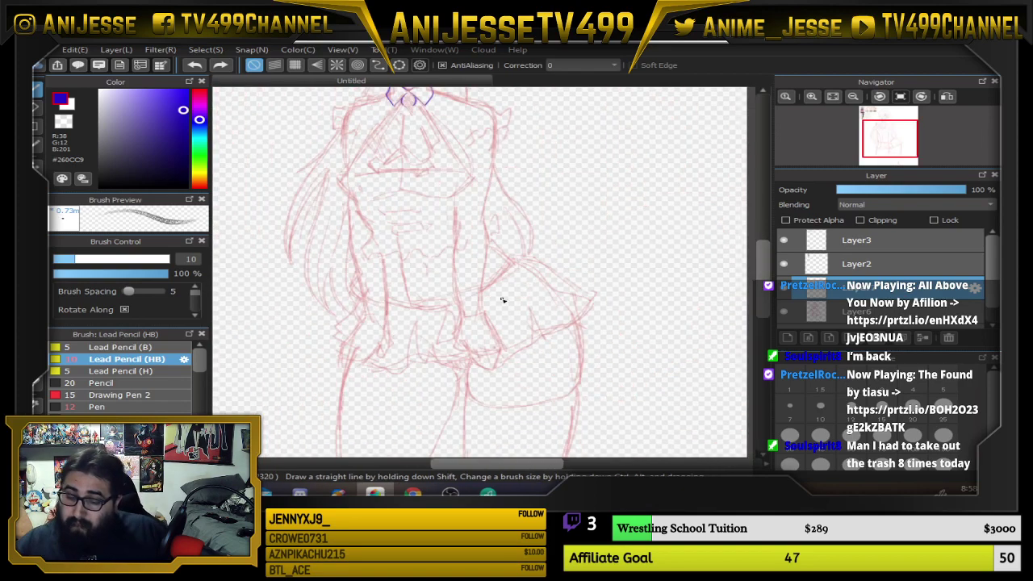
{"action": "mouse_move", "coordinate": [503, 298]}
{"action": "left_mouse_down"}
{"action": "mouse_move", "coordinate": [506, 365]}
{"action": "mouse_move", "coordinate": [535, 307]}
{"action": "mouse_move", "coordinate": [551, 331]}
{"action": "mouse_move", "coordinate": [547, 427]}
{"action": "left_mouse_up"}
{"action": "scroll", "coordinate": [481, 189], "scroll_direction": "up", "scroll_amount": 4}
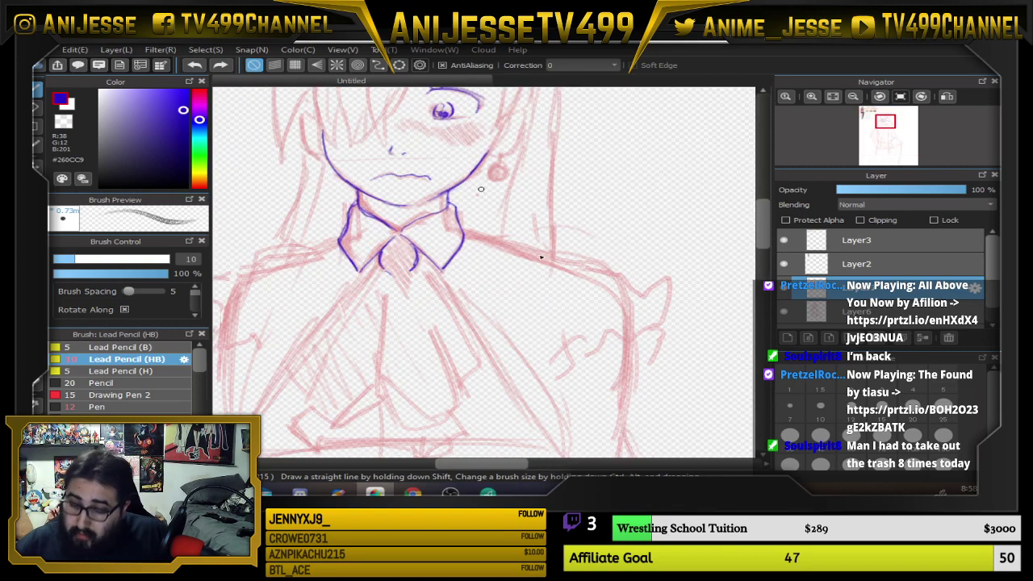
{"action": "left_click_drag", "start_coordinate": [512, 219], "coordinate": [547, 396]}
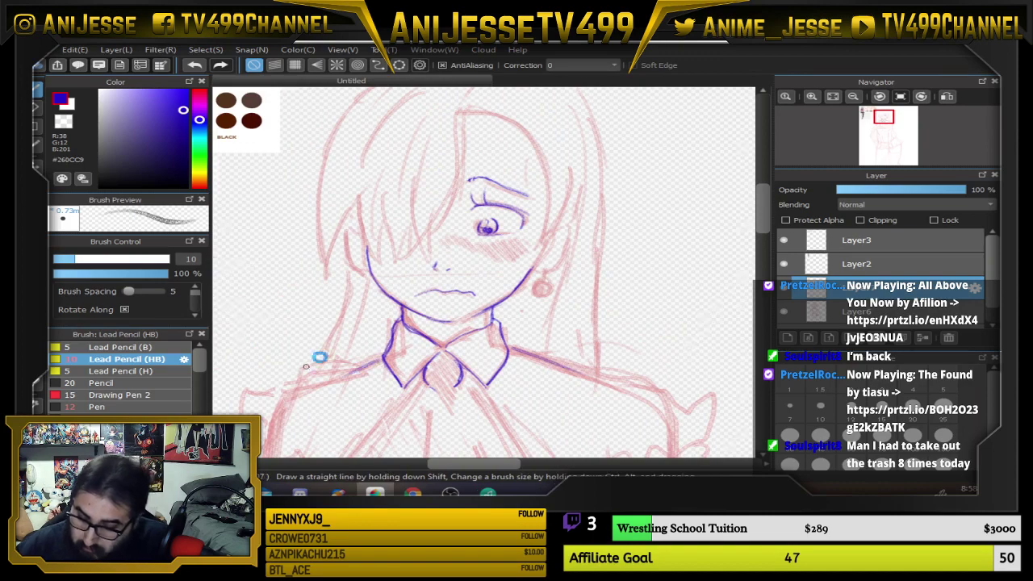
{"action": "scroll", "coordinate": [440, 284], "scroll_direction": "down", "scroll_amount": 4}
{"action": "scroll", "coordinate": [440, 283], "scroll_direction": "up", "scroll_amount": 4}
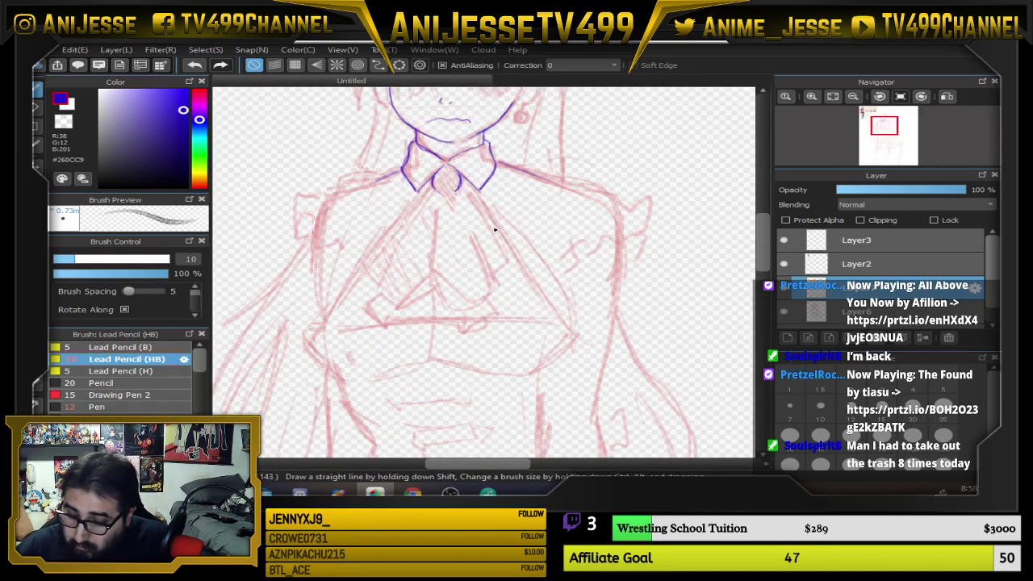
{"action": "mouse_move", "coordinate": [574, 189]}
{"action": "left_mouse_down"}
{"action": "mouse_move", "coordinate": [614, 226]}
{"action": "mouse_move", "coordinate": [611, 270]}
{"action": "mouse_move", "coordinate": [612, 230]}
{"action": "mouse_move", "coordinate": [599, 206]}
{"action": "mouse_move", "coordinate": [529, 173]}
{"action": "left_mouse_up"}
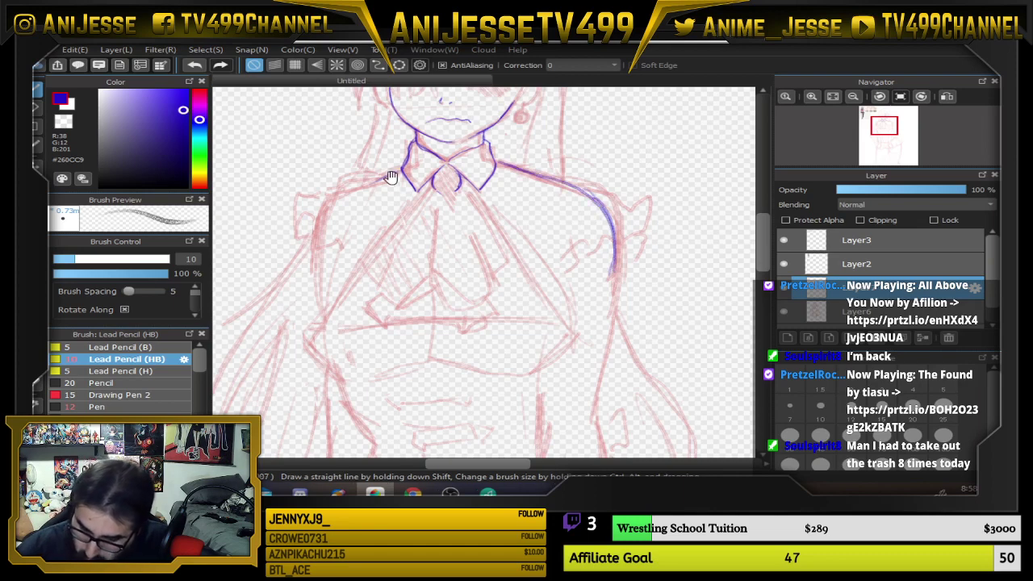
{"action": "mouse_move", "coordinate": [395, 168]}
{"action": "left_mouse_down"}
{"action": "mouse_move", "coordinate": [346, 192]}
{"action": "mouse_move", "coordinate": [315, 274]}
{"action": "left_mouse_up"}
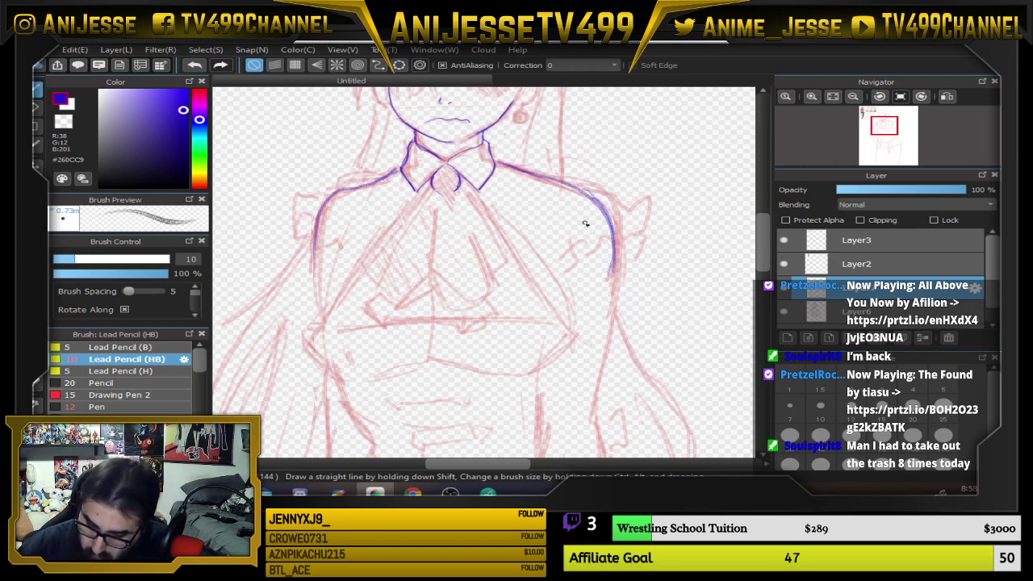
{"action": "key", "text": "ctrl+z"}
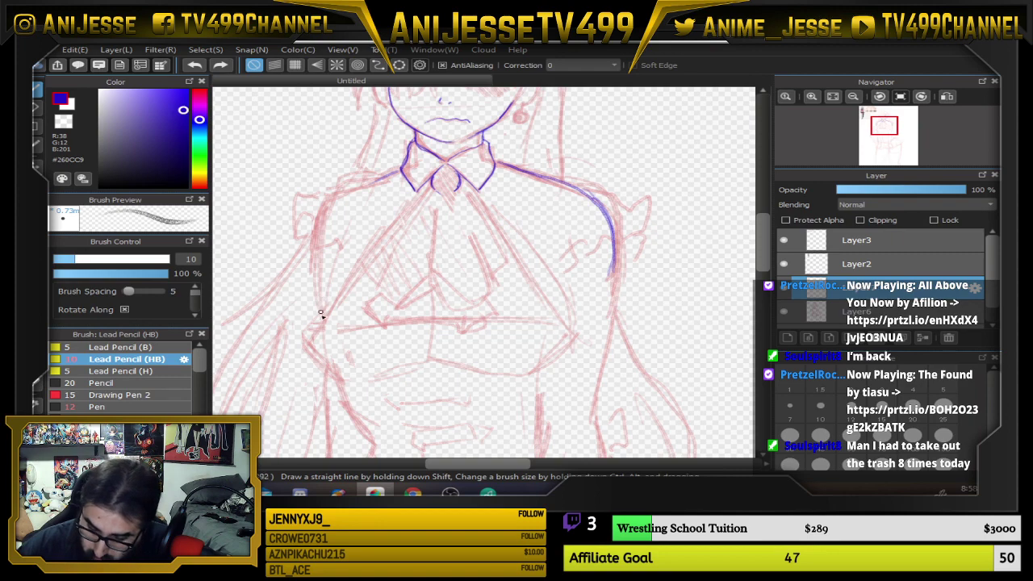
{"action": "mouse_move", "coordinate": [320, 313]}
{"action": "left_mouse_down"}
{"action": "mouse_move", "coordinate": [324, 226]}
{"action": "mouse_move", "coordinate": [337, 198]}
{"action": "mouse_move", "coordinate": [408, 168]}
{"action": "left_mouse_up"}
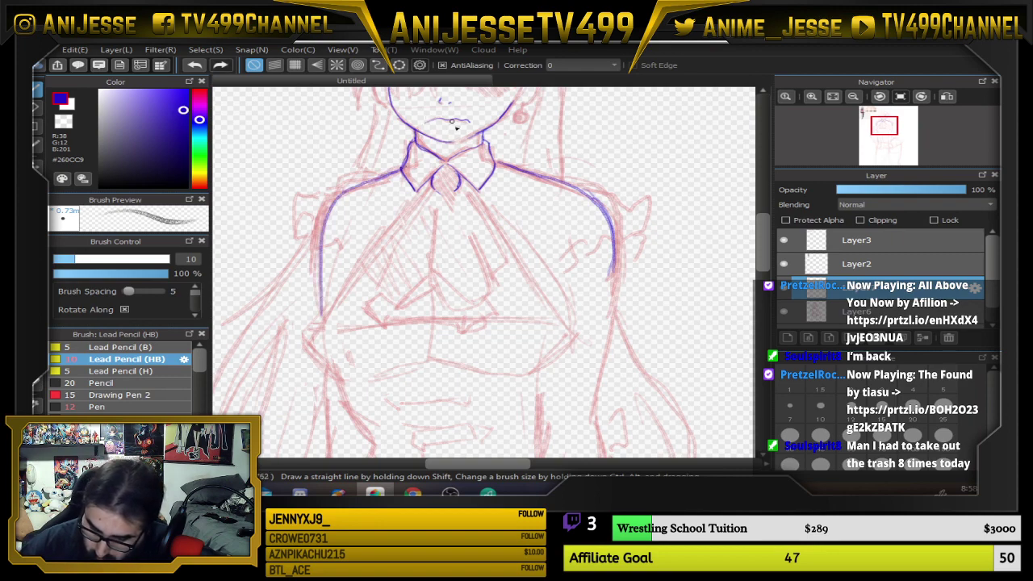
Outline the outer and inner edges of the character's right arm in blue, from the chest down to the wrist
{"action": "scroll", "coordinate": [526, 178], "scroll_direction": "down", "scroll_amount": 3}
{"action": "scroll", "coordinate": [537, 252], "scroll_direction": "up", "scroll_amount": 4}
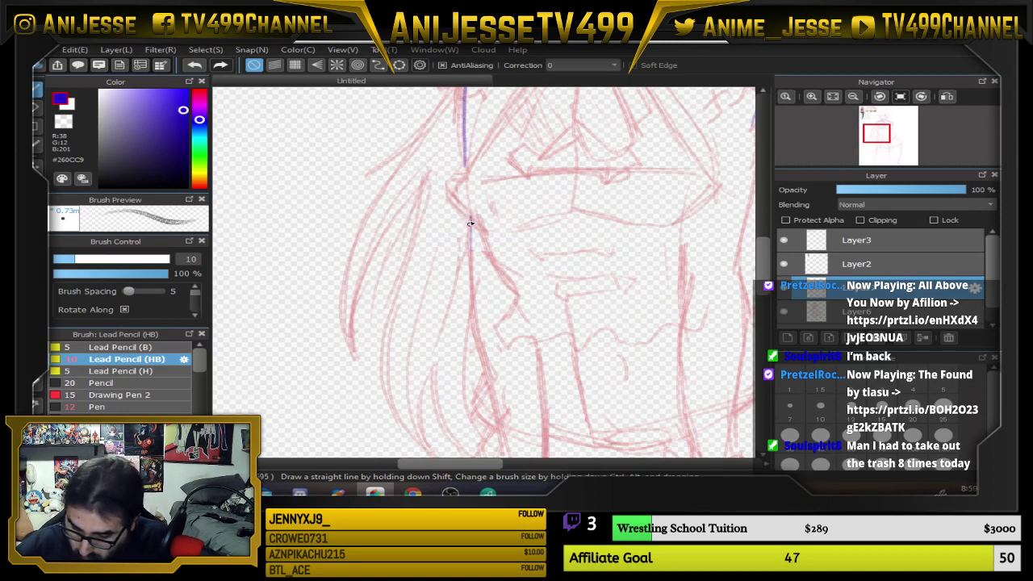
{"action": "left_click_drag", "start_coordinate": [471, 224], "coordinate": [482, 348]}
{"action": "left_click_drag", "start_coordinate": [575, 333], "coordinate": [540, 249]}
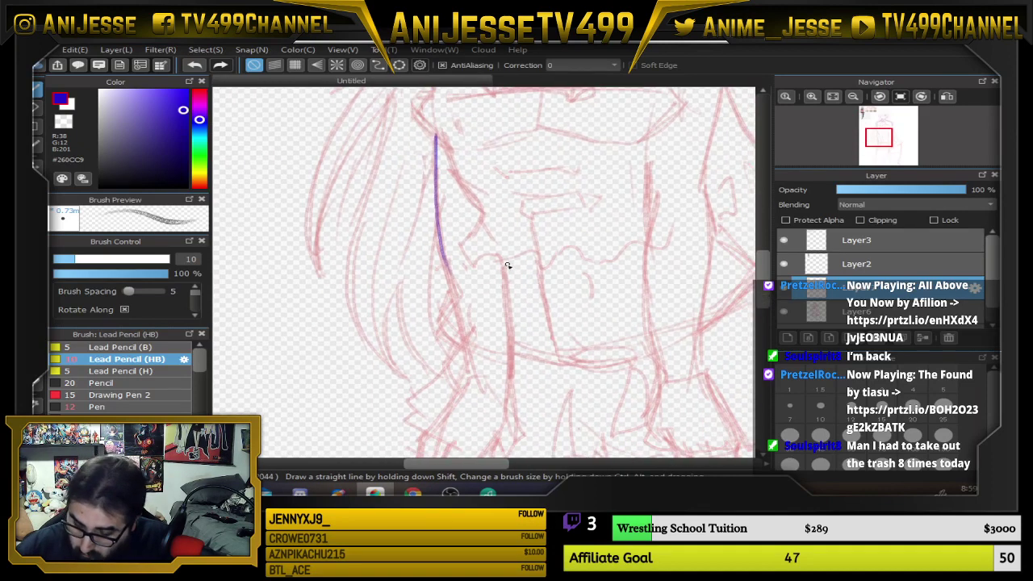
{"action": "left_click_drag", "start_coordinate": [508, 282], "coordinate": [510, 370]}
{"action": "left_click_drag", "start_coordinate": [437, 211], "coordinate": [487, 392]}
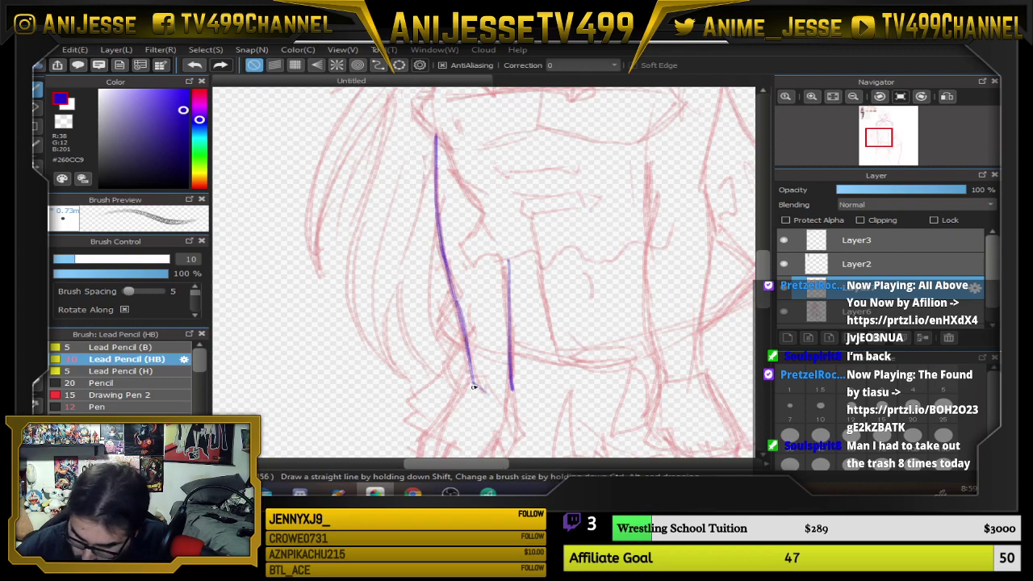
Block in the character's right wrist, back of the hand and knuckle line in blue over the rough sketch
{"action": "left_click_drag", "start_coordinate": [551, 374], "coordinate": [510, 268]}
{"action": "scroll", "coordinate": [445, 273], "scroll_direction": "up", "scroll_amount": 2}
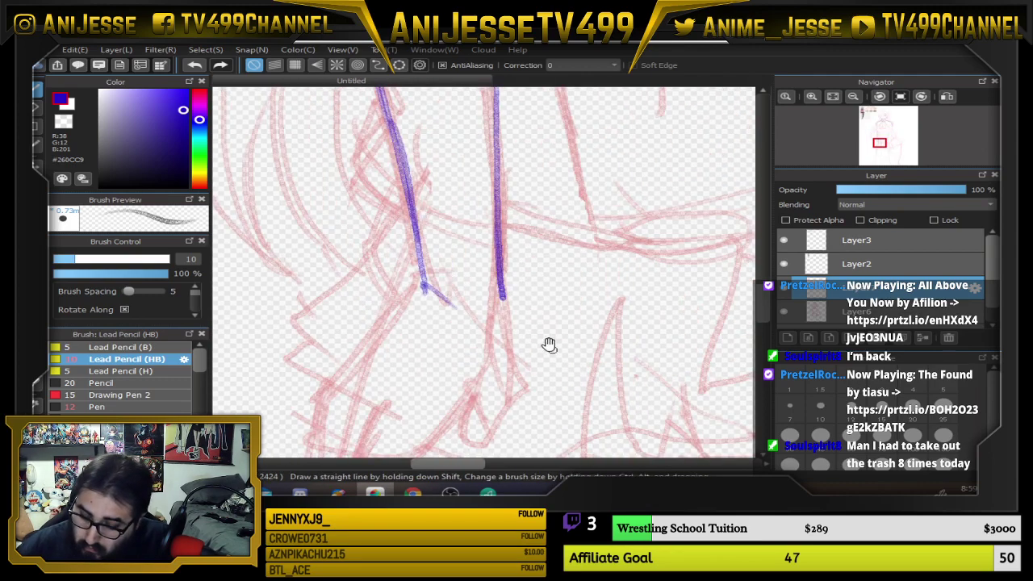
{"action": "left_click_drag", "start_coordinate": [548, 347], "coordinate": [562, 290]}
{"action": "left_click_drag", "start_coordinate": [427, 227], "coordinate": [364, 305]}
{"action": "left_click_drag", "start_coordinate": [464, 236], "coordinate": [468, 248]}
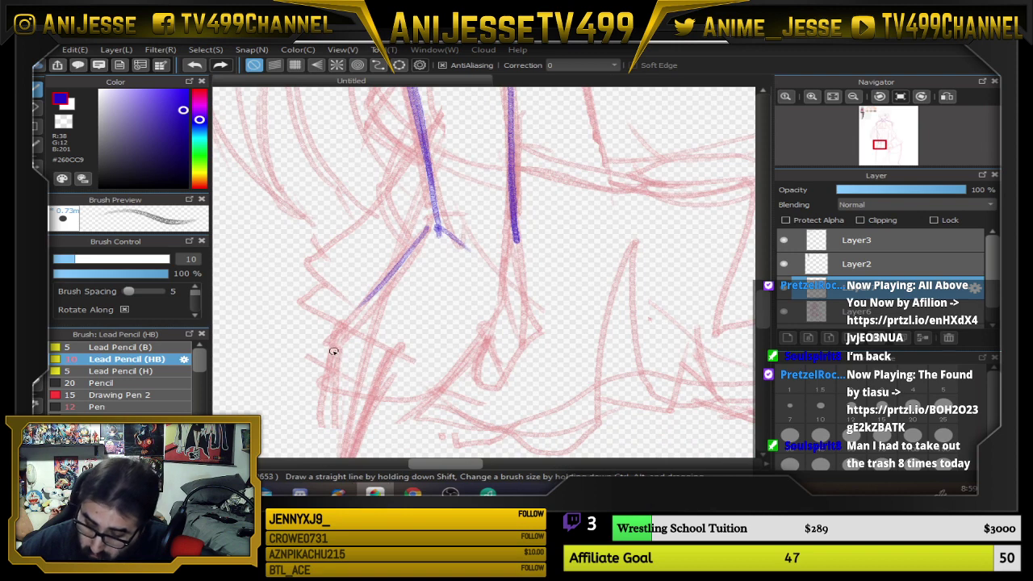
{"action": "mouse_move", "coordinate": [330, 350]}
{"action": "left_mouse_down"}
{"action": "mouse_move", "coordinate": [443, 361]}
{"action": "mouse_move", "coordinate": [445, 380]}
{"action": "mouse_move", "coordinate": [495, 331]}
{"action": "mouse_move", "coordinate": [470, 362]}
{"action": "left_mouse_up"}
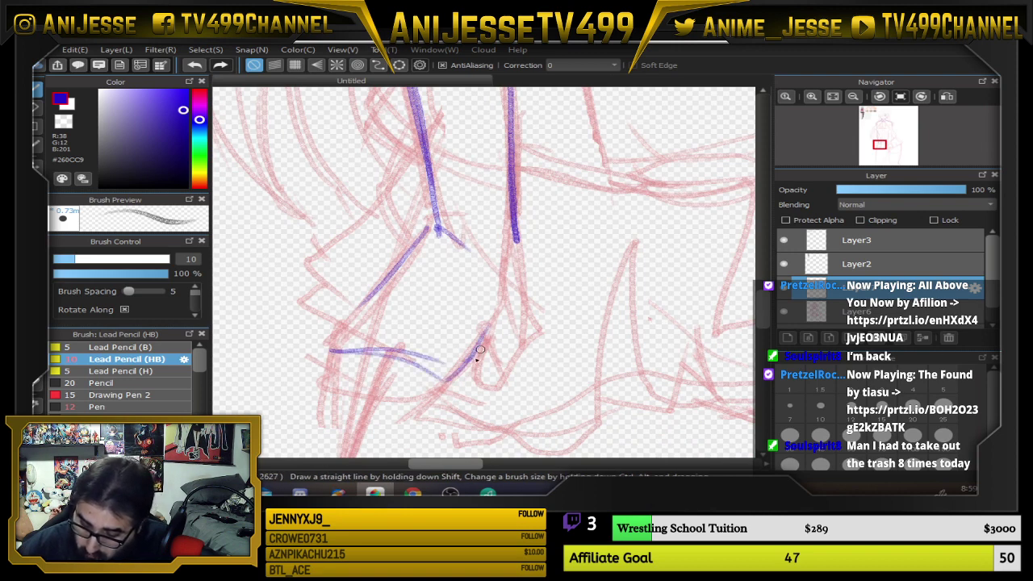
Outline the inner side of the character's right hand and thumb in blue, continuing from the forearm line
{"action": "mouse_move", "coordinate": [492, 303]}
{"action": "left_mouse_down"}
{"action": "mouse_move", "coordinate": [493, 344]}
{"action": "mouse_move", "coordinate": [482, 348]}
{"action": "mouse_move", "coordinate": [529, 306]}
{"action": "left_mouse_up"}
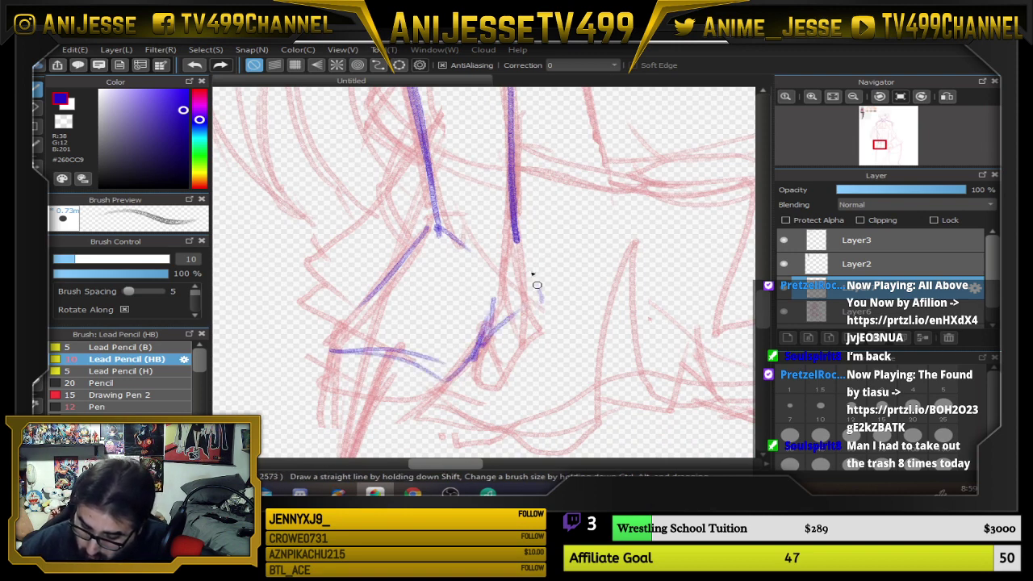
{"action": "left_click_drag", "start_coordinate": [515, 232], "coordinate": [538, 297]}
{"action": "left_click_drag", "start_coordinate": [483, 345], "coordinate": [530, 361]}
{"action": "mouse_move", "coordinate": [538, 327]}
{"action": "left_mouse_down"}
{"action": "mouse_move", "coordinate": [469, 395]}
{"action": "mouse_move", "coordinate": [488, 394]}
{"action": "mouse_move", "coordinate": [527, 362]}
{"action": "mouse_move", "coordinate": [483, 346]}
{"action": "mouse_move", "coordinate": [495, 358]}
{"action": "mouse_move", "coordinate": [487, 352]}
{"action": "mouse_move", "coordinate": [465, 391]}
{"action": "mouse_move", "coordinate": [486, 397]}
{"action": "mouse_move", "coordinate": [521, 371]}
{"action": "mouse_move", "coordinate": [543, 310]}
{"action": "left_mouse_up"}
{"action": "mouse_move", "coordinate": [529, 361]}
{"action": "left_mouse_down"}
{"action": "mouse_move", "coordinate": [541, 302]}
{"action": "mouse_move", "coordinate": [521, 242]}
{"action": "left_mouse_up"}
{"action": "left_click_drag", "start_coordinate": [482, 321], "coordinate": [523, 240]}
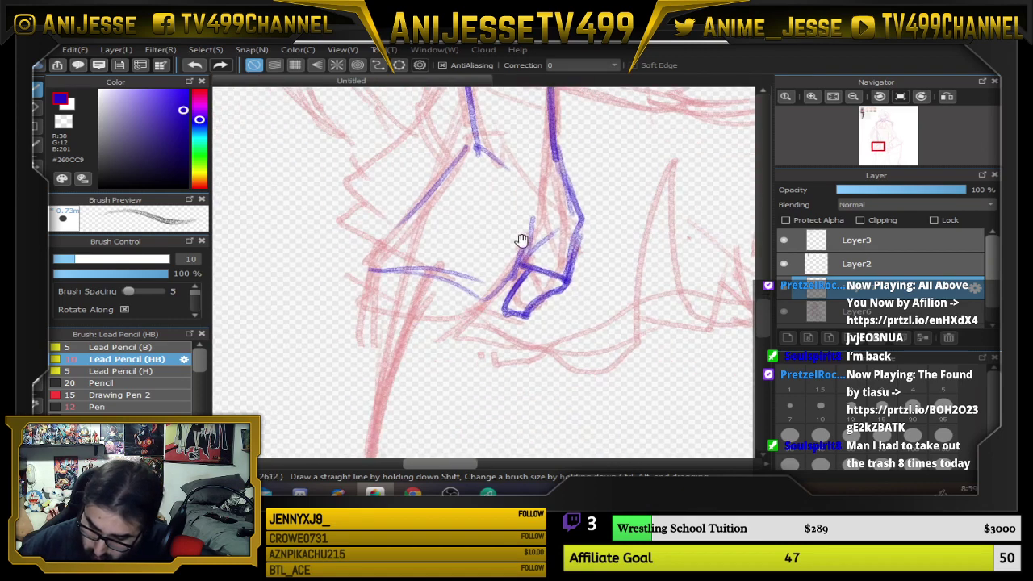
Block in the fingers of the character's right hand in blue below the knuckle line
{"action": "left_click_drag", "start_coordinate": [448, 279], "coordinate": [433, 316]}
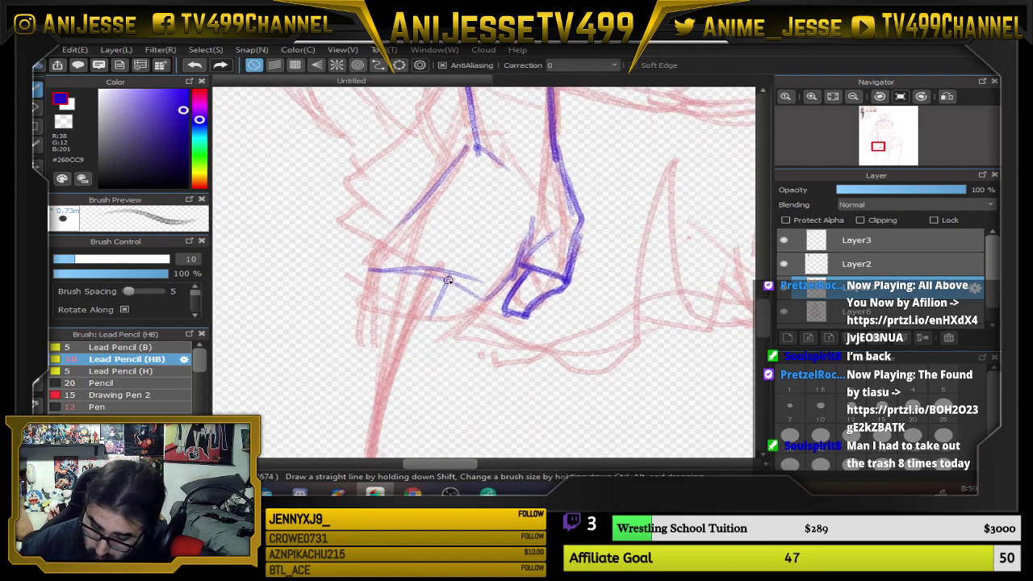
{"action": "mouse_move", "coordinate": [445, 275]}
{"action": "left_mouse_down"}
{"action": "mouse_move", "coordinate": [437, 343]}
{"action": "mouse_move", "coordinate": [448, 268]}
{"action": "left_mouse_up"}
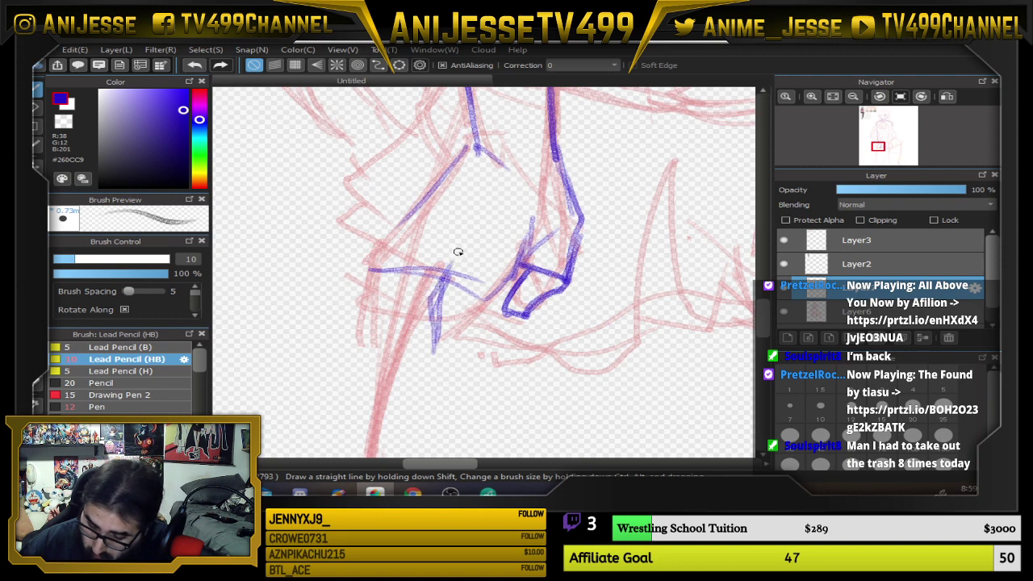
{"action": "mouse_move", "coordinate": [464, 313]}
{"action": "left_mouse_down"}
{"action": "mouse_move", "coordinate": [445, 360]}
{"action": "mouse_move", "coordinate": [429, 361]}
{"action": "mouse_move", "coordinate": [411, 272]}
{"action": "mouse_move", "coordinate": [390, 300]}
{"action": "mouse_move", "coordinate": [421, 306]}
{"action": "mouse_move", "coordinate": [398, 337]}
{"action": "mouse_move", "coordinate": [398, 365]}
{"action": "mouse_move", "coordinate": [416, 366]}
{"action": "mouse_move", "coordinate": [425, 314]}
{"action": "mouse_move", "coordinate": [428, 360]}
{"action": "mouse_move", "coordinate": [450, 359]}
{"action": "mouse_move", "coordinate": [457, 309]}
{"action": "mouse_move", "coordinate": [452, 365]}
{"action": "mouse_move", "coordinate": [428, 312]}
{"action": "mouse_move", "coordinate": [451, 270]}
{"action": "left_mouse_up"}
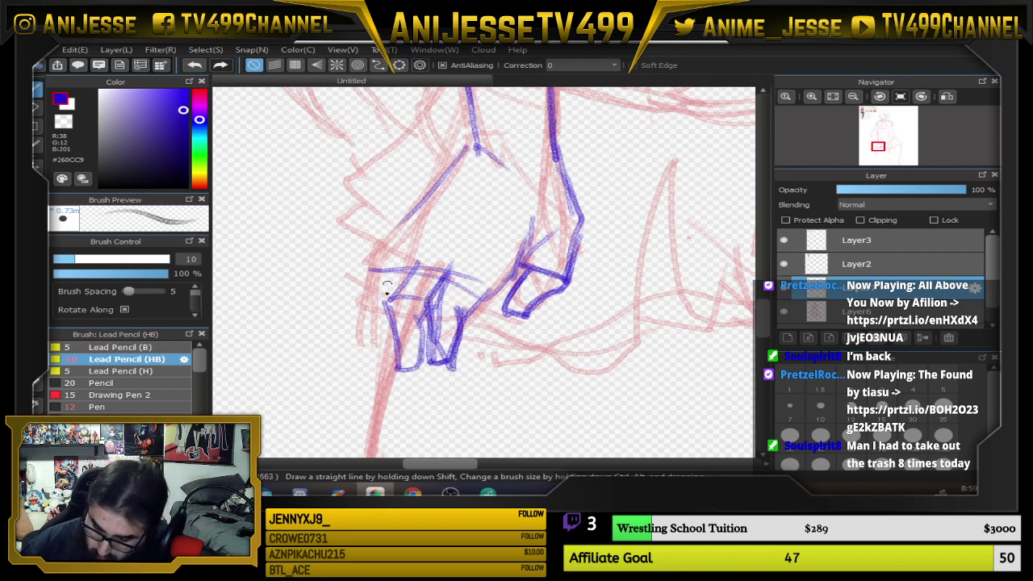
{"action": "mouse_move", "coordinate": [388, 348]}
{"action": "left_mouse_down"}
{"action": "mouse_move", "coordinate": [369, 299]}
{"action": "mouse_move", "coordinate": [380, 271]}
{"action": "left_mouse_up"}
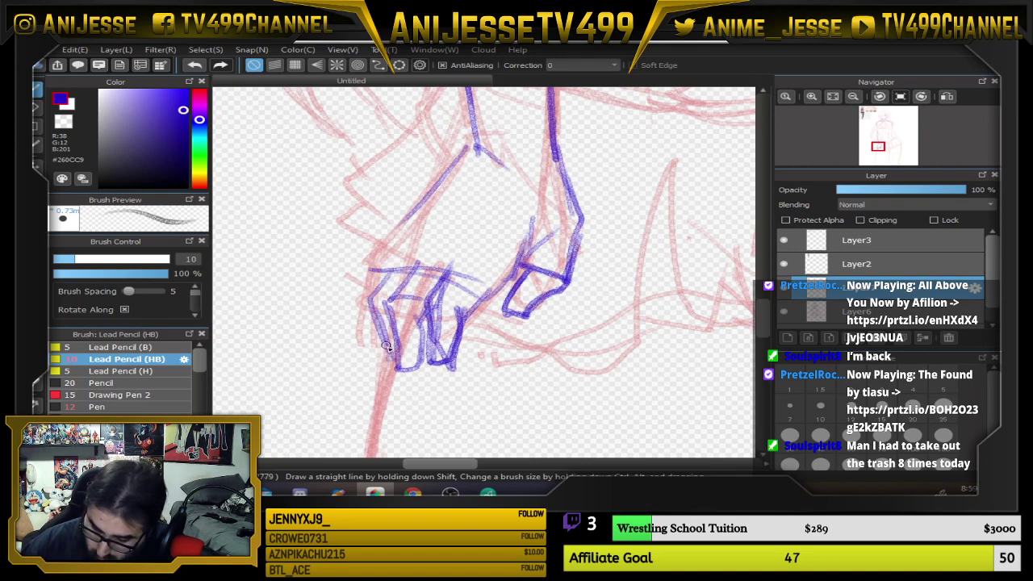
Outline the outer edge of the character's right hand in blue, from the little finger up to the wrist
{"action": "mouse_move", "coordinate": [385, 345]}
{"action": "left_mouse_down"}
{"action": "mouse_move", "coordinate": [360, 306]}
{"action": "mouse_move", "coordinate": [367, 285]}
{"action": "mouse_move", "coordinate": [400, 236]}
{"action": "mouse_move", "coordinate": [369, 295]}
{"action": "mouse_move", "coordinate": [478, 128]}
{"action": "left_mouse_up"}
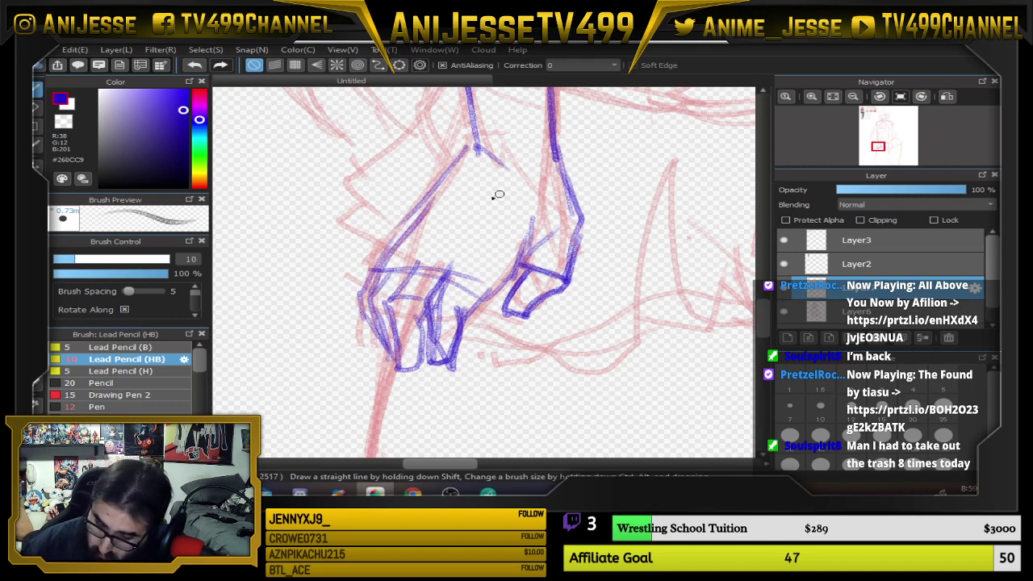
{"action": "left_click_drag", "start_coordinate": [391, 256], "coordinate": [454, 174]}
{"action": "left_click_drag", "start_coordinate": [408, 224], "coordinate": [478, 124]}
Retrace both edges of the character's right forearm in blue down to the wrist for a stronger line
{"action": "scroll", "coordinate": [364, 256], "scroll_direction": "down", "scroll_amount": 3}
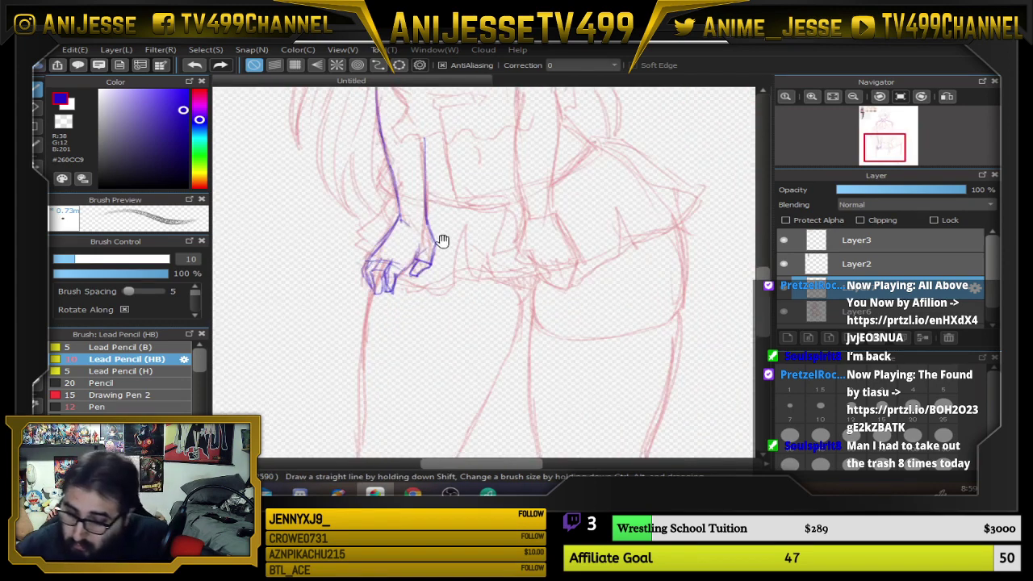
{"action": "left_click_drag", "start_coordinate": [443, 240], "coordinate": [447, 362]}
{"action": "scroll", "coordinate": [435, 358], "scroll_direction": "up", "scroll_amount": 2}
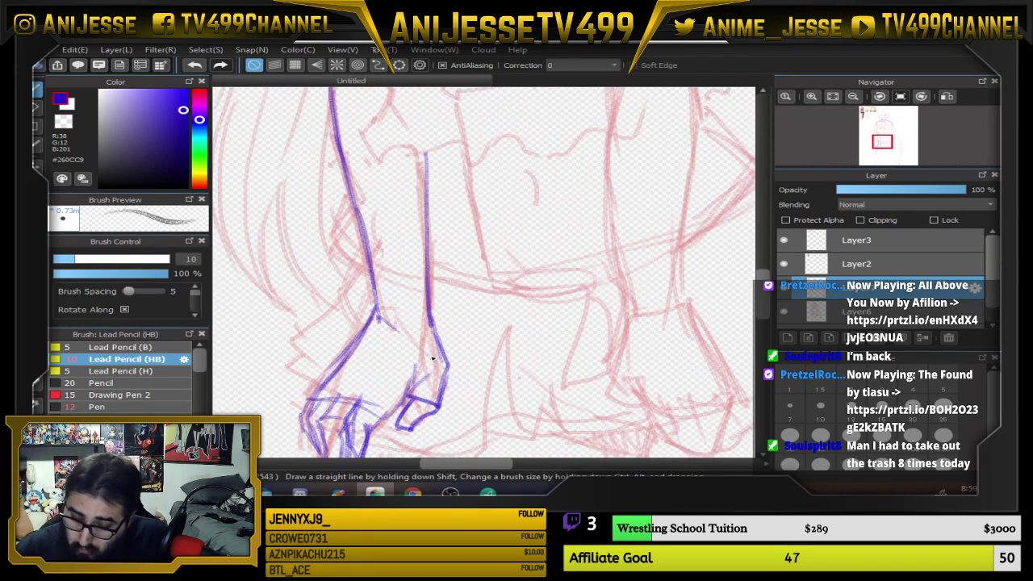
{"action": "left_click_drag", "start_coordinate": [355, 214], "coordinate": [373, 329]}
{"action": "left_click_drag", "start_coordinate": [426, 274], "coordinate": [430, 320]}
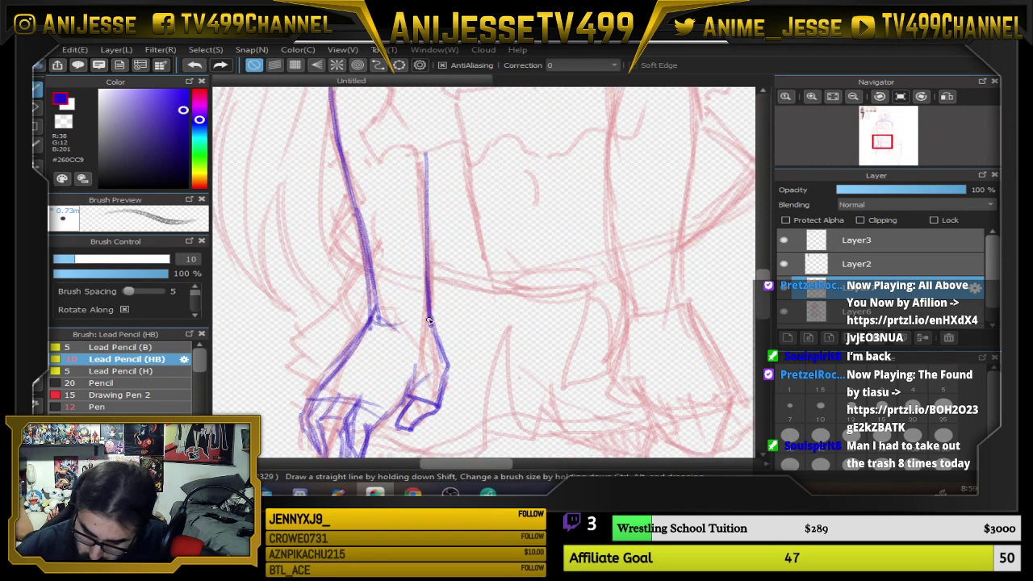
{"action": "left_click_drag", "start_coordinate": [427, 200], "coordinate": [430, 322]}
{"action": "left_click_drag", "start_coordinate": [479, 347], "coordinate": [495, 259]}
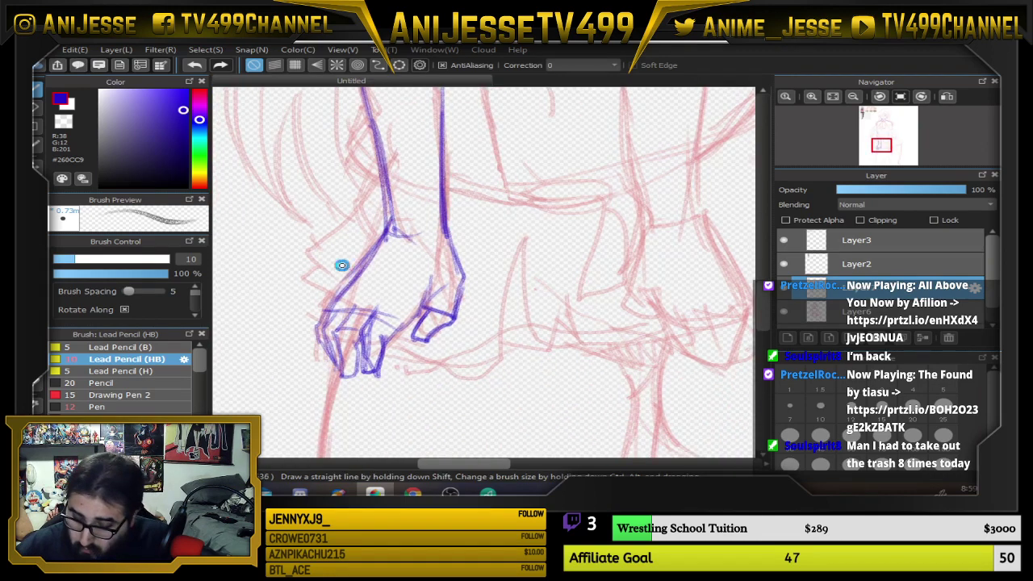
Erase the blue shoulder, arm and hand lines, and the rough red right arm on Layer6
{"action": "scroll", "coordinate": [342, 265], "scroll_direction": "up", "scroll_amount": 1}
{"action": "scroll", "coordinate": [488, 389], "scroll_direction": "down", "scroll_amount": 2}
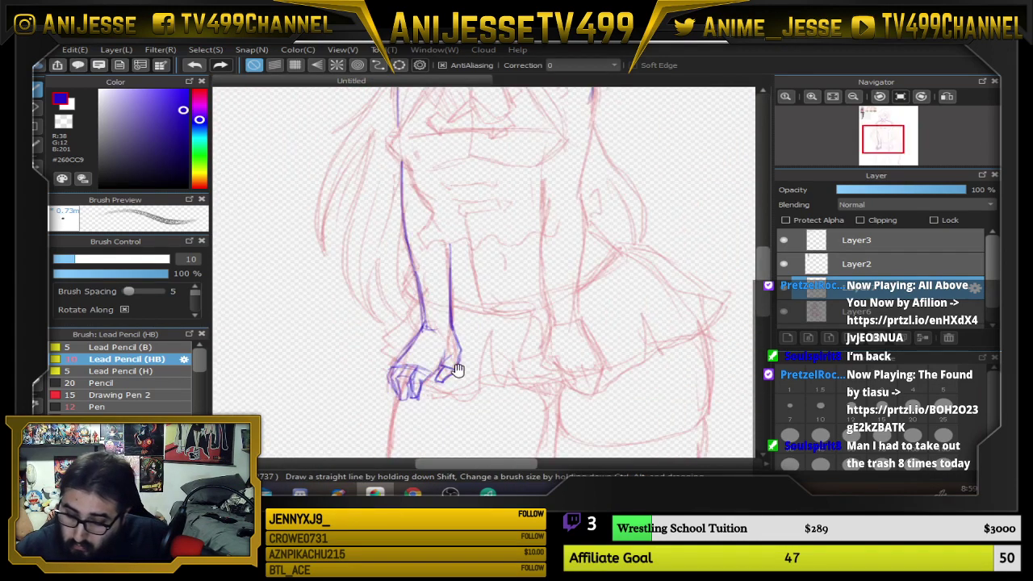
{"action": "scroll", "coordinate": [421, 361], "scroll_direction": "down", "scroll_amount": 1}
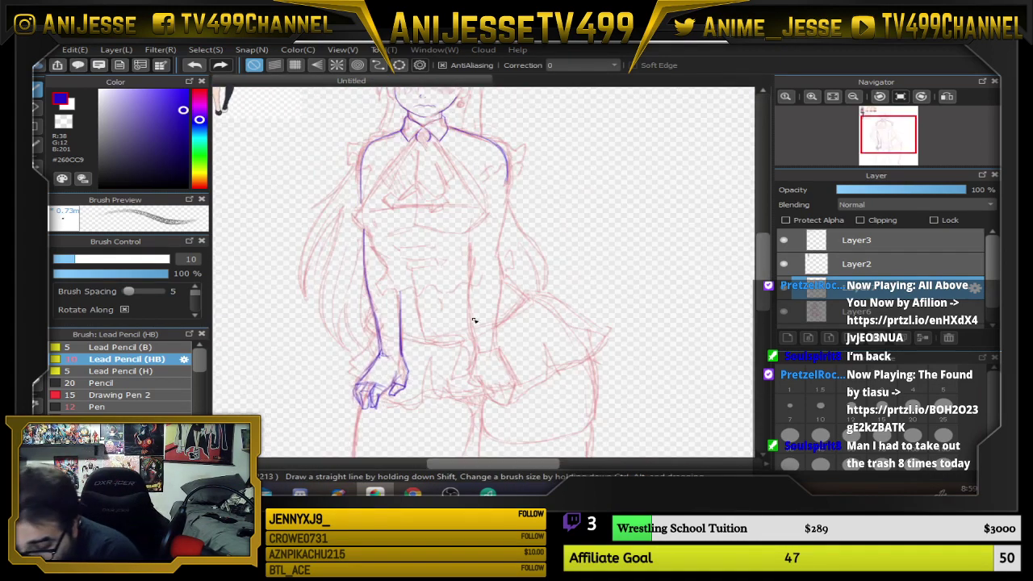
{"action": "scroll", "coordinate": [475, 321], "scroll_direction": "down", "scroll_amount": 1}
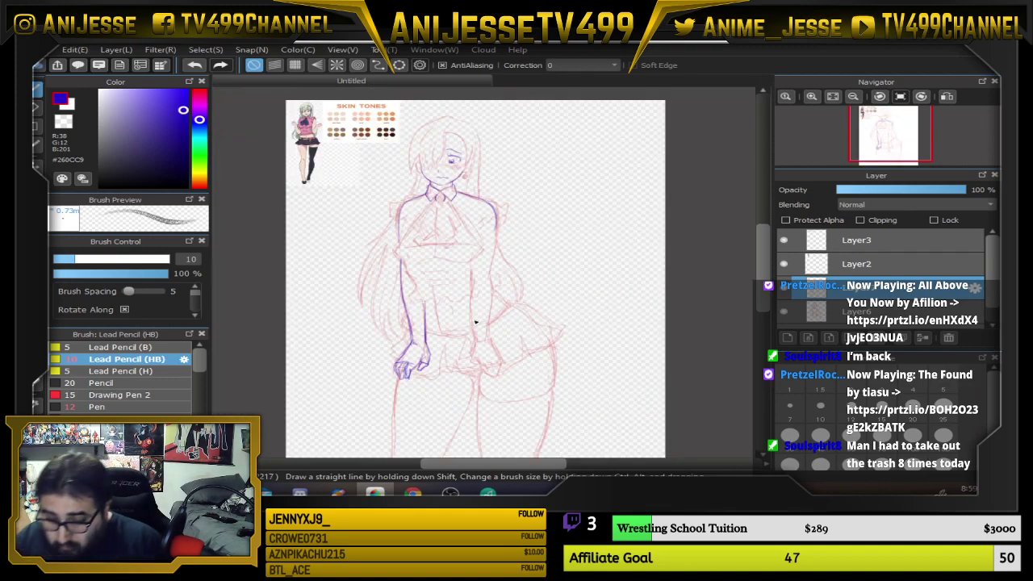
{"action": "scroll", "coordinate": [435, 307], "scroll_direction": "up", "scroll_amount": 1}
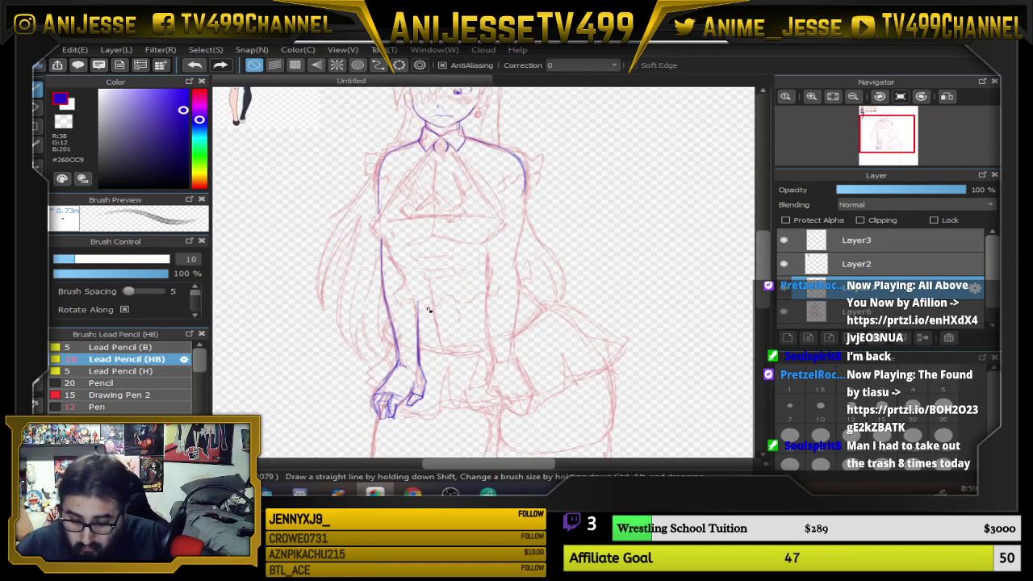
{"action": "key", "text": "e"}
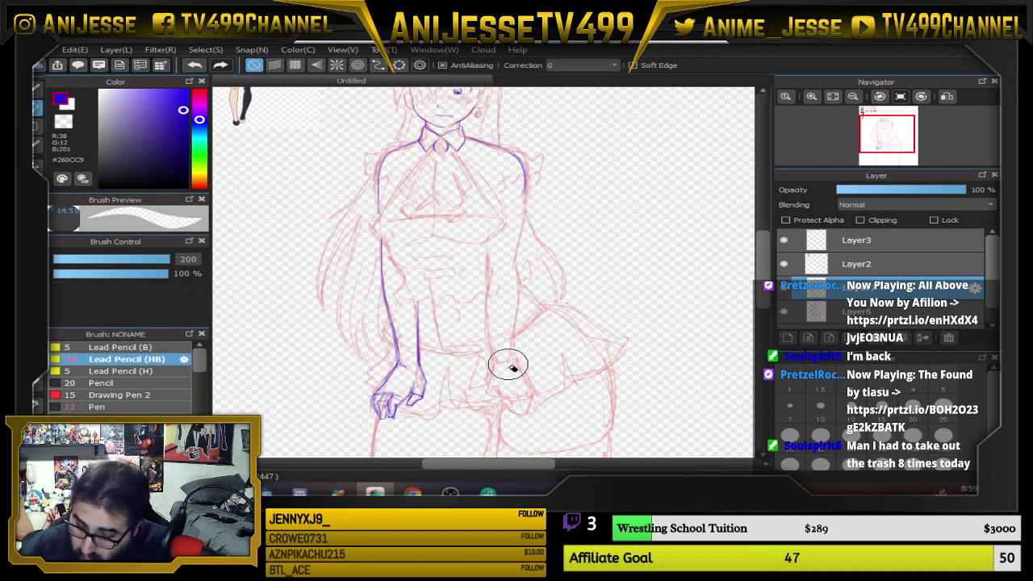
{"action": "mouse_move", "coordinate": [380, 417]}
{"action": "left_mouse_down"}
{"action": "mouse_move", "coordinate": [377, 352]}
{"action": "mouse_move", "coordinate": [427, 380]}
{"action": "mouse_move", "coordinate": [436, 362]}
{"action": "mouse_move", "coordinate": [387, 247]}
{"action": "mouse_move", "coordinate": [399, 148]}
{"action": "left_mouse_up"}
{"action": "left_click_drag", "start_coordinate": [544, 185], "coordinate": [489, 146]}
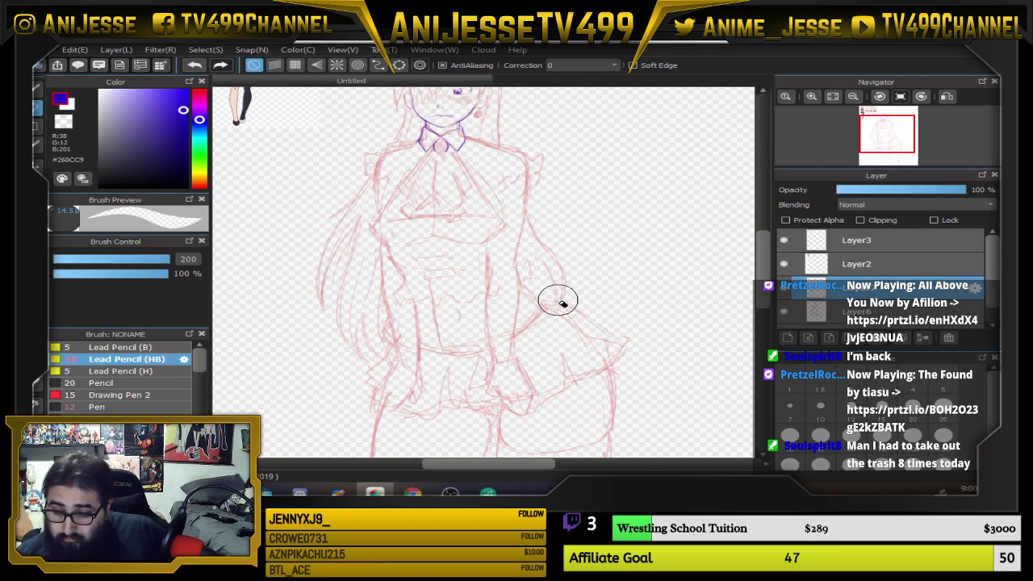
{"action": "left_click", "coordinate": [875, 312]}
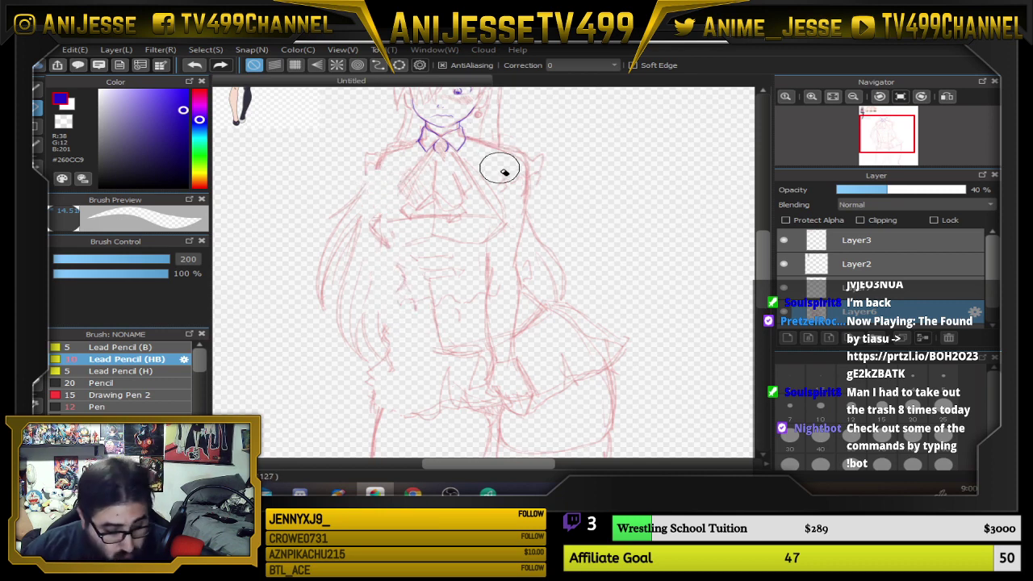
Set the Lead Pencil (HB) to dark red #950202 and redraw the character's right bust edge and waist on Layer6
{"action": "key", "text": "b"}
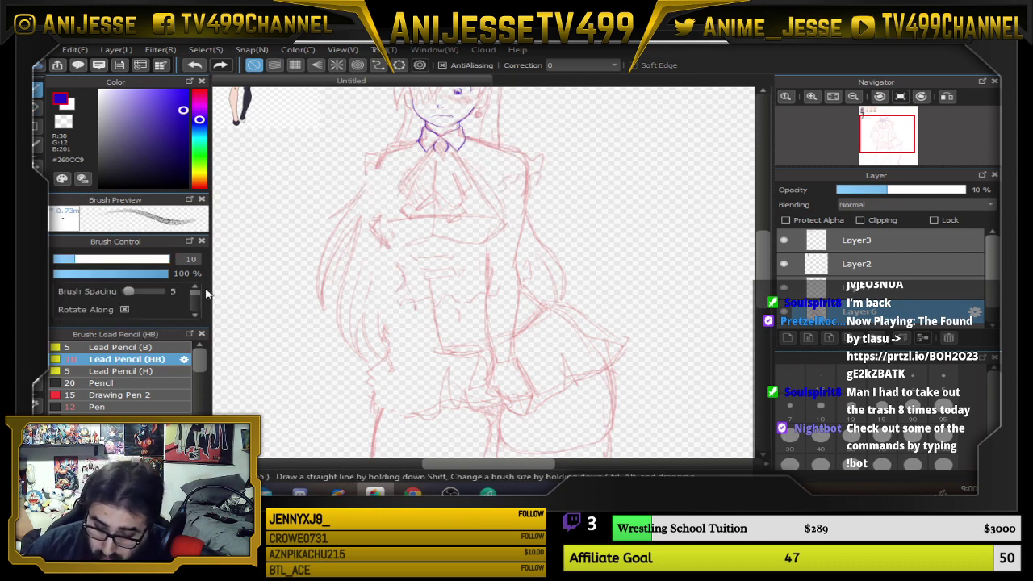
{"action": "left_click_drag", "start_coordinate": [202, 111], "coordinate": [201, 88]}
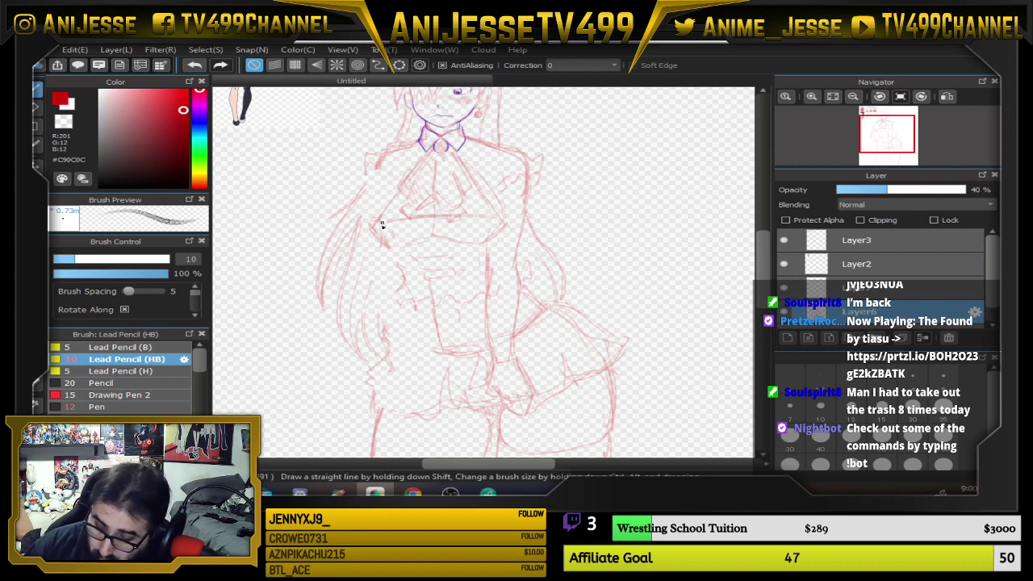
{"action": "left_click", "coordinate": [186, 130]}
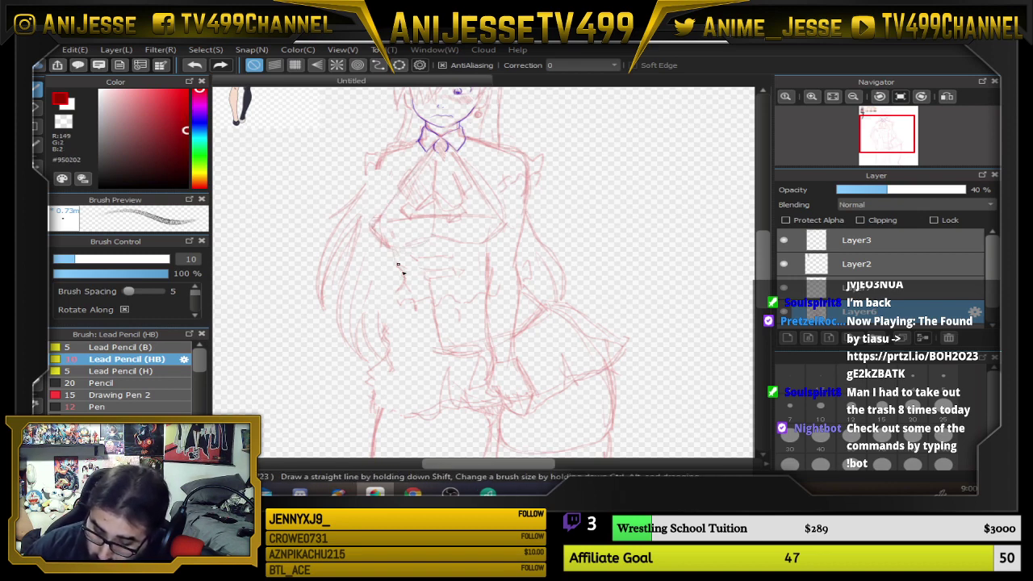
{"action": "mouse_move", "coordinate": [397, 292]}
{"action": "left_mouse_down"}
{"action": "mouse_move", "coordinate": [416, 301]}
{"action": "mouse_move", "coordinate": [449, 356]}
{"action": "left_mouse_up"}
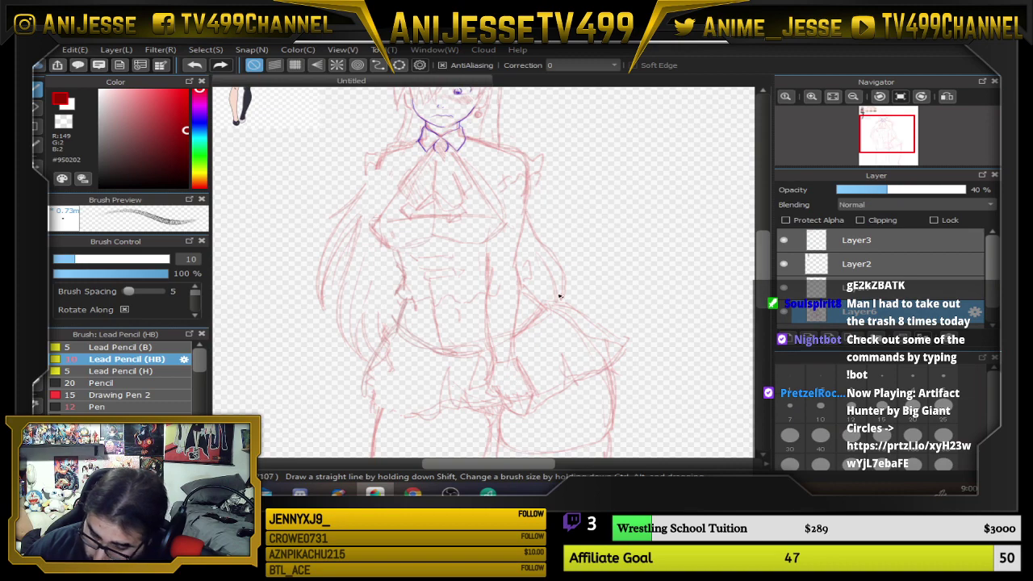
Raise the pencil size to 12 and redraw the bust outline in dark red, from the collar down both sides and underneath
{"action": "scroll", "coordinate": [565, 315], "scroll_direction": "down", "scroll_amount": 3}
{"action": "scroll", "coordinate": [477, 257], "scroll_direction": "up", "scroll_amount": 4}
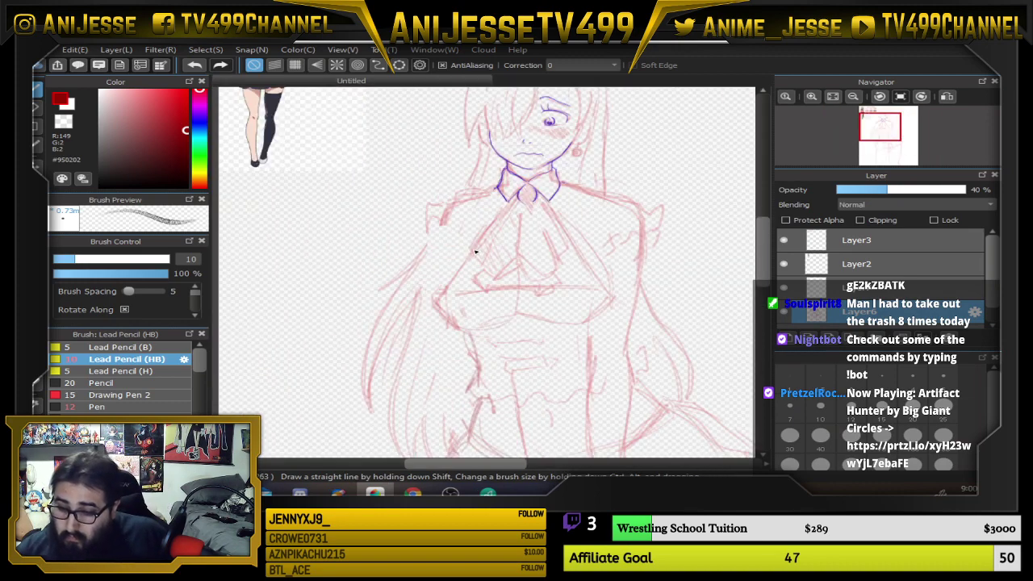
{"action": "left_click_drag", "start_coordinate": [525, 311], "coordinate": [577, 325]}
{"action": "left_click_drag", "start_coordinate": [610, 296], "coordinate": [577, 325]}
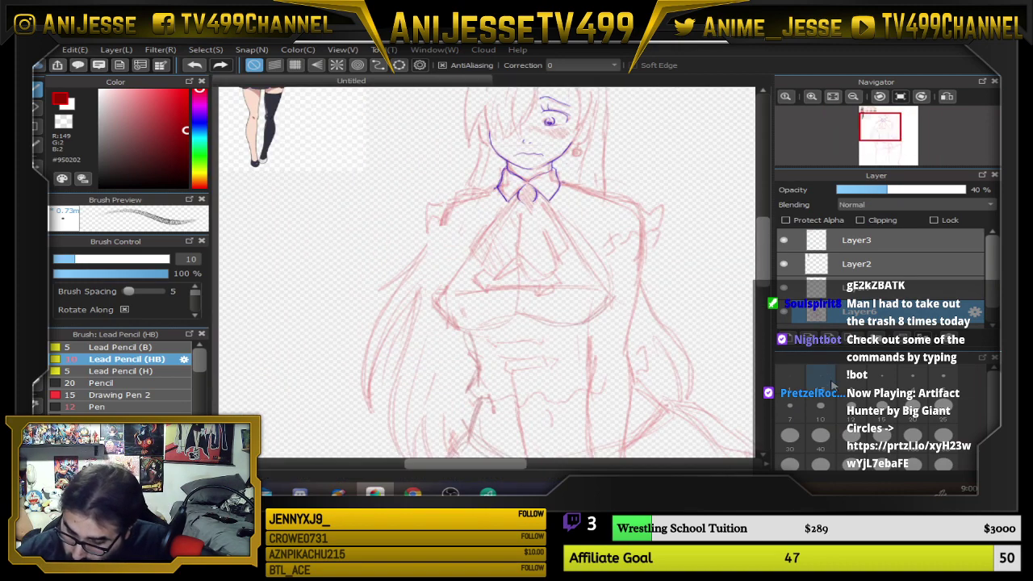
{"action": "left_click", "coordinate": [851, 409]}
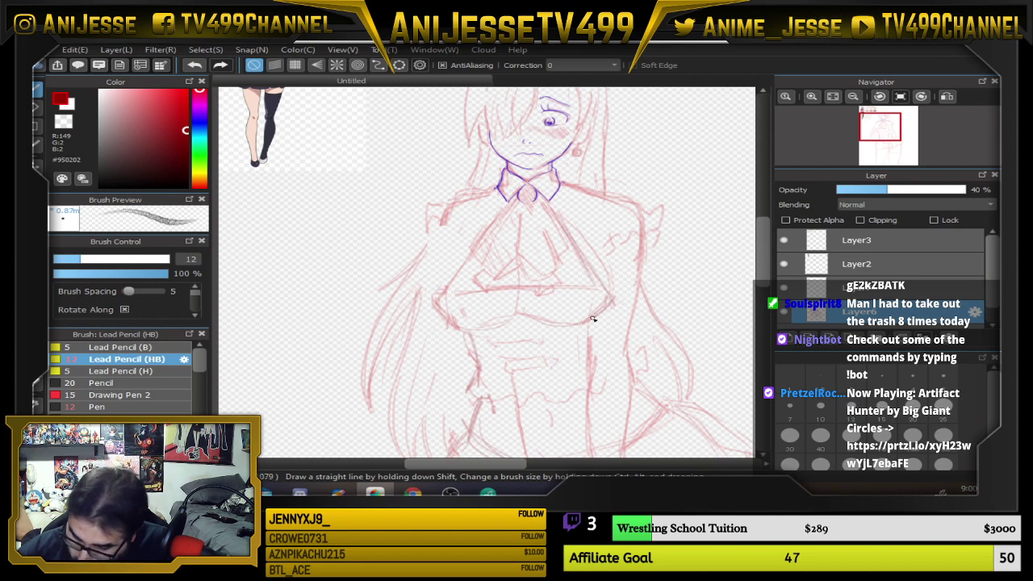
{"action": "mouse_move", "coordinate": [592, 272]}
{"action": "left_mouse_down"}
{"action": "mouse_move", "coordinate": [643, 198]}
{"action": "mouse_move", "coordinate": [590, 249]}
{"action": "mouse_move", "coordinate": [628, 213]}
{"action": "mouse_move", "coordinate": [570, 214]}
{"action": "mouse_move", "coordinate": [607, 302]}
{"action": "left_mouse_up"}
{"action": "left_click_drag", "start_coordinate": [552, 208], "coordinate": [604, 284]}
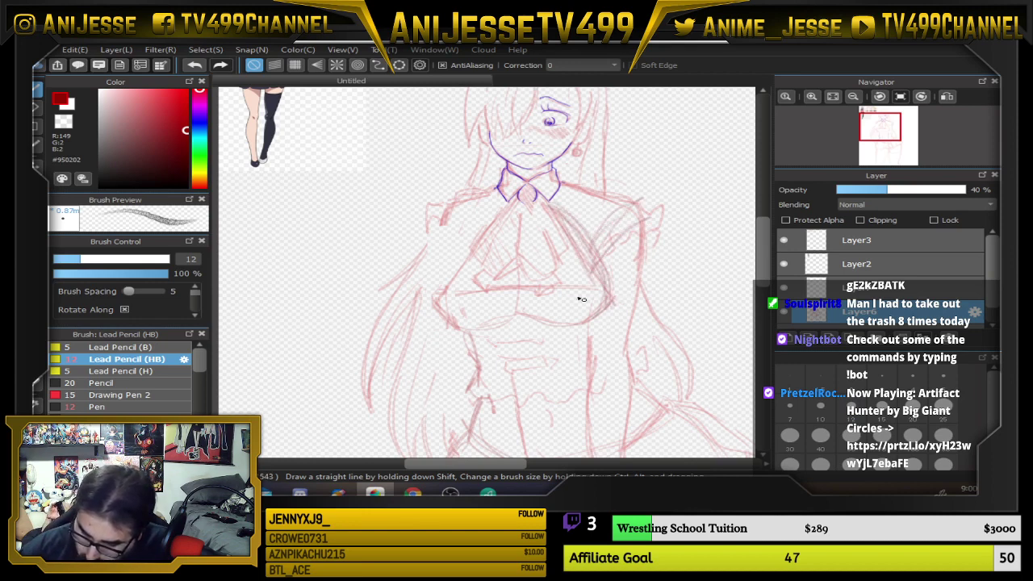
{"action": "mouse_move", "coordinate": [453, 320]}
{"action": "left_mouse_down"}
{"action": "mouse_move", "coordinate": [518, 195]}
{"action": "mouse_move", "coordinate": [486, 216]}
{"action": "mouse_move", "coordinate": [446, 313]}
{"action": "left_mouse_up"}
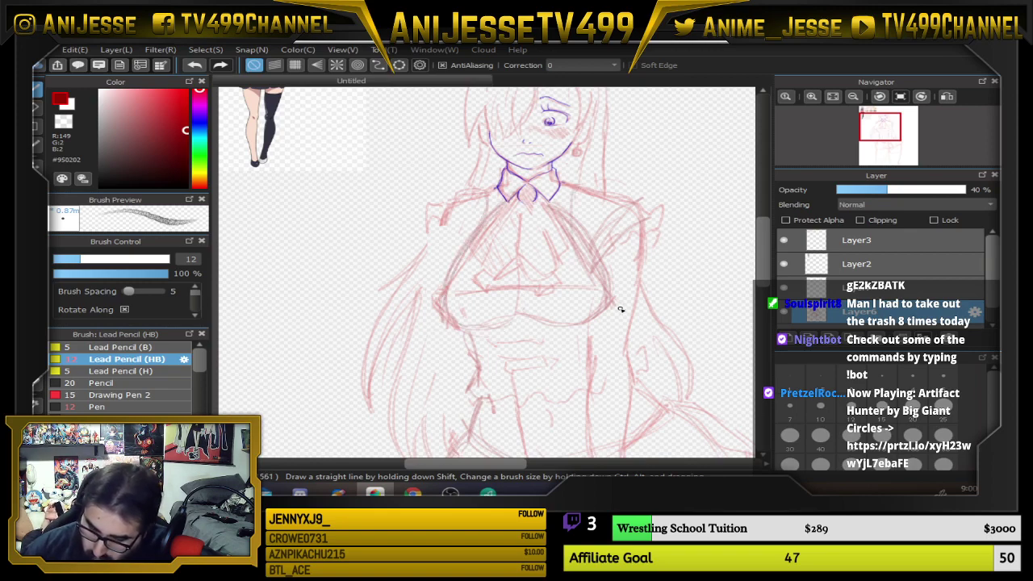
Hide Layer7 with the blue face and collar lines, keeping Layer6 as the active layer
{"action": "scroll", "coordinate": [613, 306], "scroll_direction": "down", "scroll_amount": 1}
{"action": "mouse_move", "coordinate": [579, 302]}
{"action": "left_mouse_down"}
{"action": "mouse_move", "coordinate": [445, 189]}
{"action": "mouse_move", "coordinate": [407, 246]}
{"action": "left_mouse_up"}
{"action": "scroll", "coordinate": [900, 274], "scroll_direction": "down", "scroll_amount": 1}
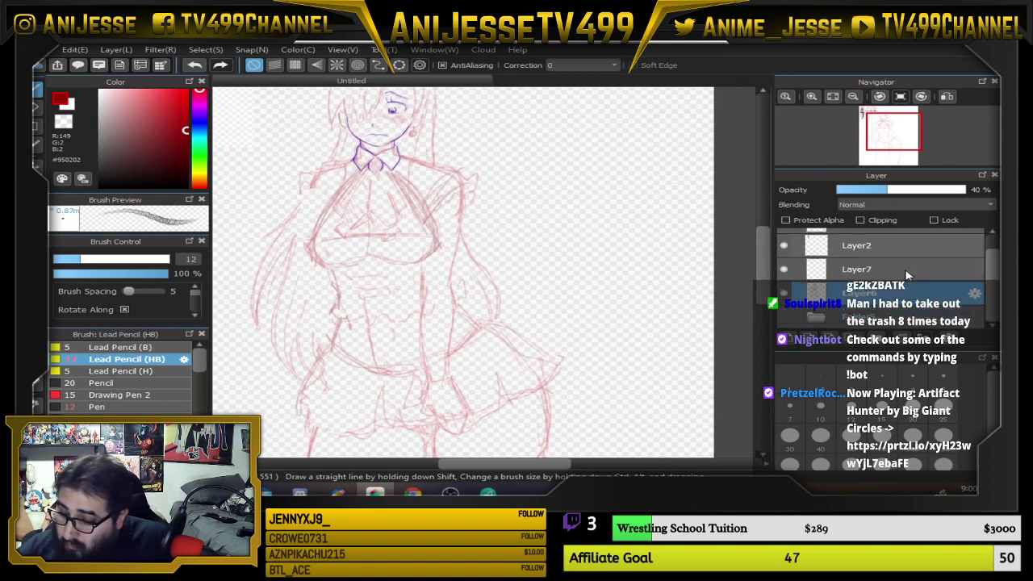
{"action": "left_click", "coordinate": [886, 277]}
{"action": "left_click", "coordinate": [891, 294]}
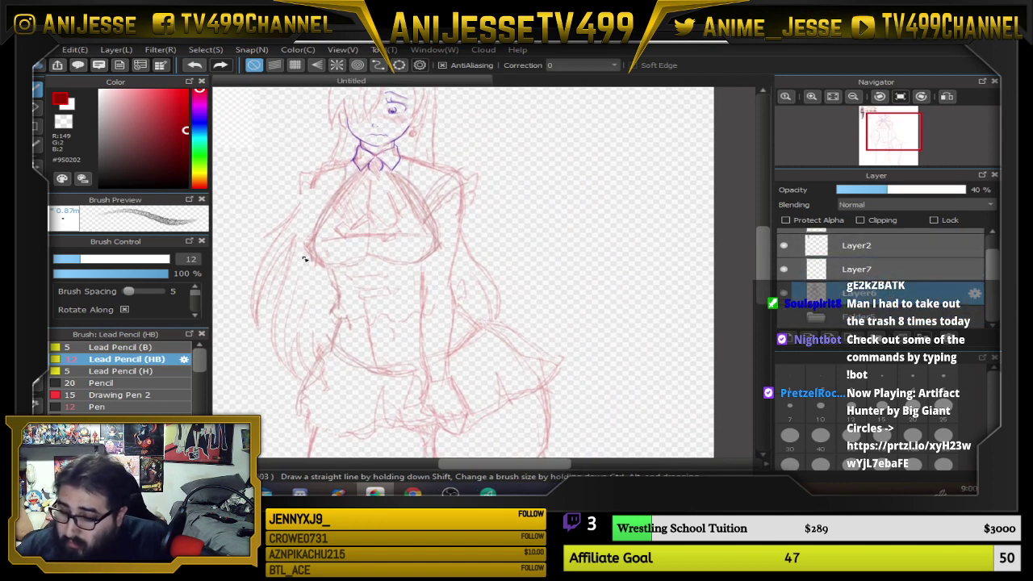
{"action": "left_click", "coordinate": [784, 271]}
Sketch curved lines in dark red between the chest and shoulder at both of the character's armholes
{"action": "scroll", "coordinate": [414, 258], "scroll_direction": "down", "scroll_amount": 2}
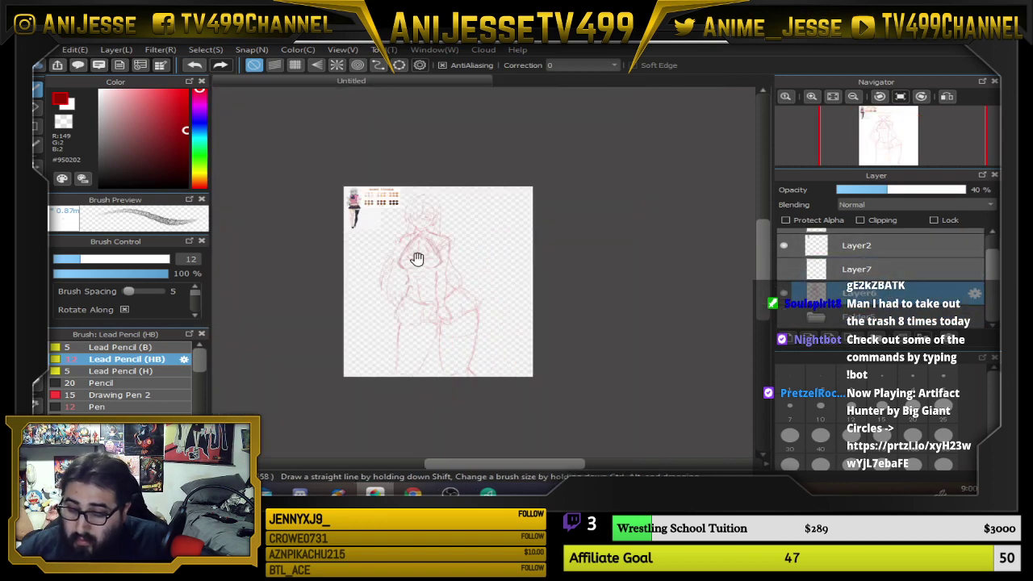
{"action": "scroll", "coordinate": [397, 269], "scroll_direction": "up", "scroll_amount": 2}
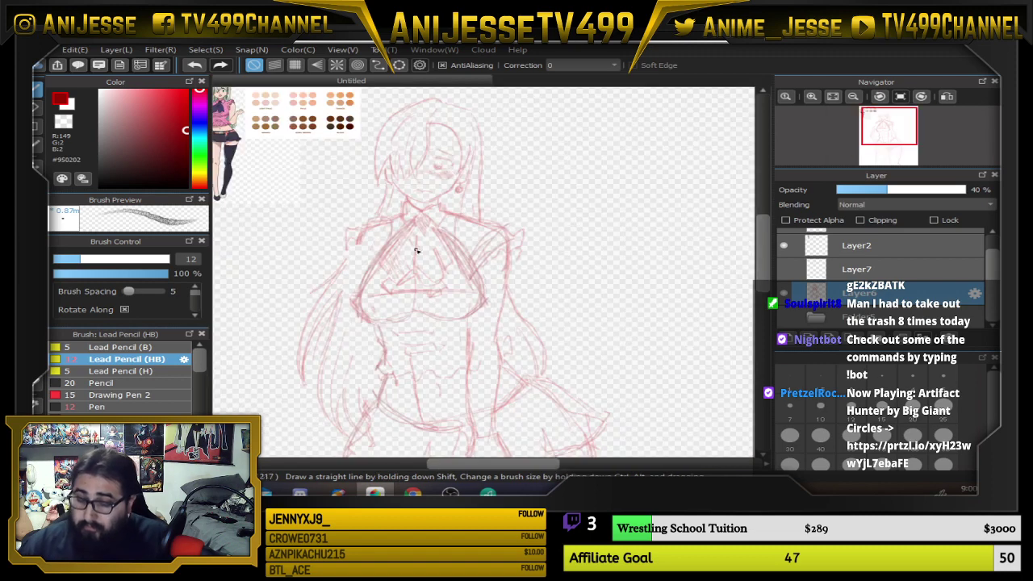
{"action": "scroll", "coordinate": [392, 235], "scroll_direction": "up", "scroll_amount": 2}
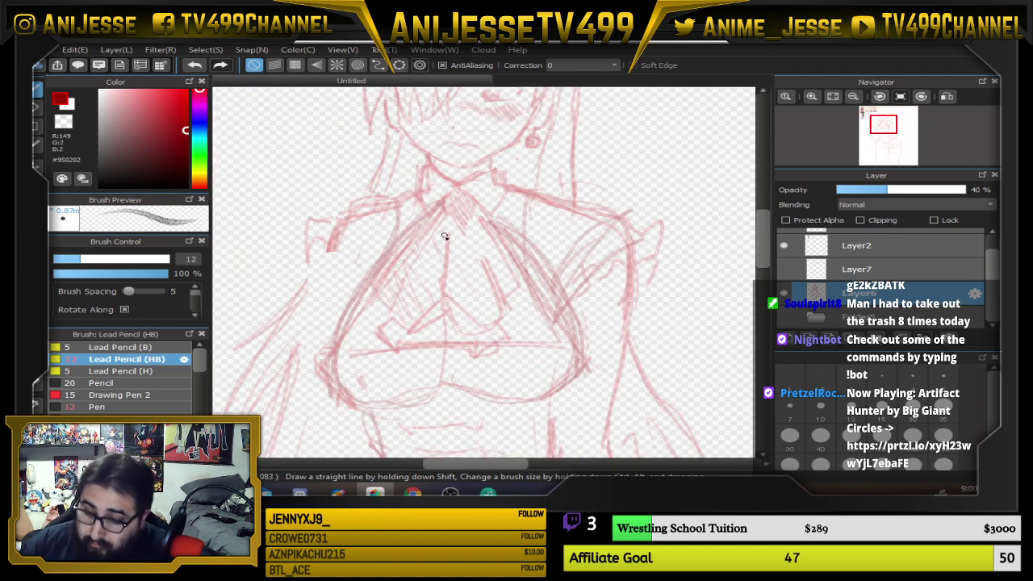
{"action": "left_click_drag", "start_coordinate": [339, 225], "coordinate": [383, 279]}
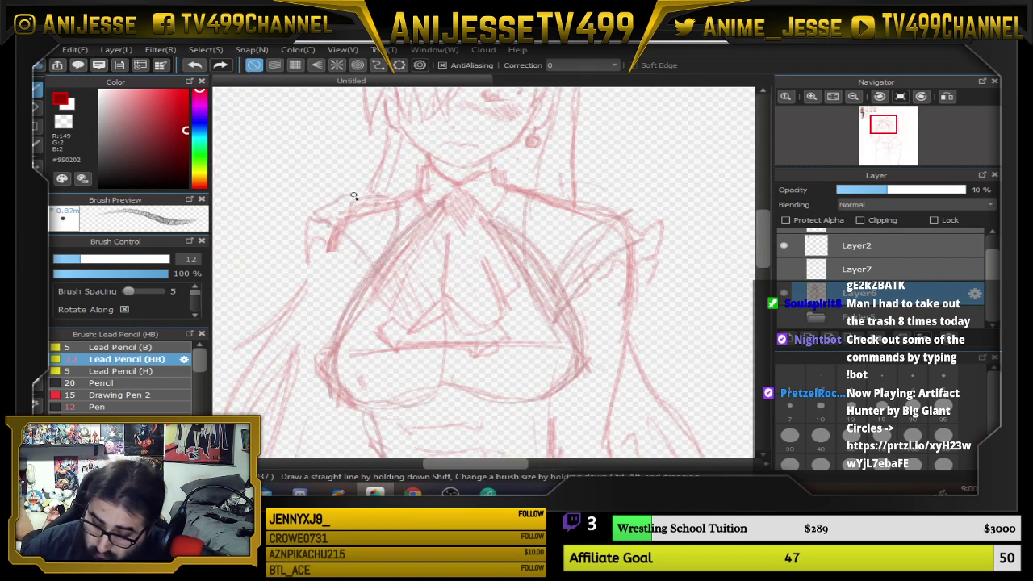
{"action": "left_click_drag", "start_coordinate": [353, 196], "coordinate": [381, 240]}
{"action": "left_click_drag", "start_coordinate": [570, 289], "coordinate": [636, 222]}
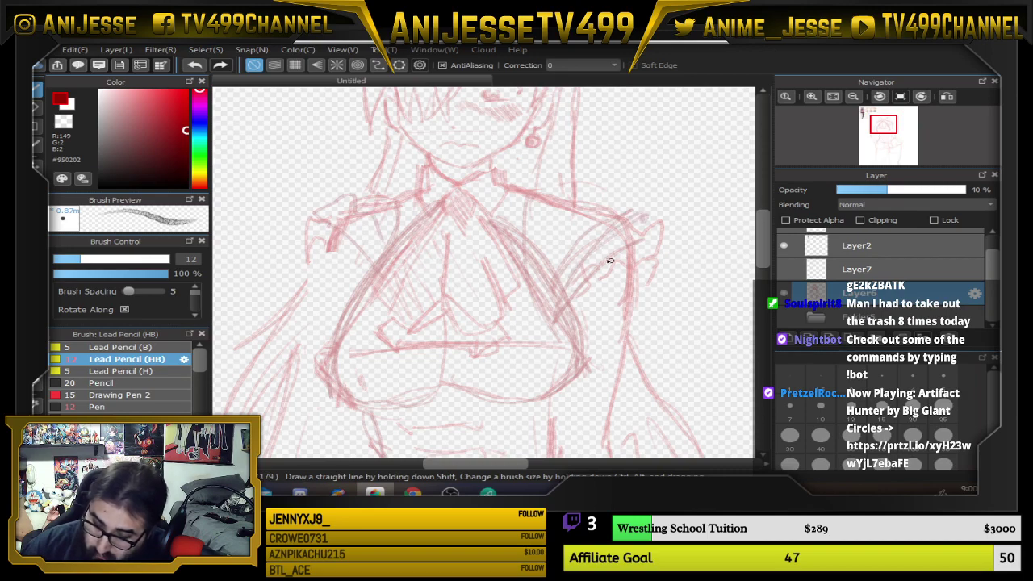
Set the Lead Pencil (HB) to purple #6A0295 at size 15 and rough in the character's bent right arm with an oval hand over the chest
{"action": "scroll", "coordinate": [524, 263], "scroll_direction": "down", "scroll_amount": 3}
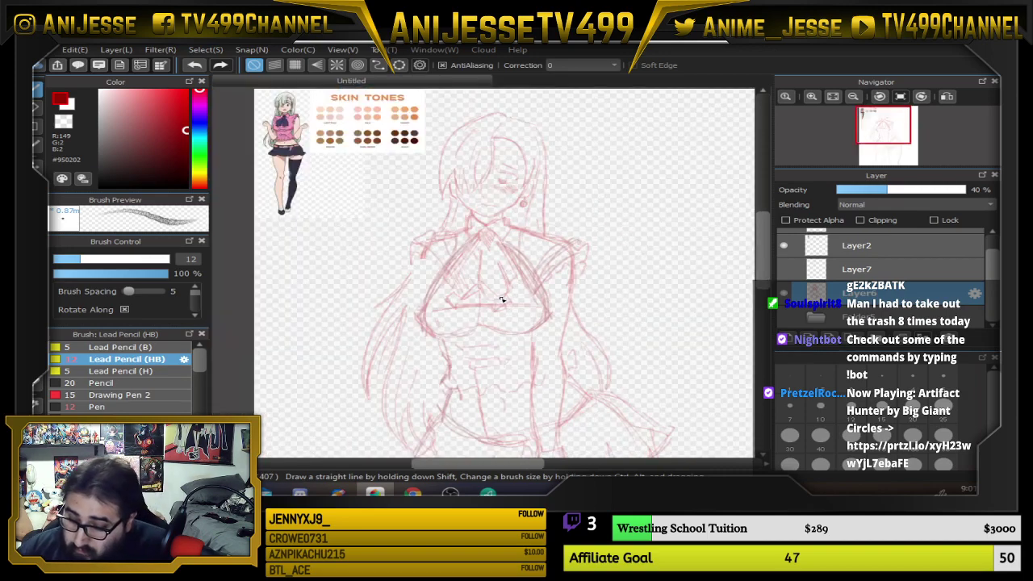
{"action": "scroll", "coordinate": [431, 286], "scroll_direction": "up", "scroll_amount": 1}
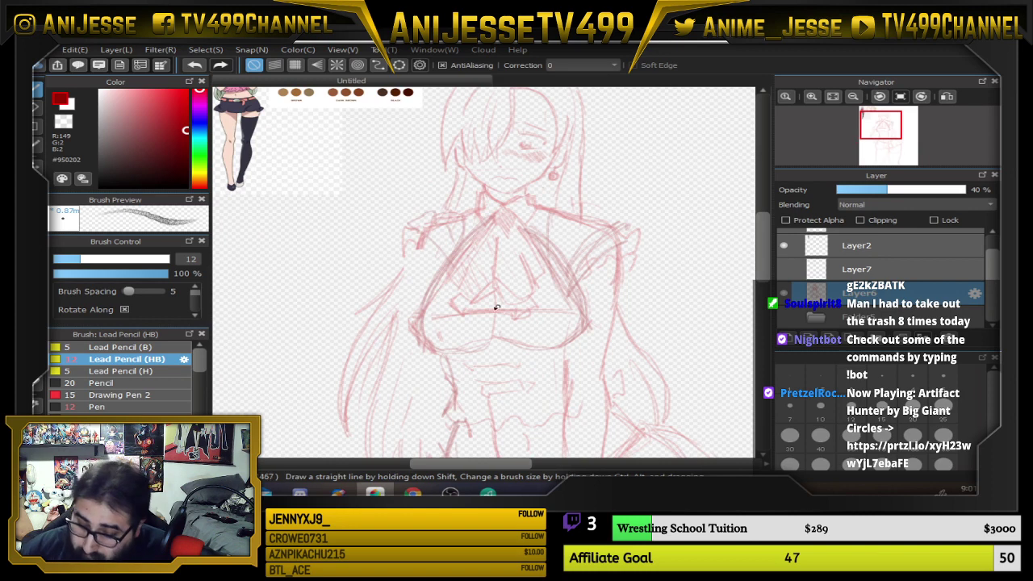
{"action": "left_click", "coordinate": [200, 109]}
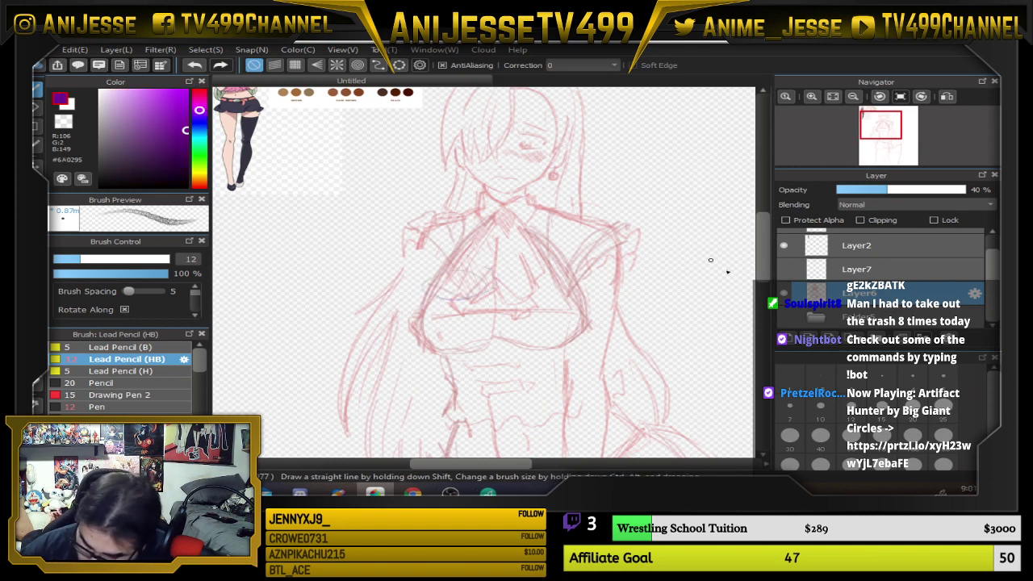
{"action": "left_click", "coordinate": [882, 406]}
{"action": "mouse_move", "coordinate": [429, 277]}
{"action": "left_mouse_down"}
{"action": "mouse_move", "coordinate": [496, 280]}
{"action": "mouse_move", "coordinate": [466, 269]}
{"action": "mouse_move", "coordinate": [422, 292]}
{"action": "mouse_move", "coordinate": [368, 356]}
{"action": "mouse_move", "coordinate": [367, 380]}
{"action": "left_mouse_up"}
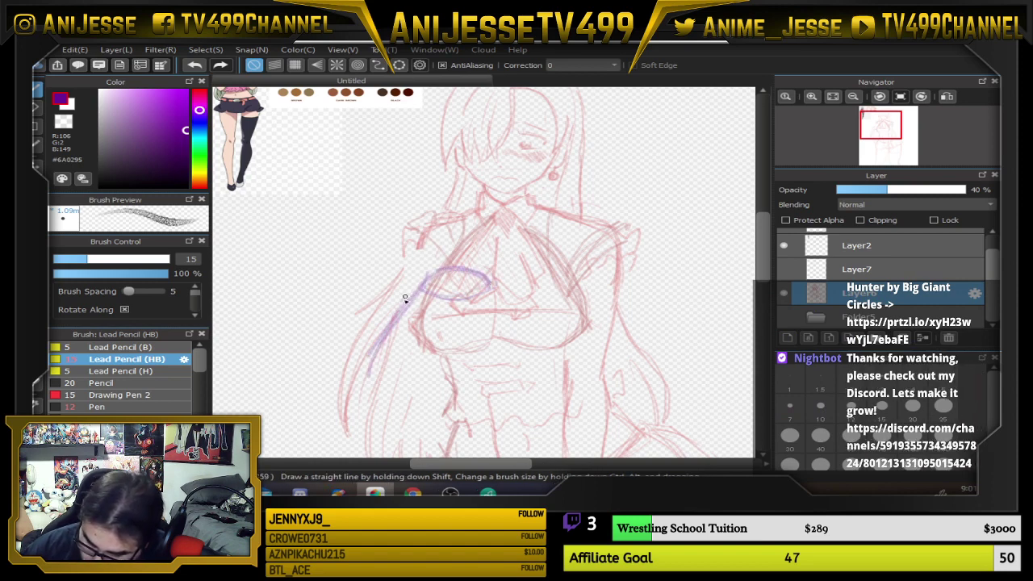
{"action": "mouse_move", "coordinate": [406, 297]}
{"action": "left_mouse_down"}
{"action": "mouse_move", "coordinate": [367, 396]}
{"action": "mouse_move", "coordinate": [364, 372]}
{"action": "mouse_move", "coordinate": [425, 249]}
{"action": "mouse_move", "coordinate": [406, 279]}
{"action": "left_mouse_up"}
{"action": "mouse_move", "coordinate": [418, 239]}
{"action": "left_mouse_down"}
{"action": "mouse_move", "coordinate": [362, 396]}
{"action": "mouse_move", "coordinate": [384, 409]}
{"action": "left_mouse_up"}
{"action": "left_click_drag", "start_coordinate": [433, 334], "coordinate": [401, 395]}
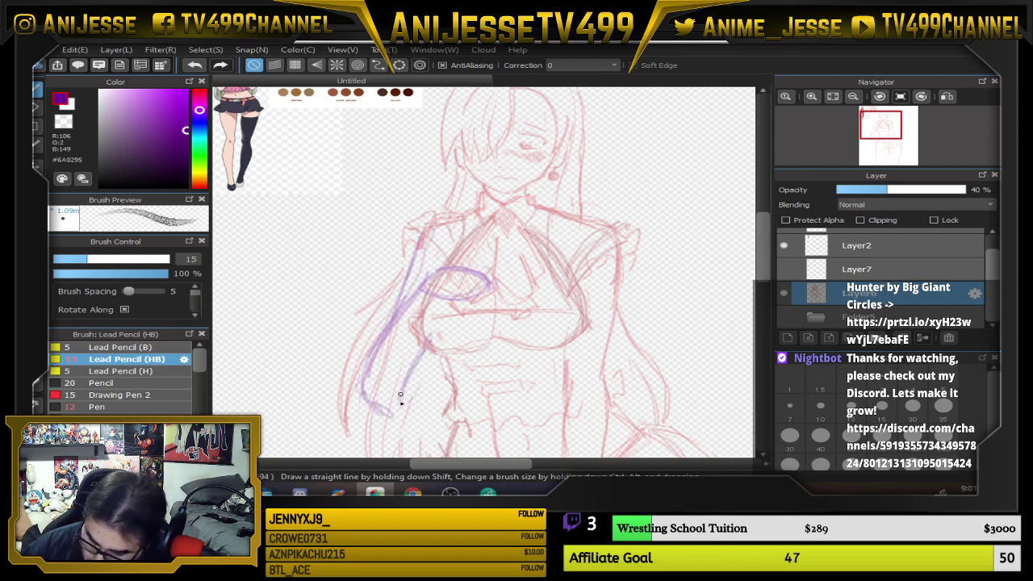
{"action": "left_click_drag", "start_coordinate": [425, 333], "coordinate": [404, 402]}
{"action": "left_click_drag", "start_coordinate": [437, 291], "coordinate": [402, 400]}
{"action": "scroll", "coordinate": [352, 359], "scroll_direction": "down", "scroll_amount": 2}
{"action": "mouse_move", "coordinate": [428, 329]}
{"action": "left_mouse_down"}
{"action": "mouse_move", "coordinate": [422, 186]}
{"action": "mouse_move", "coordinate": [441, 308]}
{"action": "left_mouse_up"}
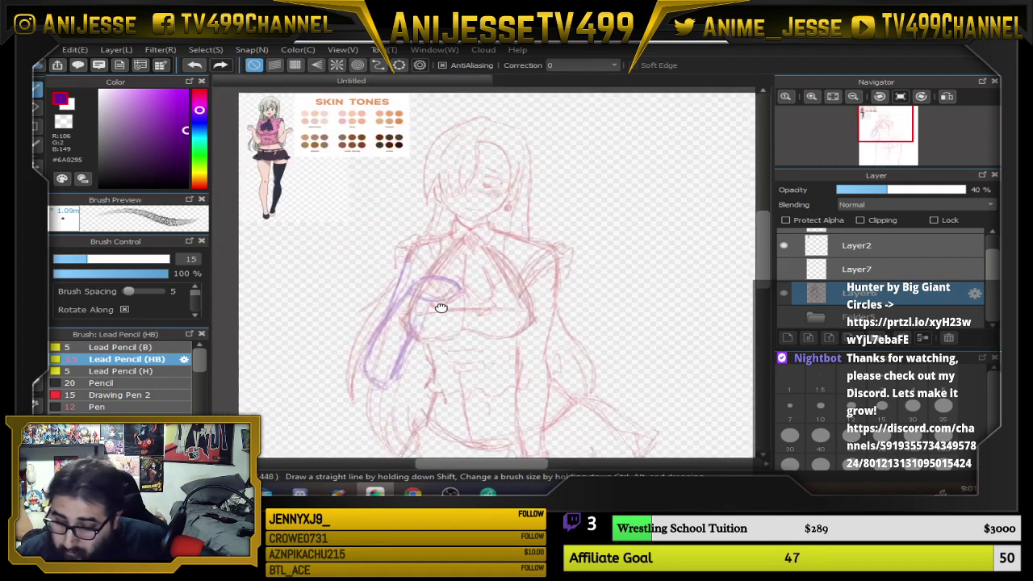
Sketch rough purple finger lines extending from the oval hand across the chest
{"action": "scroll", "coordinate": [441, 308], "scroll_direction": "down", "scroll_amount": 2}
{"action": "scroll", "coordinate": [429, 307], "scroll_direction": "up", "scroll_amount": 4}
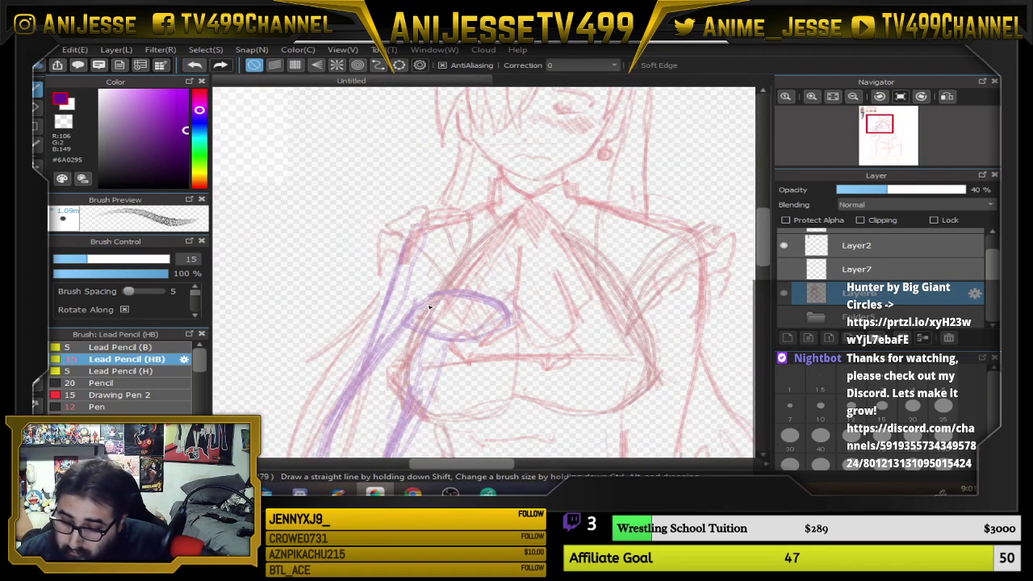
{"action": "mouse_move", "coordinate": [458, 340]}
{"action": "left_mouse_down"}
{"action": "mouse_move", "coordinate": [506, 354]}
{"action": "mouse_move", "coordinate": [559, 326]}
{"action": "left_mouse_up"}
{"action": "left_click_drag", "start_coordinate": [505, 304], "coordinate": [552, 308]}
{"action": "mouse_move", "coordinate": [462, 294]}
{"action": "left_mouse_down"}
{"action": "mouse_move", "coordinate": [528, 289]}
{"action": "mouse_move", "coordinate": [436, 237]}
{"action": "mouse_move", "coordinate": [470, 203]}
{"action": "mouse_move", "coordinate": [477, 122]}
{"action": "left_mouse_up"}
Redraw the underside and the character's left edge of the bust in purple on the rough layer
{"action": "scroll", "coordinate": [561, 308], "scroll_direction": "down", "scroll_amount": 3}
{"action": "scroll", "coordinate": [498, 264], "scroll_direction": "down", "scroll_amount": 3}
{"action": "left_click_drag", "start_coordinate": [498, 263], "coordinate": [471, 310]}
{"action": "scroll", "coordinate": [389, 254], "scroll_direction": "up", "scroll_amount": 4}
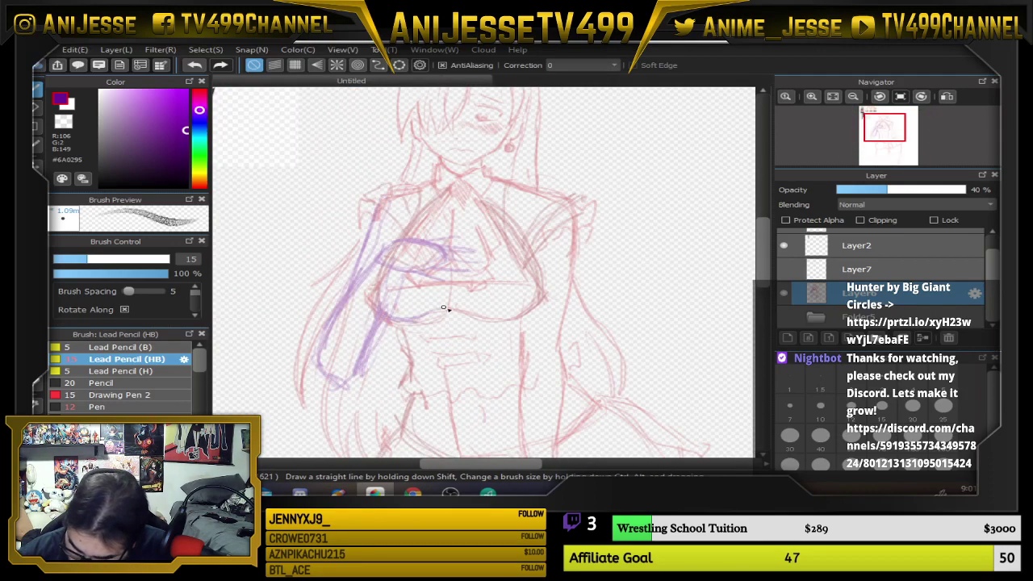
{"action": "mouse_move", "coordinate": [444, 308]}
{"action": "left_mouse_down"}
{"action": "mouse_move", "coordinate": [497, 315]}
{"action": "mouse_move", "coordinate": [487, 308]}
{"action": "mouse_move", "coordinate": [539, 304]}
{"action": "mouse_move", "coordinate": [537, 272]}
{"action": "mouse_move", "coordinate": [538, 295]}
{"action": "mouse_move", "coordinate": [514, 232]}
{"action": "left_mouse_up"}
{"action": "mouse_move", "coordinate": [376, 306]}
{"action": "left_mouse_down"}
{"action": "mouse_move", "coordinate": [374, 293]}
{"action": "mouse_move", "coordinate": [377, 305]}
{"action": "left_mouse_up"}
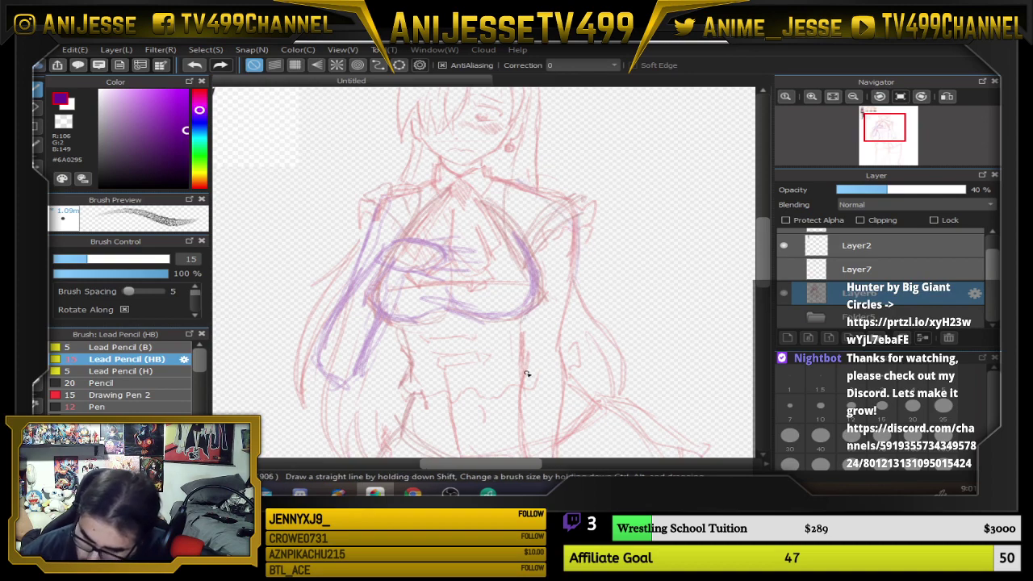
Show Layer7 with the blue face and collar lines, and lower the opacity of Layer6 to 20%
{"action": "scroll", "coordinate": [502, 371], "scroll_direction": "down", "scroll_amount": 1}
{"action": "scroll", "coordinate": [501, 371], "scroll_direction": "up", "scroll_amount": 2}
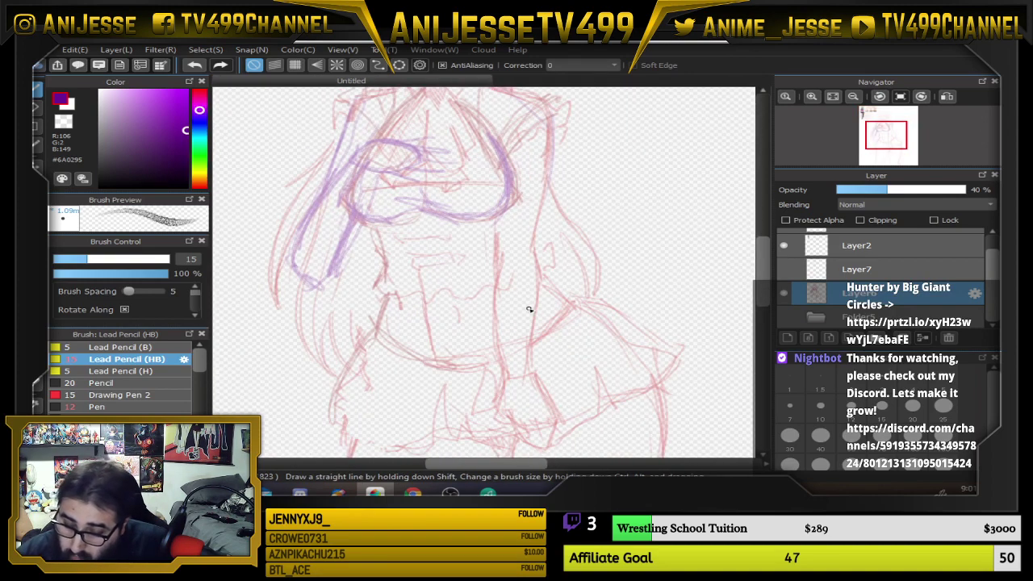
{"action": "scroll", "coordinate": [442, 308], "scroll_direction": "down", "scroll_amount": 1}
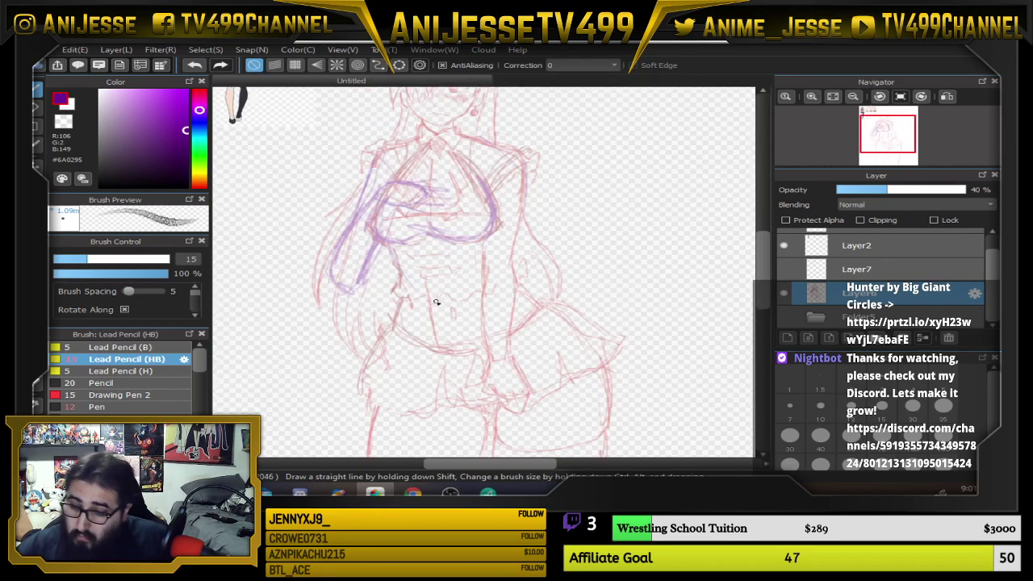
{"action": "left_click", "coordinate": [782, 270]}
{"action": "left_click_drag", "start_coordinate": [596, 219], "coordinate": [571, 280]}
{"action": "left_click", "coordinate": [862, 190]}
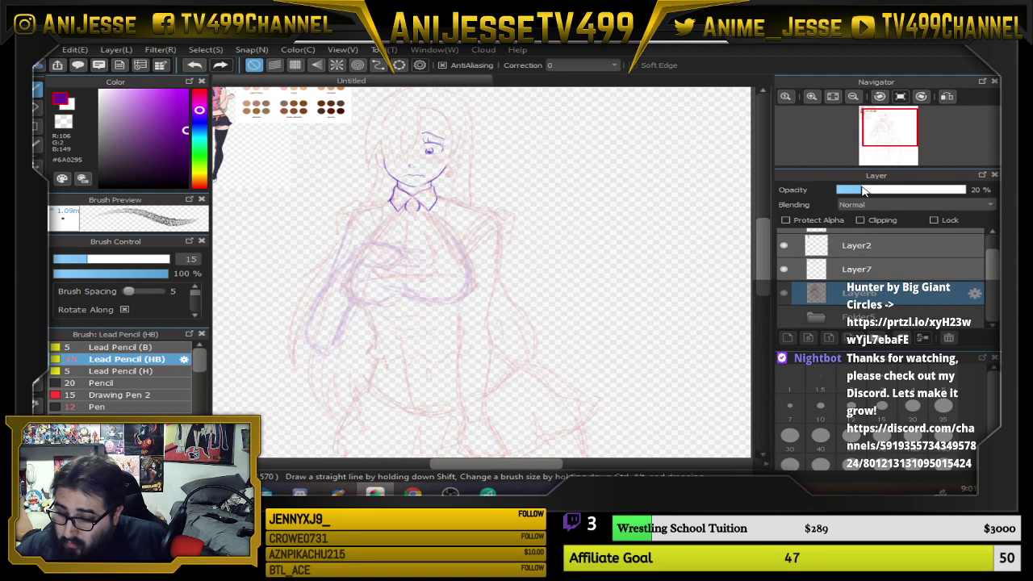
Make Layer7 active, choose the Lead Pencil (B) at size 5, and sample violet-blue #5F48D1 from the face lines
{"action": "left_click", "coordinate": [873, 268]}
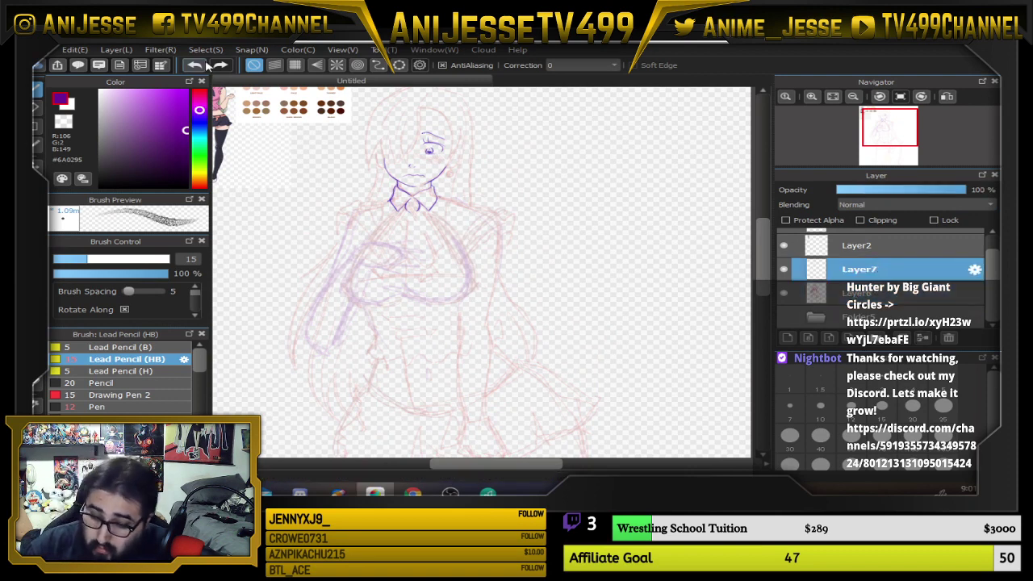
{"action": "left_click", "coordinate": [200, 127]}
{"action": "left_click", "coordinate": [200, 121]}
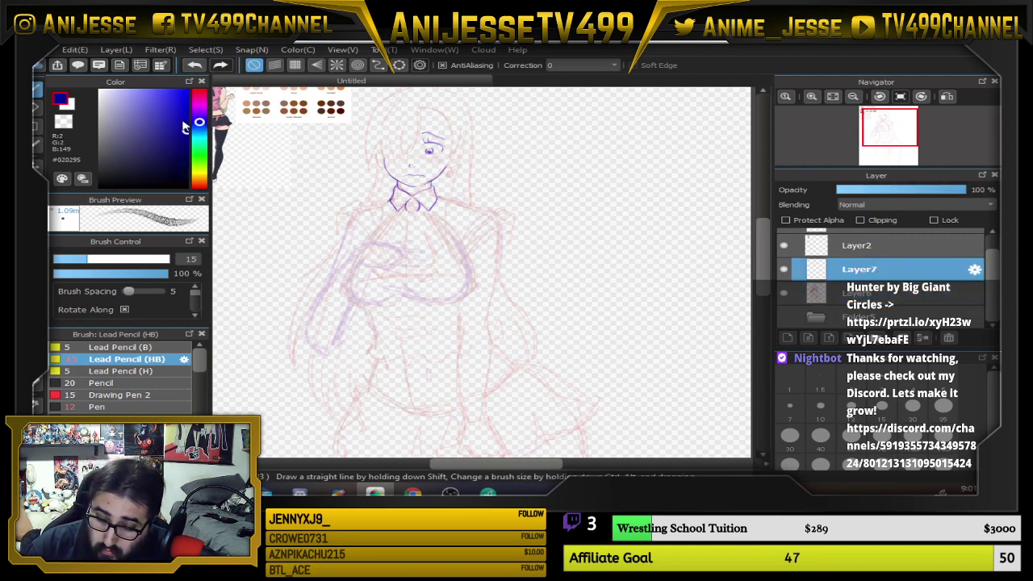
{"action": "left_click", "coordinate": [176, 89]}
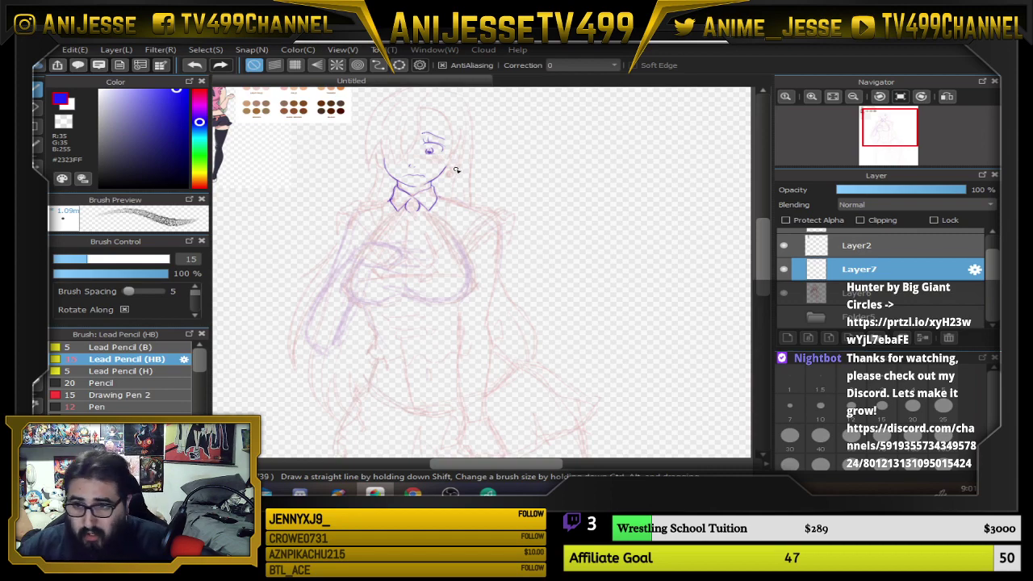
{"action": "left_click", "coordinate": [133, 347]}
{"action": "scroll", "coordinate": [467, 127], "scroll_direction": "up", "scroll_amount": 5}
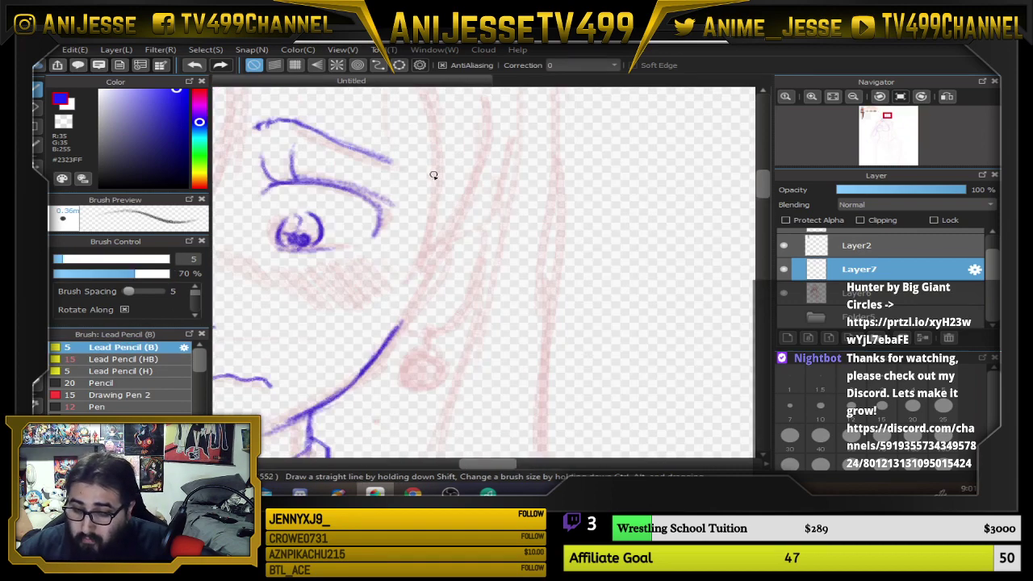
{"action": "left_click", "coordinate": [377, 394], "text": "alt"}
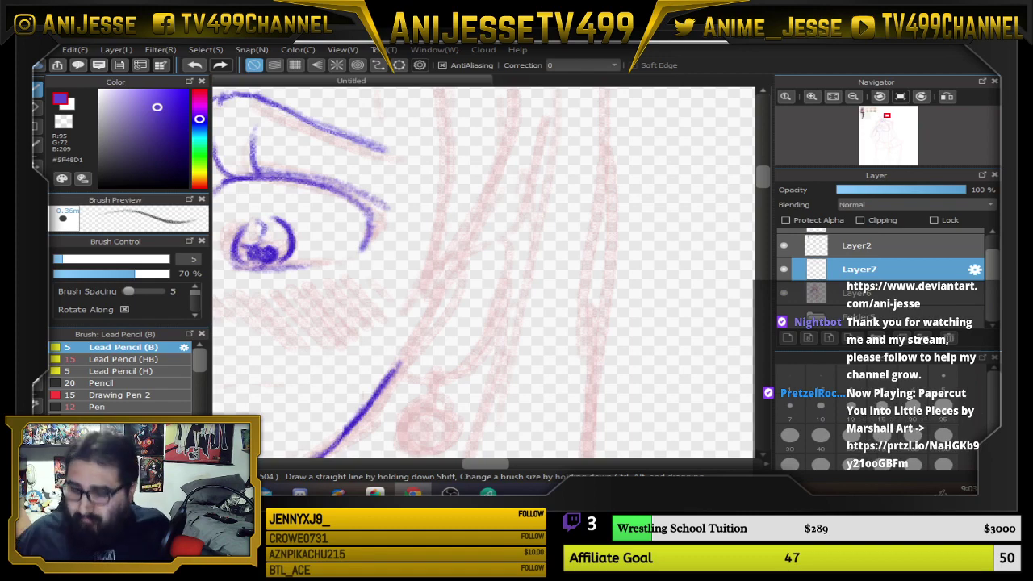
Draw two lines on Layer7 running down and outward from the bow under the collar along the chest
{"action": "scroll", "coordinate": [397, 272], "scroll_direction": "down", "scroll_amount": 4}
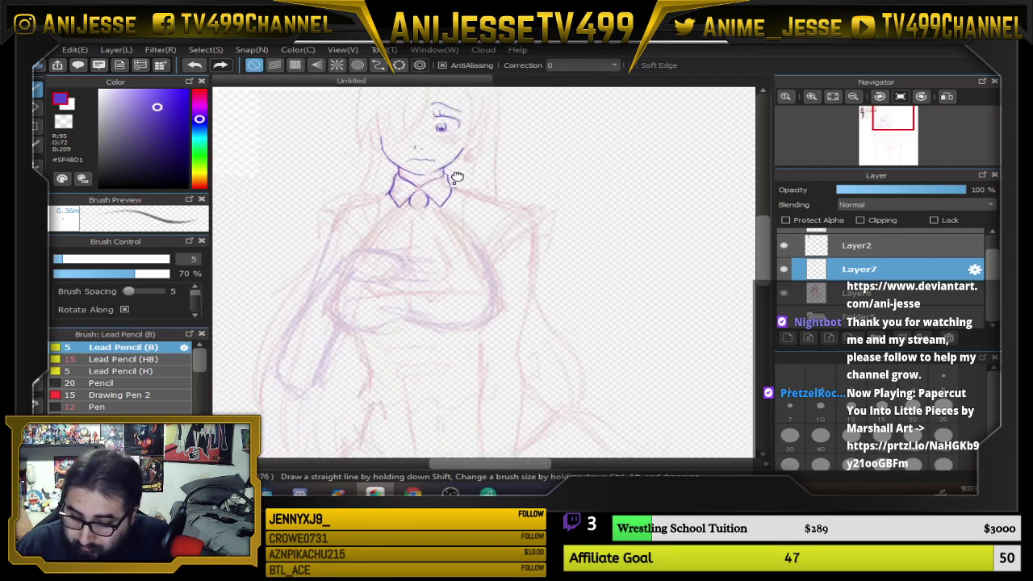
{"action": "scroll", "coordinate": [410, 196], "scroll_direction": "up", "scroll_amount": 3}
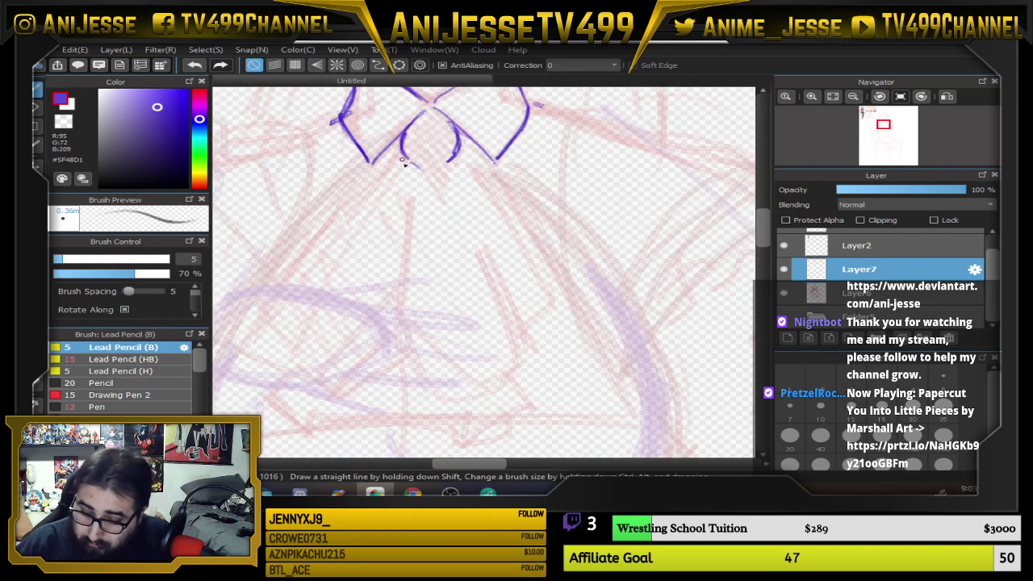
{"action": "left_click_drag", "start_coordinate": [398, 167], "coordinate": [327, 243]}
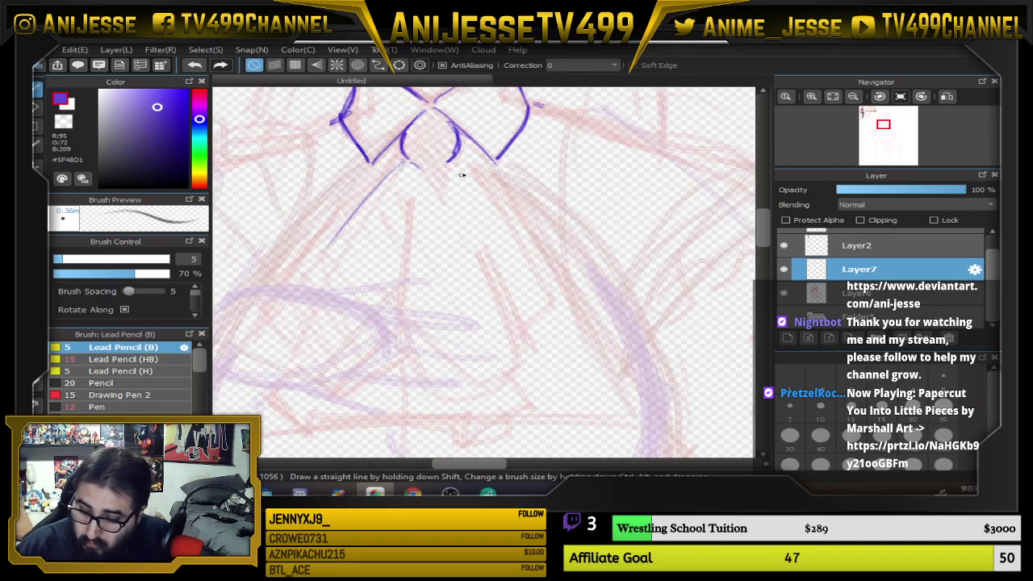
{"action": "left_click_drag", "start_coordinate": [579, 299], "coordinate": [527, 410]}
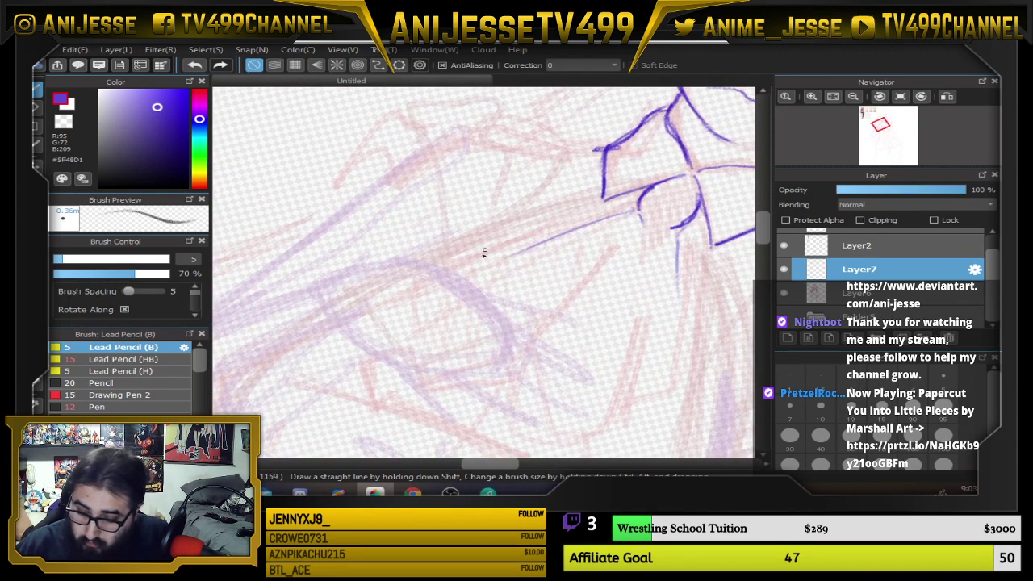
Outline the back of the character's right hand over the chest with angular strokes, following the purple oval
{"action": "mouse_move", "coordinate": [332, 329]}
{"action": "left_mouse_down"}
{"action": "mouse_move", "coordinate": [333, 279]}
{"action": "mouse_move", "coordinate": [408, 259]}
{"action": "mouse_move", "coordinate": [473, 308]}
{"action": "left_mouse_up"}
{"action": "left_click_drag", "start_coordinate": [331, 281], "coordinate": [418, 384]}
{"action": "mouse_move", "coordinate": [335, 302]}
{"action": "left_mouse_down"}
{"action": "mouse_move", "coordinate": [418, 386]}
{"action": "mouse_move", "coordinate": [481, 356]}
{"action": "left_mouse_up"}
{"action": "key", "text": "Up"}
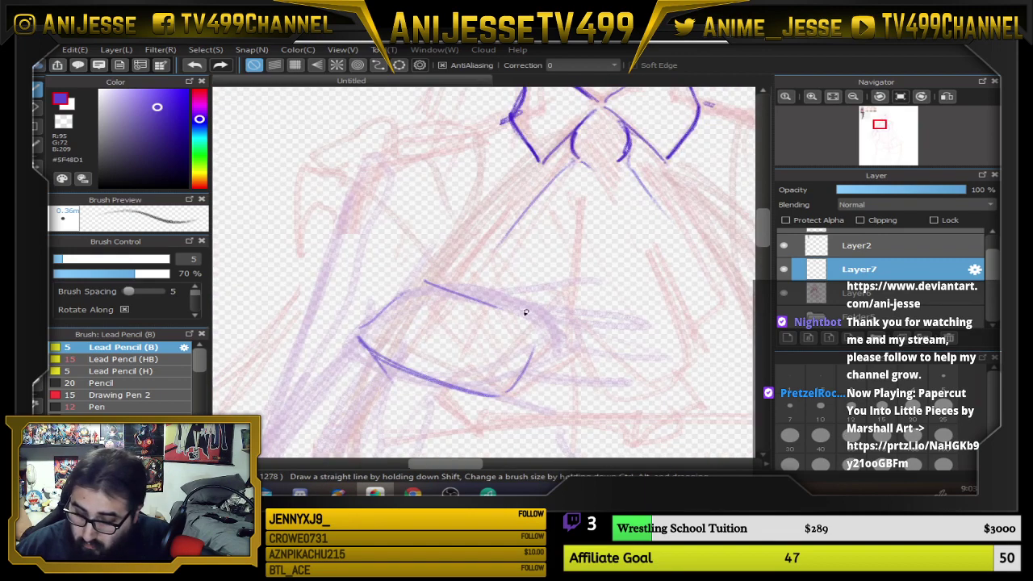
{"action": "mouse_move", "coordinate": [485, 302]}
{"action": "left_mouse_down"}
{"action": "mouse_move", "coordinate": [533, 306]}
{"action": "mouse_move", "coordinate": [543, 339]}
{"action": "left_mouse_up"}
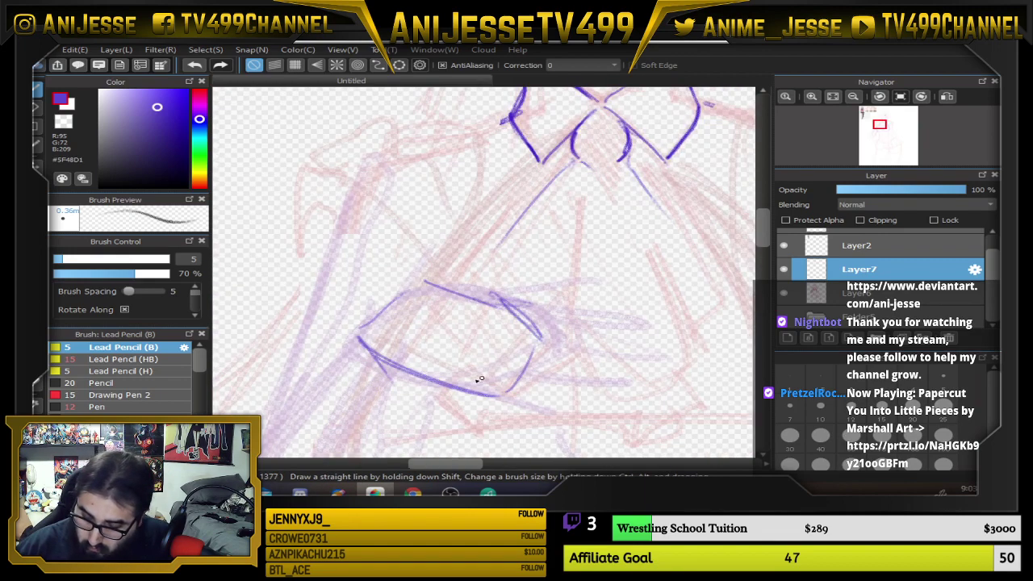
{"action": "mouse_move", "coordinate": [464, 389]}
{"action": "left_mouse_down"}
{"action": "mouse_move", "coordinate": [510, 379]}
{"action": "mouse_move", "coordinate": [558, 345]}
{"action": "left_mouse_up"}
{"action": "left_click_drag", "start_coordinate": [500, 383], "coordinate": [558, 345]}
{"action": "left_click_drag", "start_coordinate": [505, 380], "coordinate": [553, 343]}
{"action": "left_click_drag", "start_coordinate": [571, 345], "coordinate": [638, 217]}
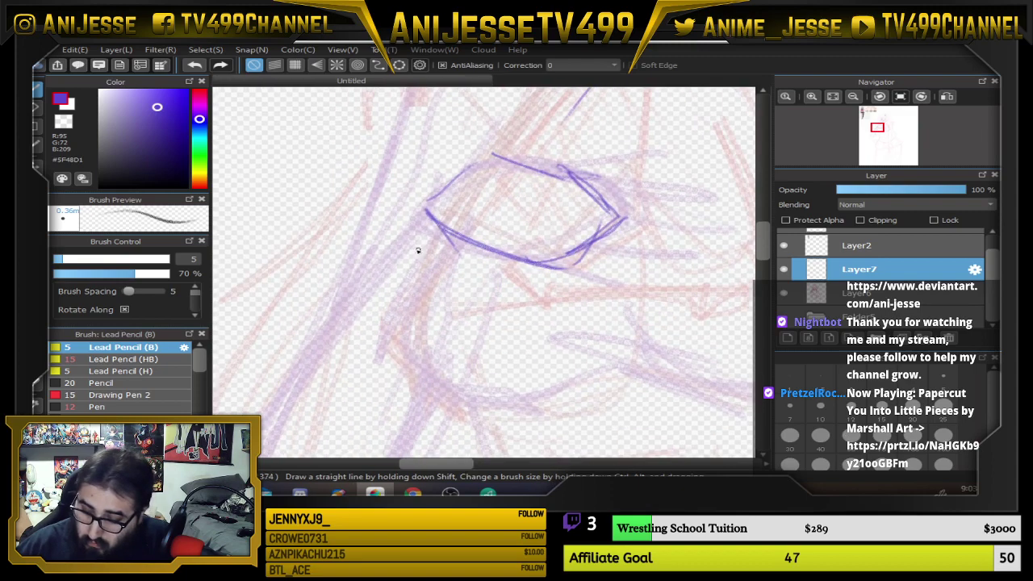
Outline the character's right forearm from the wrist down both sides and around the elbow
{"action": "mouse_move", "coordinate": [510, 161]}
{"action": "left_mouse_down"}
{"action": "mouse_move", "coordinate": [460, 180]}
{"action": "mouse_move", "coordinate": [350, 316]}
{"action": "left_mouse_up"}
{"action": "left_click_drag", "start_coordinate": [434, 197], "coordinate": [361, 297]}
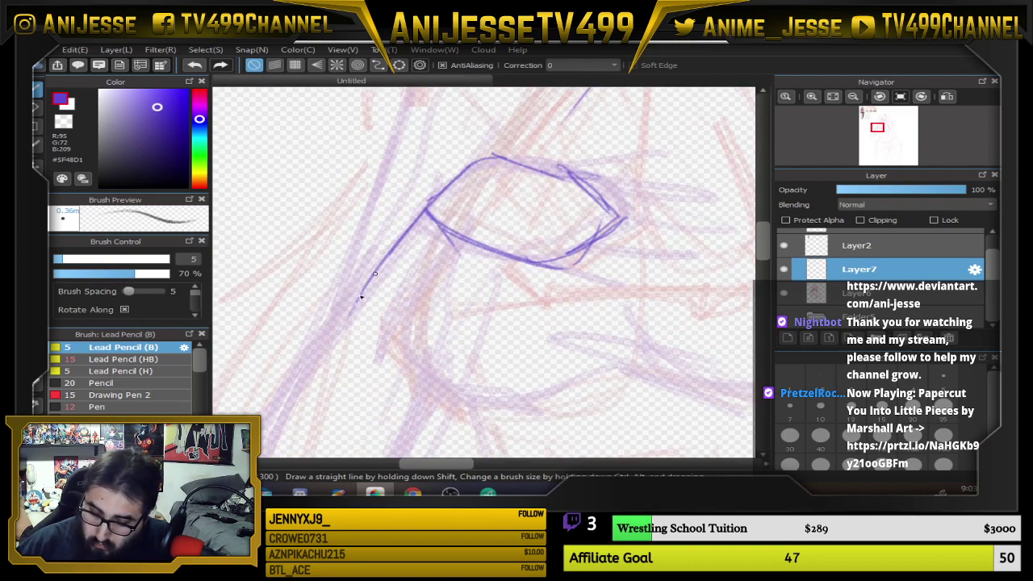
{"action": "scroll", "coordinate": [375, 274], "scroll_direction": "down", "scroll_amount": 5}
{"action": "mouse_move", "coordinate": [429, 143]}
{"action": "left_mouse_down"}
{"action": "mouse_move", "coordinate": [354, 271]}
{"action": "mouse_move", "coordinate": [338, 329]}
{"action": "mouse_move", "coordinate": [347, 382]}
{"action": "left_mouse_up"}
{"action": "mouse_move", "coordinate": [333, 317]}
{"action": "left_mouse_down"}
{"action": "mouse_move", "coordinate": [337, 370]}
{"action": "mouse_move", "coordinate": [349, 397]}
{"action": "left_mouse_up"}
{"action": "mouse_move", "coordinate": [330, 352]}
{"action": "left_mouse_down"}
{"action": "mouse_move", "coordinate": [357, 416]}
{"action": "mouse_move", "coordinate": [393, 427]}
{"action": "mouse_move", "coordinate": [415, 407]}
{"action": "mouse_move", "coordinate": [385, 426]}
{"action": "mouse_move", "coordinate": [467, 334]}
{"action": "left_mouse_up"}
{"action": "left_click_drag", "start_coordinate": [500, 234], "coordinate": [441, 368]}
{"action": "mouse_move", "coordinate": [453, 367]}
{"action": "left_mouse_down"}
{"action": "mouse_move", "coordinate": [506, 214]}
{"action": "mouse_move", "coordinate": [454, 360]}
{"action": "left_mouse_up"}
{"action": "mouse_move", "coordinate": [508, 206]}
{"action": "left_mouse_down"}
{"action": "mouse_move", "coordinate": [448, 377]}
{"action": "mouse_move", "coordinate": [389, 426]}
{"action": "mouse_move", "coordinate": [360, 416]}
{"action": "mouse_move", "coordinate": [331, 326]}
{"action": "left_mouse_up"}
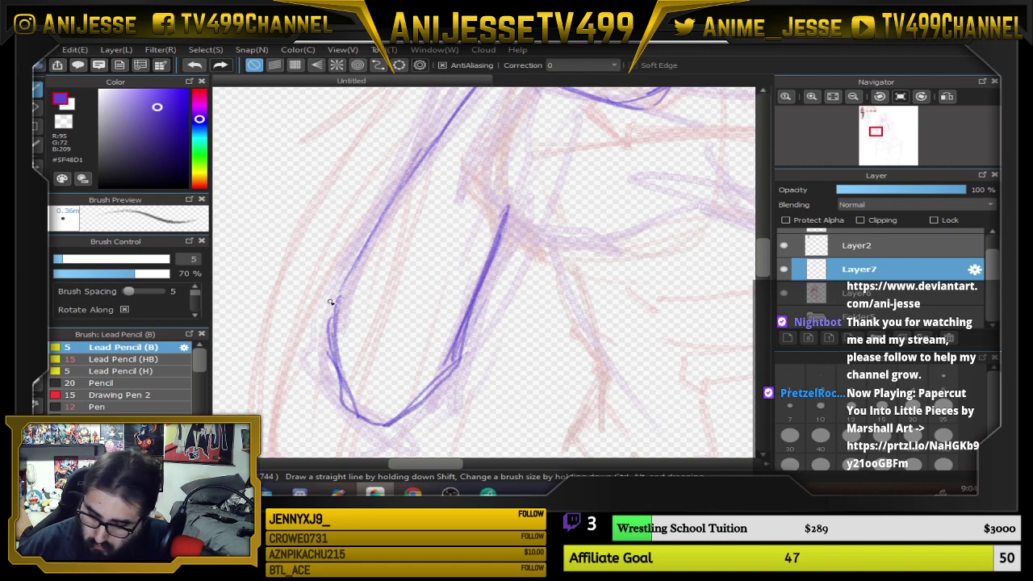
Draw the outer edge of the character's right upper arm from the elbow up to the shoulder
{"action": "left_click_drag", "start_coordinate": [333, 372], "coordinate": [379, 212]}
{"action": "left_click_drag", "start_coordinate": [459, 155], "coordinate": [389, 303]}
{"action": "left_click_drag", "start_coordinate": [290, 407], "coordinate": [381, 230]}
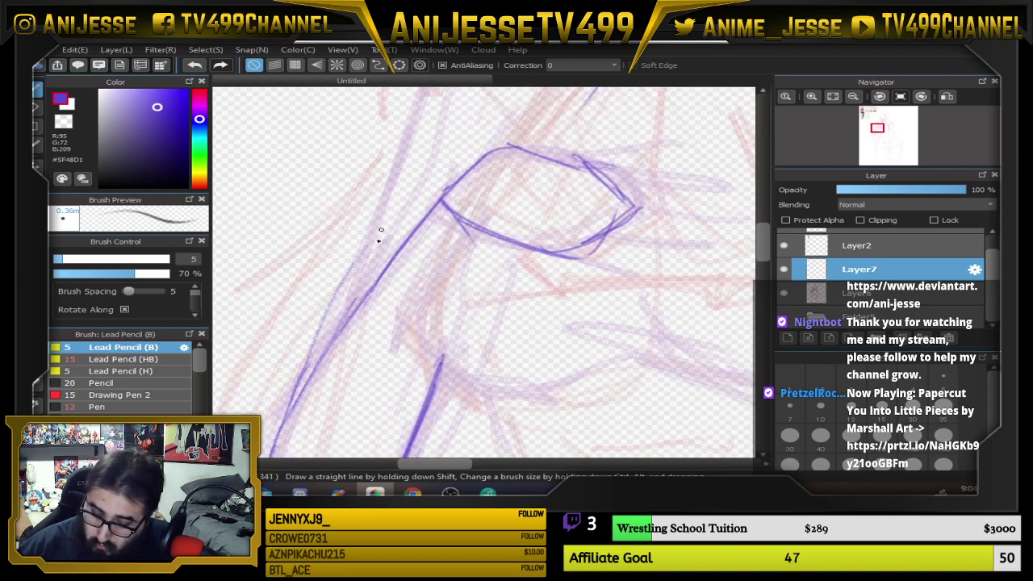
{"action": "left_click_drag", "start_coordinate": [313, 347], "coordinate": [377, 202]}
{"action": "left_click_drag", "start_coordinate": [463, 149], "coordinate": [418, 265]}
{"action": "mouse_move", "coordinate": [327, 341]}
{"action": "left_mouse_down"}
{"action": "mouse_move", "coordinate": [358, 232]}
{"action": "mouse_move", "coordinate": [387, 188]}
{"action": "left_mouse_up"}
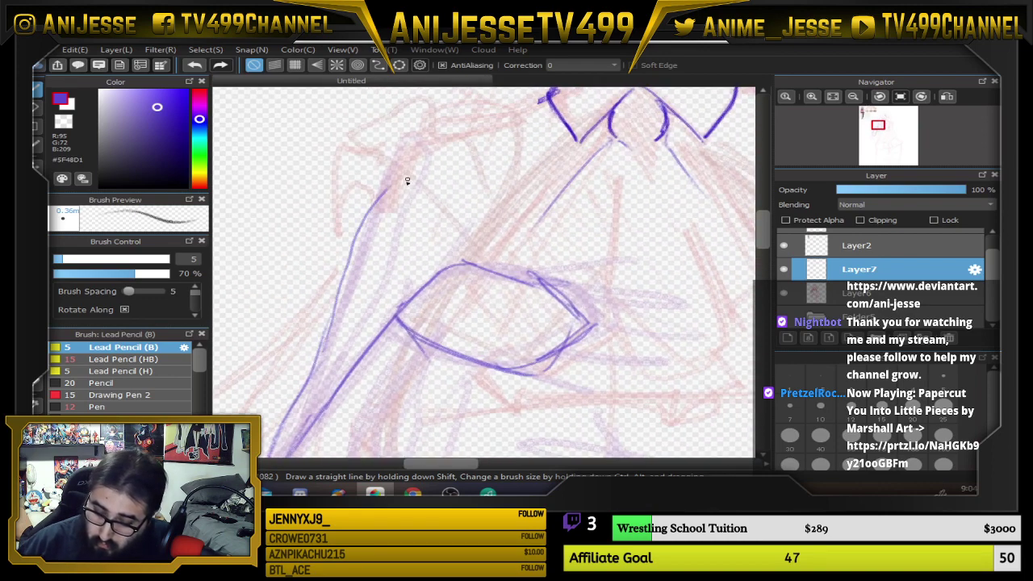
{"action": "mouse_move", "coordinate": [357, 257]}
{"action": "left_mouse_down"}
{"action": "mouse_move", "coordinate": [413, 169]}
{"action": "mouse_move", "coordinate": [352, 269]}
{"action": "mouse_move", "coordinate": [340, 313]}
{"action": "left_mouse_up"}
Draw the character's right shoulder line from the arm toward the collar and restate the top curve of the upper arm
{"action": "left_click_drag", "start_coordinate": [426, 159], "coordinate": [497, 128]}
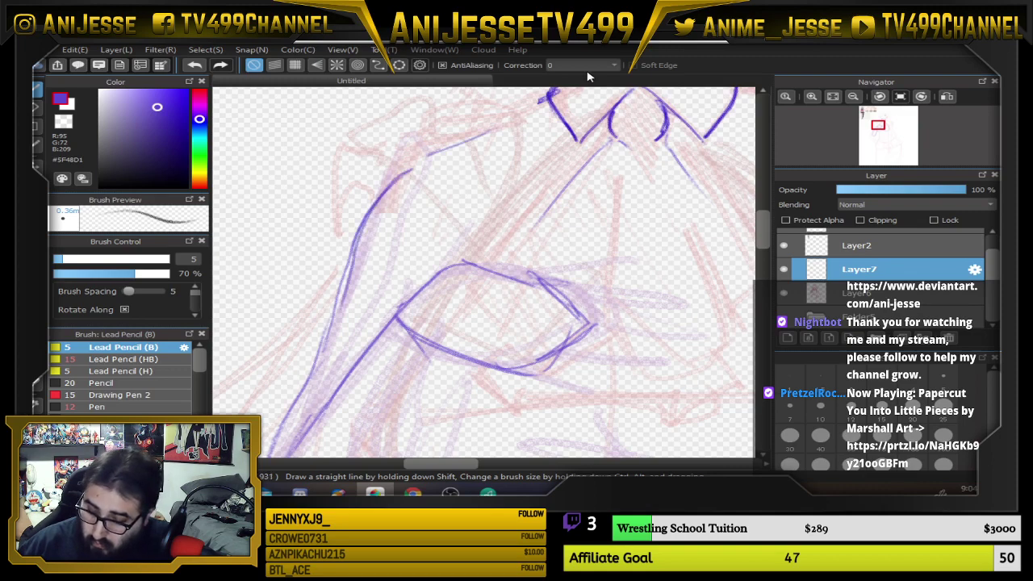
{"action": "left_click_drag", "start_coordinate": [606, 171], "coordinate": [498, 283]}
{"action": "mouse_move", "coordinate": [436, 210]}
{"action": "left_mouse_down"}
{"action": "mouse_move", "coordinate": [380, 235]}
{"action": "mouse_move", "coordinate": [518, 198]}
{"action": "left_mouse_up"}
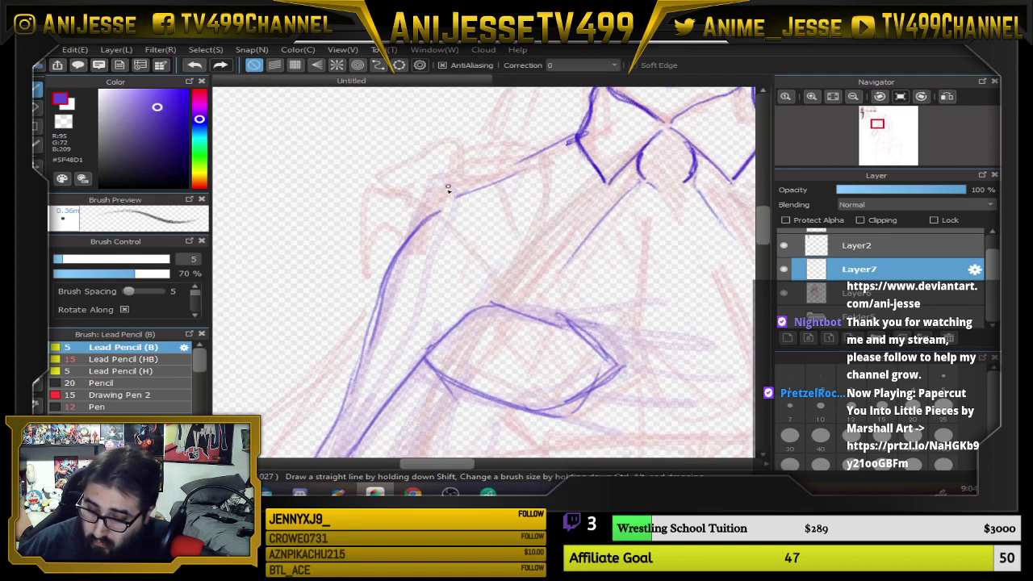
{"action": "mouse_move", "coordinate": [436, 203]}
{"action": "left_mouse_down"}
{"action": "mouse_move", "coordinate": [411, 227]}
{"action": "mouse_move", "coordinate": [380, 289]}
{"action": "left_mouse_up"}
Erase the upper arm's top curve and the shoulder line's outer end, then redraw the upper arm's outer edge with the pencil at size 10
{"action": "key", "text": "e"}
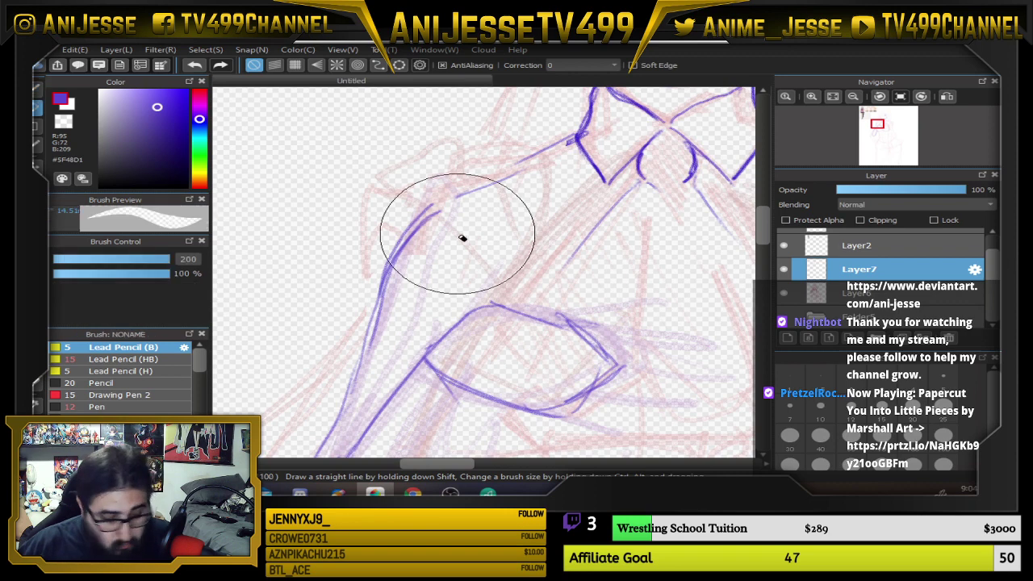
{"action": "mouse_move", "coordinate": [463, 238]}
{"action": "left_mouse_down"}
{"action": "mouse_move", "coordinate": [466, 218]}
{"action": "mouse_move", "coordinate": [429, 263]}
{"action": "mouse_move", "coordinate": [429, 237]}
{"action": "left_mouse_up"}
{"action": "key", "text": "b"}
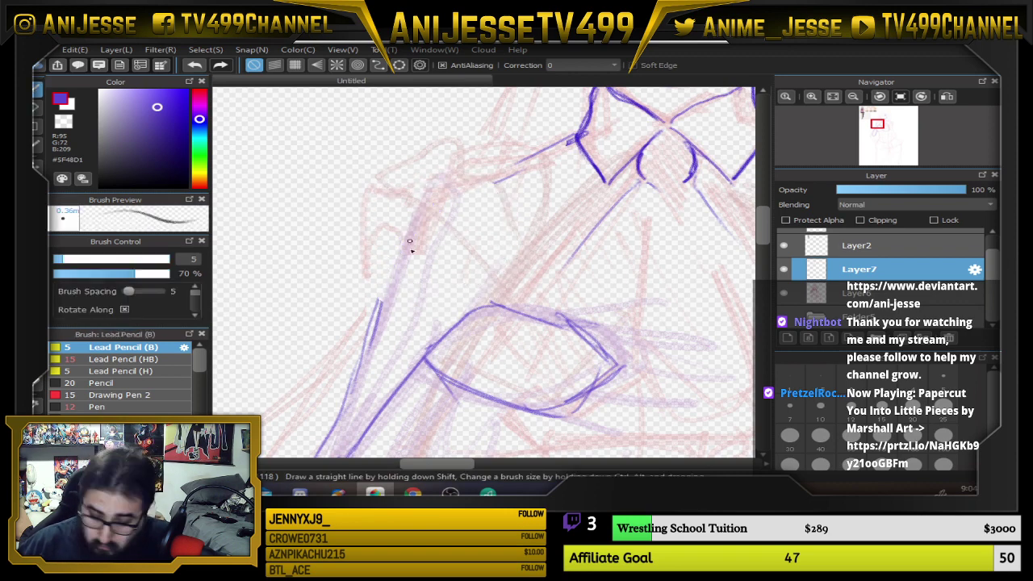
{"action": "mouse_move", "coordinate": [369, 331]}
{"action": "left_mouse_down"}
{"action": "mouse_move", "coordinate": [394, 247]}
{"action": "mouse_move", "coordinate": [428, 207]}
{"action": "mouse_move", "coordinate": [381, 297]}
{"action": "mouse_move", "coordinate": [351, 407]}
{"action": "left_mouse_up"}
{"action": "left_click", "coordinate": [821, 409]}
{"action": "left_click_drag", "start_coordinate": [407, 229], "coordinate": [344, 404]}
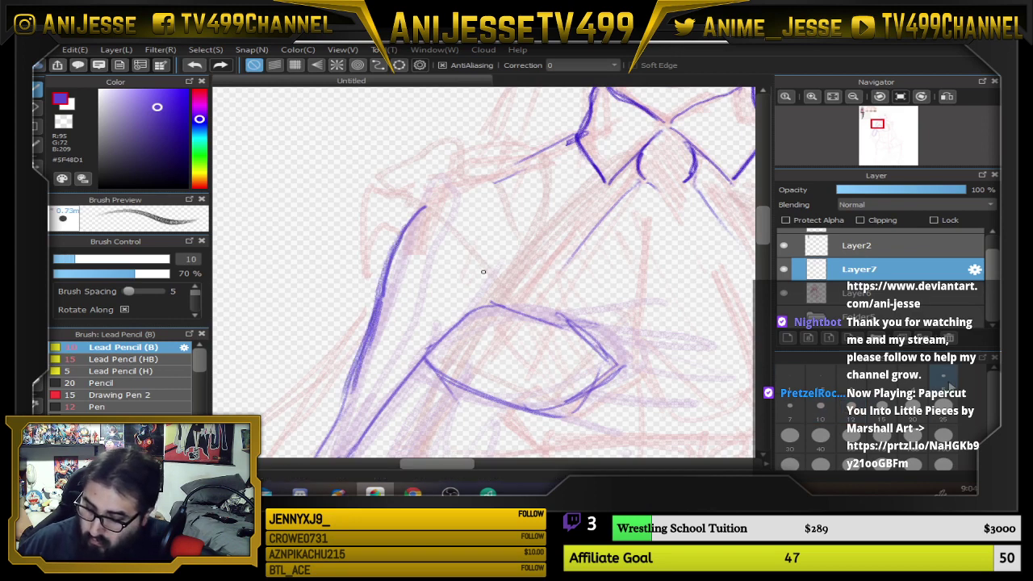
Set the pencil size to 7 and erase the arm lines beside the wrist between the upper arm and forearm
{"action": "left_click", "coordinate": [791, 413]}
{"action": "key", "text": "e"}
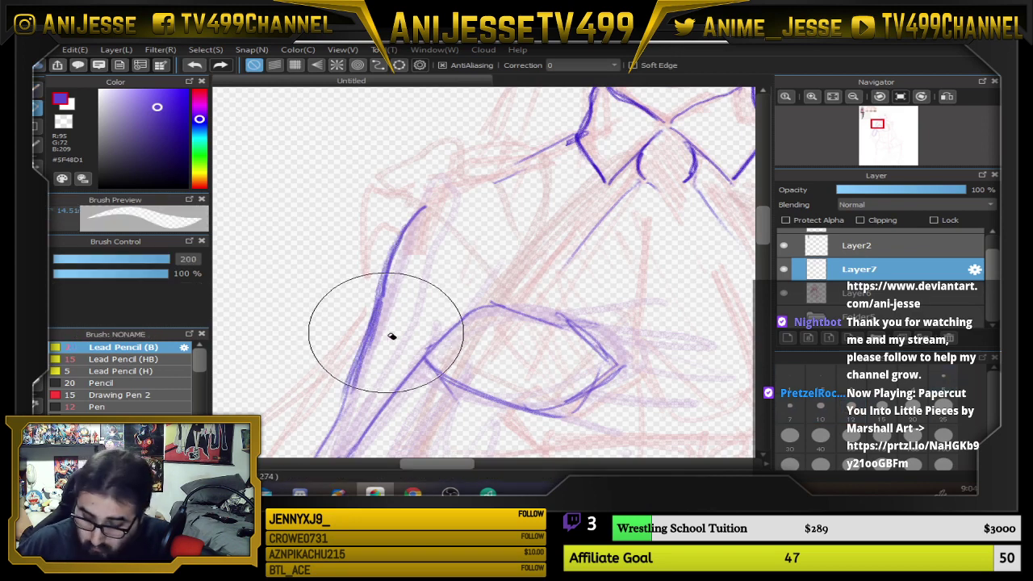
{"action": "left_click_drag", "start_coordinate": [387, 331], "coordinate": [390, 339]}
{"action": "key", "text": "b"}
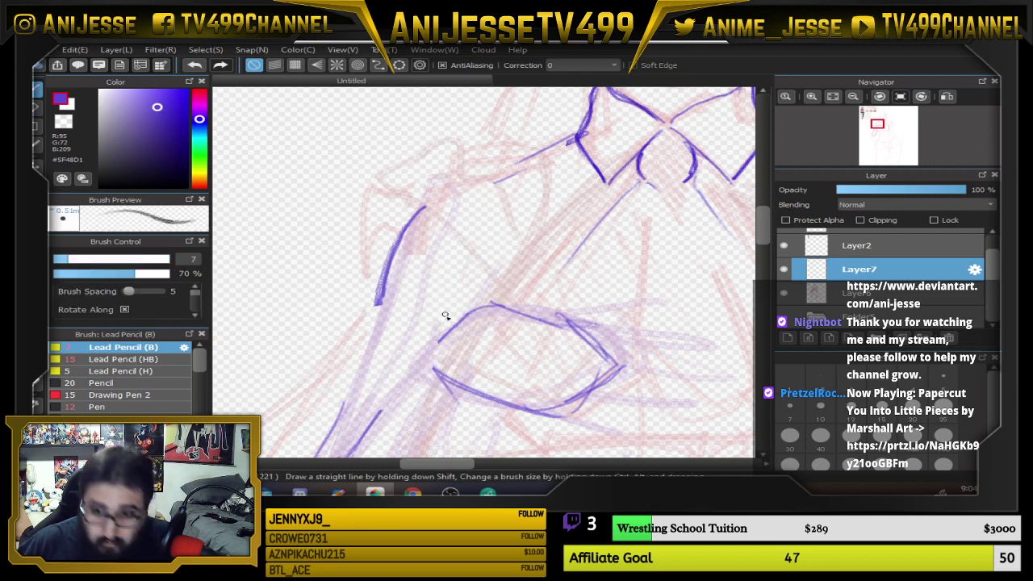
Redraw the bent right arm's outer edge and the forearm line from the wrist, closing them in a rounded elbow
{"action": "mouse_move", "coordinate": [467, 318]}
{"action": "left_mouse_down"}
{"action": "mouse_move", "coordinate": [370, 428]}
{"action": "mouse_move", "coordinate": [431, 352]}
{"action": "mouse_move", "coordinate": [404, 379]}
{"action": "left_mouse_up"}
{"action": "left_click_drag", "start_coordinate": [383, 292], "coordinate": [358, 378]}
{"action": "left_click_drag", "start_coordinate": [385, 286], "coordinate": [344, 404]}
{"action": "left_click_drag", "start_coordinate": [394, 359], "coordinate": [468, 163]}
{"action": "left_click_drag", "start_coordinate": [453, 94], "coordinate": [351, 355]}
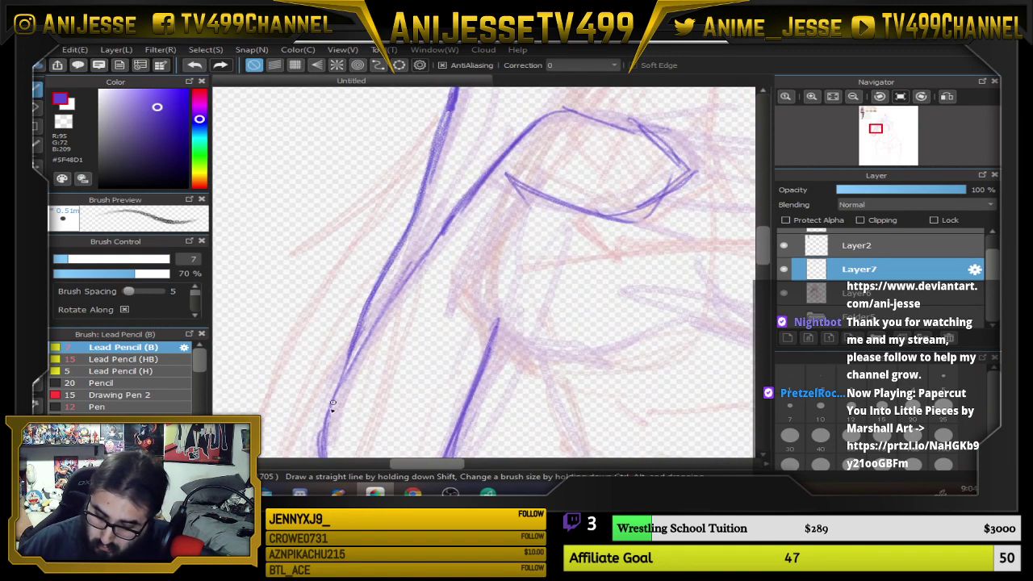
{"action": "left_click_drag", "start_coordinate": [393, 291], "coordinate": [351, 364]}
{"action": "left_click_drag", "start_coordinate": [495, 313], "coordinate": [529, 188]}
{"action": "mouse_move", "coordinate": [388, 201]}
{"action": "left_mouse_down"}
{"action": "mouse_move", "coordinate": [363, 284]}
{"action": "mouse_move", "coordinate": [388, 406]}
{"action": "mouse_move", "coordinate": [368, 380]}
{"action": "mouse_move", "coordinate": [410, 422]}
{"action": "mouse_move", "coordinate": [437, 413]}
{"action": "left_mouse_up"}
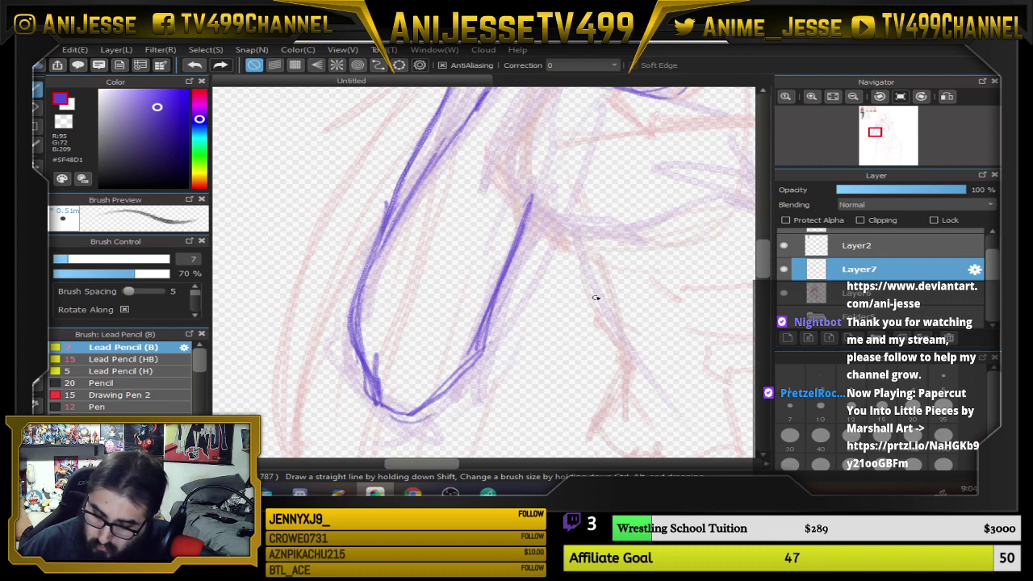
Draw a puffed short sleeve over the character's right shoulder, from the collar to a ruffled cuff and down to the wrist
{"action": "scroll", "coordinate": [583, 285], "scroll_direction": "down", "scroll_amount": 2}
{"action": "left_click_drag", "start_coordinate": [567, 261], "coordinate": [316, 405]}
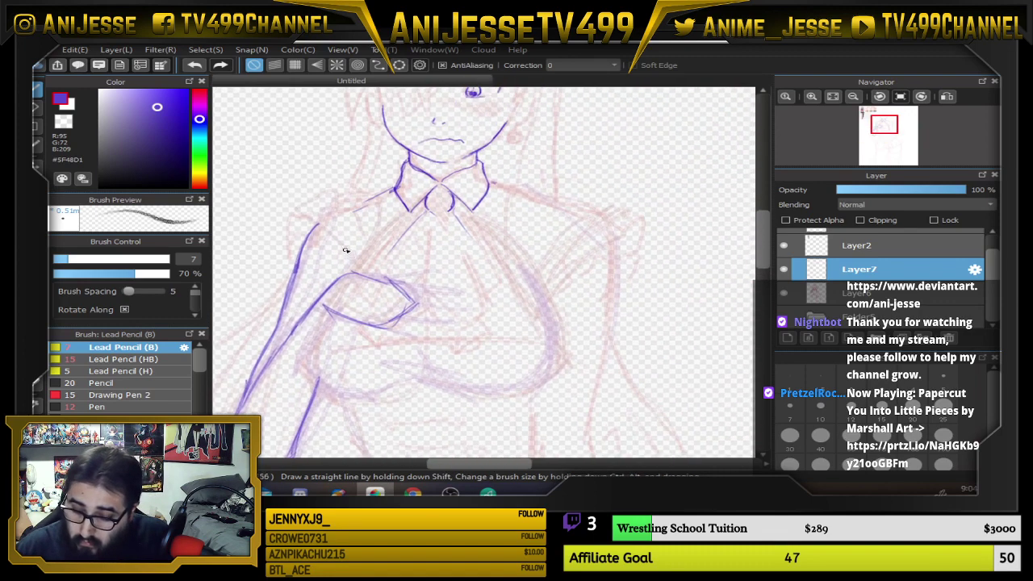
{"action": "scroll", "coordinate": [346, 245], "scroll_direction": "up", "scroll_amount": 1}
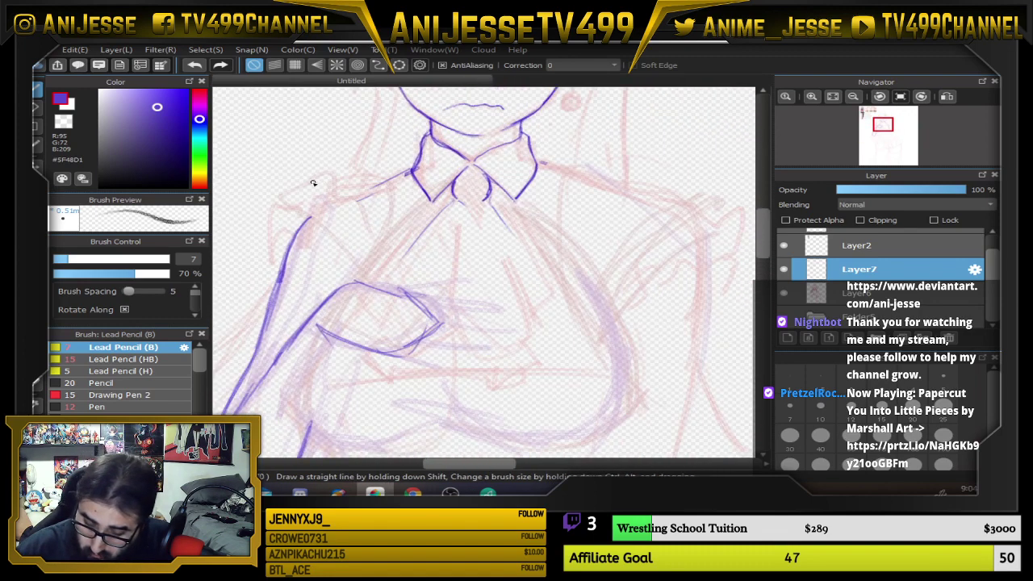
{"action": "mouse_move", "coordinate": [311, 183]}
{"action": "left_mouse_down"}
{"action": "mouse_move", "coordinate": [329, 221]}
{"action": "mouse_move", "coordinate": [320, 213]}
{"action": "mouse_move", "coordinate": [318, 253]}
{"action": "mouse_move", "coordinate": [312, 246]}
{"action": "mouse_move", "coordinate": [332, 259]}
{"action": "mouse_move", "coordinate": [305, 202]}
{"action": "mouse_move", "coordinate": [320, 180]}
{"action": "mouse_move", "coordinate": [412, 167]}
{"action": "mouse_move", "coordinate": [324, 179]}
{"action": "left_mouse_up"}
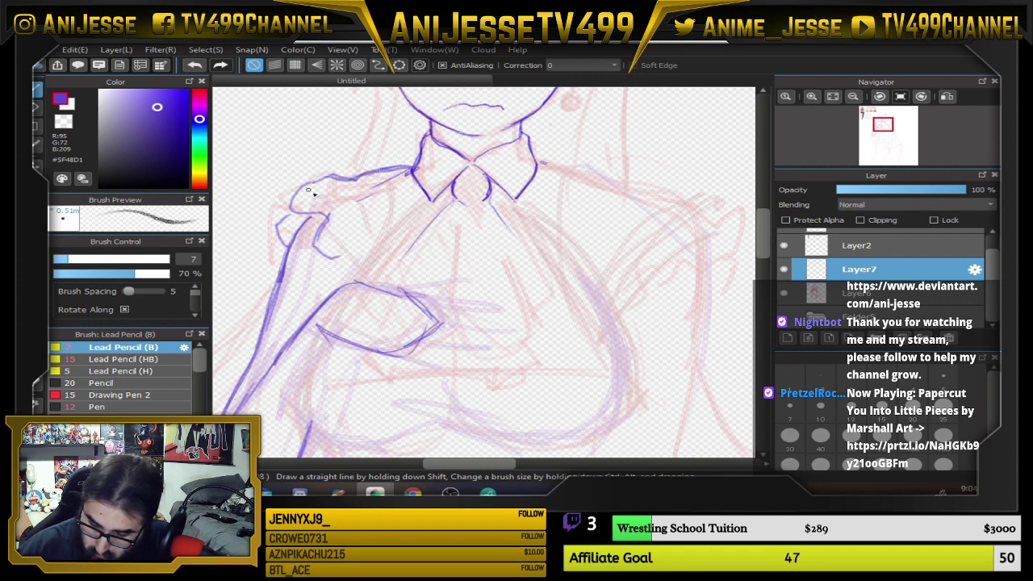
{"action": "left_click_drag", "start_coordinate": [339, 256], "coordinate": [337, 289]}
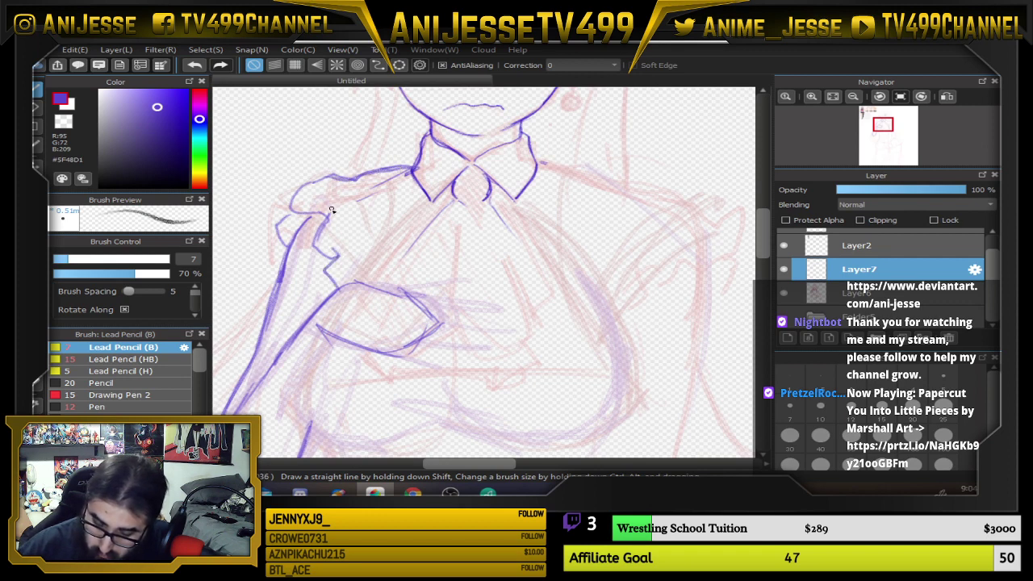
{"action": "mouse_move", "coordinate": [288, 245]}
{"action": "left_mouse_down"}
{"action": "mouse_move", "coordinate": [278, 237]}
{"action": "mouse_move", "coordinate": [296, 205]}
{"action": "left_mouse_up"}
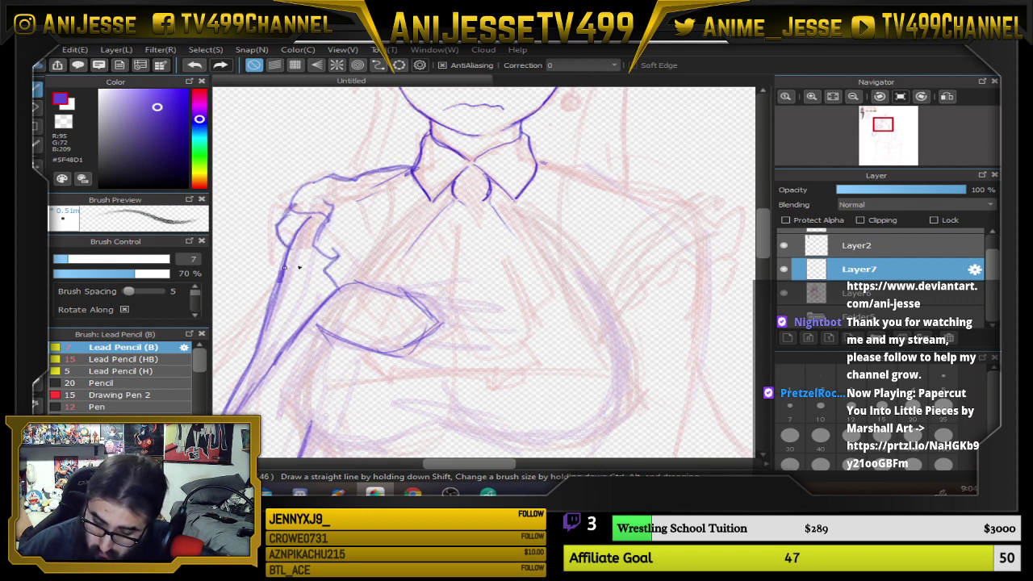
Draw the character's left shoulder line from the collar outward
{"action": "left_click_drag", "start_coordinate": [620, 262], "coordinate": [540, 286]}
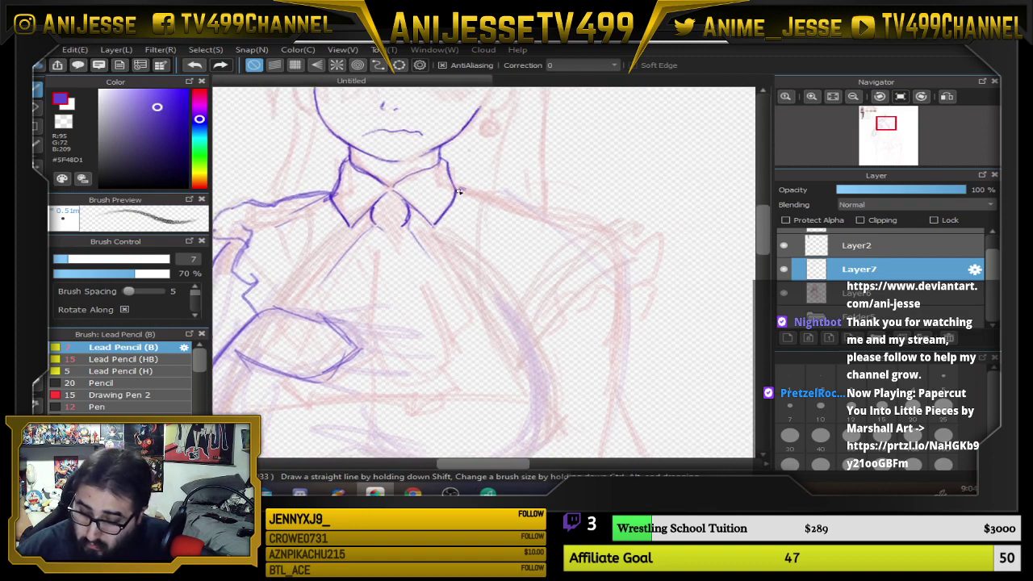
{"action": "mouse_move", "coordinate": [457, 190]}
{"action": "left_mouse_down"}
{"action": "mouse_move", "coordinate": [609, 219]}
{"action": "mouse_move", "coordinate": [494, 197]}
{"action": "left_mouse_up"}
{"action": "scroll", "coordinate": [462, 176], "scroll_direction": "down", "scroll_amount": 4}
Draw the chest's curved side below the right hand and a short line rising above the wrist
{"action": "left_click_drag", "start_coordinate": [440, 247], "coordinate": [422, 259]}
{"action": "scroll", "coordinate": [407, 272], "scroll_direction": "up", "scroll_amount": 5}
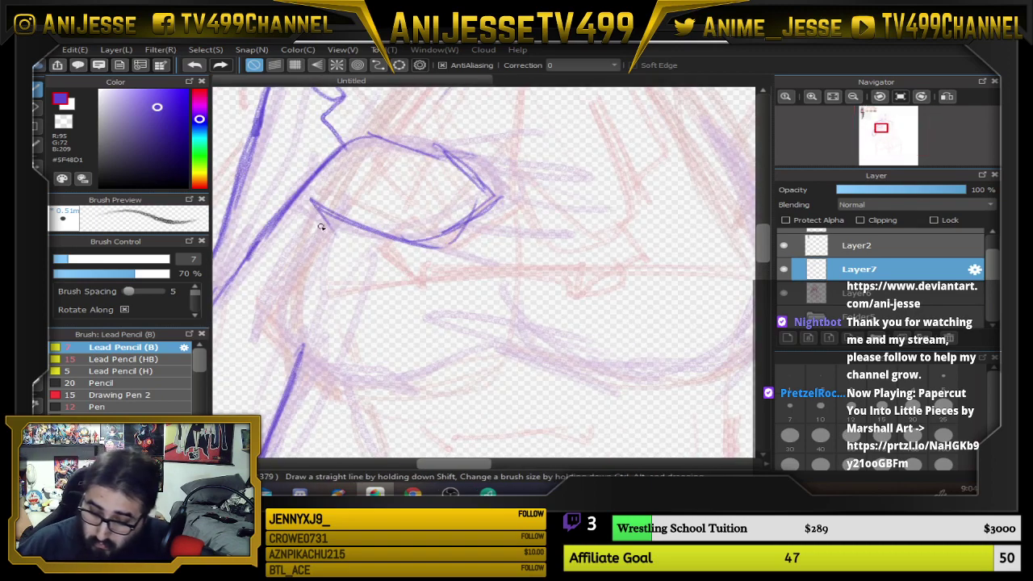
{"action": "left_click_drag", "start_coordinate": [329, 210], "coordinate": [284, 264]}
{"action": "mouse_move", "coordinate": [324, 208]}
{"action": "left_mouse_down"}
{"action": "mouse_move", "coordinate": [278, 276]}
{"action": "mouse_move", "coordinate": [314, 353]}
{"action": "left_mouse_up"}
{"action": "mouse_move", "coordinate": [280, 309]}
{"action": "left_mouse_down"}
{"action": "mouse_move", "coordinate": [377, 374]}
{"action": "mouse_move", "coordinate": [277, 309]}
{"action": "mouse_move", "coordinate": [317, 216]}
{"action": "mouse_move", "coordinate": [289, 347]}
{"action": "left_mouse_up"}
{"action": "left_click_drag", "start_coordinate": [405, 180], "coordinate": [368, 233]}
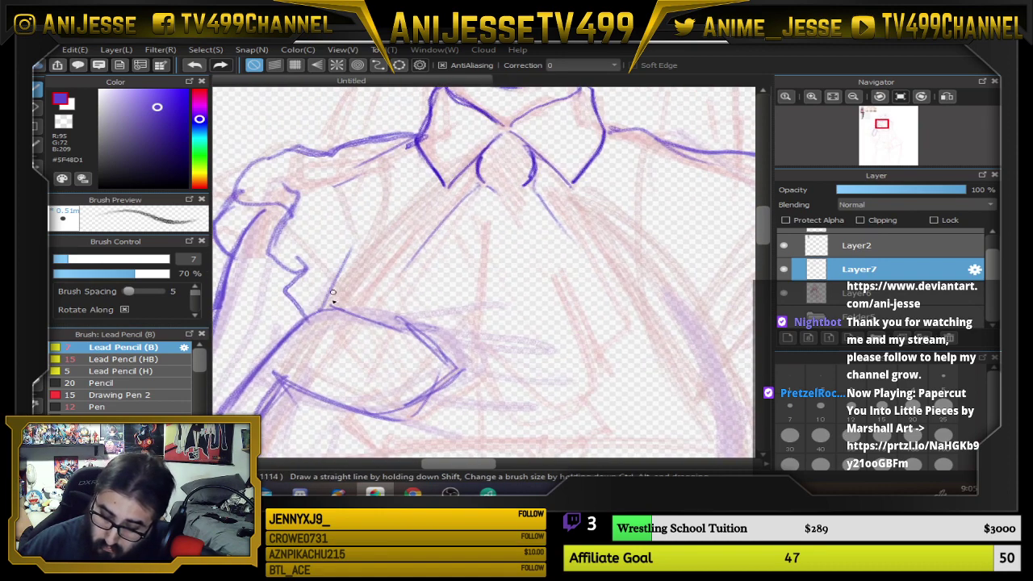
Draw the chest's lower contour from the right arm across the middle toward the character's left side
{"action": "left_click_drag", "start_coordinate": [594, 299], "coordinate": [583, 125]}
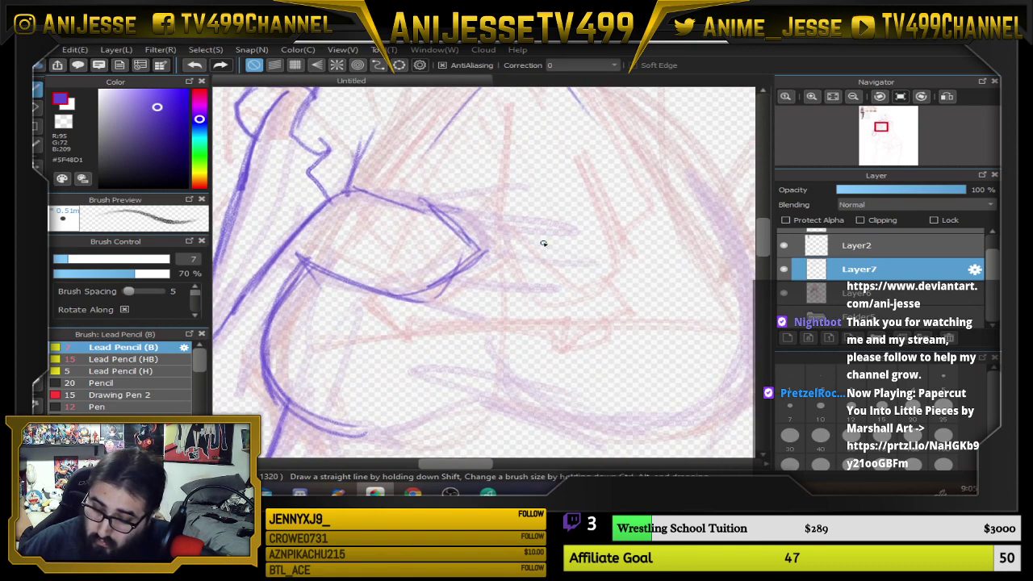
{"action": "left_click_drag", "start_coordinate": [411, 338], "coordinate": [363, 208]}
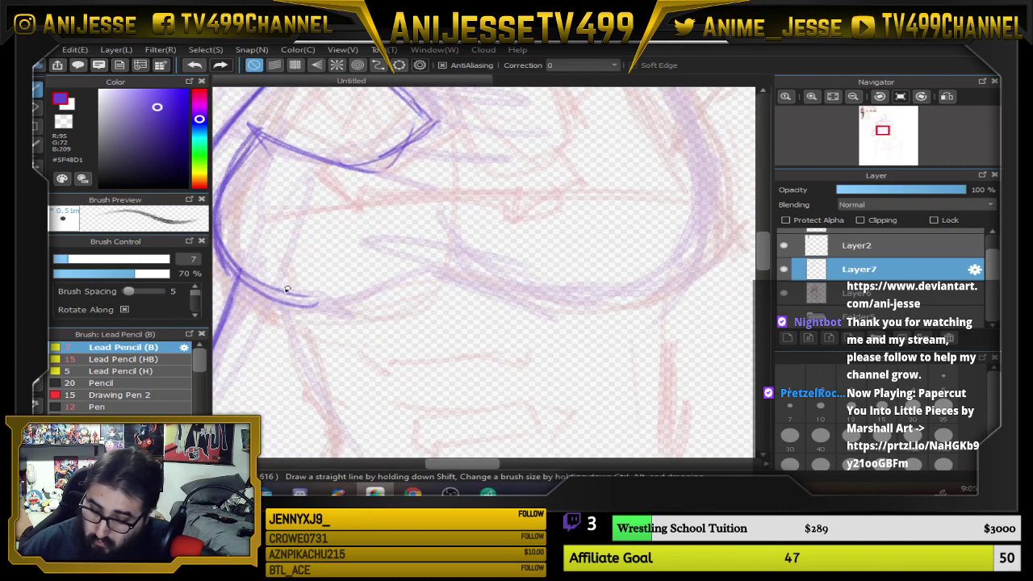
{"action": "mouse_move", "coordinate": [274, 288]}
{"action": "left_mouse_down"}
{"action": "mouse_move", "coordinate": [369, 304]}
{"action": "mouse_move", "coordinate": [441, 287]}
{"action": "left_mouse_up"}
{"action": "left_click_drag", "start_coordinate": [456, 280], "coordinate": [568, 295]}
{"action": "mouse_move", "coordinate": [461, 283]}
{"action": "left_mouse_down"}
{"action": "mouse_move", "coordinate": [556, 303]}
{"action": "mouse_move", "coordinate": [461, 175]}
{"action": "left_mouse_up"}
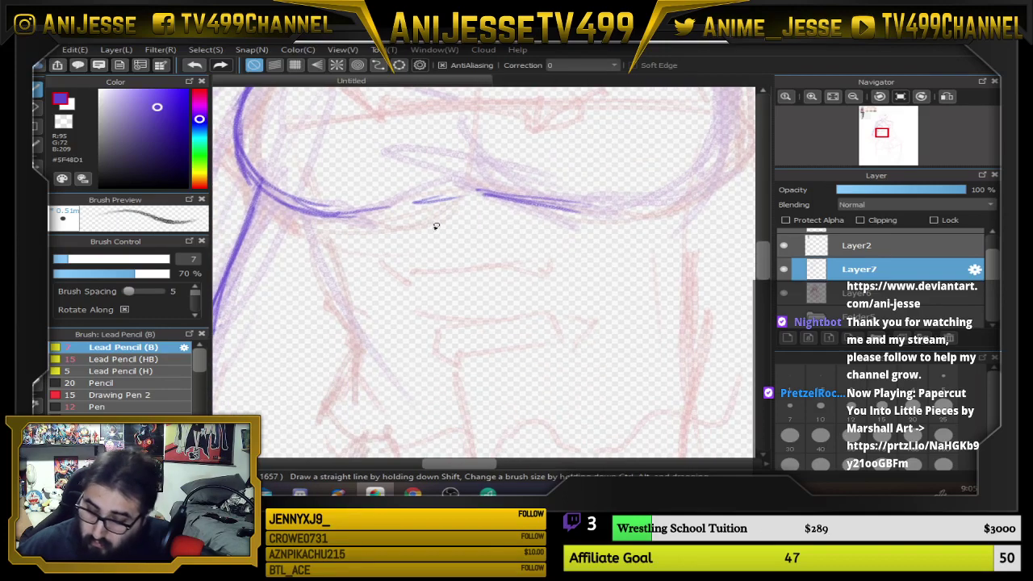
{"action": "scroll", "coordinate": [484, 230], "scroll_direction": "down", "scroll_amount": 3}
{"action": "left_click_drag", "start_coordinate": [487, 231], "coordinate": [490, 347]}
{"action": "scroll", "coordinate": [516, 339], "scroll_direction": "up", "scroll_amount": 2}
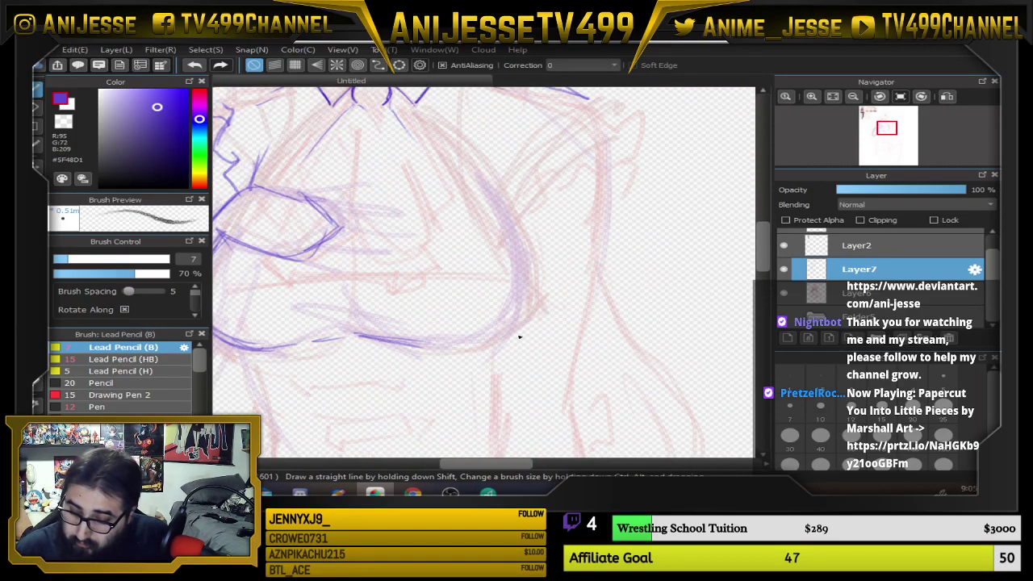
{"action": "scroll", "coordinate": [529, 311], "scroll_direction": "up", "scroll_amount": 2}
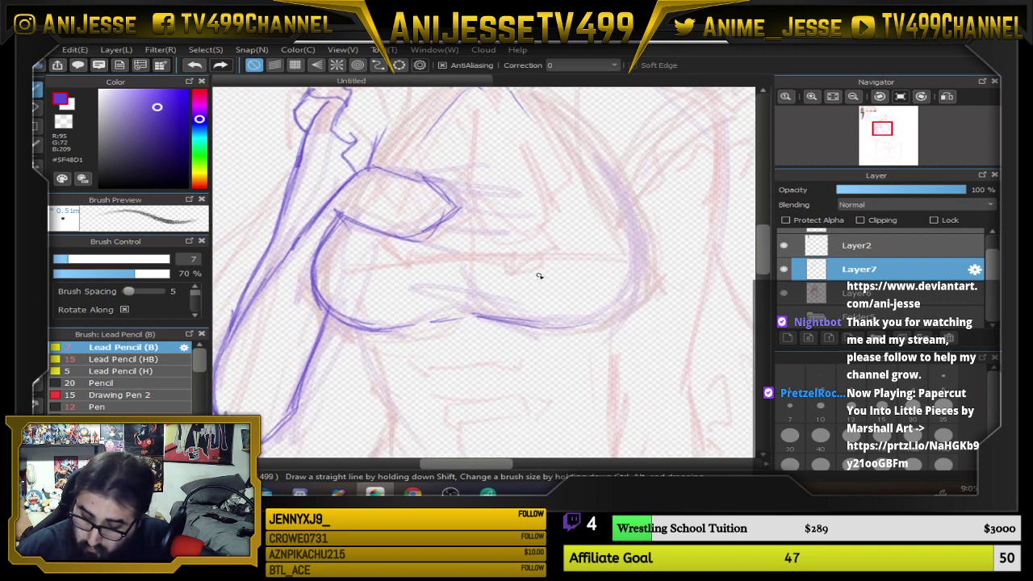
Draw the cravat's edge on the character's right side, from the knot down to the hand
{"action": "scroll", "coordinate": [582, 258], "scroll_direction": "down", "scroll_amount": 3}
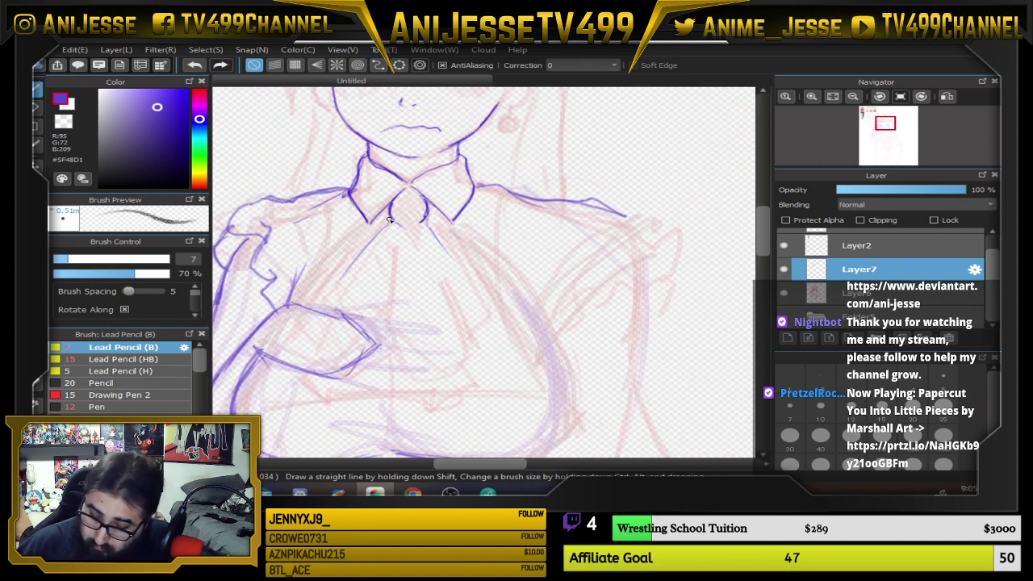
{"action": "left_click_drag", "start_coordinate": [391, 222], "coordinate": [328, 295]}
{"action": "left_click_drag", "start_coordinate": [375, 236], "coordinate": [311, 305]}
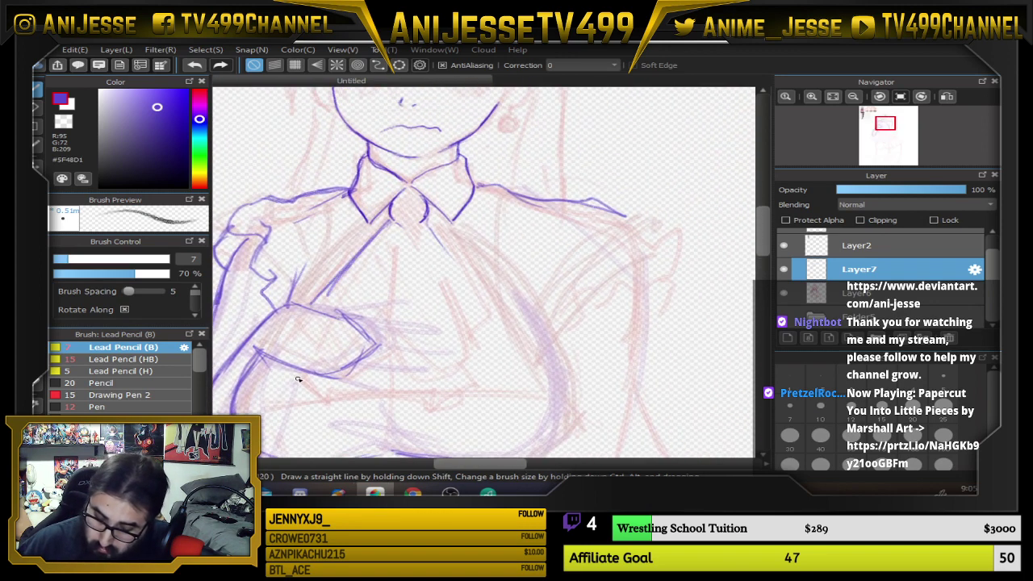
Sketch the fingers of the right hand extending from its upper and lower edges across the chest
{"action": "mouse_move", "coordinate": [282, 363]}
{"action": "left_mouse_down"}
{"action": "mouse_move", "coordinate": [332, 406]}
{"action": "mouse_move", "coordinate": [344, 379]}
{"action": "mouse_move", "coordinate": [384, 369]}
{"action": "left_mouse_up"}
{"action": "left_click_drag", "start_coordinate": [345, 315], "coordinate": [396, 331]}
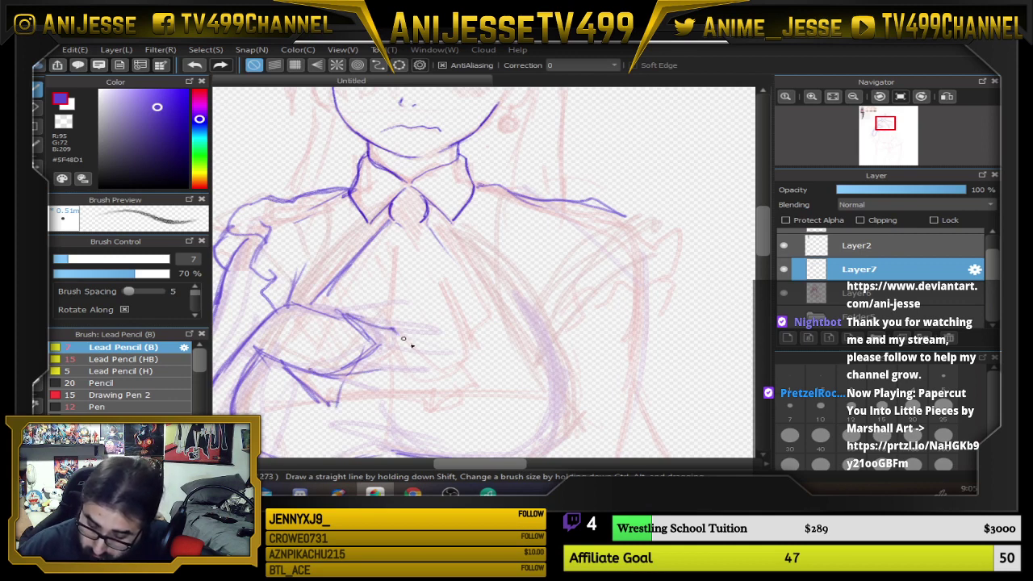
{"action": "left_click_drag", "start_coordinate": [355, 377], "coordinate": [386, 363]}
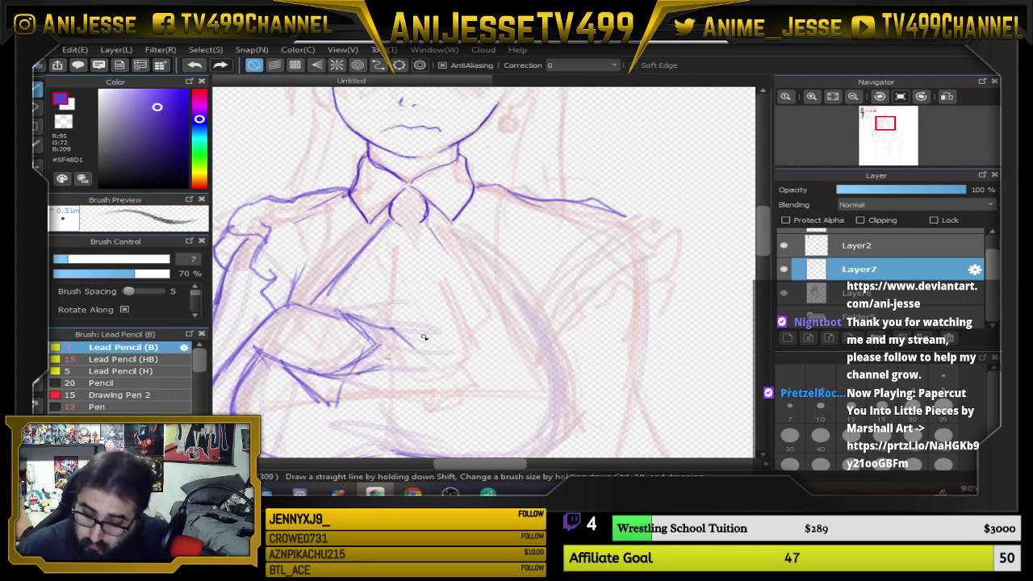
{"action": "scroll", "coordinate": [423, 338], "scroll_direction": "down", "scroll_amount": 2}
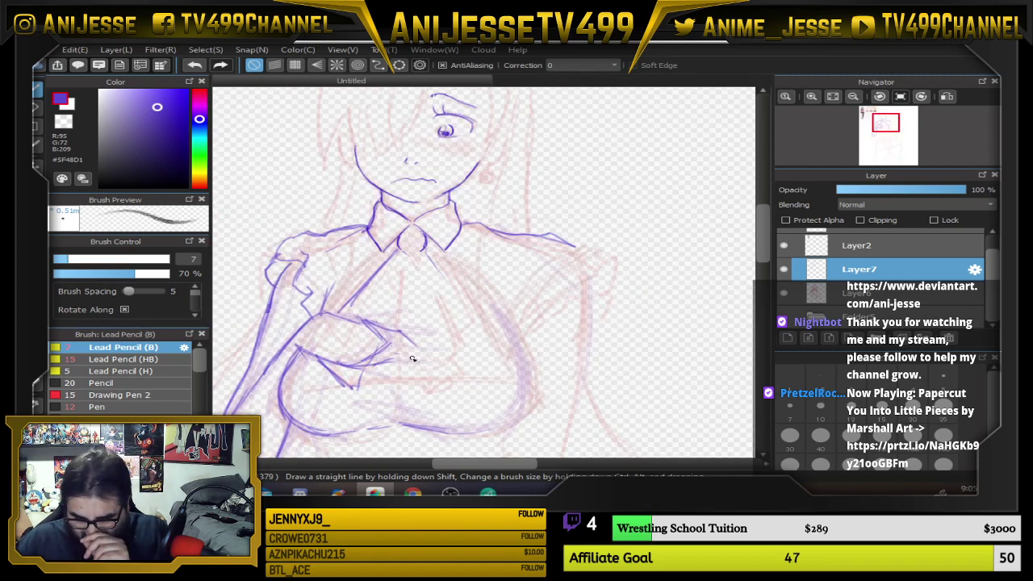
{"action": "scroll", "coordinate": [419, 354], "scroll_direction": "up", "scroll_amount": 2}
Draw the cravat's central fold, its edge on the character's left side and the jagged hem beside the hand
{"action": "left_click_drag", "start_coordinate": [403, 238], "coordinate": [406, 321]}
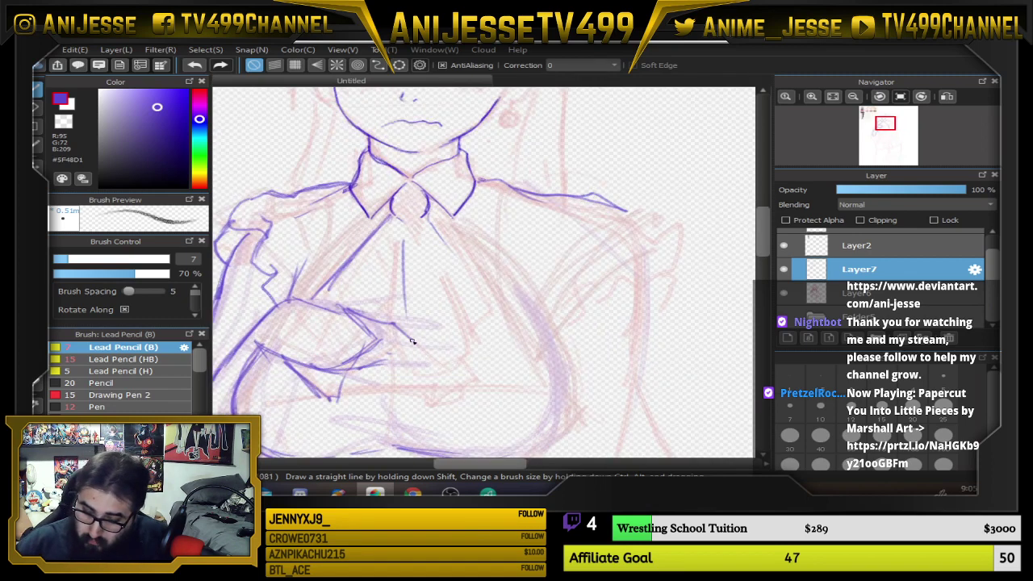
{"action": "left_click_drag", "start_coordinate": [433, 228], "coordinate": [483, 316]}
{"action": "mouse_move", "coordinate": [484, 329]}
{"action": "left_mouse_down"}
{"action": "mouse_move", "coordinate": [465, 311]}
{"action": "mouse_move", "coordinate": [487, 374]}
{"action": "mouse_move", "coordinate": [475, 347]}
{"action": "mouse_move", "coordinate": [469, 388]}
{"action": "mouse_move", "coordinate": [441, 400]}
{"action": "mouse_move", "coordinate": [412, 390]}
{"action": "left_mouse_up"}
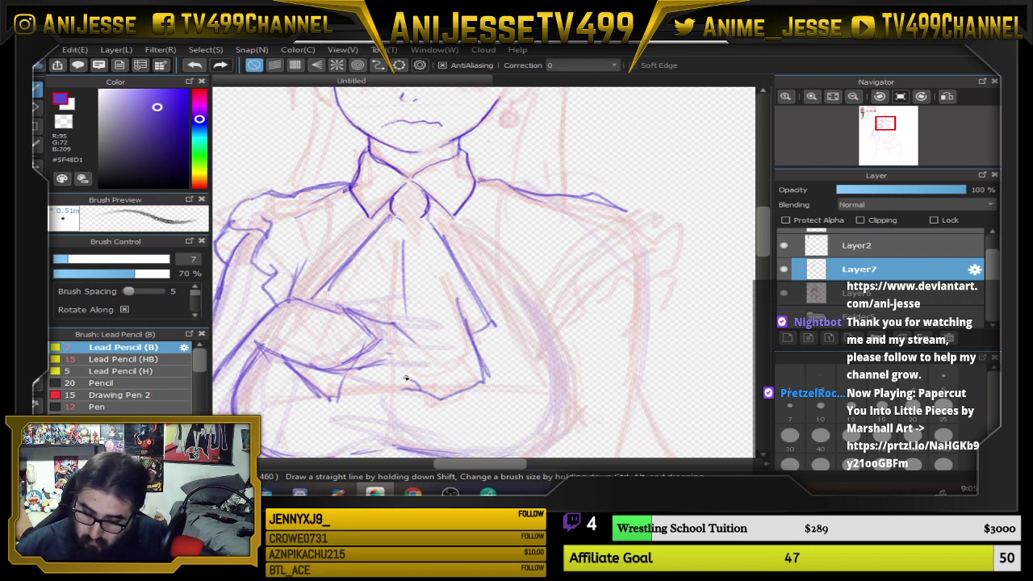
{"action": "mouse_move", "coordinate": [440, 278]}
{"action": "left_mouse_down"}
{"action": "mouse_move", "coordinate": [481, 365]}
{"action": "mouse_move", "coordinate": [475, 327]}
{"action": "mouse_move", "coordinate": [491, 309]}
{"action": "mouse_move", "coordinate": [423, 219]}
{"action": "mouse_move", "coordinate": [488, 314]}
{"action": "left_mouse_up"}
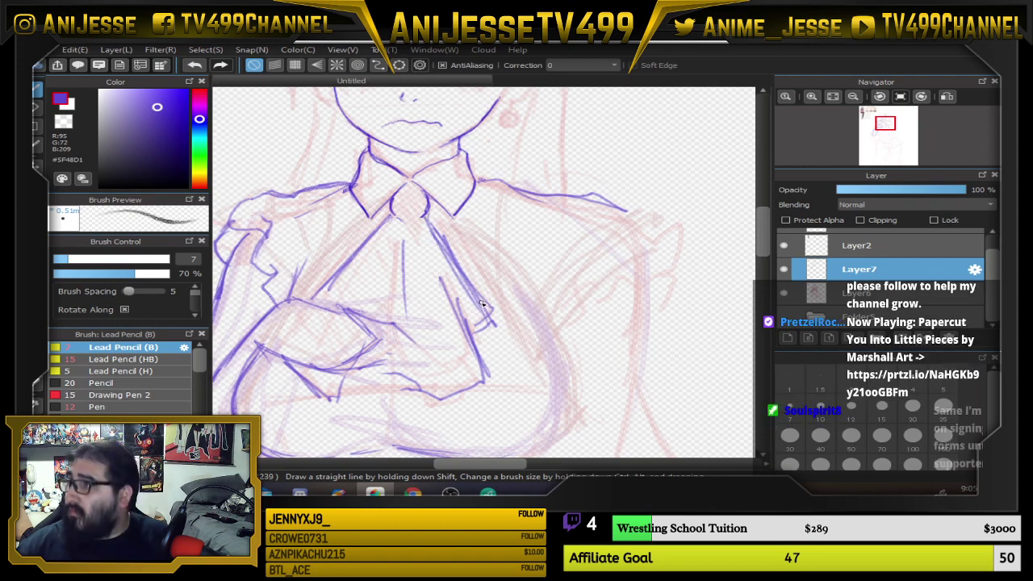
{"action": "scroll", "coordinate": [472, 258], "scroll_direction": "down", "scroll_amount": 3}
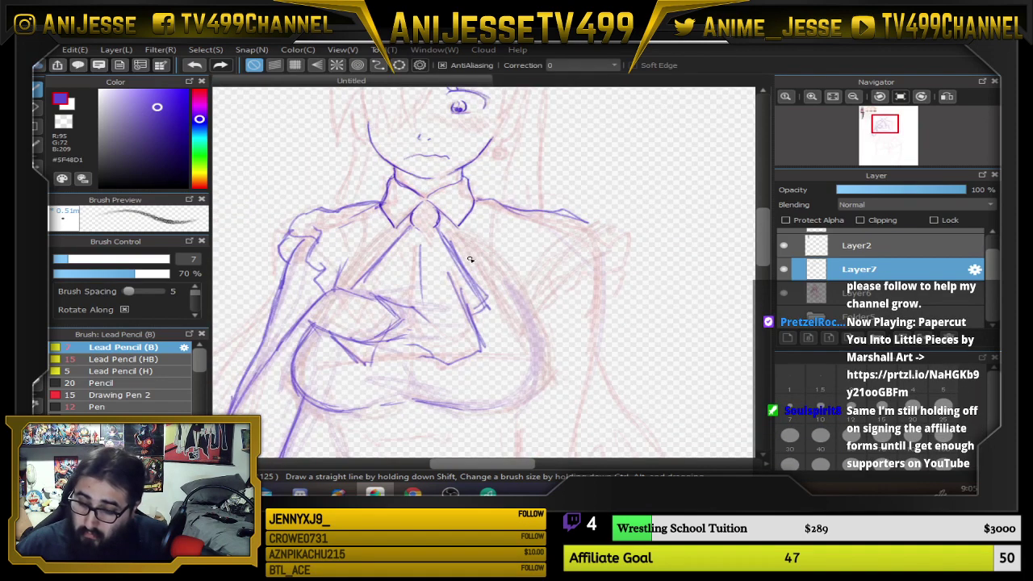
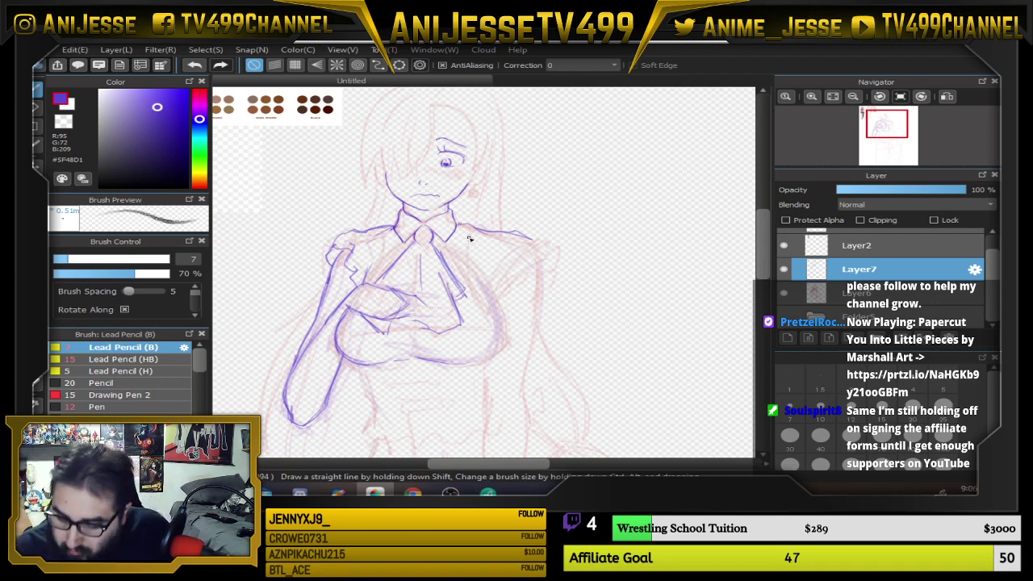
Erase the outer end of the character's left shoulder line and return to the pencil
{"action": "scroll", "coordinate": [470, 237], "scroll_direction": "up", "scroll_amount": 2}
{"action": "key", "text": "e"}
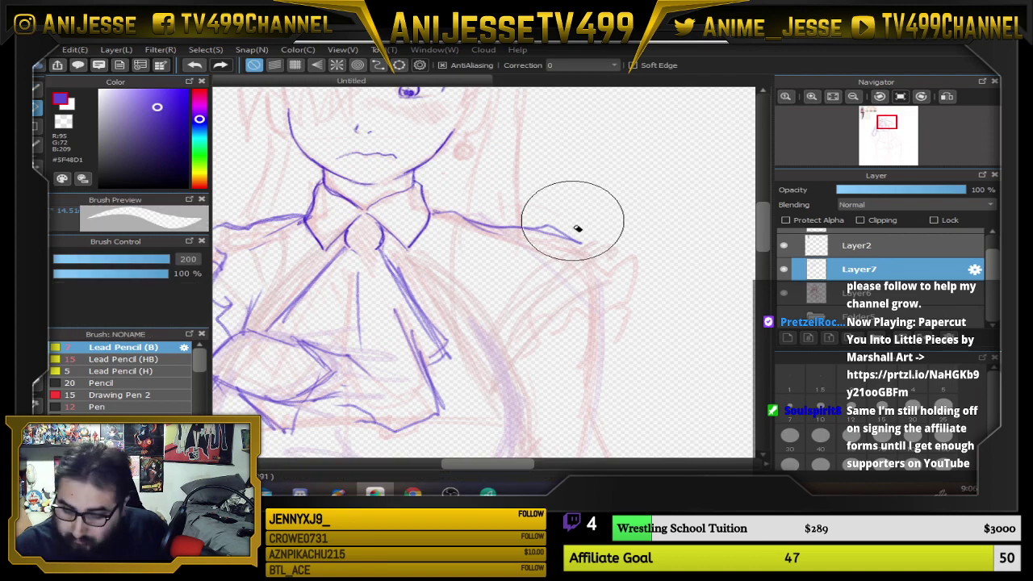
{"action": "mouse_move", "coordinate": [574, 221]}
{"action": "left_mouse_down"}
{"action": "mouse_move", "coordinate": [586, 245]}
{"action": "mouse_move", "coordinate": [574, 225]}
{"action": "mouse_move", "coordinate": [539, 241]}
{"action": "left_mouse_up"}
{"action": "key", "text": "b"}
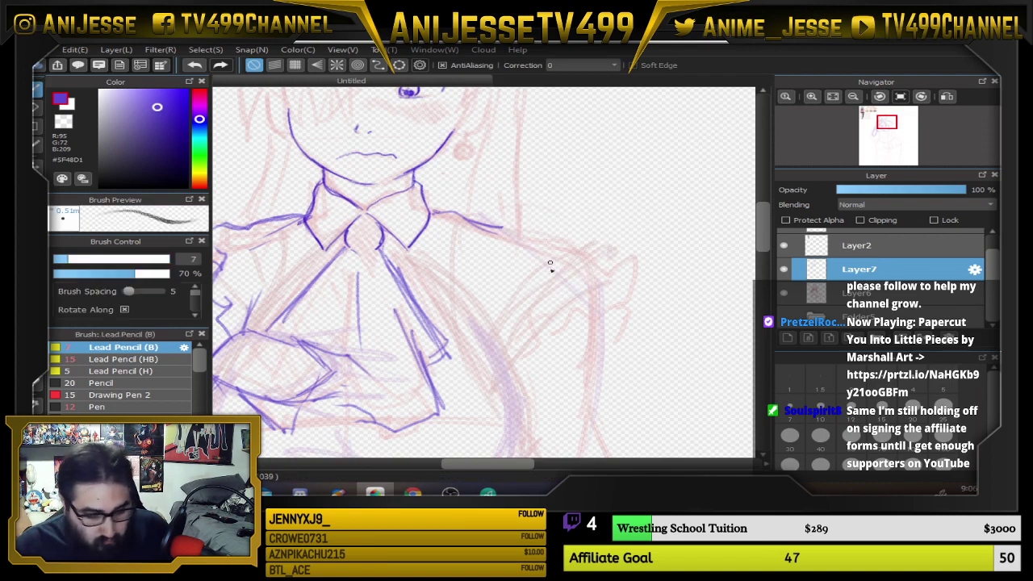
Draw the chest's outer curve on the character's left side and restate its lower contour toward the middle
{"action": "scroll", "coordinate": [578, 379], "scroll_direction": "down", "scroll_amount": 3}
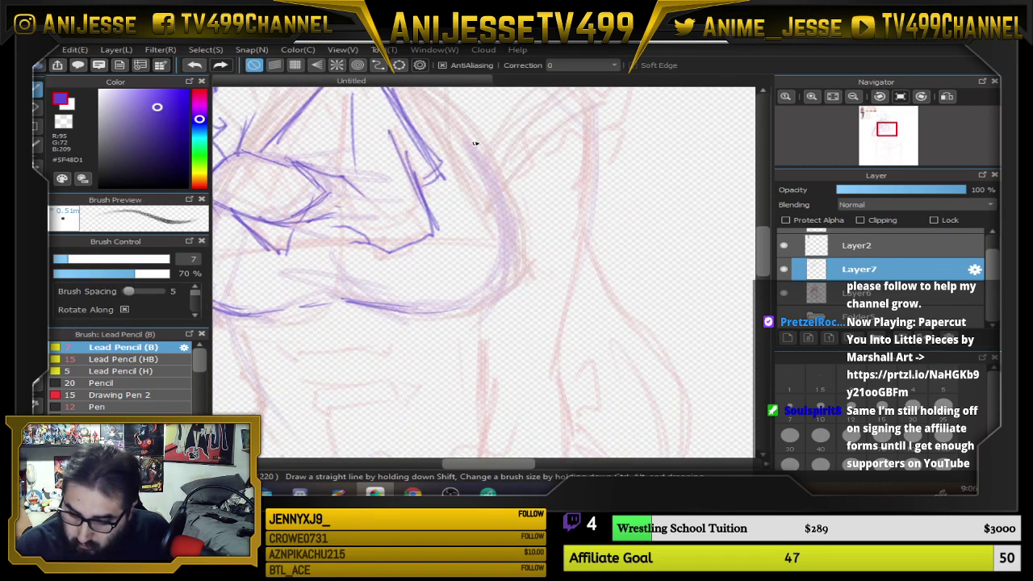
{"action": "left_click_drag", "start_coordinate": [487, 143], "coordinate": [507, 272]}
{"action": "mouse_move", "coordinate": [381, 309]}
{"action": "left_mouse_down"}
{"action": "mouse_move", "coordinate": [510, 265]}
{"action": "mouse_move", "coordinate": [507, 276]}
{"action": "mouse_move", "coordinate": [500, 175]}
{"action": "mouse_move", "coordinate": [484, 278]}
{"action": "mouse_move", "coordinate": [394, 313]}
{"action": "mouse_move", "coordinate": [311, 295]}
{"action": "mouse_move", "coordinate": [362, 296]}
{"action": "mouse_move", "coordinate": [307, 294]}
{"action": "mouse_move", "coordinate": [467, 306]}
{"action": "left_mouse_up"}
{"action": "left_click_drag", "start_coordinate": [323, 291], "coordinate": [423, 310]}
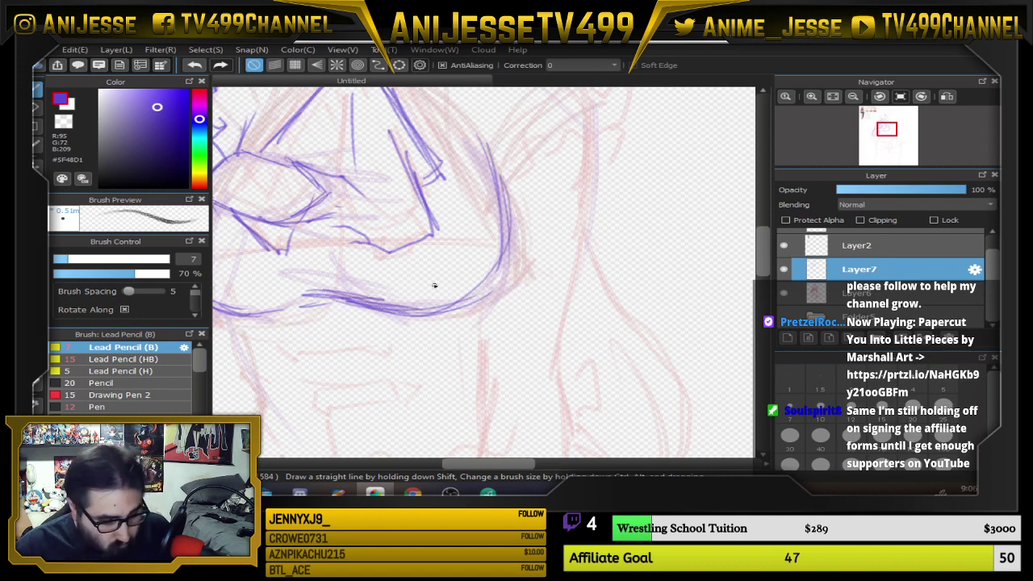
Erase the stray outer edge of the chest's left curve and redraw that contour with the pencil
{"action": "key", "text": "e"}
{"action": "mouse_move", "coordinate": [512, 295]}
{"action": "left_mouse_down"}
{"action": "mouse_move", "coordinate": [519, 300]}
{"action": "mouse_move", "coordinate": [544, 247]}
{"action": "mouse_move", "coordinate": [541, 220]}
{"action": "left_mouse_up"}
{"action": "key", "text": "b"}
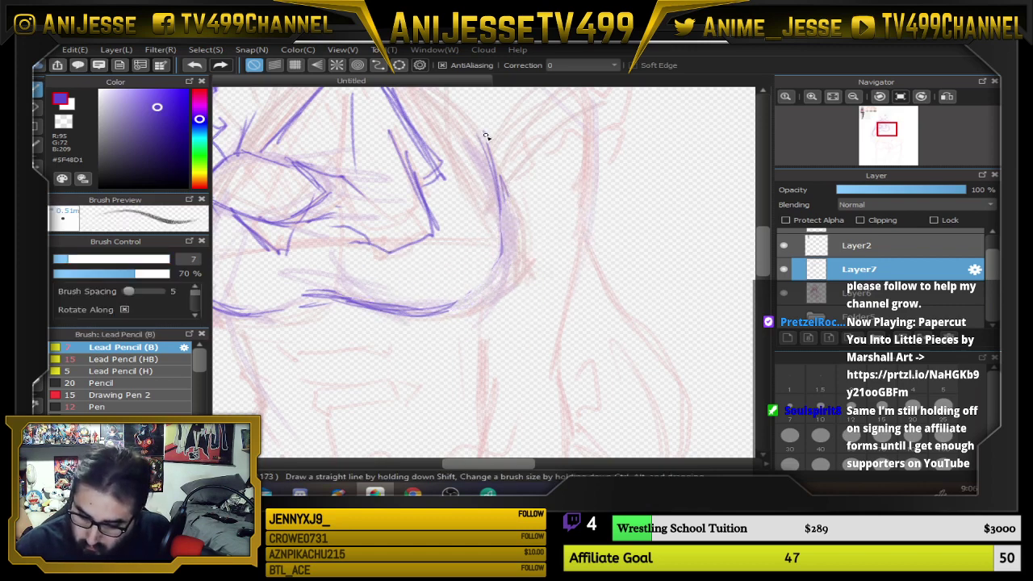
{"action": "mouse_move", "coordinate": [486, 135]}
{"action": "left_mouse_down"}
{"action": "mouse_move", "coordinate": [511, 231]}
{"action": "mouse_move", "coordinate": [483, 298]}
{"action": "mouse_move", "coordinate": [510, 229]}
{"action": "mouse_move", "coordinate": [505, 152]}
{"action": "mouse_move", "coordinate": [507, 300]}
{"action": "mouse_move", "coordinate": [481, 281]}
{"action": "mouse_move", "coordinate": [503, 376]}
{"action": "left_mouse_up"}
Try to extend the left shoulder line and sketch a ruffled short sleeve with its underarm curve
{"action": "mouse_move", "coordinate": [536, 307]}
{"action": "left_mouse_down"}
{"action": "mouse_move", "coordinate": [509, 335]}
{"action": "mouse_move", "coordinate": [589, 304]}
{"action": "mouse_move", "coordinate": [608, 346]}
{"action": "mouse_move", "coordinate": [613, 307]}
{"action": "left_mouse_up"}
{"action": "left_click_drag", "start_coordinate": [473, 203], "coordinate": [561, 226]}
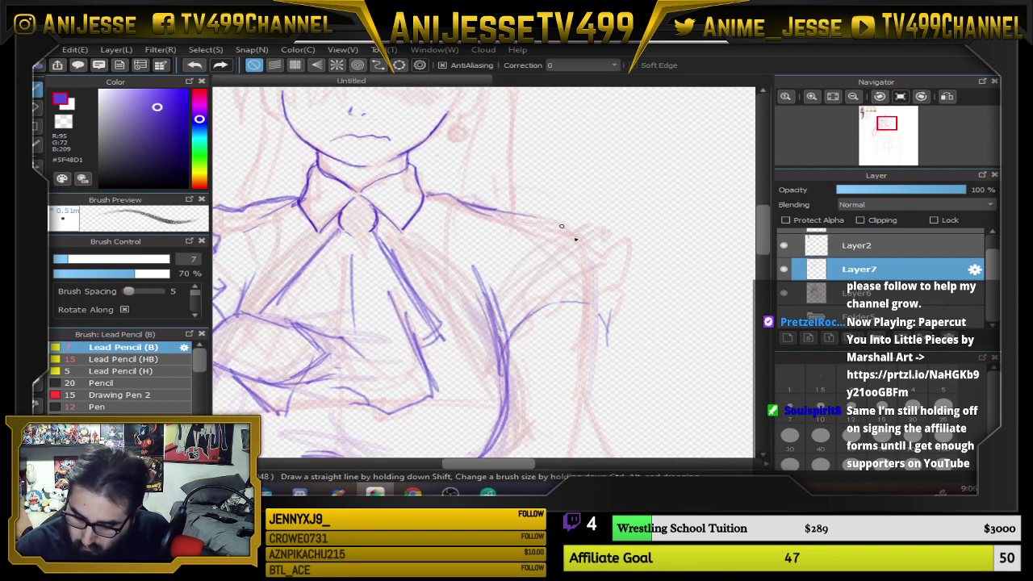
{"action": "left_click_drag", "start_coordinate": [490, 307], "coordinate": [508, 334]}
{"action": "mouse_move", "coordinate": [509, 334]}
{"action": "left_mouse_down"}
{"action": "mouse_move", "coordinate": [540, 305]}
{"action": "mouse_move", "coordinate": [578, 297]}
{"action": "left_mouse_up"}
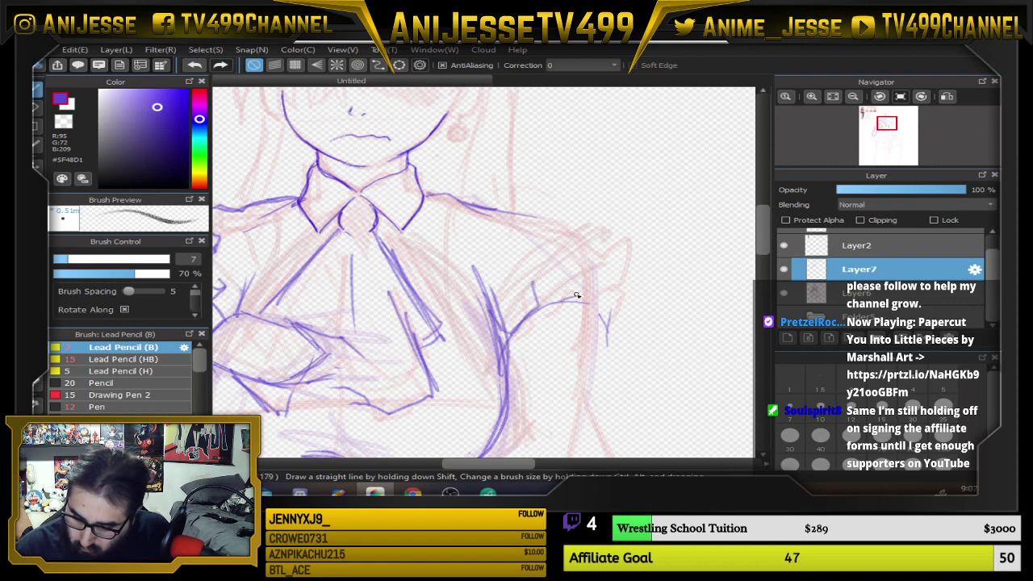
{"action": "mouse_move", "coordinate": [573, 258]}
{"action": "left_mouse_down"}
{"action": "mouse_move", "coordinate": [574, 294]}
{"action": "mouse_move", "coordinate": [606, 309]}
{"action": "mouse_move", "coordinate": [637, 277]}
{"action": "mouse_move", "coordinate": [606, 246]}
{"action": "mouse_move", "coordinate": [521, 211]}
{"action": "left_mouse_up"}
Undo the left sleeve strokes and the shoulder line's extension
{"action": "scroll", "coordinate": [433, 195], "scroll_direction": "down", "scroll_amount": 3}
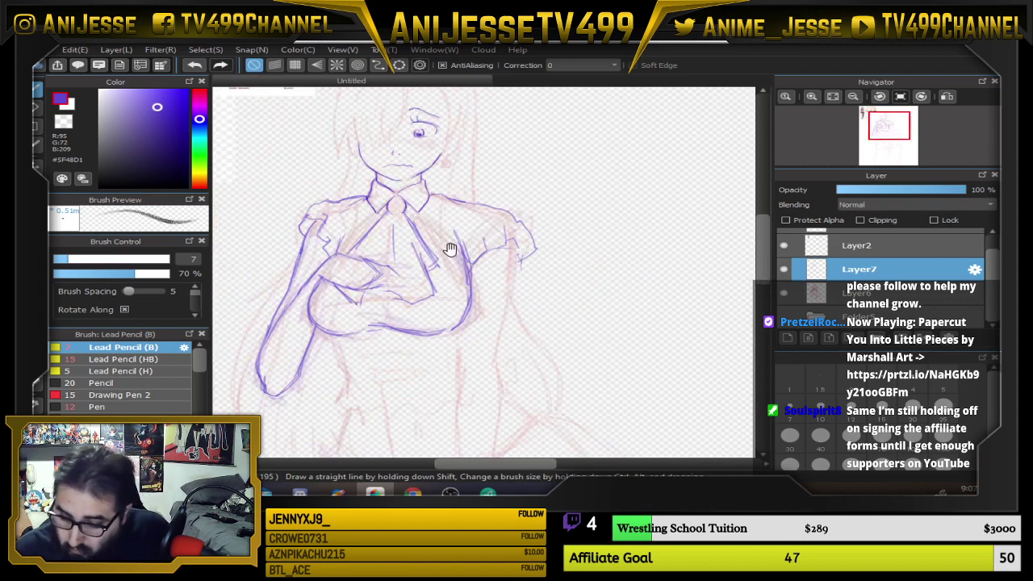
{"action": "left_click_drag", "start_coordinate": [450, 250], "coordinate": [517, 252]}
{"action": "scroll", "coordinate": [487, 285], "scroll_direction": "down", "scroll_amount": 3}
{"action": "scroll", "coordinate": [516, 252], "scroll_direction": "up", "scroll_amount": 3}
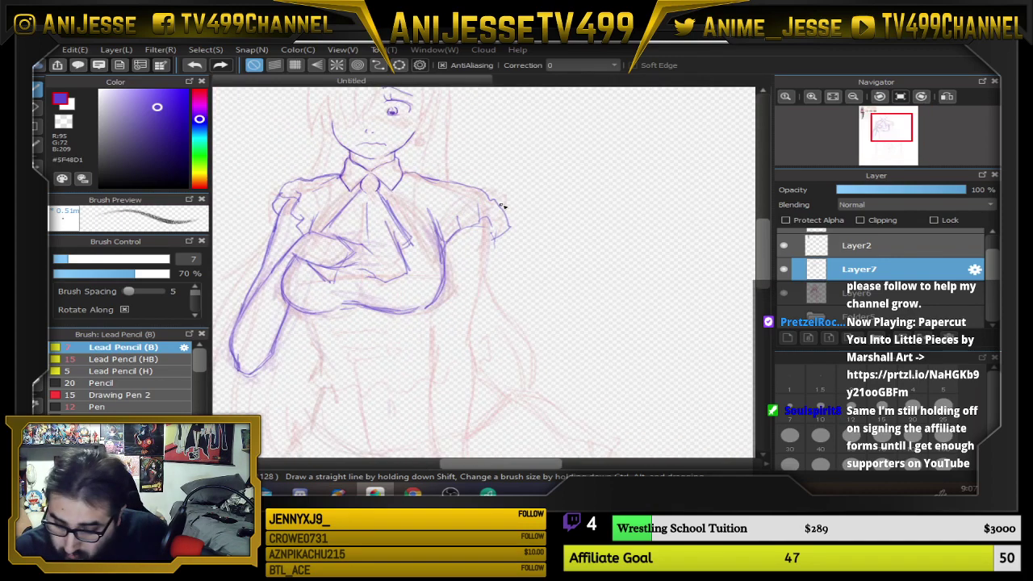
{"action": "key", "text": "ctrl+z"}
{"action": "key", "text": "ctrl+z"}
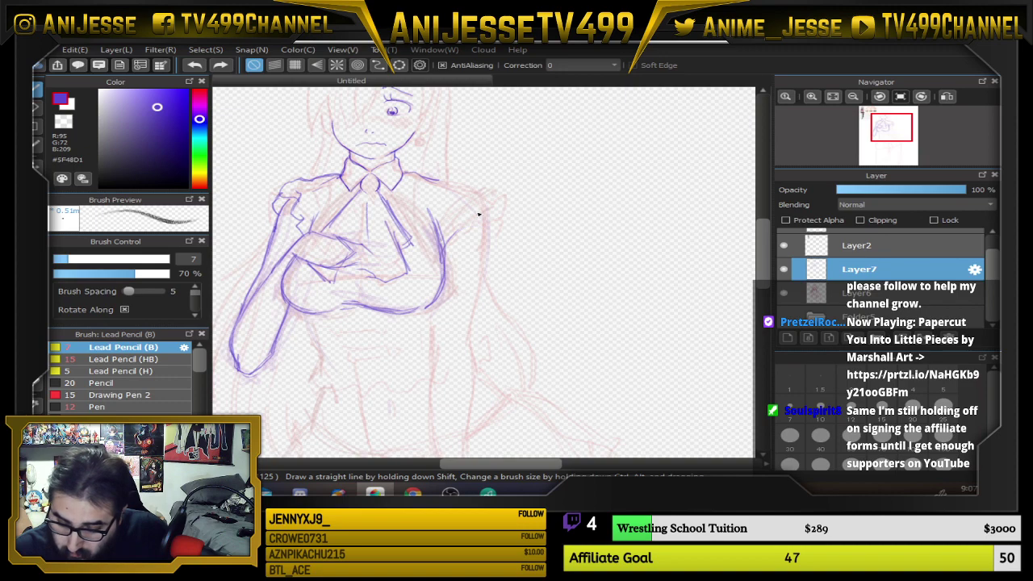
Compare the torso sketch with the reference character's ruffled blouse and skirt
{"action": "scroll", "coordinate": [475, 280], "scroll_direction": "down", "scroll_amount": 2}
{"action": "scroll", "coordinate": [444, 292], "scroll_direction": "up", "scroll_amount": 3}
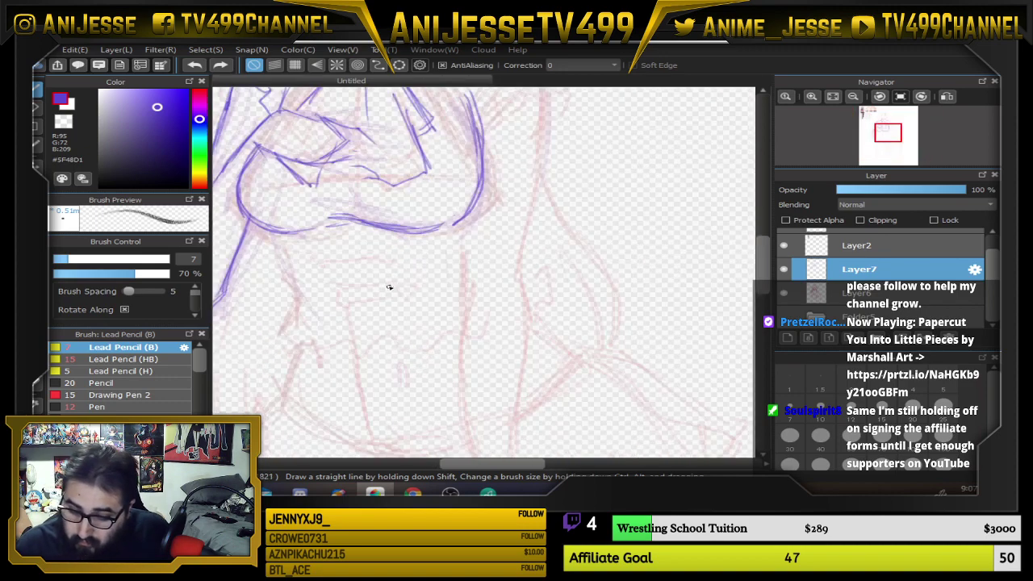
{"action": "scroll", "coordinate": [387, 286], "scroll_direction": "down", "scroll_amount": 4}
{"action": "left_click_drag", "start_coordinate": [364, 234], "coordinate": [472, 297]}
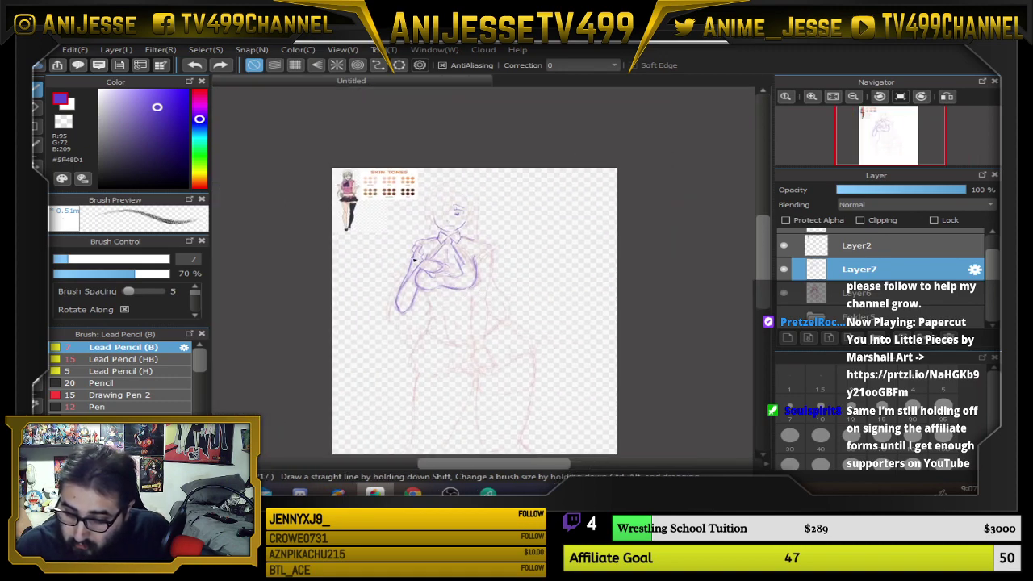
{"action": "scroll", "coordinate": [414, 260], "scroll_direction": "up", "scroll_amount": 3}
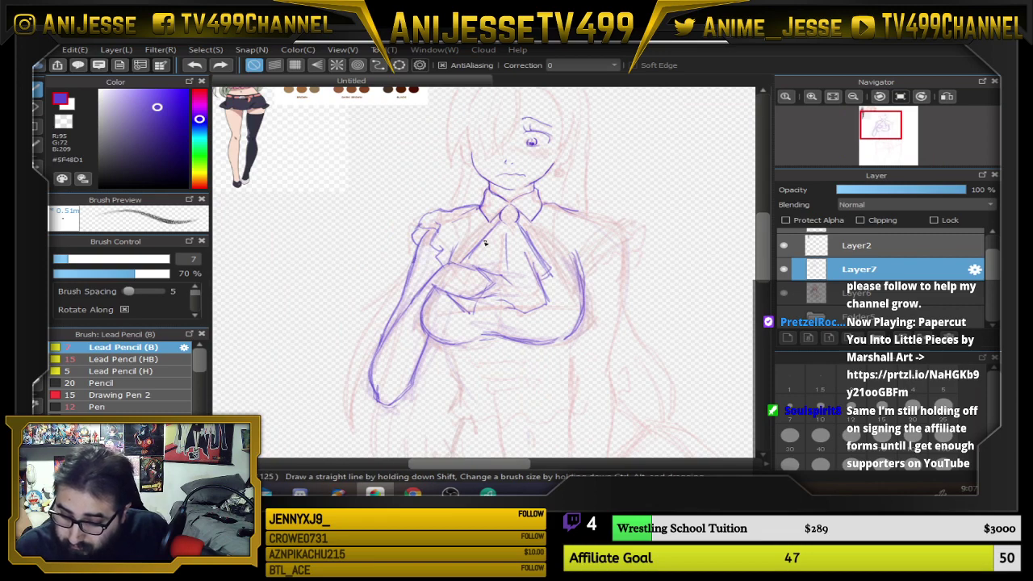
{"action": "left_click_drag", "start_coordinate": [303, 152], "coordinate": [381, 289]}
{"action": "scroll", "coordinate": [277, 192], "scroll_direction": "up", "scroll_amount": 2}
{"action": "scroll", "coordinate": [276, 191], "scroll_direction": "up", "scroll_amount": 2}
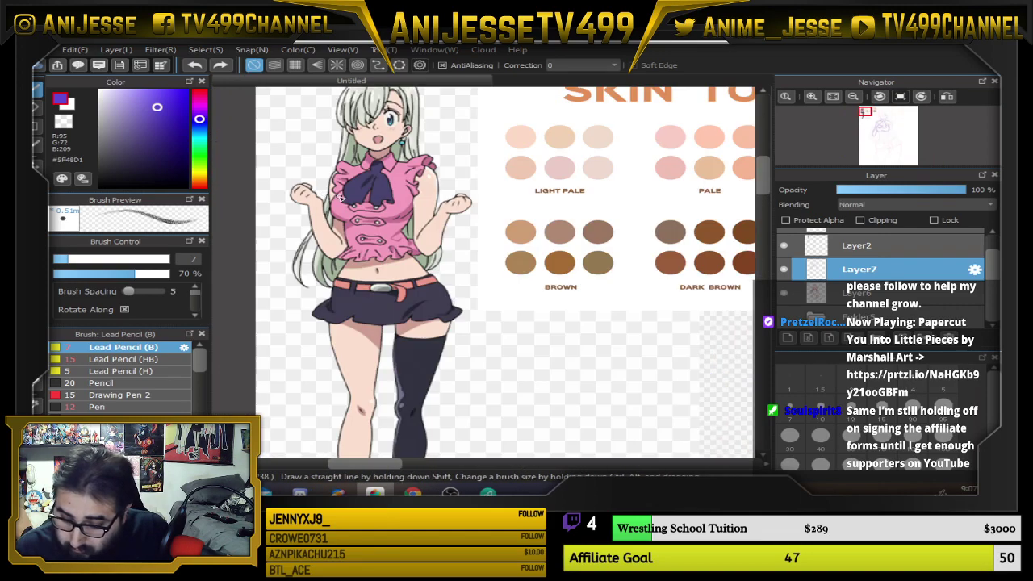
{"action": "scroll", "coordinate": [428, 298], "scroll_direction": "down", "scroll_amount": 4}
Draw the blouse's side contour from beneath the chest to the waist and add a wavy ruffled hem across the midriff
{"action": "scroll", "coordinate": [420, 265], "scroll_direction": "up", "scroll_amount": 4}
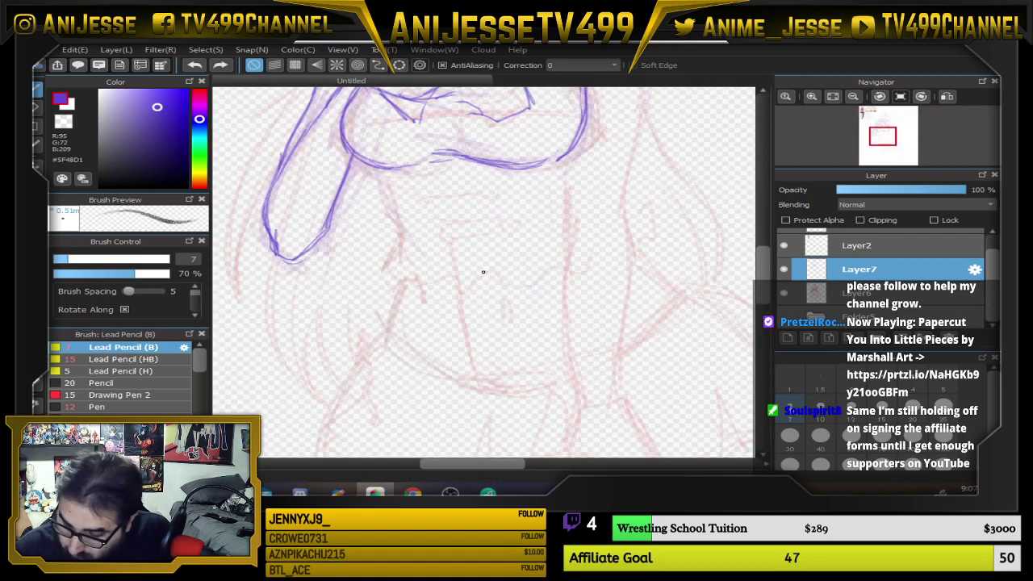
{"action": "mouse_move", "coordinate": [383, 168]}
{"action": "left_mouse_down"}
{"action": "mouse_move", "coordinate": [420, 243]}
{"action": "mouse_move", "coordinate": [413, 236]}
{"action": "mouse_move", "coordinate": [392, 271]}
{"action": "mouse_move", "coordinate": [403, 282]}
{"action": "mouse_move", "coordinate": [424, 260]}
{"action": "mouse_move", "coordinate": [431, 284]}
{"action": "mouse_move", "coordinate": [456, 298]}
{"action": "mouse_move", "coordinate": [435, 283]}
{"action": "mouse_move", "coordinate": [452, 295]}
{"action": "mouse_move", "coordinate": [468, 275]}
{"action": "mouse_move", "coordinate": [451, 292]}
{"action": "mouse_move", "coordinate": [427, 263]}
{"action": "mouse_move", "coordinate": [396, 276]}
{"action": "left_mouse_up"}
{"action": "left_click_drag", "start_coordinate": [466, 278], "coordinate": [526, 285]}
{"action": "left_click_drag", "start_coordinate": [660, 227], "coordinate": [626, 267]}
{"action": "mouse_move", "coordinate": [483, 329]}
{"action": "left_mouse_down"}
{"action": "mouse_move", "coordinate": [524, 311]}
{"action": "mouse_move", "coordinate": [491, 304]}
{"action": "mouse_move", "coordinate": [489, 324]}
{"action": "mouse_move", "coordinate": [451, 321]}
{"action": "left_mouse_up"}
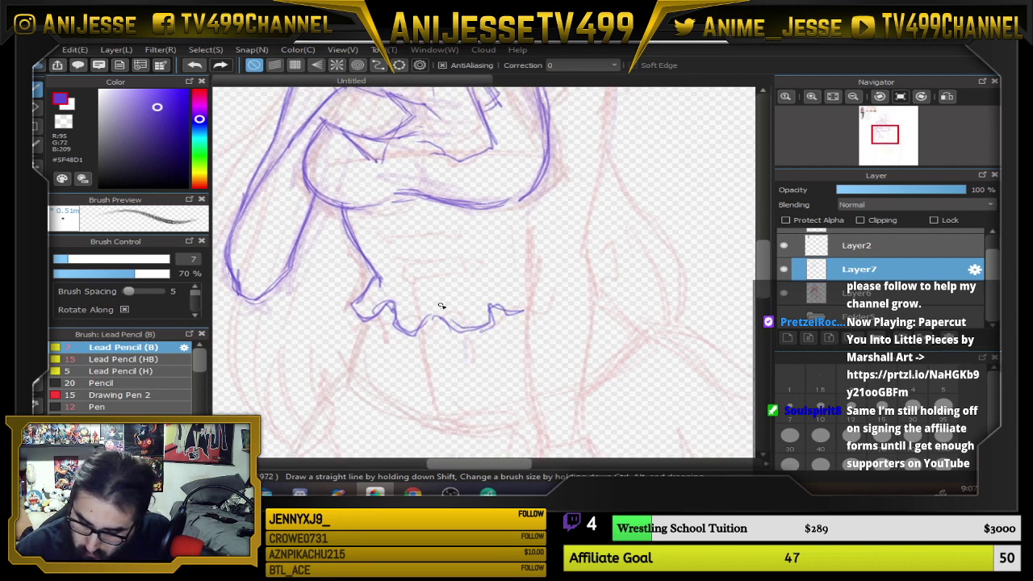
Add two short horizontal lines across the blouse's midriff between the chest and the ruffled hem
{"action": "left_click_drag", "start_coordinate": [498, 284], "coordinate": [535, 345]}
{"action": "left_click_drag", "start_coordinate": [387, 221], "coordinate": [494, 220]}
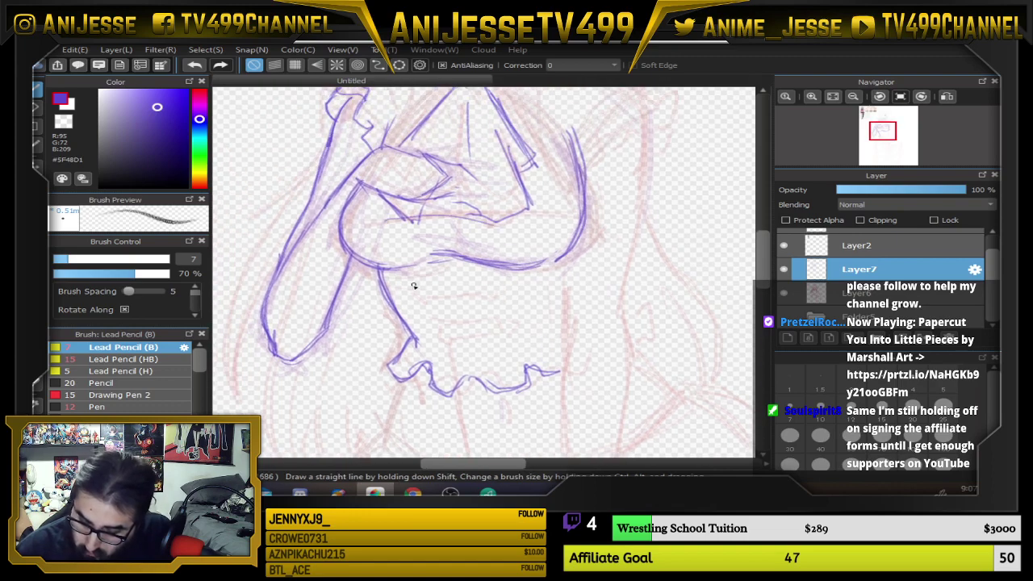
{"action": "left_click_drag", "start_coordinate": [409, 285], "coordinate": [494, 273]}
{"action": "left_click_drag", "start_coordinate": [426, 321], "coordinate": [489, 320]}
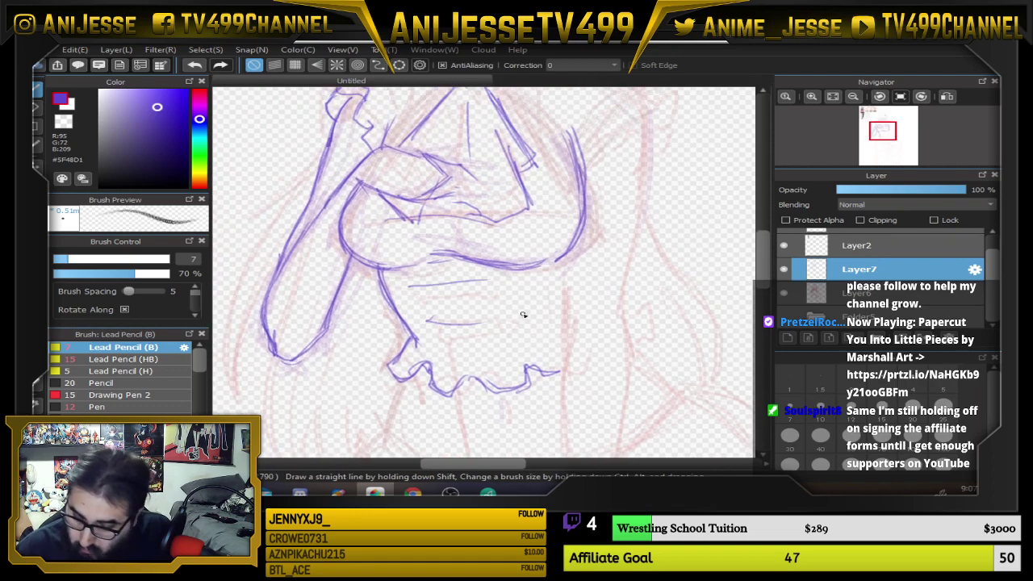
Examine the whole figure's proportions and the unrefined left shoulder, waist and hip areas of the sketch
{"action": "scroll", "coordinate": [523, 315], "scroll_direction": "down", "scroll_amount": 5}
{"action": "scroll", "coordinate": [539, 209], "scroll_direction": "up", "scroll_amount": 5}
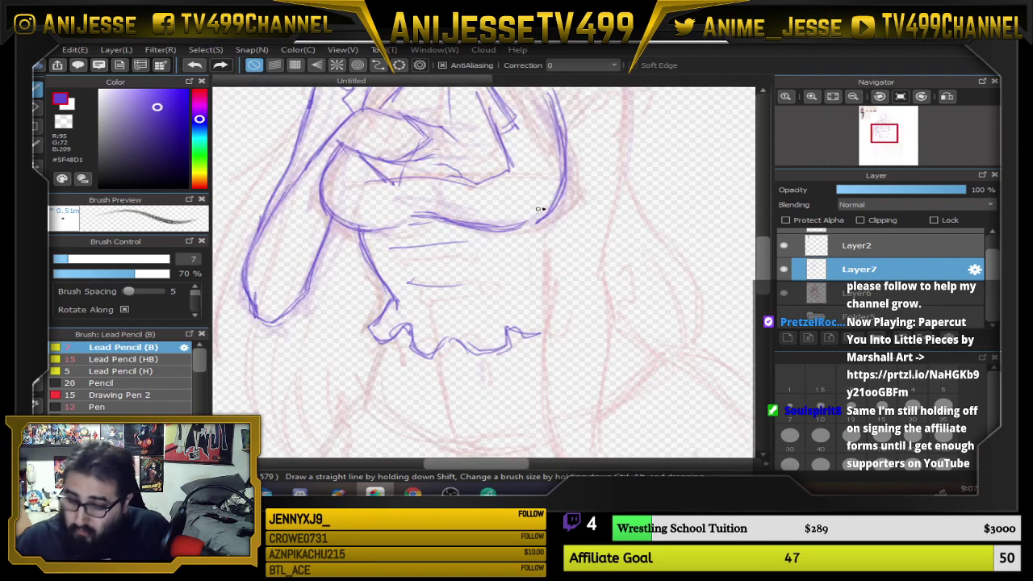
{"action": "scroll", "coordinate": [539, 209], "scroll_direction": "down", "scroll_amount": 5}
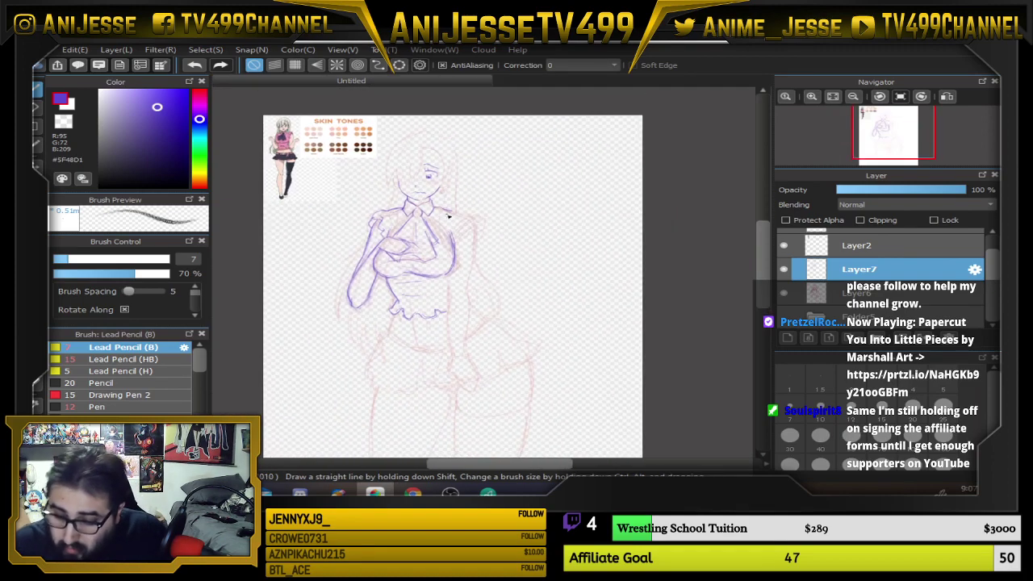
{"action": "scroll", "coordinate": [464, 258], "scroll_direction": "up", "scroll_amount": 3}
{"action": "scroll", "coordinate": [477, 290], "scroll_direction": "down", "scroll_amount": 3}
{"action": "scroll", "coordinate": [457, 342], "scroll_direction": "up", "scroll_amount": 3}
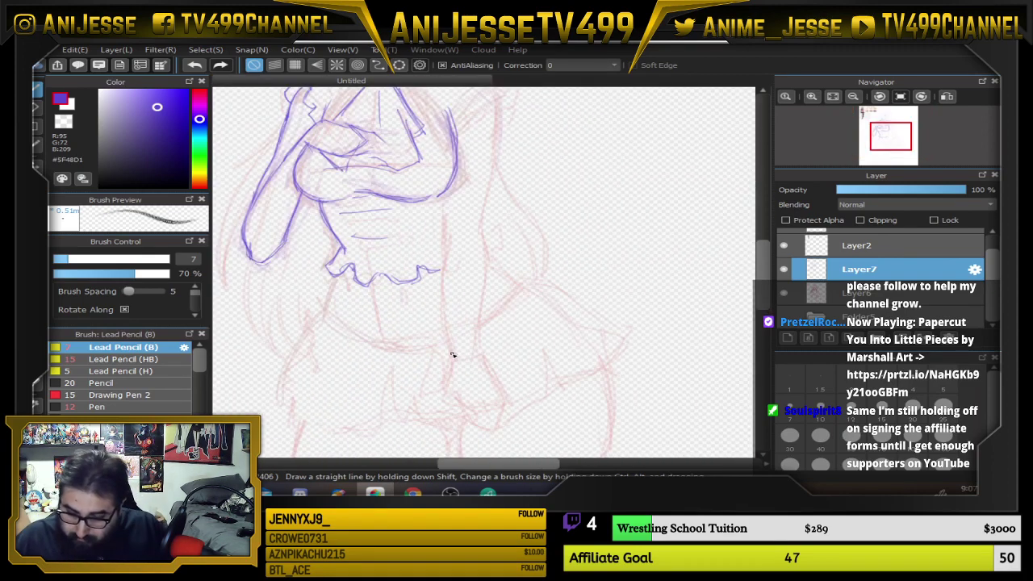
{"action": "scroll", "coordinate": [453, 355], "scroll_direction": "up", "scroll_amount": 2}
{"action": "scroll", "coordinate": [440, 349], "scroll_direction": "down", "scroll_amount": 4}
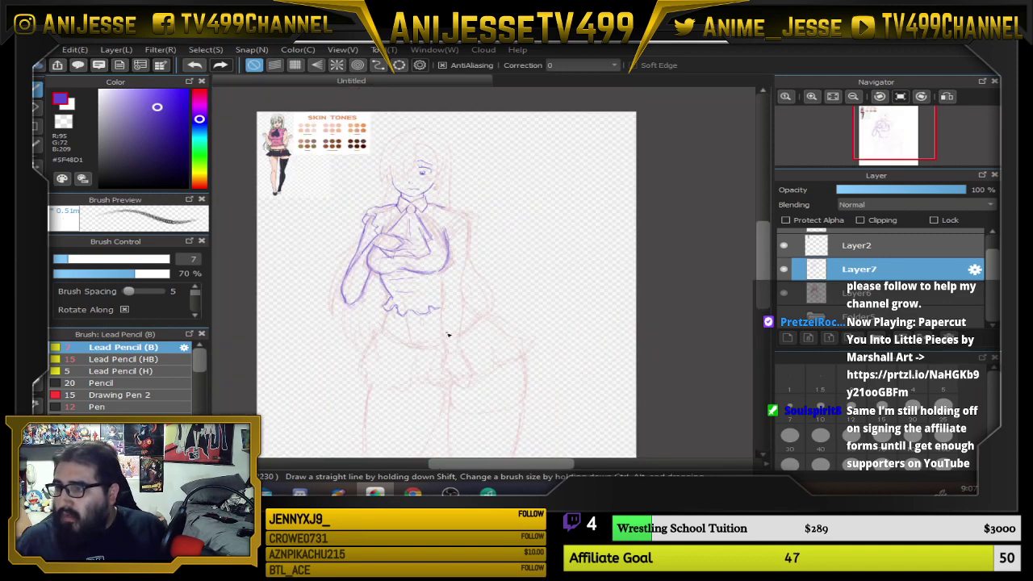
{"action": "scroll", "coordinate": [448, 334], "scroll_direction": "up", "scroll_amount": 3}
{"action": "scroll", "coordinate": [448, 334], "scroll_direction": "down", "scroll_amount": 3}
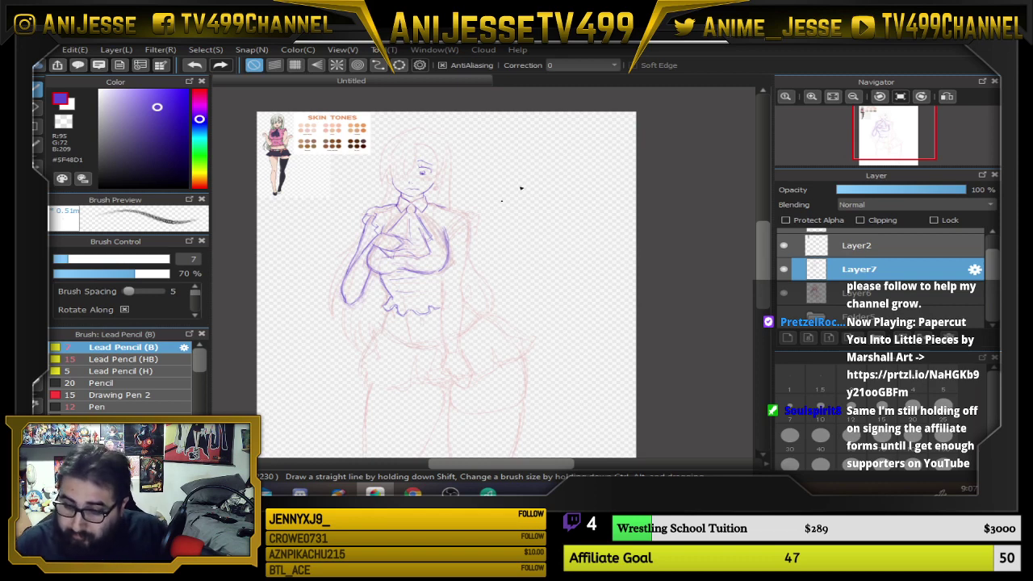
{"action": "scroll", "coordinate": [520, 188], "scroll_direction": "up", "scroll_amount": 3}
{"action": "scroll", "coordinate": [464, 240], "scroll_direction": "down", "scroll_amount": 3}
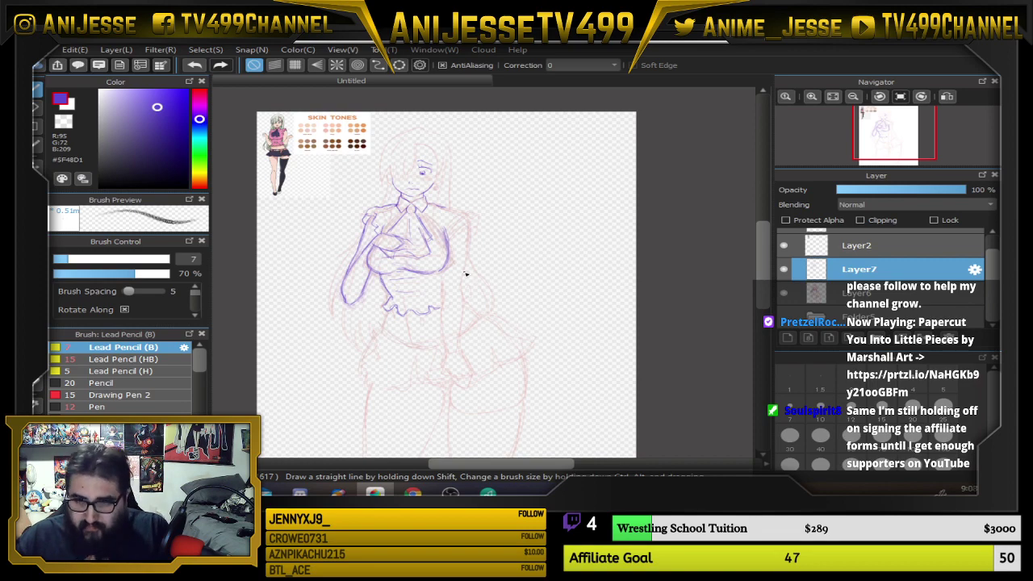
{"action": "scroll", "coordinate": [468, 203], "scroll_direction": "up", "scroll_amount": 3}
{"action": "scroll", "coordinate": [436, 220], "scroll_direction": "down", "scroll_amount": 1}
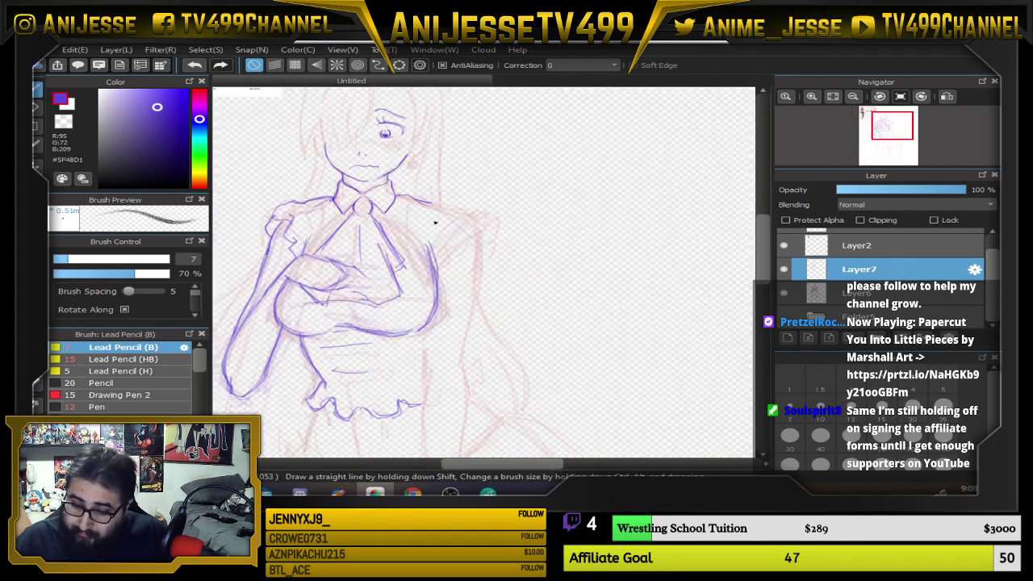
{"action": "mouse_move", "coordinate": [482, 249]}
{"action": "left_mouse_down"}
{"action": "mouse_move", "coordinate": [542, 118]}
{"action": "mouse_move", "coordinate": [570, 224]}
{"action": "left_mouse_up"}
{"action": "scroll", "coordinate": [570, 224], "scroll_direction": "down", "scroll_amount": 3}
Draw the hip contour down from the ruffled hem and sweep the skirt's curved waistline across the lower belly
{"action": "scroll", "coordinate": [482, 222], "scroll_direction": "up", "scroll_amount": 5}
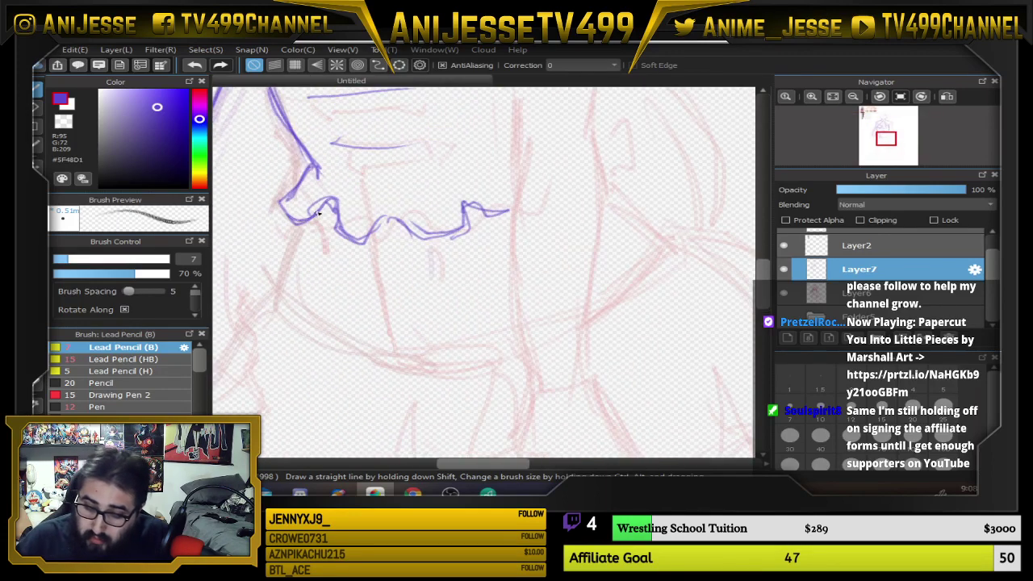
{"action": "mouse_move", "coordinate": [319, 211]}
{"action": "left_mouse_down"}
{"action": "mouse_move", "coordinate": [278, 268]}
{"action": "mouse_move", "coordinate": [274, 301]}
{"action": "mouse_move", "coordinate": [315, 221]}
{"action": "mouse_move", "coordinate": [284, 264]}
{"action": "mouse_move", "coordinate": [276, 289]}
{"action": "mouse_move", "coordinate": [327, 203]}
{"action": "mouse_move", "coordinate": [308, 329]}
{"action": "left_mouse_up"}
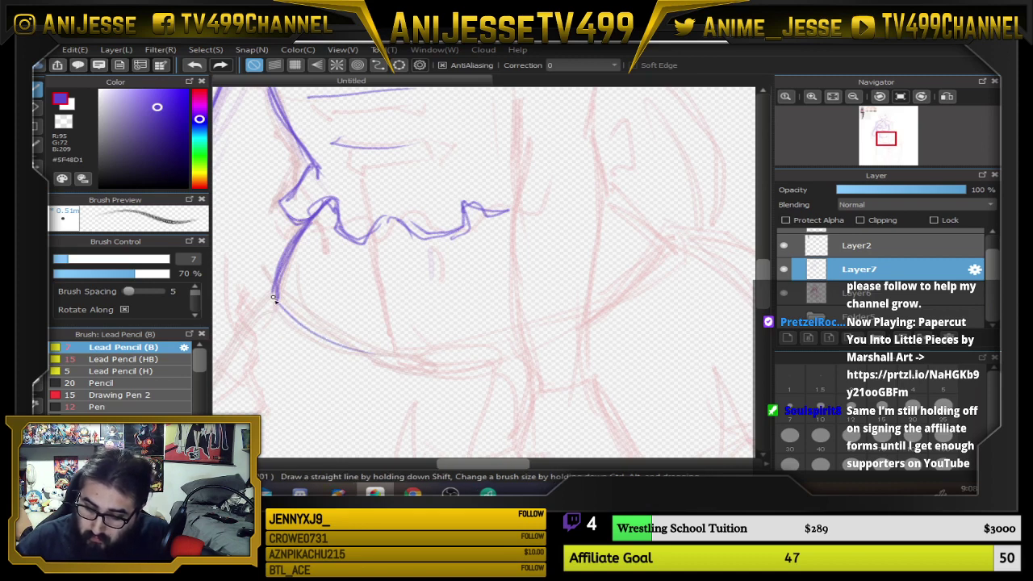
{"action": "left_click_drag", "start_coordinate": [273, 297], "coordinate": [495, 349]}
{"action": "left_click_drag", "start_coordinate": [355, 367], "coordinate": [593, 315]}
Sketch the notched contour and descending diagonal beside the waist on the character's left side, and undo the curve above them
{"action": "left_click_drag", "start_coordinate": [694, 224], "coordinate": [651, 298]}
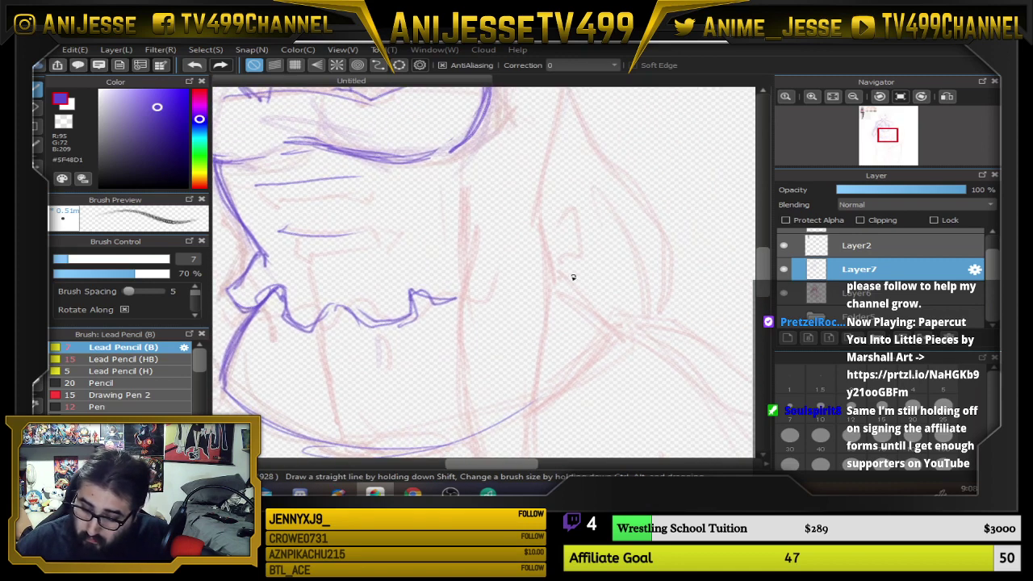
{"action": "mouse_move", "coordinate": [570, 275]}
{"action": "left_mouse_down"}
{"action": "mouse_move", "coordinate": [611, 328]}
{"action": "mouse_move", "coordinate": [555, 246]}
{"action": "mouse_move", "coordinate": [551, 271]}
{"action": "mouse_move", "coordinate": [565, 260]}
{"action": "mouse_move", "coordinate": [548, 220]}
{"action": "left_mouse_up"}
{"action": "left_click_drag", "start_coordinate": [541, 173], "coordinate": [557, 253]}
{"action": "left_click_drag", "start_coordinate": [559, 300], "coordinate": [571, 227]}
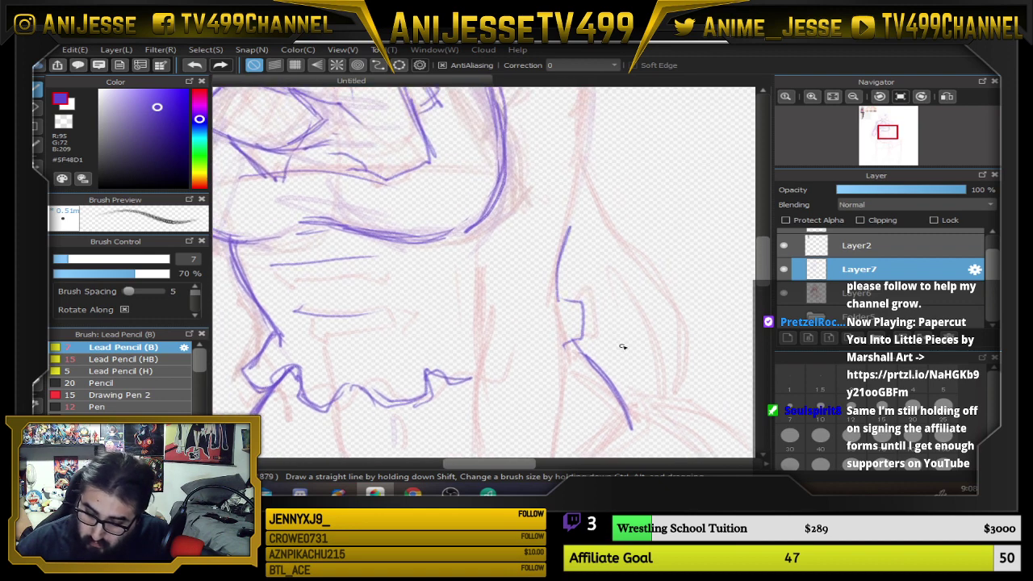
{"action": "key", "text": "ctrl+z"}
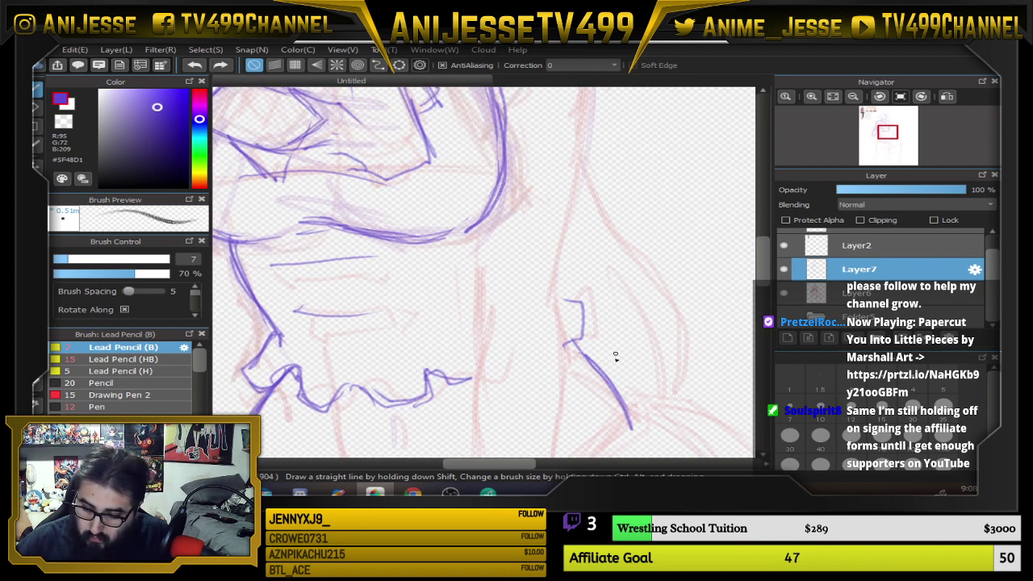
Draw a short navel mark just beneath the blouse's ruffled hem
{"action": "mouse_move", "coordinate": [611, 382]}
{"action": "left_mouse_down"}
{"action": "mouse_move", "coordinate": [623, 196]}
{"action": "mouse_move", "coordinate": [629, 226]}
{"action": "left_mouse_up"}
{"action": "left_click_drag", "start_coordinate": [335, 328], "coordinate": [482, 274]}
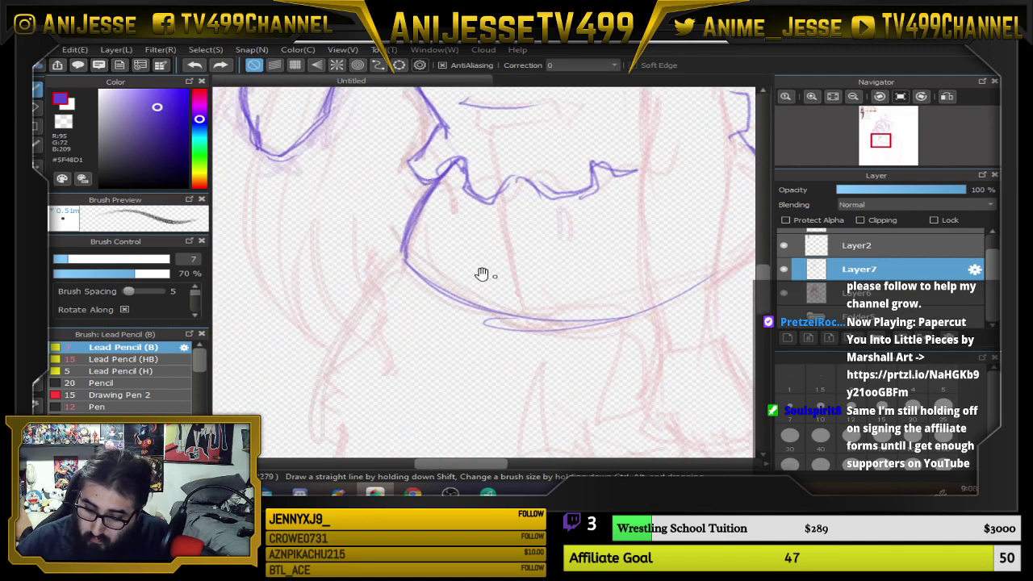
{"action": "scroll", "coordinate": [458, 231], "scroll_direction": "down", "scroll_amount": 2}
{"action": "scroll", "coordinate": [552, 215], "scroll_direction": "up", "scroll_amount": 3}
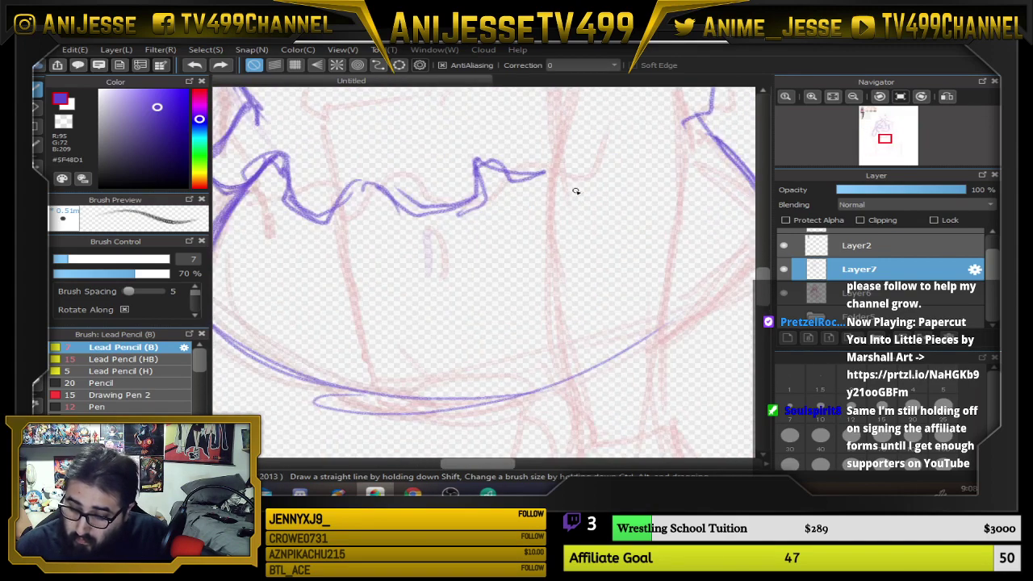
{"action": "mouse_move", "coordinate": [447, 223]}
{"action": "left_mouse_down"}
{"action": "mouse_move", "coordinate": [445, 245]}
{"action": "mouse_move", "coordinate": [449, 229]}
{"action": "left_mouse_up"}
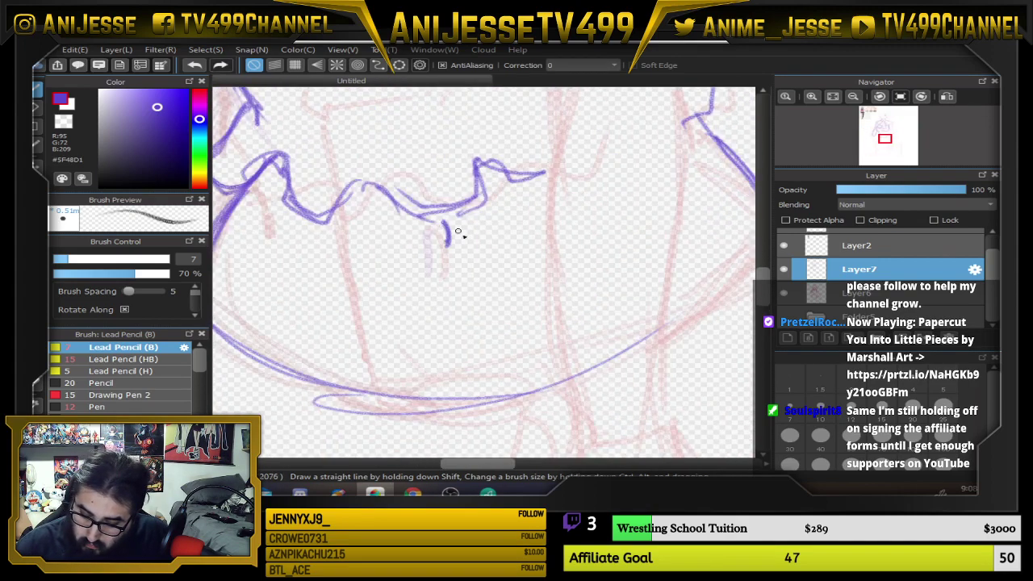
Check the reference skirt, extend the hip contour below the waistline and flare the skirt's edge outward on the character's right side
{"action": "scroll", "coordinate": [476, 301], "scroll_direction": "down", "scroll_amount": 5}
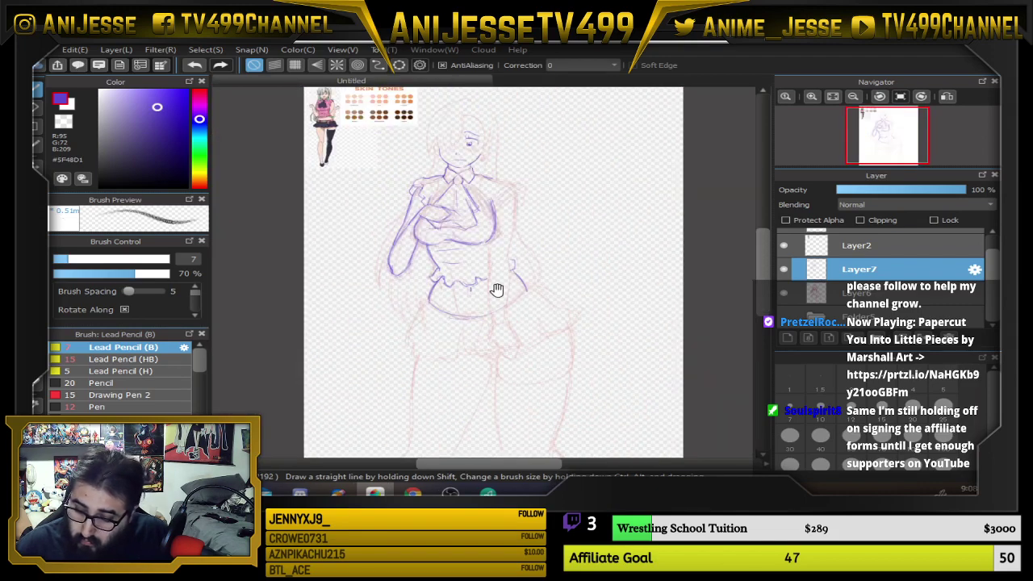
{"action": "scroll", "coordinate": [355, 159], "scroll_direction": "up", "scroll_amount": 4}
{"action": "left_click_drag", "start_coordinate": [381, 230], "coordinate": [524, 319]}
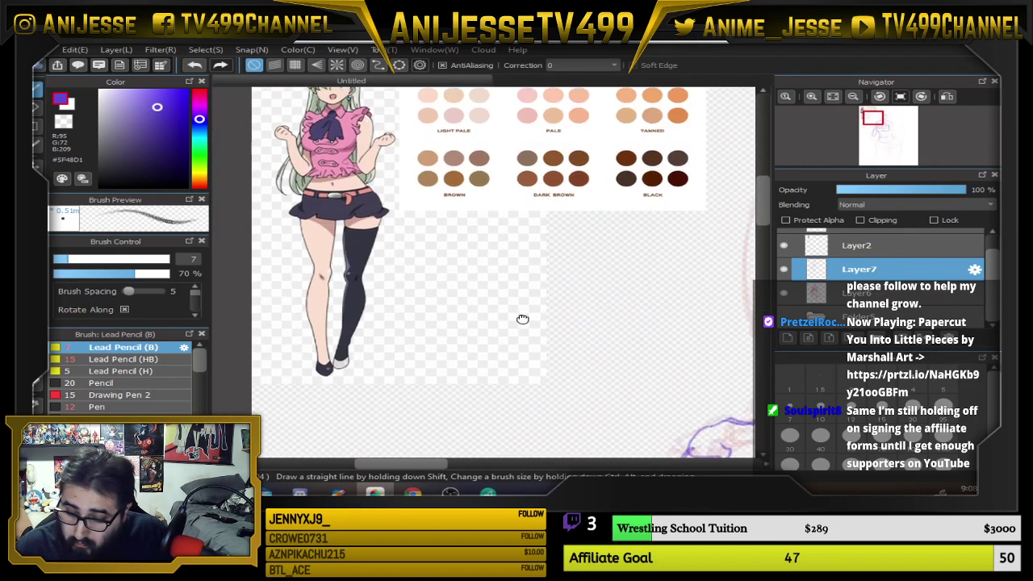
{"action": "scroll", "coordinate": [524, 320], "scroll_direction": "down", "scroll_amount": 3}
{"action": "scroll", "coordinate": [517, 307], "scroll_direction": "up", "scroll_amount": 5}
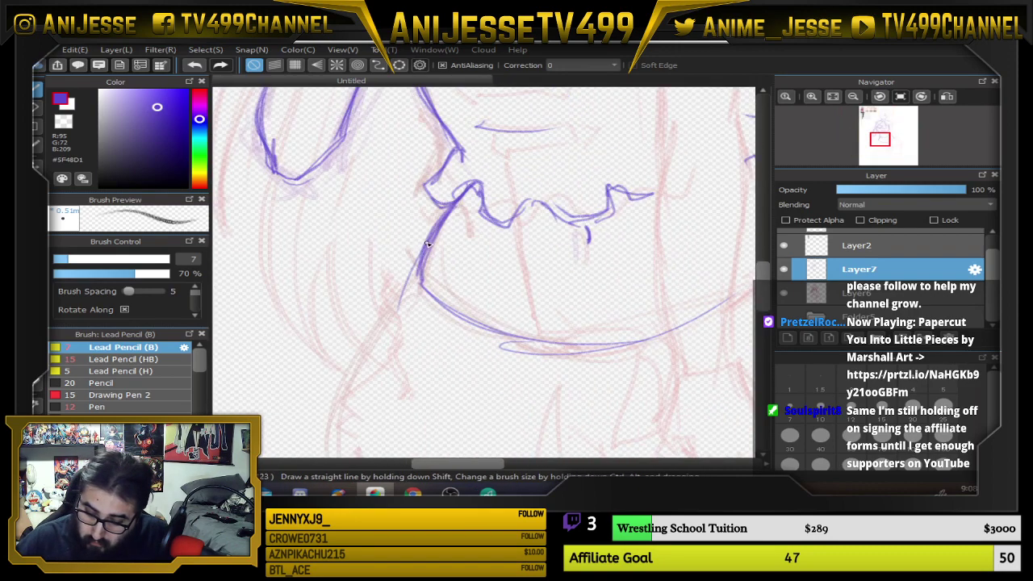
{"action": "left_click_drag", "start_coordinate": [429, 244], "coordinate": [397, 393]}
{"action": "left_click_drag", "start_coordinate": [485, 342], "coordinate": [519, 234]}
{"action": "left_click_drag", "start_coordinate": [424, 242], "coordinate": [367, 318]}
Sketch the belt's lower curve beneath the waistline and restate the skirt's outer side contour on the character's right
{"action": "mouse_move", "coordinate": [426, 265]}
{"action": "left_mouse_down"}
{"action": "mouse_move", "coordinate": [432, 188]}
{"action": "mouse_move", "coordinate": [534, 252]}
{"action": "left_mouse_up"}
{"action": "left_click_drag", "start_coordinate": [715, 221], "coordinate": [603, 281]}
{"action": "left_click_drag", "start_coordinate": [495, 311], "coordinate": [542, 295]}
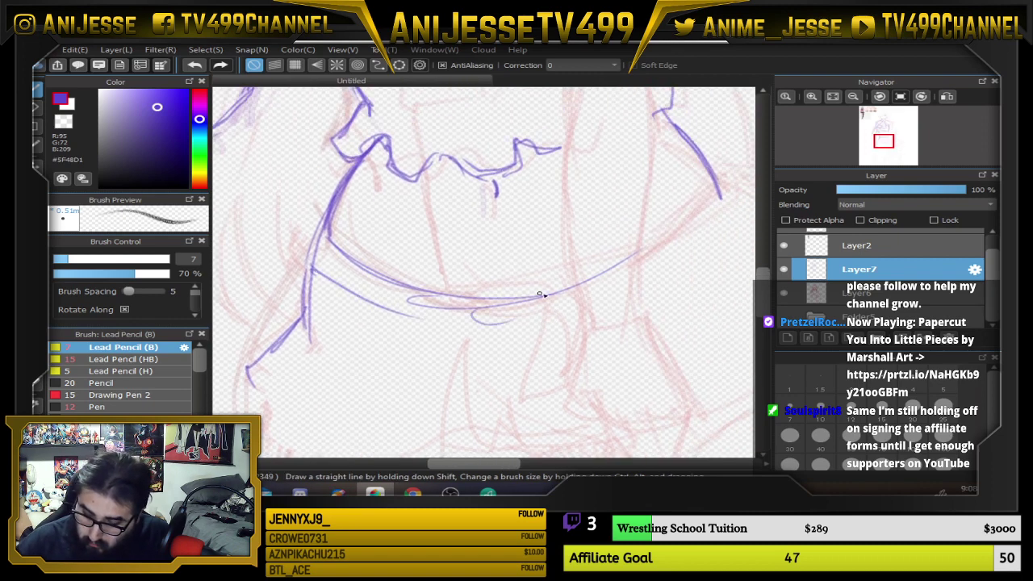
{"action": "mouse_move", "coordinate": [336, 288]}
{"action": "left_mouse_down"}
{"action": "mouse_move", "coordinate": [335, 204]}
{"action": "mouse_move", "coordinate": [309, 270]}
{"action": "mouse_move", "coordinate": [327, 217]}
{"action": "mouse_move", "coordinate": [307, 247]}
{"action": "mouse_move", "coordinate": [356, 298]}
{"action": "left_mouse_up"}
{"action": "mouse_move", "coordinate": [309, 263]}
{"action": "left_mouse_down"}
{"action": "mouse_move", "coordinate": [302, 321]}
{"action": "mouse_move", "coordinate": [244, 362]}
{"action": "mouse_move", "coordinate": [256, 407]}
{"action": "mouse_move", "coordinate": [275, 412]}
{"action": "left_mouse_up"}
{"action": "scroll", "coordinate": [427, 307], "scroll_direction": "down", "scroll_amount": 2}
{"action": "mouse_move", "coordinate": [490, 292]}
{"action": "left_mouse_down"}
{"action": "mouse_move", "coordinate": [507, 334]}
{"action": "mouse_move", "coordinate": [514, 323]}
{"action": "mouse_move", "coordinate": [513, 289]}
{"action": "mouse_move", "coordinate": [473, 337]}
{"action": "mouse_move", "coordinate": [479, 331]}
{"action": "left_mouse_up"}
Extend the left shoulder line outward and down to the top of the sleeve
{"action": "scroll", "coordinate": [514, 324], "scroll_direction": "down", "scroll_amount": 2}
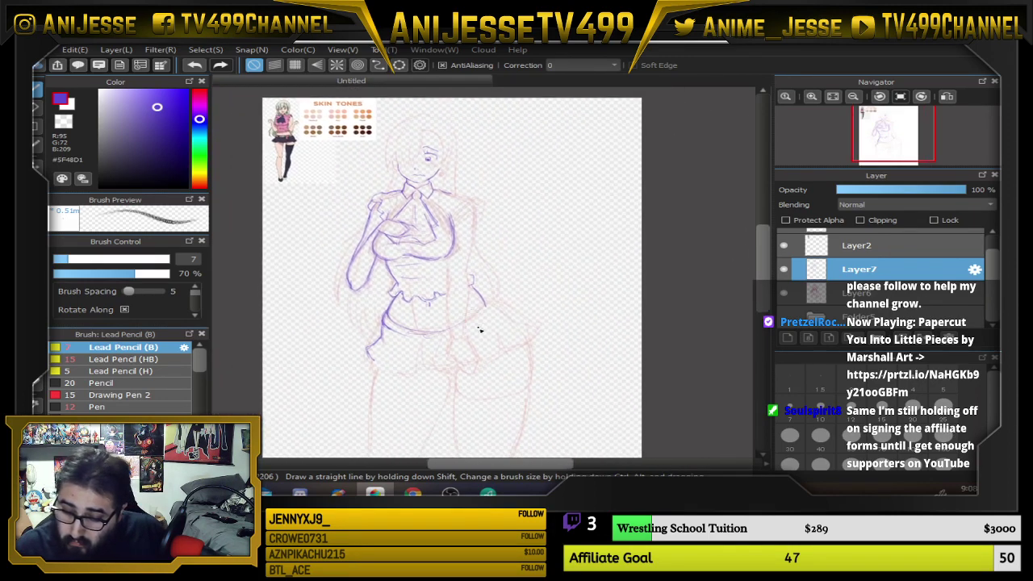
{"action": "scroll", "coordinate": [466, 335], "scroll_direction": "down", "scroll_amount": 2}
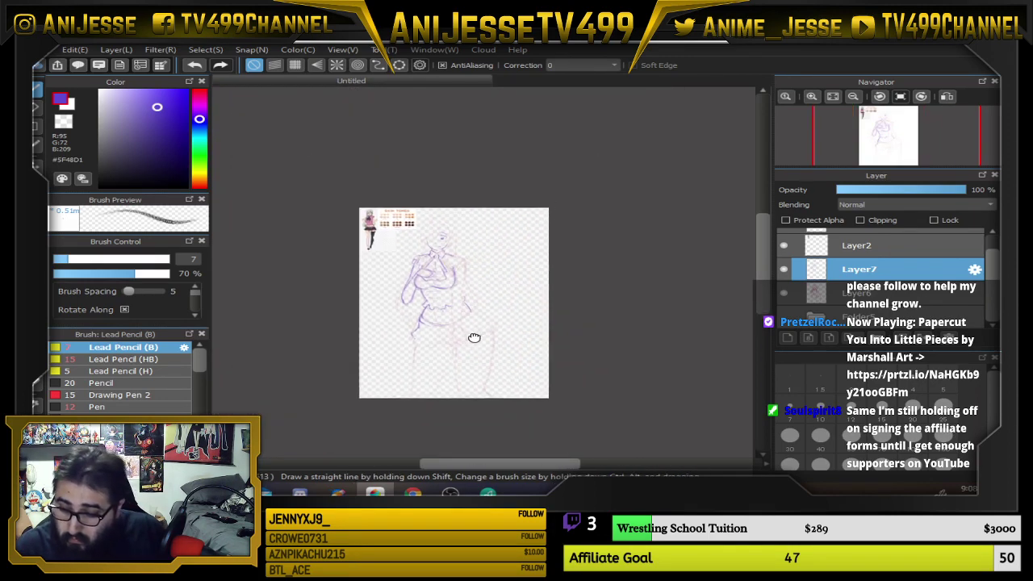
{"action": "scroll", "coordinate": [473, 339], "scroll_direction": "up", "scroll_amount": 4}
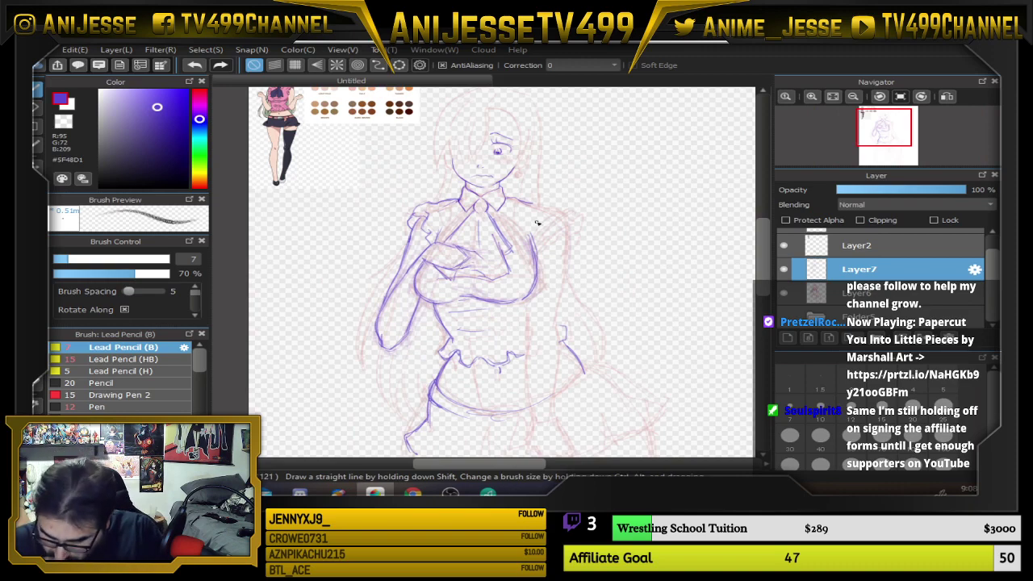
{"action": "scroll", "coordinate": [537, 222], "scroll_direction": "up", "scroll_amount": 4}
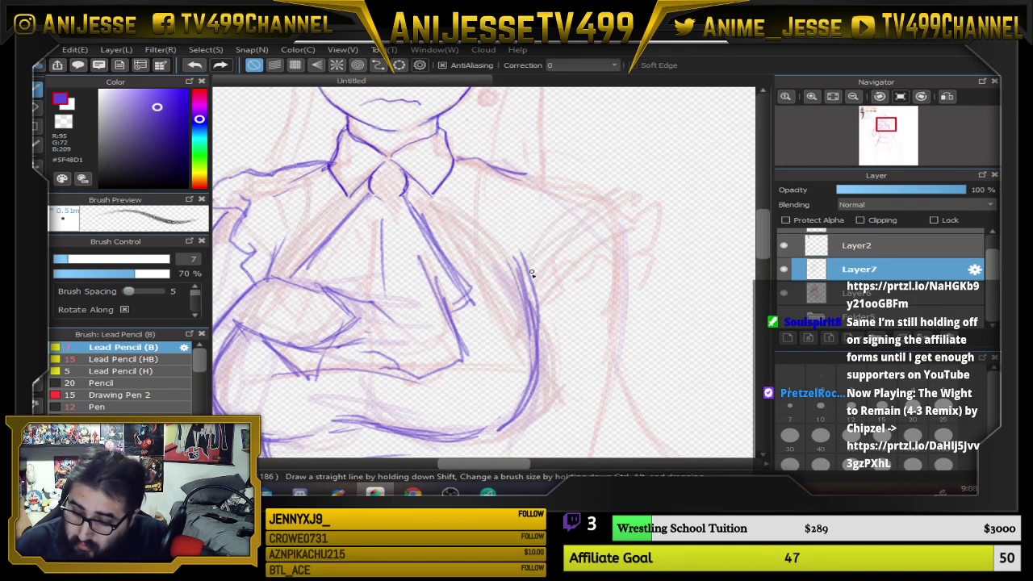
{"action": "left_click_drag", "start_coordinate": [513, 168], "coordinate": [580, 204]}
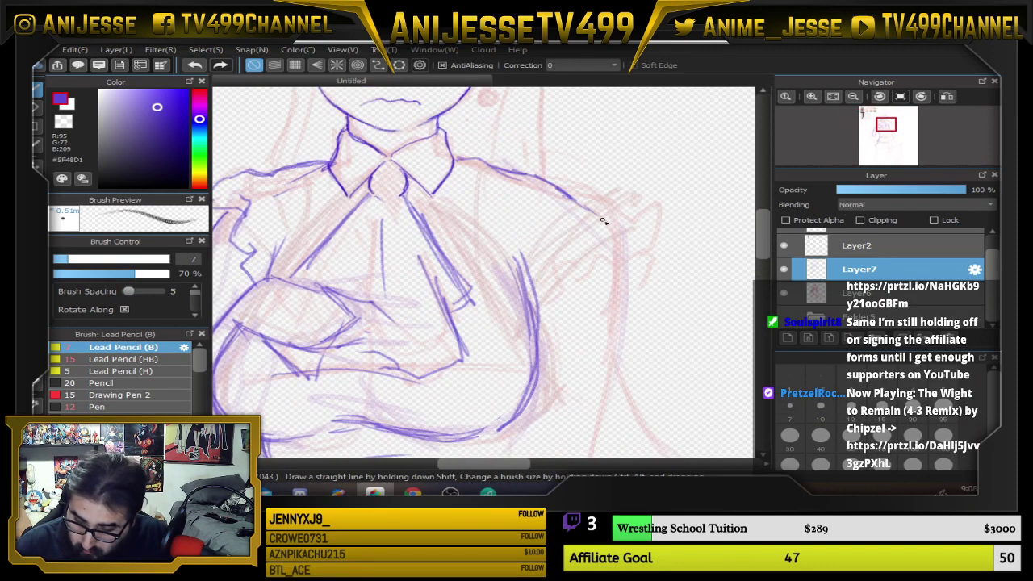
Draw the left underarm crease, the sleeve opening and its ruffled edge, and restate the shoulder line above
{"action": "mouse_move", "coordinate": [515, 252]}
{"action": "left_mouse_down"}
{"action": "mouse_move", "coordinate": [536, 320]}
{"action": "mouse_move", "coordinate": [600, 254]}
{"action": "left_mouse_up"}
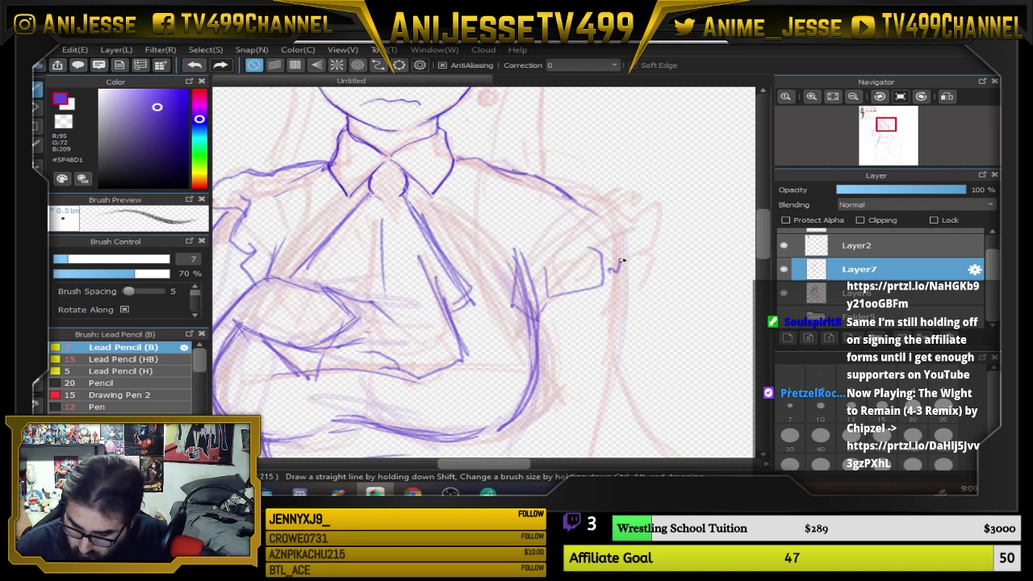
{"action": "left_click_drag", "start_coordinate": [659, 239], "coordinate": [528, 173]}
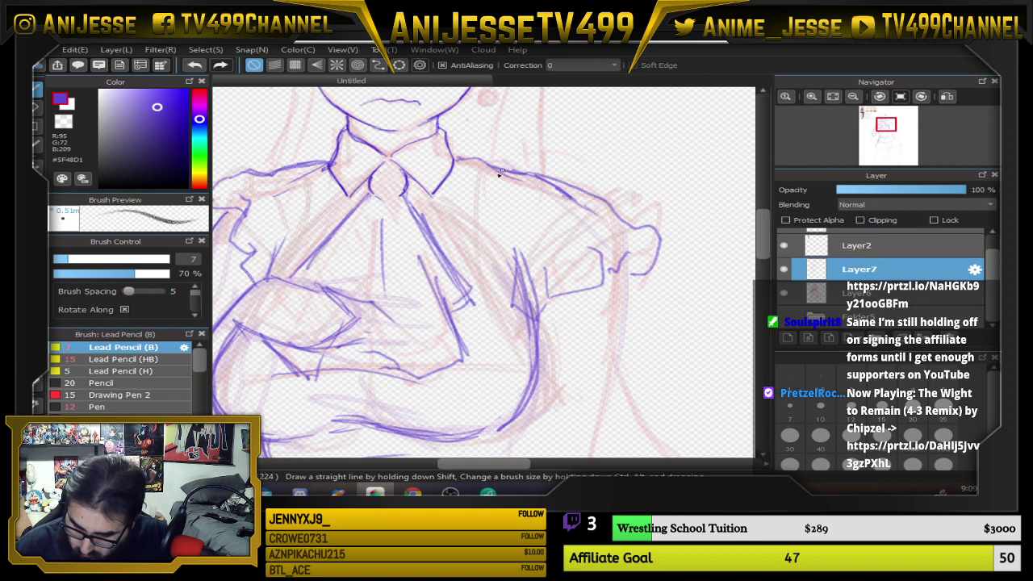
{"action": "scroll", "coordinate": [524, 175], "scroll_direction": "down", "scroll_amount": 2}
{"action": "left_click_drag", "start_coordinate": [564, 252], "coordinate": [579, 325]}
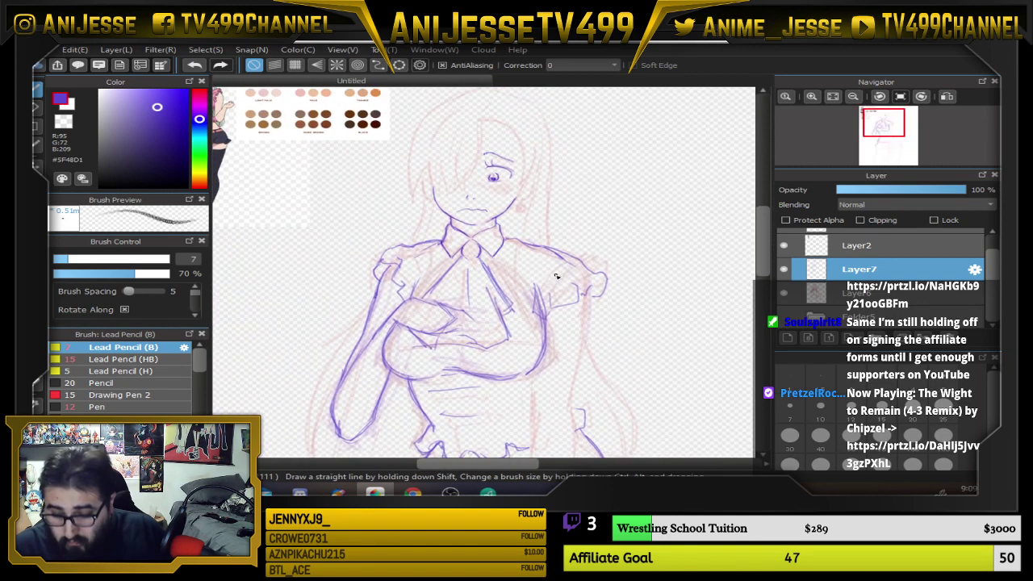
Select the character's left sleeve with its outer shoulder line on Layer7 and move it slightly down
{"action": "key", "text": "m"}
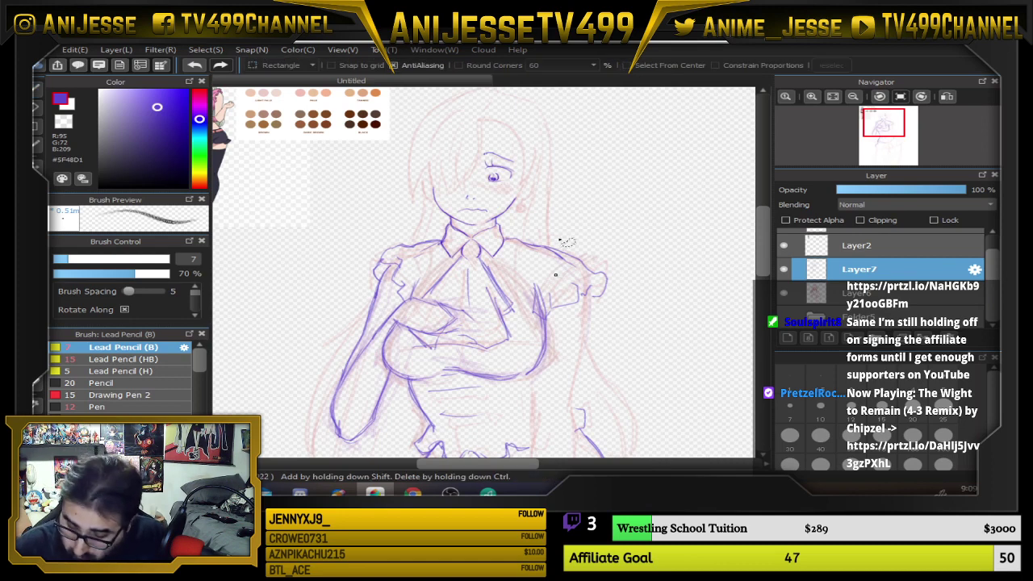
{"action": "mouse_move", "coordinate": [560, 240]}
{"action": "left_mouse_down"}
{"action": "mouse_move", "coordinate": [614, 320]}
{"action": "mouse_move", "coordinate": [538, 227]}
{"action": "left_mouse_up"}
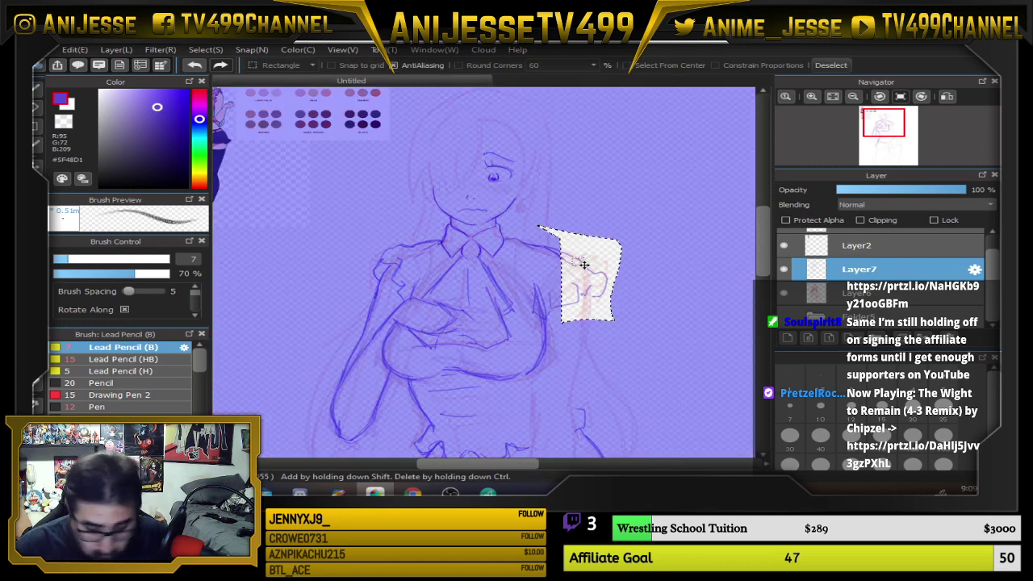
{"action": "key", "text": "v"}
{"action": "left_click_drag", "start_coordinate": [596, 287], "coordinate": [597, 295]}
{"action": "key", "text": "ctrl+d"}
{"action": "scroll", "coordinate": [593, 293], "scroll_direction": "down", "scroll_amount": 1}
{"action": "left_click_drag", "start_coordinate": [547, 360], "coordinate": [519, 275]}
{"action": "scroll", "coordinate": [553, 241], "scroll_direction": "up", "scroll_amount": 2}
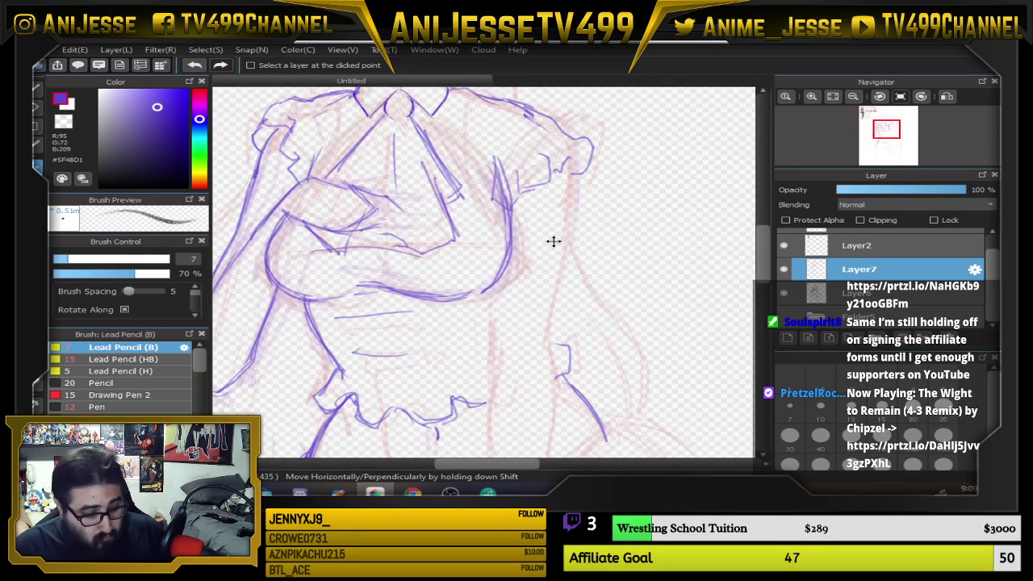
{"action": "key", "text": "b"}
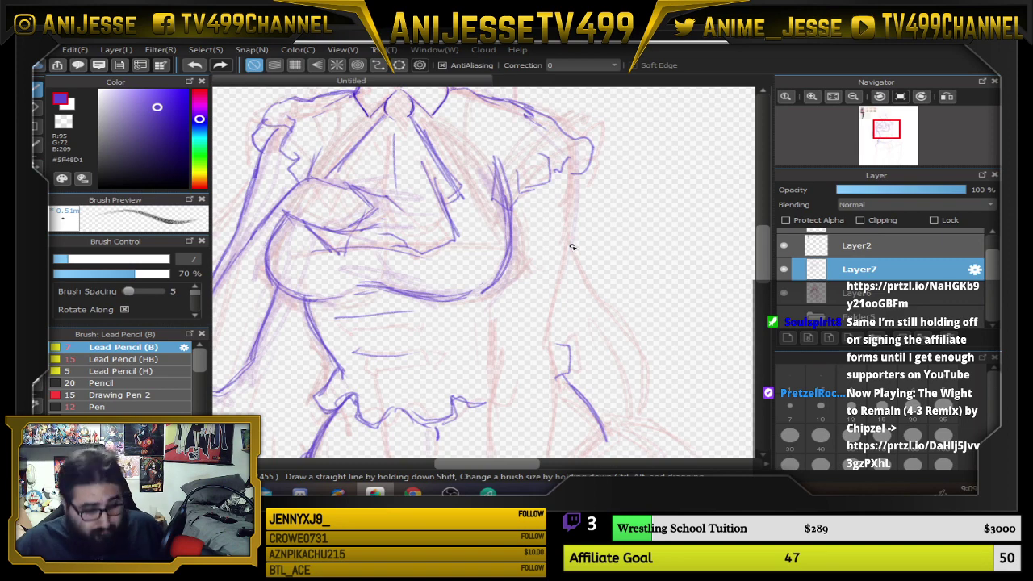
Save the artwork on the computer in the Desktop's Commissions folder as 7DS Liz in MediBang Paint Pro format
{"action": "key", "text": "ctrl+s"}
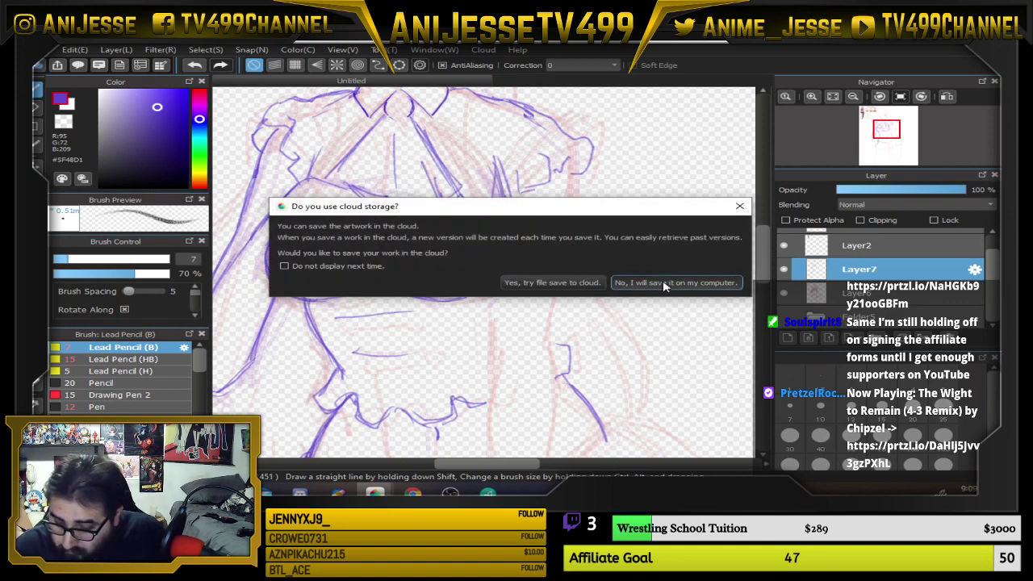
{"action": "left_click", "coordinate": [660, 294]}
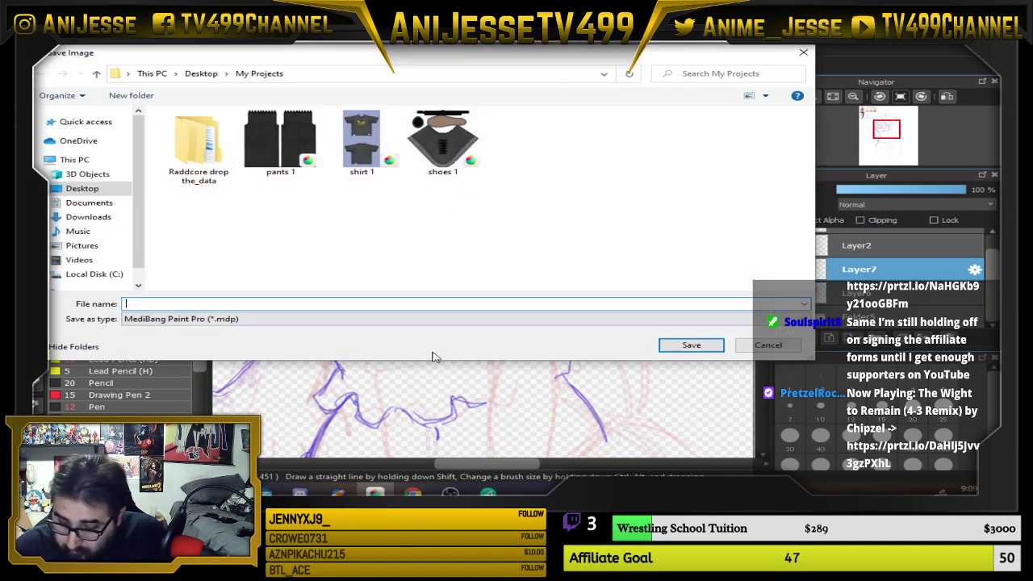
{"action": "left_click", "coordinate": [84, 189]}
{"action": "left_click", "coordinate": [238, 146]}
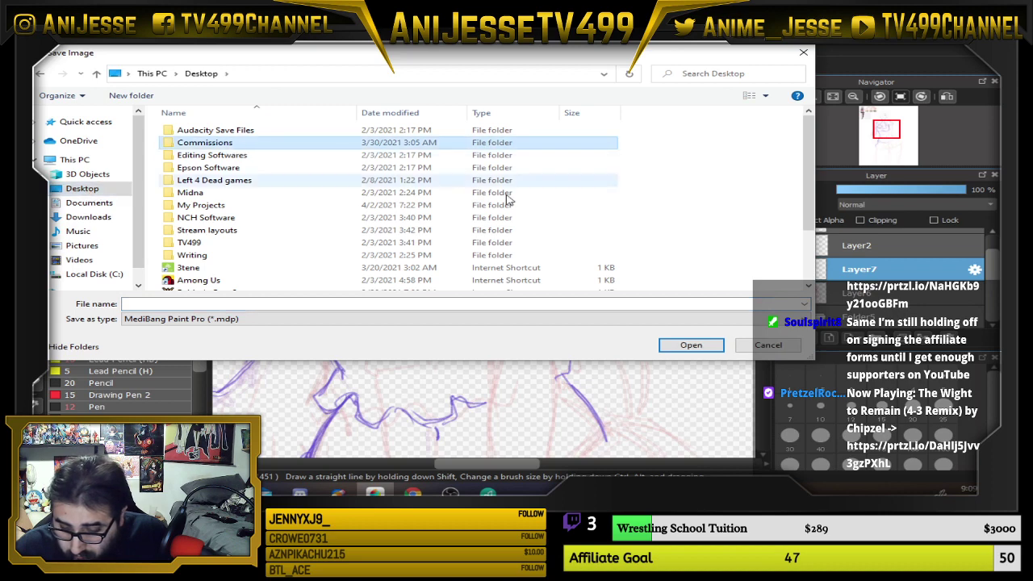
{"action": "left_click", "coordinate": [691, 345]}
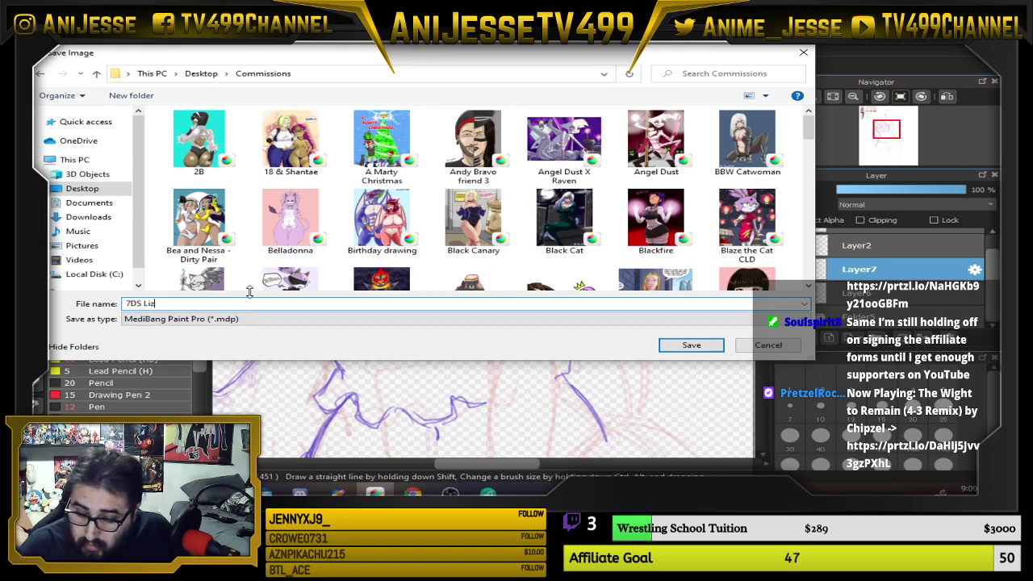
{"action": "left_click", "coordinate": [692, 345]}
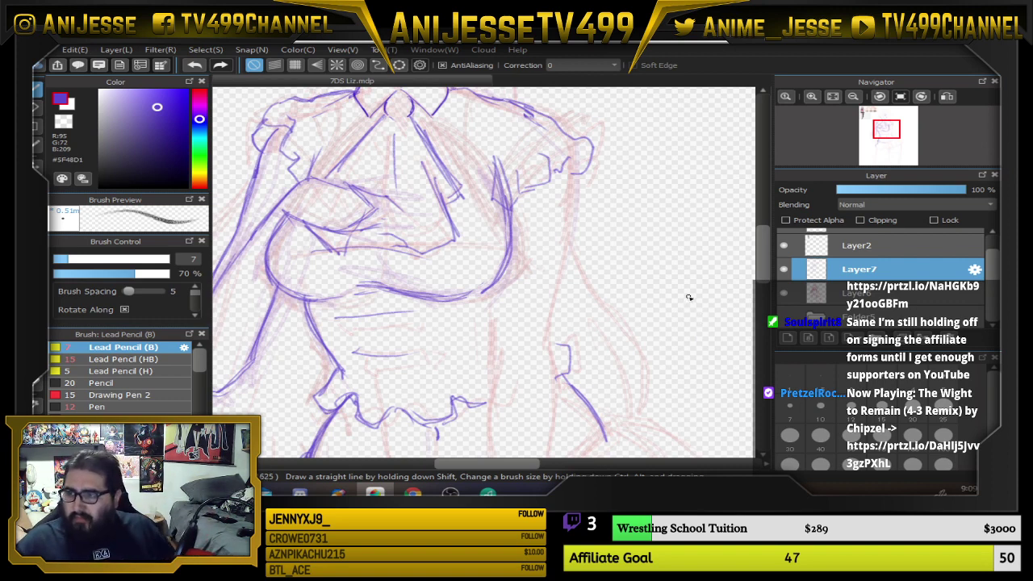
Examine the whole figure's pose and proportions from head to legs
{"action": "scroll", "coordinate": [633, 289], "scroll_direction": "down", "scroll_amount": 5}
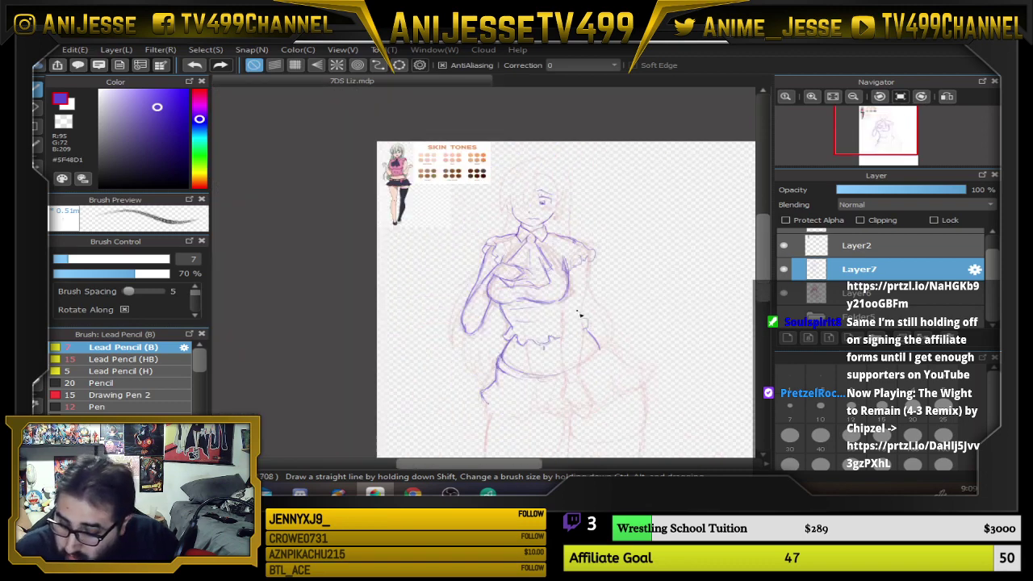
{"action": "left_click_drag", "start_coordinate": [576, 314], "coordinate": [482, 253]}
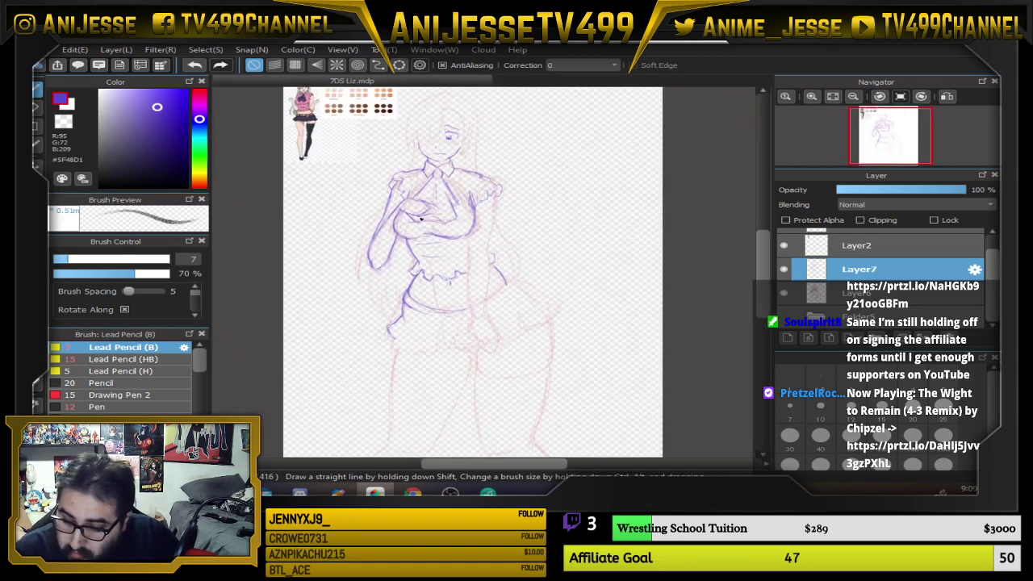
{"action": "scroll", "coordinate": [421, 219], "scroll_direction": "up", "scroll_amount": 3}
{"action": "scroll", "coordinate": [420, 219], "scroll_direction": "down", "scroll_amount": 1}
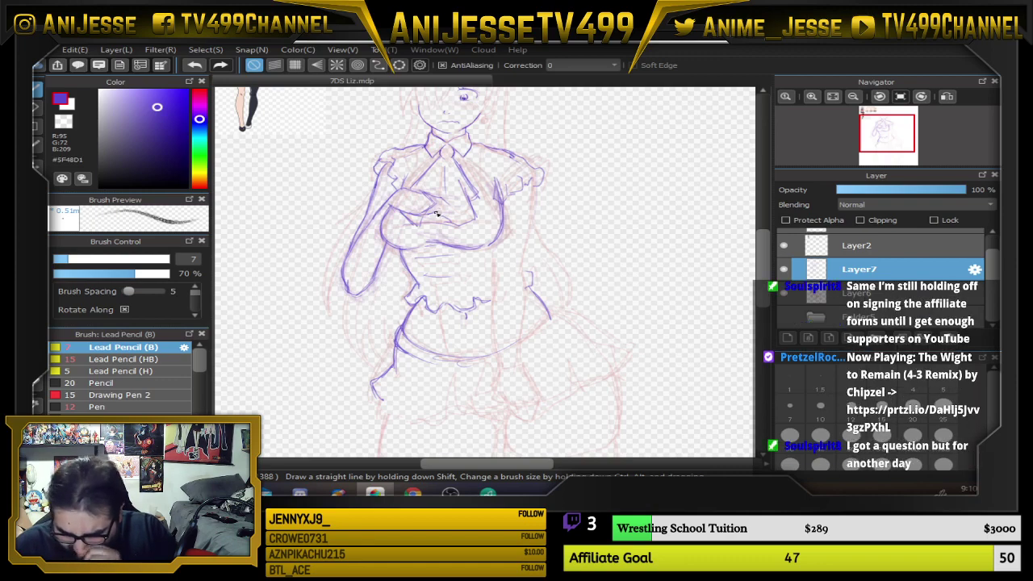
{"action": "scroll", "coordinate": [436, 216], "scroll_direction": "down", "scroll_amount": 3}
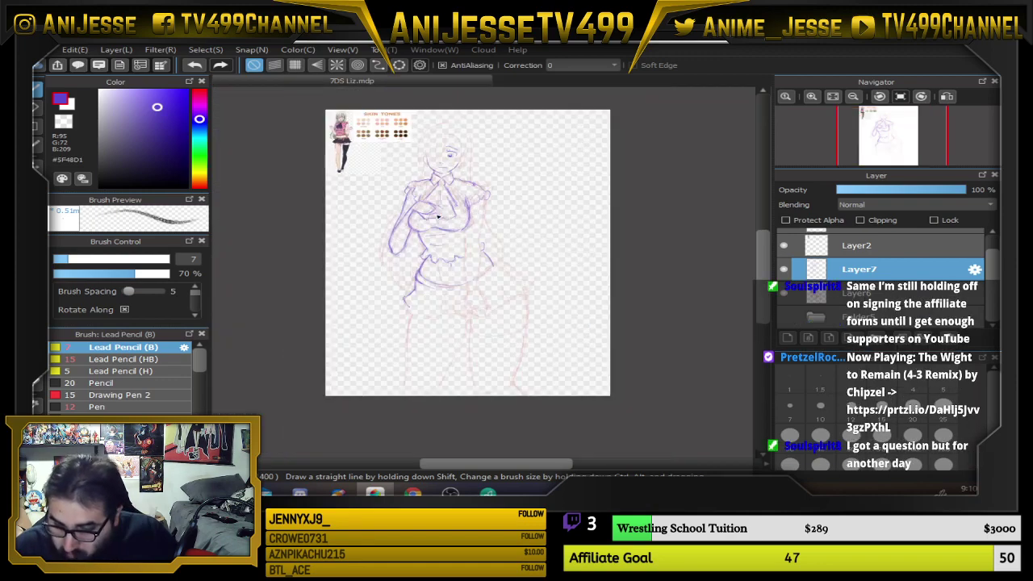
{"action": "scroll", "coordinate": [444, 210], "scroll_direction": "up", "scroll_amount": 3}
{"action": "left_click_drag", "start_coordinate": [449, 196], "coordinate": [447, 240]}
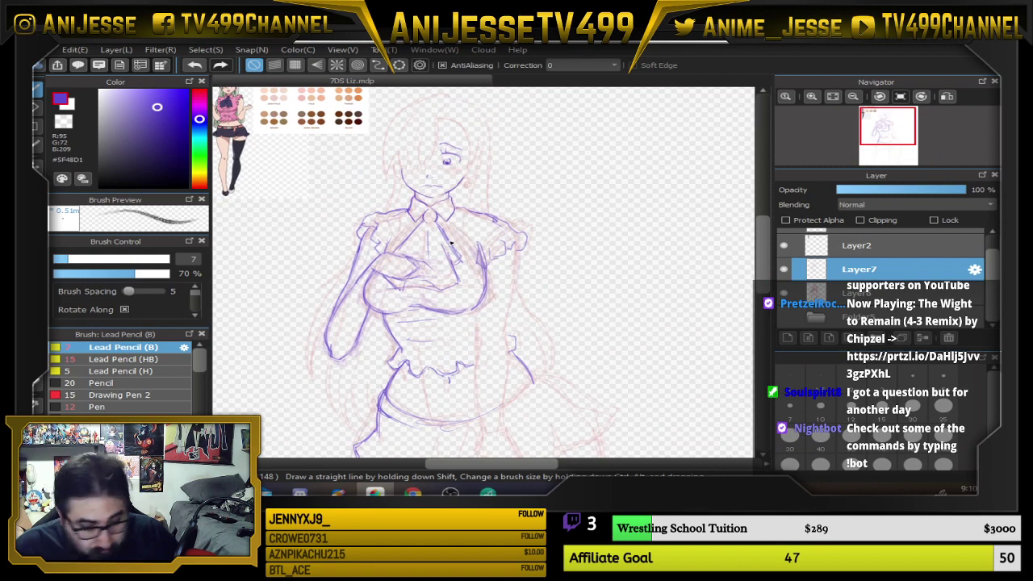
Lasso the head, arms and chest on Layer7, rotate them slightly counterclockwise, reposition them over the waist and deselect
{"action": "key", "text": "m"}
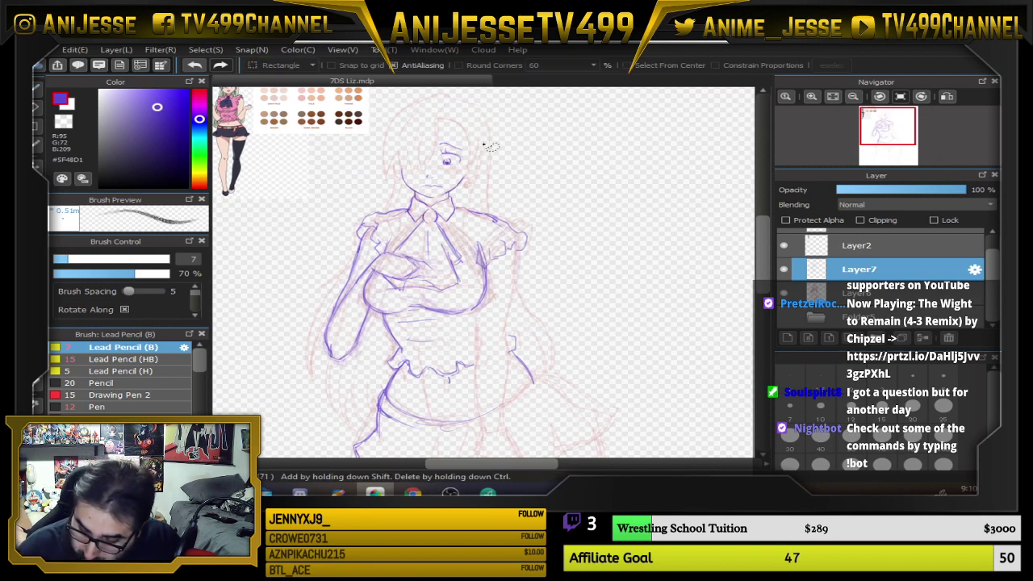
{"action": "mouse_move", "coordinate": [483, 127]}
{"action": "left_mouse_down"}
{"action": "mouse_move", "coordinate": [478, 187]}
{"action": "mouse_move", "coordinate": [533, 214]}
{"action": "mouse_move", "coordinate": [541, 244]}
{"action": "mouse_move", "coordinate": [468, 333]}
{"action": "mouse_move", "coordinate": [395, 316]}
{"action": "mouse_move", "coordinate": [319, 381]}
{"action": "mouse_move", "coordinate": [307, 251]}
{"action": "mouse_move", "coordinate": [365, 177]}
{"action": "mouse_move", "coordinate": [416, 139]}
{"action": "mouse_move", "coordinate": [450, 124]}
{"action": "mouse_move", "coordinate": [492, 133]}
{"action": "left_mouse_up"}
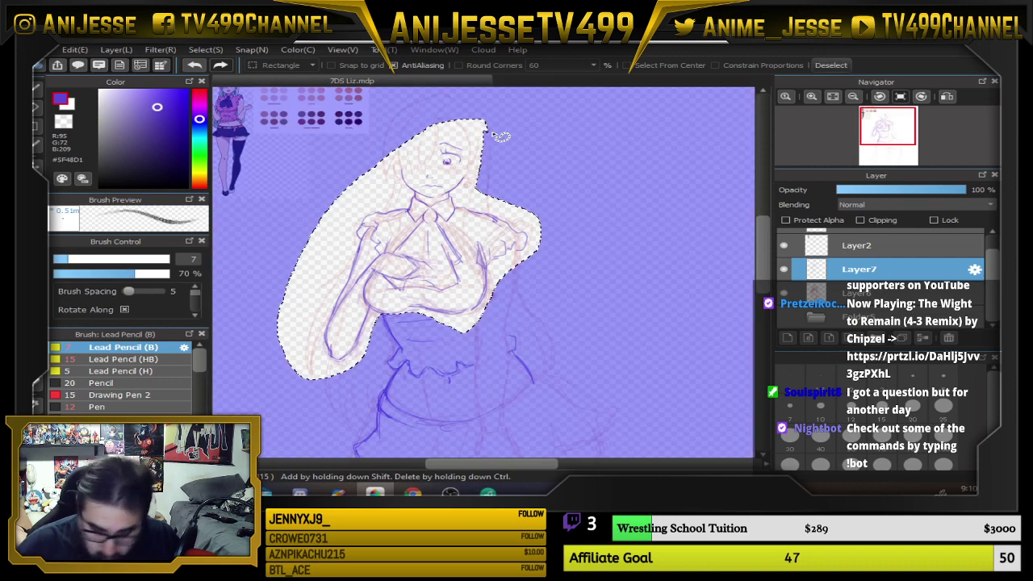
{"action": "key", "text": "ctrl+t"}
{"action": "left_click_drag", "start_coordinate": [576, 355], "coordinate": [600, 345]}
{"action": "left_click_drag", "start_coordinate": [538, 233], "coordinate": [531, 241]}
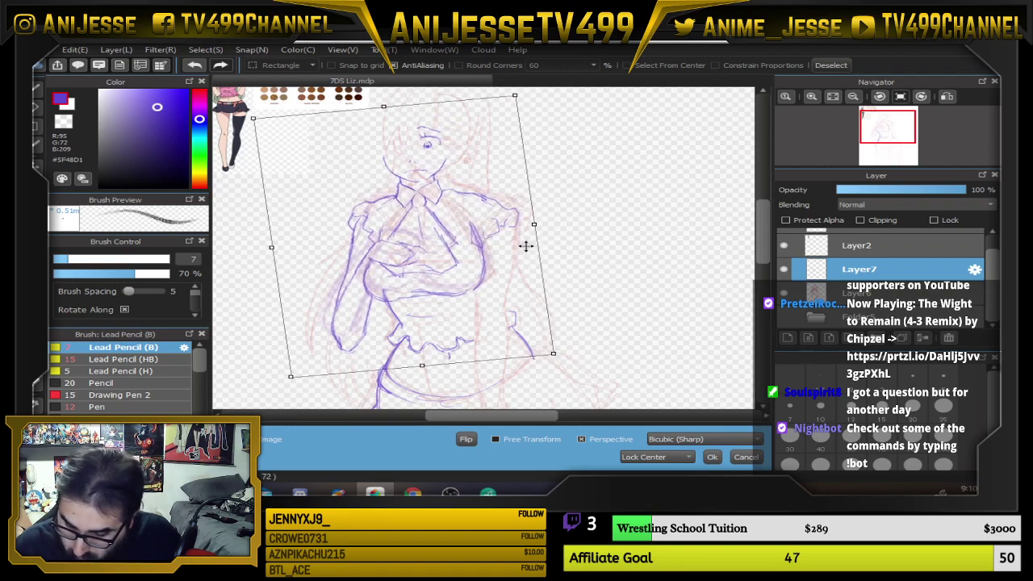
{"action": "scroll", "coordinate": [528, 242], "scroll_direction": "down", "scroll_amount": 2}
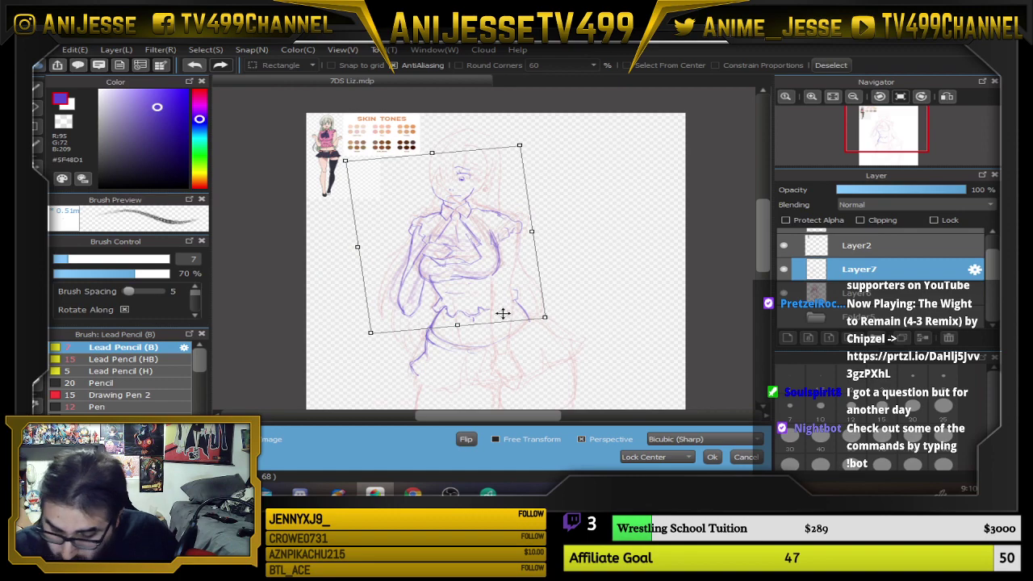
{"action": "key", "text": "Return"}
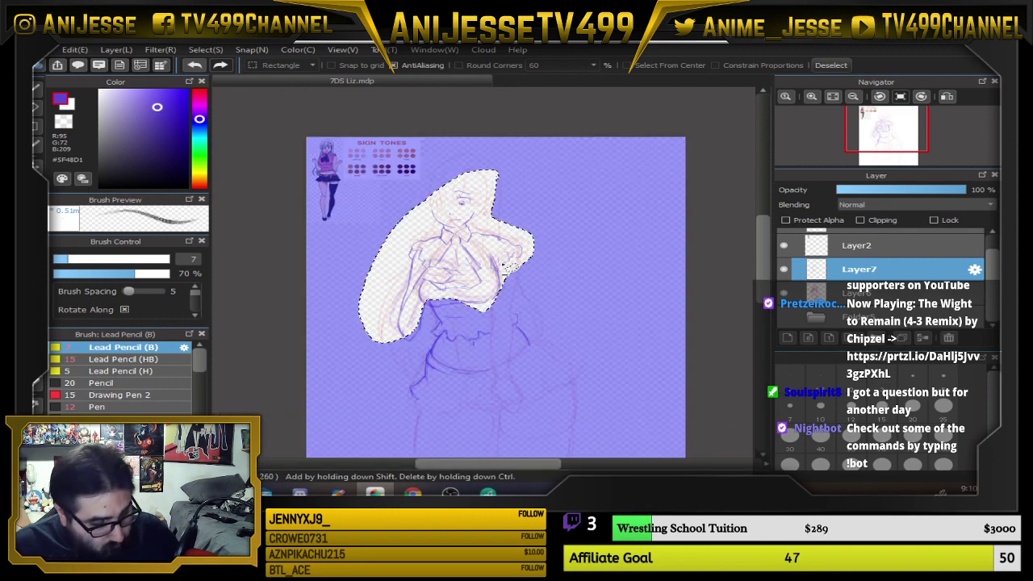
{"action": "key", "text": "ctrl+d"}
{"action": "scroll", "coordinate": [500, 278], "scroll_direction": "up", "scroll_amount": 3}
{"action": "scroll", "coordinate": [492, 286], "scroll_direction": "down", "scroll_amount": 2}
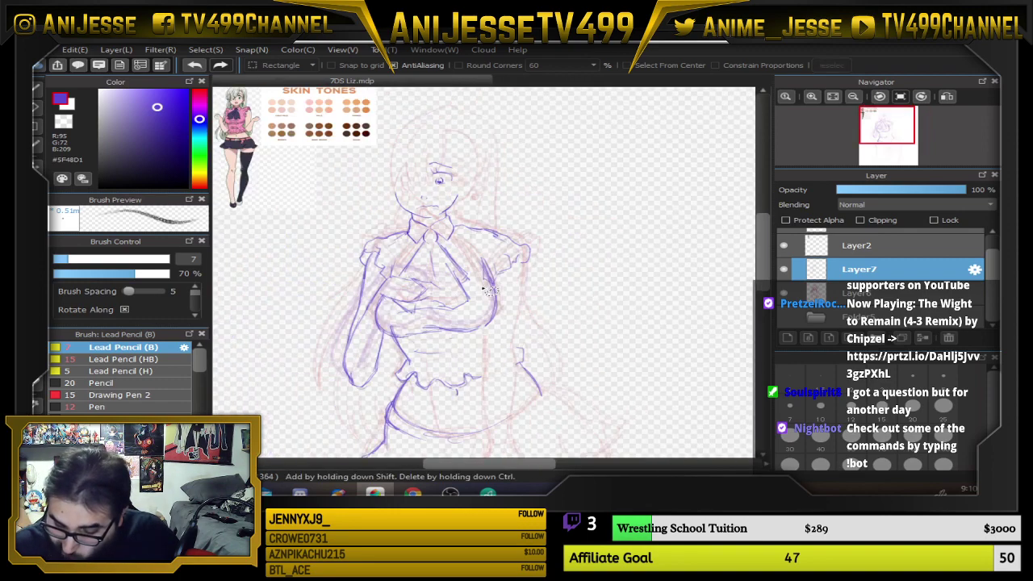
Check the shoulders and sleeves on the reference character and erase both outer shoulder lines and ruffled sleeves on Layer7
{"action": "left_click_drag", "start_coordinate": [504, 336], "coordinate": [505, 253]}
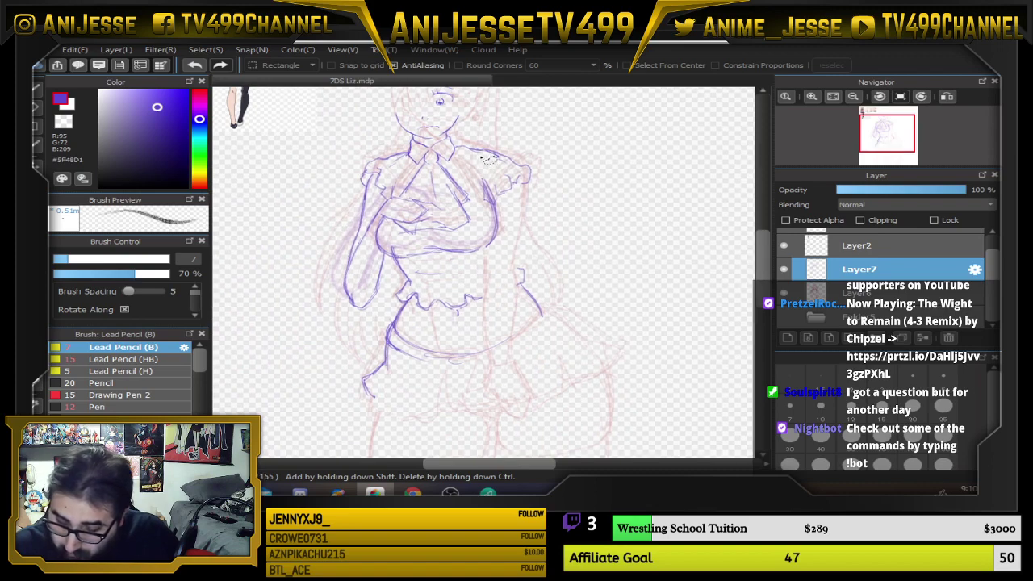
{"action": "scroll", "coordinate": [490, 157], "scroll_direction": "up", "scroll_amount": 1}
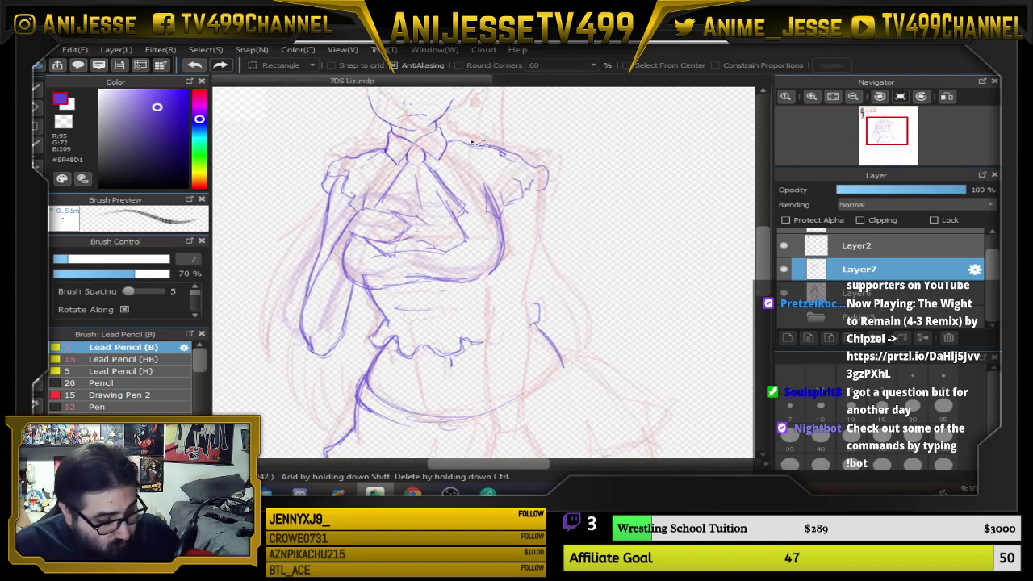
{"action": "scroll", "coordinate": [302, 154], "scroll_direction": "down", "scroll_amount": 2}
{"action": "left_click_drag", "start_coordinate": [286, 139], "coordinate": [472, 362]}
{"action": "scroll", "coordinate": [472, 363], "scroll_direction": "up", "scroll_amount": 4}
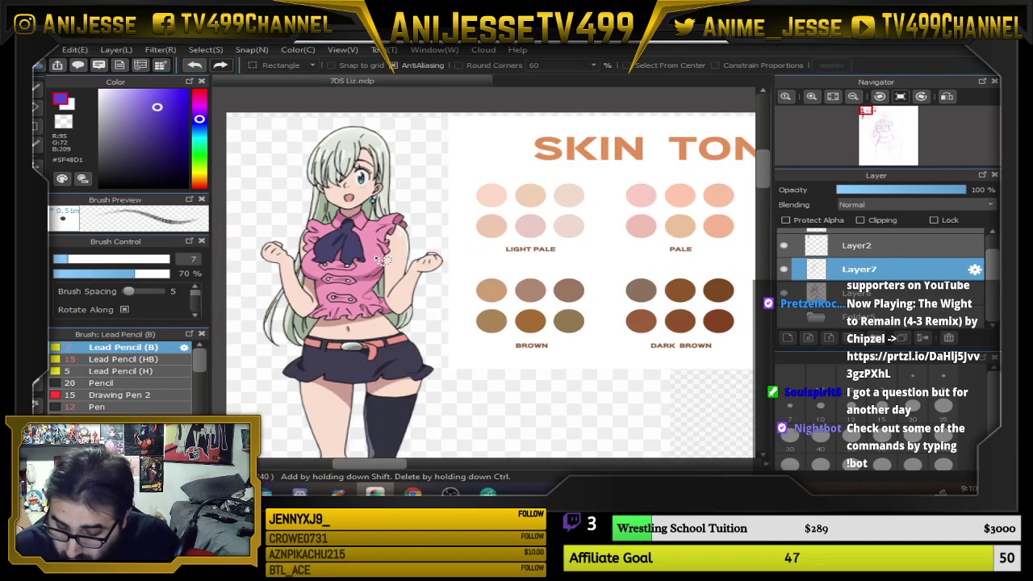
{"action": "scroll", "coordinate": [384, 260], "scroll_direction": "down", "scroll_amount": 3}
{"action": "mouse_move", "coordinate": [462, 290]}
{"action": "left_mouse_down"}
{"action": "mouse_move", "coordinate": [248, 180]}
{"action": "mouse_move", "coordinate": [260, 180]}
{"action": "left_mouse_up"}
{"action": "scroll", "coordinate": [367, 318], "scroll_direction": "up", "scroll_amount": 2}
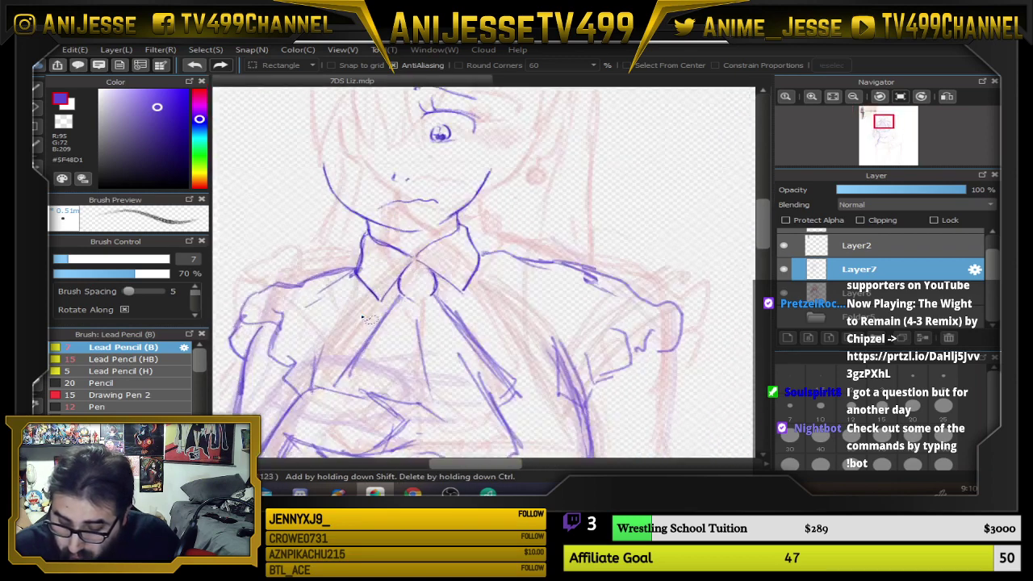
{"action": "key", "text": "e"}
{"action": "mouse_move", "coordinate": [265, 311]}
{"action": "left_mouse_down"}
{"action": "mouse_move", "coordinate": [278, 287]}
{"action": "mouse_move", "coordinate": [292, 368]}
{"action": "mouse_move", "coordinate": [300, 297]}
{"action": "left_mouse_up"}
{"action": "mouse_move", "coordinate": [593, 248]}
{"action": "left_mouse_down"}
{"action": "mouse_move", "coordinate": [617, 354]}
{"action": "mouse_move", "coordinate": [590, 395]}
{"action": "mouse_move", "coordinate": [643, 290]}
{"action": "mouse_move", "coordinate": [585, 292]}
{"action": "mouse_move", "coordinate": [542, 248]}
{"action": "mouse_move", "coordinate": [560, 273]}
{"action": "mouse_move", "coordinate": [597, 287]}
{"action": "left_mouse_up"}
{"action": "key", "text": "b"}
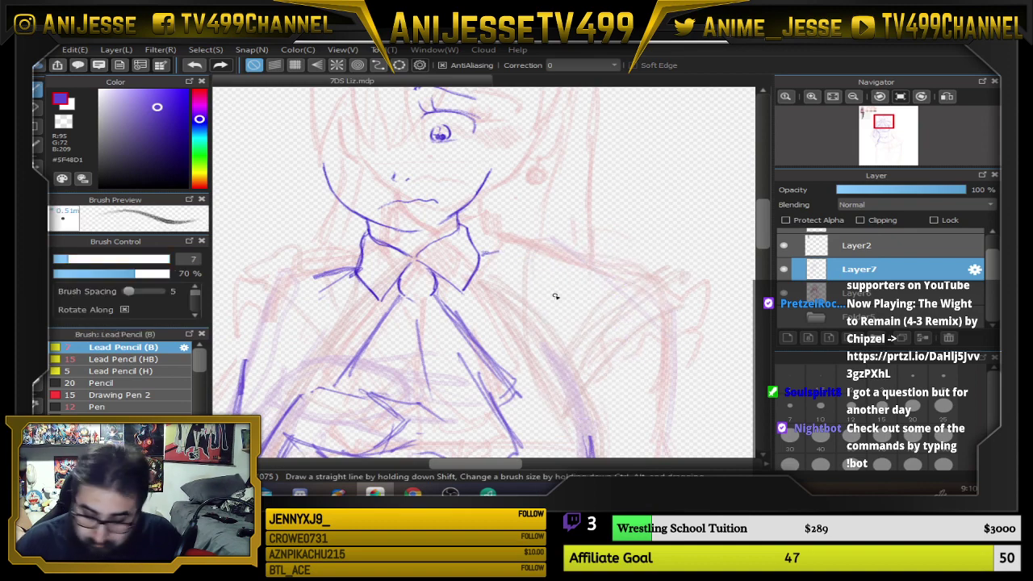
Lasso the rough sketch's upper body on Layer6, rotate it slightly counterclockwise, align it with the violet lines and reselect Layer7
{"action": "scroll", "coordinate": [496, 285], "scroll_direction": "down", "scroll_amount": 5}
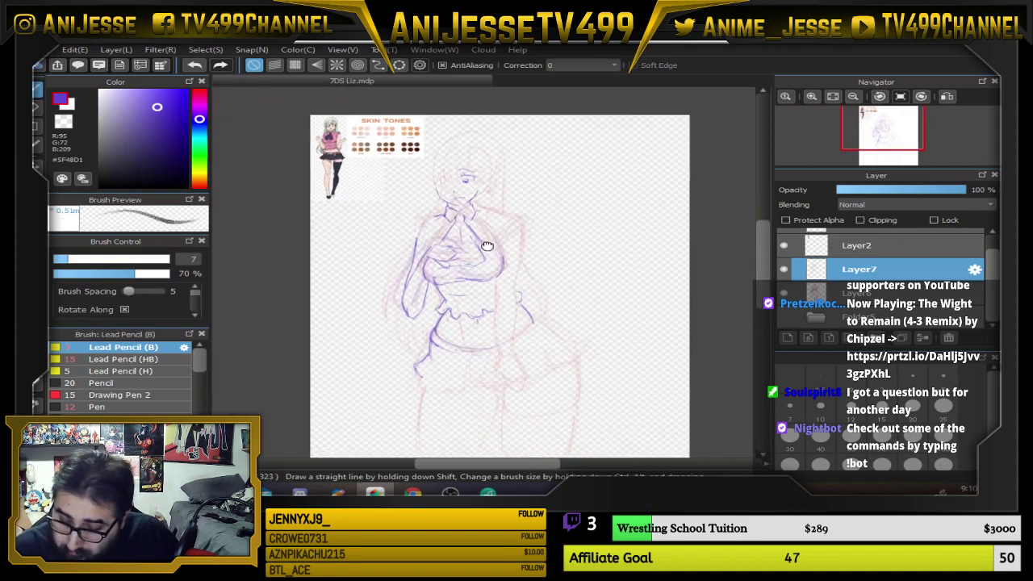
{"action": "left_click_drag", "start_coordinate": [560, 265], "coordinate": [559, 264]}
{"action": "left_click", "coordinate": [860, 295]}
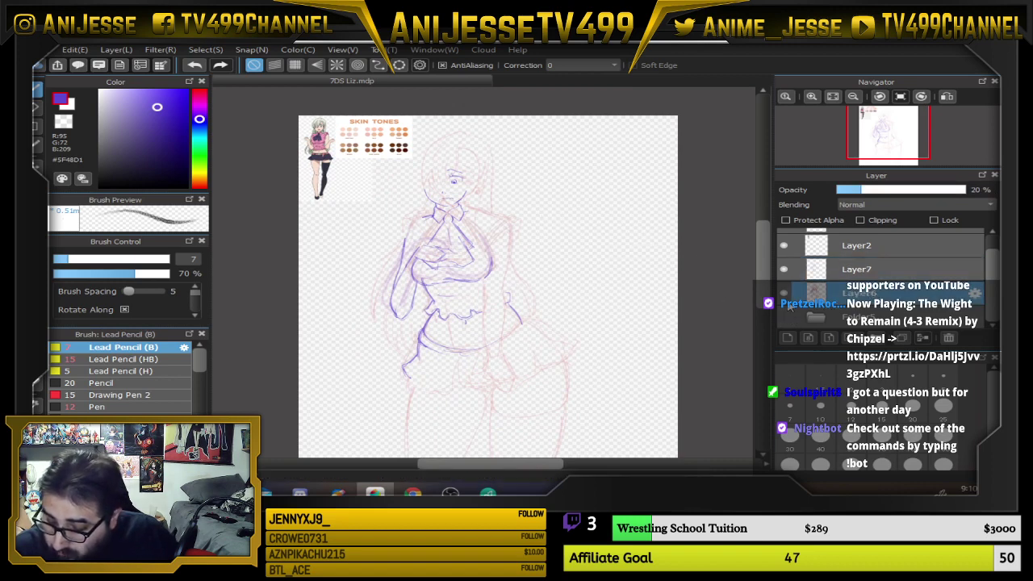
{"action": "left_click", "coordinate": [783, 269]}
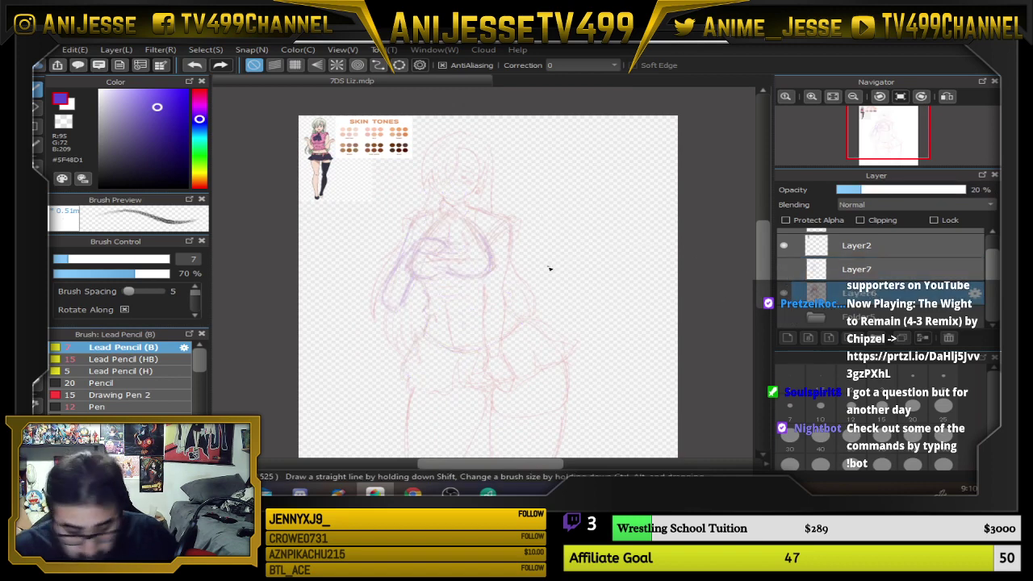
{"action": "key", "text": "l"}
{"action": "mouse_move", "coordinate": [517, 135]}
{"action": "left_mouse_down"}
{"action": "mouse_move", "coordinate": [529, 217]}
{"action": "mouse_move", "coordinate": [504, 263]}
{"action": "mouse_move", "coordinate": [417, 303]}
{"action": "mouse_move", "coordinate": [356, 303]}
{"action": "mouse_move", "coordinate": [390, 196]}
{"action": "mouse_move", "coordinate": [422, 139]}
{"action": "mouse_move", "coordinate": [490, 126]}
{"action": "mouse_move", "coordinate": [516, 136]}
{"action": "left_mouse_up"}
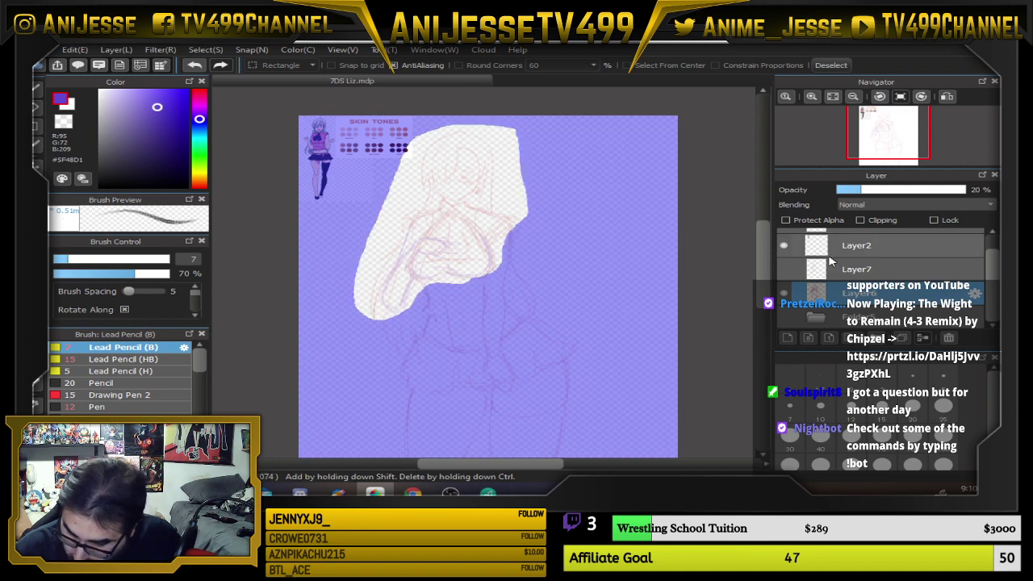
{"action": "left_click", "coordinate": [783, 270]}
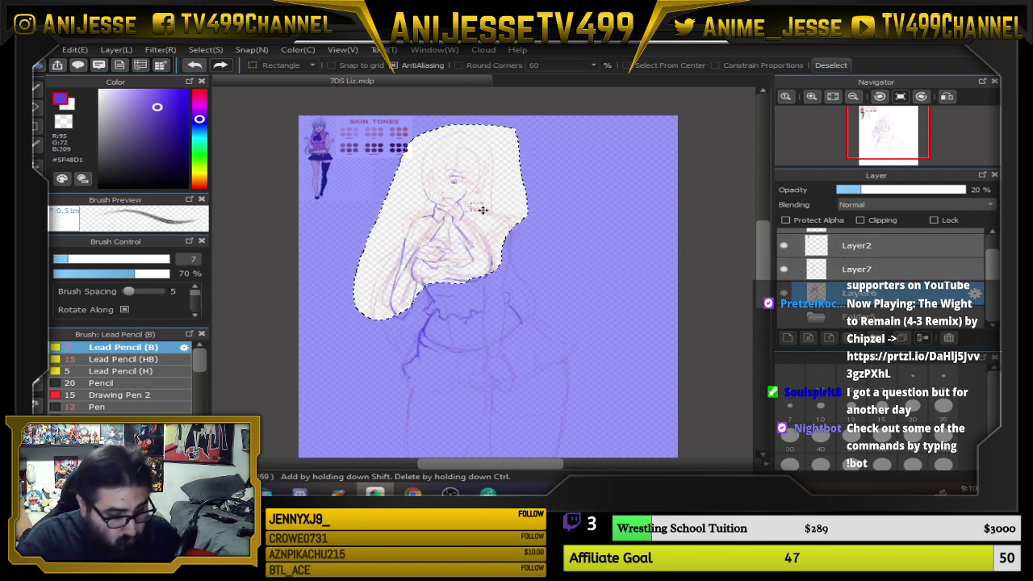
{"action": "key", "text": "ctrl+t"}
{"action": "left_click_drag", "start_coordinate": [549, 320], "coordinate": [555, 311]}
{"action": "left_click_drag", "start_coordinate": [507, 237], "coordinate": [501, 242]}
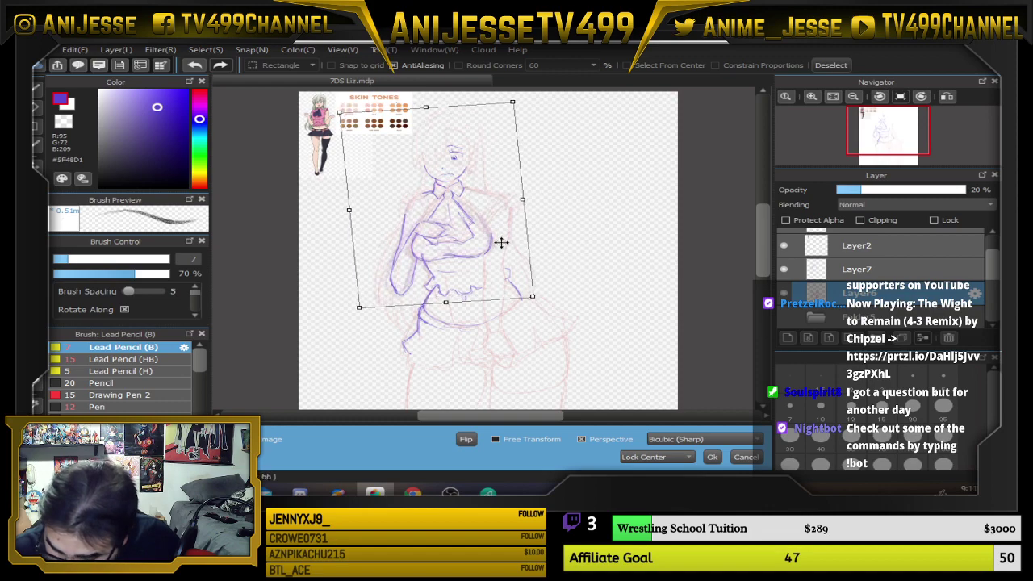
{"action": "scroll", "coordinate": [472, 175], "scroll_direction": "up", "scroll_amount": 3}
{"action": "mouse_move", "coordinate": [549, 277]}
{"action": "left_mouse_down"}
{"action": "mouse_move", "coordinate": [546, 265]}
{"action": "mouse_move", "coordinate": [550, 276]}
{"action": "left_mouse_up"}
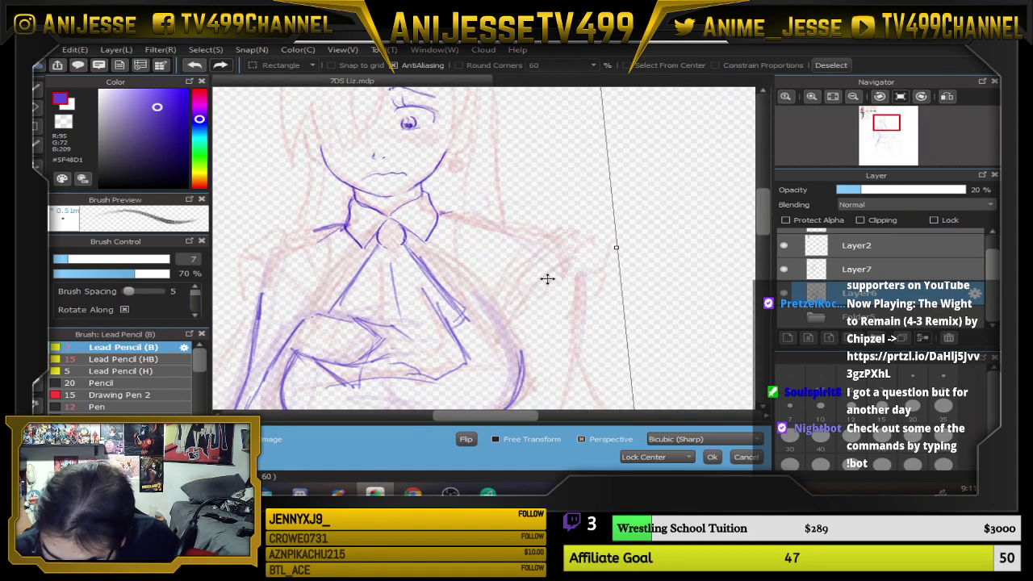
{"action": "scroll", "coordinate": [660, 250], "scroll_direction": "down", "scroll_amount": 3}
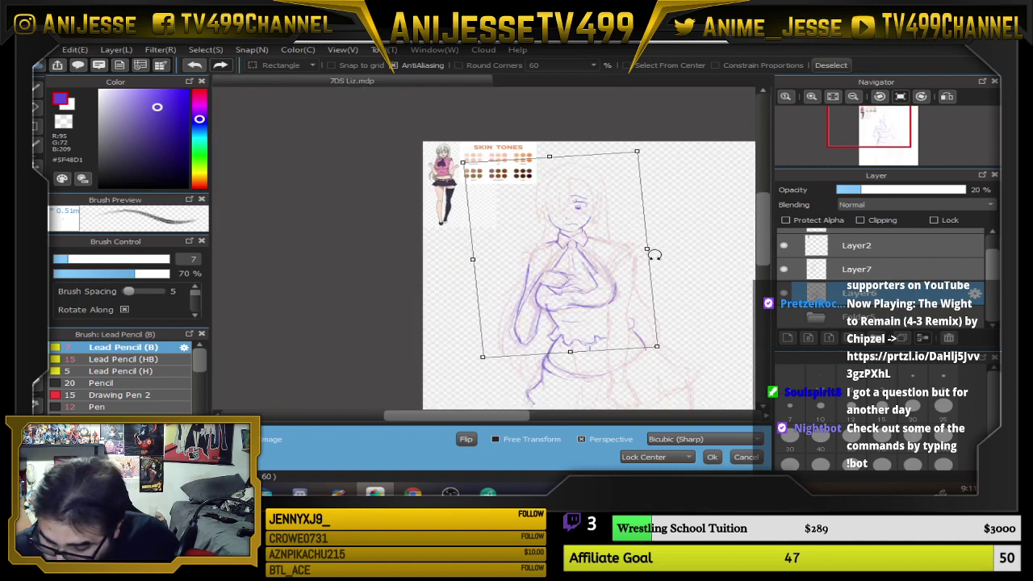
{"action": "key", "text": "Return"}
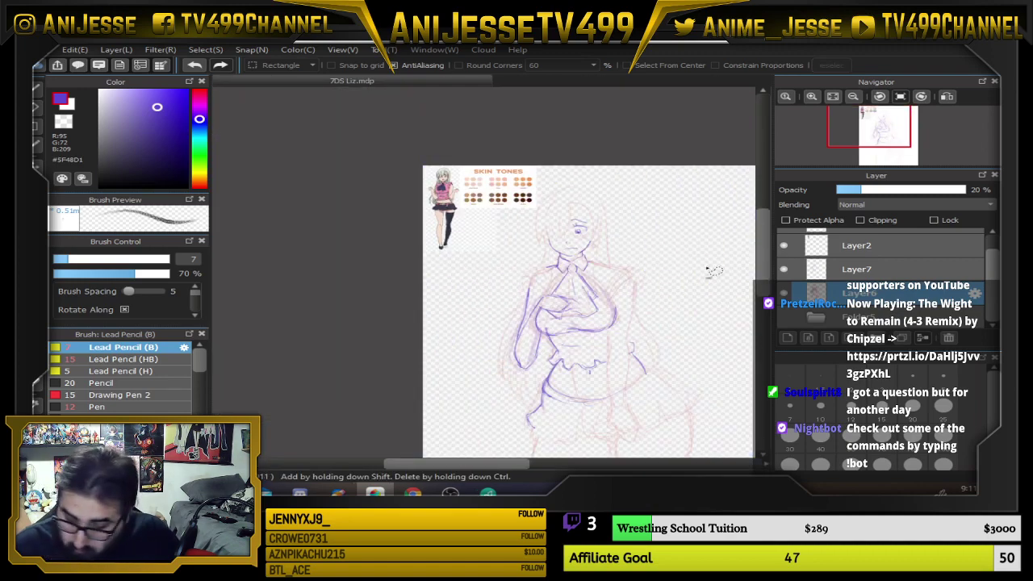
{"action": "left_click", "coordinate": [894, 268]}
{"action": "left_click_drag", "start_coordinate": [607, 276], "coordinate": [490, 212]}
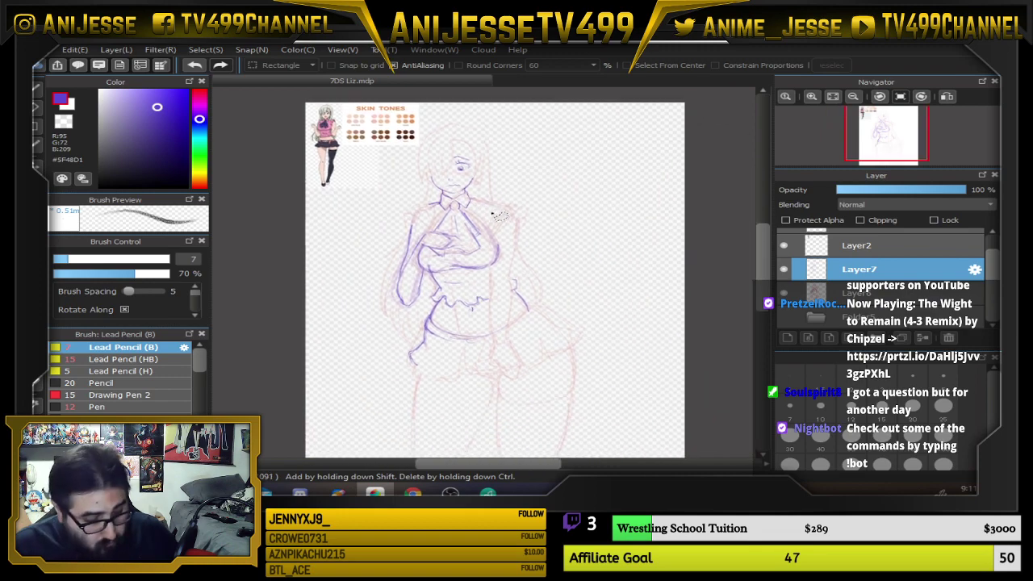
Erase the violet hip and upper-leg lines below the ruffled hem on Layer7 and redraw a short left hip line
{"action": "key", "text": "b"}
{"action": "scroll", "coordinate": [476, 240], "scroll_direction": "down", "scroll_amount": 2}
{"action": "left_click_drag", "start_coordinate": [519, 284], "coordinate": [534, 227]}
{"action": "scroll", "coordinate": [520, 242], "scroll_direction": "up", "scroll_amount": 5}
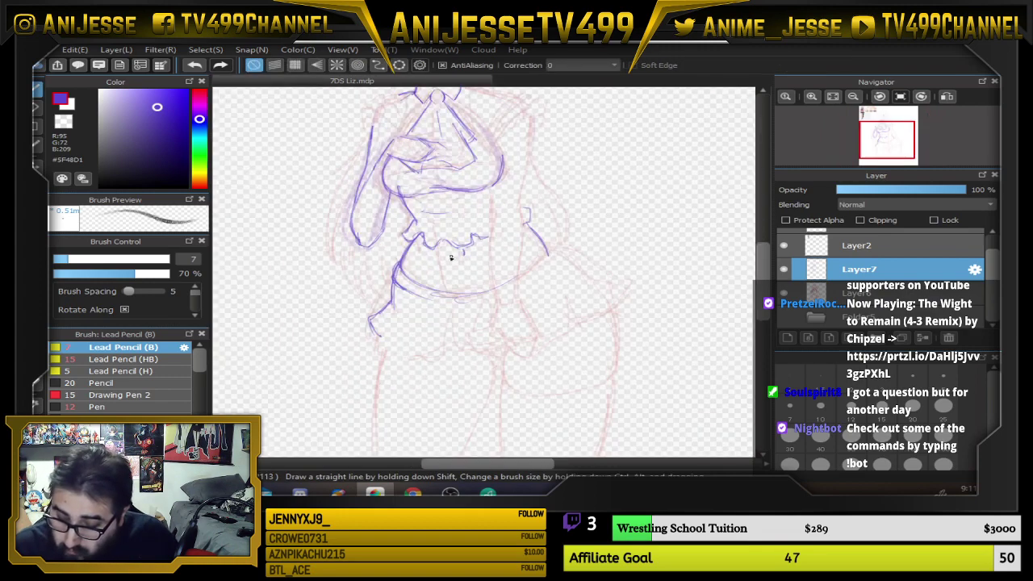
{"action": "scroll", "coordinate": [428, 259], "scroll_direction": "down", "scroll_amount": 1}
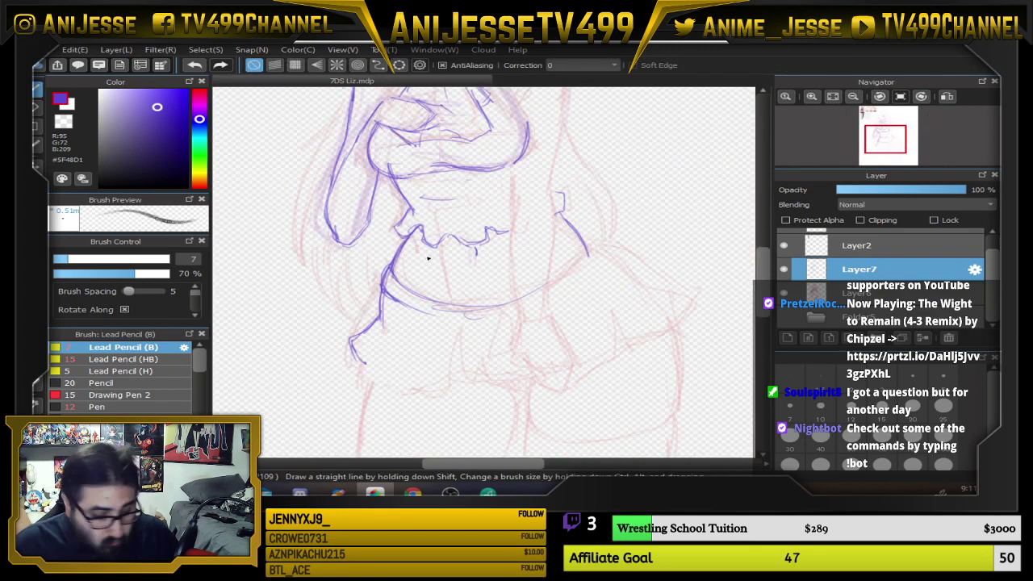
{"action": "key", "text": "e"}
{"action": "mouse_move", "coordinate": [328, 387]}
{"action": "left_mouse_down"}
{"action": "mouse_move", "coordinate": [376, 343]}
{"action": "mouse_move", "coordinate": [399, 263]}
{"action": "mouse_move", "coordinate": [419, 308]}
{"action": "mouse_move", "coordinate": [413, 300]}
{"action": "mouse_move", "coordinate": [492, 330]}
{"action": "mouse_move", "coordinate": [642, 240]}
{"action": "mouse_move", "coordinate": [576, 244]}
{"action": "mouse_move", "coordinate": [577, 288]}
{"action": "left_mouse_up"}
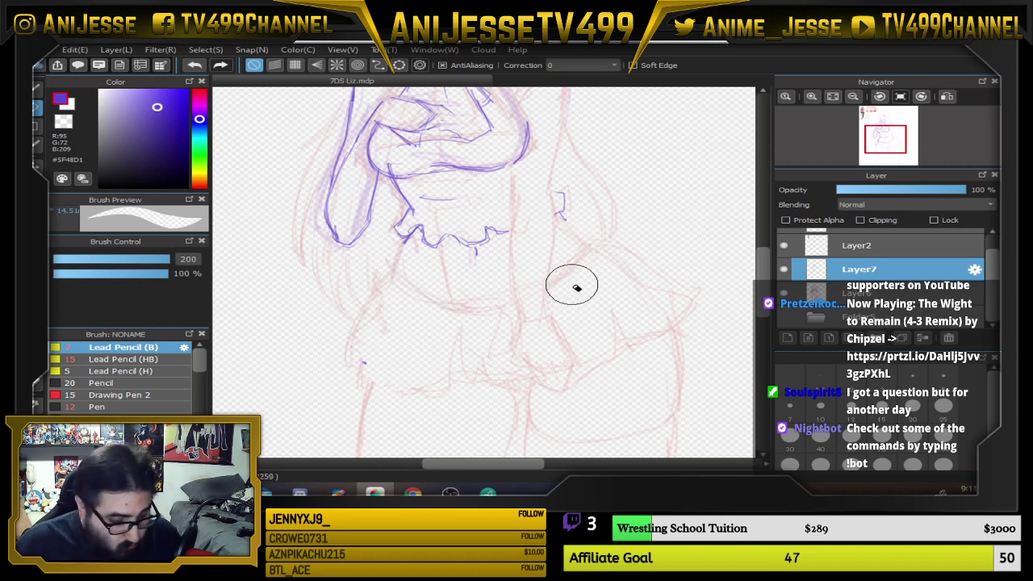
{"action": "key", "text": "b"}
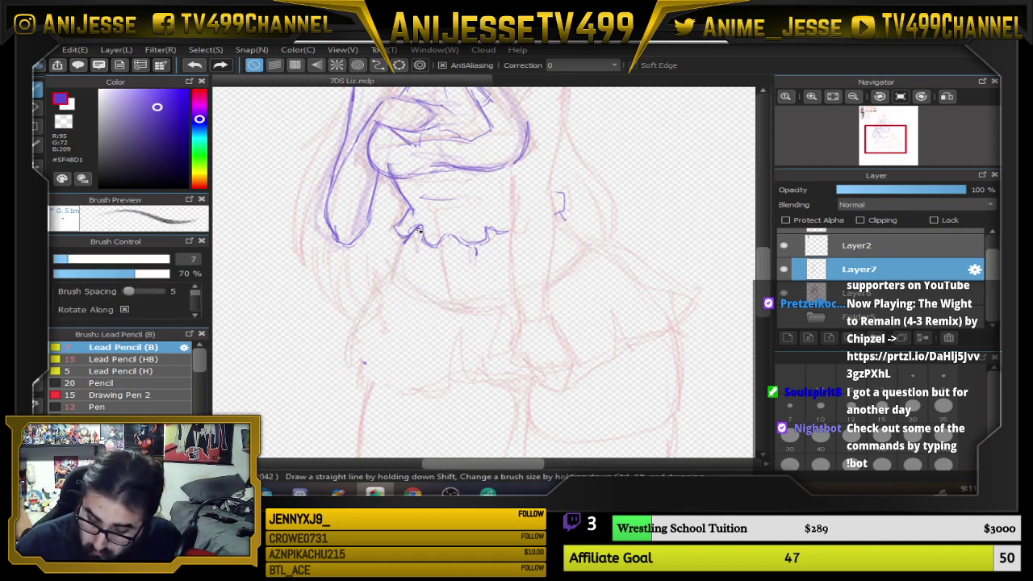
{"action": "left_click_drag", "start_coordinate": [420, 232], "coordinate": [407, 286]}
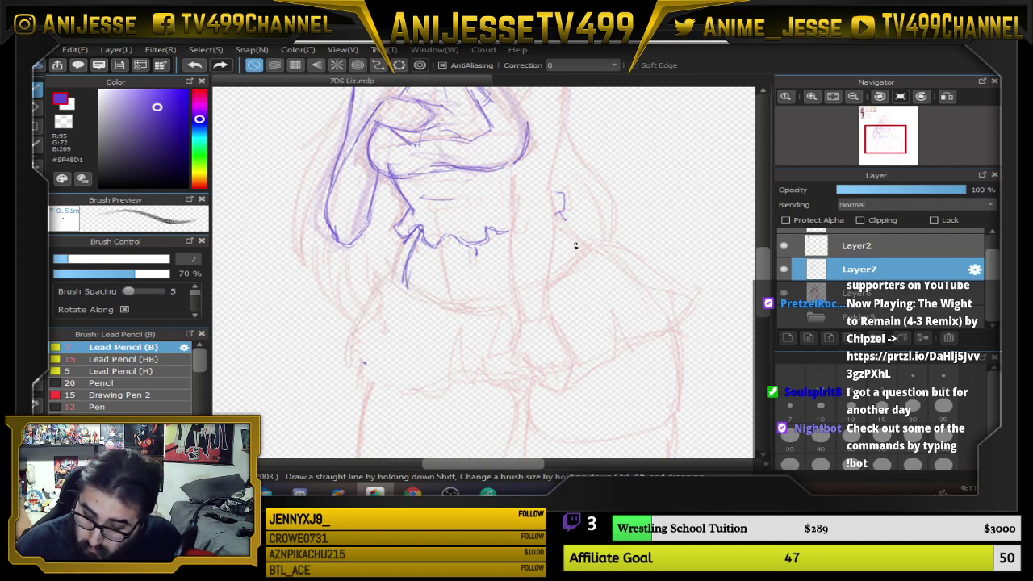
{"action": "scroll", "coordinate": [516, 273], "scroll_direction": "down", "scroll_amount": 3}
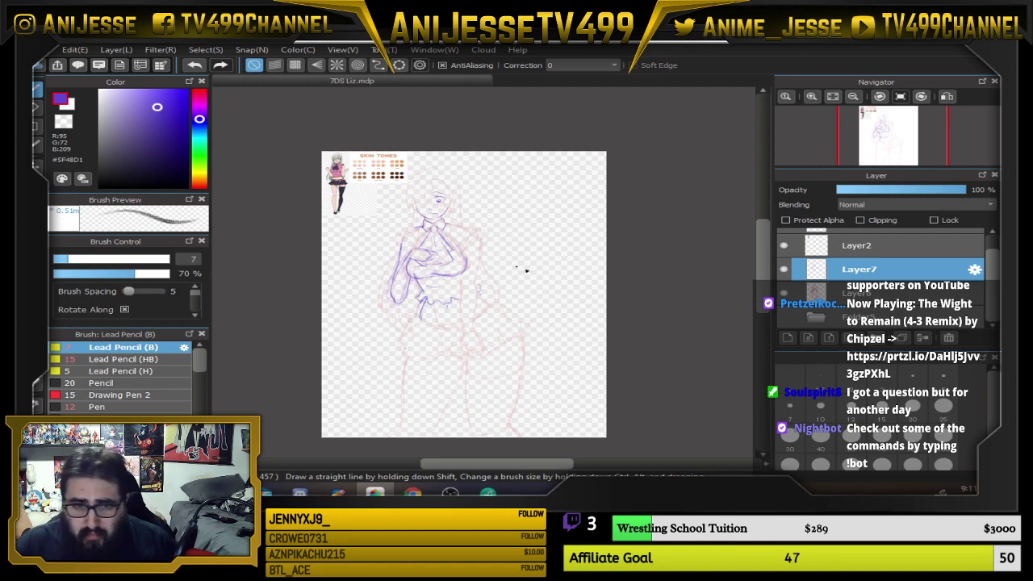
Draw the ear on the right side of the face with its inner folds and a shaded round drop earring
{"action": "scroll", "coordinate": [426, 202], "scroll_direction": "up", "scroll_amount": 5}
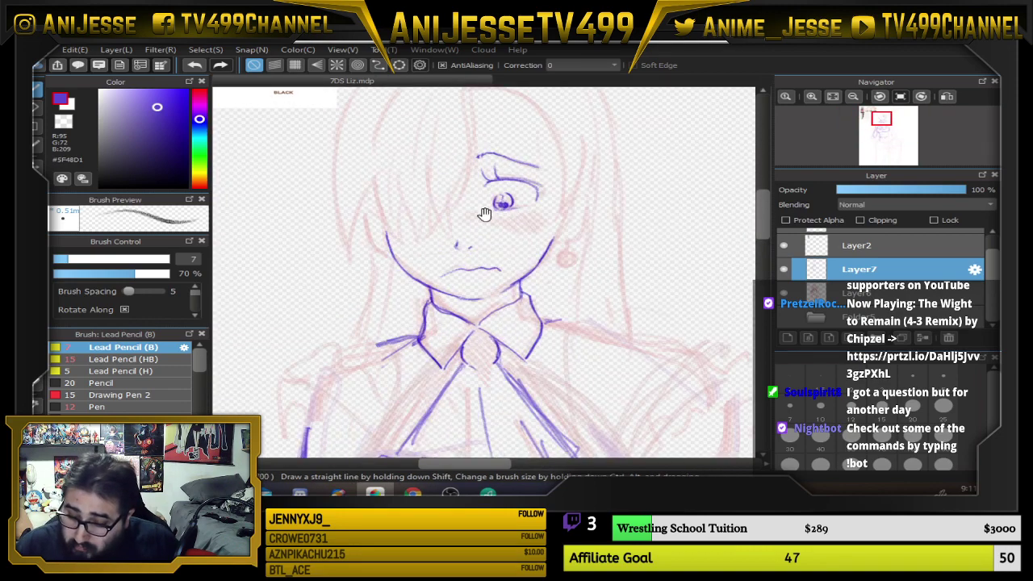
{"action": "left_click_drag", "start_coordinate": [484, 212], "coordinate": [411, 280]}
{"action": "scroll", "coordinate": [519, 275], "scroll_direction": "up", "scroll_amount": 3}
{"action": "mouse_move", "coordinate": [453, 236]}
{"action": "left_mouse_down"}
{"action": "mouse_move", "coordinate": [498, 255]}
{"action": "mouse_move", "coordinate": [473, 359]}
{"action": "mouse_move", "coordinate": [422, 383]}
{"action": "mouse_move", "coordinate": [395, 381]}
{"action": "left_mouse_up"}
{"action": "scroll", "coordinate": [447, 361], "scroll_direction": "down", "scroll_amount": 3}
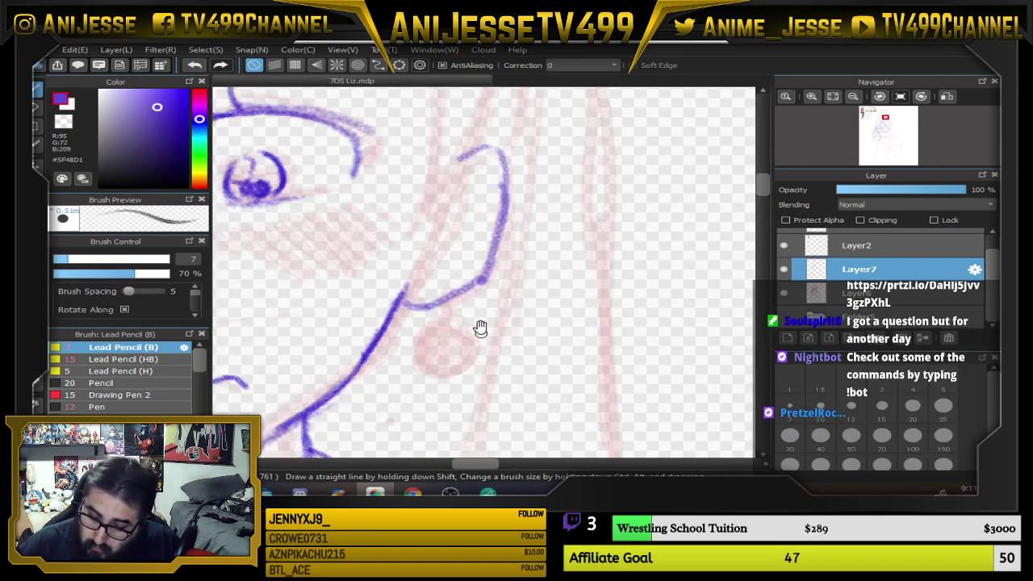
{"action": "mouse_move", "coordinate": [431, 293]}
{"action": "left_mouse_down"}
{"action": "mouse_move", "coordinate": [424, 360]}
{"action": "mouse_move", "coordinate": [404, 349]}
{"action": "mouse_move", "coordinate": [447, 362]}
{"action": "mouse_move", "coordinate": [406, 347]}
{"action": "mouse_move", "coordinate": [445, 355]}
{"action": "mouse_move", "coordinate": [422, 374]}
{"action": "mouse_move", "coordinate": [403, 359]}
{"action": "mouse_move", "coordinate": [410, 351]}
{"action": "mouse_move", "coordinate": [436, 368]}
{"action": "mouse_move", "coordinate": [433, 318]}
{"action": "left_mouse_up"}
{"action": "mouse_move", "coordinate": [486, 176]}
{"action": "left_mouse_down"}
{"action": "mouse_move", "coordinate": [439, 266]}
{"action": "mouse_move", "coordinate": [409, 296]}
{"action": "left_mouse_up"}
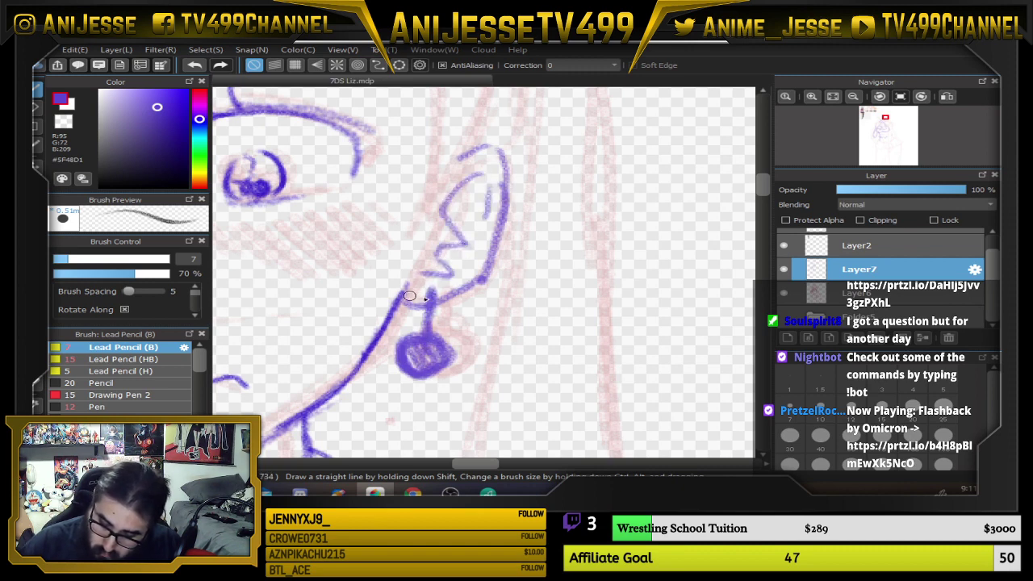
{"action": "mouse_move", "coordinate": [458, 191]}
{"action": "left_mouse_down"}
{"action": "mouse_move", "coordinate": [462, 216]}
{"action": "mouse_move", "coordinate": [450, 219]}
{"action": "mouse_move", "coordinate": [462, 187]}
{"action": "mouse_move", "coordinate": [470, 229]}
{"action": "mouse_move", "coordinate": [488, 176]}
{"action": "mouse_move", "coordinate": [483, 256]}
{"action": "left_mouse_up"}
{"action": "mouse_move", "coordinate": [441, 300]}
{"action": "left_mouse_down"}
{"action": "mouse_move", "coordinate": [488, 253]}
{"action": "mouse_move", "coordinate": [465, 280]}
{"action": "mouse_move", "coordinate": [498, 213]}
{"action": "left_mouse_up"}
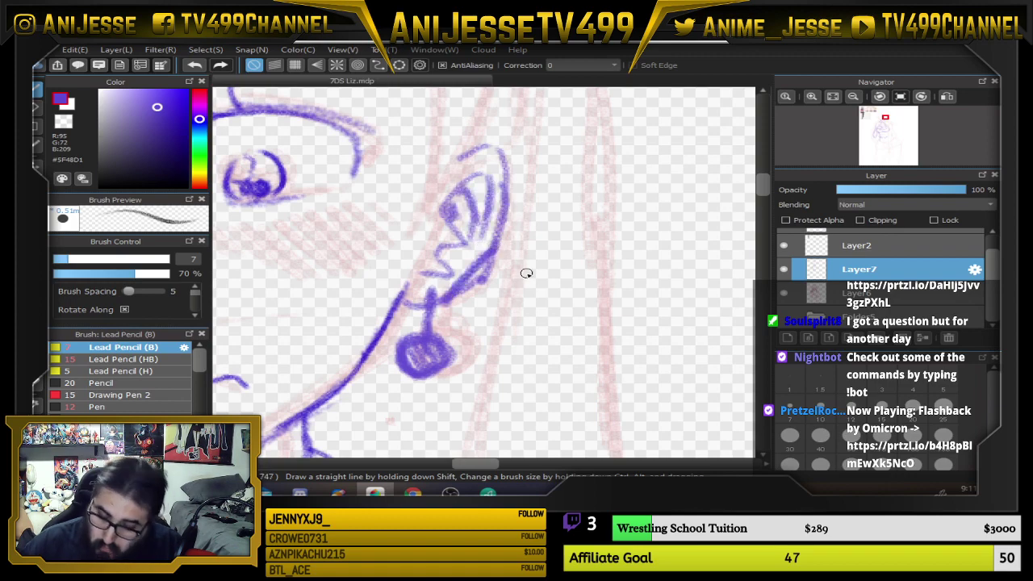
Draw the left ear's outline beside the jaw and a hair strand falling across it
{"action": "scroll", "coordinate": [476, 289], "scroll_direction": "down", "scroll_amount": 3}
{"action": "left_click_drag", "start_coordinate": [339, 286], "coordinate": [386, 290]}
{"action": "scroll", "coordinate": [386, 290], "scroll_direction": "up", "scroll_amount": 1}
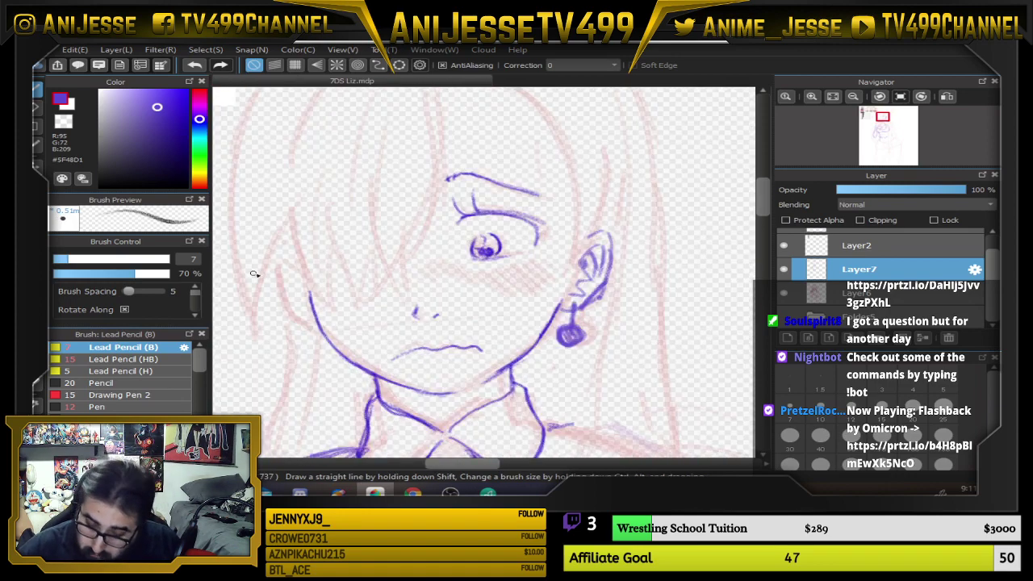
{"action": "mouse_move", "coordinate": [284, 268]}
{"action": "left_mouse_down"}
{"action": "mouse_move", "coordinate": [301, 316]}
{"action": "mouse_move", "coordinate": [320, 328]}
{"action": "mouse_move", "coordinate": [282, 276]}
{"action": "mouse_move", "coordinate": [299, 241]}
{"action": "mouse_move", "coordinate": [322, 307]}
{"action": "left_mouse_up"}
{"action": "left_click_drag", "start_coordinate": [296, 215], "coordinate": [276, 283]}
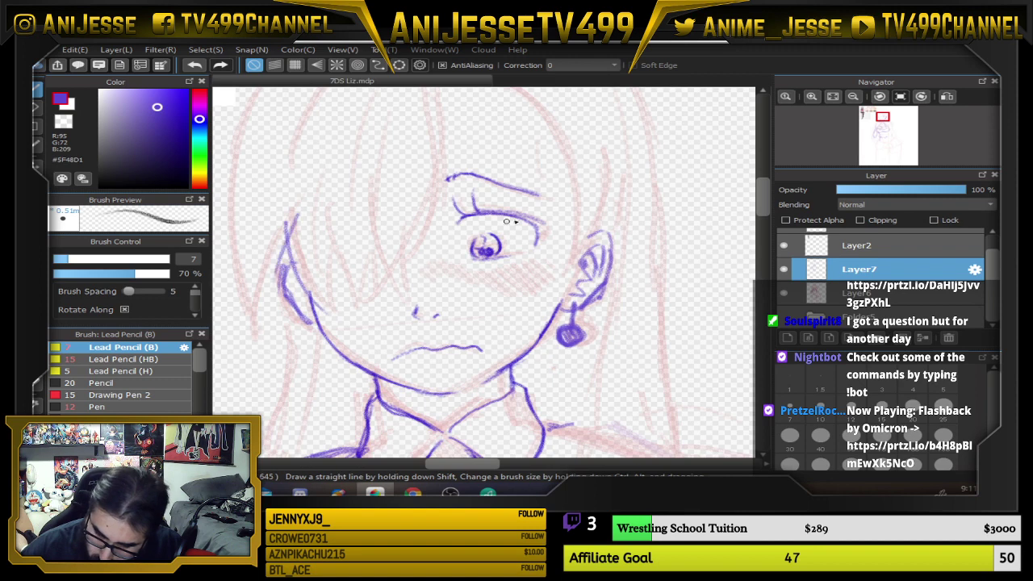
Draw the long bangs from the hair part over the covered eye, ending in pointed strands toward the left ear
{"action": "left_click_drag", "start_coordinate": [522, 126], "coordinate": [495, 237]}
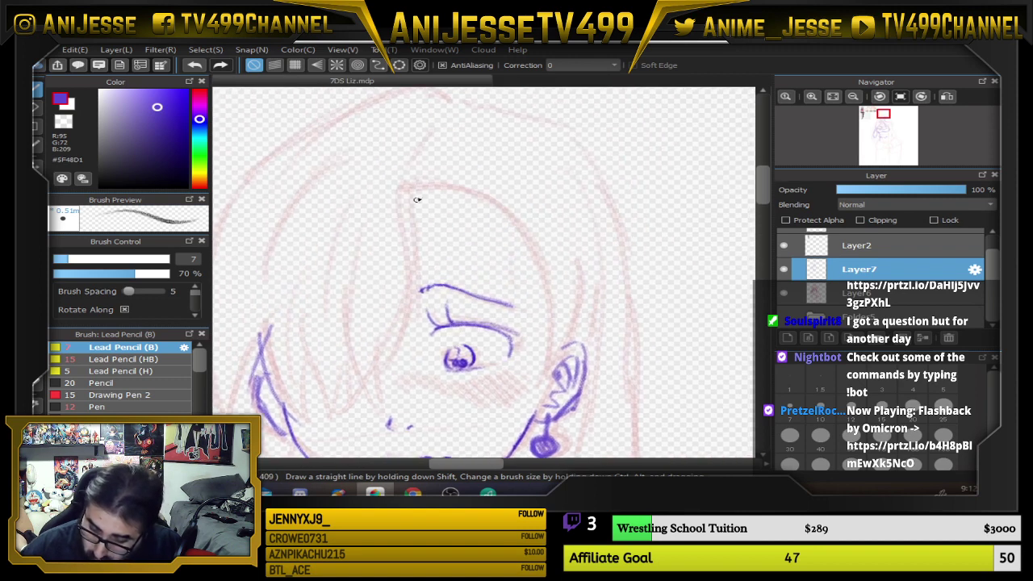
{"action": "mouse_move", "coordinate": [414, 190]}
{"action": "left_mouse_down"}
{"action": "mouse_move", "coordinate": [411, 322]}
{"action": "mouse_move", "coordinate": [377, 389]}
{"action": "left_mouse_up"}
{"action": "mouse_move", "coordinate": [396, 347]}
{"action": "left_mouse_down"}
{"action": "mouse_move", "coordinate": [389, 372]}
{"action": "mouse_move", "coordinate": [341, 408]}
{"action": "left_mouse_up"}
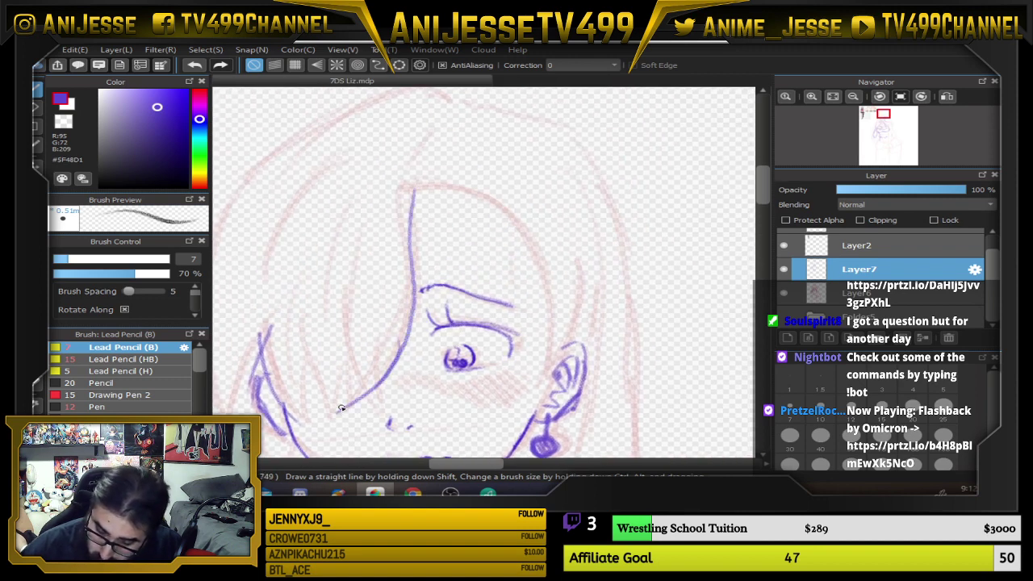
{"action": "left_click_drag", "start_coordinate": [350, 304], "coordinate": [378, 401]}
{"action": "left_click_drag", "start_coordinate": [371, 205], "coordinate": [357, 265]}
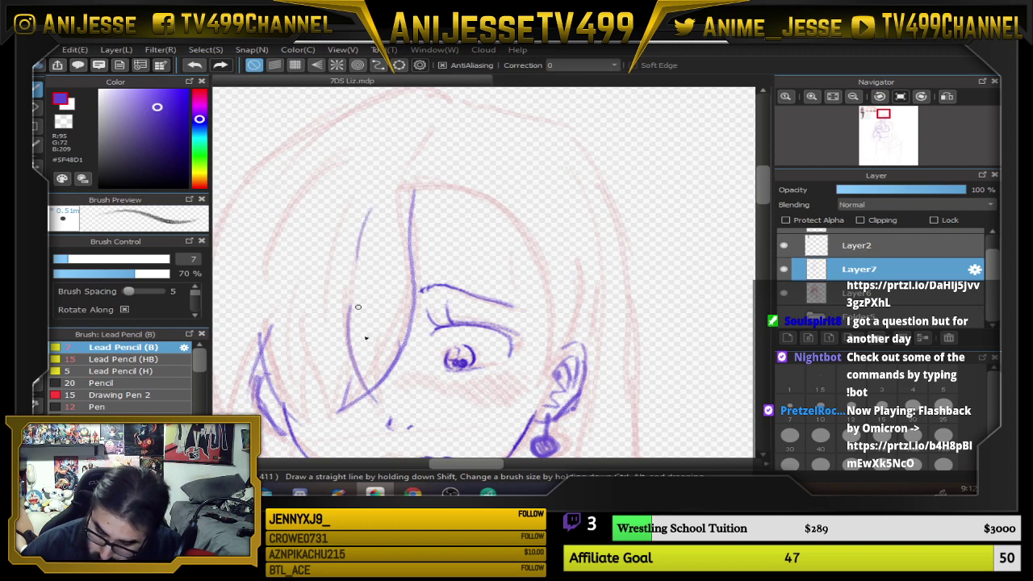
{"action": "left_click_drag", "start_coordinate": [387, 408], "coordinate": [370, 355]}
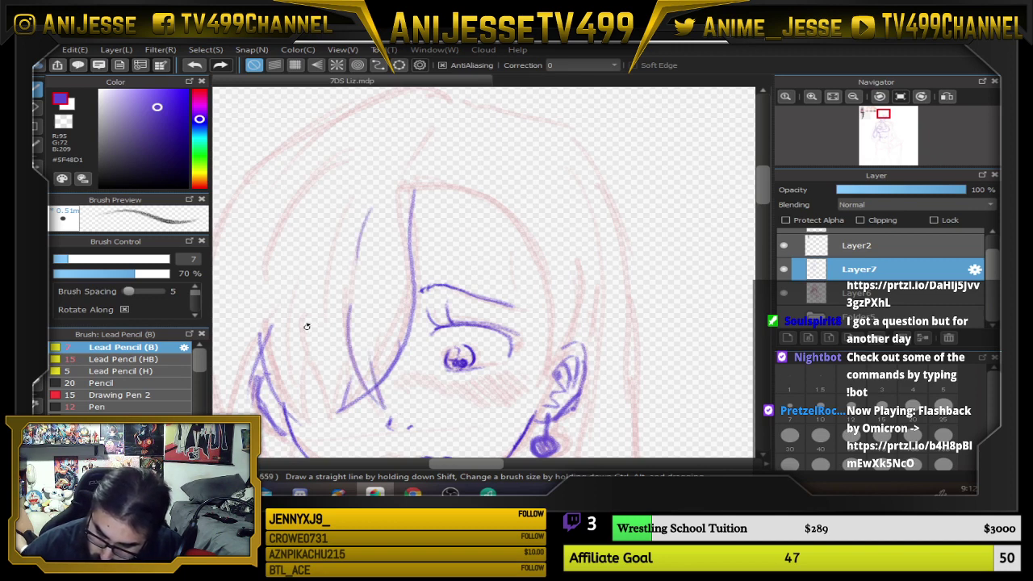
{"action": "mouse_move", "coordinate": [306, 321]}
{"action": "left_mouse_down"}
{"action": "mouse_move", "coordinate": [319, 402]}
{"action": "mouse_move", "coordinate": [344, 385]}
{"action": "left_mouse_up"}
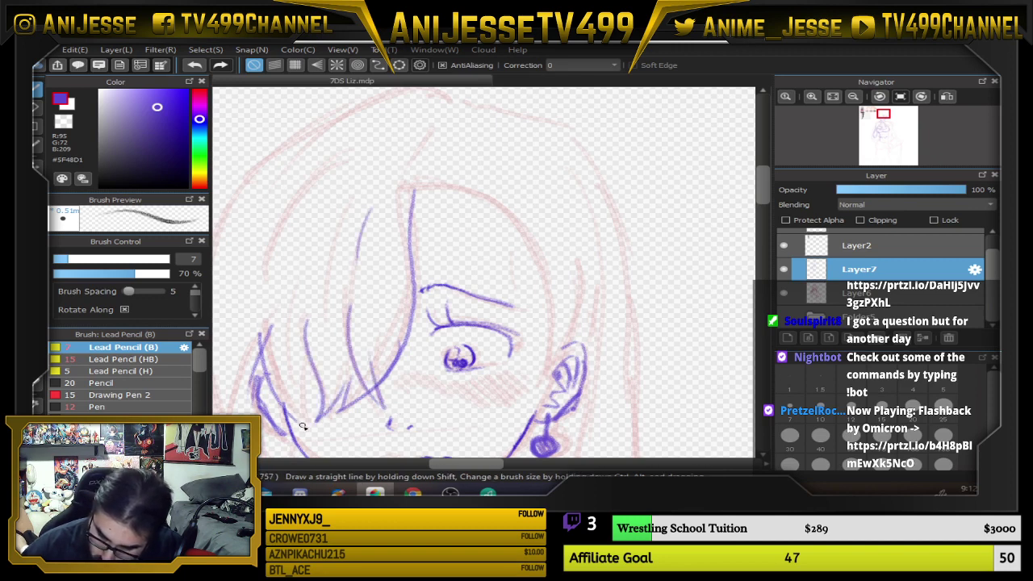
{"action": "left_click_drag", "start_coordinate": [302, 423], "coordinate": [312, 365]}
{"action": "mouse_move", "coordinate": [430, 343]}
{"action": "left_mouse_down"}
{"action": "mouse_move", "coordinate": [473, 326]}
{"action": "mouse_move", "coordinate": [478, 306]}
{"action": "left_mouse_up"}
{"action": "left_click_drag", "start_coordinate": [353, 381], "coordinate": [371, 248]}
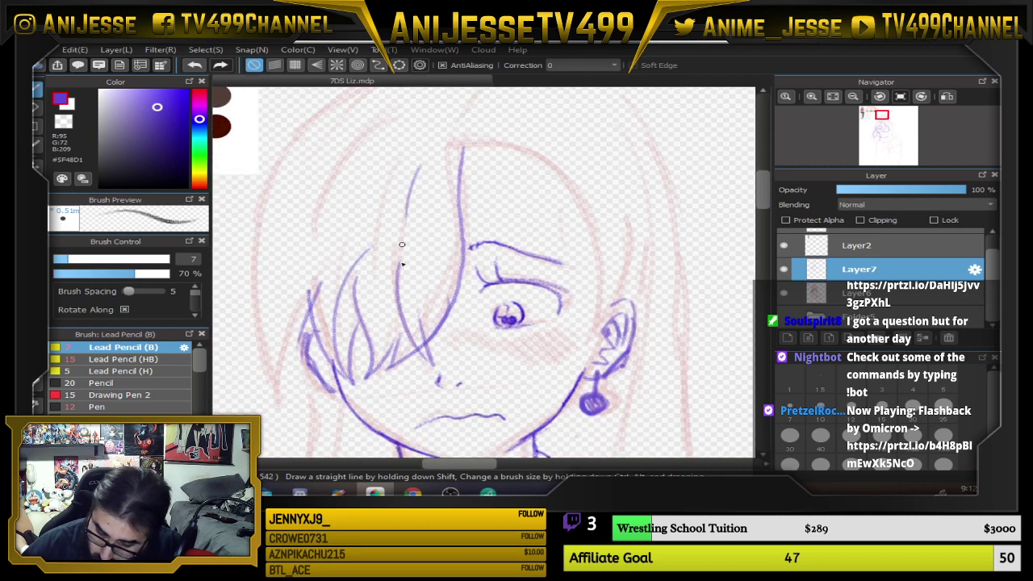
{"action": "left_click_drag", "start_coordinate": [319, 278], "coordinate": [287, 377]}
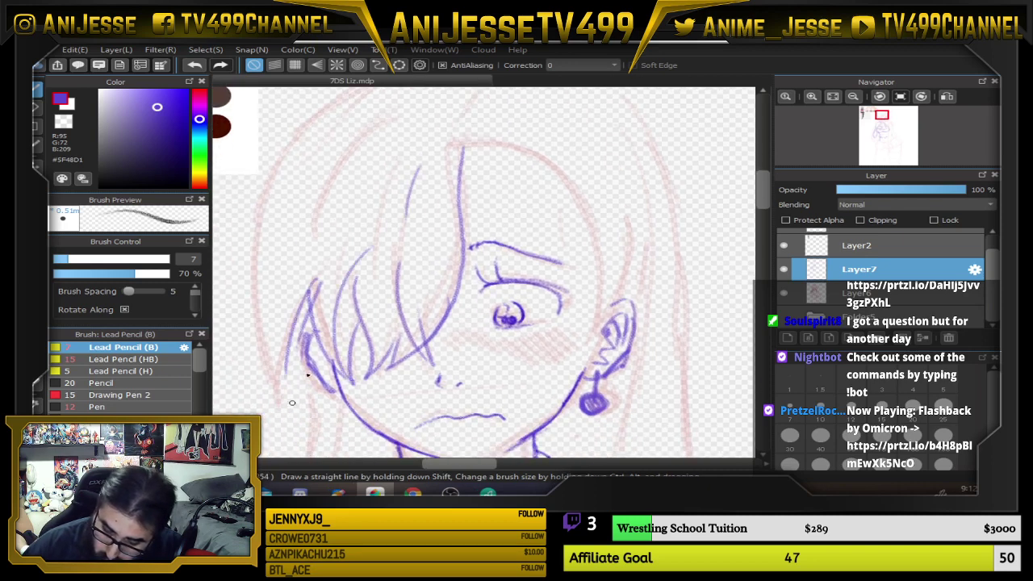
Strengthen the hair part and draw the hairline curving over the forehead to the right ear, with strands above the ear
{"action": "left_click_drag", "start_coordinate": [493, 184], "coordinate": [538, 320]}
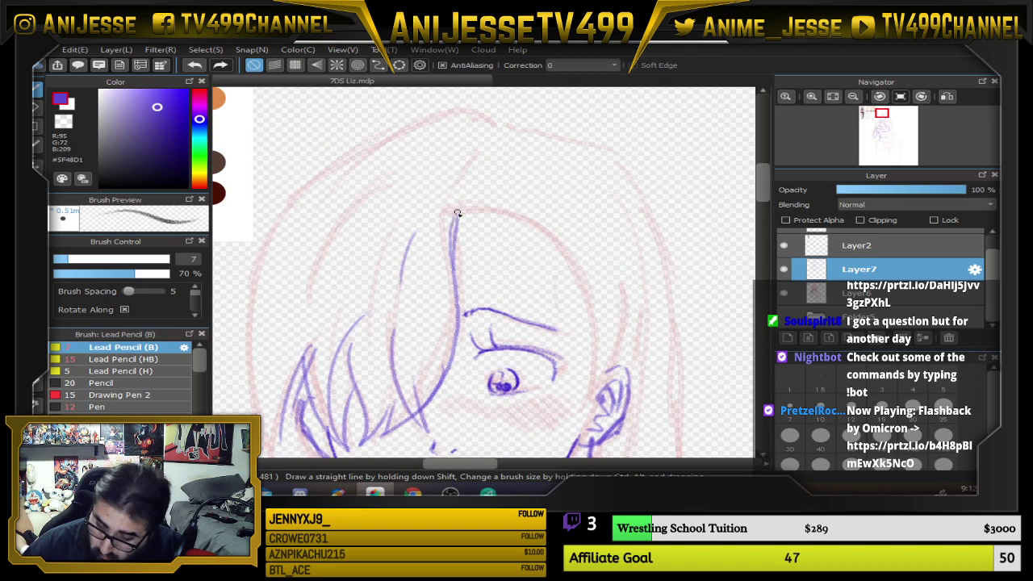
{"action": "left_click_drag", "start_coordinate": [473, 185], "coordinate": [488, 167]}
{"action": "mouse_move", "coordinate": [467, 218]}
{"action": "left_mouse_down"}
{"action": "mouse_move", "coordinate": [505, 217]}
{"action": "mouse_move", "coordinate": [562, 252]}
{"action": "mouse_move", "coordinate": [596, 324]}
{"action": "mouse_move", "coordinate": [585, 403]}
{"action": "left_mouse_up"}
{"action": "left_click_drag", "start_coordinate": [625, 305], "coordinate": [589, 404]}
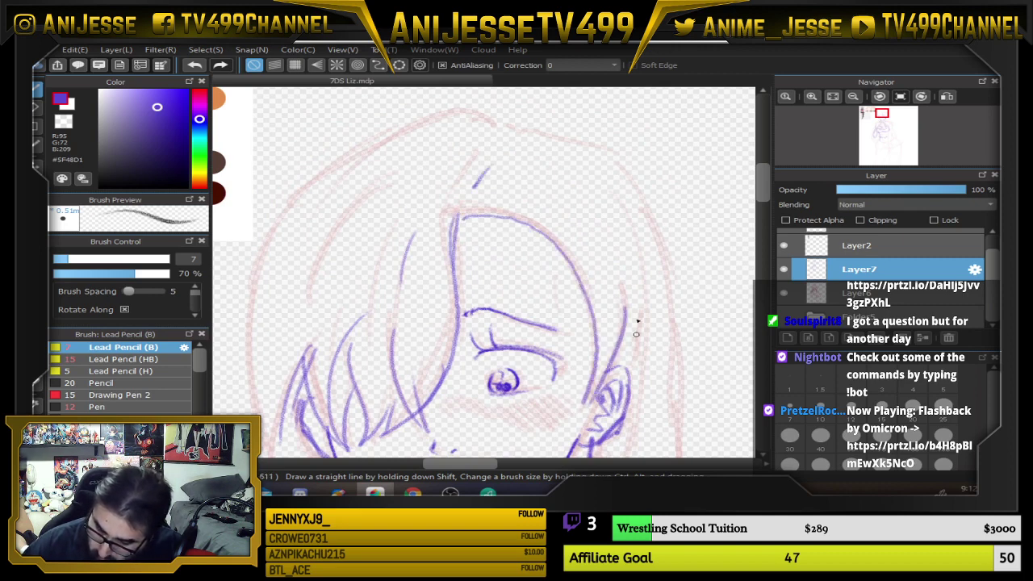
{"action": "left_click_drag", "start_coordinate": [633, 284], "coordinate": [607, 374]}
{"action": "left_click_drag", "start_coordinate": [597, 227], "coordinate": [615, 317]}
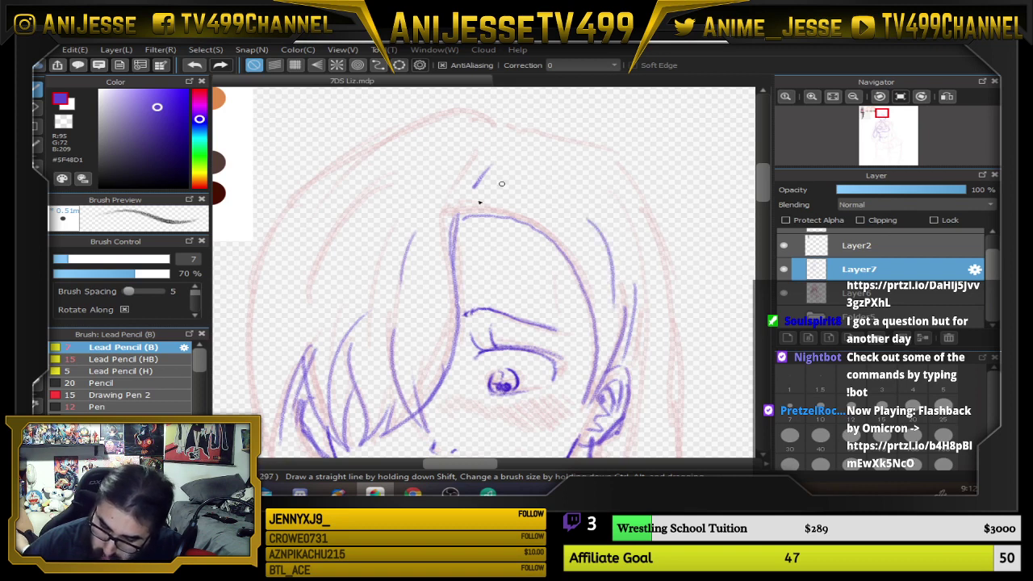
Outline the outer hair contour from the crown down both sides of the head and add inner strands on the left
{"action": "mouse_move", "coordinate": [508, 126]}
{"action": "left_mouse_down"}
{"action": "mouse_move", "coordinate": [429, 121]}
{"action": "mouse_move", "coordinate": [297, 202]}
{"action": "mouse_move", "coordinate": [255, 355]}
{"action": "left_mouse_up"}
{"action": "left_click_drag", "start_coordinate": [401, 241], "coordinate": [405, 206]}
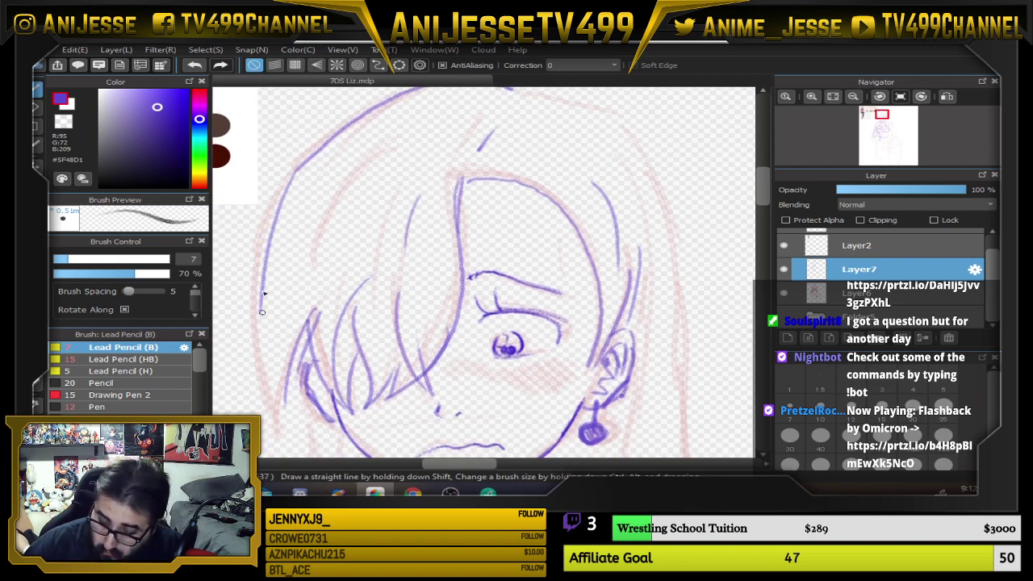
{"action": "left_click_drag", "start_coordinate": [273, 239], "coordinate": [261, 376]}
{"action": "left_click_drag", "start_coordinate": [265, 287], "coordinate": [291, 421]}
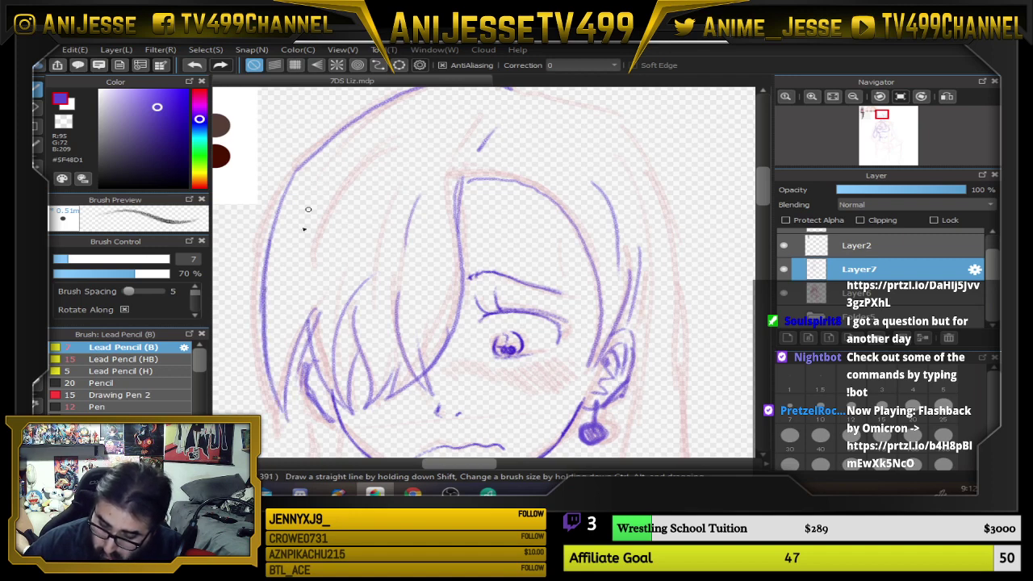
{"action": "mouse_move", "coordinate": [282, 323]}
{"action": "left_mouse_down"}
{"action": "mouse_move", "coordinate": [302, 218]}
{"action": "mouse_move", "coordinate": [360, 145]}
{"action": "left_mouse_up"}
{"action": "left_click_drag", "start_coordinate": [618, 101], "coordinate": [523, 202]}
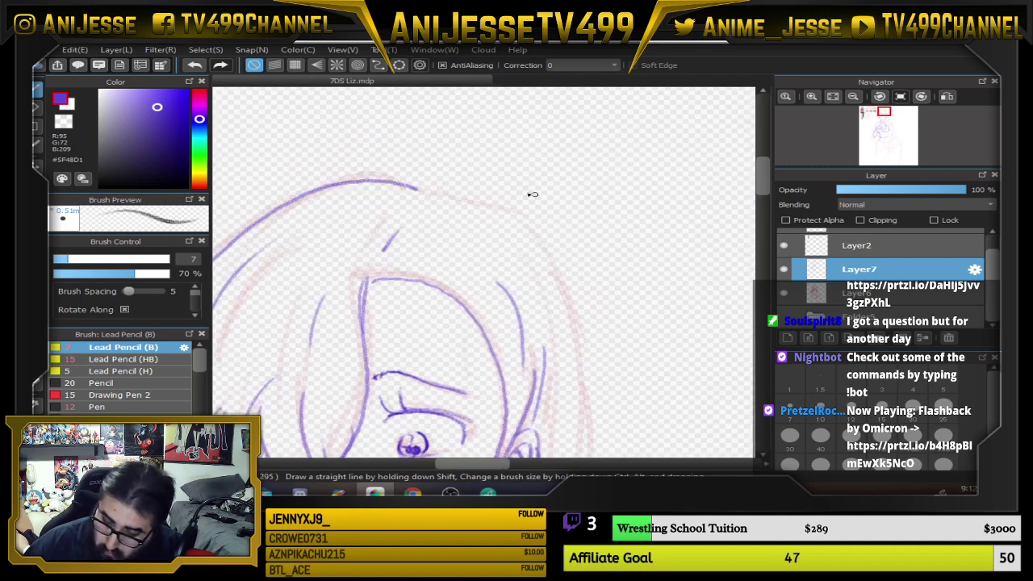
{"action": "mouse_move", "coordinate": [435, 196]}
{"action": "left_mouse_down"}
{"action": "mouse_move", "coordinate": [526, 219]}
{"action": "mouse_move", "coordinate": [560, 272]}
{"action": "left_mouse_up"}
{"action": "mouse_move", "coordinate": [560, 273]}
{"action": "left_mouse_down"}
{"action": "mouse_move", "coordinate": [521, 226]}
{"action": "mouse_move", "coordinate": [487, 210]}
{"action": "mouse_move", "coordinate": [409, 186]}
{"action": "mouse_move", "coordinate": [317, 186]}
{"action": "left_mouse_up"}
{"action": "scroll", "coordinate": [323, 190], "scroll_direction": "down", "scroll_amount": 3}
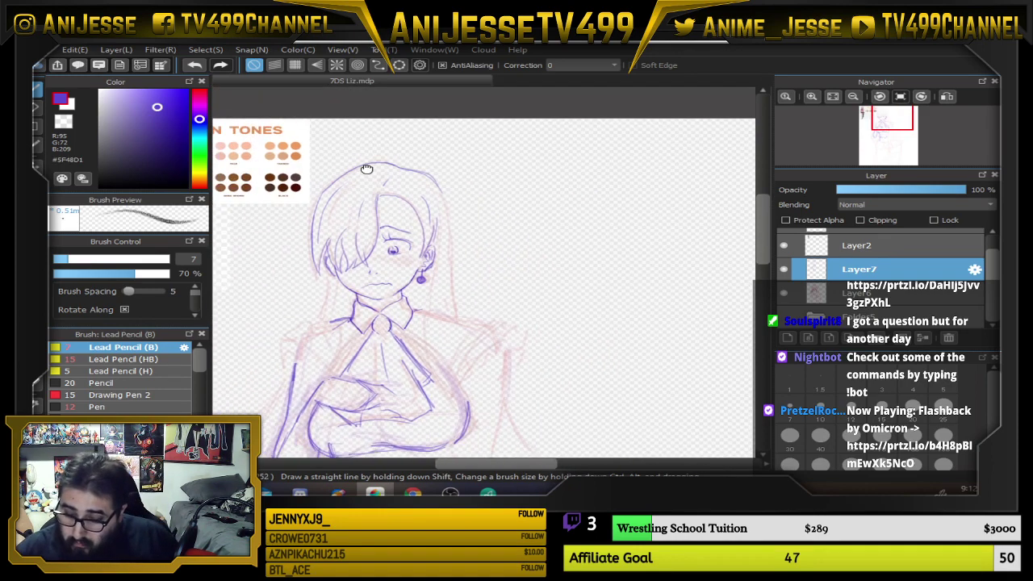
Draw the long hair strands falling from behind the left ear to the shoulder and beside the neck
{"action": "scroll", "coordinate": [315, 297], "scroll_direction": "up", "scroll_amount": 3}
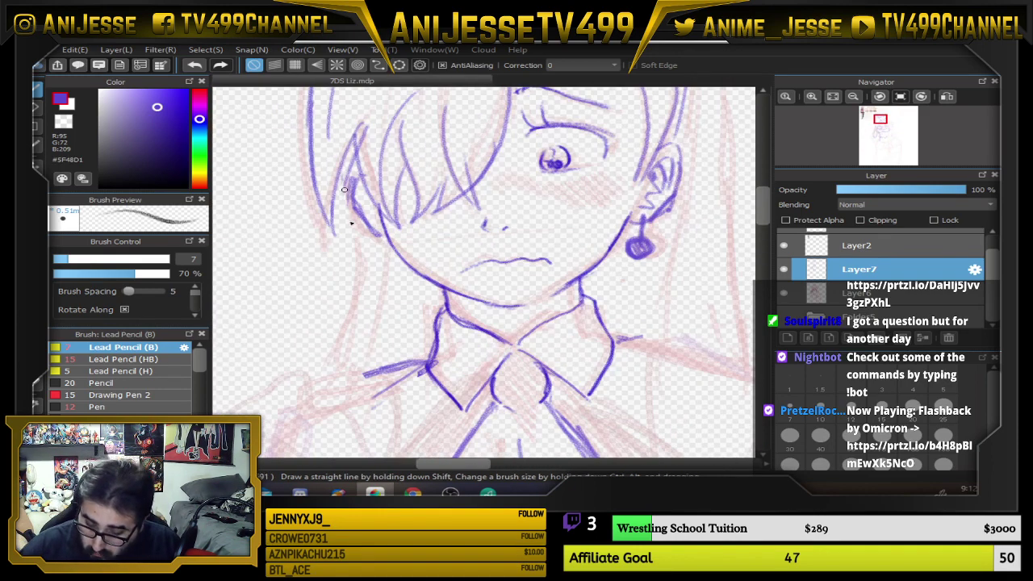
{"action": "mouse_move", "coordinate": [346, 181]}
{"action": "left_mouse_down"}
{"action": "mouse_move", "coordinate": [353, 291]}
{"action": "mouse_move", "coordinate": [319, 371]}
{"action": "left_mouse_up"}
{"action": "left_click_drag", "start_coordinate": [384, 254], "coordinate": [376, 335]}
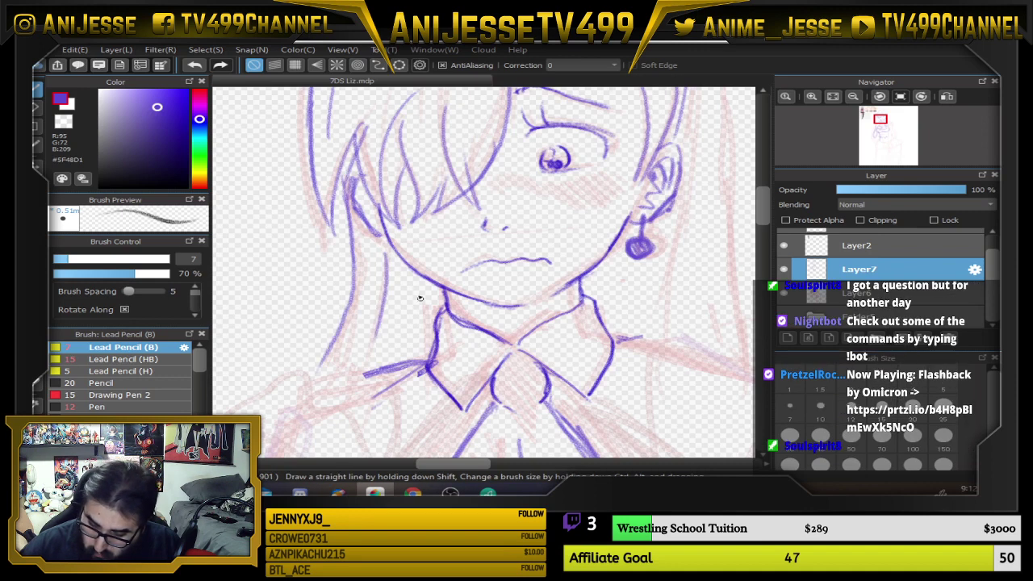
{"action": "left_click_drag", "start_coordinate": [410, 269], "coordinate": [396, 372]}
{"action": "left_click_drag", "start_coordinate": [420, 299], "coordinate": [407, 364]}
Draw the long hair falling from the right side of the head to the shoulder, with inner strands behind the earring
{"action": "left_click_drag", "start_coordinate": [666, 314], "coordinate": [618, 288]}
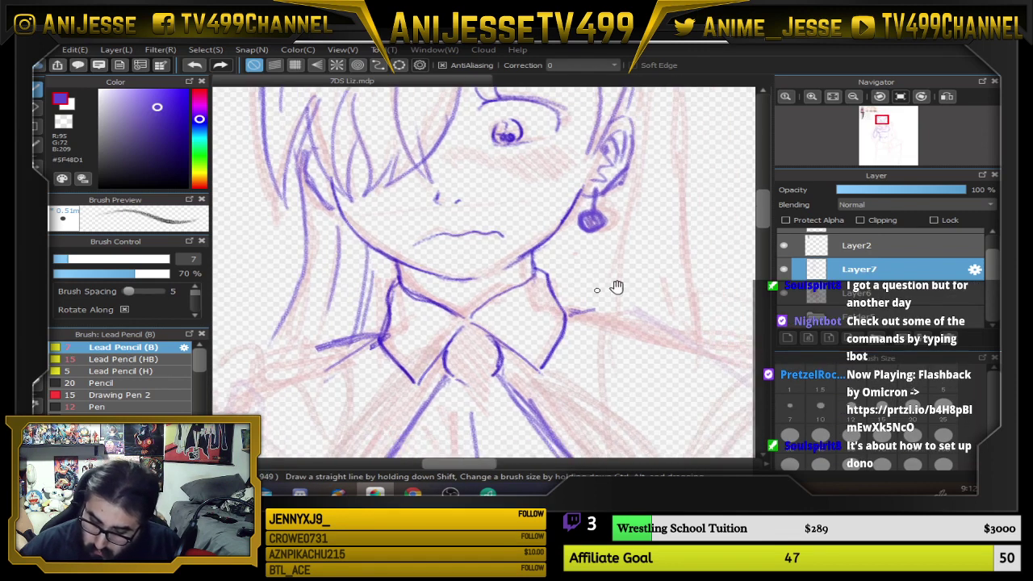
{"action": "left_click_drag", "start_coordinate": [654, 195], "coordinate": [602, 235]}
{"action": "left_click_drag", "start_coordinate": [653, 185], "coordinate": [606, 322]}
{"action": "left_click_drag", "start_coordinate": [548, 126], "coordinate": [574, 279]}
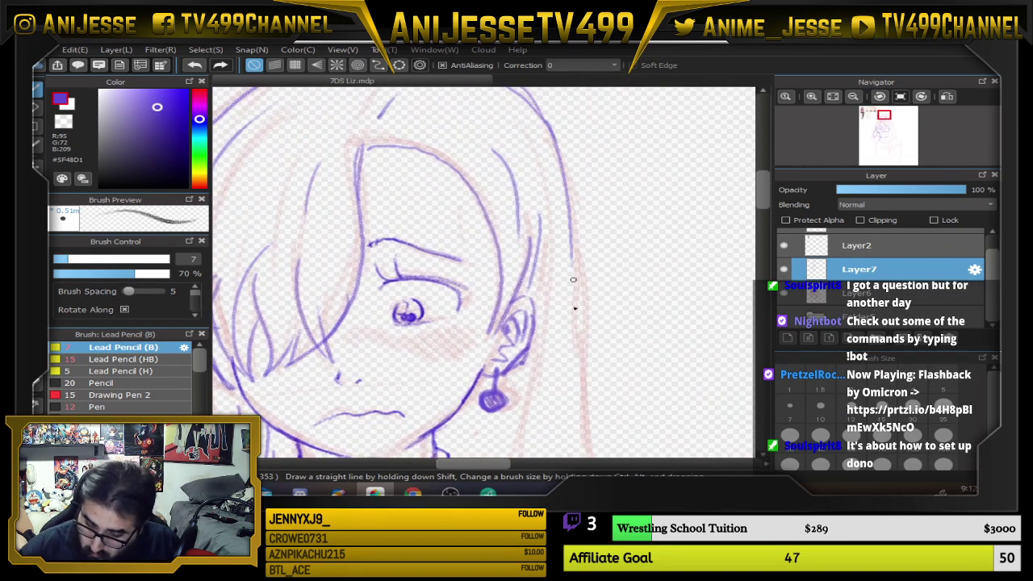
{"action": "left_click_drag", "start_coordinate": [566, 193], "coordinate": [575, 368]}
{"action": "scroll", "coordinate": [615, 224], "scroll_direction": "down", "scroll_amount": 4}
{"action": "left_click_drag", "start_coordinate": [590, 143], "coordinate": [594, 333]}
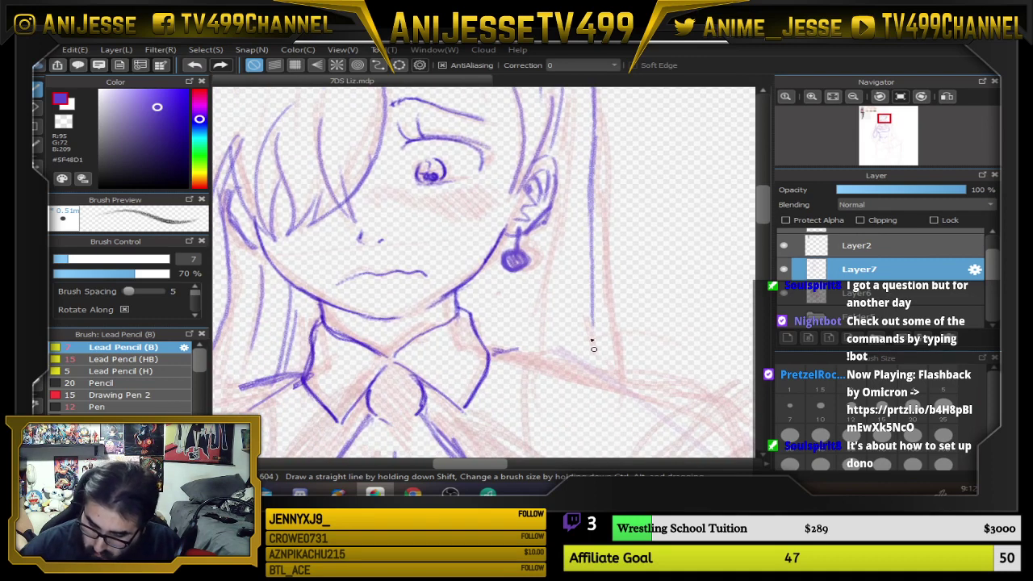
{"action": "left_click_drag", "start_coordinate": [593, 218], "coordinate": [596, 347]}
{"action": "mouse_move", "coordinate": [583, 113]}
{"action": "left_mouse_down"}
{"action": "mouse_move", "coordinate": [573, 385]}
{"action": "mouse_move", "coordinate": [581, 321]}
{"action": "mouse_move", "coordinate": [585, 376]}
{"action": "left_mouse_up"}
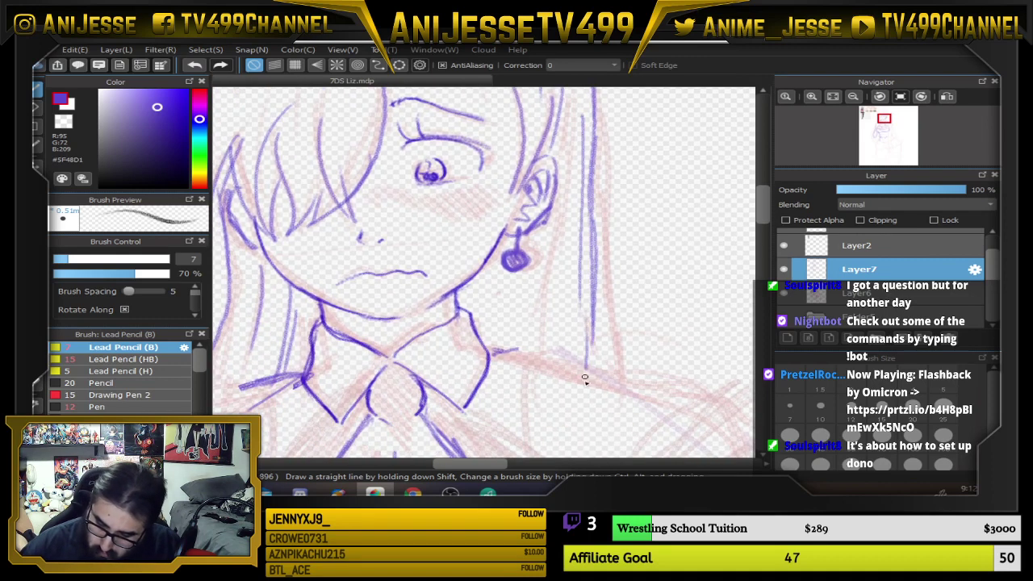
{"action": "left_click_drag", "start_coordinate": [483, 274], "coordinate": [491, 334]}
Review the sketched head and compare its hairstyle with the reference character's hair
{"action": "mouse_move", "coordinate": [565, 184]}
{"action": "left_mouse_down"}
{"action": "mouse_move", "coordinate": [532, 374]}
{"action": "mouse_move", "coordinate": [475, 239]}
{"action": "left_mouse_up"}
{"action": "scroll", "coordinate": [526, 360], "scroll_direction": "down", "scroll_amount": 4}
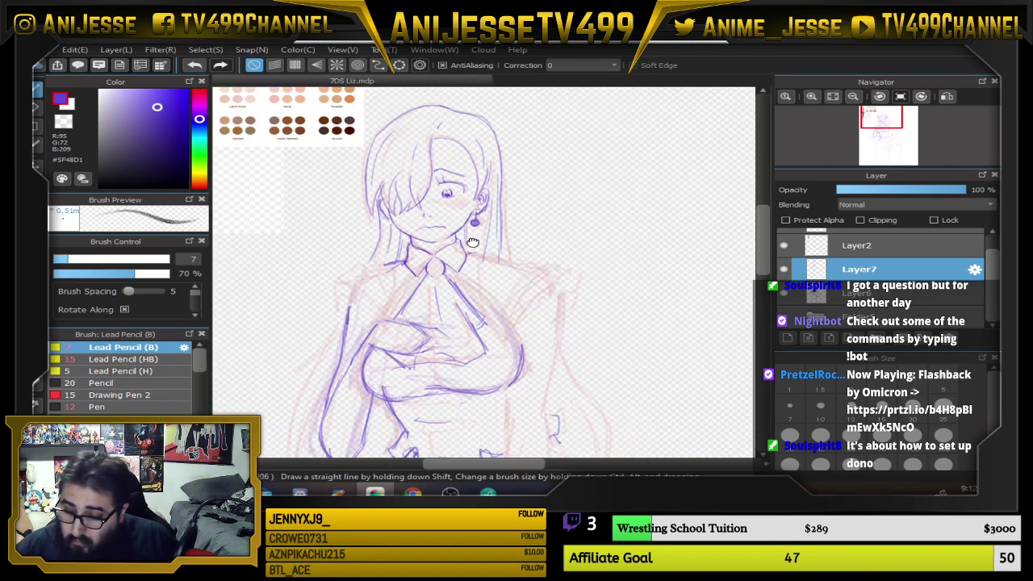
{"action": "scroll", "coordinate": [493, 245], "scroll_direction": "down", "scroll_amount": 2}
{"action": "scroll", "coordinate": [484, 192], "scroll_direction": "up", "scroll_amount": 3}
{"action": "scroll", "coordinate": [442, 165], "scroll_direction": "up", "scroll_amount": 2}
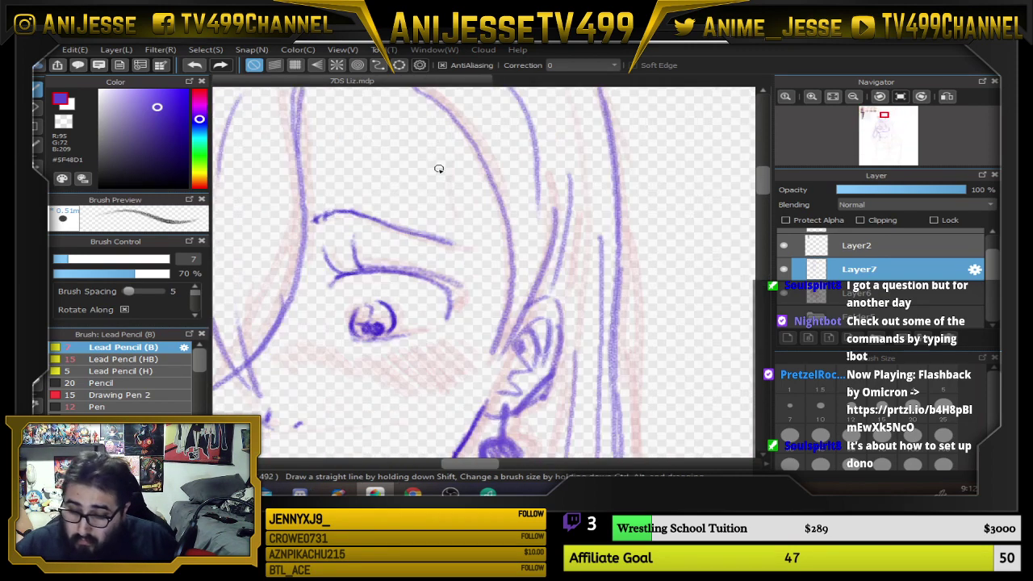
{"action": "scroll", "coordinate": [438, 171], "scroll_direction": "down", "scroll_amount": 3}
{"action": "left_click_drag", "start_coordinate": [415, 192], "coordinate": [597, 304]}
{"action": "scroll", "coordinate": [308, 204], "scroll_direction": "up", "scroll_amount": 3}
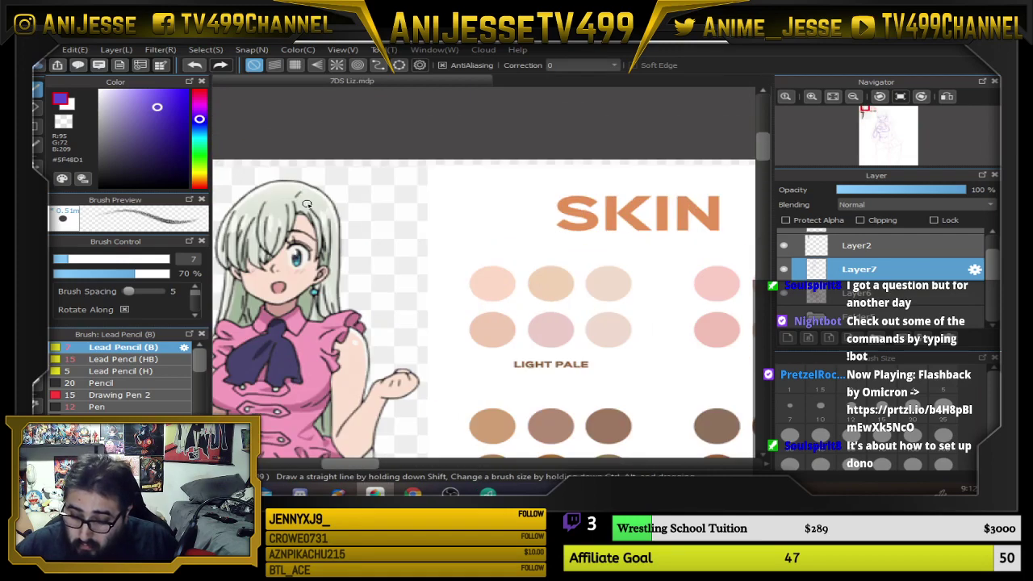
Join the fringe edges at the hair parting above the visible eye and extend the parting line upward
{"action": "scroll", "coordinate": [364, 233], "scroll_direction": "up", "scroll_amount": 1}
{"action": "scroll", "coordinate": [365, 234], "scroll_direction": "down", "scroll_amount": 4}
{"action": "left_click_drag", "start_coordinate": [710, 343], "coordinate": [517, 223]}
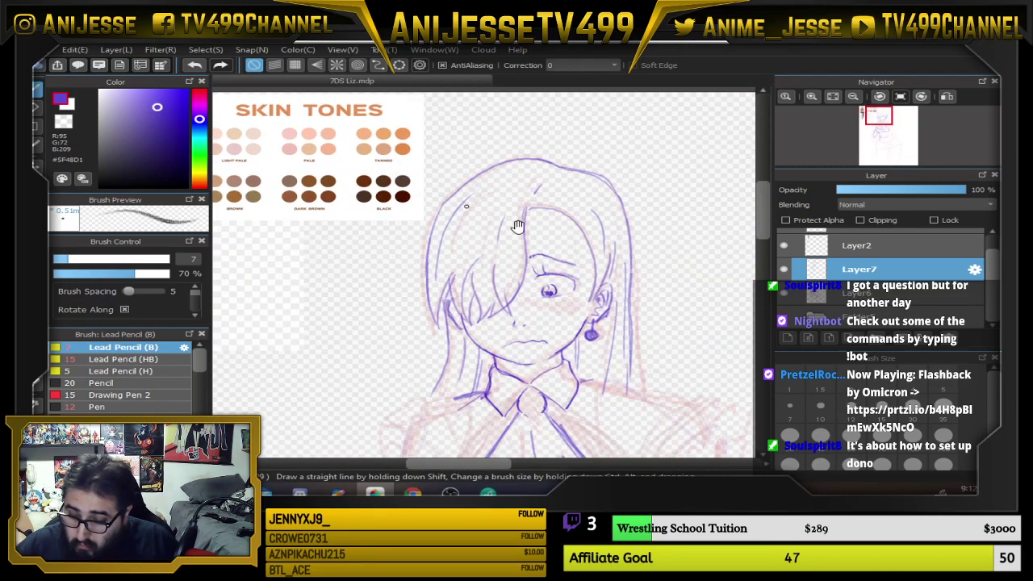
{"action": "scroll", "coordinate": [579, 253], "scroll_direction": "up", "scroll_amount": 3}
{"action": "mouse_move", "coordinate": [549, 115]}
{"action": "left_mouse_down"}
{"action": "mouse_move", "coordinate": [567, 132]}
{"action": "mouse_move", "coordinate": [629, 269]}
{"action": "left_mouse_up"}
{"action": "mouse_move", "coordinate": [602, 214]}
{"action": "left_mouse_down"}
{"action": "mouse_move", "coordinate": [626, 302]}
{"action": "mouse_move", "coordinate": [604, 407]}
{"action": "mouse_move", "coordinate": [579, 170]}
{"action": "mouse_move", "coordinate": [482, 123]}
{"action": "mouse_move", "coordinate": [427, 114]}
{"action": "left_mouse_up"}
{"action": "mouse_move", "coordinate": [427, 114]}
{"action": "left_mouse_down"}
{"action": "mouse_move", "coordinate": [546, 136]}
{"action": "mouse_move", "coordinate": [425, 117]}
{"action": "left_mouse_up"}
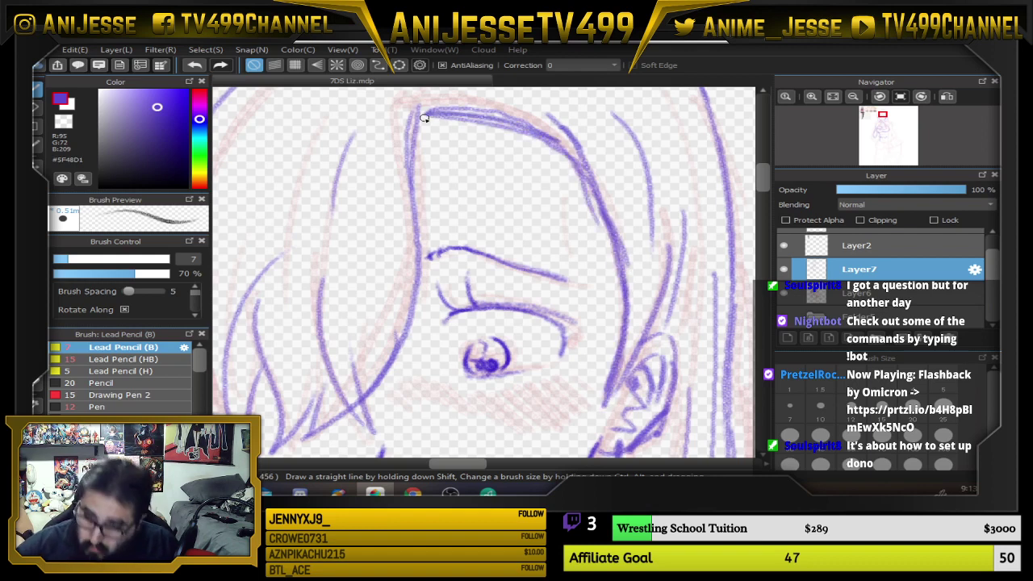
{"action": "left_click_drag", "start_coordinate": [469, 161], "coordinate": [471, 228]}
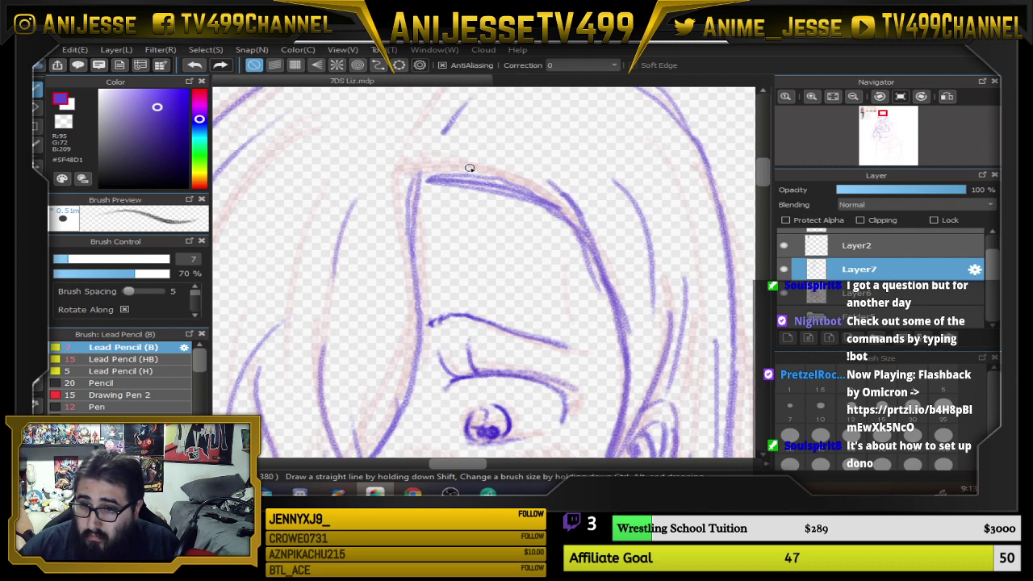
{"action": "mouse_move", "coordinate": [417, 269]}
{"action": "left_mouse_down"}
{"action": "mouse_move", "coordinate": [414, 298]}
{"action": "mouse_move", "coordinate": [448, 133]}
{"action": "left_mouse_up"}
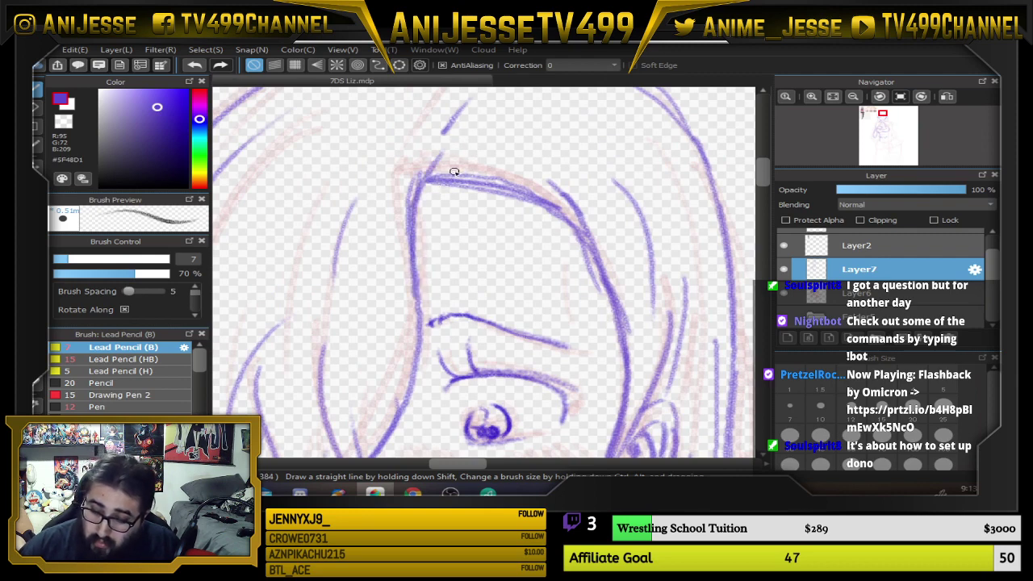
{"action": "scroll", "coordinate": [460, 189], "scroll_direction": "down", "scroll_amount": 4}
Redraw the left shoulder contour as one curve running from the collar into the outer upper arm
{"action": "mouse_move", "coordinate": [500, 211]}
{"action": "left_mouse_down"}
{"action": "mouse_move", "coordinate": [483, 156]}
{"action": "mouse_move", "coordinate": [472, 161]}
{"action": "left_mouse_up"}
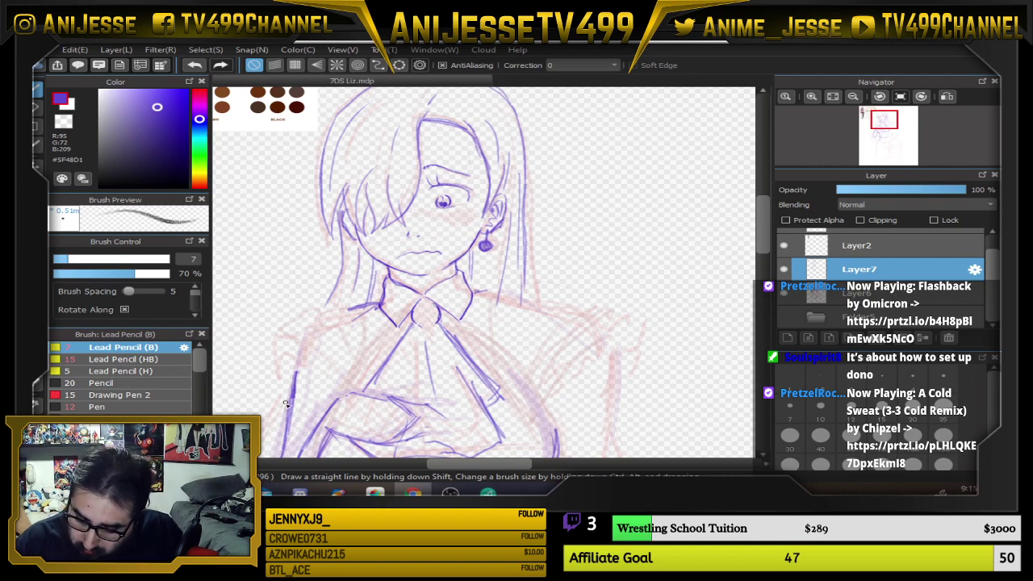
{"action": "mouse_move", "coordinate": [300, 346]}
{"action": "left_mouse_down"}
{"action": "mouse_move", "coordinate": [297, 373]}
{"action": "mouse_move", "coordinate": [304, 339]}
{"action": "mouse_move", "coordinate": [380, 304]}
{"action": "mouse_move", "coordinate": [331, 313]}
{"action": "mouse_move", "coordinate": [287, 386]}
{"action": "left_mouse_up"}
{"action": "scroll", "coordinate": [327, 363], "scroll_direction": "down", "scroll_amount": 5}
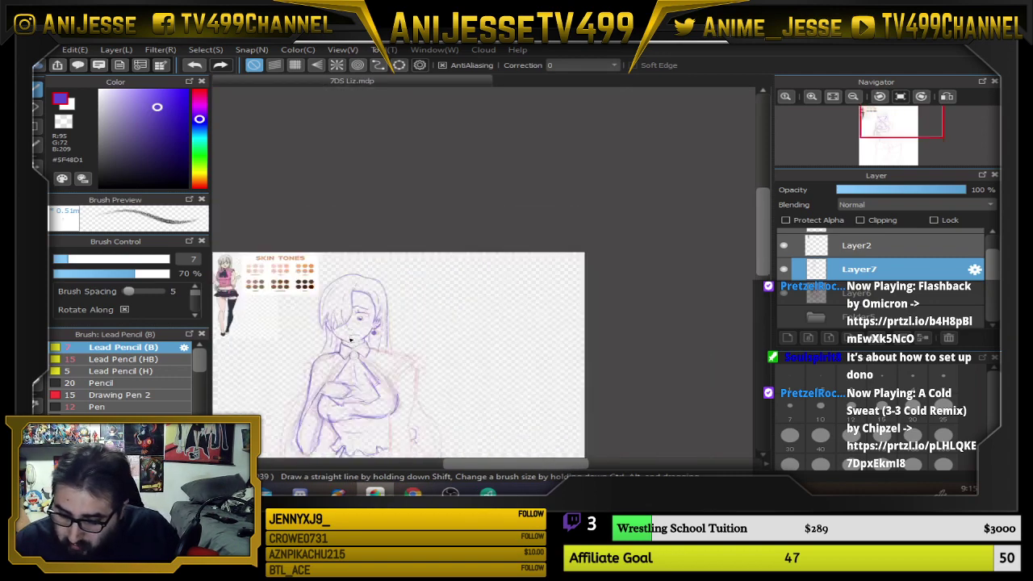
{"action": "left_click_drag", "start_coordinate": [409, 297], "coordinate": [476, 213]}
{"action": "scroll", "coordinate": [436, 255], "scroll_direction": "up", "scroll_amount": 5}
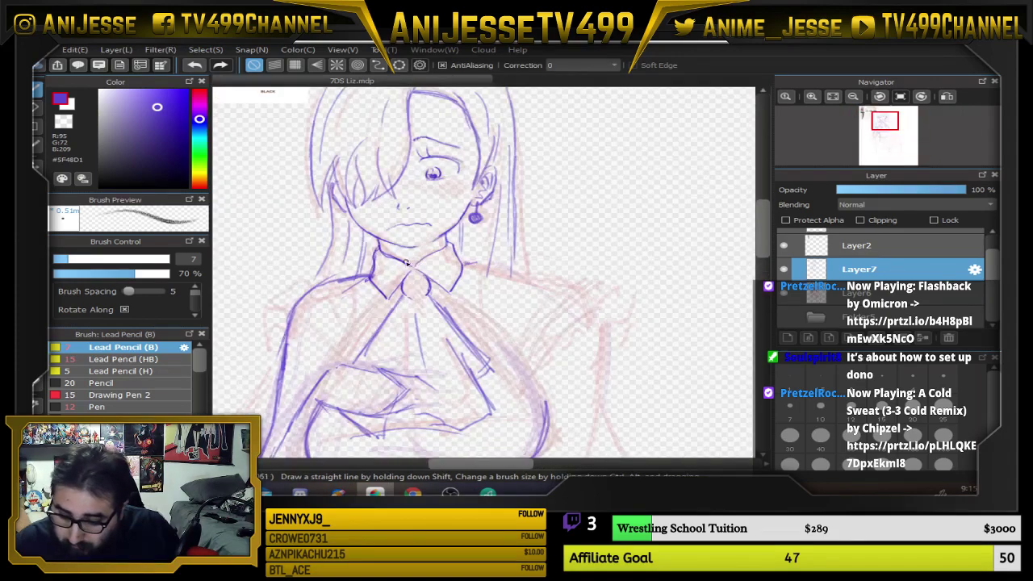
Draw the left armhole seam from the shoulder to the chest and add a ruffle along it
{"action": "left_click_drag", "start_coordinate": [263, 295], "coordinate": [311, 399]}
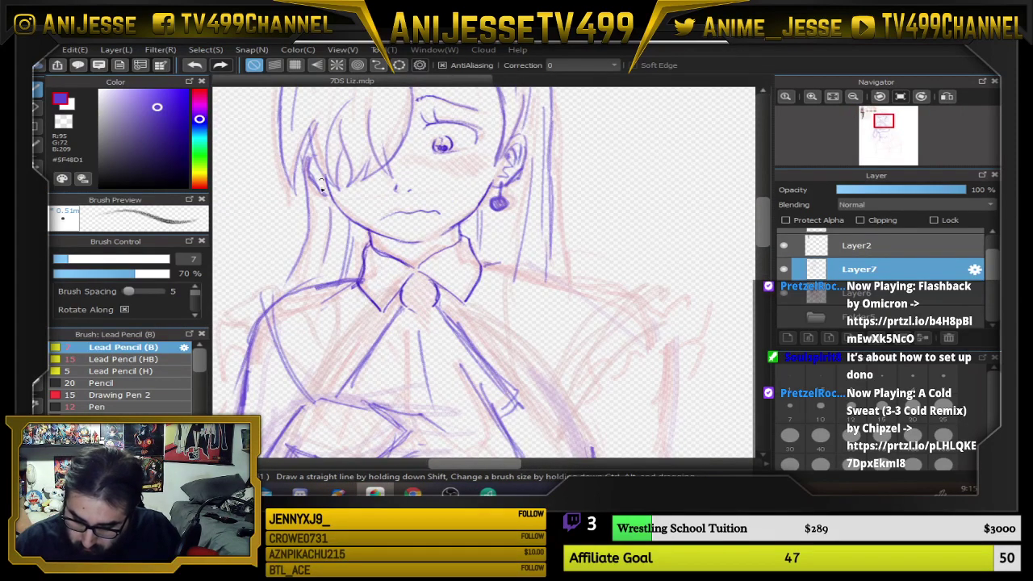
{"action": "mouse_move", "coordinate": [297, 278]}
{"action": "left_mouse_down"}
{"action": "mouse_move", "coordinate": [247, 283]}
{"action": "mouse_move", "coordinate": [262, 314]}
{"action": "mouse_move", "coordinate": [261, 355]}
{"action": "mouse_move", "coordinate": [292, 352]}
{"action": "mouse_move", "coordinate": [297, 391]}
{"action": "left_mouse_up"}
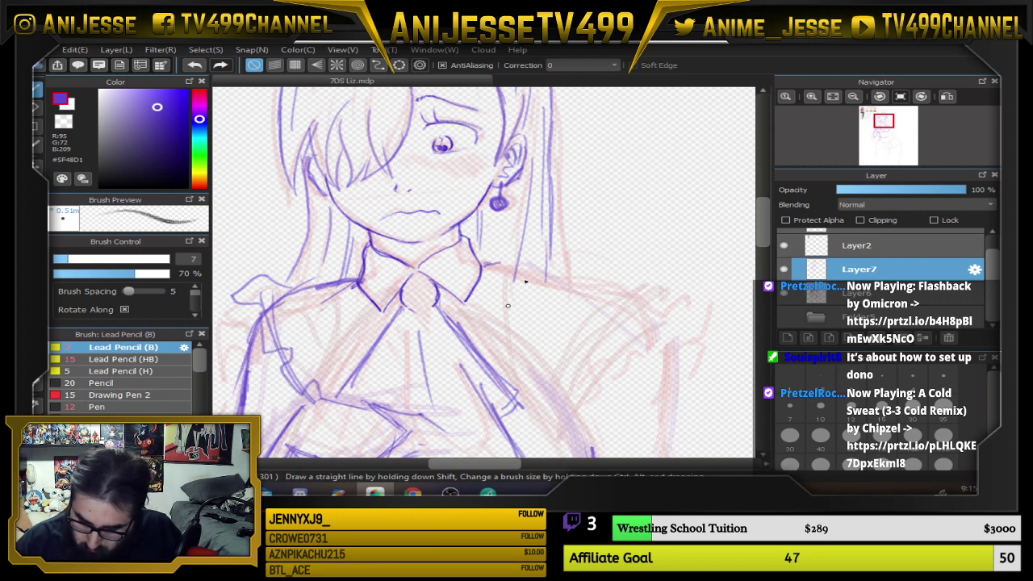
{"action": "mouse_move", "coordinate": [292, 280]}
{"action": "left_mouse_down"}
{"action": "mouse_move", "coordinate": [238, 287]}
{"action": "mouse_move", "coordinate": [258, 308]}
{"action": "left_mouse_up"}
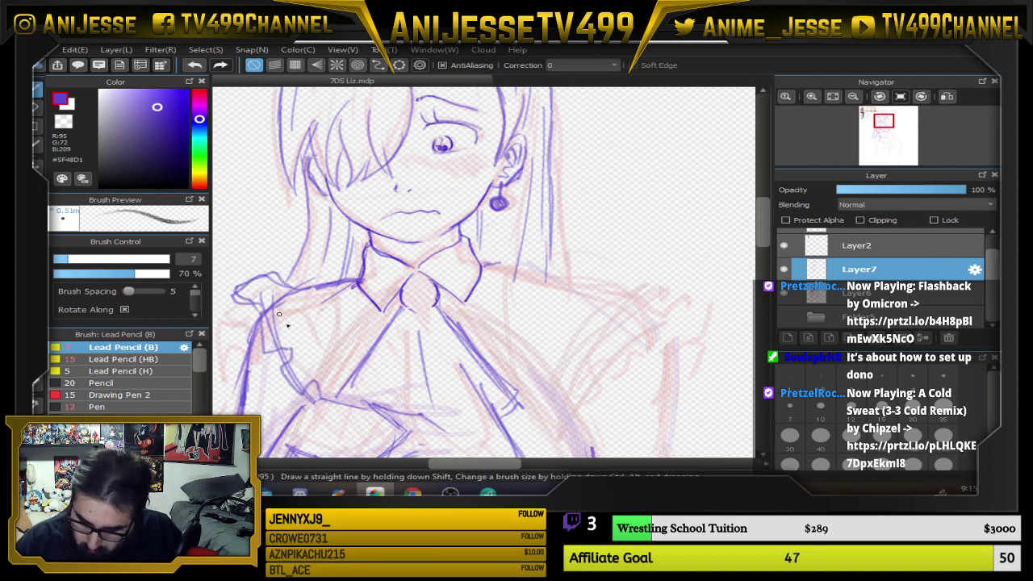
Check the reference character's outfit and add short fold lines where the left armhole seam meets the arm
{"action": "scroll", "coordinate": [455, 277], "scroll_direction": "down", "scroll_amount": 3}
{"action": "scroll", "coordinate": [436, 299], "scroll_direction": "up", "scroll_amount": 4}
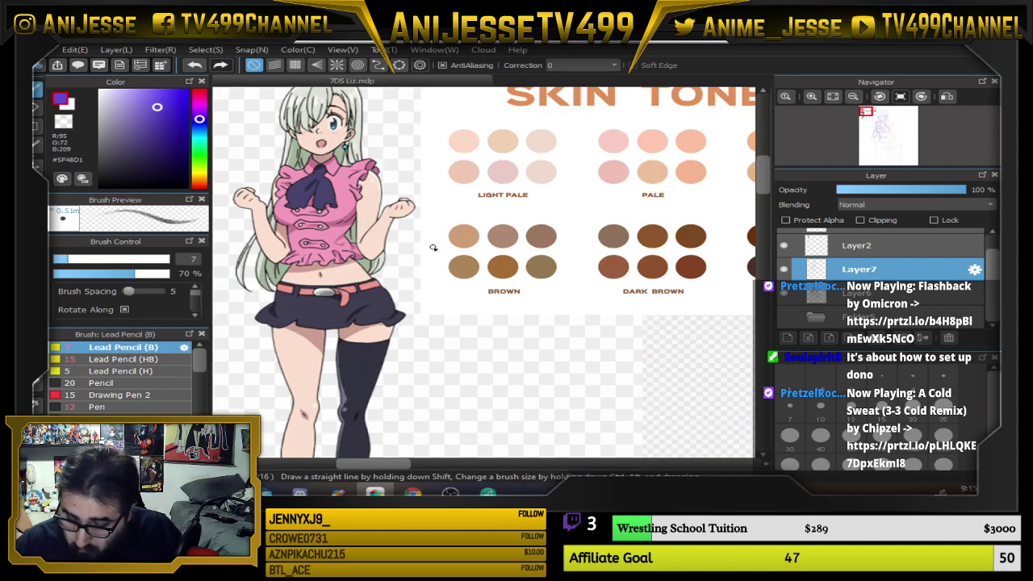
{"action": "scroll", "coordinate": [433, 247], "scroll_direction": "down", "scroll_amount": 4}
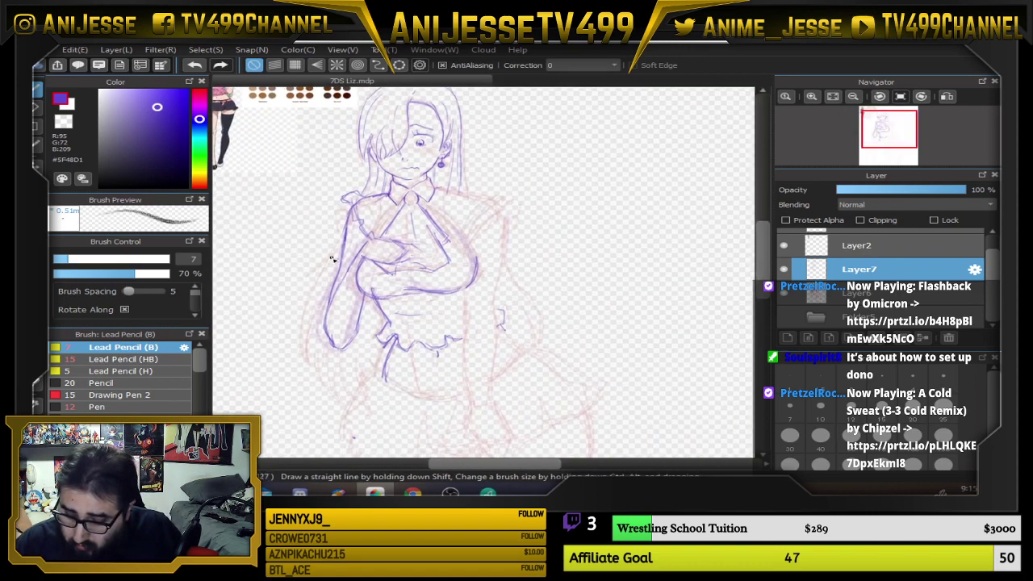
{"action": "scroll", "coordinate": [339, 256], "scroll_direction": "up", "scroll_amount": 3}
{"action": "scroll", "coordinate": [491, 191], "scroll_direction": "up", "scroll_amount": 3}
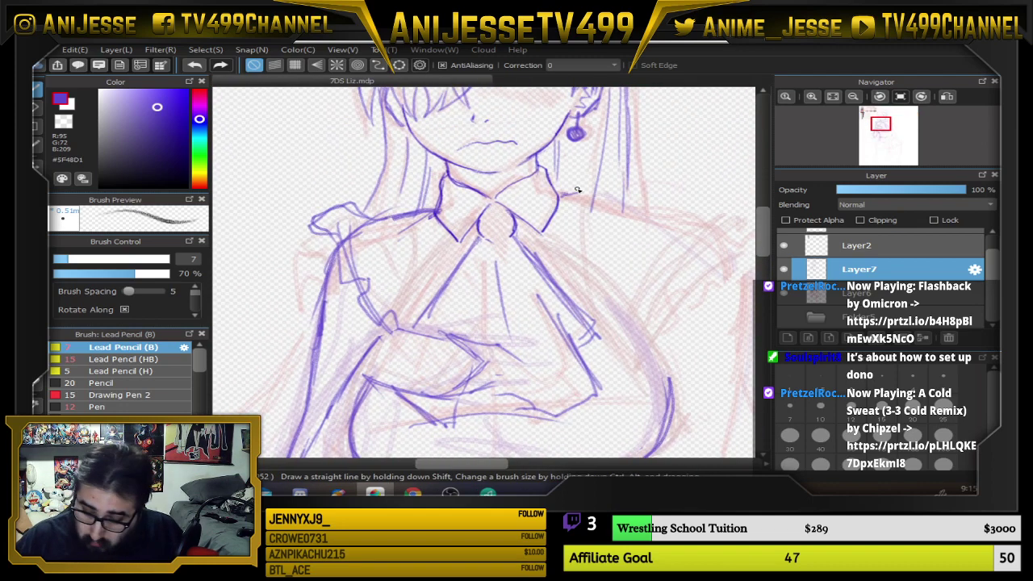
{"action": "mouse_move", "coordinate": [397, 285]}
{"action": "left_mouse_down"}
{"action": "mouse_move", "coordinate": [399, 342]}
{"action": "mouse_move", "coordinate": [397, 317]}
{"action": "left_mouse_up"}
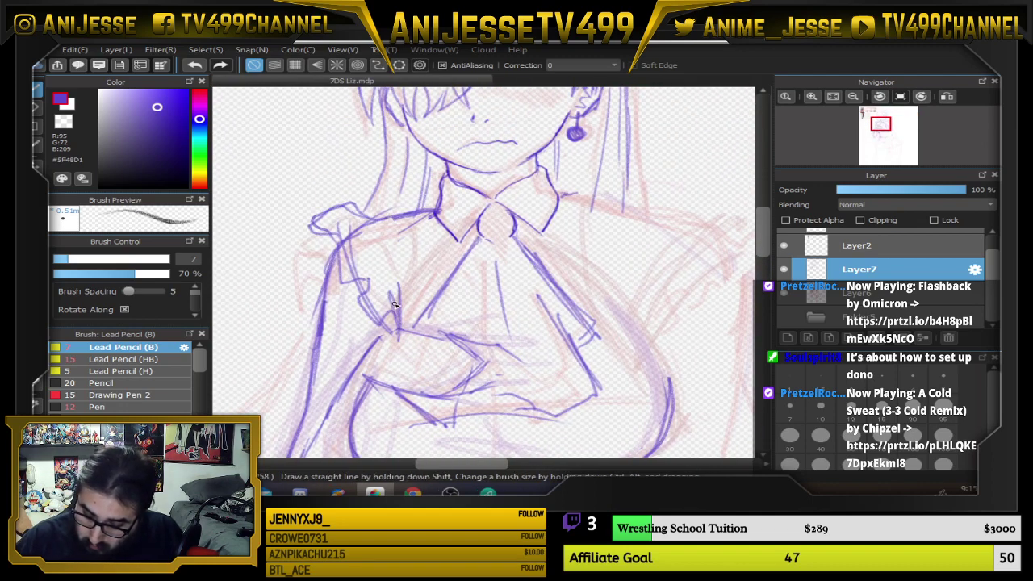
Erase the middle of the line under the chest with a size 50 eraser
{"action": "left_click_drag", "start_coordinate": [440, 374], "coordinate": [452, 263]}
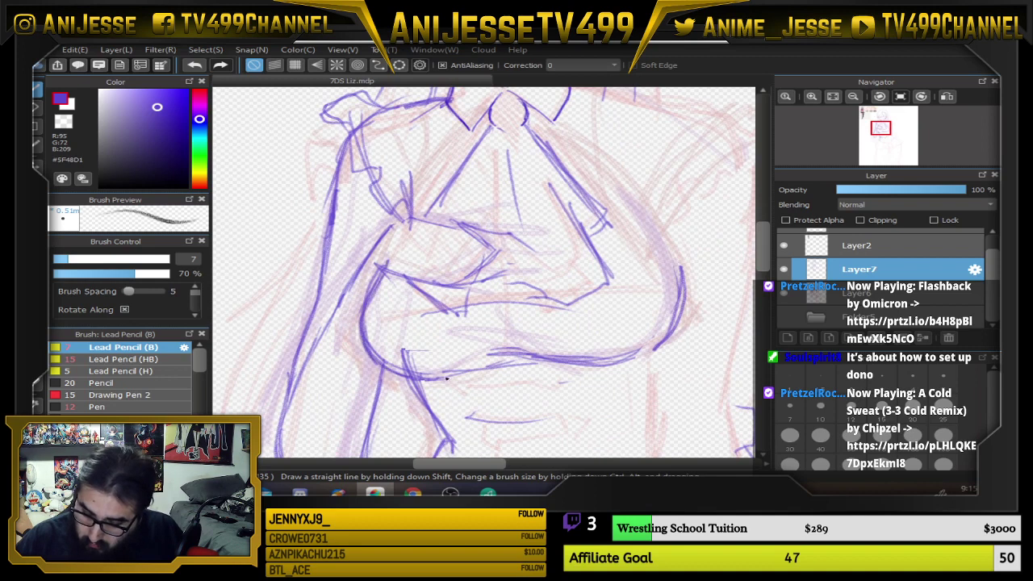
{"action": "key", "text": "e"}
{"action": "left_click_drag", "start_coordinate": [416, 339], "coordinate": [426, 350]}
{"action": "left_click", "coordinate": [913, 437]}
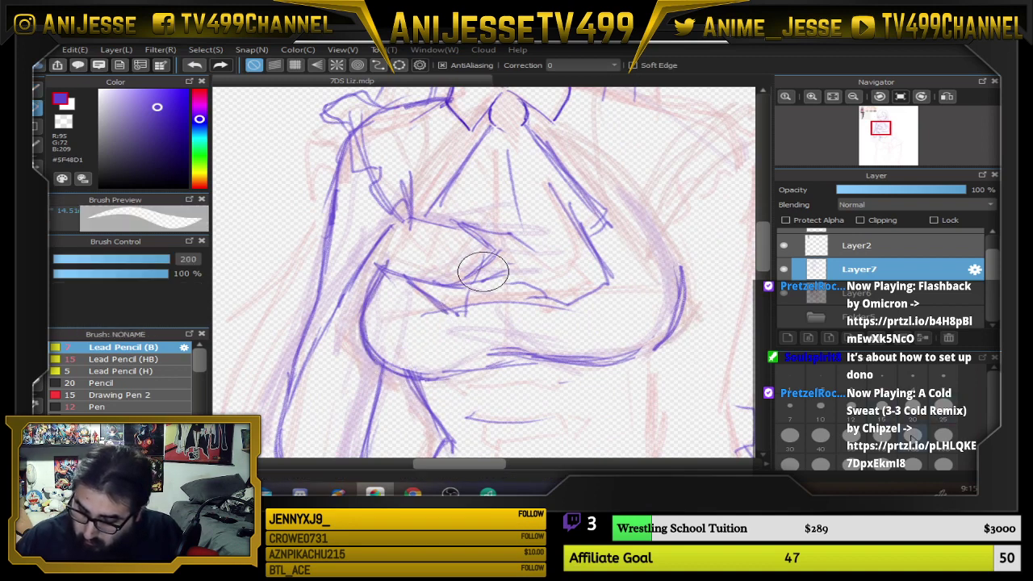
{"action": "left_click", "coordinate": [851, 438]}
{"action": "mouse_move", "coordinate": [444, 367]}
{"action": "left_mouse_down"}
{"action": "mouse_move", "coordinate": [483, 379]}
{"action": "mouse_move", "coordinate": [504, 355]}
{"action": "mouse_move", "coordinate": [536, 365]}
{"action": "mouse_move", "coordinate": [654, 328]}
{"action": "mouse_move", "coordinate": [534, 356]}
{"action": "left_mouse_up"}
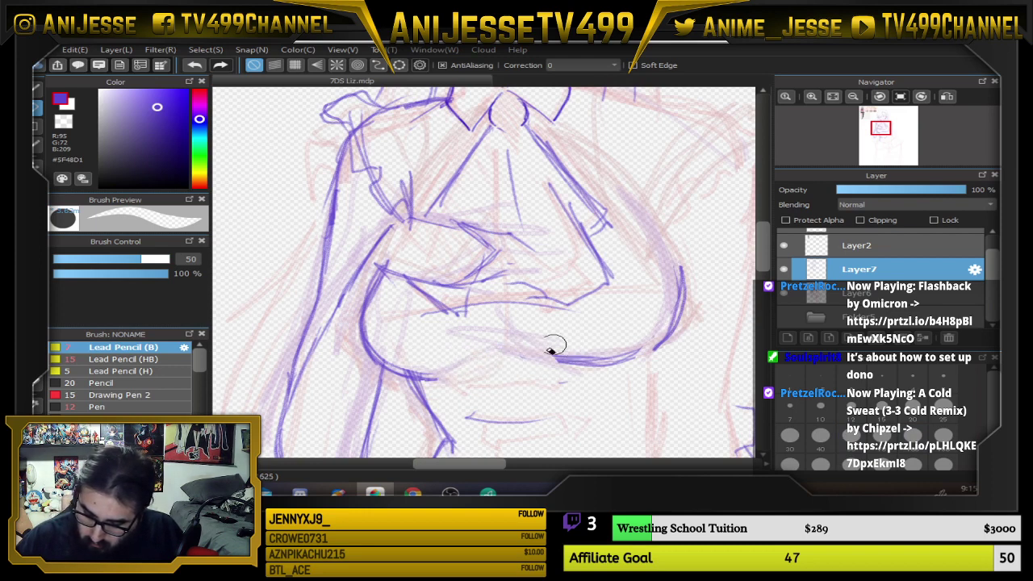
Redraw the middle of the line under the chest as two curves meeting in the centre, raising the pencil size to 10
{"action": "key", "text": "b"}
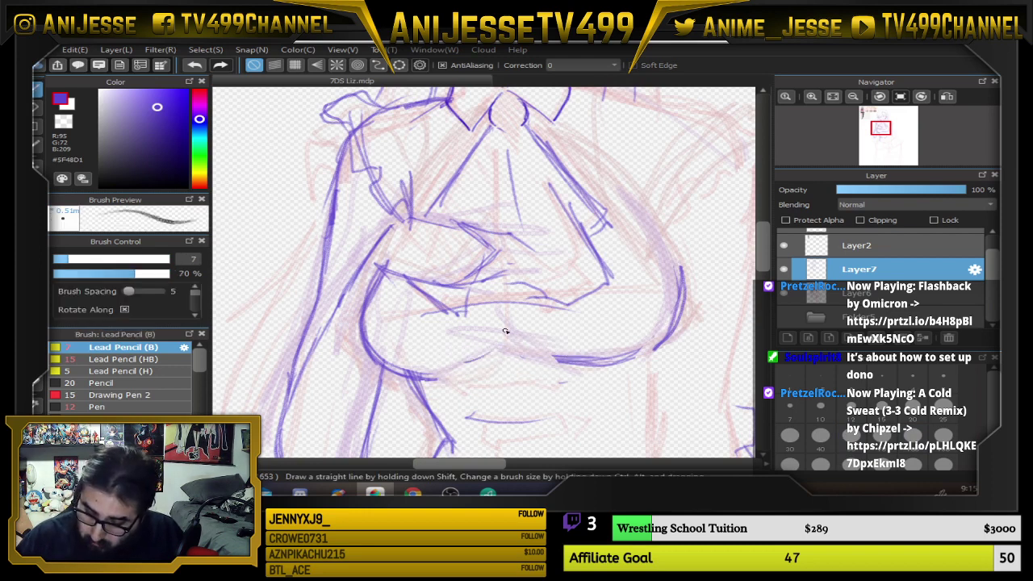
{"action": "left_click_drag", "start_coordinate": [505, 331], "coordinate": [476, 360]}
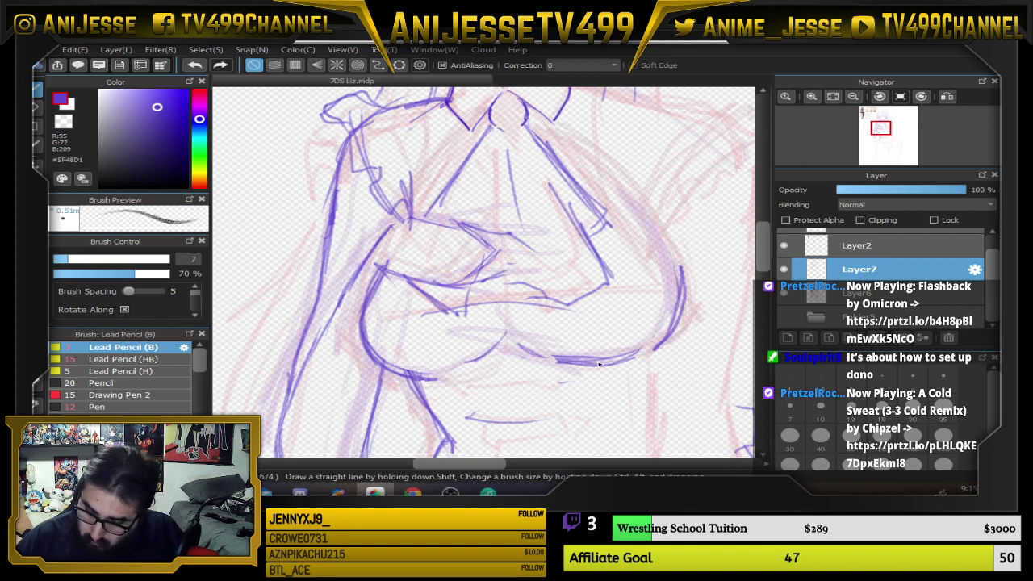
{"action": "left_click_drag", "start_coordinate": [599, 364], "coordinate": [649, 351]}
{"action": "key", "text": "bracketright"}
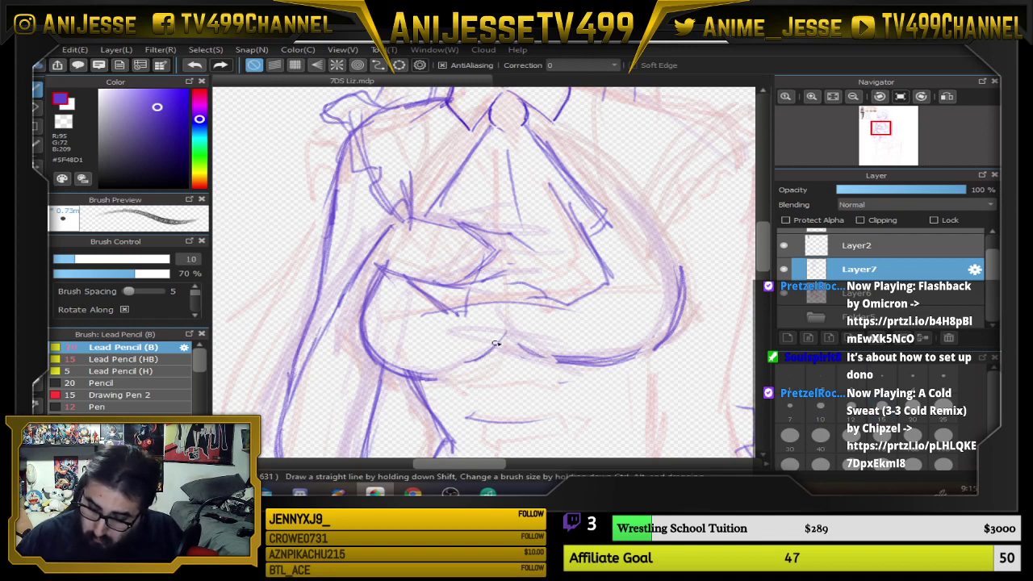
{"action": "left_click_drag", "start_coordinate": [499, 339], "coordinate": [476, 361]}
Draw the blouse's horizontal fastening straps, one across the chest and two across the stomach
{"action": "mouse_move", "coordinate": [423, 300]}
{"action": "left_mouse_down"}
{"action": "mouse_move", "coordinate": [424, 331]}
{"action": "mouse_move", "coordinate": [481, 318]}
{"action": "mouse_move", "coordinate": [600, 320]}
{"action": "mouse_move", "coordinate": [657, 296]}
{"action": "left_mouse_up"}
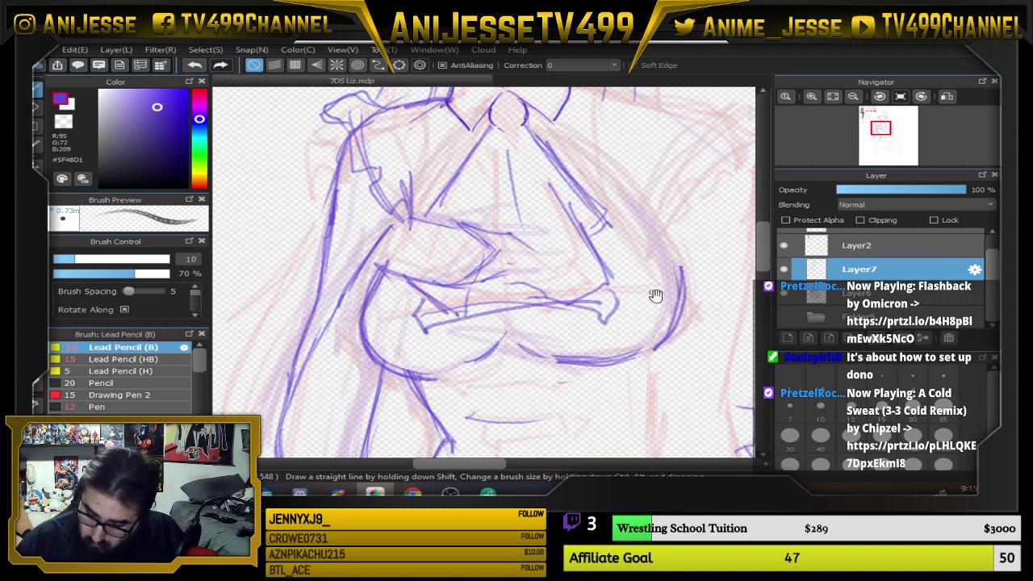
{"action": "scroll", "coordinate": [553, 308], "scroll_direction": "down", "scroll_amount": 3}
{"action": "mouse_move", "coordinate": [427, 312]}
{"action": "left_mouse_down"}
{"action": "mouse_move", "coordinate": [432, 331]}
{"action": "mouse_move", "coordinate": [538, 319]}
{"action": "mouse_move", "coordinate": [527, 303]}
{"action": "mouse_move", "coordinate": [553, 301]}
{"action": "left_mouse_up"}
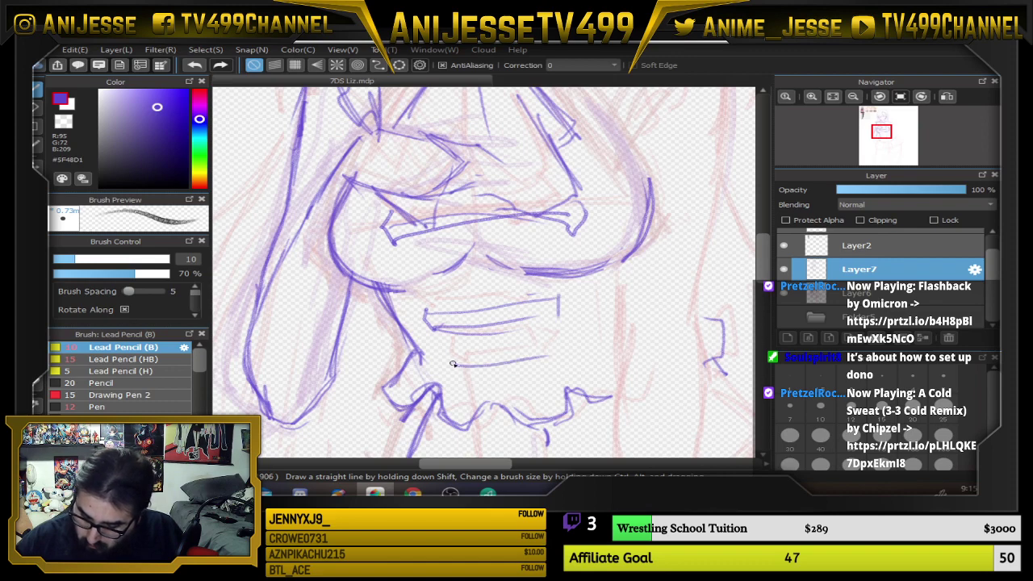
{"action": "left_click_drag", "start_coordinate": [452, 368], "coordinate": [557, 361]}
Erase the dark outer contour on the right side of the chest
{"action": "left_click_drag", "start_coordinate": [632, 291], "coordinate": [594, 361]}
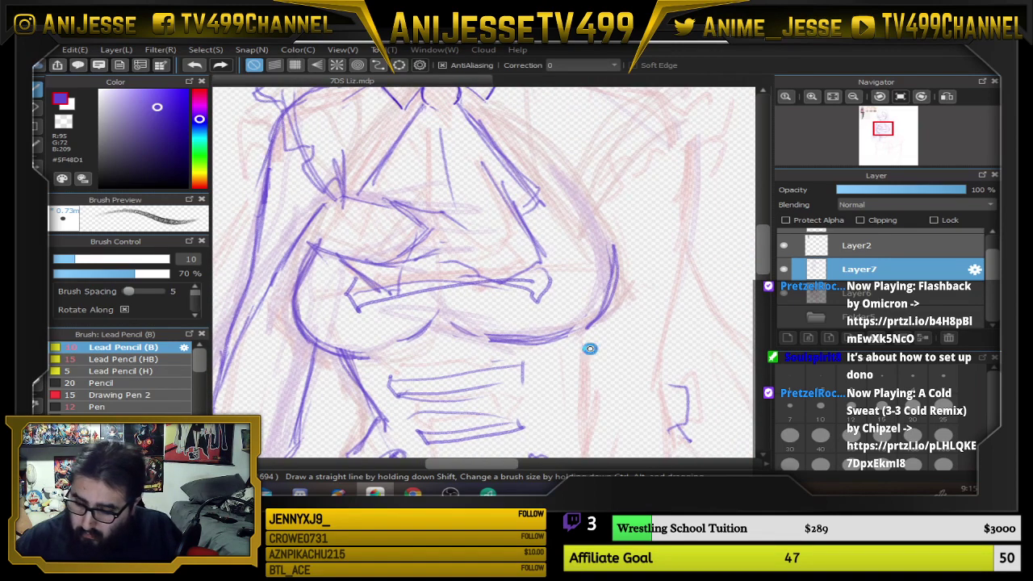
{"action": "scroll", "coordinate": [590, 348], "scroll_direction": "down", "scroll_amount": 1}
{"action": "left_click_drag", "start_coordinate": [565, 304], "coordinate": [454, 369]}
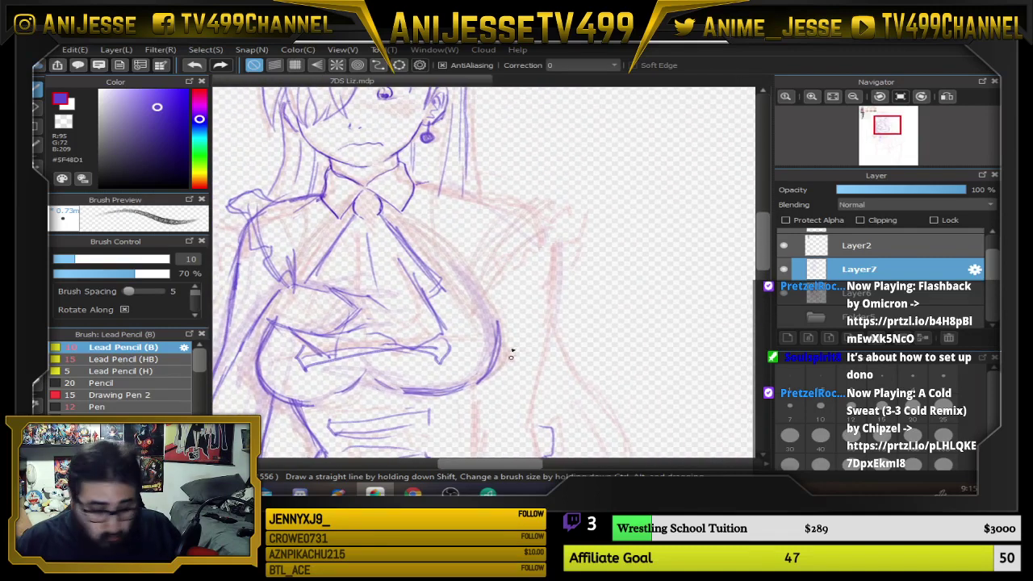
{"action": "key", "text": "e"}
{"action": "mouse_move", "coordinate": [516, 323]}
{"action": "left_mouse_down"}
{"action": "mouse_move", "coordinate": [501, 307]}
{"action": "mouse_move", "coordinate": [484, 380]}
{"action": "left_mouse_up"}
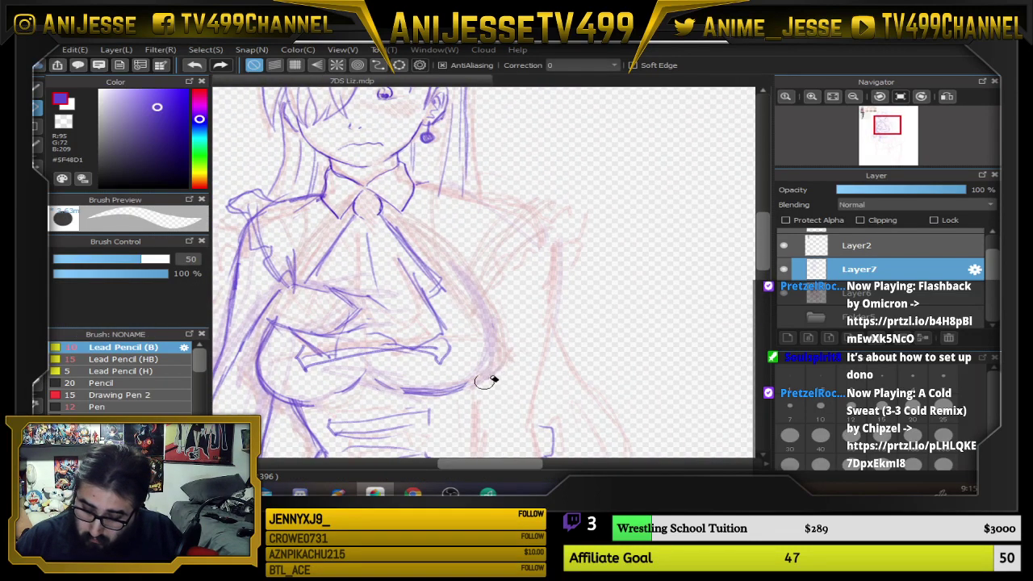
Try to draw the right shoulder and outer arm contour from the collar downward
{"action": "key", "text": "b"}
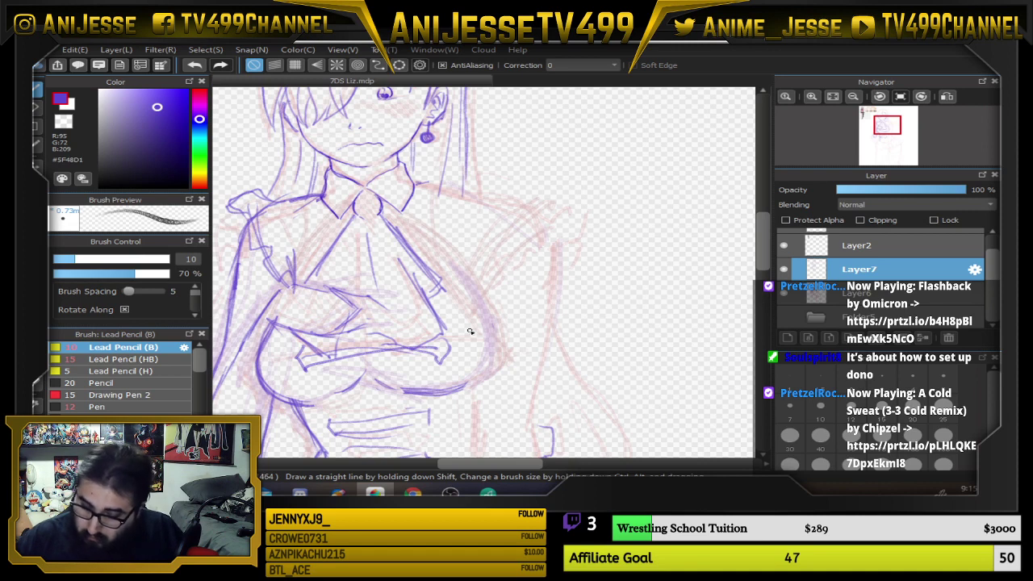
{"action": "mouse_move", "coordinate": [418, 184]}
{"action": "left_mouse_down"}
{"action": "mouse_move", "coordinate": [506, 195]}
{"action": "mouse_move", "coordinate": [524, 212]}
{"action": "left_mouse_up"}
{"action": "key", "text": "ctrl+z"}
{"action": "mouse_move", "coordinate": [421, 186]}
{"action": "left_mouse_down"}
{"action": "mouse_move", "coordinate": [507, 214]}
{"action": "mouse_move", "coordinate": [529, 302]}
{"action": "left_mouse_up"}
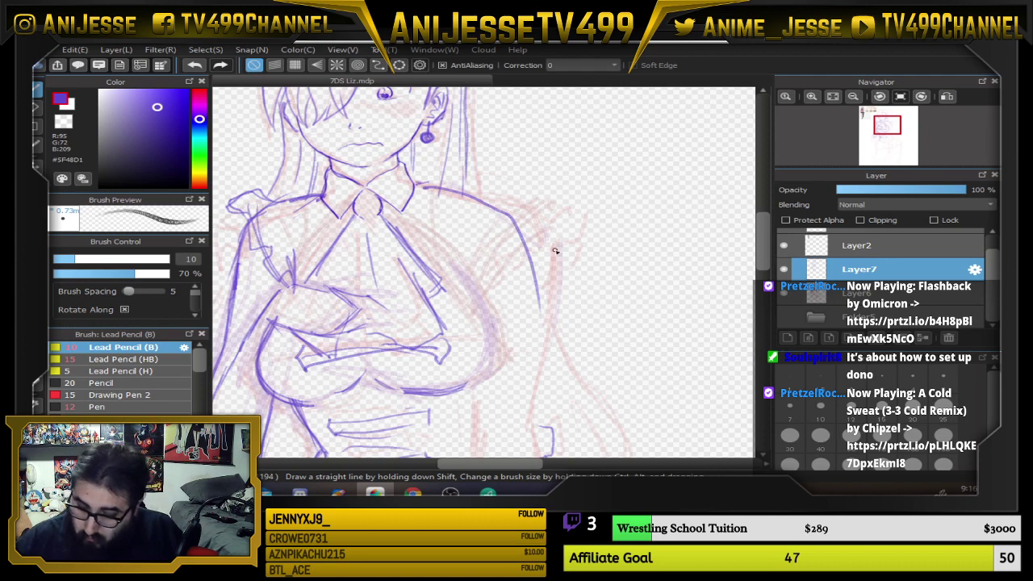
{"action": "scroll", "coordinate": [557, 254], "scroll_direction": "down", "scroll_amount": 2}
{"action": "key", "text": "ctrl+z"}
{"action": "scroll", "coordinate": [519, 251], "scroll_direction": "up", "scroll_amount": 1}
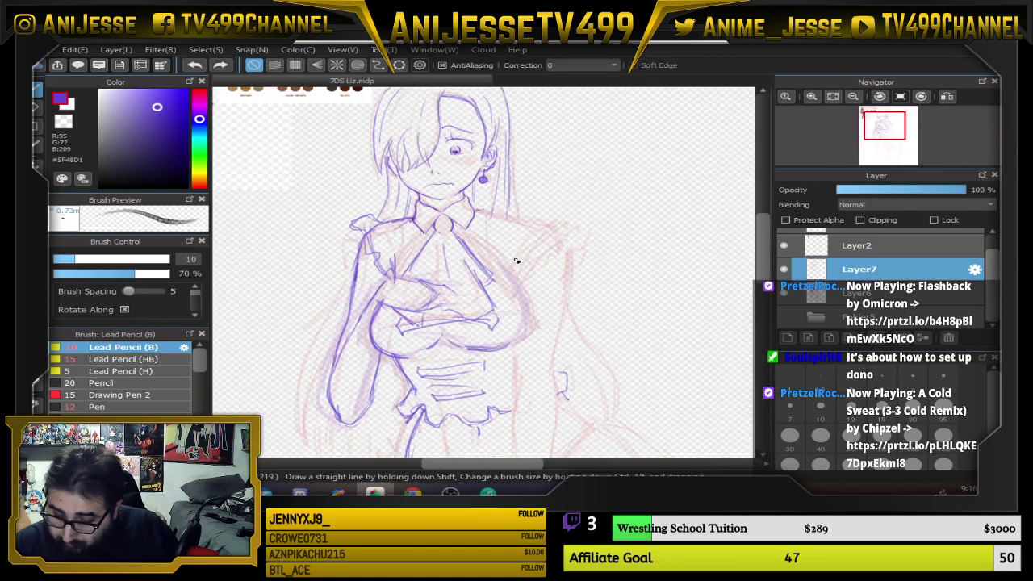
{"action": "scroll", "coordinate": [518, 261], "scroll_direction": "up", "scroll_amount": 1}
{"action": "left_click_drag", "start_coordinate": [505, 279], "coordinate": [443, 71]}
{"action": "scroll", "coordinate": [502, 350], "scroll_direction": "up", "scroll_amount": 1}
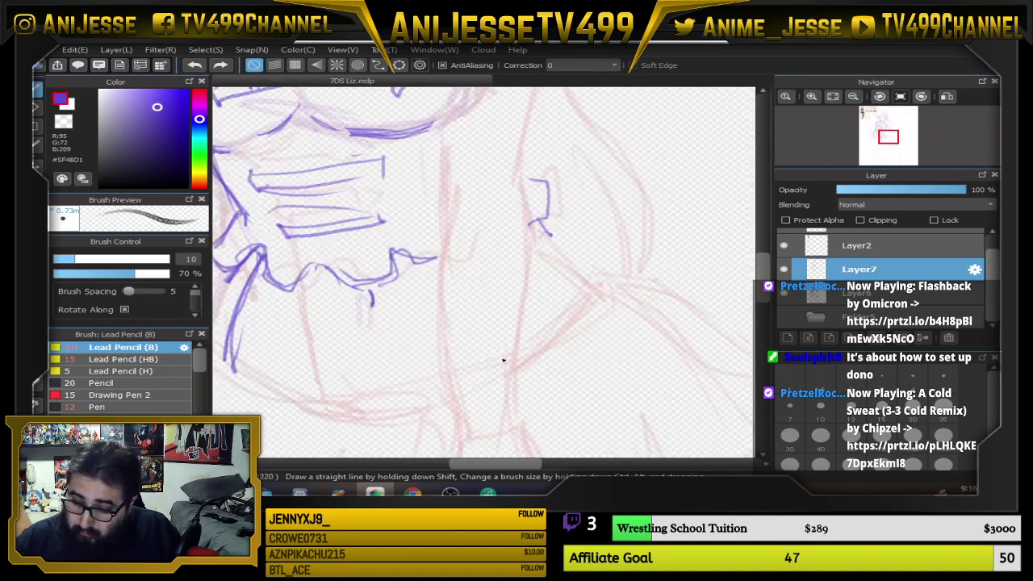
{"action": "scroll", "coordinate": [503, 360], "scroll_direction": "up", "scroll_amount": 2}
{"action": "scroll", "coordinate": [499, 361], "scroll_direction": "down", "scroll_amount": 4}
{"action": "left_click_drag", "start_coordinate": [502, 349], "coordinate": [474, 189]}
{"action": "scroll", "coordinate": [466, 271], "scroll_direction": "up", "scroll_amount": 3}
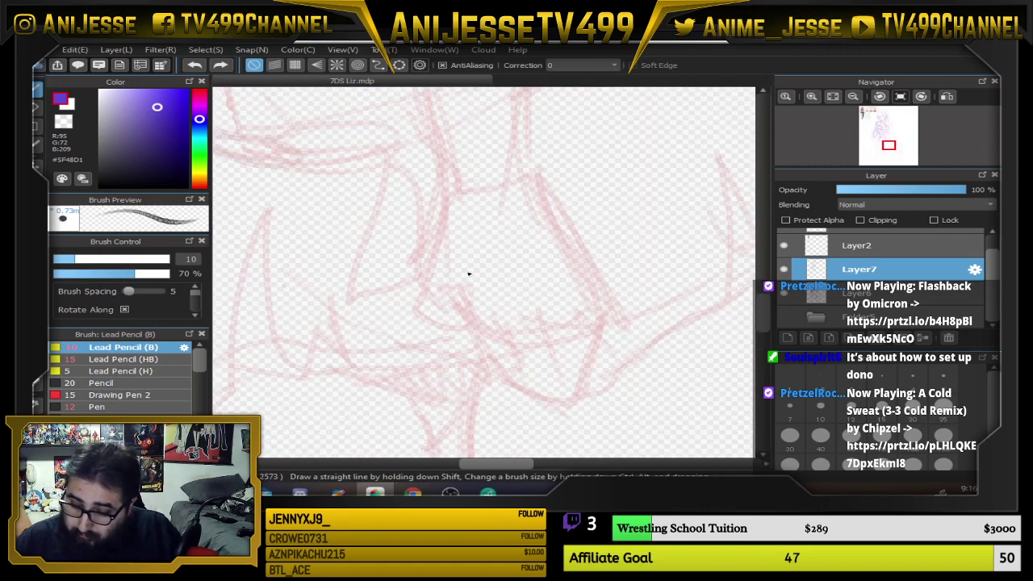
{"action": "left_click_drag", "start_coordinate": [412, 287], "coordinate": [755, 249]}
{"action": "key", "text": "e"}
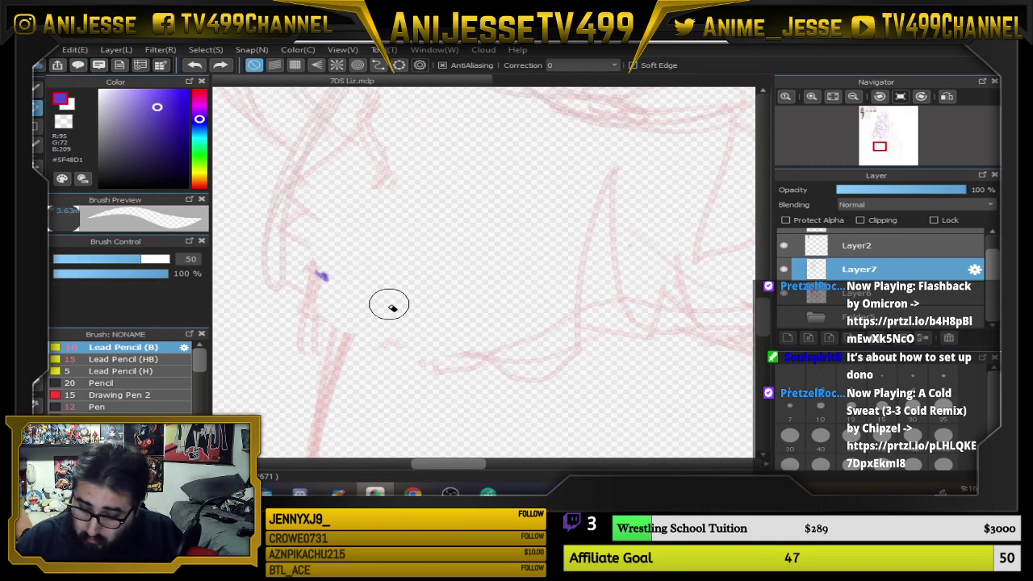
{"action": "left_click_drag", "start_coordinate": [322, 278], "coordinate": [327, 270]}
{"action": "key", "text": "b"}
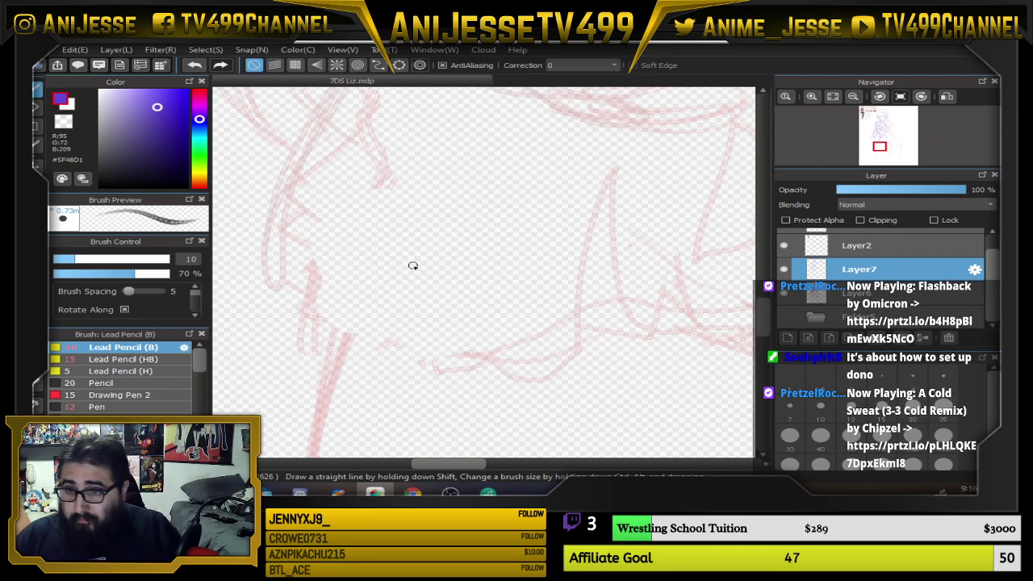
Outline the lower hand over the rough sketch, with the wrist sides, knuckle line, thumb and first finger segment
{"action": "scroll", "coordinate": [445, 237], "scroll_direction": "down", "scroll_amount": 1}
{"action": "mouse_move", "coordinate": [480, 238]}
{"action": "left_mouse_down"}
{"action": "mouse_move", "coordinate": [509, 256]}
{"action": "mouse_move", "coordinate": [389, 283]}
{"action": "mouse_move", "coordinate": [407, 274]}
{"action": "mouse_move", "coordinate": [512, 309]}
{"action": "left_mouse_up"}
{"action": "scroll", "coordinate": [468, 247], "scroll_direction": "up", "scroll_amount": 1}
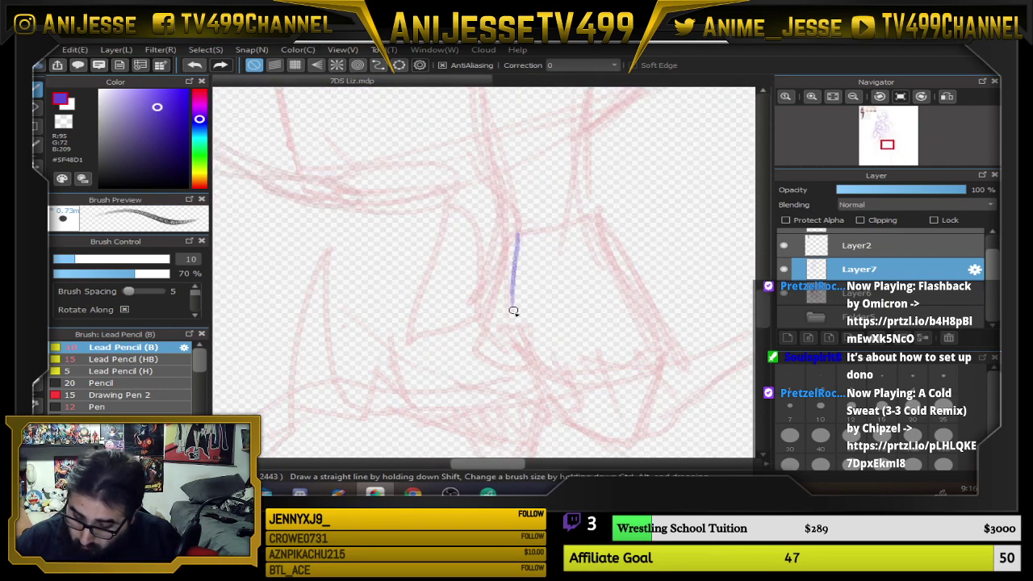
{"action": "left_click_drag", "start_coordinate": [519, 234], "coordinate": [509, 327]}
{"action": "mouse_move", "coordinate": [527, 362]}
{"action": "left_mouse_down"}
{"action": "mouse_move", "coordinate": [608, 357]}
{"action": "mouse_move", "coordinate": [572, 361]}
{"action": "mouse_move", "coordinate": [655, 344]}
{"action": "mouse_move", "coordinate": [586, 232]}
{"action": "mouse_move", "coordinate": [655, 349]}
{"action": "left_mouse_up"}
{"action": "mouse_move", "coordinate": [509, 243]}
{"action": "left_mouse_down"}
{"action": "mouse_move", "coordinate": [512, 310]}
{"action": "mouse_move", "coordinate": [510, 282]}
{"action": "mouse_move", "coordinate": [492, 326]}
{"action": "mouse_move", "coordinate": [486, 318]}
{"action": "mouse_move", "coordinate": [510, 341]}
{"action": "mouse_move", "coordinate": [492, 336]}
{"action": "mouse_move", "coordinate": [492, 320]}
{"action": "mouse_move", "coordinate": [483, 359]}
{"action": "mouse_move", "coordinate": [507, 359]}
{"action": "mouse_move", "coordinate": [519, 398]}
{"action": "left_mouse_up"}
{"action": "mouse_move", "coordinate": [523, 348]}
{"action": "left_mouse_down"}
{"action": "mouse_move", "coordinate": [541, 394]}
{"action": "mouse_move", "coordinate": [567, 390]}
{"action": "mouse_move", "coordinate": [564, 364]}
{"action": "left_mouse_up"}
{"action": "left_click_drag", "start_coordinate": [611, 350], "coordinate": [578, 289]}
Try to add the lower segment of the first finger
{"action": "mouse_move", "coordinate": [503, 344]}
{"action": "left_mouse_down"}
{"action": "mouse_move", "coordinate": [505, 372]}
{"action": "mouse_move", "coordinate": [526, 358]}
{"action": "mouse_move", "coordinate": [533, 331]}
{"action": "left_mouse_up"}
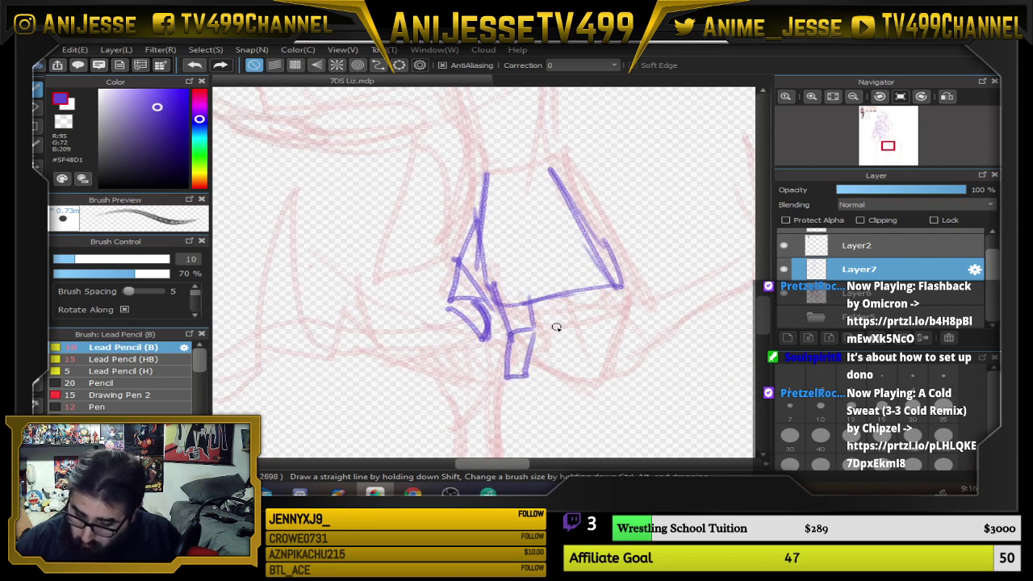
{"action": "key", "text": "ctrl+z"}
{"action": "key", "text": "ctrl+z"}
{"action": "key", "text": "ctrl+z"}
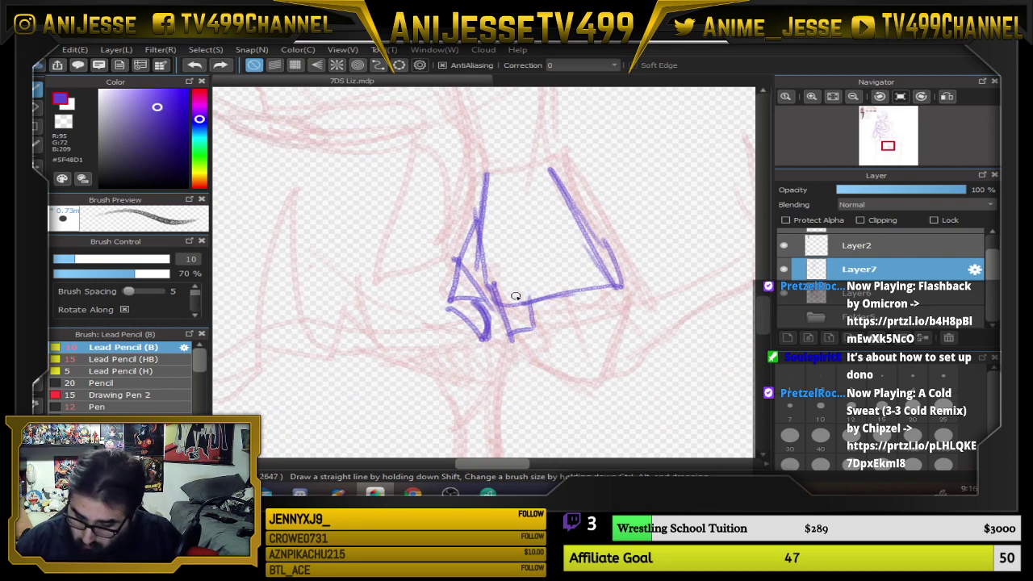
Try to outline the remaining finger segments of the lower hand beneath the knuckle line
{"action": "mouse_move", "coordinate": [495, 332]}
{"action": "left_mouse_down"}
{"action": "mouse_move", "coordinate": [531, 332]}
{"action": "mouse_move", "coordinate": [538, 307]}
{"action": "mouse_move", "coordinate": [503, 314]}
{"action": "mouse_move", "coordinate": [521, 282]}
{"action": "mouse_move", "coordinate": [507, 293]}
{"action": "mouse_move", "coordinate": [543, 292]}
{"action": "mouse_move", "coordinate": [540, 312]}
{"action": "mouse_move", "coordinate": [501, 283]}
{"action": "left_mouse_up"}
{"action": "mouse_move", "coordinate": [516, 333]}
{"action": "left_mouse_down"}
{"action": "mouse_move", "coordinate": [544, 345]}
{"action": "mouse_move", "coordinate": [581, 326]}
{"action": "mouse_move", "coordinate": [583, 281]}
{"action": "mouse_move", "coordinate": [571, 330]}
{"action": "mouse_move", "coordinate": [547, 298]}
{"action": "mouse_move", "coordinate": [571, 312]}
{"action": "mouse_move", "coordinate": [544, 308]}
{"action": "mouse_move", "coordinate": [588, 313]}
{"action": "left_mouse_up"}
{"action": "key", "text": "ctrl+z"}
{"action": "key", "text": "ctrl+z"}
{"action": "key", "text": "ctrl+z"}
{"action": "key", "text": "ctrl+z"}
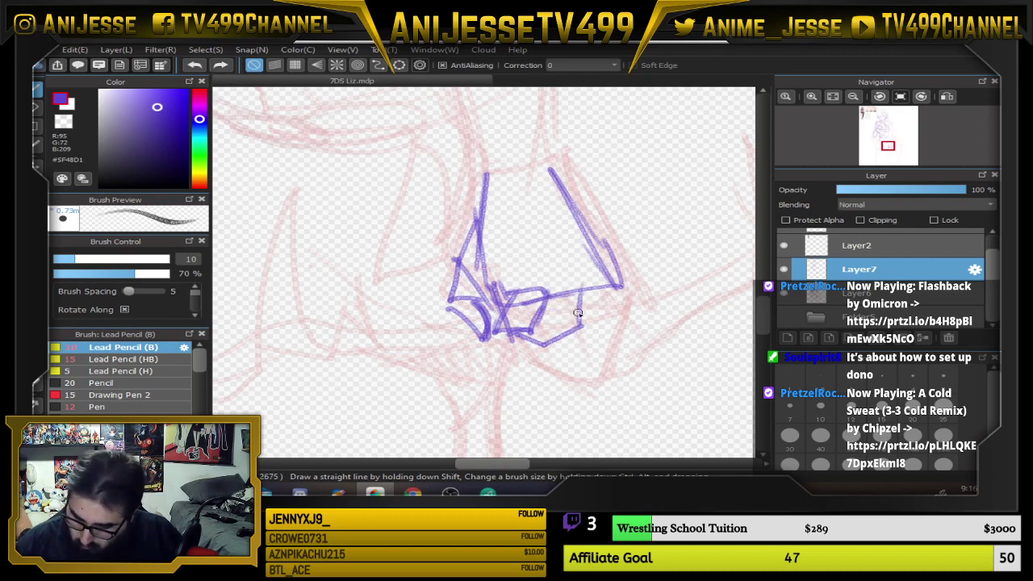
{"action": "mouse_move", "coordinate": [548, 329]}
{"action": "left_mouse_down"}
{"action": "mouse_move", "coordinate": [566, 285]}
{"action": "mouse_move", "coordinate": [569, 311]}
{"action": "mouse_move", "coordinate": [583, 320]}
{"action": "mouse_move", "coordinate": [621, 291]}
{"action": "left_mouse_up"}
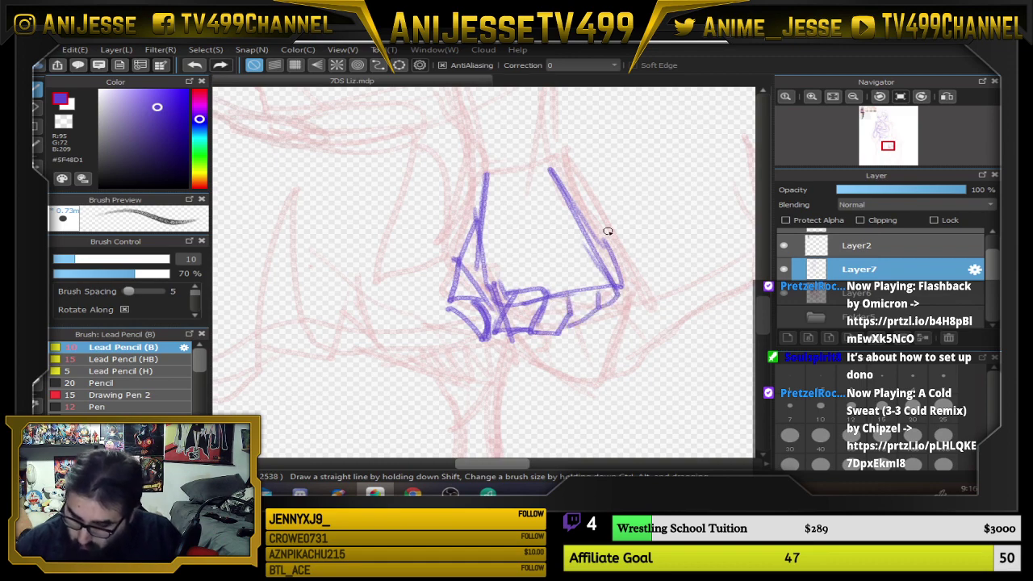
{"action": "scroll", "coordinate": [609, 229], "scroll_direction": "down", "scroll_amount": 2}
{"action": "left_click_drag", "start_coordinate": [606, 245], "coordinate": [533, 391]}
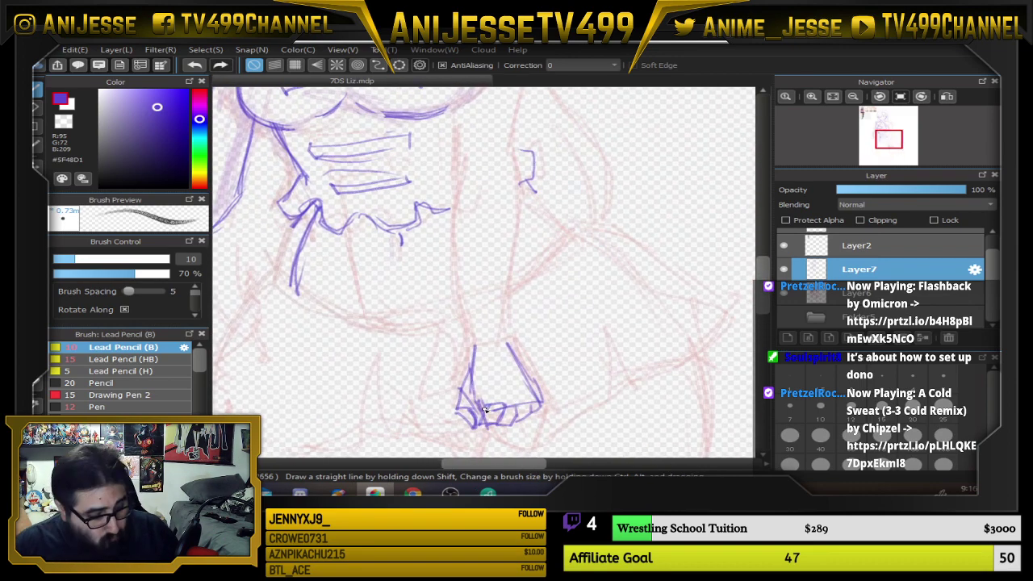
Undo the most recent finger strokes on the lower hand, back to the first finger segment
{"action": "key", "text": "ctrl+z"}
{"action": "key", "text": "ctrl+z"}
{"action": "key", "text": "ctrl+z"}
{"action": "key", "text": "ctrl+z"}
{"action": "key", "text": "ctrl+z"}
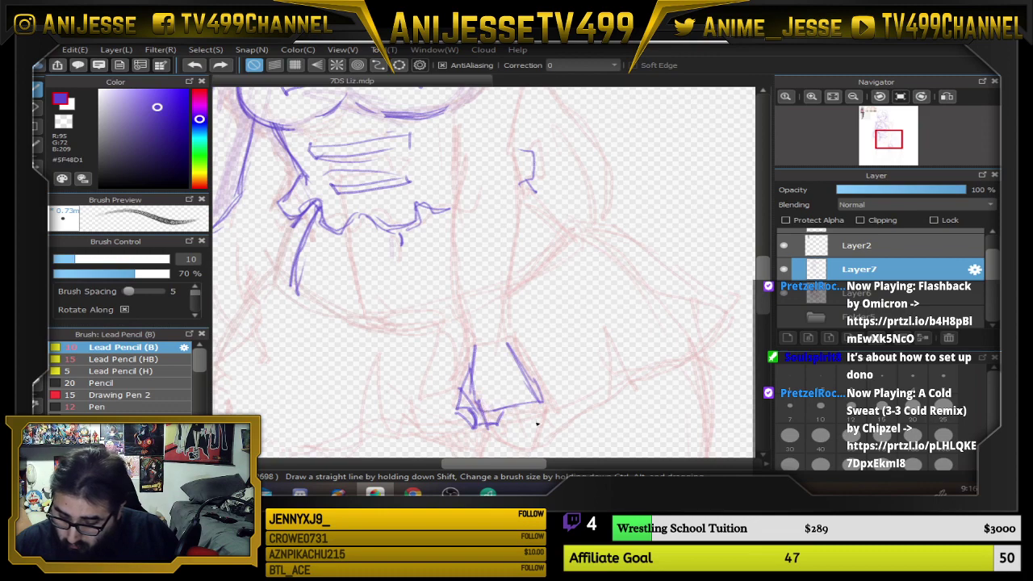
Redraw the fingers of the lower hand as longer shapes extending down from the knuckle line
{"action": "left_click_drag", "start_coordinate": [506, 409], "coordinate": [489, 303]}
{"action": "scroll", "coordinate": [485, 325], "scroll_direction": "up", "scroll_amount": 1}
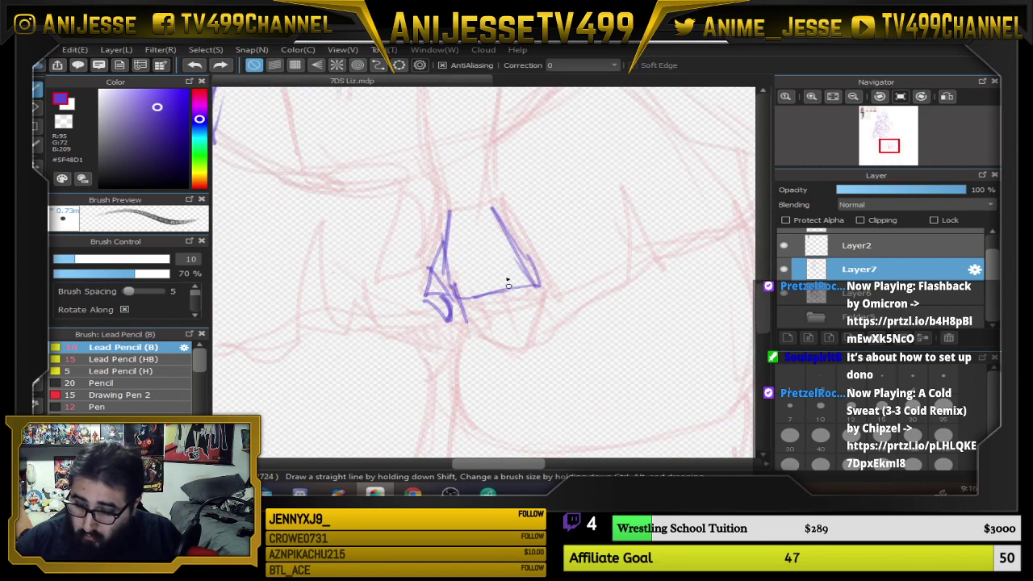
{"action": "mouse_move", "coordinate": [479, 279]}
{"action": "left_mouse_down"}
{"action": "mouse_move", "coordinate": [486, 314]}
{"action": "mouse_move", "coordinate": [449, 357]}
{"action": "left_mouse_up"}
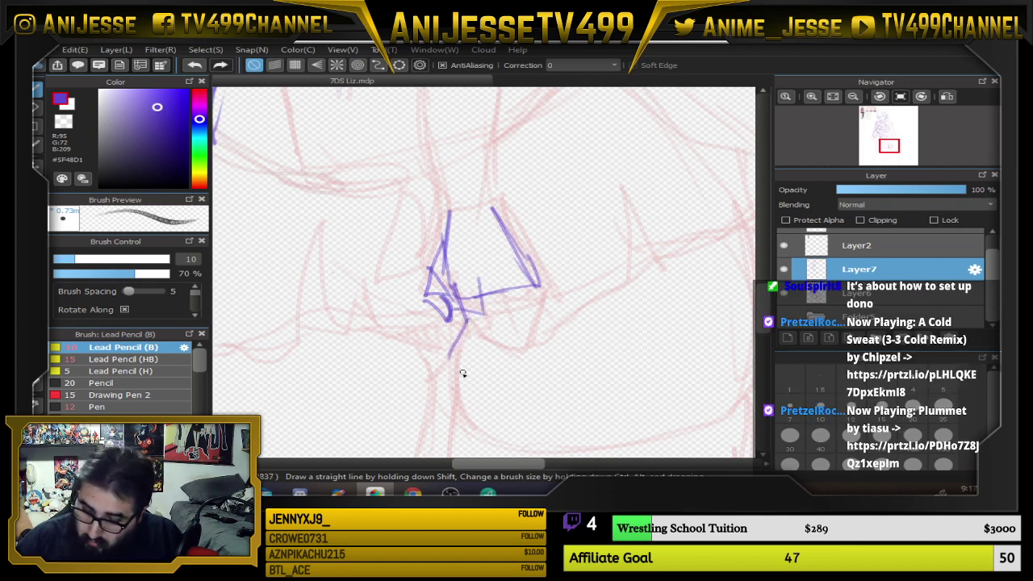
{"action": "mouse_move", "coordinate": [468, 318]}
{"action": "left_mouse_down"}
{"action": "mouse_move", "coordinate": [479, 357]}
{"action": "mouse_move", "coordinate": [491, 350]}
{"action": "mouse_move", "coordinate": [484, 291]}
{"action": "mouse_move", "coordinate": [503, 332]}
{"action": "mouse_move", "coordinate": [502, 348]}
{"action": "mouse_move", "coordinate": [498, 321]}
{"action": "mouse_move", "coordinate": [494, 354]}
{"action": "mouse_move", "coordinate": [516, 356]}
{"action": "mouse_move", "coordinate": [513, 322]}
{"action": "mouse_move", "coordinate": [503, 337]}
{"action": "mouse_move", "coordinate": [500, 350]}
{"action": "mouse_move", "coordinate": [518, 347]}
{"action": "mouse_move", "coordinate": [534, 287]}
{"action": "mouse_move", "coordinate": [505, 296]}
{"action": "mouse_move", "coordinate": [508, 341]}
{"action": "mouse_move", "coordinate": [492, 307]}
{"action": "left_mouse_up"}
{"action": "scroll", "coordinate": [477, 339], "scroll_direction": "down", "scroll_amount": 2}
{"action": "scroll", "coordinate": [510, 345], "scroll_direction": "down", "scroll_amount": 4}
{"action": "scroll", "coordinate": [463, 273], "scroll_direction": "up", "scroll_amount": 2}
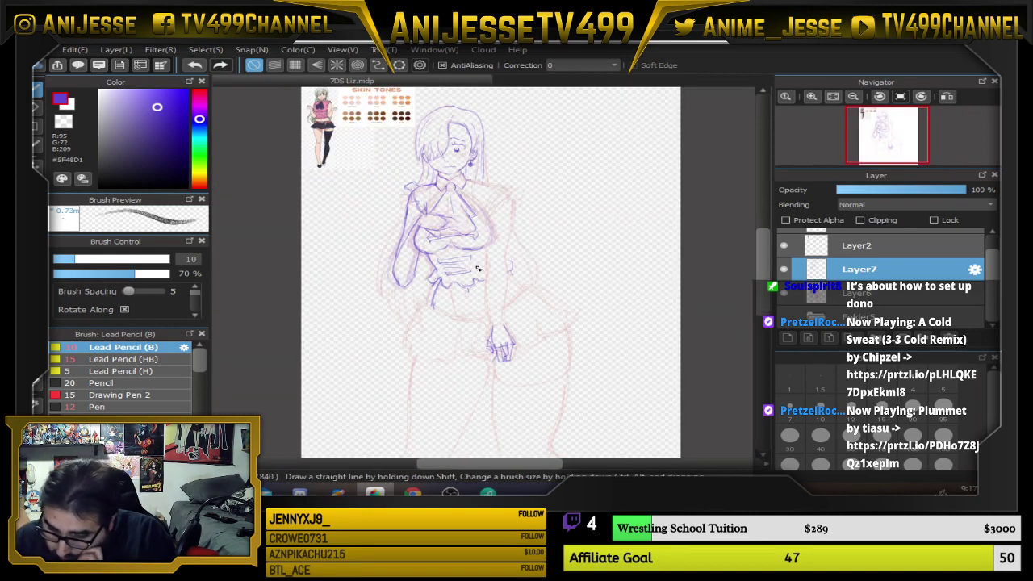
Delete the empty Folder5 and the pink rough sketch on Layer6 from the drawing
{"action": "left_click", "coordinate": [881, 315]}
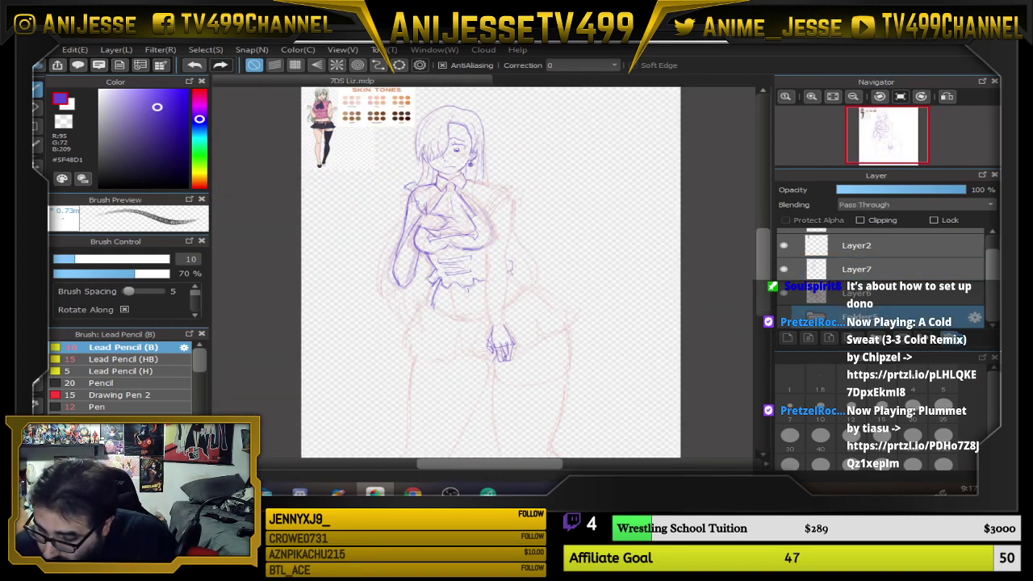
{"action": "left_click", "coordinate": [952, 338]}
{"action": "left_click", "coordinate": [906, 292]}
{"action": "left_click", "coordinate": [923, 311]}
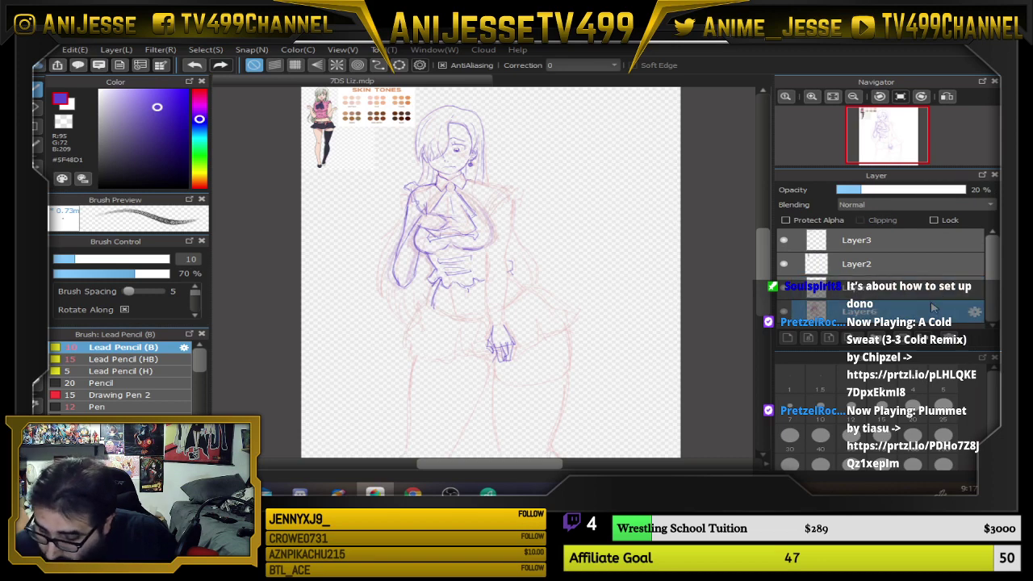
{"action": "left_click", "coordinate": [953, 339]}
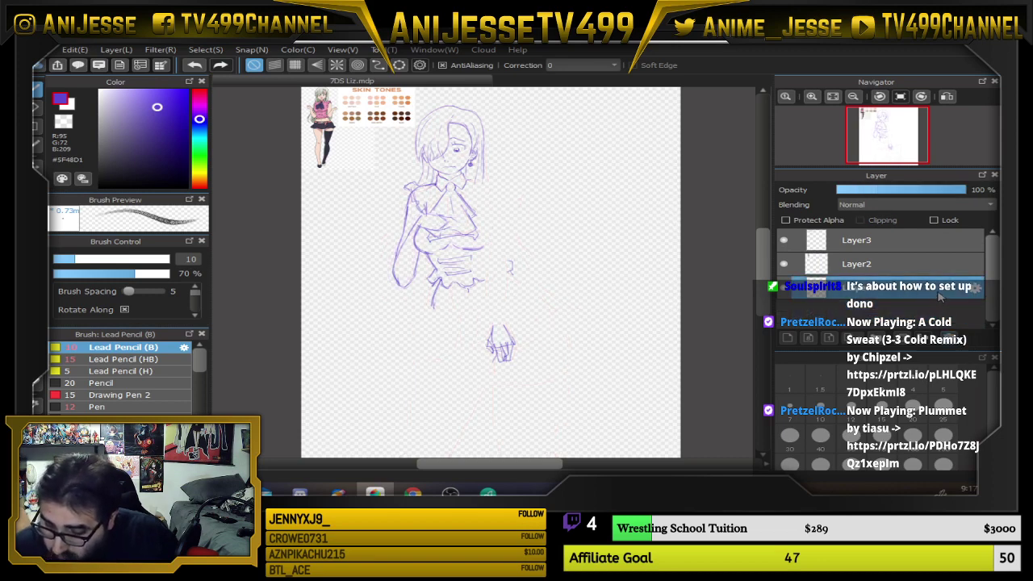
Erase the entire violet character drawing on Layer7, enlarging the eraser to 100 and 300, and clear any leftover specks
{"action": "key", "text": "e"}
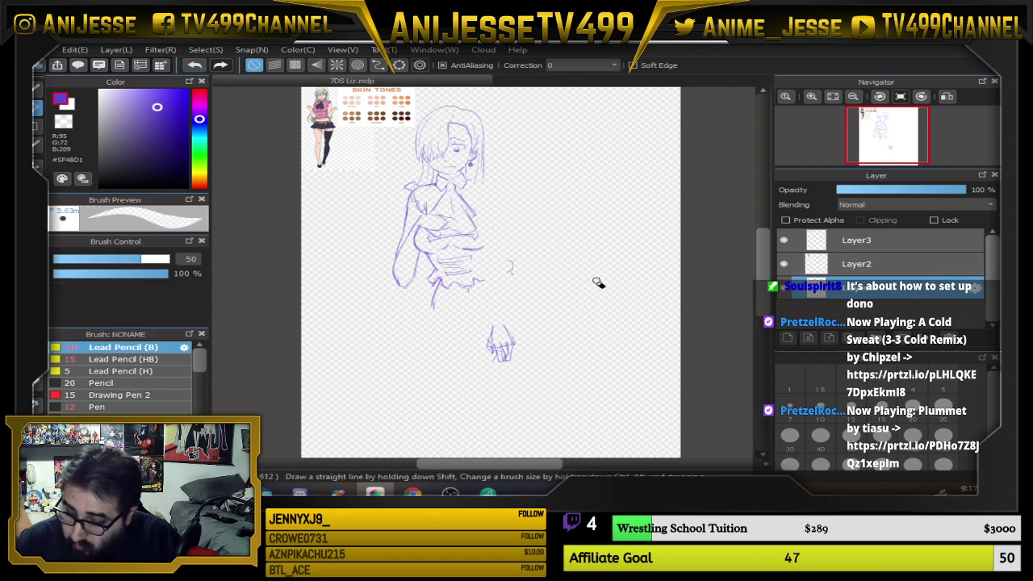
{"action": "left_click_drag", "start_coordinate": [506, 358], "coordinate": [510, 311]}
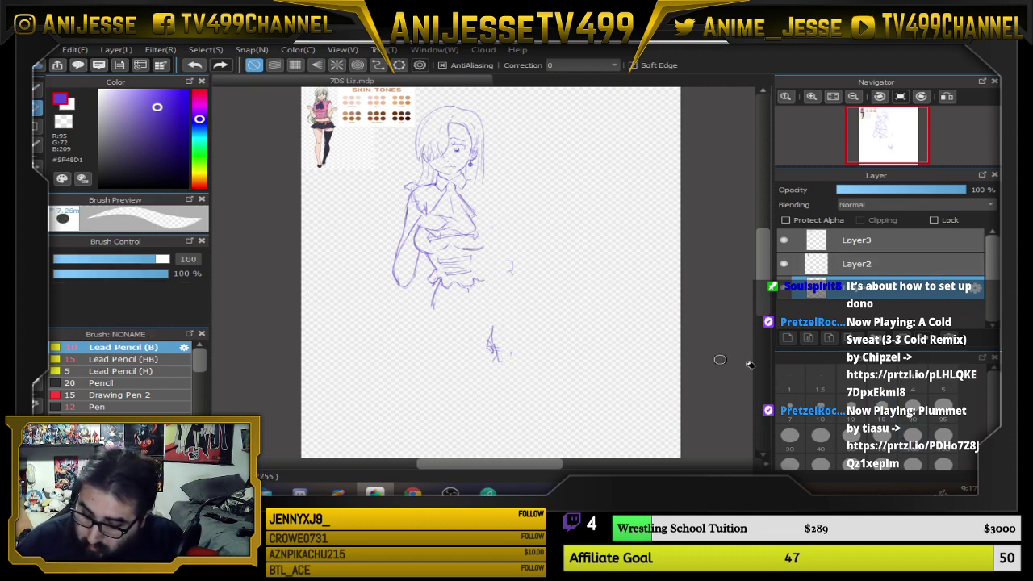
{"action": "left_click", "coordinate": [944, 435]}
{"action": "mouse_move", "coordinate": [428, 113]}
{"action": "left_mouse_down"}
{"action": "mouse_move", "coordinate": [393, 211]}
{"action": "mouse_move", "coordinate": [479, 116]}
{"action": "mouse_move", "coordinate": [547, 417]}
{"action": "left_mouse_up"}
{"action": "key", "text": "bracketright"}
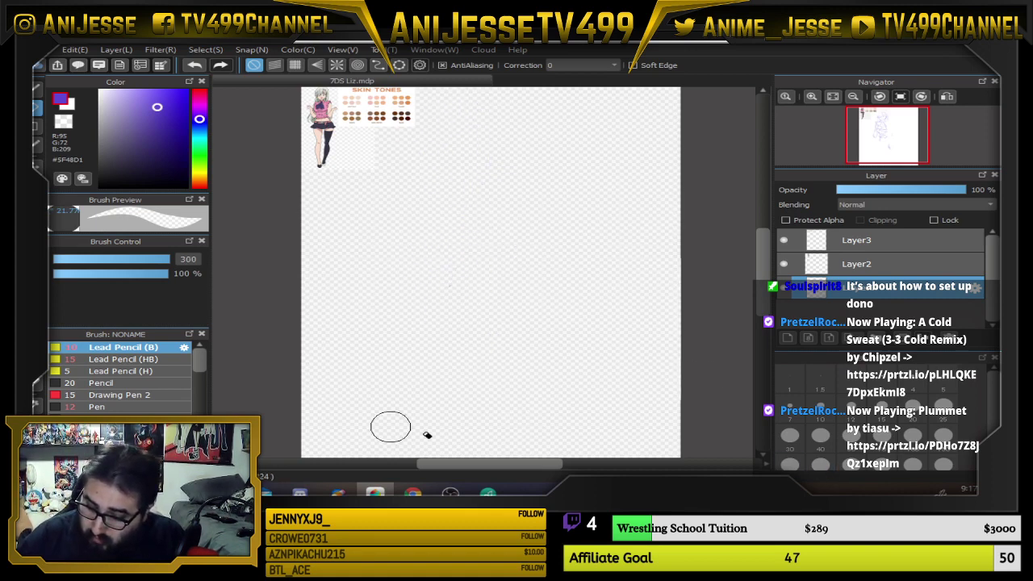
{"action": "left_click", "coordinate": [824, 292]}
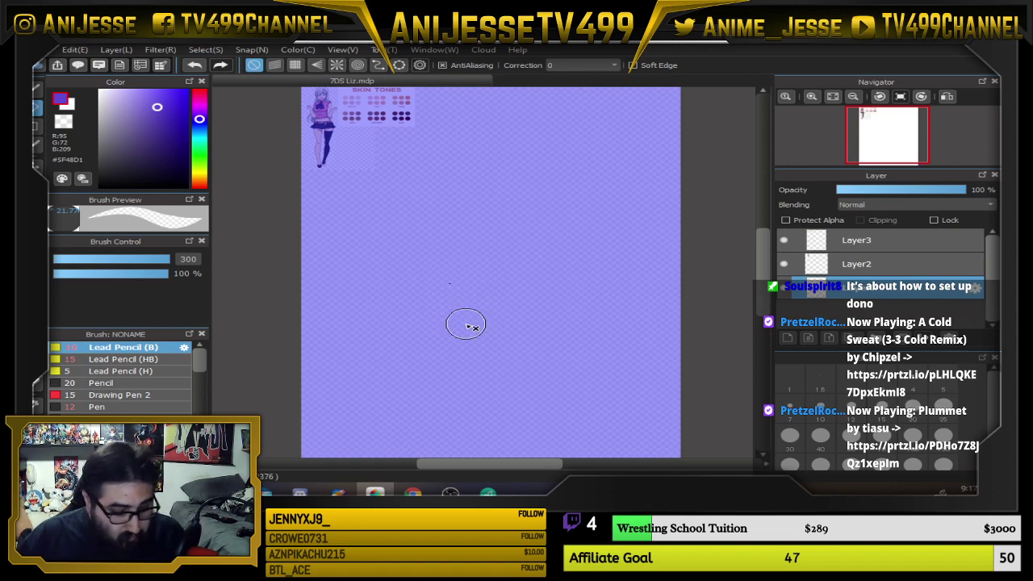
{"action": "key", "text": "ctrl+d"}
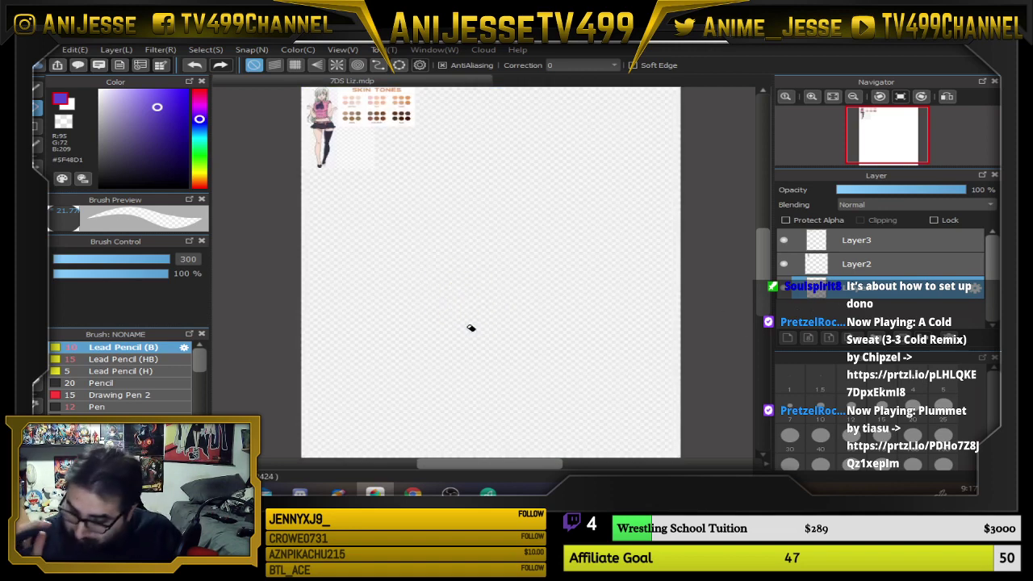
Set up the Lead Pencil (HB) brush at size 15 with the grey colour #797979
{"action": "left_click", "coordinate": [151, 361]}
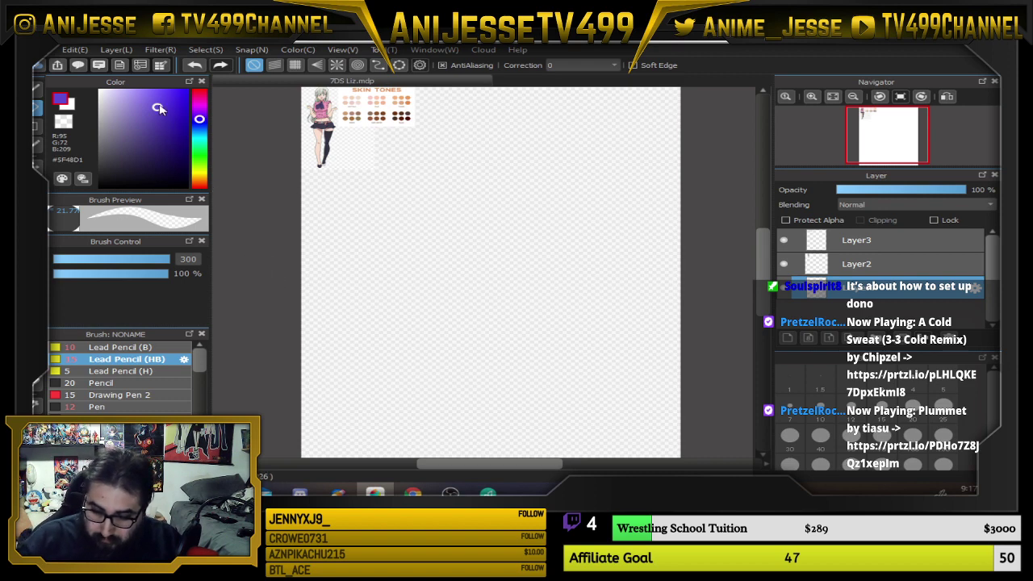
{"action": "left_click", "coordinate": [99, 141]}
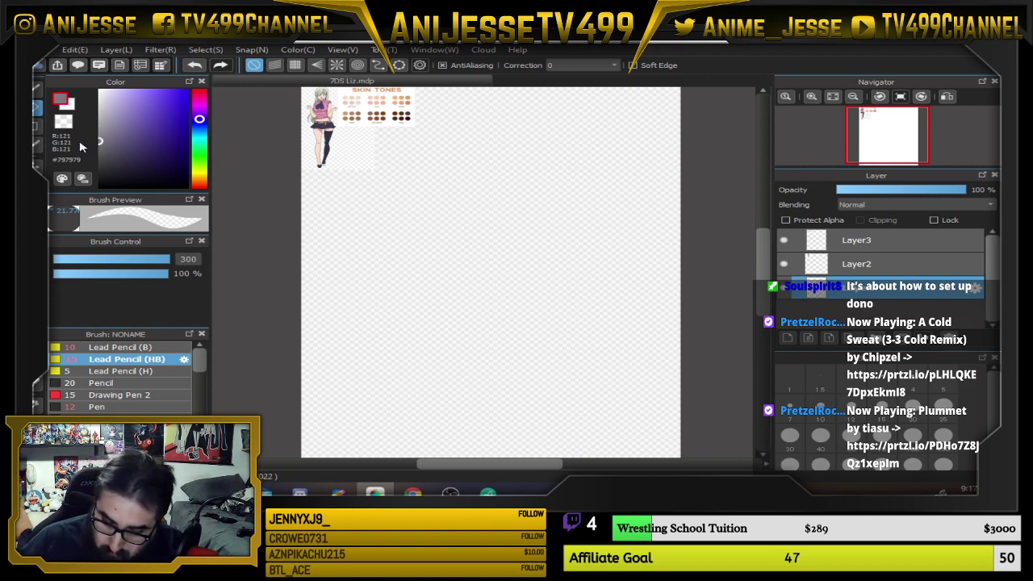
{"action": "left_click", "coordinate": [133, 369]}
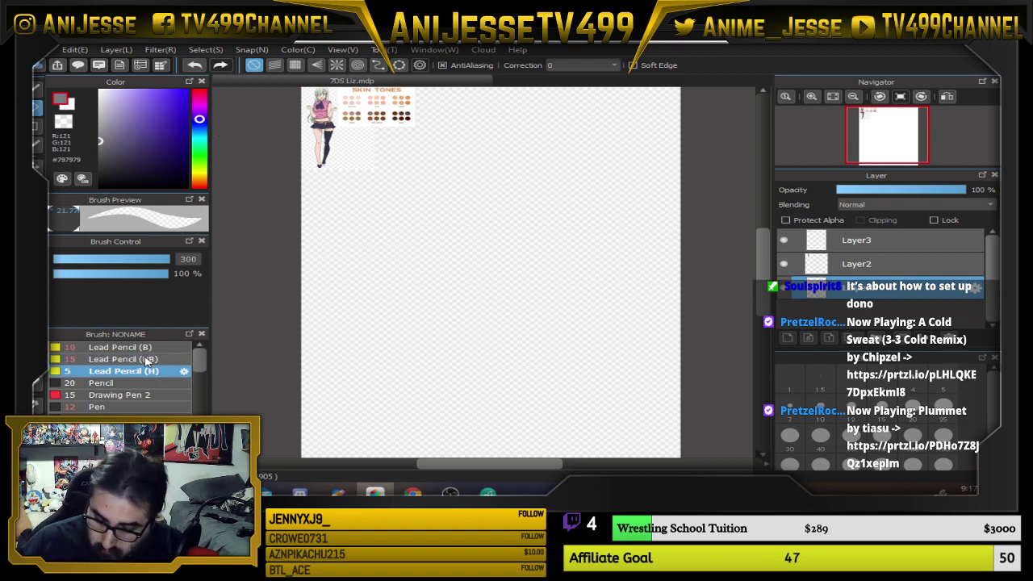
{"action": "left_click", "coordinate": [144, 360]}
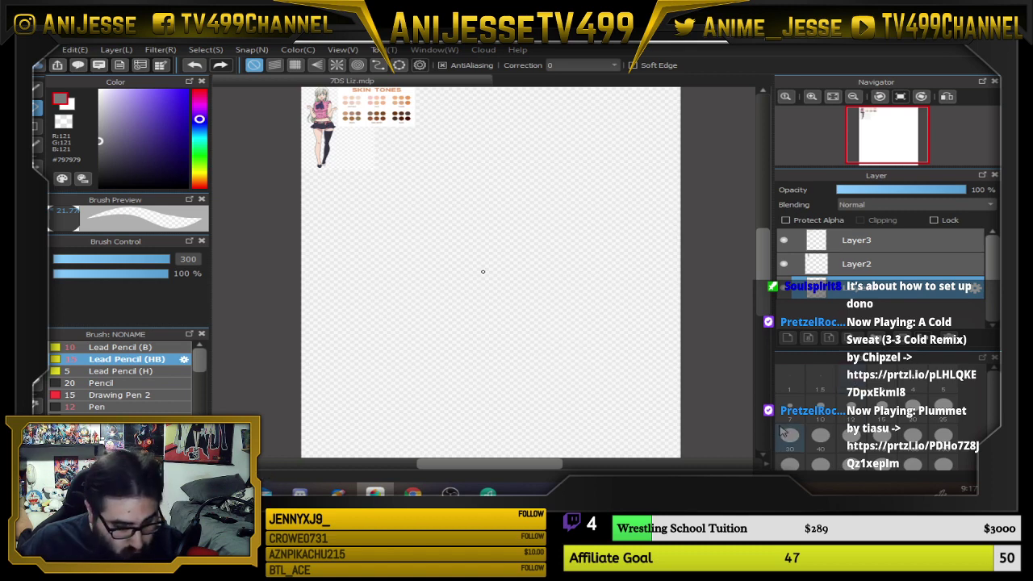
{"action": "key", "text": "b"}
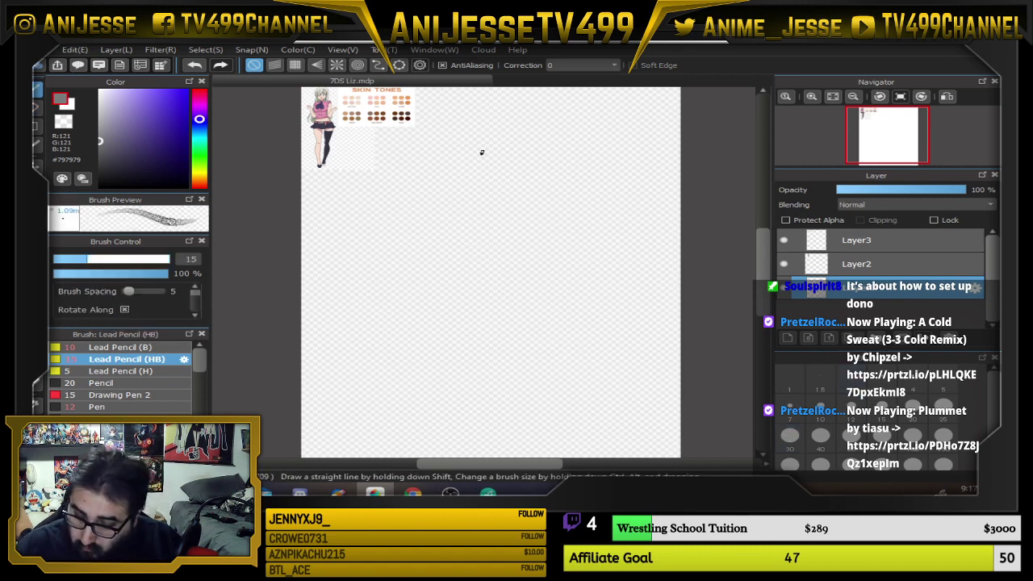
Sketch a loose construction circle for the head beside the skin tone chart, with vertical and horizontal face guidelines
{"action": "left_click_drag", "start_coordinate": [437, 183], "coordinate": [473, 195]}
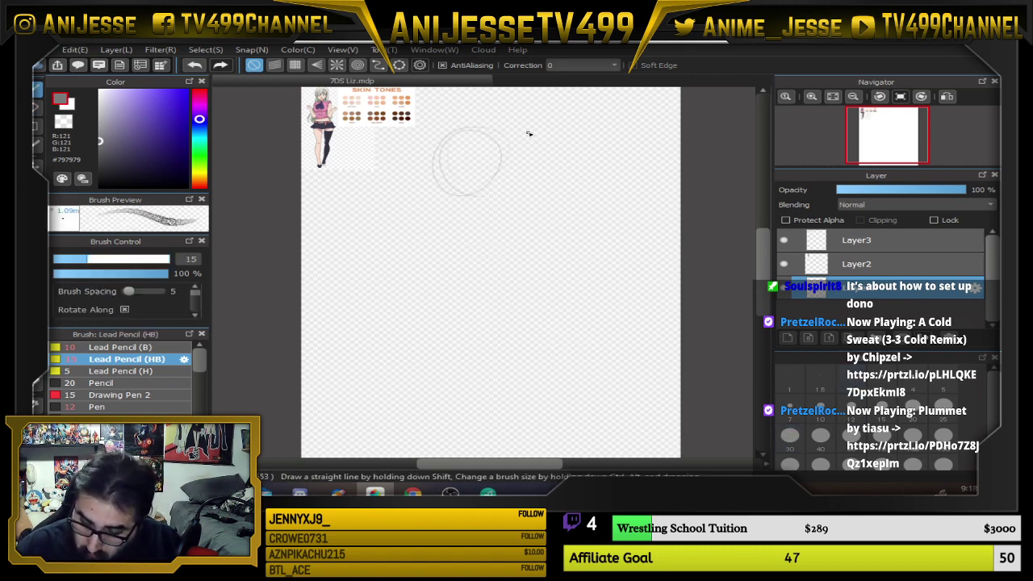
{"action": "key", "text": "ctrl+z"}
{"action": "mouse_move", "coordinate": [449, 154]}
{"action": "left_mouse_down"}
{"action": "mouse_move", "coordinate": [493, 147]}
{"action": "mouse_move", "coordinate": [503, 178]}
{"action": "mouse_move", "coordinate": [489, 133]}
{"action": "mouse_move", "coordinate": [504, 162]}
{"action": "mouse_move", "coordinate": [513, 151]}
{"action": "mouse_move", "coordinate": [473, 198]}
{"action": "mouse_move", "coordinate": [509, 142]}
{"action": "mouse_move", "coordinate": [511, 177]}
{"action": "mouse_move", "coordinate": [481, 129]}
{"action": "mouse_move", "coordinate": [489, 197]}
{"action": "mouse_move", "coordinate": [509, 144]}
{"action": "mouse_move", "coordinate": [495, 188]}
{"action": "mouse_move", "coordinate": [482, 137]}
{"action": "mouse_move", "coordinate": [465, 198]}
{"action": "mouse_move", "coordinate": [502, 141]}
{"action": "left_mouse_up"}
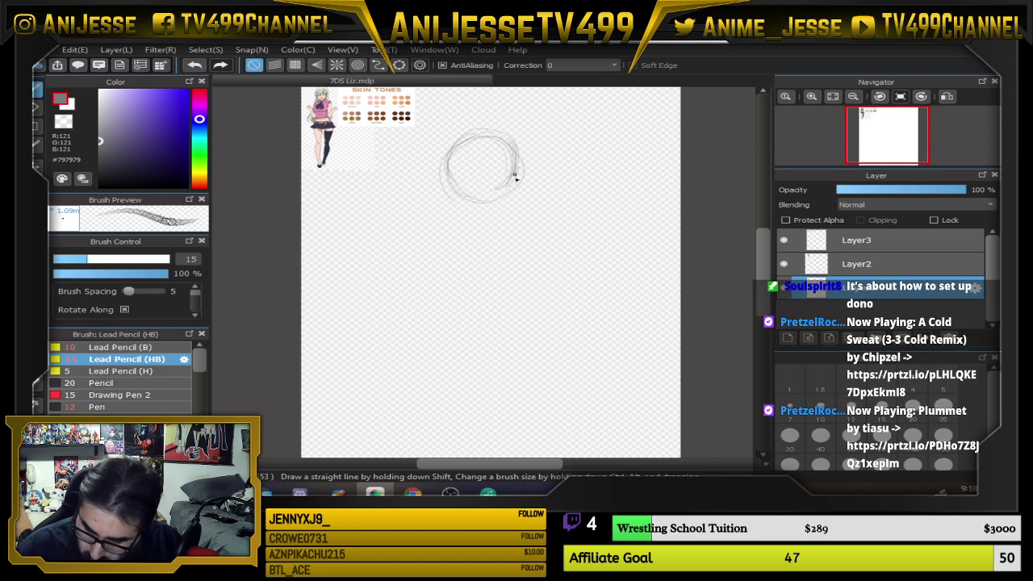
{"action": "left_click_drag", "start_coordinate": [482, 140], "coordinate": [482, 201]}
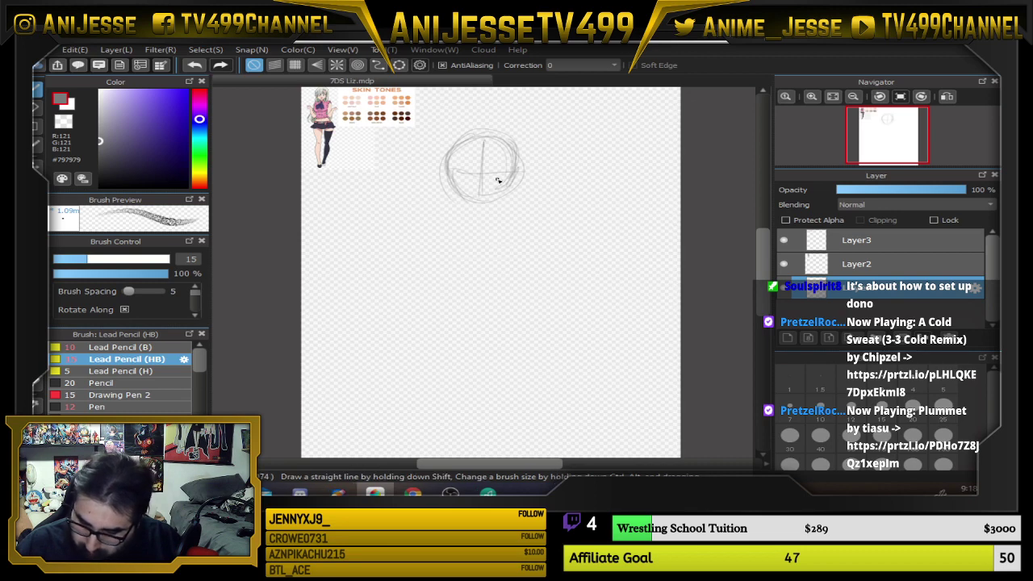
Move the head circle slightly up and to the left, and reinforce its outline and guidelines down to the jaw
{"action": "key", "text": "v"}
{"action": "mouse_move", "coordinate": [493, 166]}
{"action": "left_mouse_down"}
{"action": "mouse_move", "coordinate": [488, 158]}
{"action": "mouse_move", "coordinate": [471, 197]}
{"action": "left_mouse_up"}
{"action": "key", "text": "b"}
{"action": "mouse_move", "coordinate": [476, 129]}
{"action": "left_mouse_down"}
{"action": "mouse_move", "coordinate": [481, 198]}
{"action": "mouse_move", "coordinate": [447, 165]}
{"action": "left_mouse_up"}
{"action": "left_click_drag", "start_coordinate": [508, 167], "coordinate": [487, 199]}
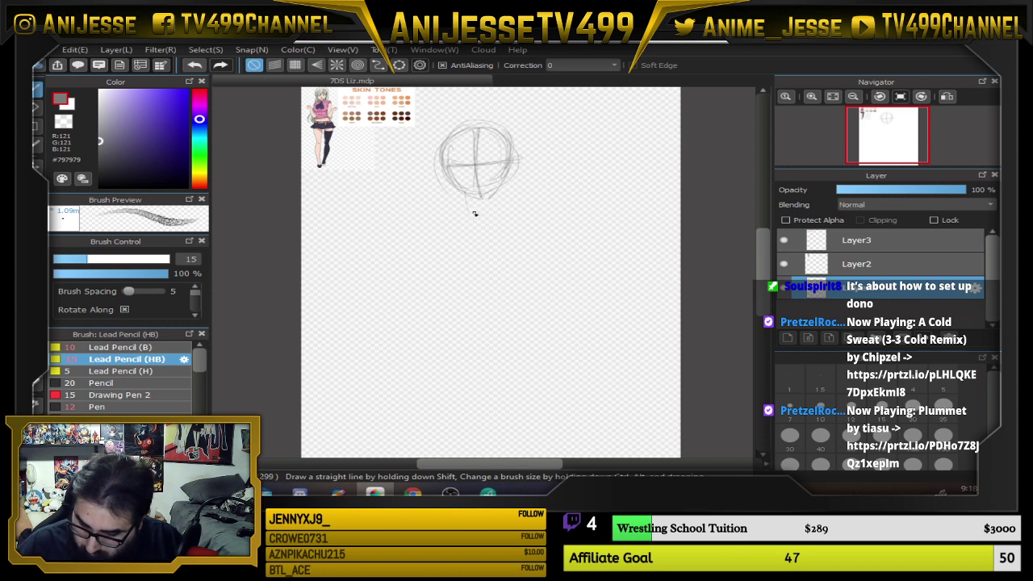
Sketch a curved spine line down from the chin, with neck, shoulder and side torso contours around it
{"action": "left_click_drag", "start_coordinate": [477, 200], "coordinate": [523, 309]}
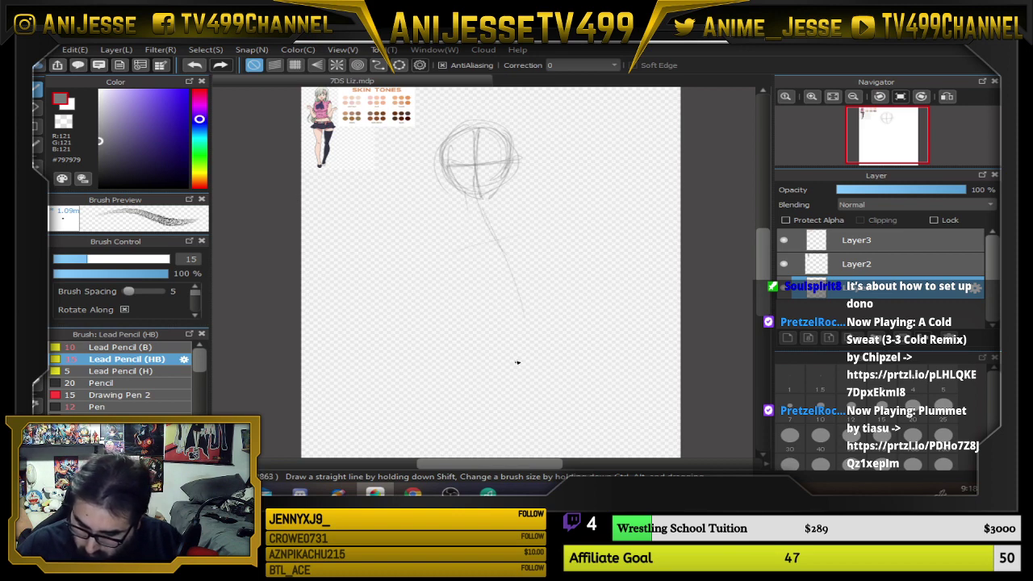
{"action": "mouse_move", "coordinate": [502, 162]}
{"action": "left_mouse_down"}
{"action": "mouse_move", "coordinate": [489, 212]}
{"action": "mouse_move", "coordinate": [463, 213]}
{"action": "left_mouse_up"}
{"action": "mouse_move", "coordinate": [498, 177]}
{"action": "left_mouse_down"}
{"action": "mouse_move", "coordinate": [512, 211]}
{"action": "mouse_move", "coordinate": [450, 249]}
{"action": "mouse_move", "coordinate": [442, 279]}
{"action": "left_mouse_up"}
{"action": "mouse_move", "coordinate": [448, 237]}
{"action": "left_mouse_down"}
{"action": "mouse_move", "coordinate": [515, 302]}
{"action": "mouse_move", "coordinate": [477, 277]}
{"action": "mouse_move", "coordinate": [516, 335]}
{"action": "left_mouse_up"}
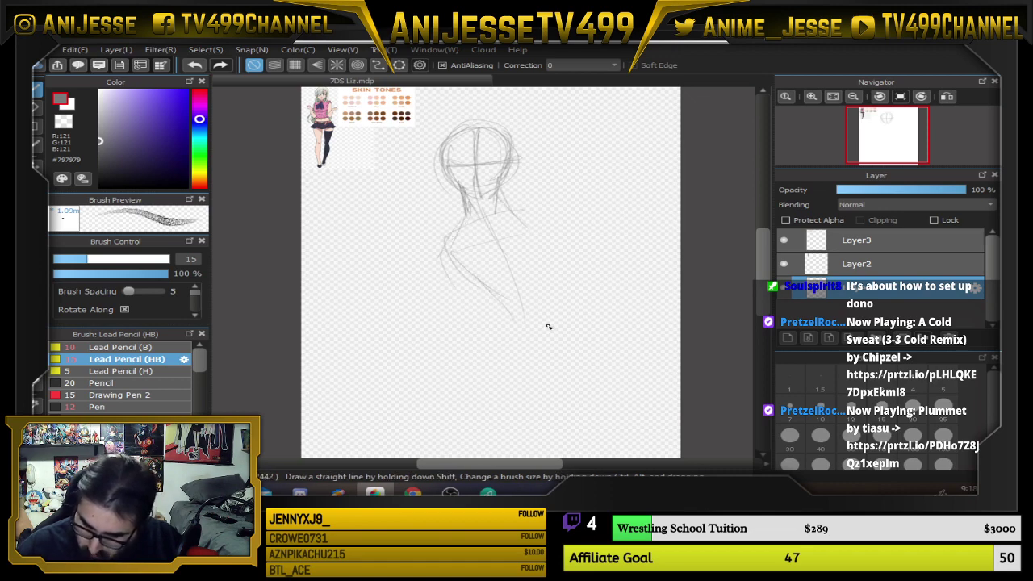
Undo the torso, shoulder and neck strokes along with the lower part of the spine line
{"action": "key", "text": "ctrl+z"}
{"action": "key", "text": "ctrl+z"}
{"action": "key", "text": "ctrl+z"}
{"action": "key", "text": "ctrl+z"}
{"action": "key", "text": "ctrl+z"}
{"action": "key", "text": "ctrl+z"}
{"action": "key", "text": "ctrl+z"}
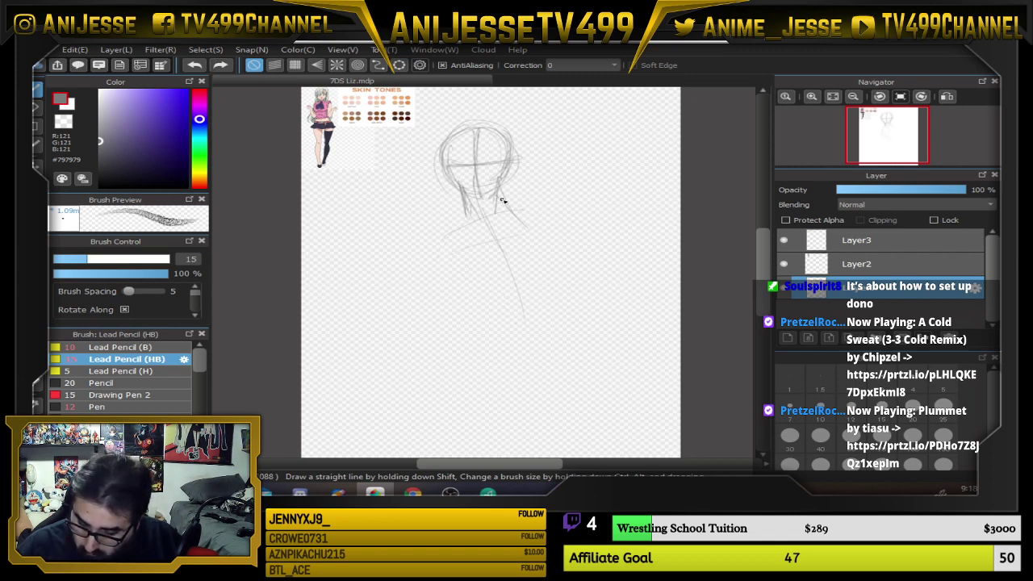
{"action": "key", "text": "ctrl+z"}
{"action": "key", "text": "ctrl+z"}
{"action": "key", "text": "ctrl+z"}
{"action": "key", "text": "ctrl+z"}
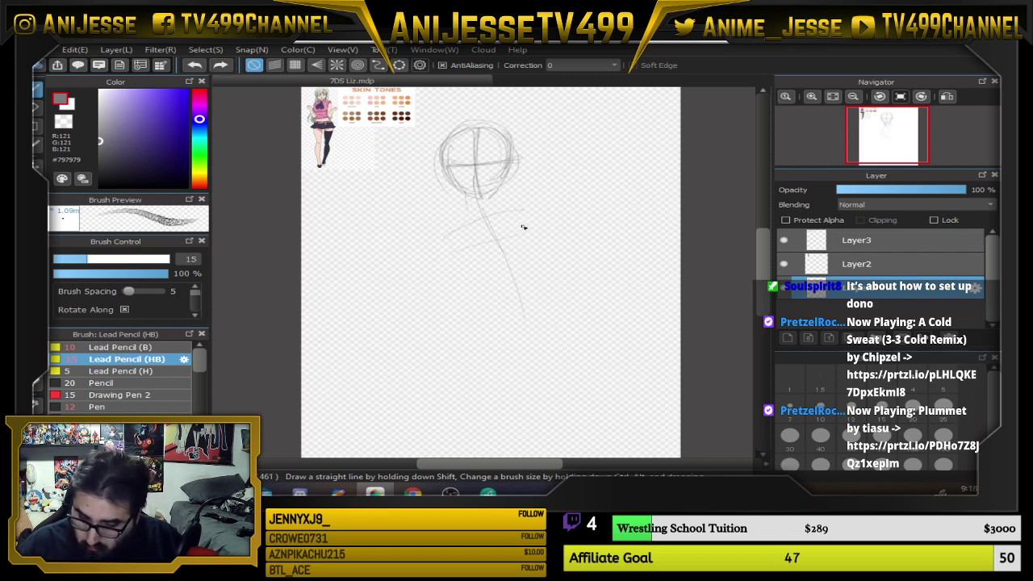
{"action": "key", "text": "ctrl+z"}
{"action": "key", "text": "ctrl+z"}
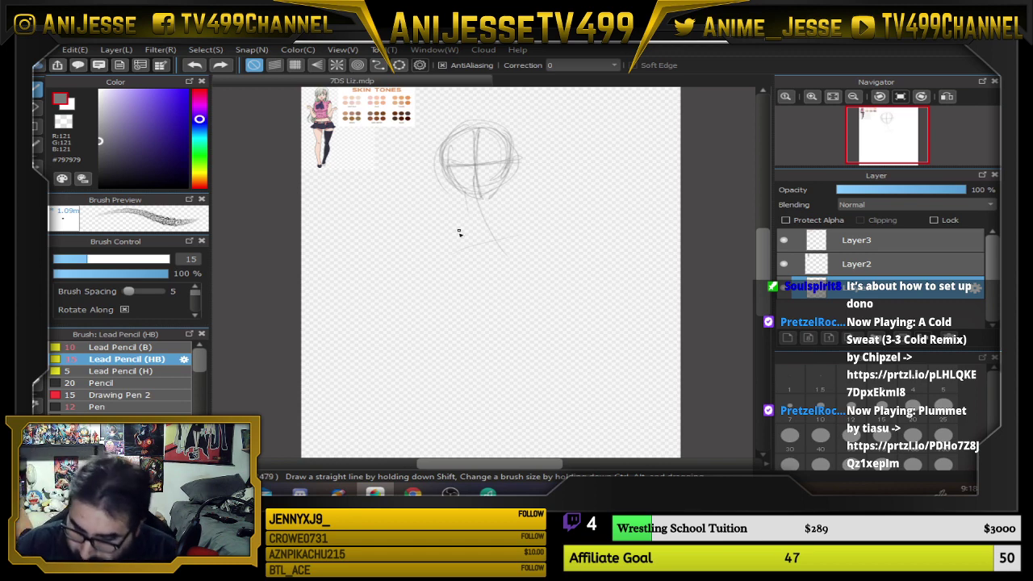
Block in the torso below the head with a wide shoulder line, two sides tapering downward and a waist line
{"action": "mouse_move", "coordinate": [476, 213]}
{"action": "left_mouse_down"}
{"action": "mouse_move", "coordinate": [434, 214]}
{"action": "mouse_move", "coordinate": [547, 216]}
{"action": "left_mouse_up"}
{"action": "left_click_drag", "start_coordinate": [439, 212], "coordinate": [470, 305]}
{"action": "left_click_drag", "start_coordinate": [526, 259], "coordinate": [546, 208]}
{"action": "left_click_drag", "start_coordinate": [502, 302], "coordinate": [522, 247]}
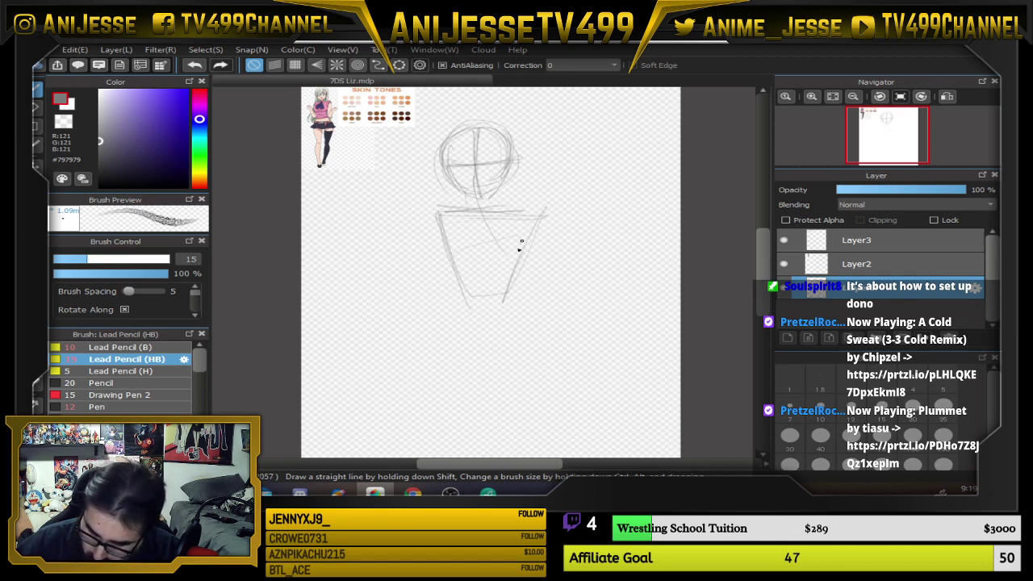
{"action": "mouse_move", "coordinate": [431, 234]}
{"action": "left_mouse_down"}
{"action": "mouse_move", "coordinate": [478, 317]}
{"action": "mouse_move", "coordinate": [506, 297]}
{"action": "mouse_move", "coordinate": [547, 214]}
{"action": "left_mouse_up"}
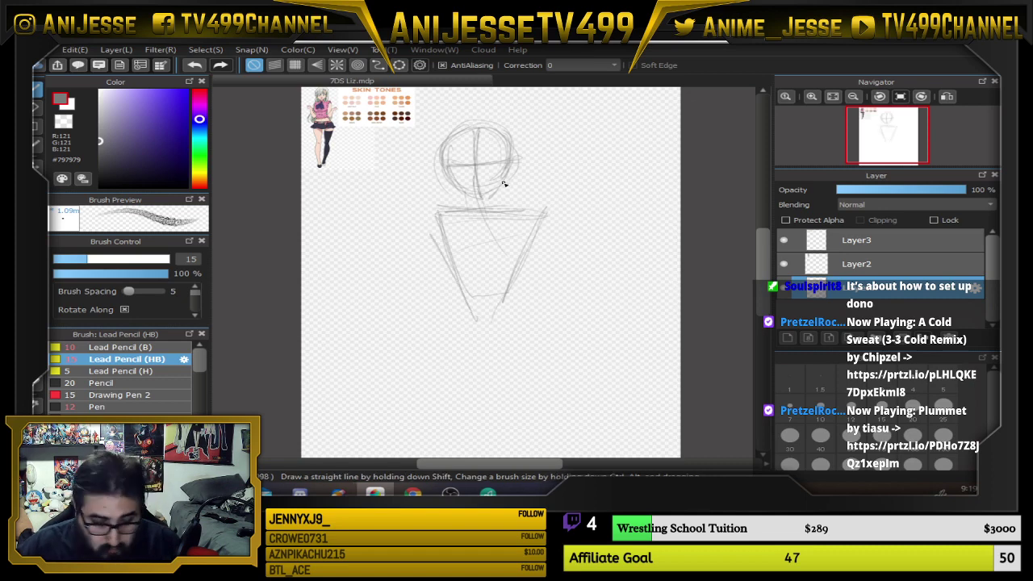
Lasso the head circle with its guidelines, shift it slightly right over the torso, tilt it a little, and deselect
{"action": "key", "text": "l"}
{"action": "mouse_move", "coordinate": [522, 127]}
{"action": "left_mouse_down"}
{"action": "mouse_move", "coordinate": [520, 185]}
{"action": "mouse_move", "coordinate": [498, 195]}
{"action": "mouse_move", "coordinate": [466, 196]}
{"action": "mouse_move", "coordinate": [436, 163]}
{"action": "mouse_move", "coordinate": [520, 127]}
{"action": "left_mouse_up"}
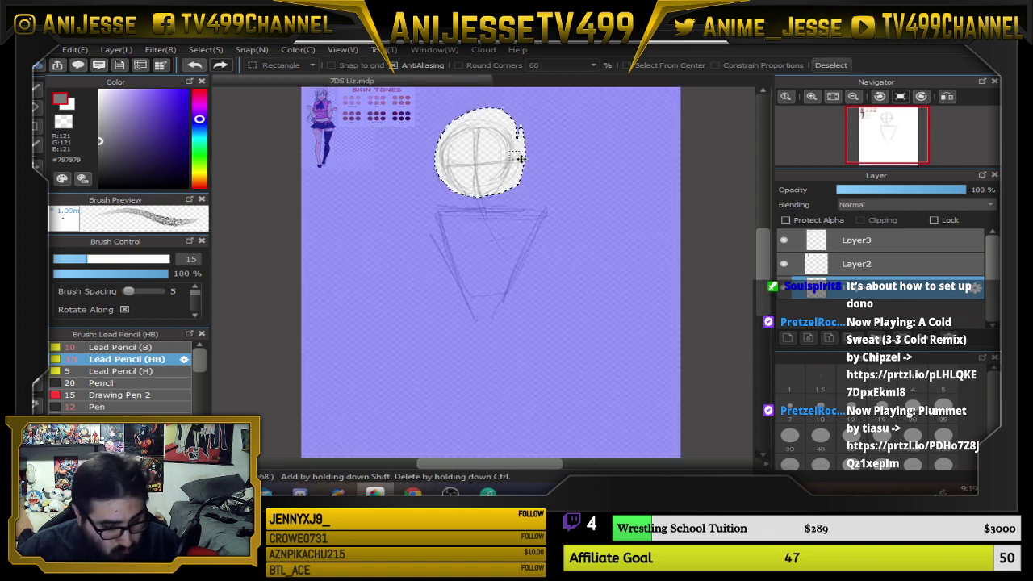
{"action": "key", "text": "v"}
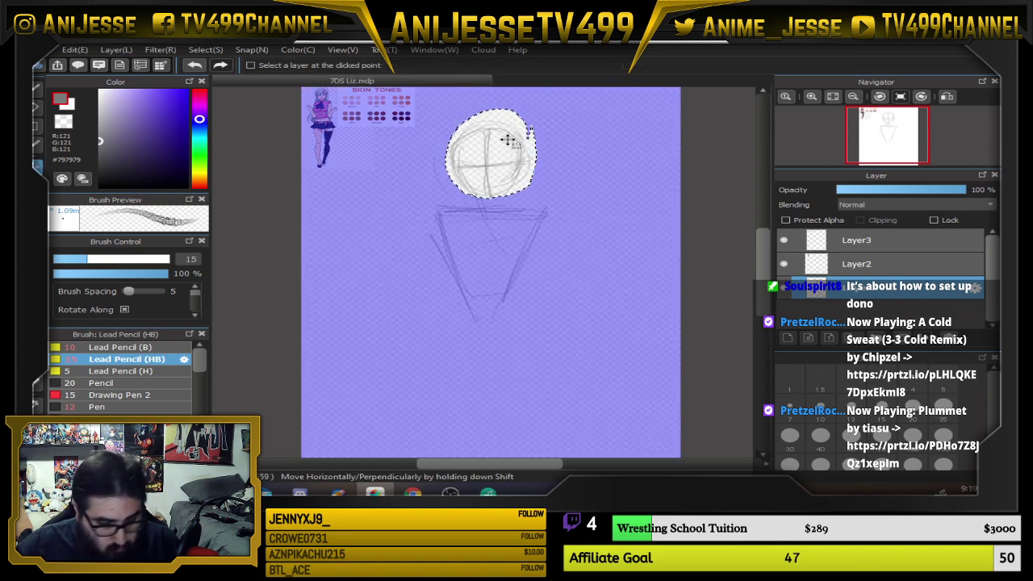
{"action": "key", "text": "ctrl+t"}
{"action": "left_click_drag", "start_coordinate": [554, 182], "coordinate": [549, 189]}
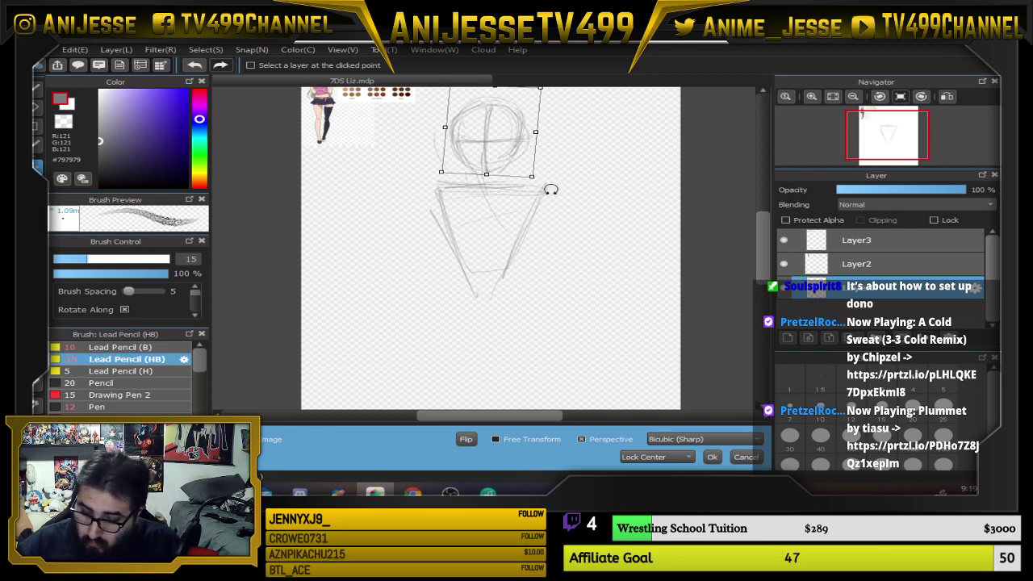
{"action": "left_click_drag", "start_coordinate": [506, 133], "coordinate": [502, 129]}
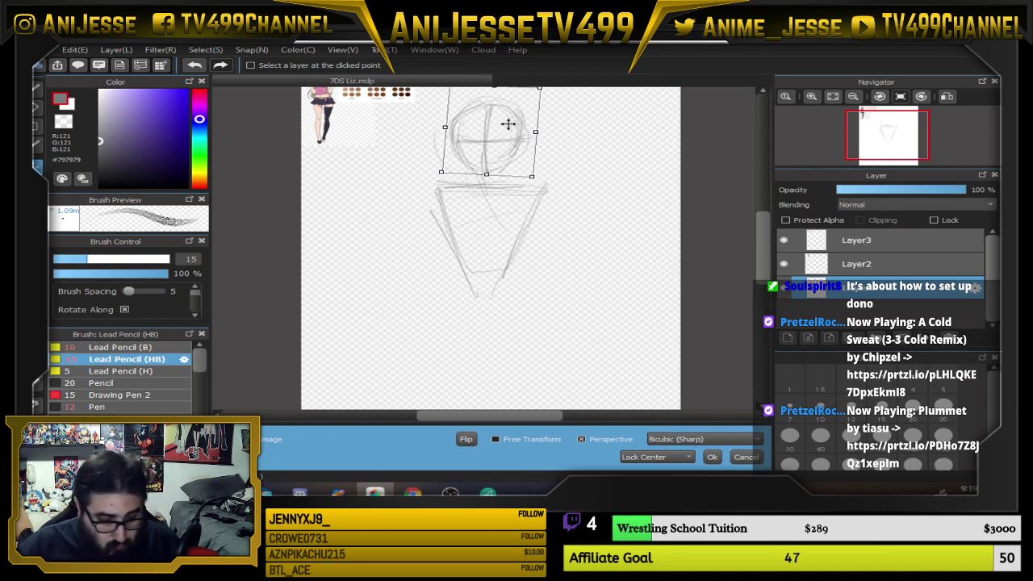
{"action": "key", "text": "Return"}
{"action": "key", "text": "ctrl+d"}
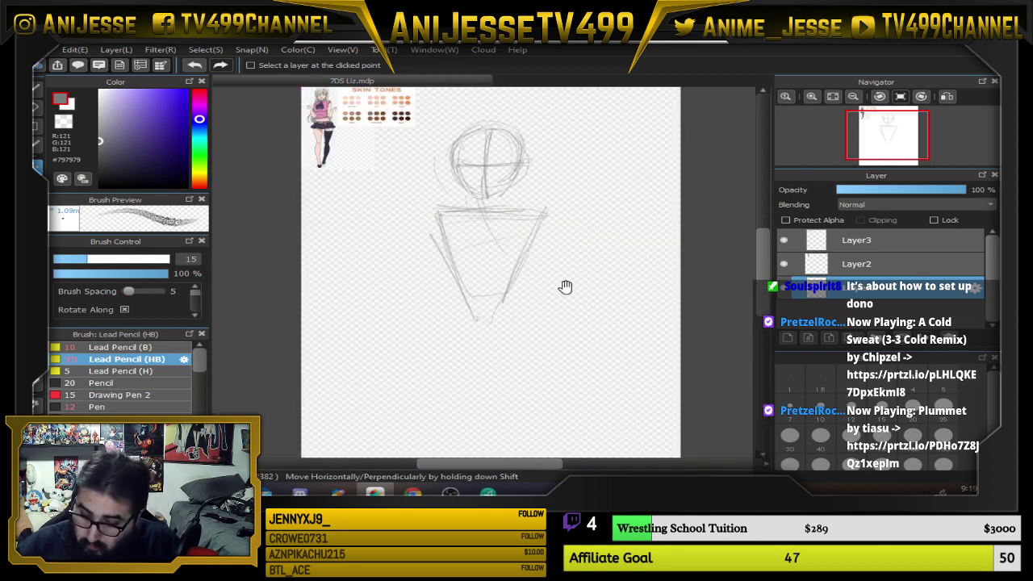
Sketch the pelvis below the waist with two sides flaring outward and two lower edges meeting in a downward point
{"action": "left_click_drag", "start_coordinate": [565, 287], "coordinate": [566, 205]}
{"action": "mouse_move", "coordinate": [447, 159]}
{"action": "left_mouse_down"}
{"action": "mouse_move", "coordinate": [466, 203]}
{"action": "mouse_move", "coordinate": [434, 272]}
{"action": "mouse_move", "coordinate": [411, 212]}
{"action": "left_mouse_up"}
{"action": "scroll", "coordinate": [527, 221], "scroll_direction": "down", "scroll_amount": 3}
{"action": "scroll", "coordinate": [433, 272], "scroll_direction": "up", "scroll_amount": 3}
{"action": "key", "text": "b"}
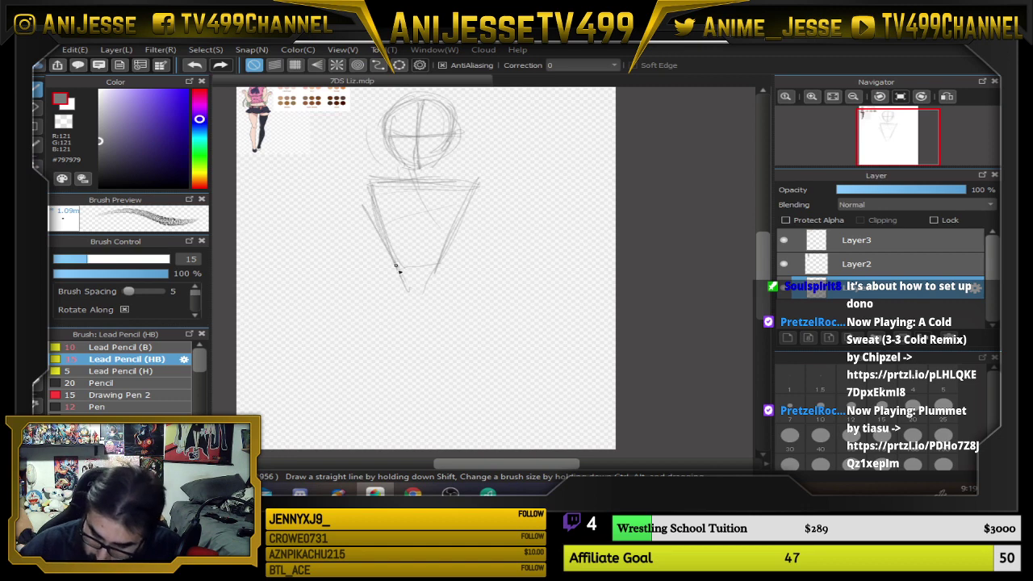
{"action": "mouse_move", "coordinate": [398, 268]}
{"action": "left_mouse_down"}
{"action": "mouse_move", "coordinate": [365, 318]}
{"action": "mouse_move", "coordinate": [421, 364]}
{"action": "mouse_move", "coordinate": [478, 322]}
{"action": "mouse_move", "coordinate": [458, 284]}
{"action": "left_mouse_up"}
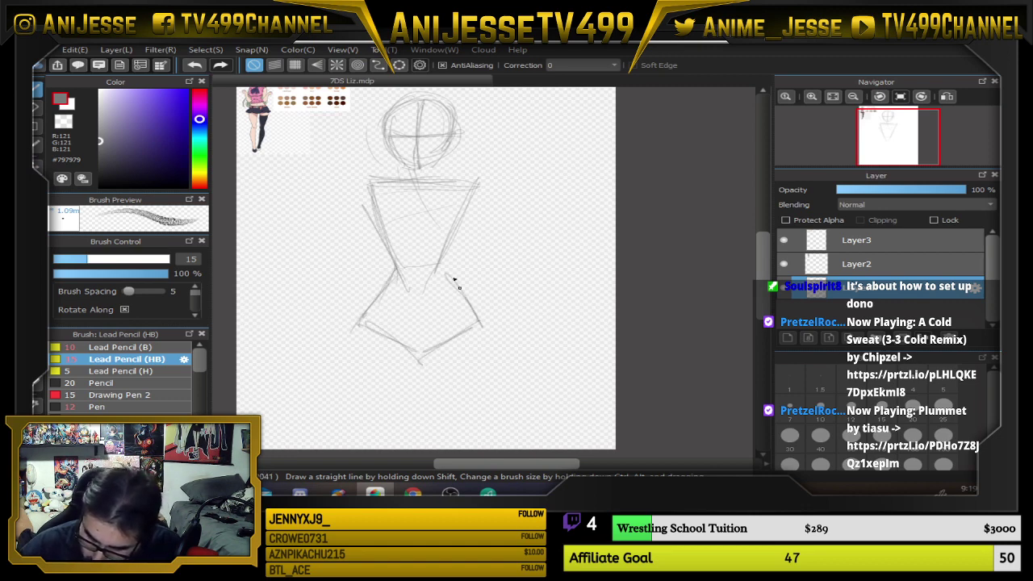
Reinforce the shoulder line as a shallow curve and darken both tapering sides of the torso
{"action": "mouse_move", "coordinate": [481, 185]}
{"action": "left_mouse_down"}
{"action": "mouse_move", "coordinate": [484, 248]}
{"action": "mouse_move", "coordinate": [380, 261]}
{"action": "mouse_move", "coordinate": [482, 259]}
{"action": "left_mouse_up"}
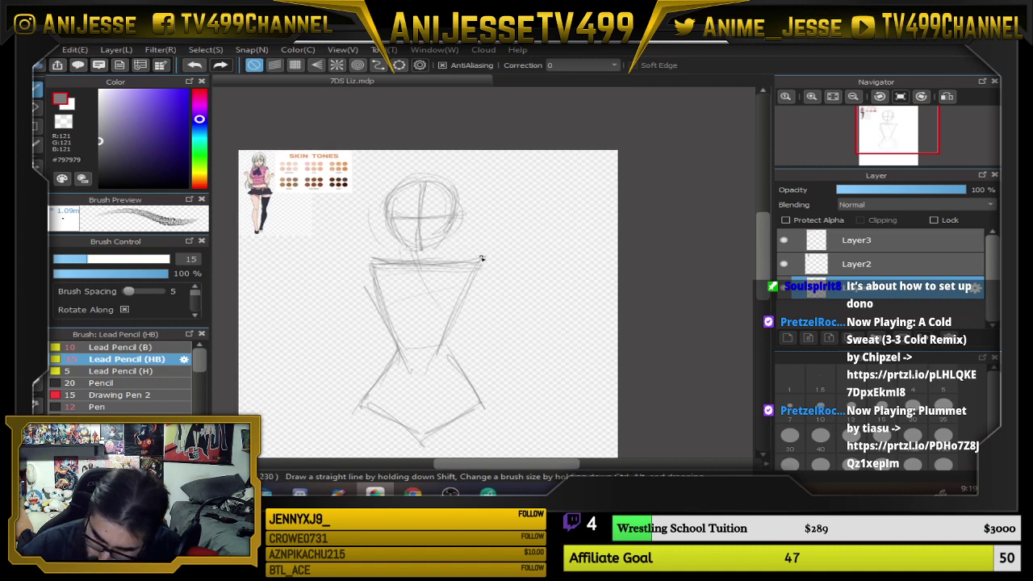
{"action": "left_click_drag", "start_coordinate": [381, 262], "coordinate": [488, 258]}
{"action": "left_click_drag", "start_coordinate": [372, 258], "coordinate": [390, 322]}
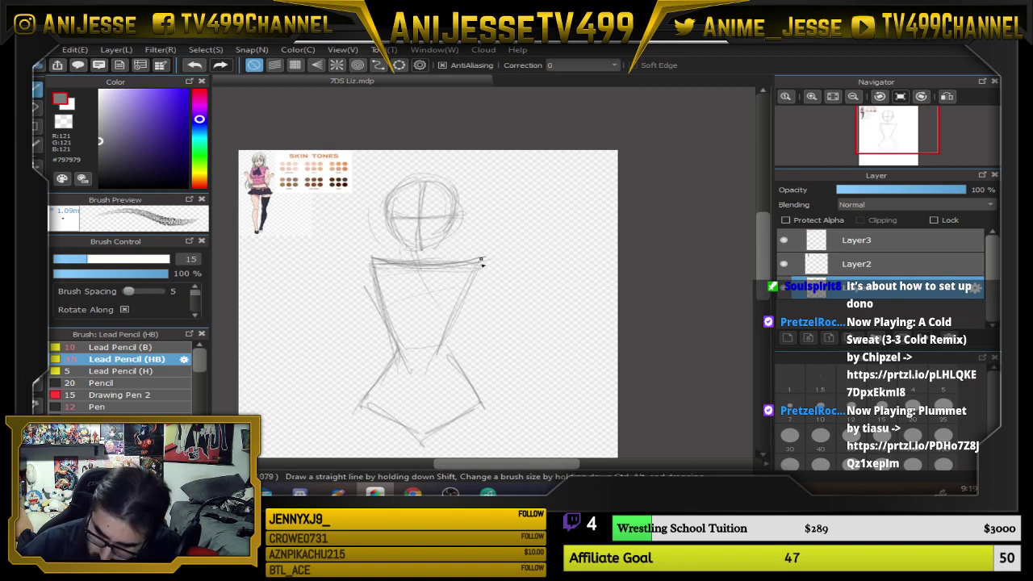
{"action": "left_click_drag", "start_coordinate": [482, 260], "coordinate": [434, 362]}
Block in both upper legs with long curved outer thigh contours and inner thigh lines starting below the pelvis point
{"action": "left_click_drag", "start_coordinate": [505, 321], "coordinate": [524, 254]}
{"action": "mouse_move", "coordinate": [490, 219]}
{"action": "left_mouse_down"}
{"action": "mouse_move", "coordinate": [444, 314]}
{"action": "mouse_move", "coordinate": [427, 234]}
{"action": "mouse_move", "coordinate": [370, 297]}
{"action": "mouse_move", "coordinate": [381, 371]}
{"action": "left_mouse_up"}
{"action": "left_click_drag", "start_coordinate": [456, 297], "coordinate": [448, 371]}
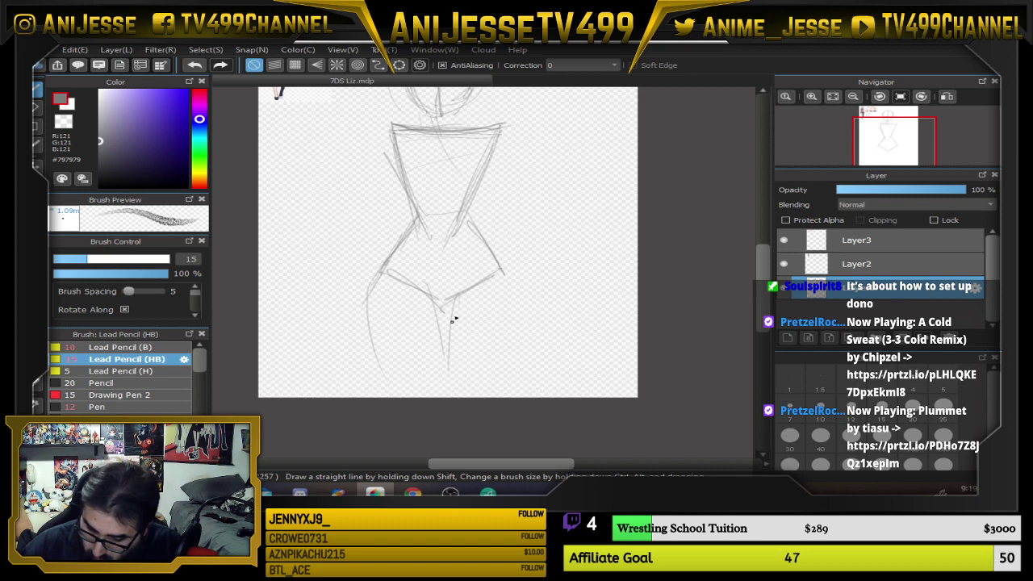
{"action": "left_click_drag", "start_coordinate": [514, 283], "coordinate": [485, 389]}
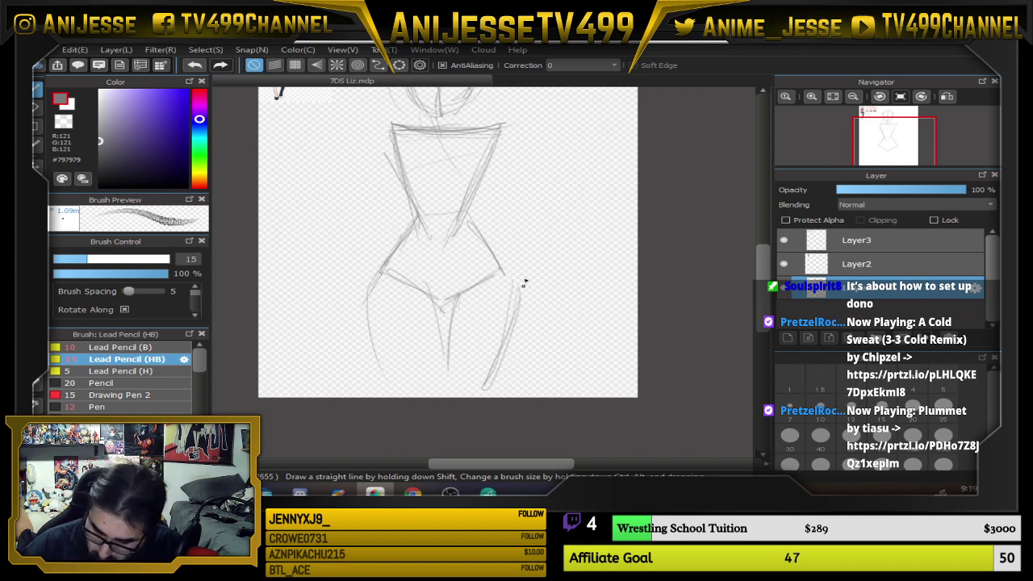
Draw light guidelines across the hips at the tops of the thighs and a short faint stroke out beside the waist
{"action": "left_click_drag", "start_coordinate": [350, 277], "coordinate": [495, 278]}
{"action": "mouse_move", "coordinate": [361, 291]}
{"action": "left_mouse_down"}
{"action": "mouse_move", "coordinate": [469, 280]}
{"action": "mouse_move", "coordinate": [533, 305]}
{"action": "left_mouse_up"}
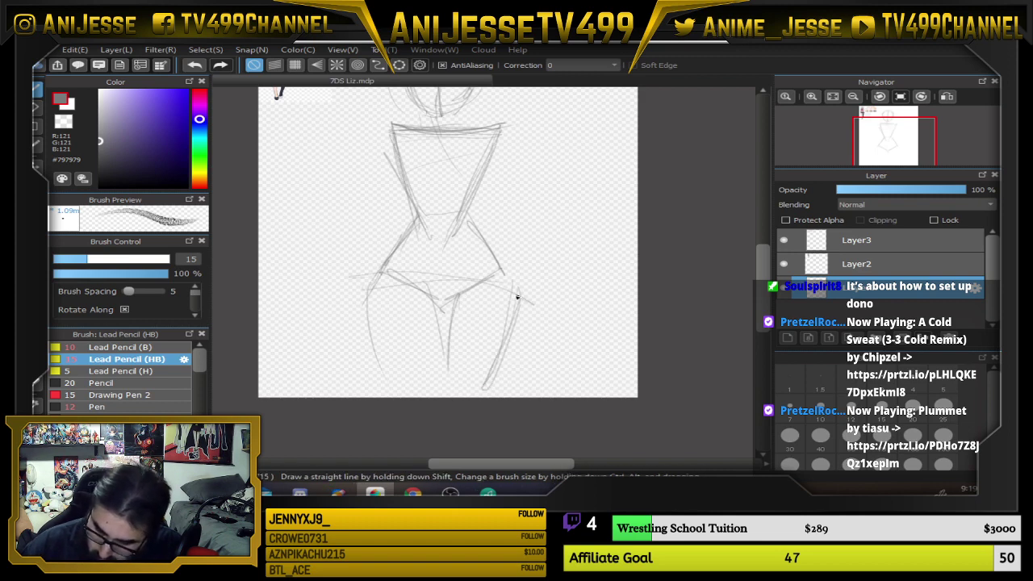
{"action": "left_click_drag", "start_coordinate": [544, 137], "coordinate": [535, 196]}
{"action": "left_click_drag", "start_coordinate": [561, 298], "coordinate": [559, 324]}
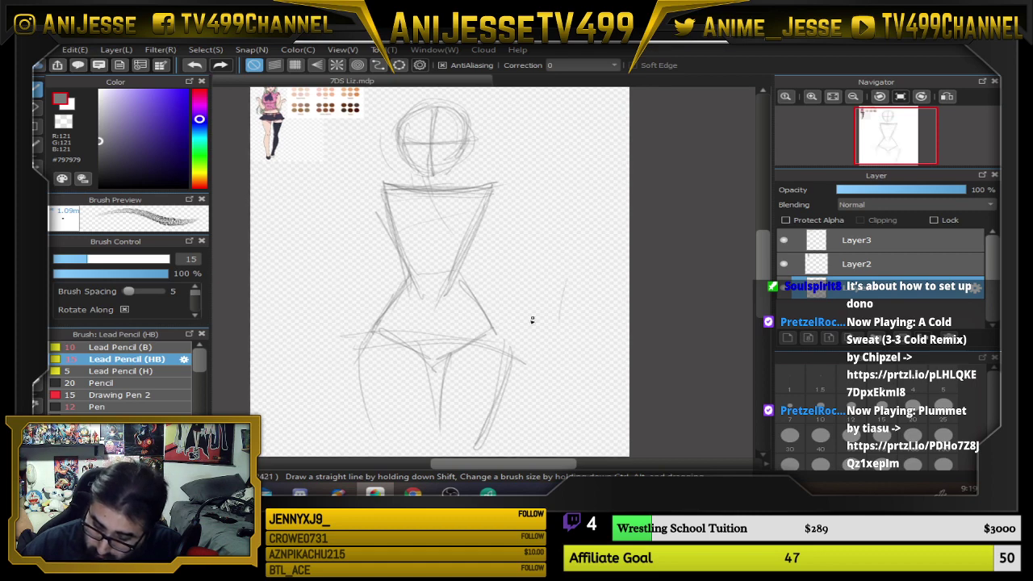
Reinforce the outer and inner thigh contours and the right hip, adding a curved line across the top of the right thigh
{"action": "scroll", "coordinate": [583, 279], "scroll_direction": "down", "scroll_amount": 3}
{"action": "left_click_drag", "start_coordinate": [364, 283], "coordinate": [392, 376]}
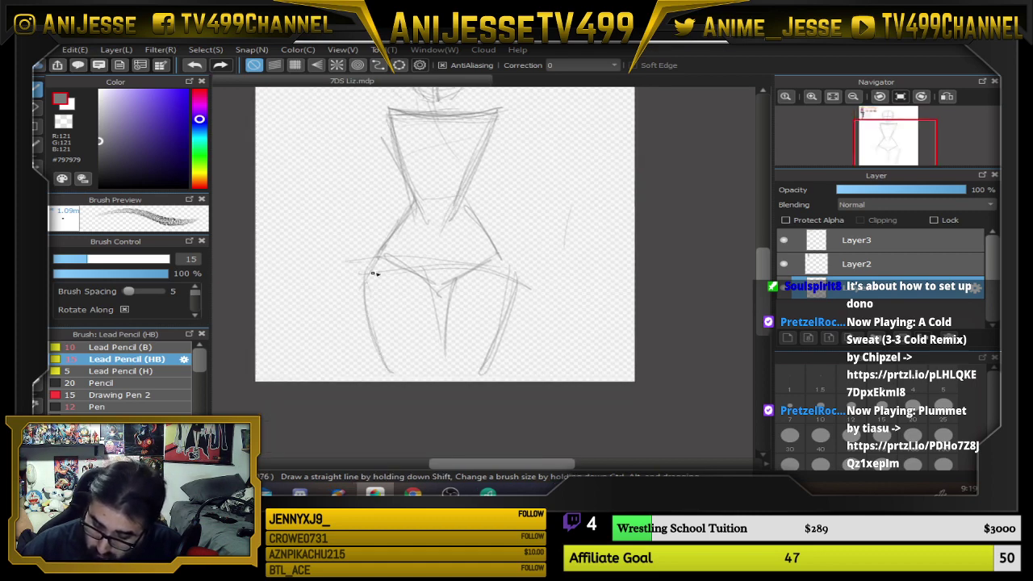
{"action": "left_click_drag", "start_coordinate": [433, 287], "coordinate": [435, 354]}
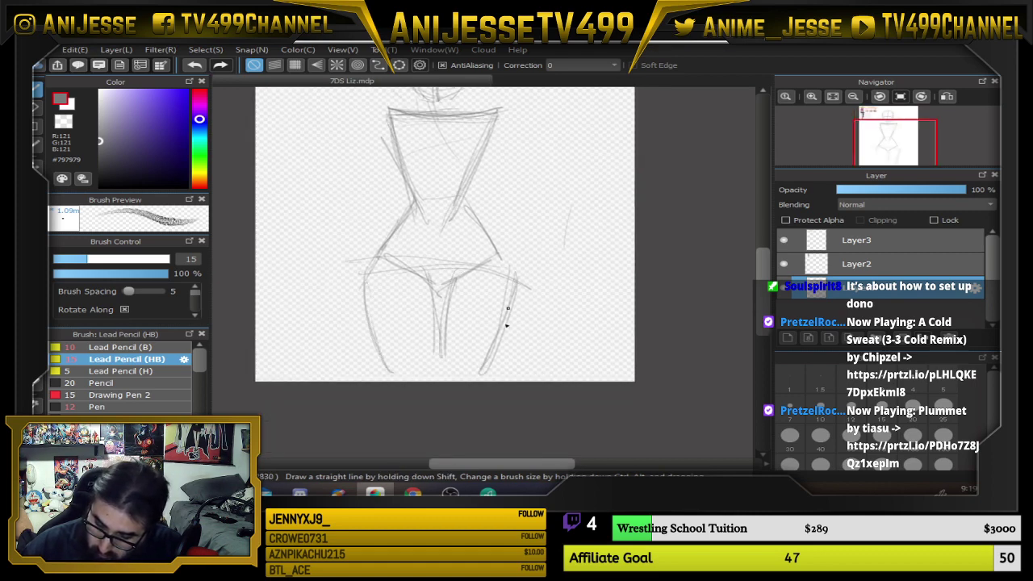
{"action": "left_click_drag", "start_coordinate": [481, 378], "coordinate": [518, 269]}
{"action": "left_click_drag", "start_coordinate": [465, 198], "coordinate": [515, 292]}
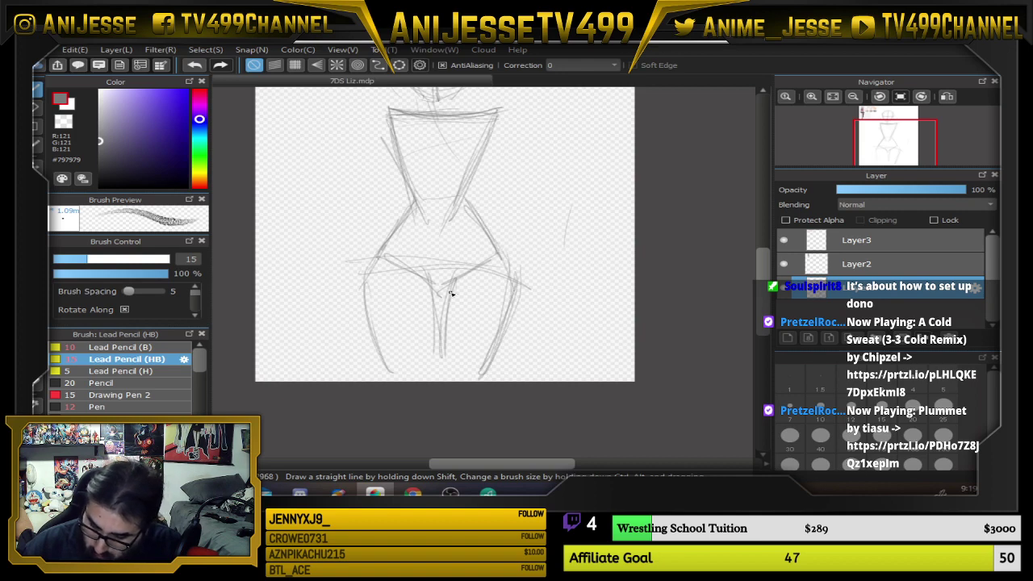
{"action": "left_click_drag", "start_coordinate": [450, 293], "coordinate": [516, 312]}
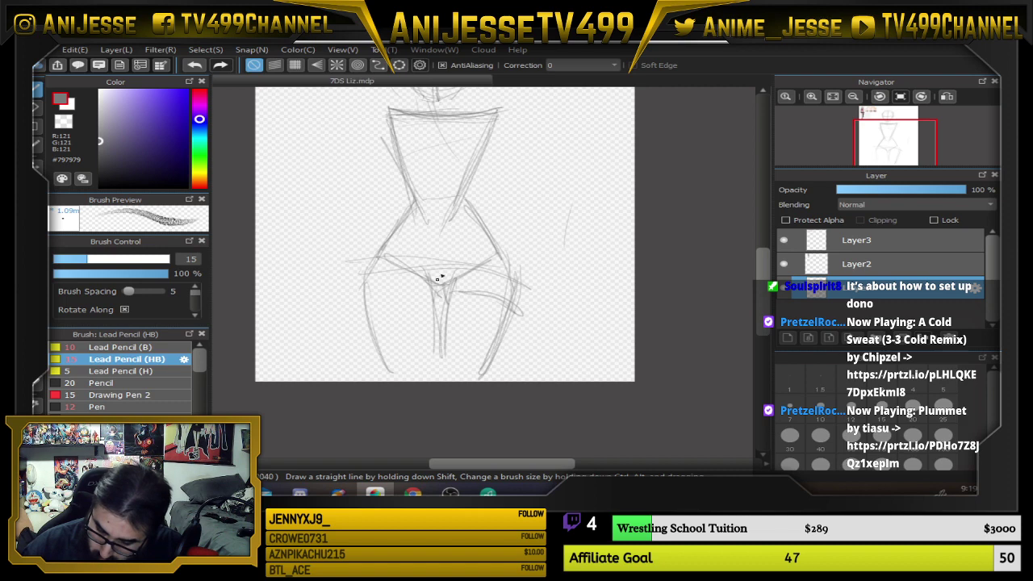
Darken the lower pelvis lines and left hip, and strengthen the left thigh contours with a curve closing it at the knee
{"action": "left_click_drag", "start_coordinate": [384, 248], "coordinate": [450, 286]}
{"action": "mouse_move", "coordinate": [385, 250]}
{"action": "left_mouse_down"}
{"action": "mouse_move", "coordinate": [436, 284]}
{"action": "mouse_move", "coordinate": [472, 267]}
{"action": "left_mouse_up"}
{"action": "mouse_move", "coordinate": [406, 208]}
{"action": "left_mouse_down"}
{"action": "mouse_move", "coordinate": [362, 305]}
{"action": "mouse_move", "coordinate": [388, 369]}
{"action": "left_mouse_up"}
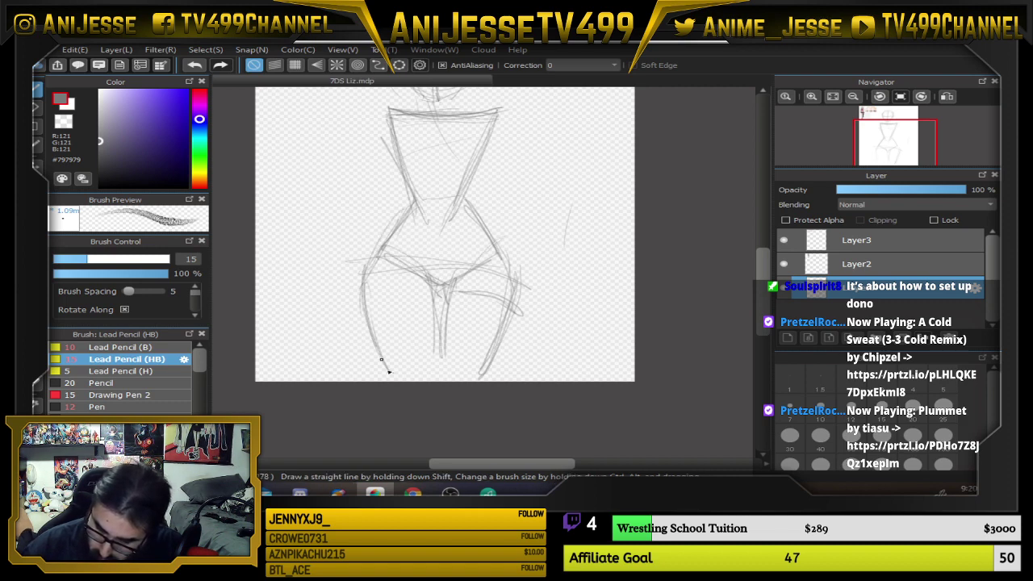
{"action": "mouse_move", "coordinate": [428, 284]}
{"action": "left_mouse_down"}
{"action": "mouse_move", "coordinate": [434, 337]}
{"action": "mouse_move", "coordinate": [477, 296]}
{"action": "mouse_move", "coordinate": [475, 267]}
{"action": "left_mouse_up"}
{"action": "mouse_move", "coordinate": [367, 246]}
{"action": "left_mouse_down"}
{"action": "mouse_move", "coordinate": [379, 319]}
{"action": "mouse_move", "coordinate": [421, 337]}
{"action": "mouse_move", "coordinate": [438, 325]}
{"action": "mouse_move", "coordinate": [445, 293]}
{"action": "mouse_move", "coordinate": [439, 318]}
{"action": "left_mouse_up"}
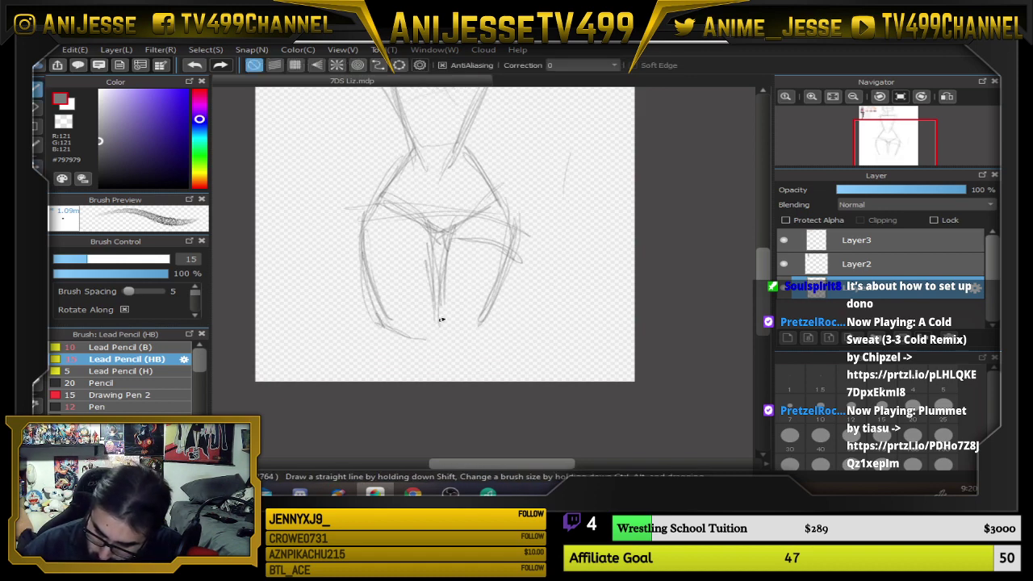
Close the right thigh at the knee and begin both lower legs with short lines running down to the canvas edge
{"action": "left_click_drag", "start_coordinate": [448, 250], "coordinate": [441, 330]}
{"action": "left_click_drag", "start_coordinate": [493, 304], "coordinate": [462, 337]}
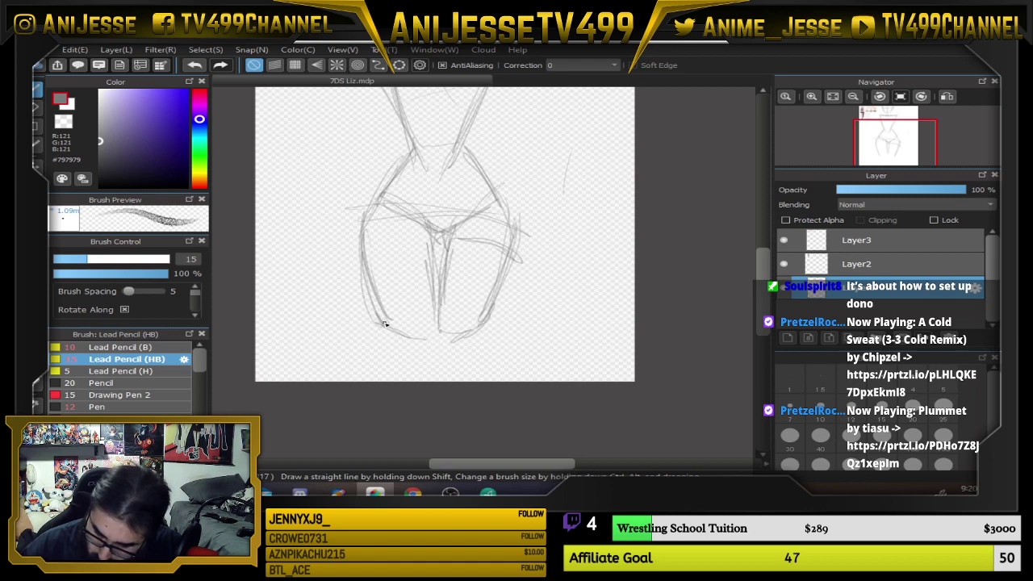
{"action": "left_click_drag", "start_coordinate": [388, 323], "coordinate": [366, 358]}
{"action": "left_click_drag", "start_coordinate": [441, 326], "coordinate": [416, 369]}
{"action": "left_click_drag", "start_coordinate": [388, 326], "coordinate": [370, 381]}
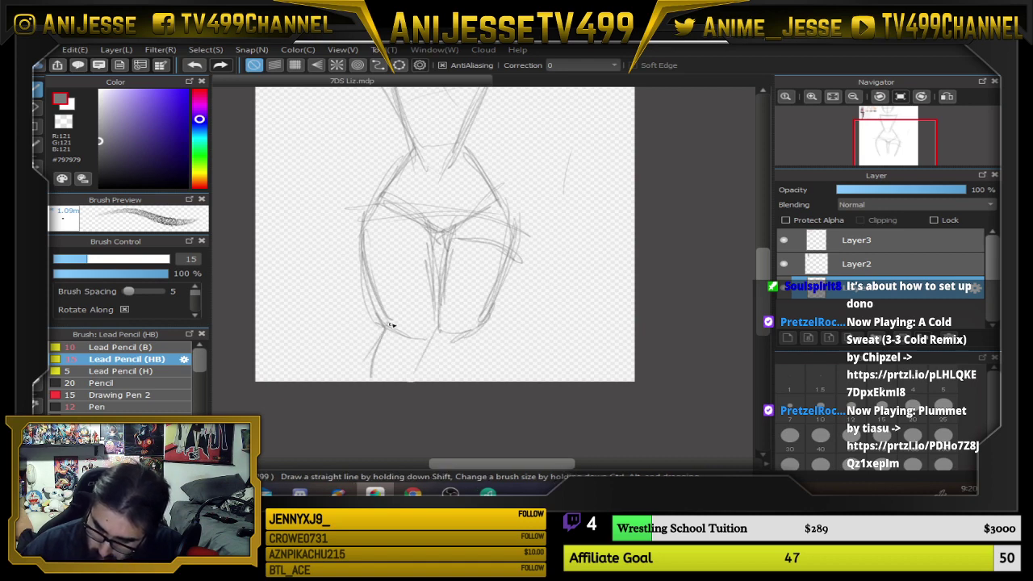
{"action": "left_click_drag", "start_coordinate": [489, 327], "coordinate": [488, 381]}
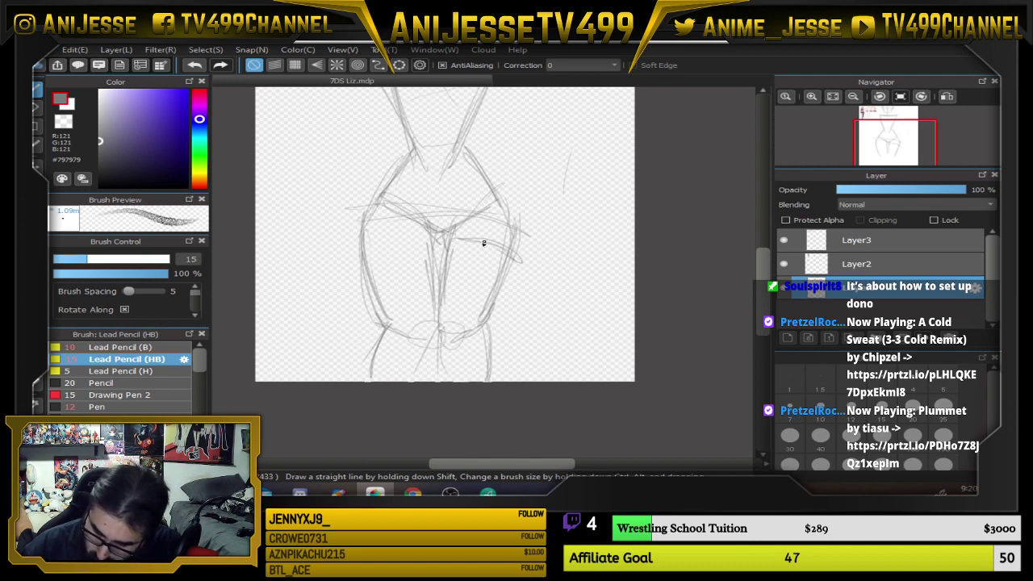
Reinforce the right hip contour from the waist down to the upper thigh
{"action": "left_click_drag", "start_coordinate": [550, 187], "coordinate": [533, 280]}
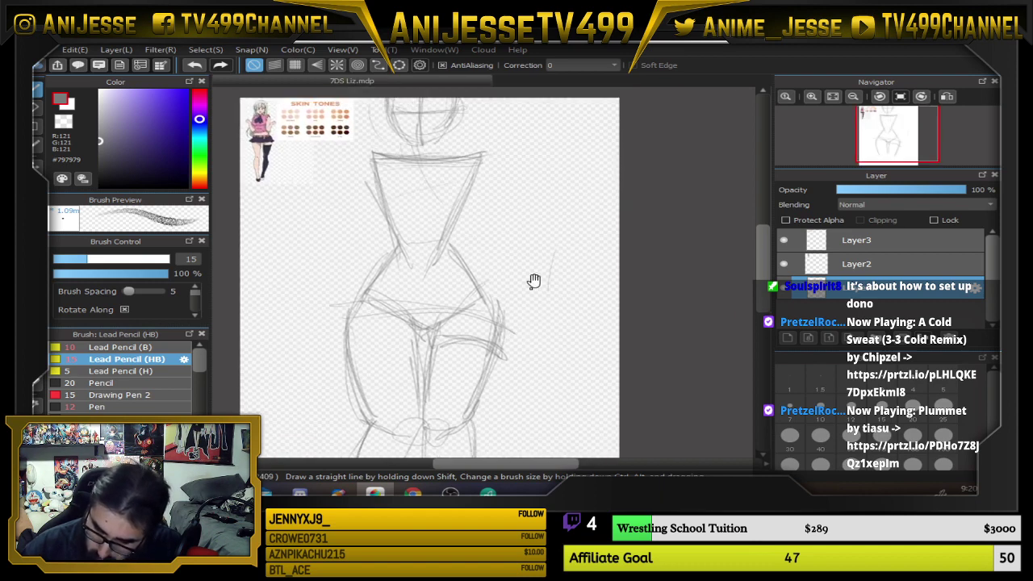
{"action": "left_click_drag", "start_coordinate": [502, 344], "coordinate": [457, 247]}
{"action": "left_click_drag", "start_coordinate": [456, 247], "coordinate": [497, 338]}
{"action": "mouse_move", "coordinate": [453, 216]}
{"action": "left_mouse_down"}
{"action": "mouse_move", "coordinate": [493, 293]}
{"action": "mouse_move", "coordinate": [487, 274]}
{"action": "mouse_move", "coordinate": [484, 288]}
{"action": "left_mouse_up"}
Scale the whole body sketch down to fit within the canvas and move it slightly to the left
{"action": "key", "text": "v"}
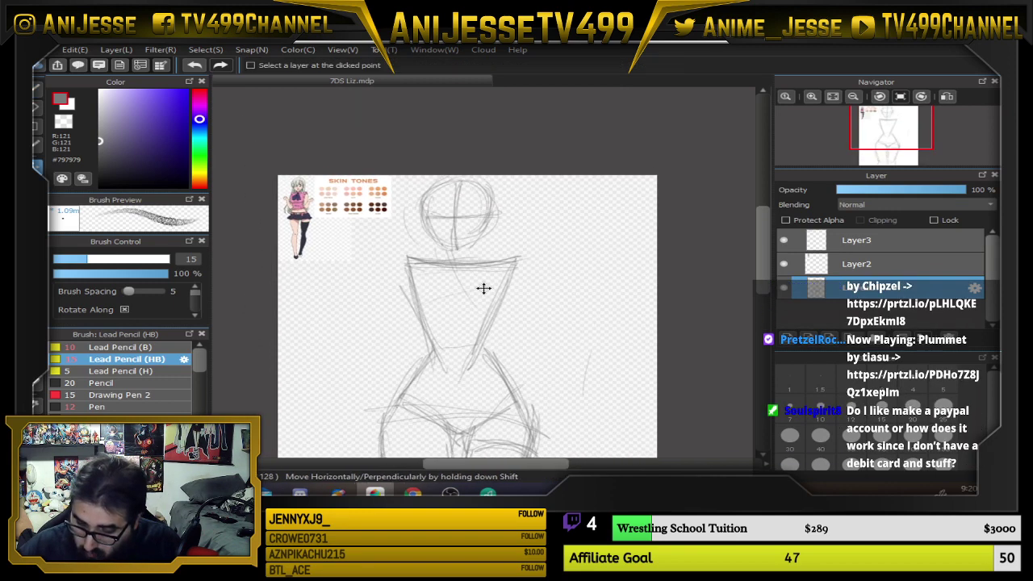
{"action": "scroll", "coordinate": [483, 288], "scroll_direction": "down", "scroll_amount": 2}
{"action": "key", "text": "ctrl+t"}
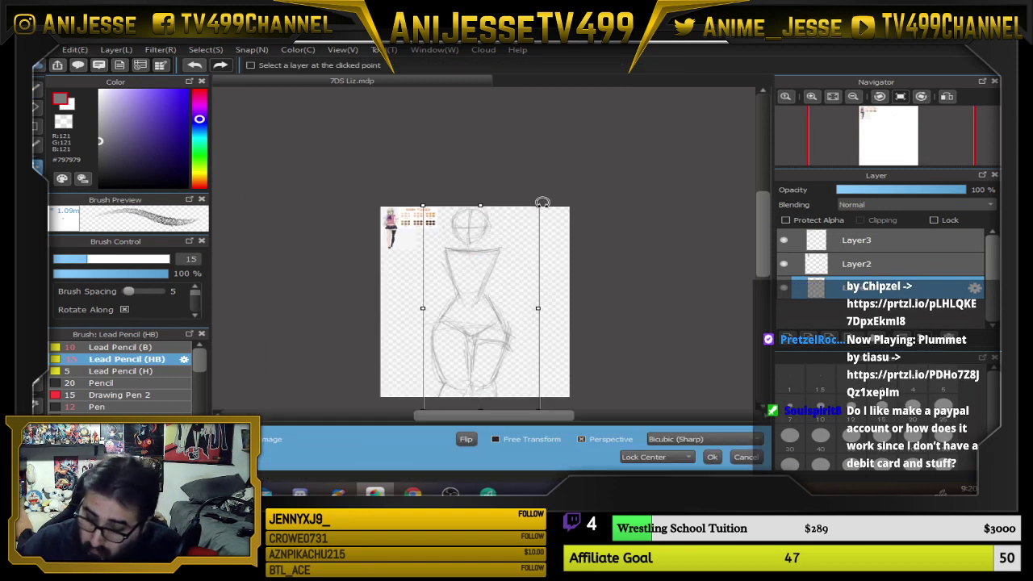
{"action": "left_click_drag", "start_coordinate": [542, 204], "coordinate": [523, 232]}
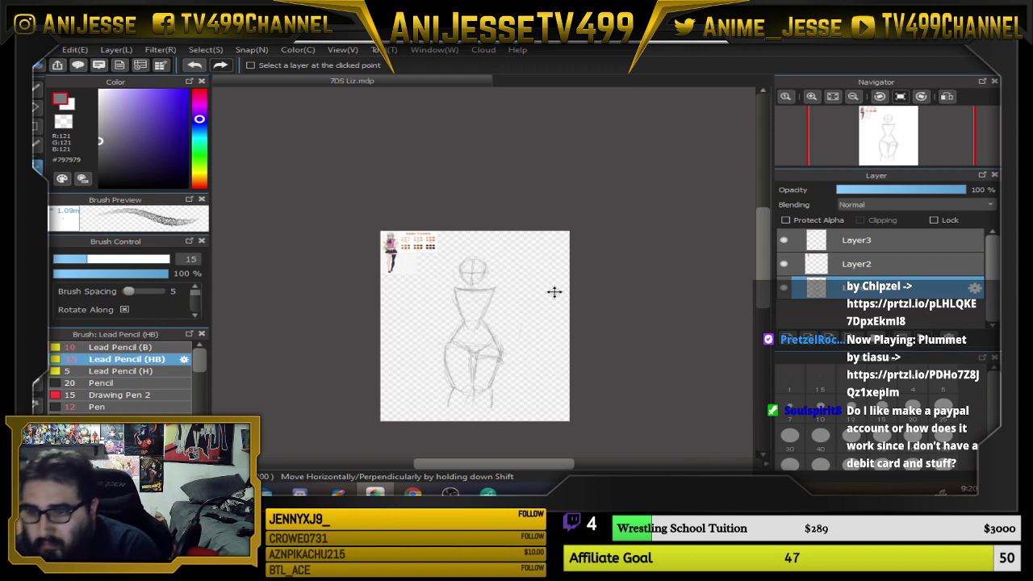
{"action": "mouse_move", "coordinate": [464, 331]}
{"action": "left_mouse_down"}
{"action": "mouse_move", "coordinate": [457, 316]}
{"action": "mouse_move", "coordinate": [454, 330]}
{"action": "left_mouse_up"}
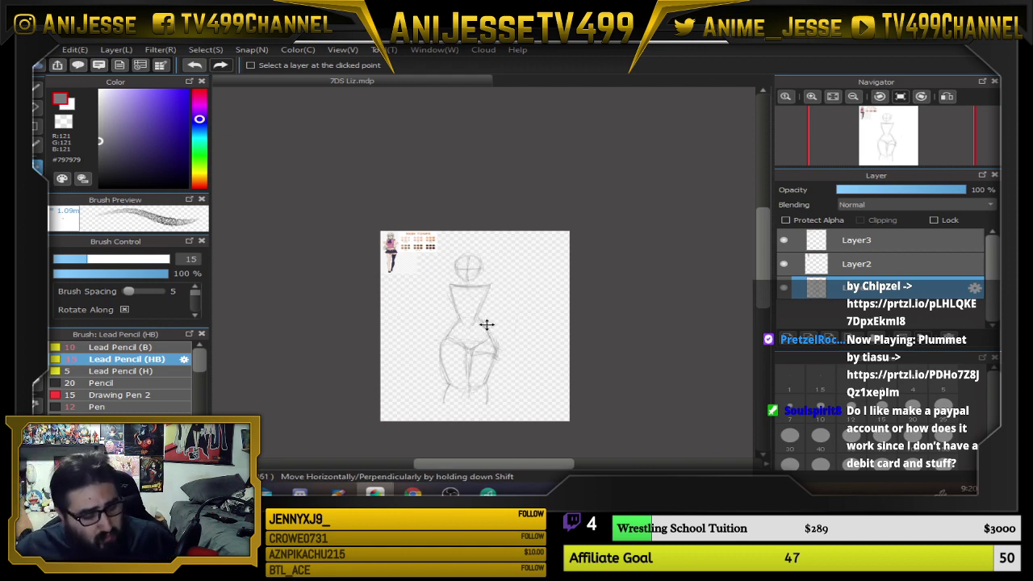
Draw a round shoulder joint beneath each end of the shoulder line
{"action": "key", "text": "b"}
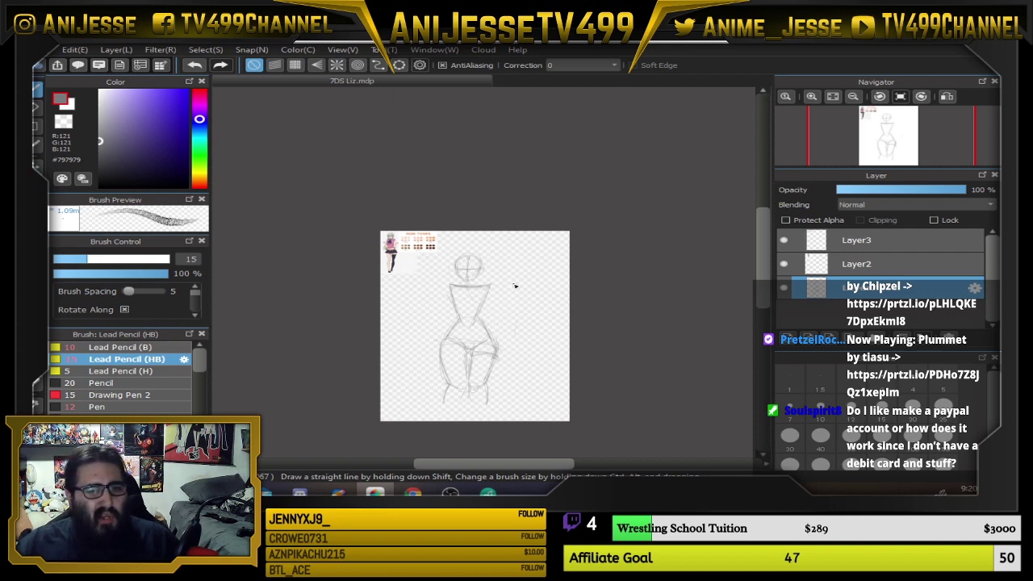
{"action": "scroll", "coordinate": [515, 283], "scroll_direction": "up", "scroll_amount": 4}
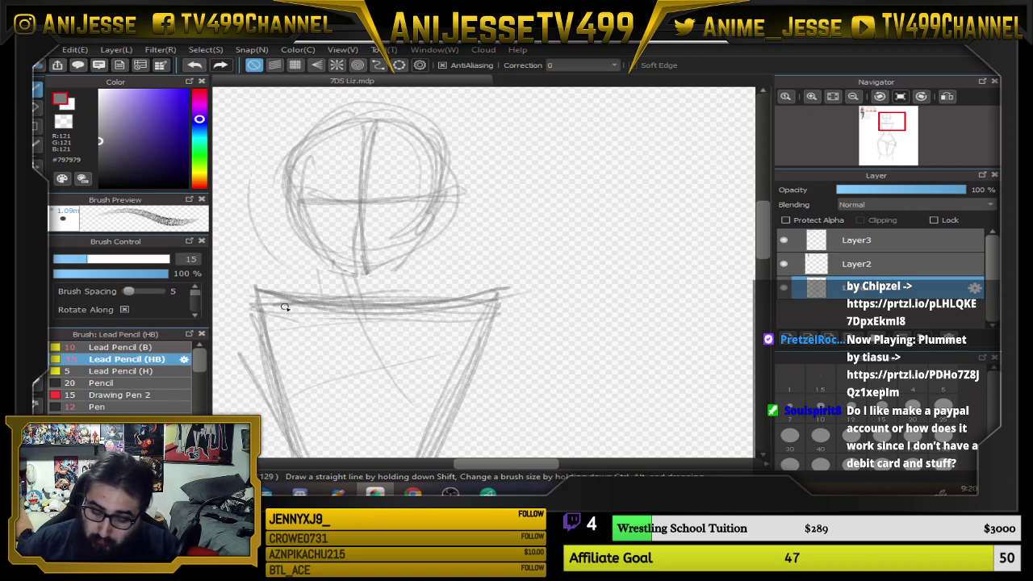
{"action": "mouse_move", "coordinate": [267, 298]}
{"action": "left_mouse_down"}
{"action": "mouse_move", "coordinate": [288, 356]}
{"action": "mouse_move", "coordinate": [251, 312]}
{"action": "left_mouse_up"}
{"action": "left_click_drag", "start_coordinate": [452, 307], "coordinate": [501, 341]}
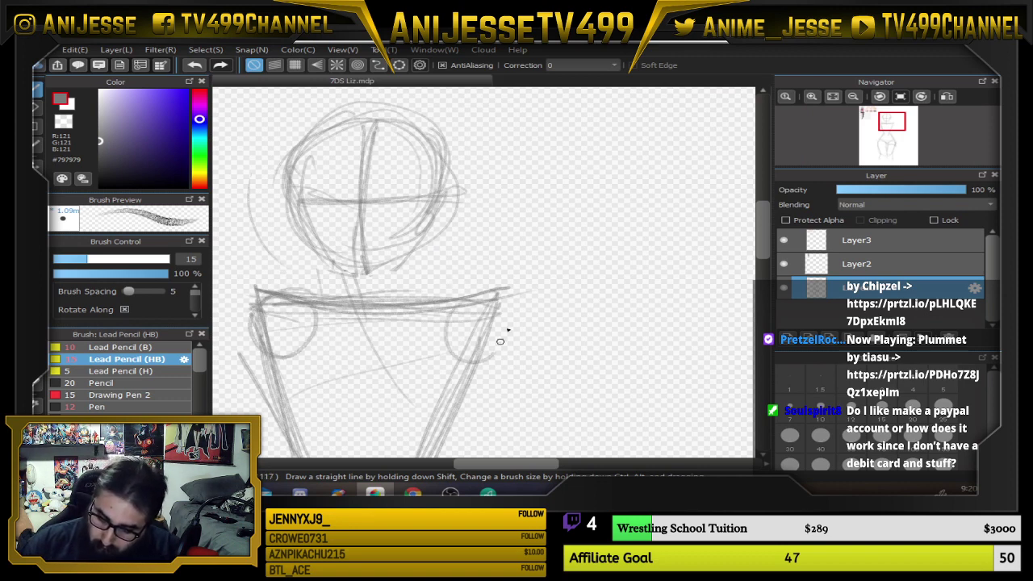
Draw both sides of the neck from the jaw to the shoulder line and add sloping strokes out to each shoulder
{"action": "left_click_drag", "start_coordinate": [335, 263], "coordinate": [342, 310]}
{"action": "left_click_drag", "start_coordinate": [406, 244], "coordinate": [394, 315]}
{"action": "left_click_drag", "start_coordinate": [324, 243], "coordinate": [338, 309]}
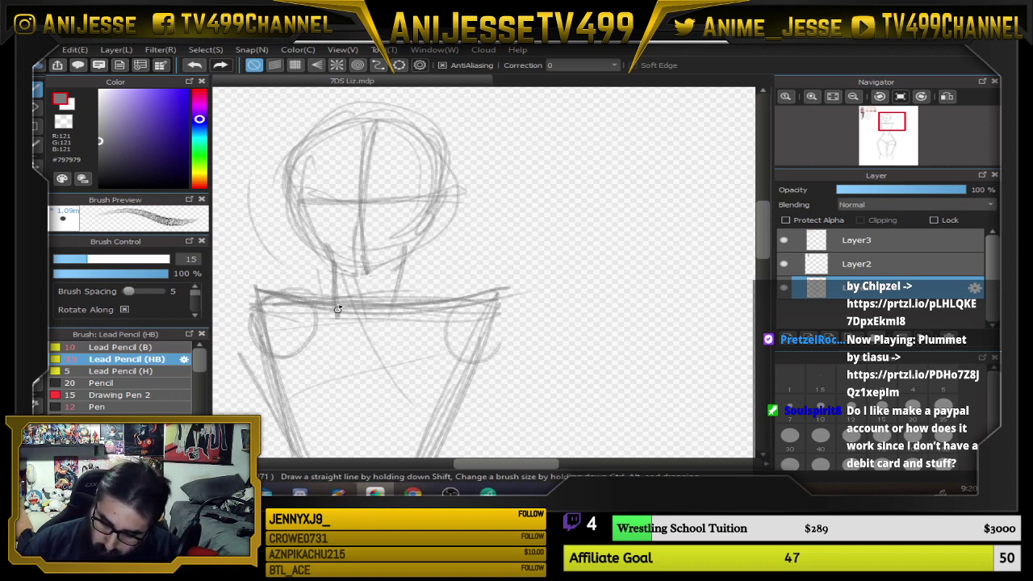
{"action": "mouse_move", "coordinate": [402, 260]}
{"action": "left_mouse_down"}
{"action": "mouse_move", "coordinate": [391, 310]}
{"action": "mouse_move", "coordinate": [472, 313]}
{"action": "mouse_move", "coordinate": [510, 328]}
{"action": "left_mouse_up"}
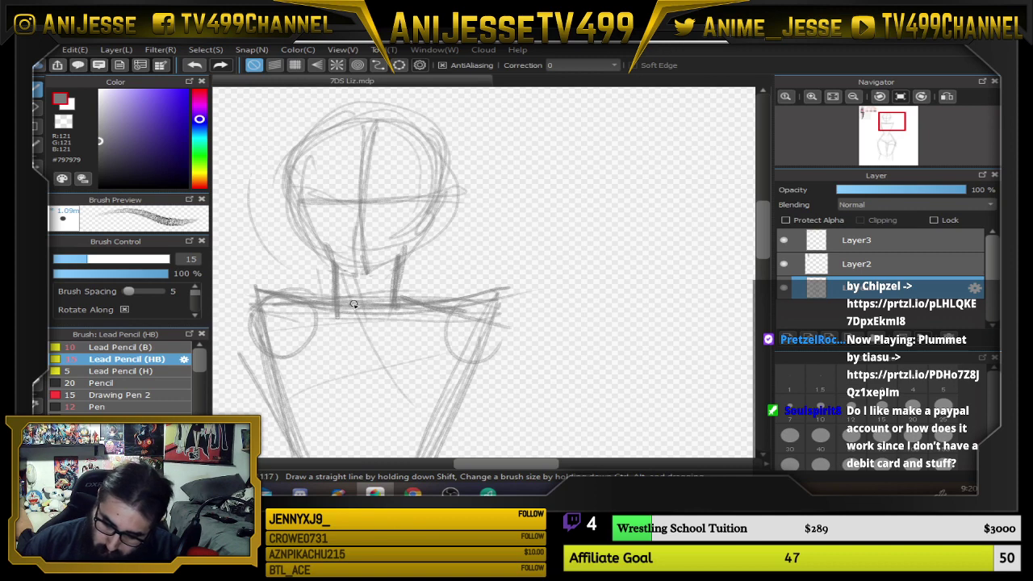
{"action": "left_click_drag", "start_coordinate": [353, 305], "coordinate": [267, 303]}
Reinforce the tapering torso sides and redraw the waist line as an upward-arching curve
{"action": "mouse_move", "coordinate": [472, 401]}
{"action": "left_mouse_down"}
{"action": "mouse_move", "coordinate": [552, 192]}
{"action": "mouse_move", "coordinate": [532, 274]}
{"action": "left_mouse_up"}
{"action": "left_click_drag", "start_coordinate": [355, 203], "coordinate": [410, 344]}
{"action": "mouse_move", "coordinate": [376, 260]}
{"action": "left_mouse_down"}
{"action": "mouse_move", "coordinate": [389, 423]}
{"action": "mouse_move", "coordinate": [375, 444]}
{"action": "left_mouse_up"}
{"action": "mouse_move", "coordinate": [375, 444]}
{"action": "left_mouse_down"}
{"action": "mouse_move", "coordinate": [419, 385]}
{"action": "mouse_move", "coordinate": [496, 366]}
{"action": "left_mouse_up"}
{"action": "mouse_move", "coordinate": [467, 370]}
{"action": "left_mouse_down"}
{"action": "mouse_move", "coordinate": [418, 387]}
{"action": "mouse_move", "coordinate": [539, 410]}
{"action": "mouse_move", "coordinate": [562, 268]}
{"action": "left_mouse_up"}
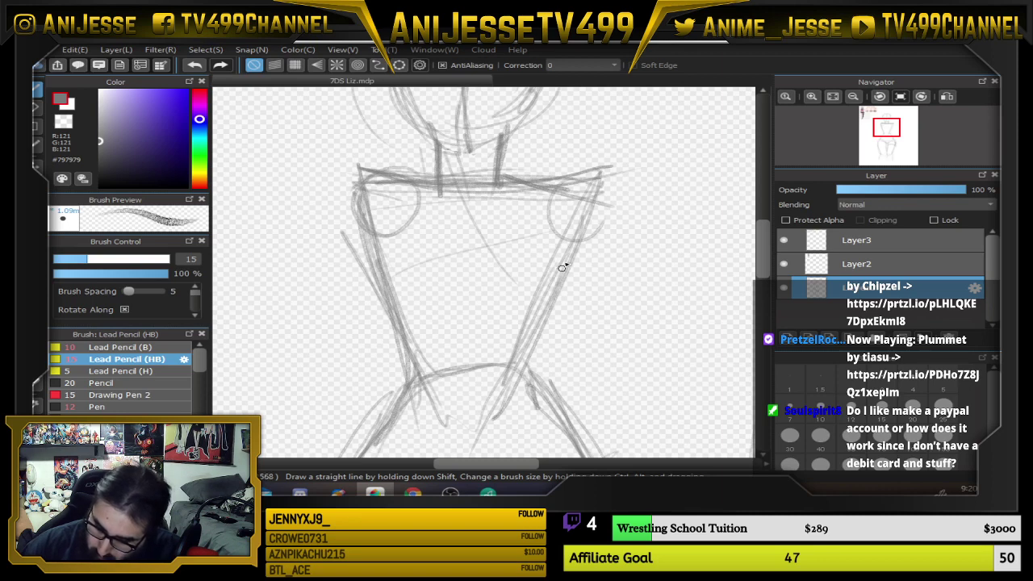
Reinforce and reshape the torso's side contours, curving them from the shoulders down to the waist
{"action": "mouse_move", "coordinate": [543, 185]}
{"action": "left_mouse_down"}
{"action": "mouse_move", "coordinate": [567, 231]}
{"action": "mouse_move", "coordinate": [539, 344]}
{"action": "mouse_move", "coordinate": [561, 205]}
{"action": "mouse_move", "coordinate": [510, 363]}
{"action": "left_mouse_up"}
{"action": "left_click_drag", "start_coordinate": [590, 316], "coordinate": [616, 172]}
{"action": "mouse_move", "coordinate": [546, 219]}
{"action": "left_mouse_down"}
{"action": "mouse_move", "coordinate": [602, 282]}
{"action": "mouse_move", "coordinate": [634, 376]}
{"action": "left_mouse_up"}
{"action": "mouse_move", "coordinate": [599, 213]}
{"action": "left_mouse_down"}
{"action": "mouse_move", "coordinate": [590, 393]}
{"action": "mouse_move", "coordinate": [568, 235]}
{"action": "left_mouse_up"}
{"action": "left_click_drag", "start_coordinate": [390, 226], "coordinate": [432, 413]}
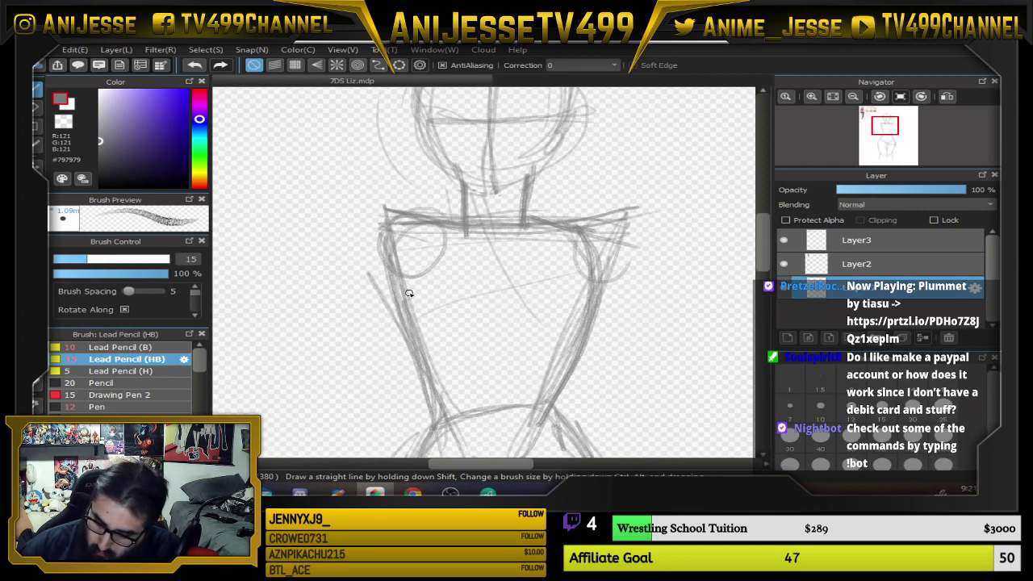
{"action": "mouse_move", "coordinate": [410, 293]}
{"action": "left_mouse_down"}
{"action": "mouse_move", "coordinate": [400, 305]}
{"action": "mouse_move", "coordinate": [389, 221]}
{"action": "left_mouse_up"}
Refine the head sketch with strokes along the jaw, the cheek and the eye guideline
{"action": "left_click_drag", "start_coordinate": [590, 221], "coordinate": [582, 338]}
{"action": "mouse_move", "coordinate": [453, 295]}
{"action": "left_mouse_down"}
{"action": "mouse_move", "coordinate": [427, 274]}
{"action": "mouse_move", "coordinate": [489, 312]}
{"action": "left_mouse_up"}
{"action": "left_click_drag", "start_coordinate": [559, 241], "coordinate": [536, 286]}
{"action": "left_click_drag", "start_coordinate": [565, 214], "coordinate": [524, 302]}
{"action": "left_click_drag", "start_coordinate": [568, 175], "coordinate": [557, 244]}
{"action": "mouse_move", "coordinate": [425, 239]}
{"action": "left_mouse_down"}
{"action": "mouse_move", "coordinate": [534, 242]}
{"action": "mouse_move", "coordinate": [534, 216]}
{"action": "left_mouse_up"}
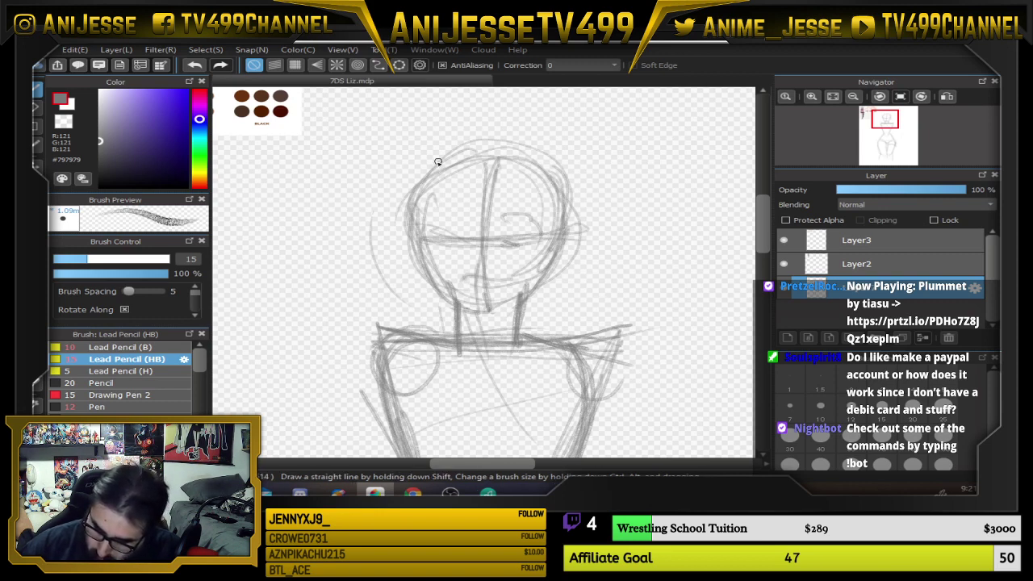
Sketch the hair outline over the top of the head and down both sides to the shoulders
{"action": "left_click_drag", "start_coordinate": [399, 330], "coordinate": [397, 208]}
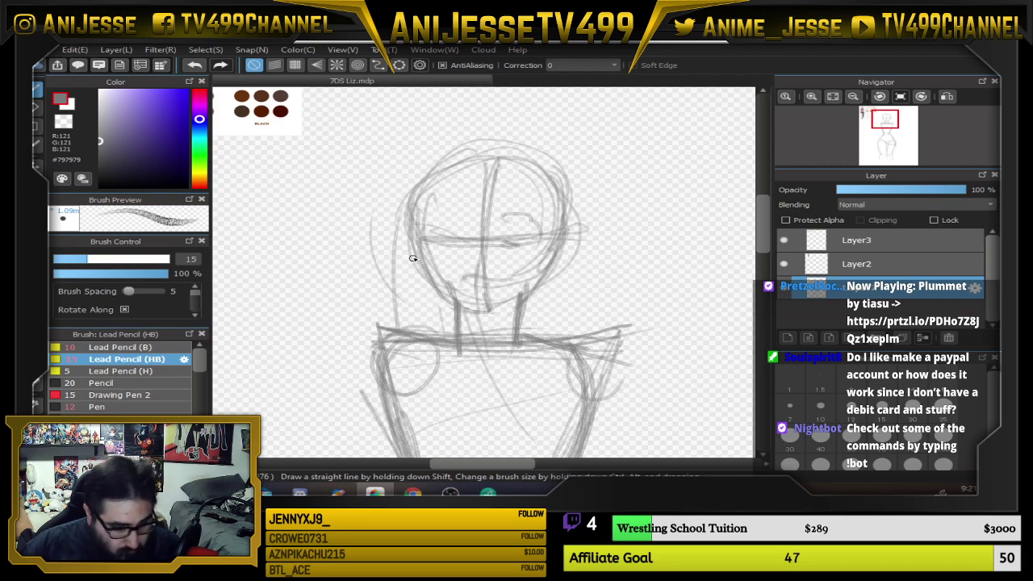
{"action": "key", "text": "ctrl+z"}
{"action": "left_click_drag", "start_coordinate": [418, 271], "coordinate": [413, 326]}
{"action": "left_click_drag", "start_coordinate": [578, 233], "coordinate": [562, 329]}
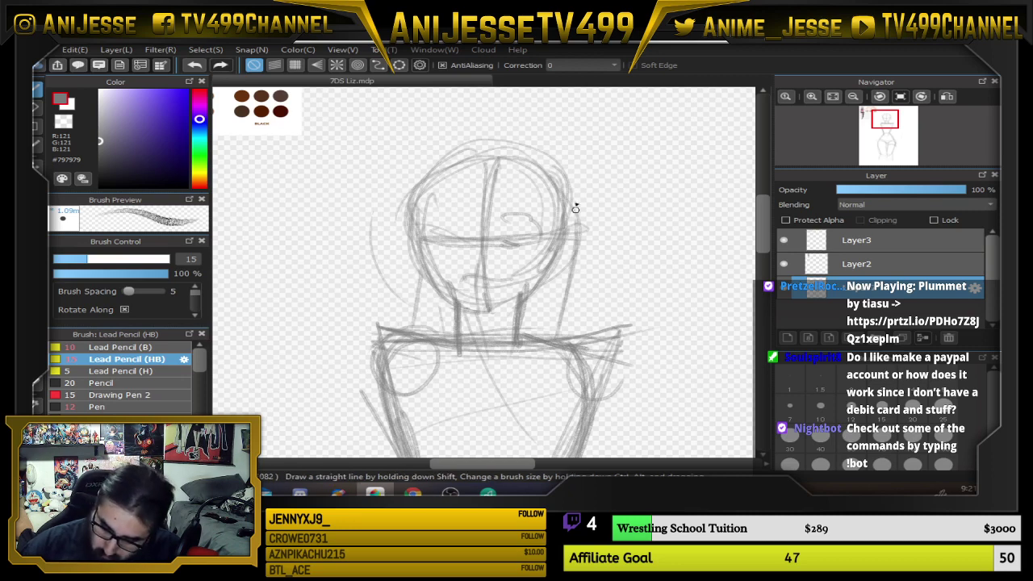
{"action": "mouse_move", "coordinate": [394, 223]}
{"action": "left_mouse_down"}
{"action": "mouse_move", "coordinate": [537, 120]}
{"action": "mouse_move", "coordinate": [593, 195]}
{"action": "left_mouse_up"}
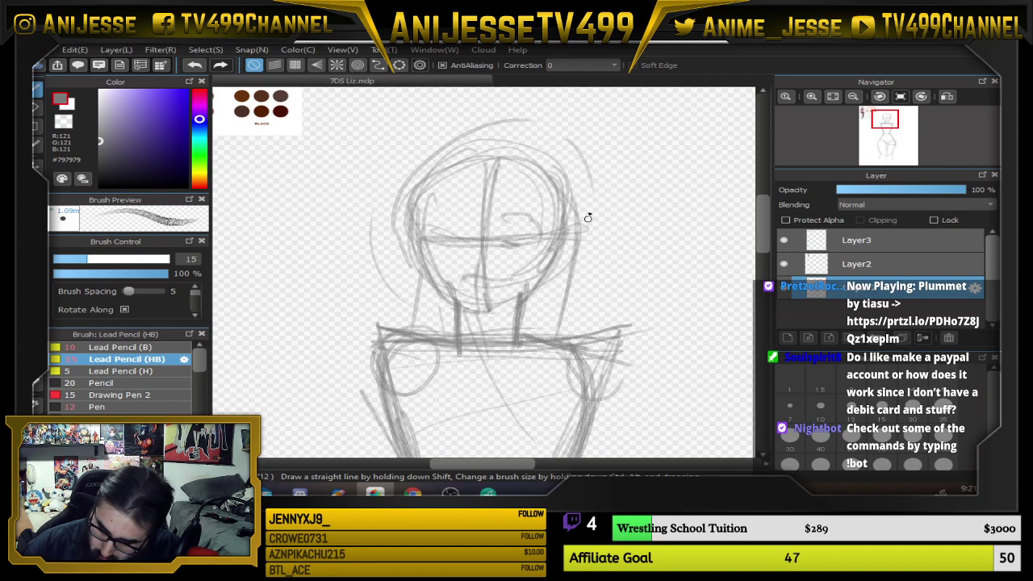
{"action": "left_click_drag", "start_coordinate": [520, 131], "coordinate": [597, 258]}
{"action": "left_click_drag", "start_coordinate": [592, 335], "coordinate": [642, 153]}
Sketch long flowing hair strands sweeping from the left side of the torso out beside the hip
{"action": "mouse_move", "coordinate": [465, 105]}
{"action": "left_mouse_down"}
{"action": "mouse_move", "coordinate": [392, 312]}
{"action": "mouse_move", "coordinate": [340, 361]}
{"action": "left_mouse_up"}
{"action": "left_click_drag", "start_coordinate": [585, 294], "coordinate": [622, 205]}
{"action": "mouse_move", "coordinate": [475, 138]}
{"action": "left_mouse_down"}
{"action": "mouse_move", "coordinate": [350, 355]}
{"action": "mouse_move", "coordinate": [392, 286]}
{"action": "left_mouse_up"}
{"action": "left_click_drag", "start_coordinate": [434, 242], "coordinate": [405, 409]}
{"action": "mouse_move", "coordinate": [410, 286]}
{"action": "left_mouse_down"}
{"action": "mouse_move", "coordinate": [414, 415]}
{"action": "mouse_move", "coordinate": [426, 369]}
{"action": "mouse_move", "coordinate": [496, 267]}
{"action": "left_mouse_up"}
{"action": "left_click_drag", "start_coordinate": [421, 360], "coordinate": [459, 256]}
{"action": "mouse_move", "coordinate": [380, 268]}
{"action": "left_mouse_down"}
{"action": "mouse_move", "coordinate": [384, 411]}
{"action": "mouse_move", "coordinate": [419, 239]}
{"action": "left_mouse_up"}
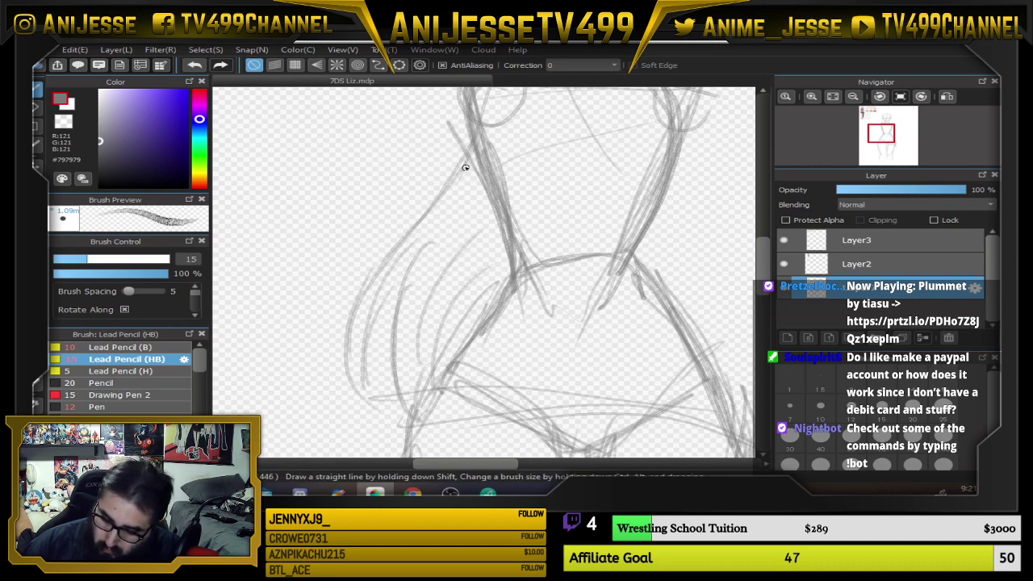
{"action": "left_click_drag", "start_coordinate": [465, 155], "coordinate": [366, 255]}
Add long, light hair strands falling along the right side of the torso
{"action": "left_click_drag", "start_coordinate": [687, 253], "coordinate": [571, 285]}
{"action": "left_click_drag", "start_coordinate": [567, 172], "coordinate": [557, 293]}
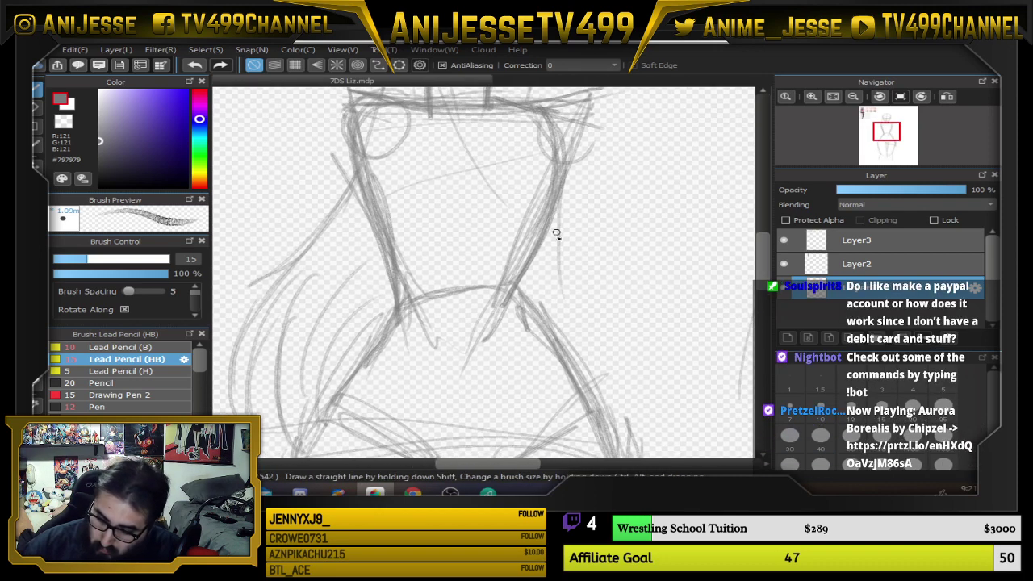
{"action": "left_click_drag", "start_coordinate": [555, 231], "coordinate": [570, 357]}
{"action": "scroll", "coordinate": [544, 361], "scroll_direction": "down", "scroll_amount": 3}
{"action": "left_click_drag", "start_coordinate": [516, 307], "coordinate": [475, 173]}
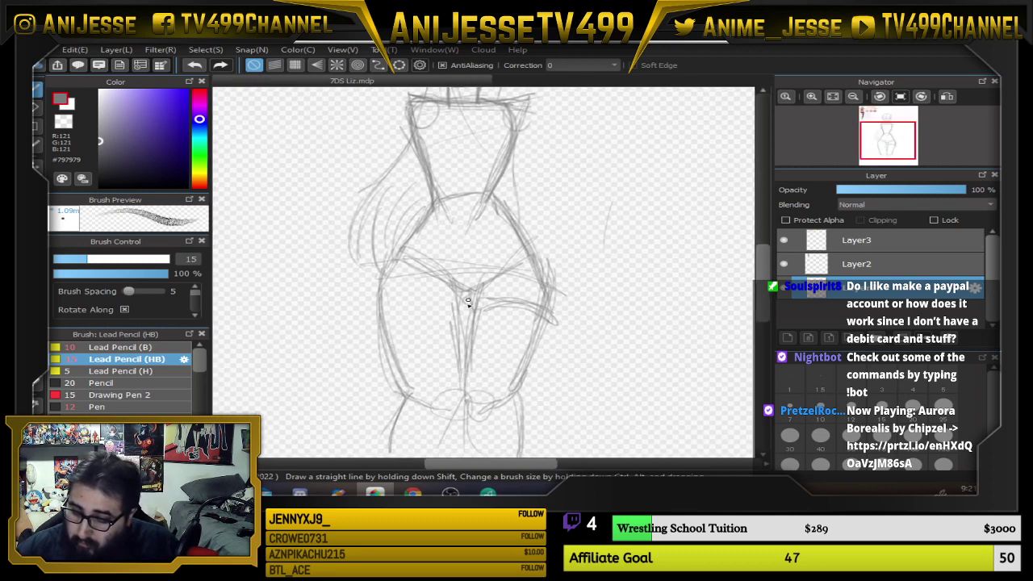
Sketch the inner and outer contours of both lower legs from the knees toward the canvas's lower edge
{"action": "left_click_drag", "start_coordinate": [509, 288], "coordinate": [505, 195]}
{"action": "left_click_drag", "start_coordinate": [405, 301], "coordinate": [376, 383]}
{"action": "left_click_drag", "start_coordinate": [403, 304], "coordinate": [377, 404]}
{"action": "left_click_drag", "start_coordinate": [454, 318], "coordinate": [417, 395]}
{"action": "left_click_drag", "start_coordinate": [462, 313], "coordinate": [478, 399]}
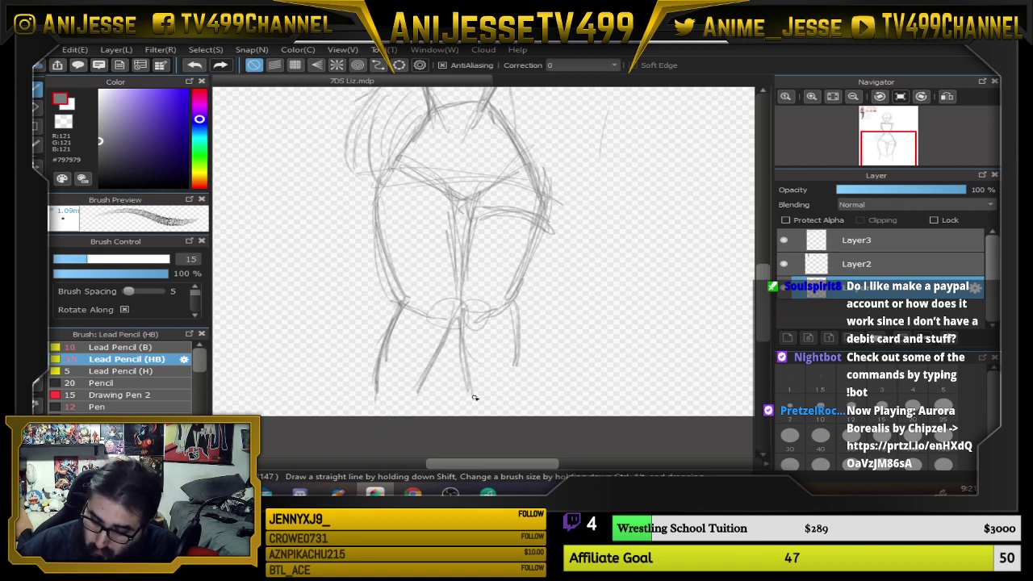
{"action": "left_click_drag", "start_coordinate": [467, 337], "coordinate": [488, 402]}
{"action": "left_click_drag", "start_coordinate": [510, 315], "coordinate": [517, 404]}
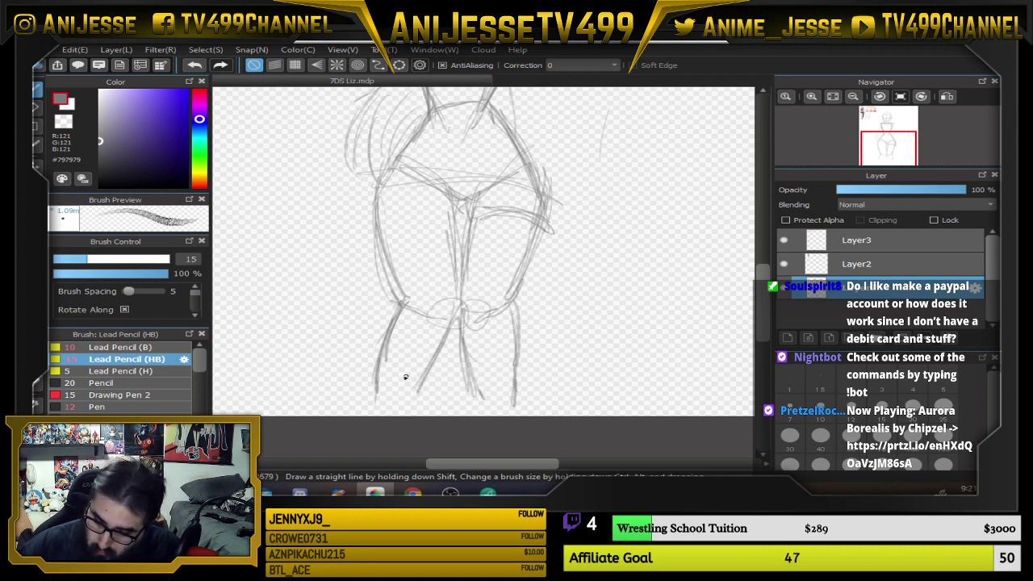
Draw curved waistband lines across the hips from one side to the other
{"action": "left_click_drag", "start_coordinate": [557, 286], "coordinate": [554, 355]}
{"action": "left_click_drag", "start_coordinate": [580, 247], "coordinate": [582, 328]}
{"action": "scroll", "coordinate": [596, 275], "scroll_direction": "down", "scroll_amount": 3}
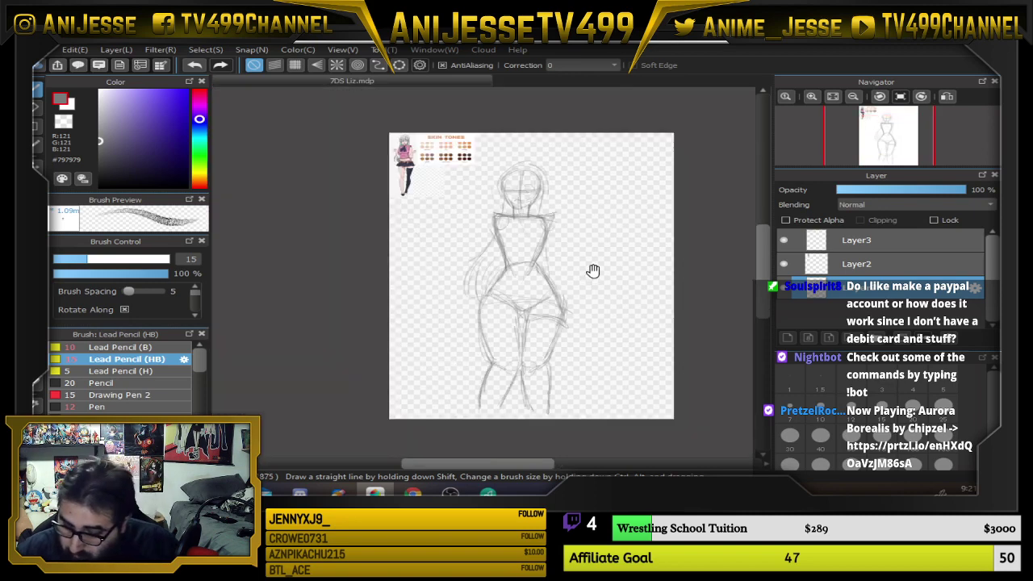
{"action": "scroll", "coordinate": [593, 271], "scroll_direction": "up", "scroll_amount": 3}
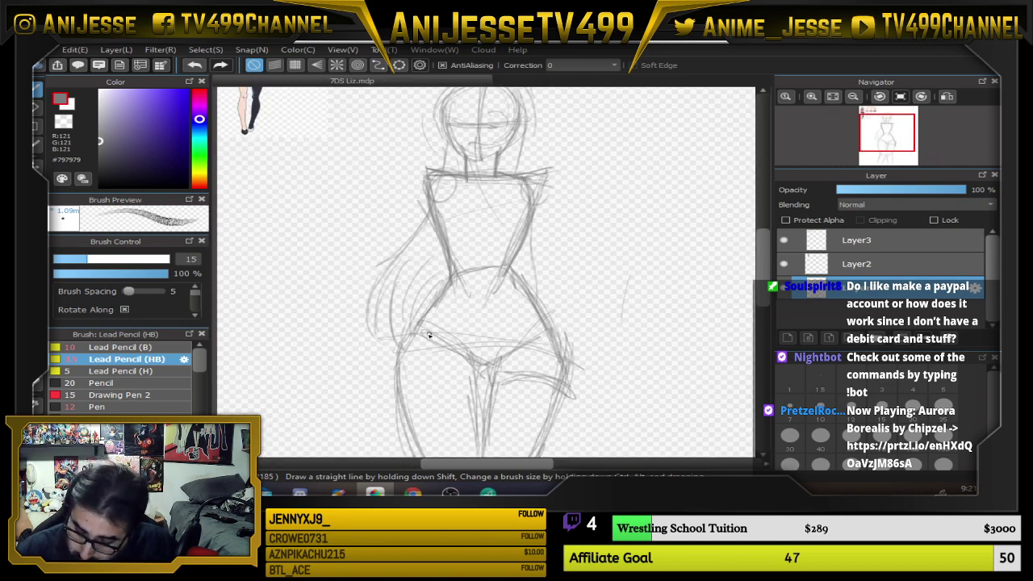
{"action": "mouse_move", "coordinate": [418, 325]}
{"action": "left_mouse_down"}
{"action": "mouse_move", "coordinate": [526, 343]}
{"action": "mouse_move", "coordinate": [585, 339]}
{"action": "mouse_move", "coordinate": [527, 333]}
{"action": "left_mouse_up"}
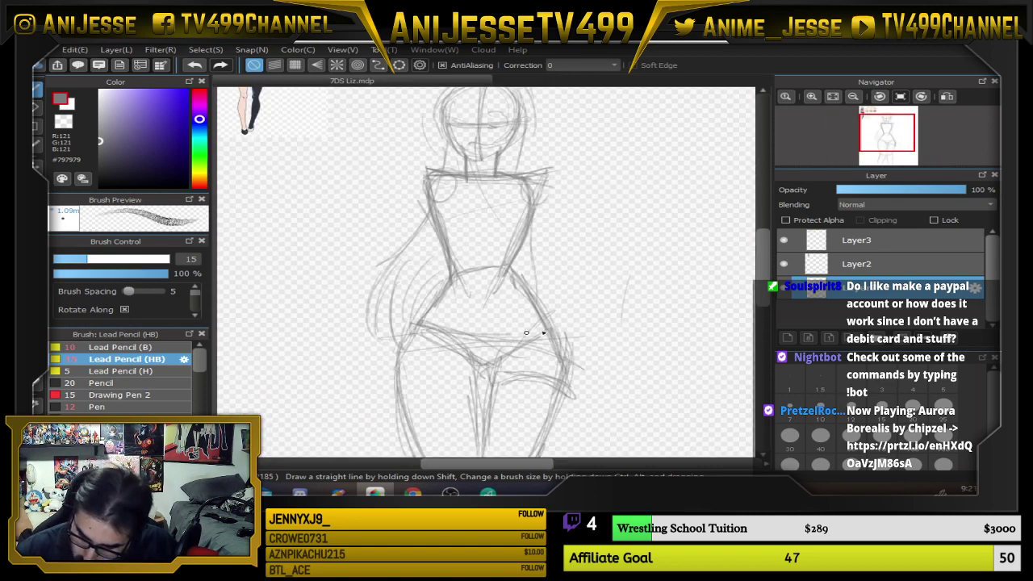
{"action": "left_click_drag", "start_coordinate": [416, 335], "coordinate": [554, 353]}
Sketch the arm on the right side of the figure, running from the shoulder down to a hand over the hip
{"action": "scroll", "coordinate": [580, 274], "scroll_direction": "down", "scroll_amount": 3}
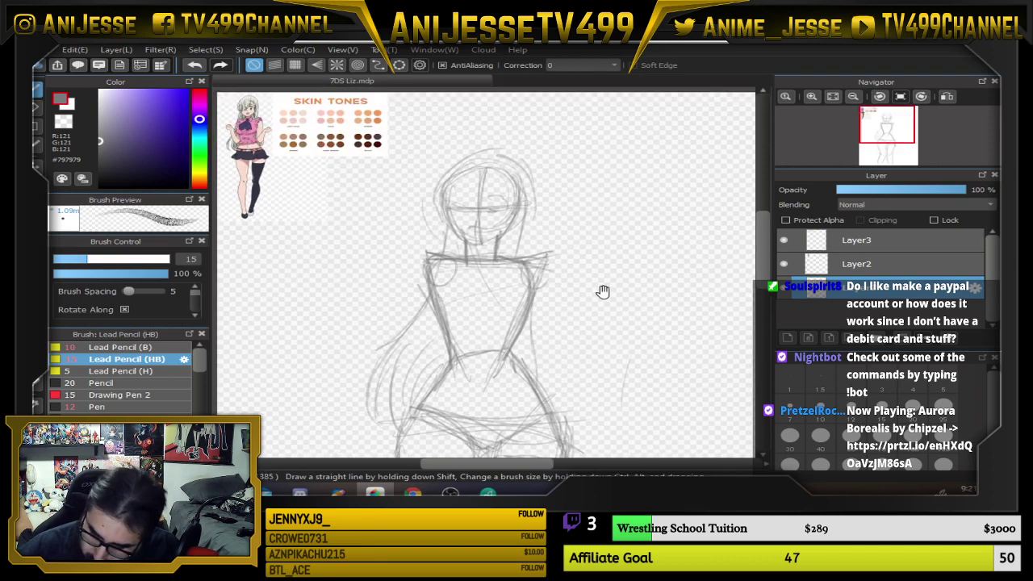
{"action": "scroll", "coordinate": [556, 331], "scroll_direction": "up", "scroll_amount": 3}
{"action": "left_click_drag", "start_coordinate": [585, 398], "coordinate": [575, 310]}
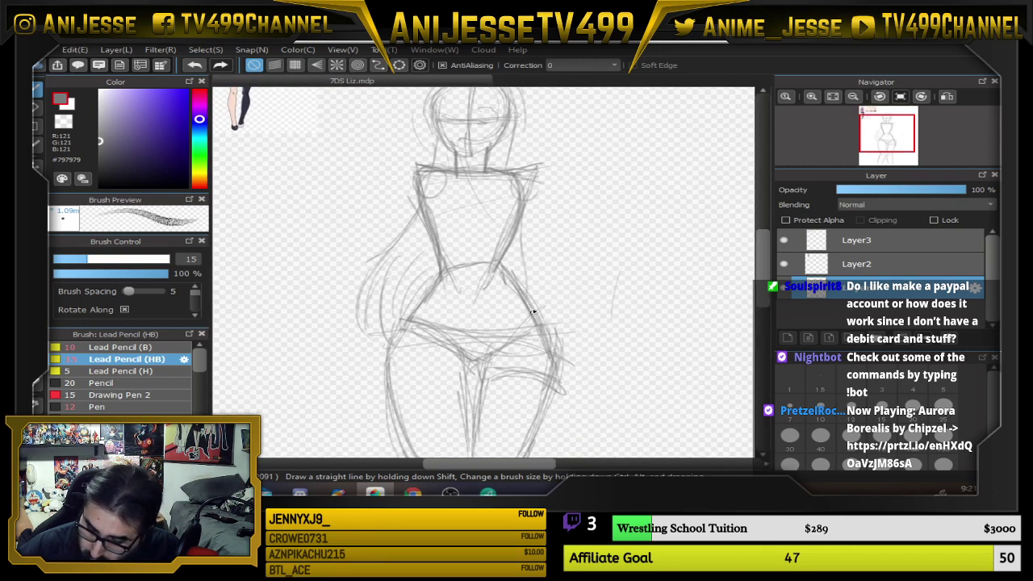
{"action": "left_click_drag", "start_coordinate": [530, 189], "coordinate": [489, 331]}
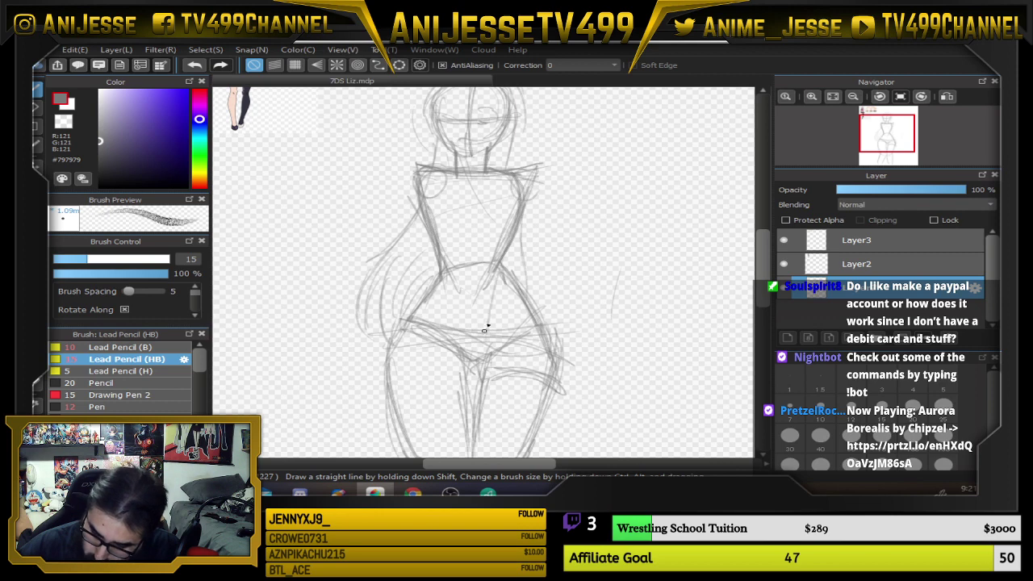
{"action": "mouse_move", "coordinate": [515, 242]}
{"action": "left_mouse_down"}
{"action": "mouse_move", "coordinate": [491, 323]}
{"action": "mouse_move", "coordinate": [521, 278]}
{"action": "left_mouse_up"}
{"action": "mouse_move", "coordinate": [510, 329]}
{"action": "left_mouse_down"}
{"action": "mouse_move", "coordinate": [542, 189]}
{"action": "mouse_move", "coordinate": [502, 345]}
{"action": "left_mouse_up"}
{"action": "left_click_drag", "start_coordinate": [502, 346], "coordinate": [543, 202]}
{"action": "left_click_drag", "start_coordinate": [455, 194], "coordinate": [457, 247]}
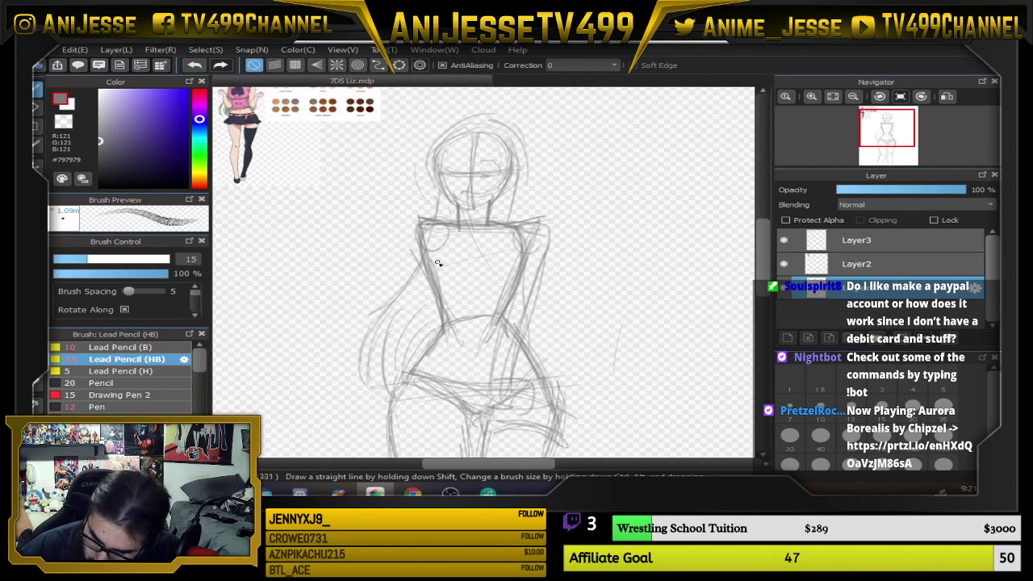
Sketch the arm on the left side of the figure from the shoulder down past the waist
{"action": "left_click_drag", "start_coordinate": [419, 222], "coordinate": [407, 276]}
{"action": "left_click_drag", "start_coordinate": [413, 241], "coordinate": [418, 329]}
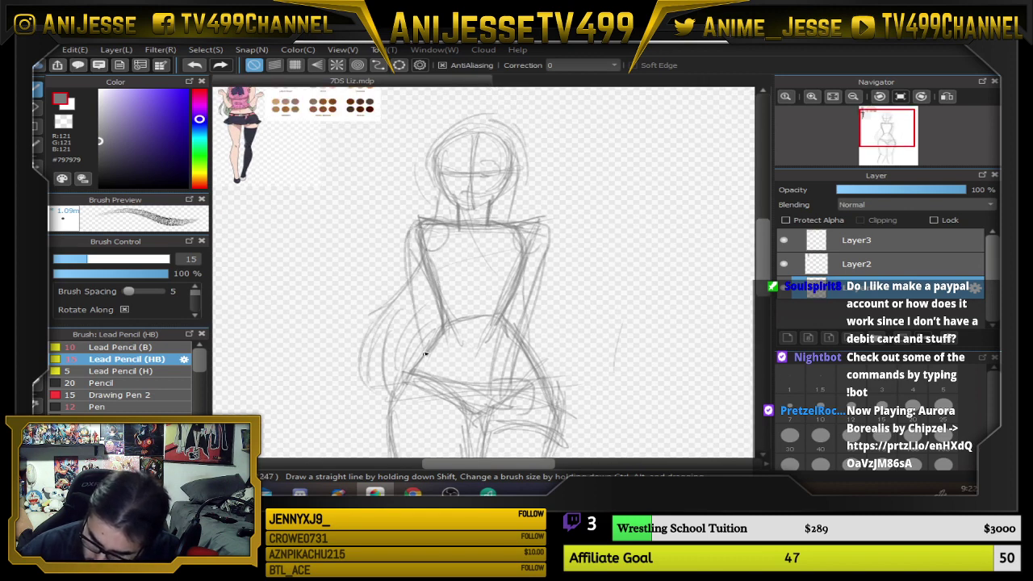
{"action": "mouse_move", "coordinate": [413, 272]}
{"action": "left_mouse_down"}
{"action": "mouse_move", "coordinate": [416, 351]}
{"action": "mouse_move", "coordinate": [444, 216]}
{"action": "left_mouse_up"}
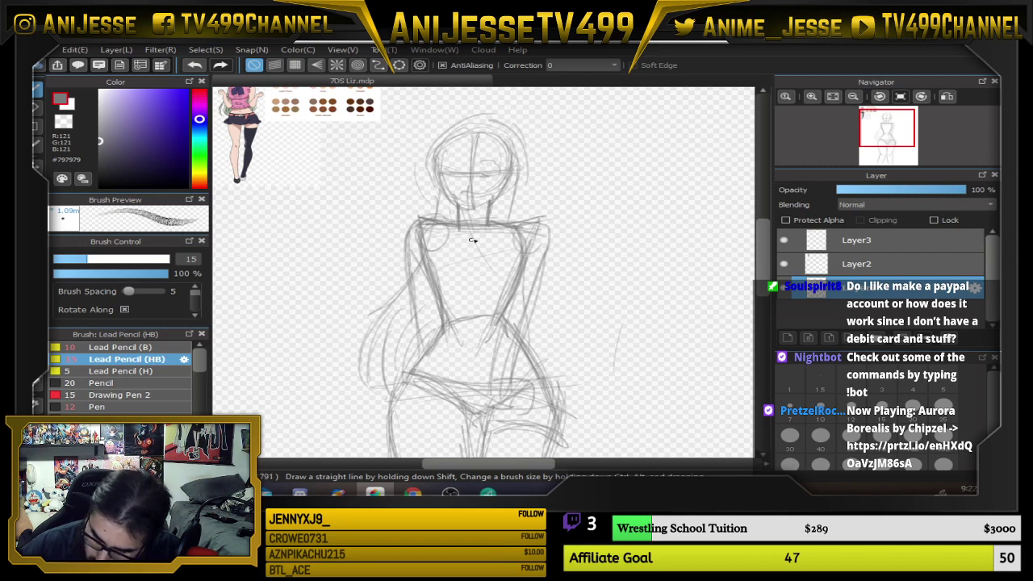
{"action": "left_click_drag", "start_coordinate": [562, 295], "coordinate": [554, 203]}
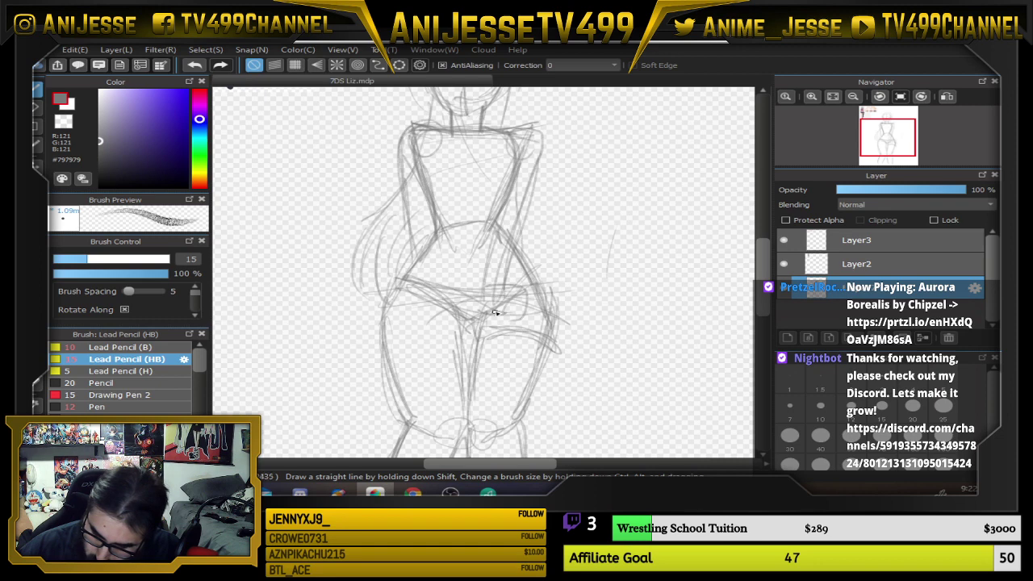
Rough in a short skirt around the hips with a waistline, a lower edge and flared sides
{"action": "left_click_drag", "start_coordinate": [473, 315], "coordinate": [369, 318]}
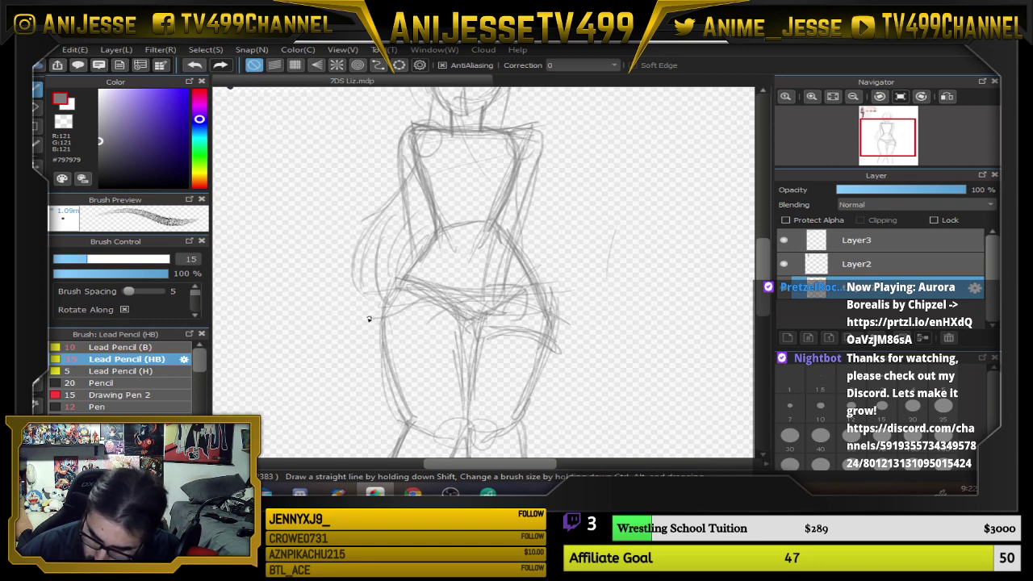
{"action": "mouse_move", "coordinate": [496, 313]}
{"action": "left_mouse_down"}
{"action": "mouse_move", "coordinate": [557, 296]}
{"action": "mouse_move", "coordinate": [572, 302]}
{"action": "mouse_move", "coordinate": [552, 293]}
{"action": "left_mouse_up"}
{"action": "left_click_drag", "start_coordinate": [406, 277], "coordinate": [497, 278]}
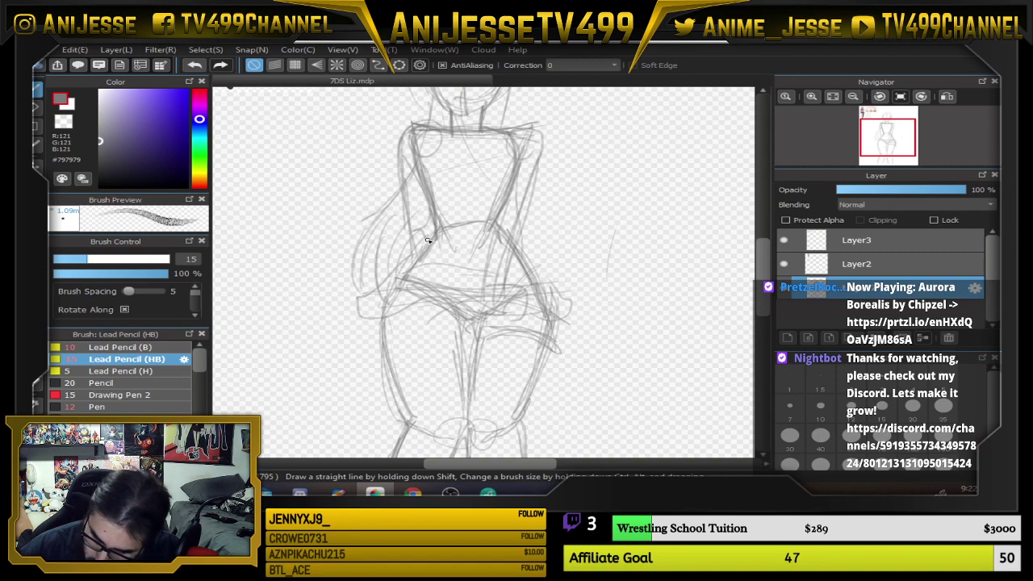
{"action": "left_click_drag", "start_coordinate": [430, 239], "coordinate": [494, 225]}
Transform the figure sketch, enlarging it and shifting it slightly down so the head fits within the canvas
{"action": "scroll", "coordinate": [586, 258], "scroll_direction": "down", "scroll_amount": 1}
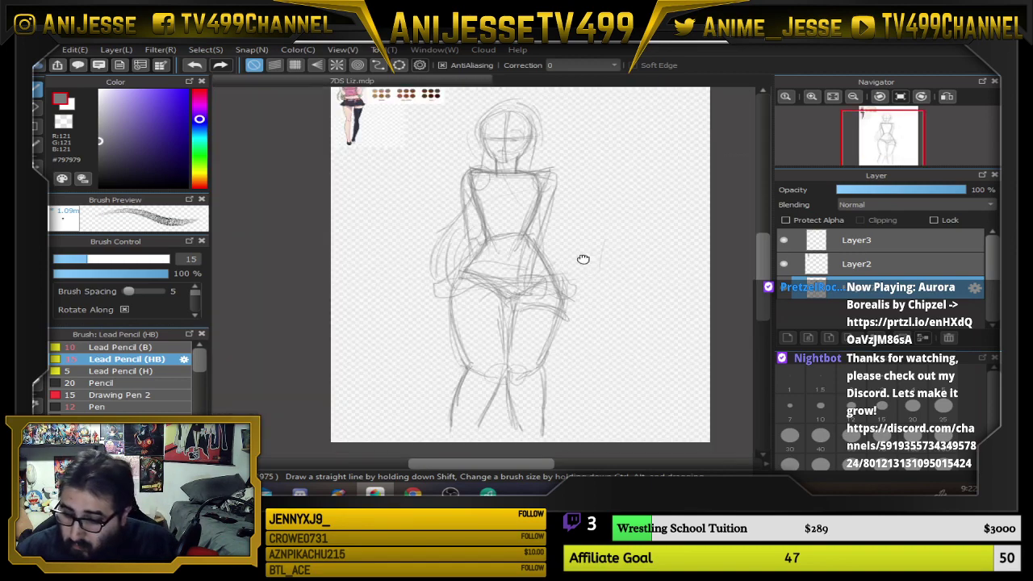
{"action": "mouse_move", "coordinate": [584, 258]}
{"action": "left_mouse_down"}
{"action": "mouse_move", "coordinate": [518, 292]}
{"action": "mouse_move", "coordinate": [498, 250]}
{"action": "left_mouse_up"}
{"action": "scroll", "coordinate": [496, 285], "scroll_direction": "down", "scroll_amount": 1}
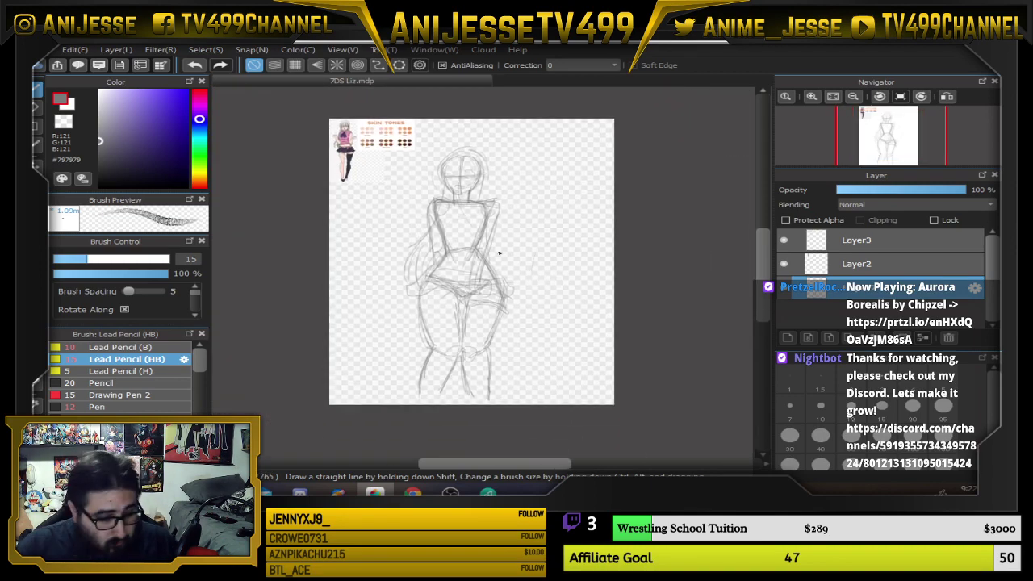
{"action": "key", "text": "ctrl+t"}
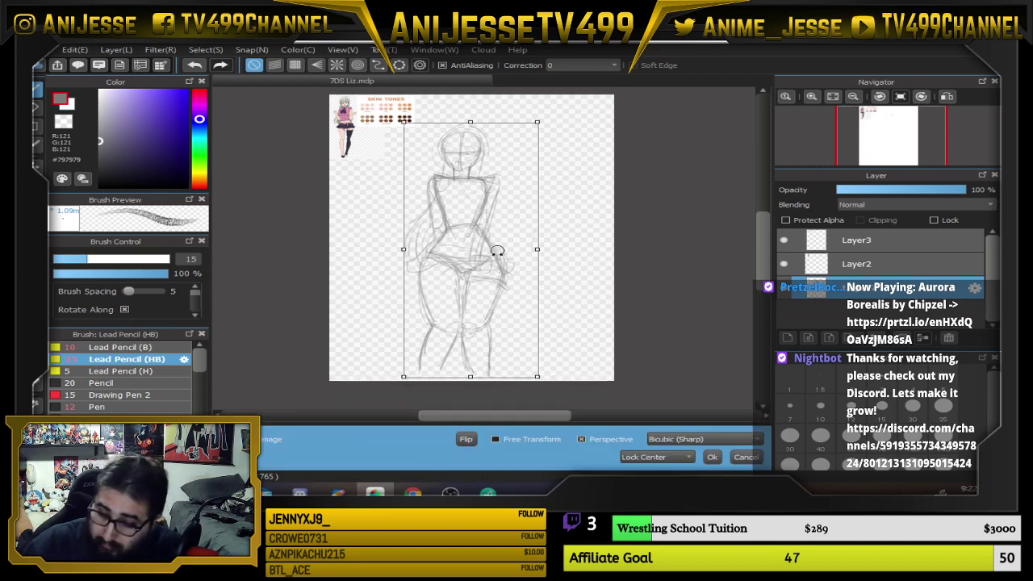
{"action": "left_click_drag", "start_coordinate": [537, 121], "coordinate": [554, 108]}
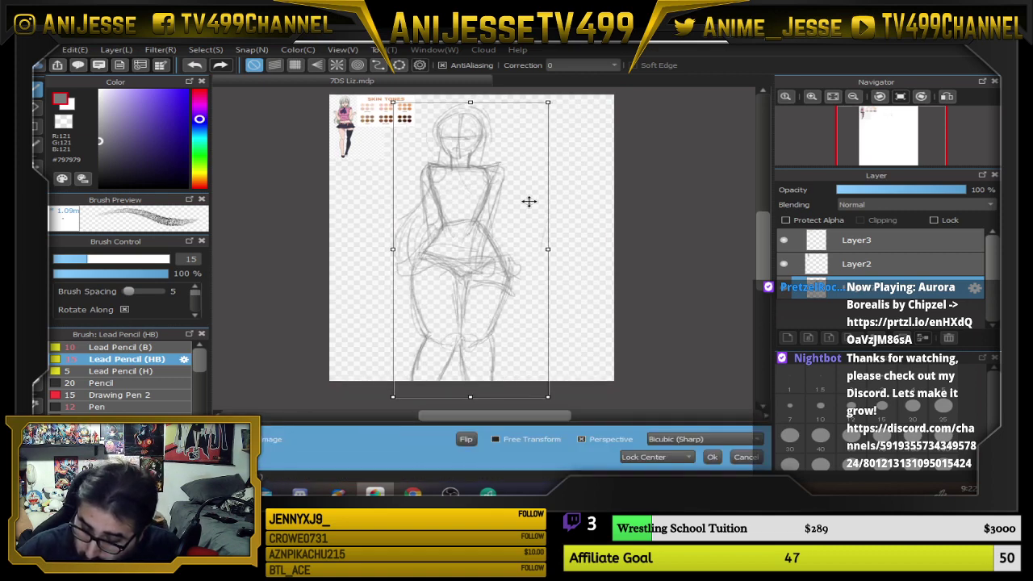
{"action": "left_click_drag", "start_coordinate": [552, 396], "coordinate": [558, 404]}
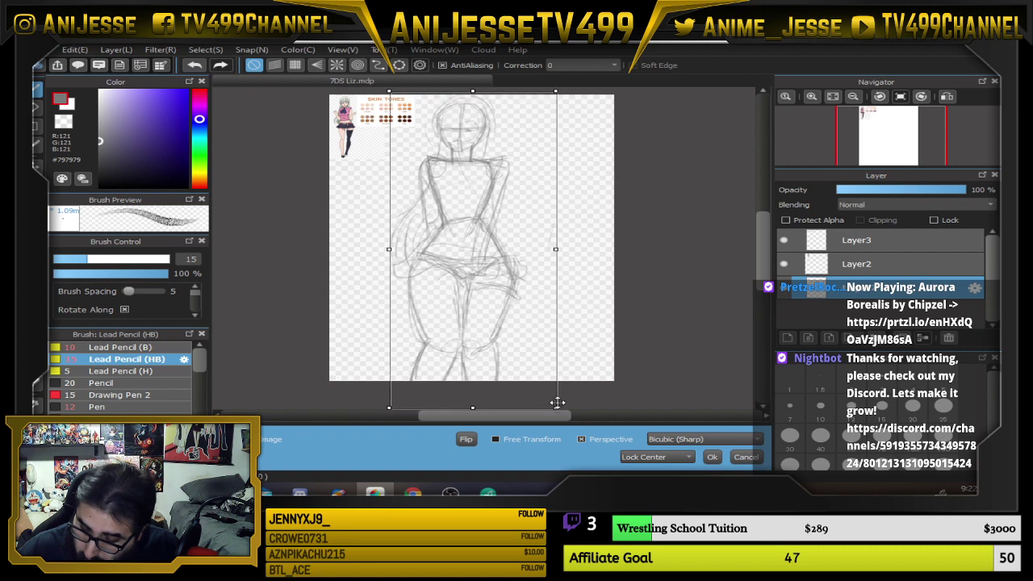
{"action": "left_click_drag", "start_coordinate": [540, 273], "coordinate": [540, 284]}
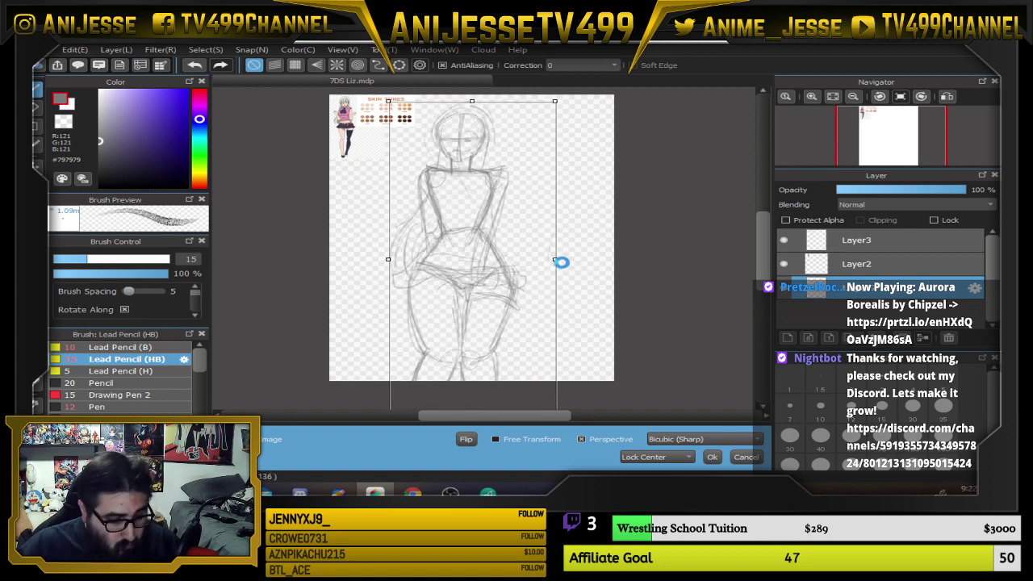
{"action": "key", "text": "Return"}
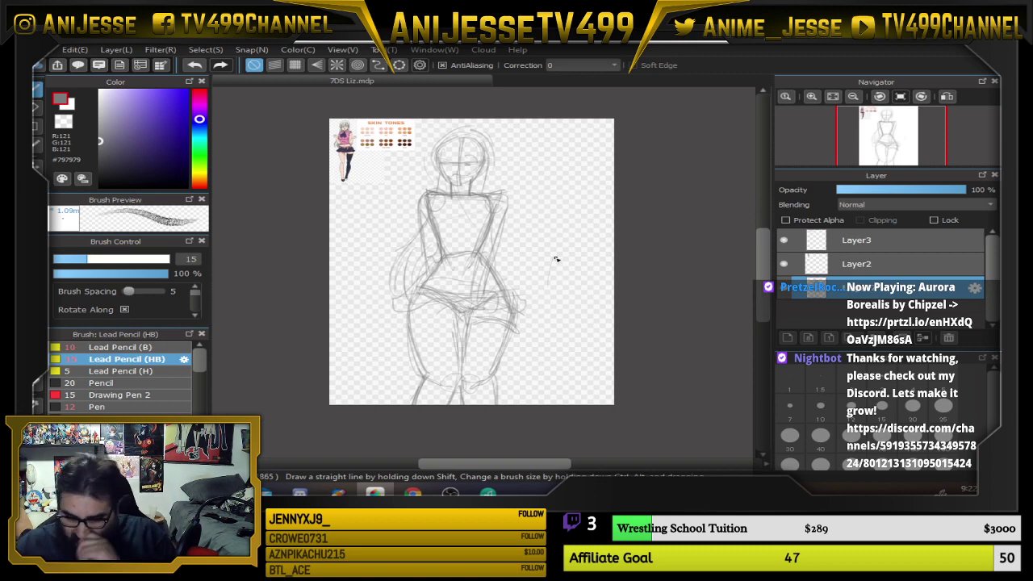
Set the drawing colour to vivid blue (#2D00FF) for work on the figure's upper body
{"action": "scroll", "coordinate": [490, 222], "scroll_direction": "up", "scroll_amount": 1}
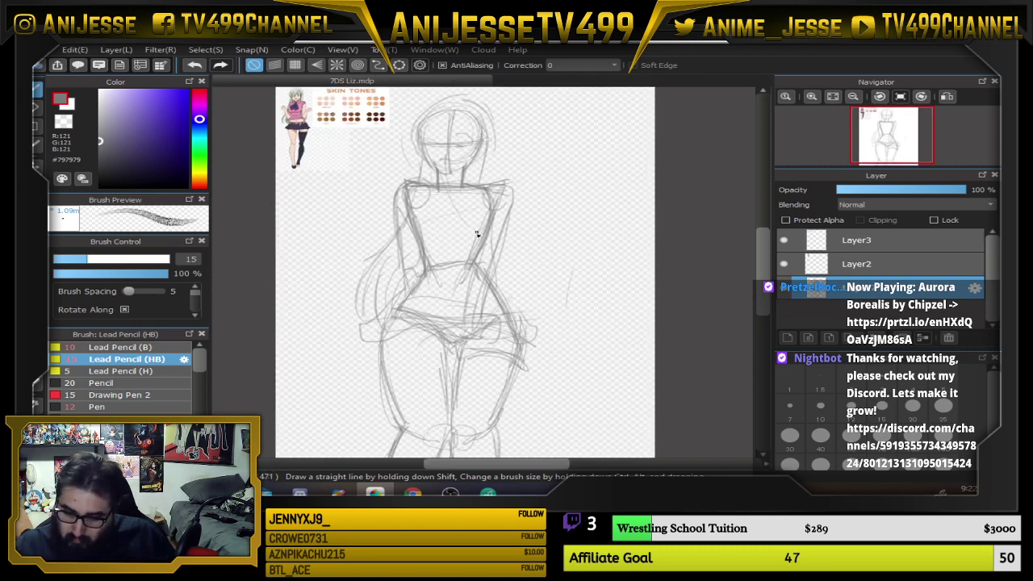
{"action": "scroll", "coordinate": [477, 234], "scroll_direction": "up", "scroll_amount": 1}
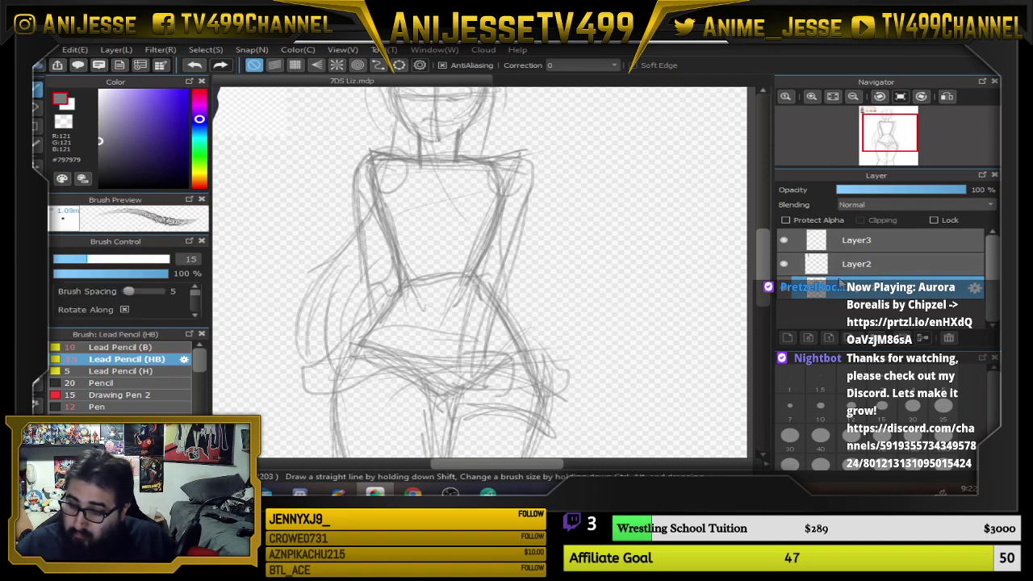
{"action": "scroll", "coordinate": [560, 235], "scroll_direction": "down", "scroll_amount": 3}
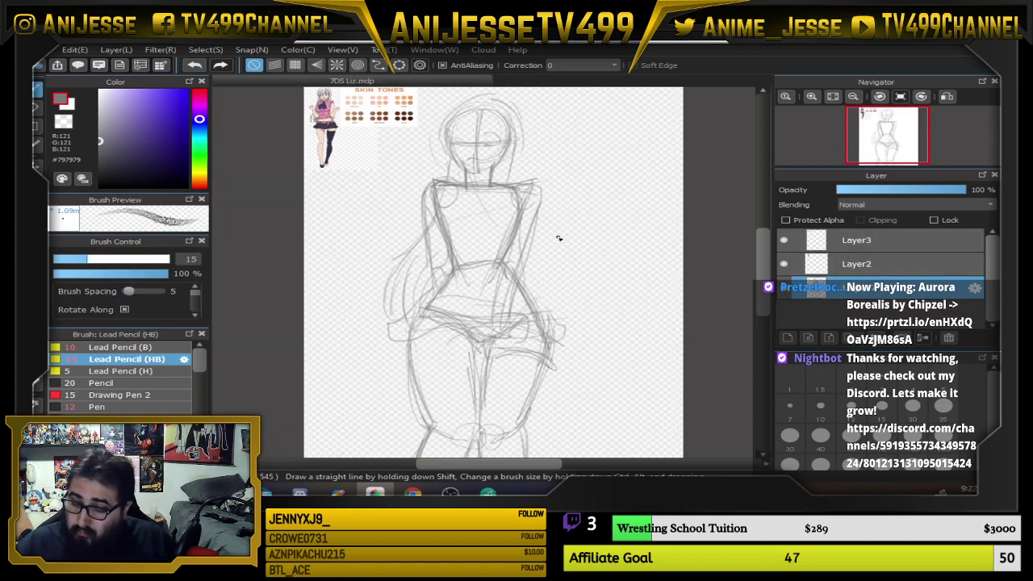
{"action": "scroll", "coordinate": [521, 265], "scroll_direction": "up", "scroll_amount": 3}
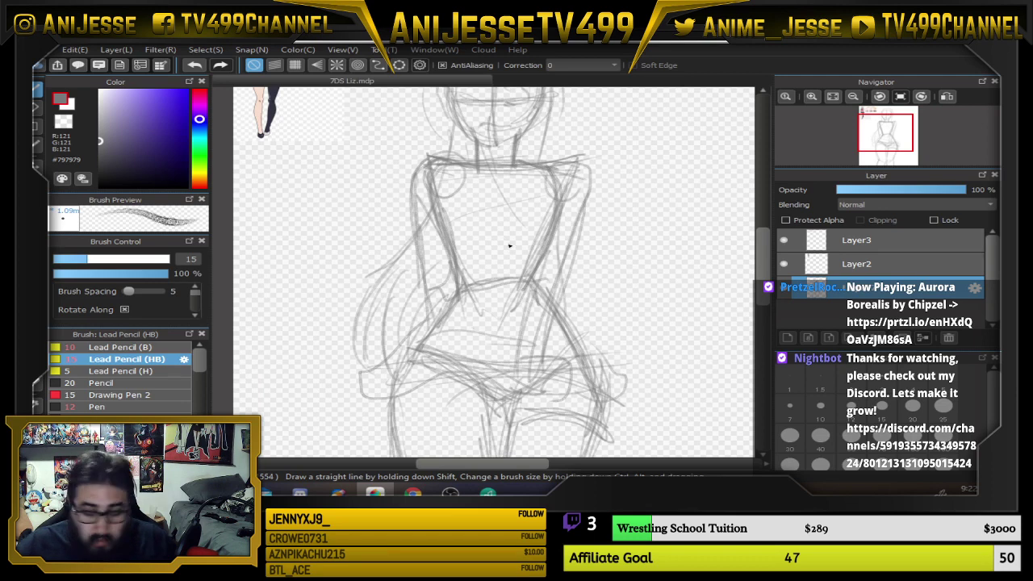
{"action": "left_click", "coordinate": [186, 90]}
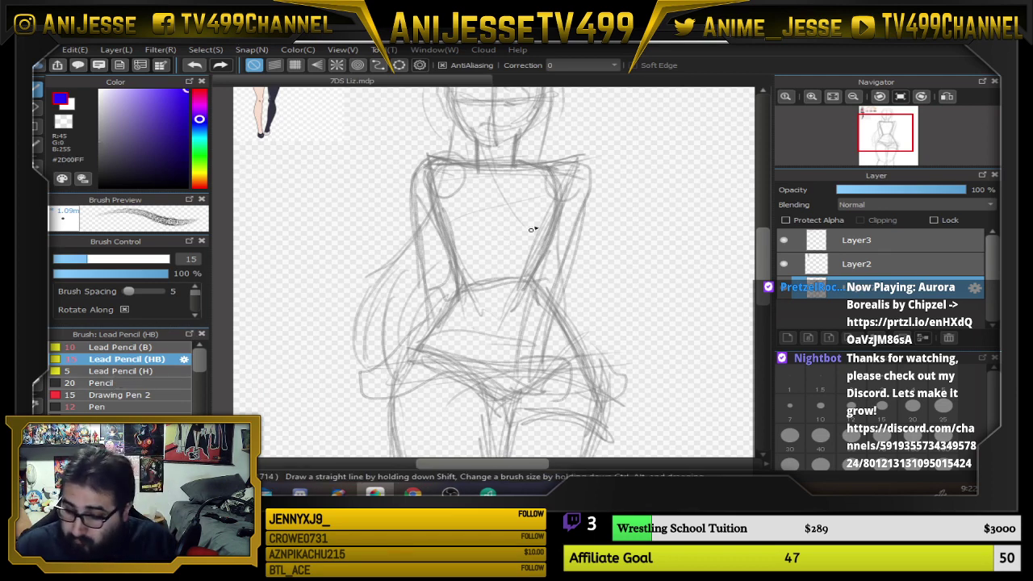
{"action": "scroll", "coordinate": [519, 152], "scroll_direction": "up", "scroll_amount": 3}
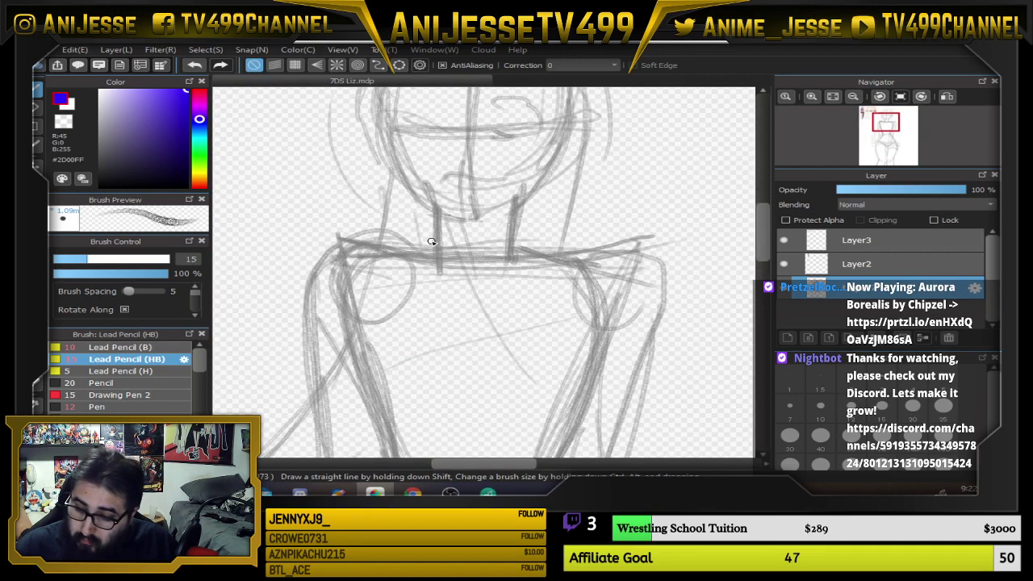
{"action": "left_click_drag", "start_coordinate": [438, 214], "coordinate": [435, 263]}
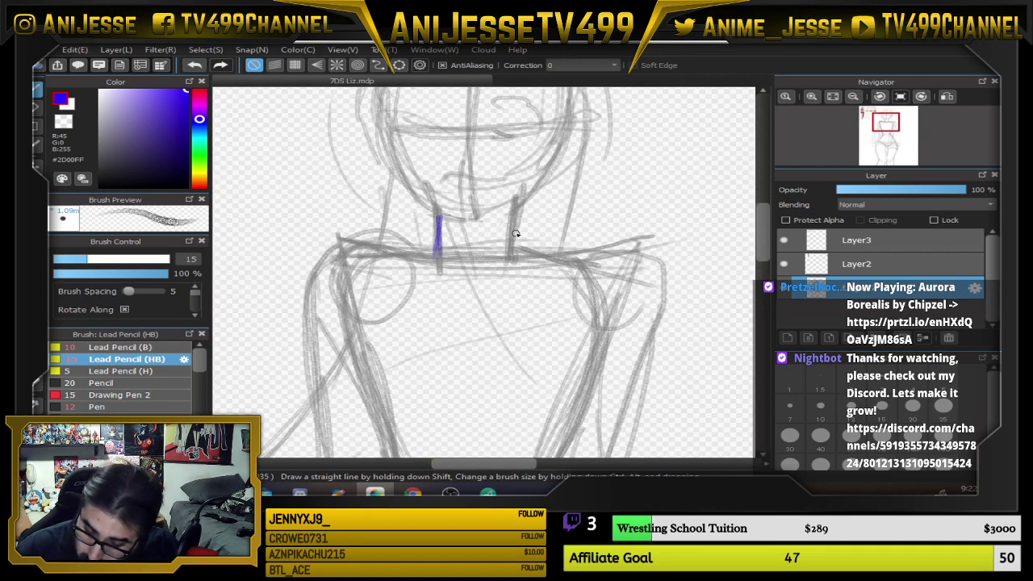
{"action": "left_click_drag", "start_coordinate": [517, 202], "coordinate": [510, 246]}
{"action": "key", "text": "ctrl+z"}
{"action": "key", "text": "ctrl+z"}
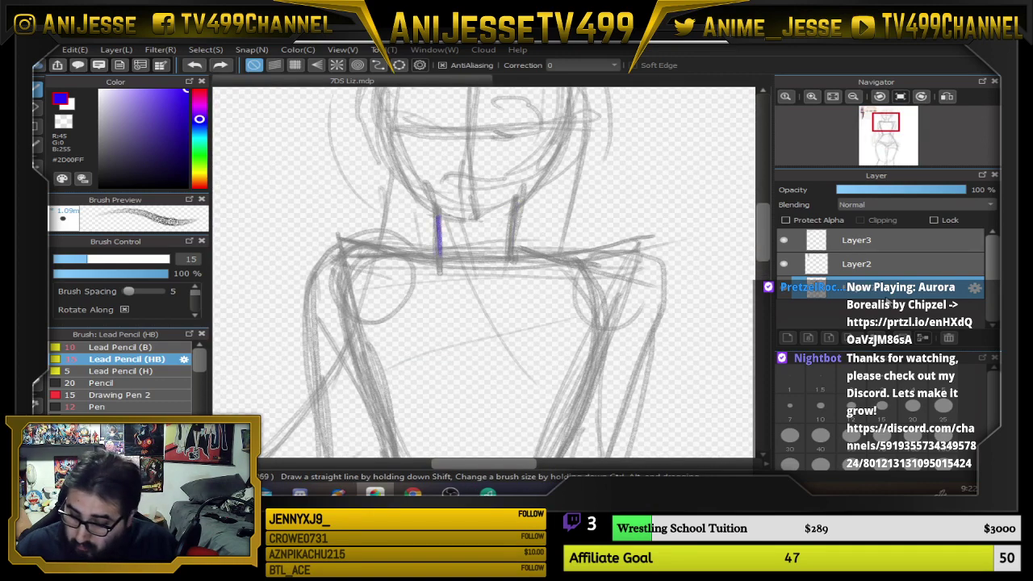
{"action": "key", "text": "ctrl+z"}
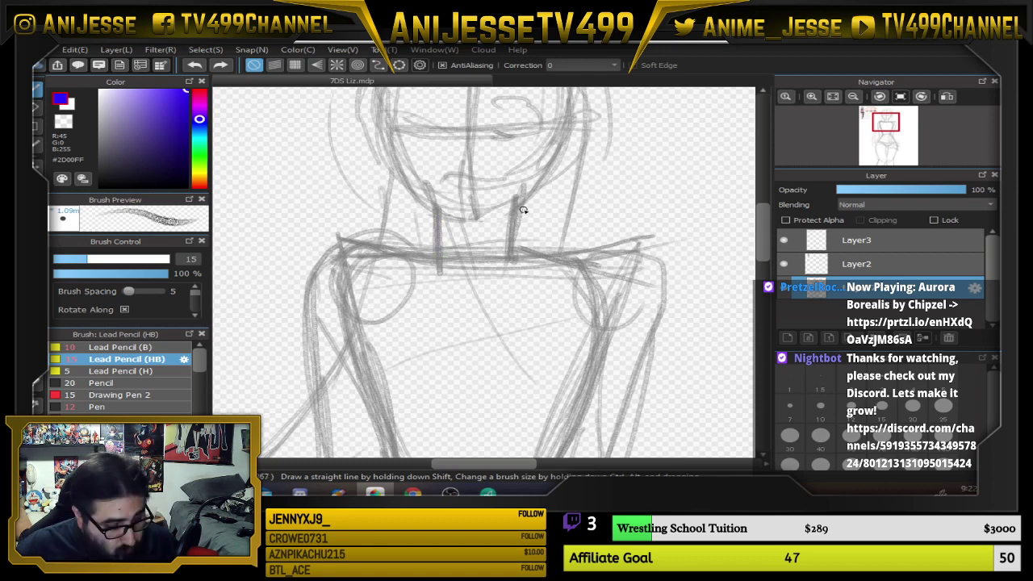
Recolour the whole rough figure sketch light grey (#DED7D7) by filling over its selected linework, and deselect
{"action": "left_click", "coordinate": [513, 225], "text": "alt"}
{"action": "left_click_drag", "start_coordinate": [106, 106], "coordinate": [102, 102]}
{"action": "key", "text": "ctrl+a"}
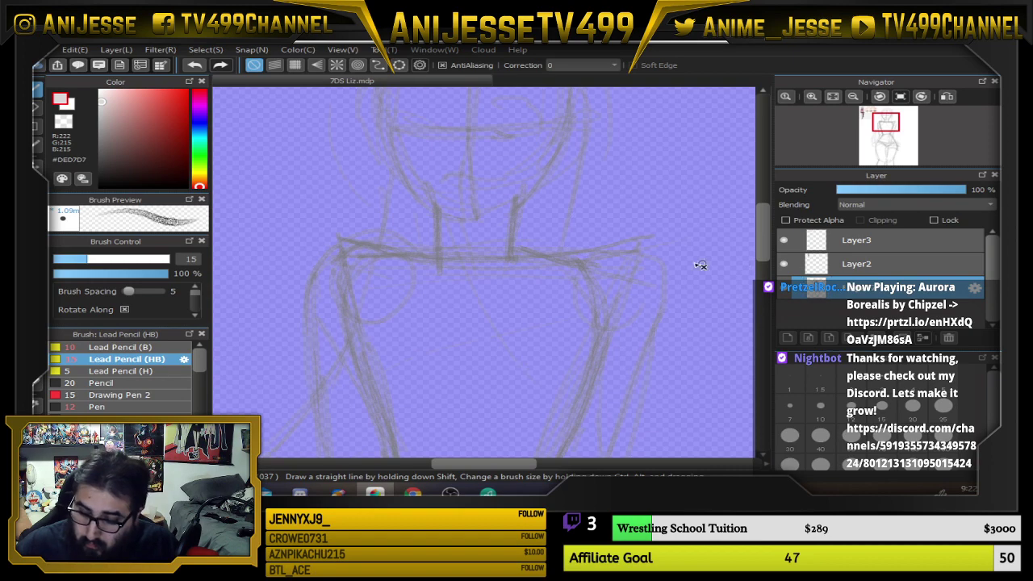
{"action": "scroll", "coordinate": [575, 269], "scroll_direction": "down", "scroll_amount": 6}
{"action": "left_click", "coordinate": [37, 184]}
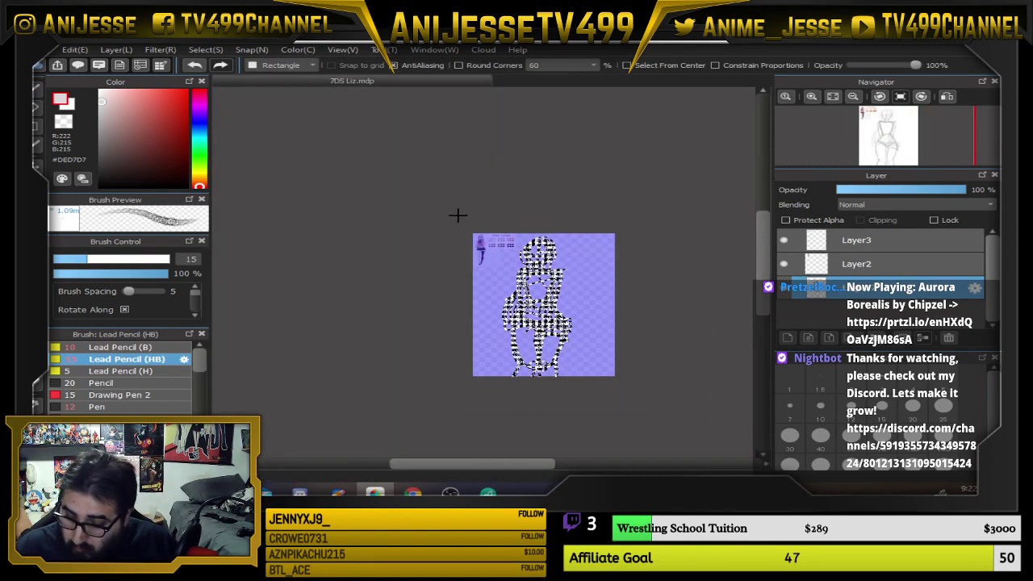
{"action": "mouse_move", "coordinate": [463, 209]}
{"action": "left_mouse_down"}
{"action": "mouse_move", "coordinate": [664, 459]}
{"action": "mouse_move", "coordinate": [659, 399]}
{"action": "left_mouse_up"}
{"action": "key", "text": "ctrl+d"}
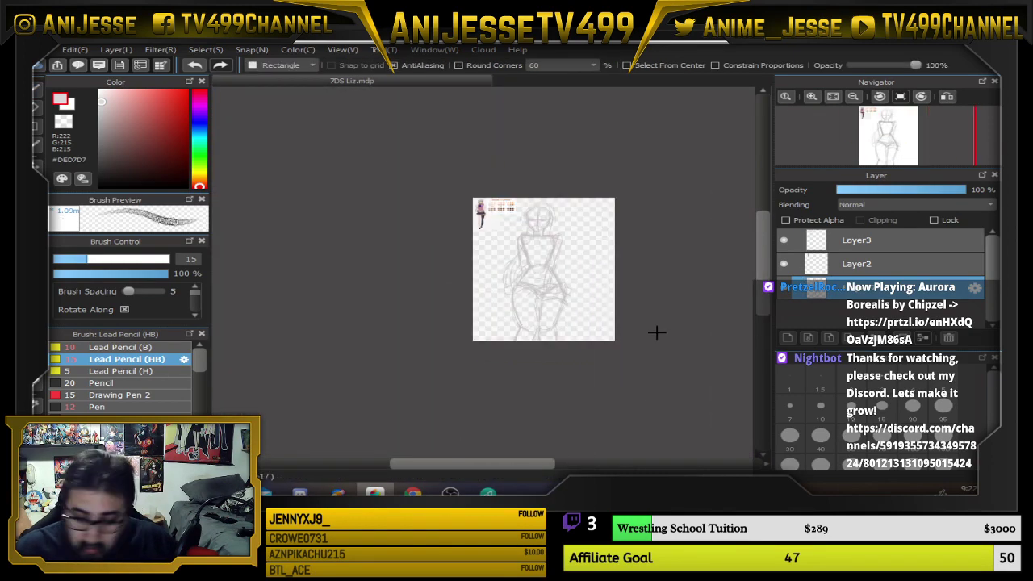
Return to the Lead Pencil (HB) brush and set the drawing colour to bright purple (#CA00ED)
{"action": "scroll", "coordinate": [574, 331], "scroll_direction": "up", "scroll_amount": 2}
{"action": "left_click_drag", "start_coordinate": [538, 214], "coordinate": [511, 273]}
{"action": "key", "text": "b"}
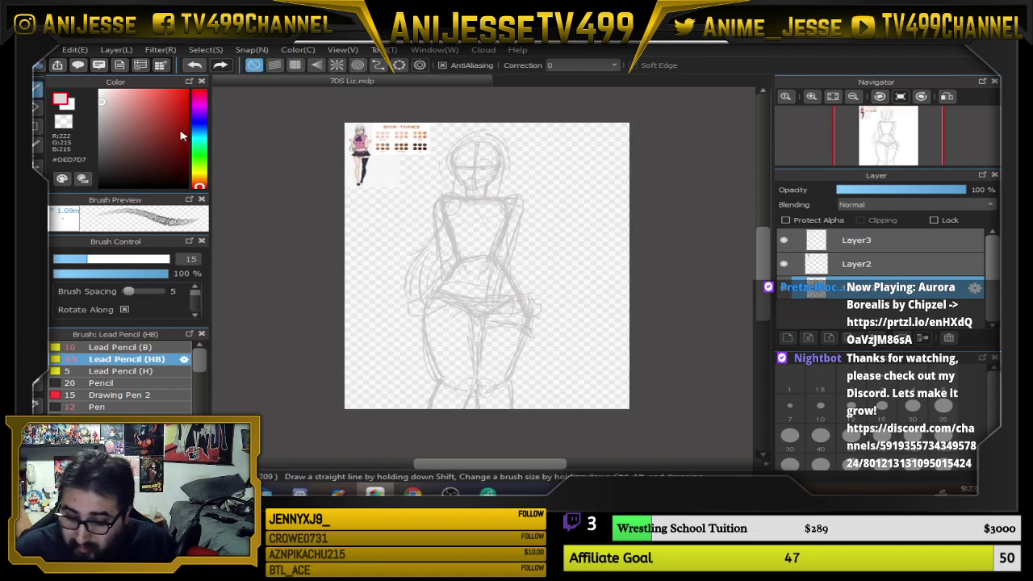
{"action": "mouse_move", "coordinate": [182, 135]}
{"action": "left_mouse_down"}
{"action": "mouse_move", "coordinate": [199, 103]}
{"action": "mouse_move", "coordinate": [185, 96]}
{"action": "left_mouse_up"}
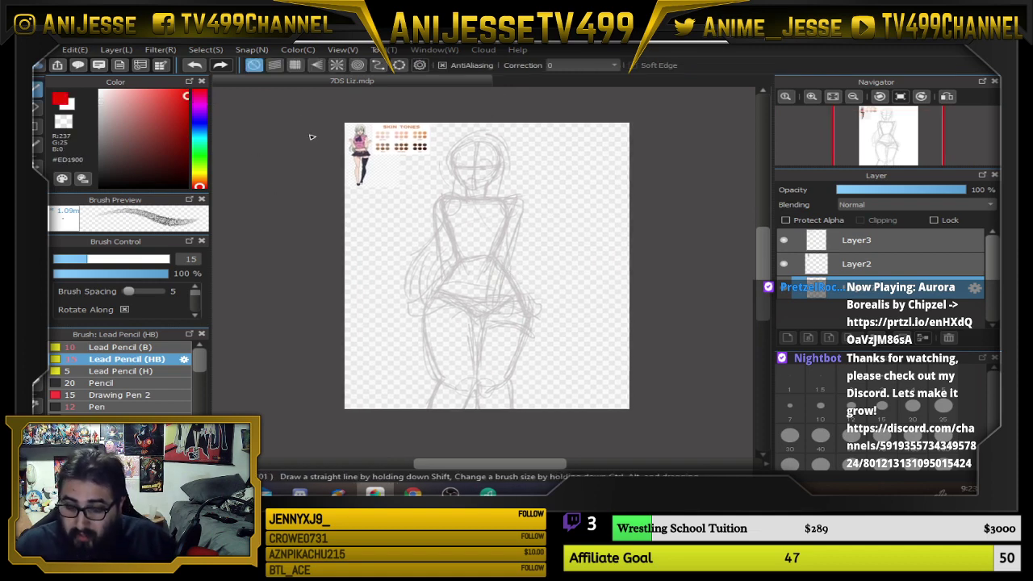
{"action": "left_click", "coordinate": [199, 107]}
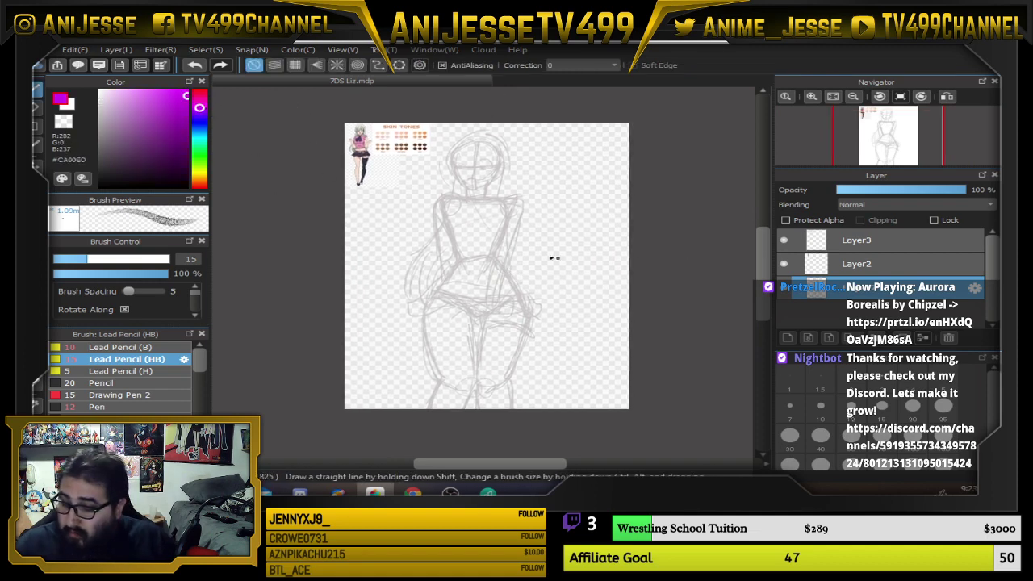
Trace the jaw line in purple from the cheek on the left side of the face around the chin to the other side
{"action": "scroll", "coordinate": [484, 162], "scroll_direction": "up", "scroll_amount": 4}
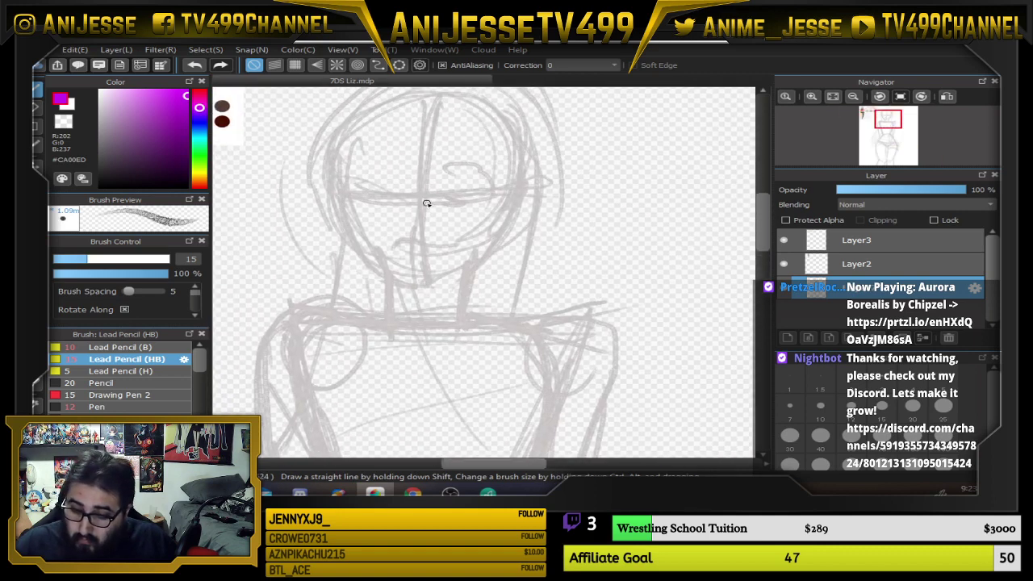
{"action": "scroll", "coordinate": [426, 203], "scroll_direction": "up", "scroll_amount": 2}
{"action": "left_click_drag", "start_coordinate": [392, 282], "coordinate": [418, 350]}
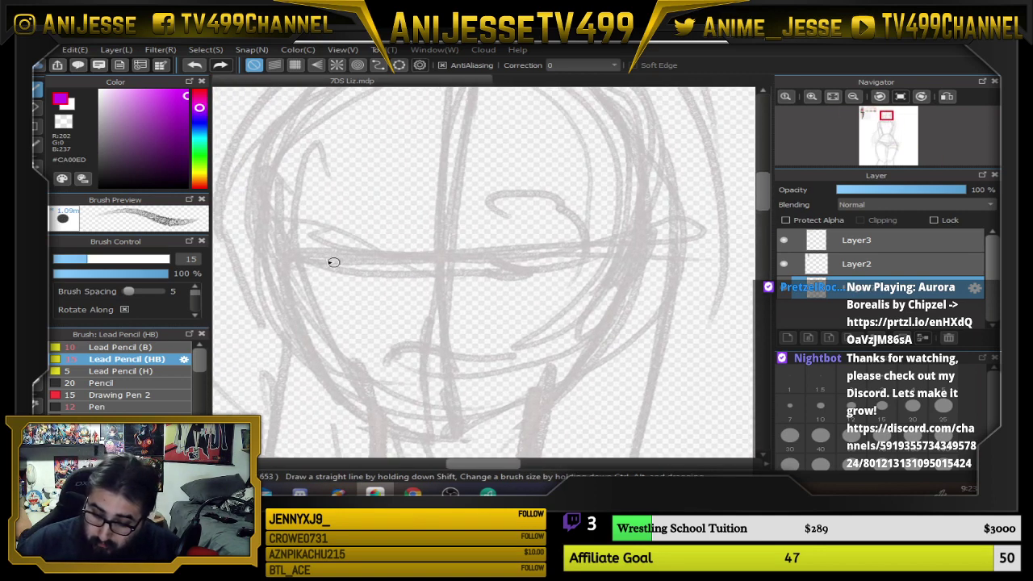
{"action": "left_click_drag", "start_coordinate": [283, 207], "coordinate": [287, 231]}
{"action": "mouse_move", "coordinate": [292, 282]}
{"action": "left_mouse_down"}
{"action": "mouse_move", "coordinate": [312, 373]}
{"action": "mouse_move", "coordinate": [341, 402]}
{"action": "left_mouse_up"}
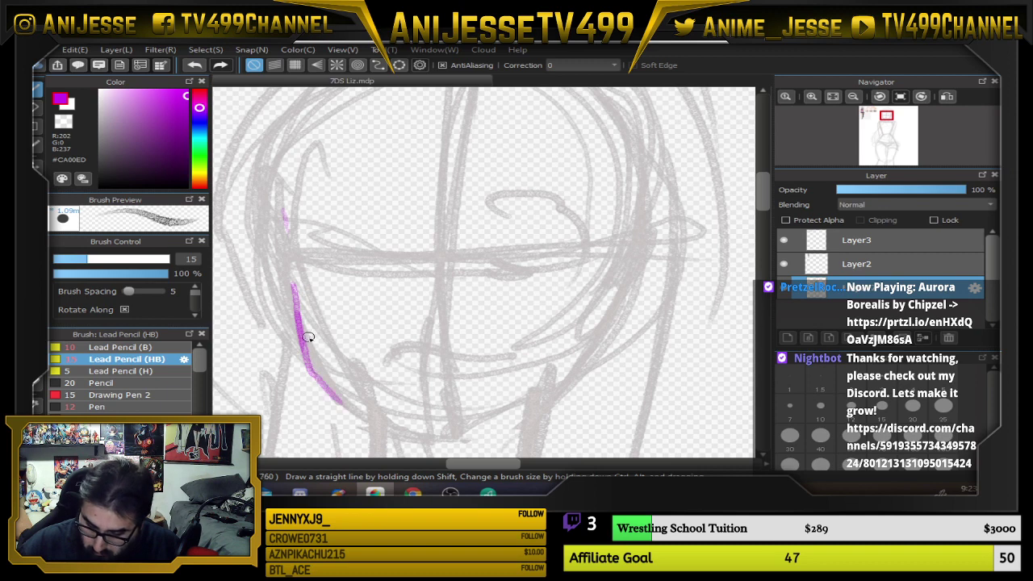
{"action": "left_click_drag", "start_coordinate": [309, 337], "coordinate": [401, 428]}
{"action": "left_click_drag", "start_coordinate": [311, 364], "coordinate": [436, 437]}
{"action": "left_click_drag", "start_coordinate": [578, 363], "coordinate": [581, 295]}
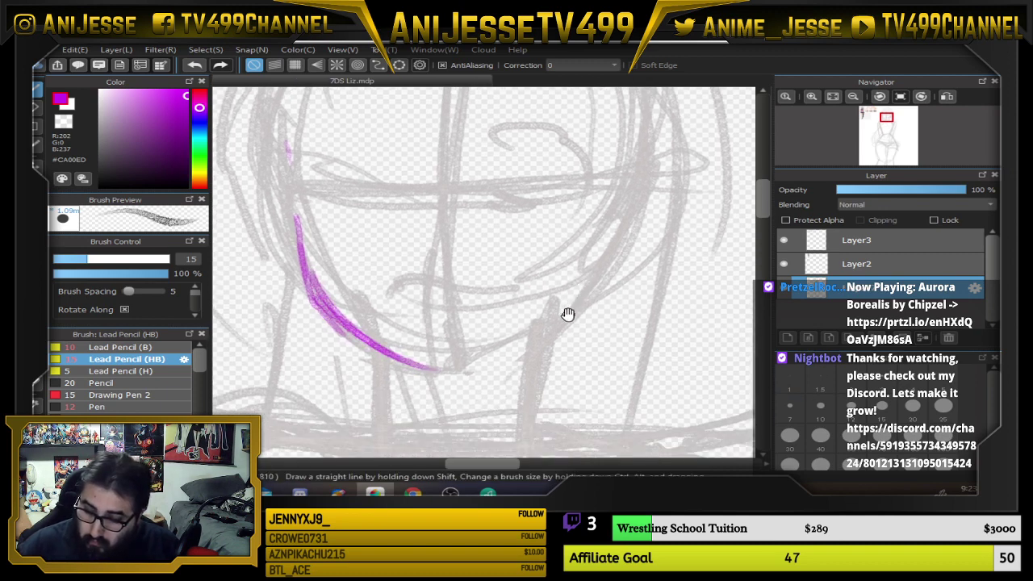
{"action": "mouse_move", "coordinate": [324, 302]}
{"action": "left_mouse_down"}
{"action": "mouse_move", "coordinate": [429, 368]}
{"action": "mouse_move", "coordinate": [461, 362]}
{"action": "mouse_move", "coordinate": [583, 288]}
{"action": "mouse_move", "coordinate": [557, 327]}
{"action": "left_mouse_up"}
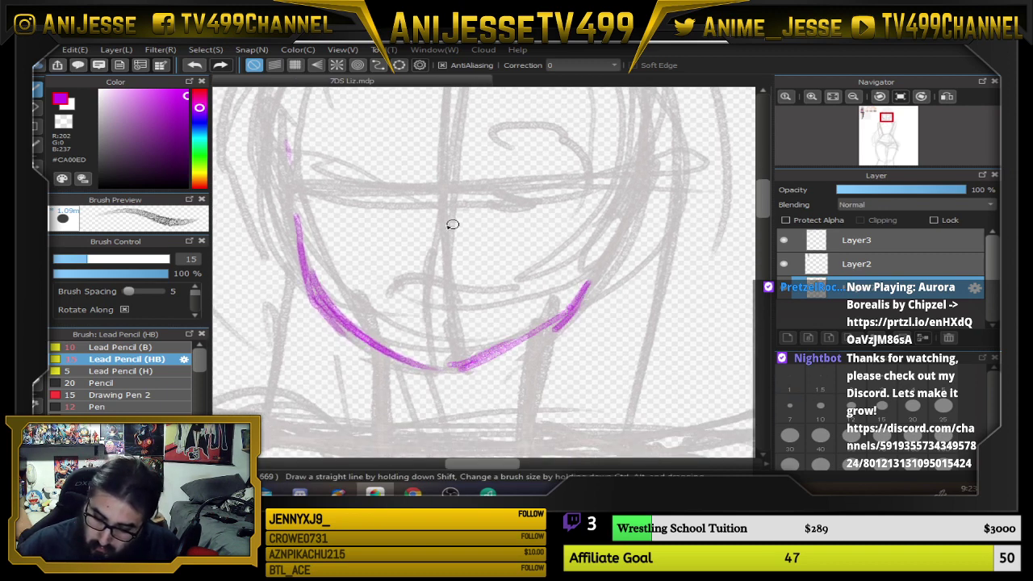
Trace both sides of the neck in purple and rough in short neckline and collar strokes at its base
{"action": "left_click_drag", "start_coordinate": [374, 348], "coordinate": [380, 443]}
{"action": "scroll", "coordinate": [590, 348], "scroll_direction": "down", "scroll_amount": 4}
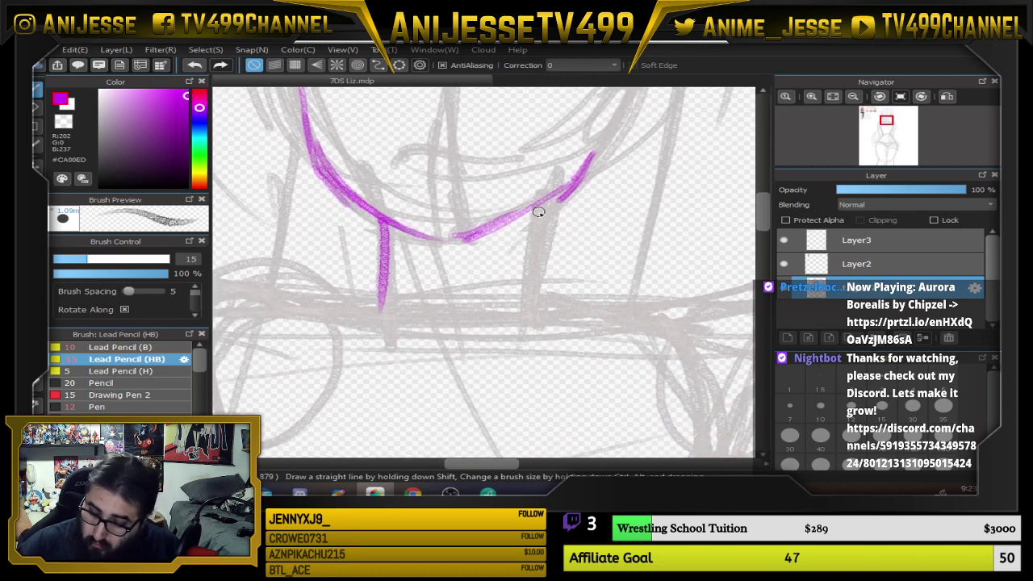
{"action": "mouse_move", "coordinate": [595, 143]}
{"action": "left_mouse_down"}
{"action": "mouse_move", "coordinate": [547, 229]}
{"action": "mouse_move", "coordinate": [550, 200]}
{"action": "mouse_move", "coordinate": [532, 328]}
{"action": "left_mouse_up"}
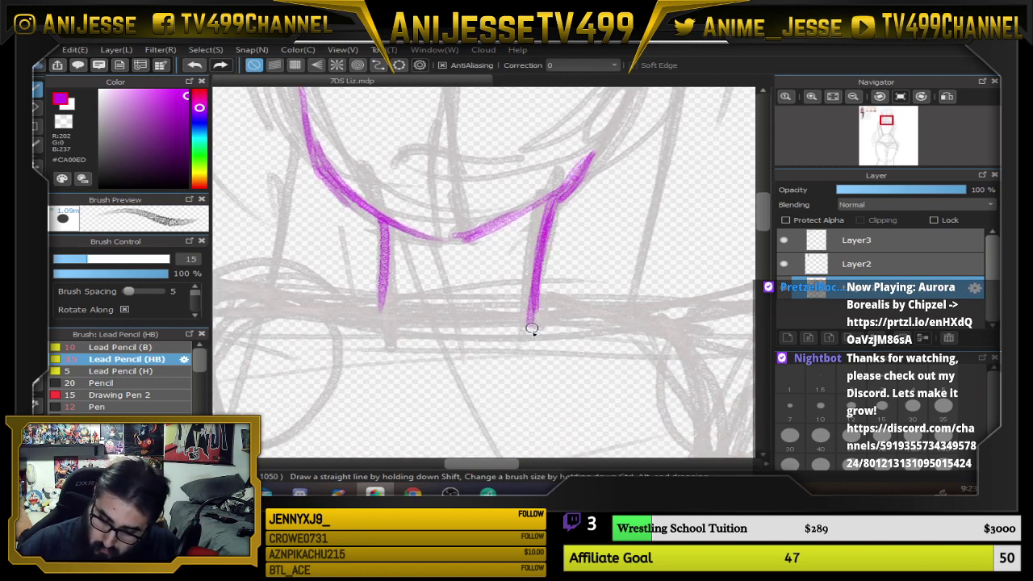
{"action": "mouse_move", "coordinate": [331, 355]}
{"action": "left_mouse_down"}
{"action": "mouse_move", "coordinate": [428, 347]}
{"action": "mouse_move", "coordinate": [489, 369]}
{"action": "mouse_move", "coordinate": [597, 356]}
{"action": "left_mouse_up"}
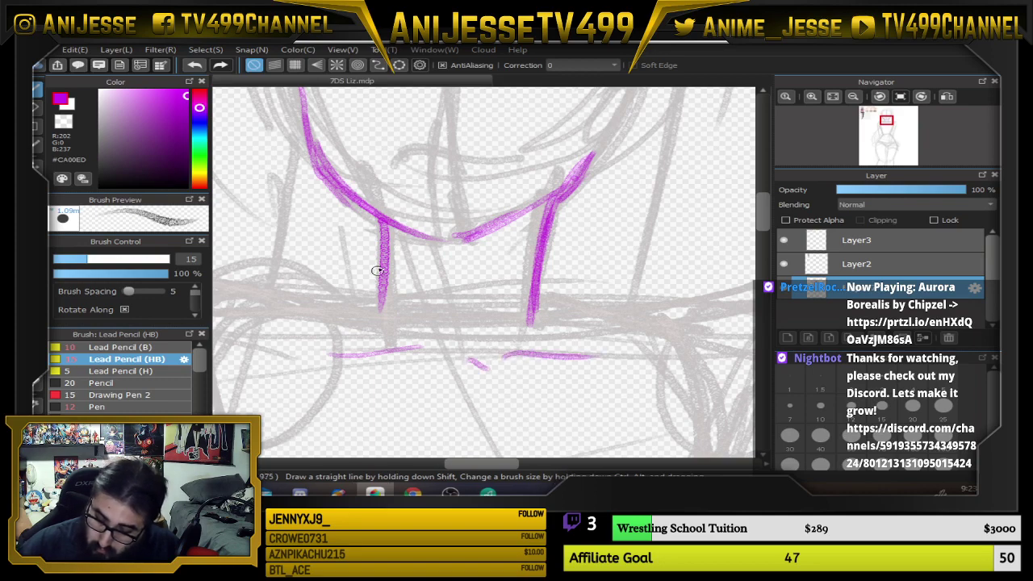
{"action": "mouse_move", "coordinate": [378, 270]}
{"action": "left_mouse_down"}
{"action": "mouse_move", "coordinate": [378, 332]}
{"action": "mouse_move", "coordinate": [448, 305]}
{"action": "left_mouse_up"}
{"action": "left_click_drag", "start_coordinate": [479, 321], "coordinate": [532, 286]}
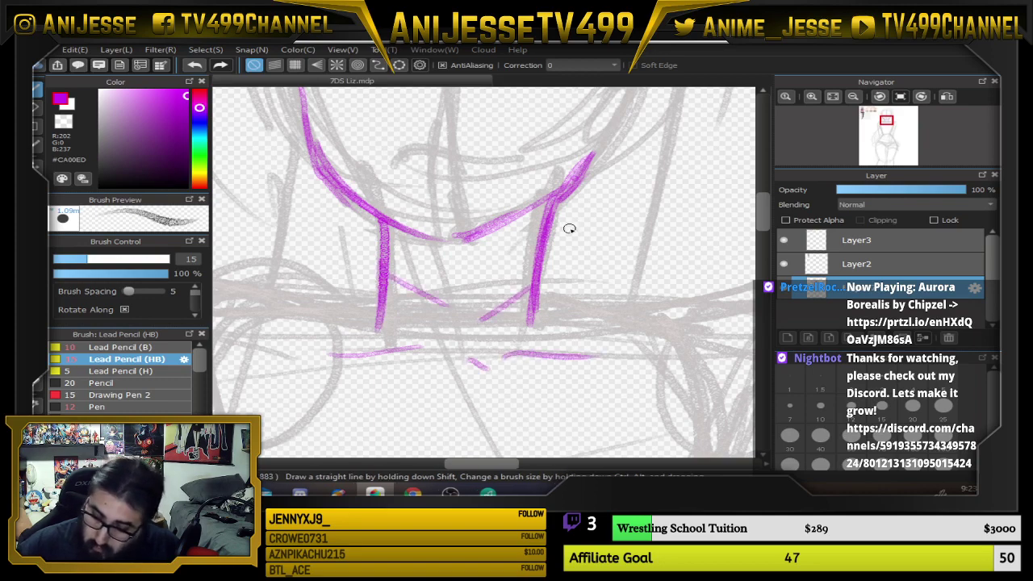
Sketch the pointed collar flaps around the neck and start the shoulder line on the left side of the figure
{"action": "scroll", "coordinate": [569, 229], "scroll_direction": "down", "scroll_amount": 2}
{"action": "left_click_drag", "start_coordinate": [572, 214], "coordinate": [569, 143]}
{"action": "scroll", "coordinate": [474, 215], "scroll_direction": "up", "scroll_amount": 1}
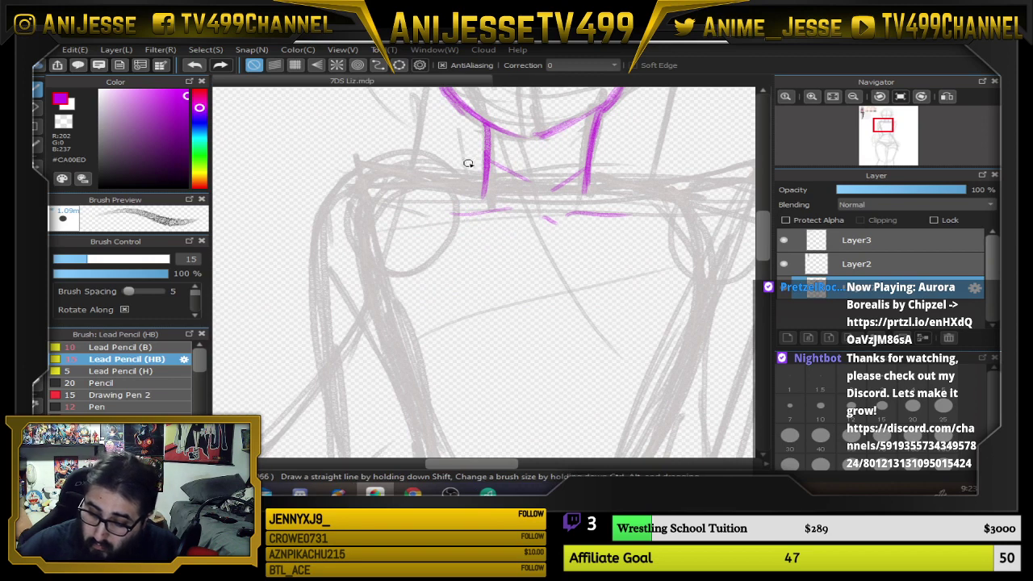
{"action": "scroll", "coordinate": [511, 184], "scroll_direction": "up", "scroll_amount": 2}
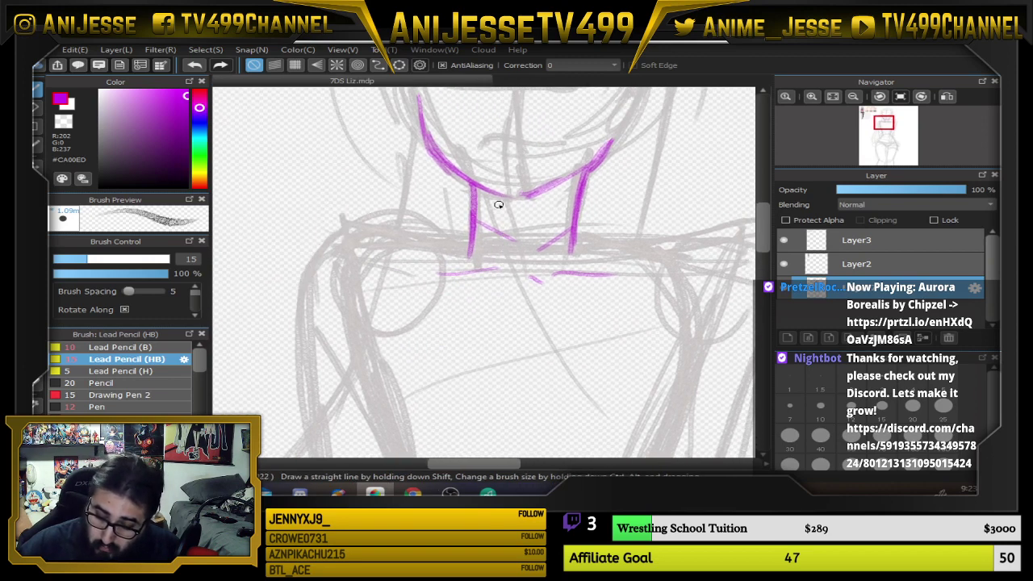
{"action": "mouse_move", "coordinate": [473, 213]}
{"action": "left_mouse_down"}
{"action": "mouse_move", "coordinate": [449, 252]}
{"action": "mouse_move", "coordinate": [498, 296]}
{"action": "mouse_move", "coordinate": [561, 241]}
{"action": "mouse_move", "coordinate": [569, 293]}
{"action": "mouse_move", "coordinate": [601, 260]}
{"action": "left_mouse_up"}
{"action": "left_click_drag", "start_coordinate": [462, 271], "coordinate": [395, 220]}
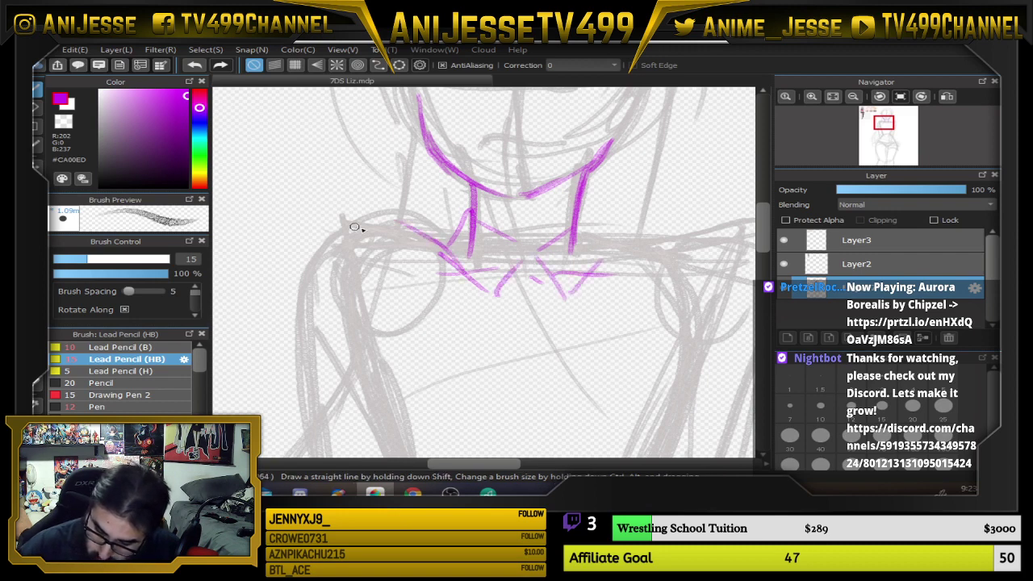
{"action": "mouse_move", "coordinate": [443, 245]}
{"action": "left_mouse_down"}
{"action": "mouse_move", "coordinate": [336, 218]}
{"action": "mouse_move", "coordinate": [345, 217]}
{"action": "mouse_move", "coordinate": [321, 238]}
{"action": "left_mouse_up"}
{"action": "left_click_drag", "start_coordinate": [313, 250], "coordinate": [313, 283]}
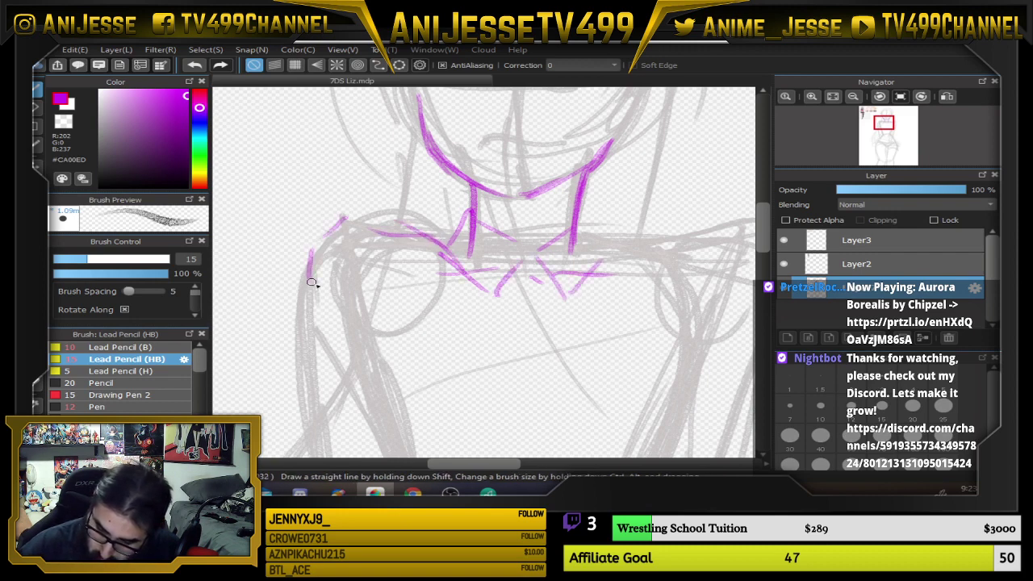
{"action": "left_click_drag", "start_coordinate": [625, 279], "coordinate": [555, 300]}
{"action": "scroll", "coordinate": [568, 253], "scroll_direction": "down", "scroll_amount": 2}
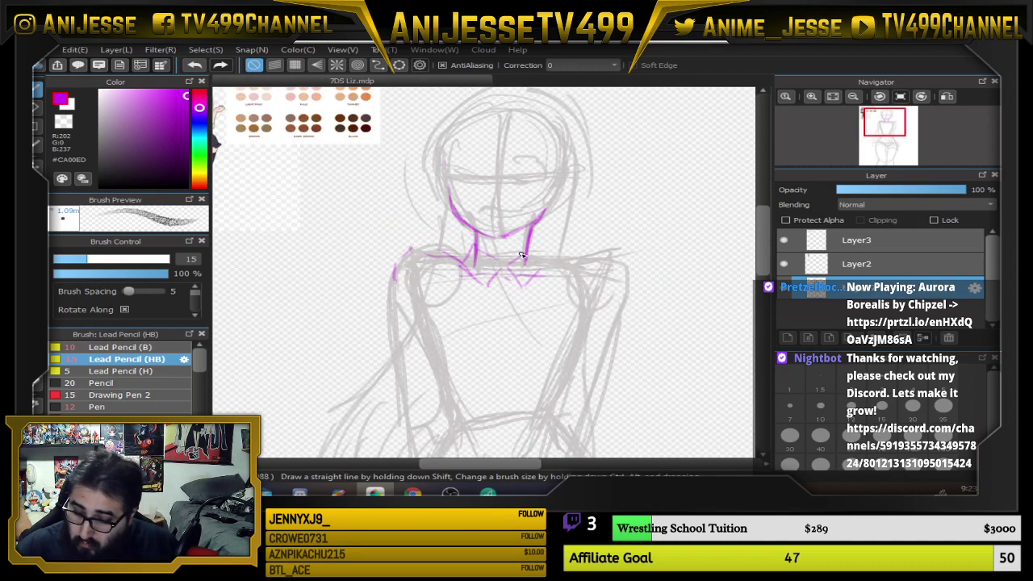
Undo the purple shoulder, collar and neck strokes, going back to the jaw line
{"action": "scroll", "coordinate": [510, 264], "scroll_direction": "up", "scroll_amount": 1}
{"action": "key", "text": "ctrl+z"}
{"action": "key", "text": "ctrl+z"}
{"action": "key", "text": "ctrl+z"}
{"action": "key", "text": "ctrl+z"}
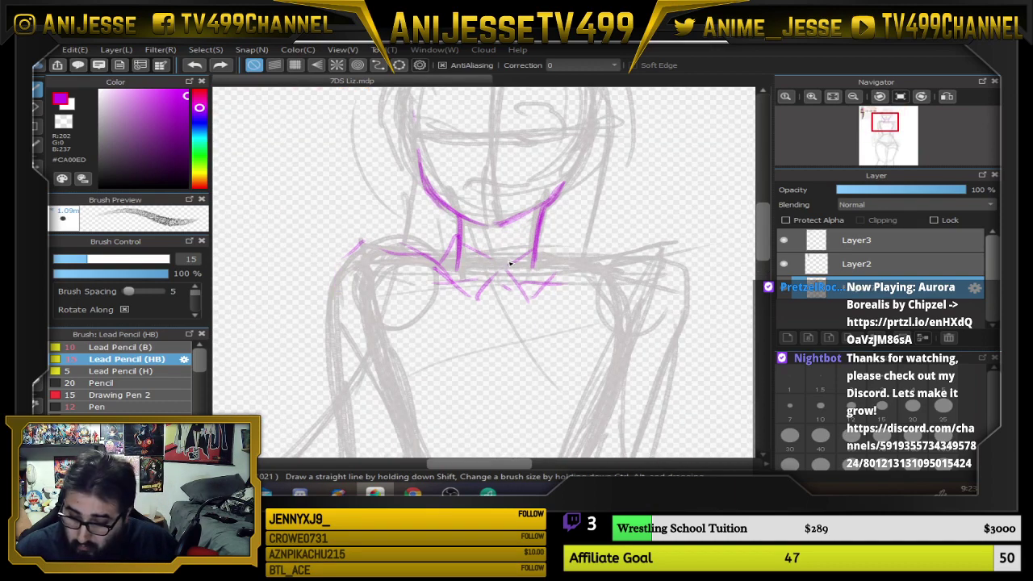
{"action": "key", "text": "ctrl+z"}
{"action": "key", "text": "ctrl+z"}
{"action": "key", "text": "ctrl+z"}
{"action": "key", "text": "ctrl+z"}
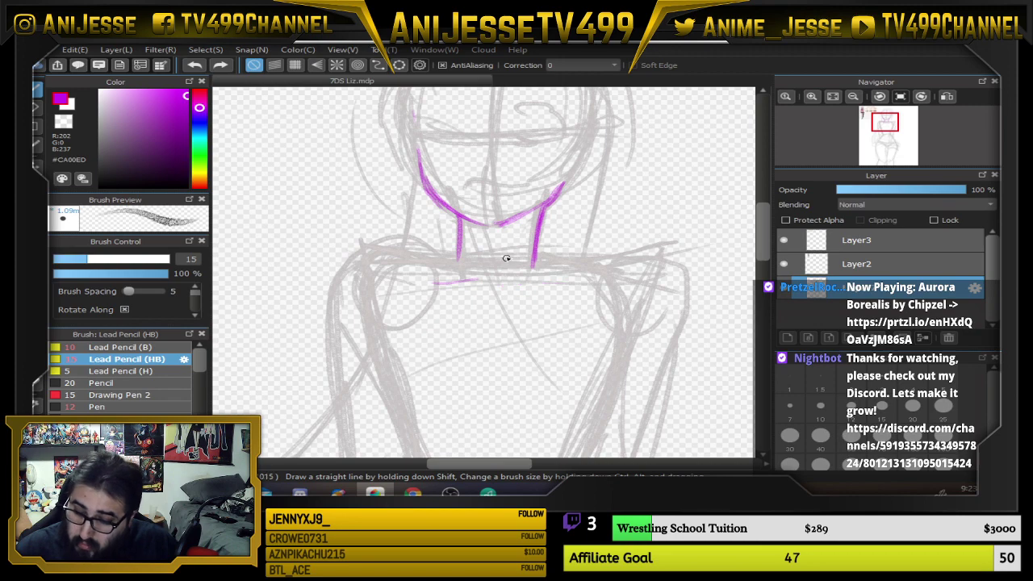
{"action": "key", "text": "ctrl+z"}
{"action": "key", "text": "ctrl+z"}
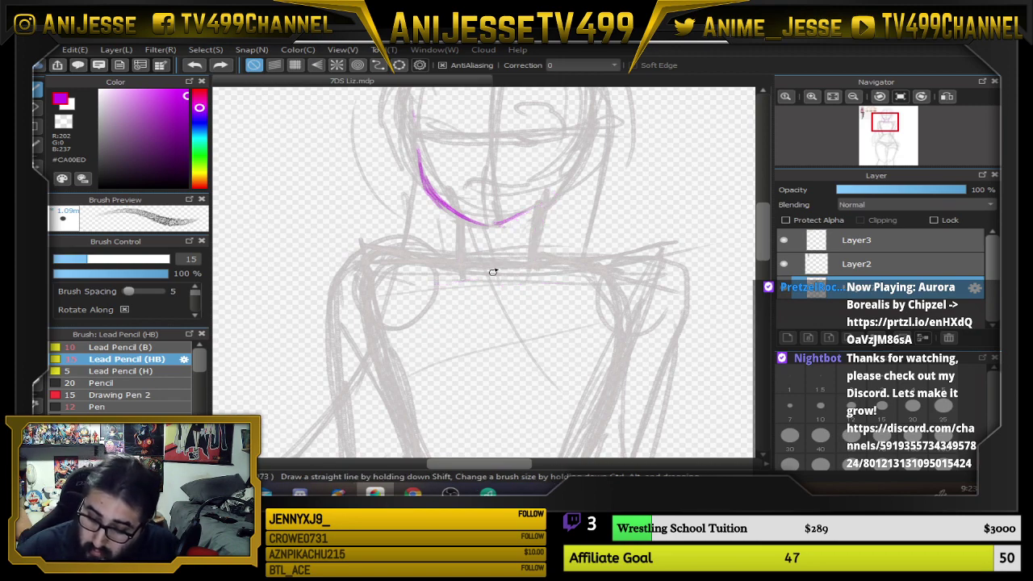
Redraw the jaw line rising from the chin and sketch the pointed collar flap at the left base of the neck
{"action": "left_click_drag", "start_coordinate": [490, 226], "coordinate": [528, 212]}
{"action": "scroll", "coordinate": [589, 179], "scroll_direction": "down", "scroll_amount": 4}
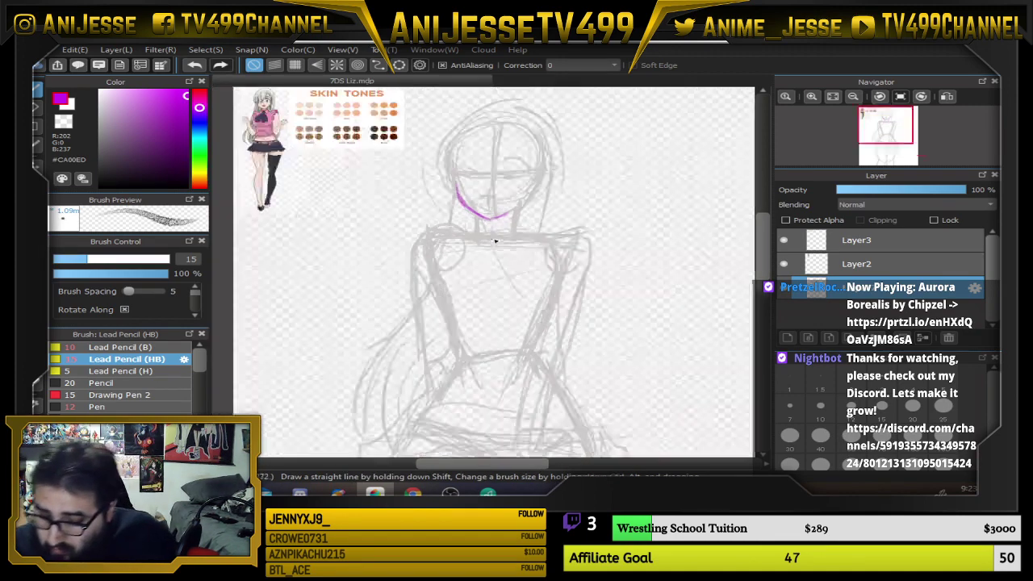
{"action": "scroll", "coordinate": [526, 224], "scroll_direction": "up", "scroll_amount": 5}
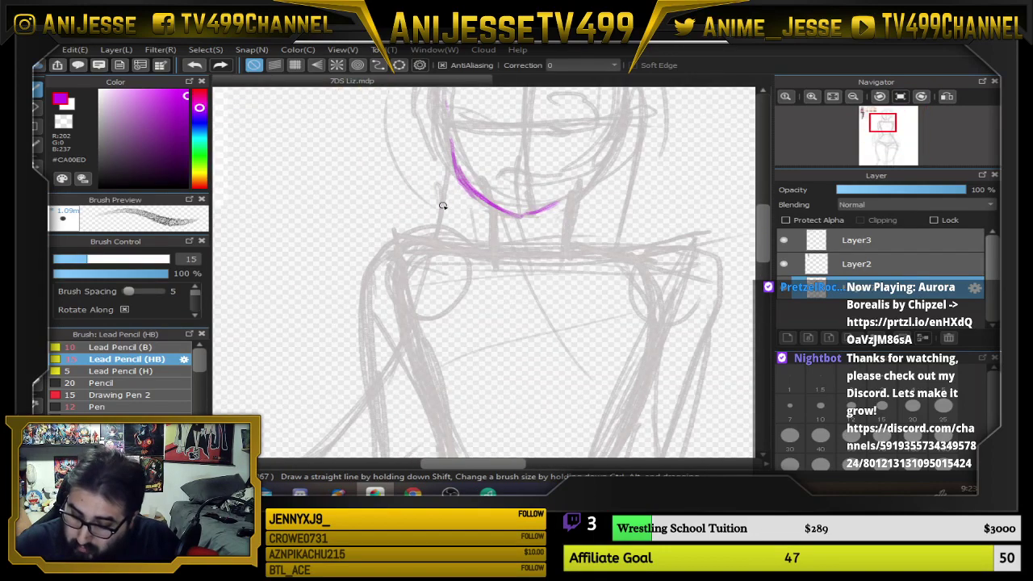
{"action": "mouse_move", "coordinate": [446, 238]}
{"action": "left_mouse_down"}
{"action": "mouse_move", "coordinate": [525, 271]}
{"action": "mouse_move", "coordinate": [482, 253]}
{"action": "mouse_move", "coordinate": [483, 232]}
{"action": "mouse_move", "coordinate": [503, 215]}
{"action": "mouse_move", "coordinate": [508, 281]}
{"action": "mouse_move", "coordinate": [536, 251]}
{"action": "mouse_move", "coordinate": [509, 277]}
{"action": "left_mouse_up"}
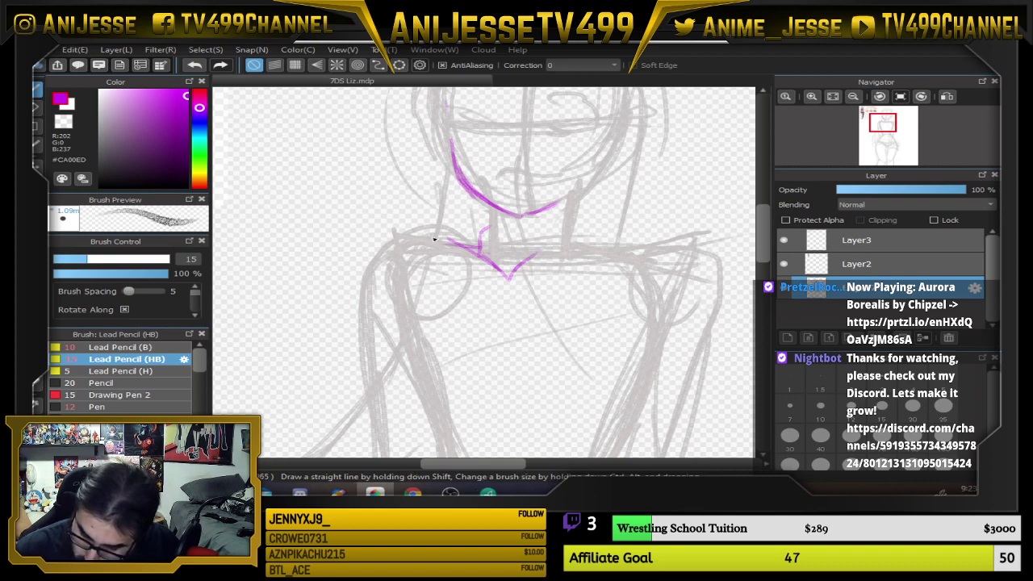
Trace the shoulder and outer arm on the left side of the figure in purple, from the collar down past the waist
{"action": "mouse_move", "coordinate": [440, 239]}
{"action": "left_mouse_down"}
{"action": "mouse_move", "coordinate": [403, 249]}
{"action": "mouse_move", "coordinate": [370, 302]}
{"action": "left_mouse_up"}
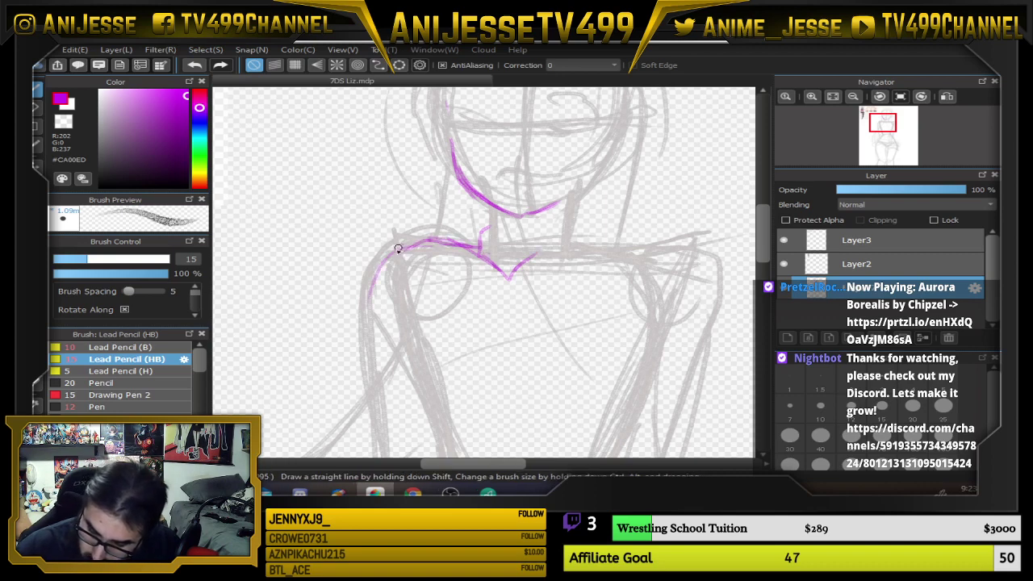
{"action": "left_click_drag", "start_coordinate": [398, 249], "coordinate": [375, 324]}
{"action": "left_click_drag", "start_coordinate": [489, 318], "coordinate": [484, 201]}
{"action": "mouse_move", "coordinate": [381, 150]}
{"action": "left_mouse_down"}
{"action": "mouse_move", "coordinate": [365, 192]}
{"action": "mouse_move", "coordinate": [391, 348]}
{"action": "left_mouse_up"}
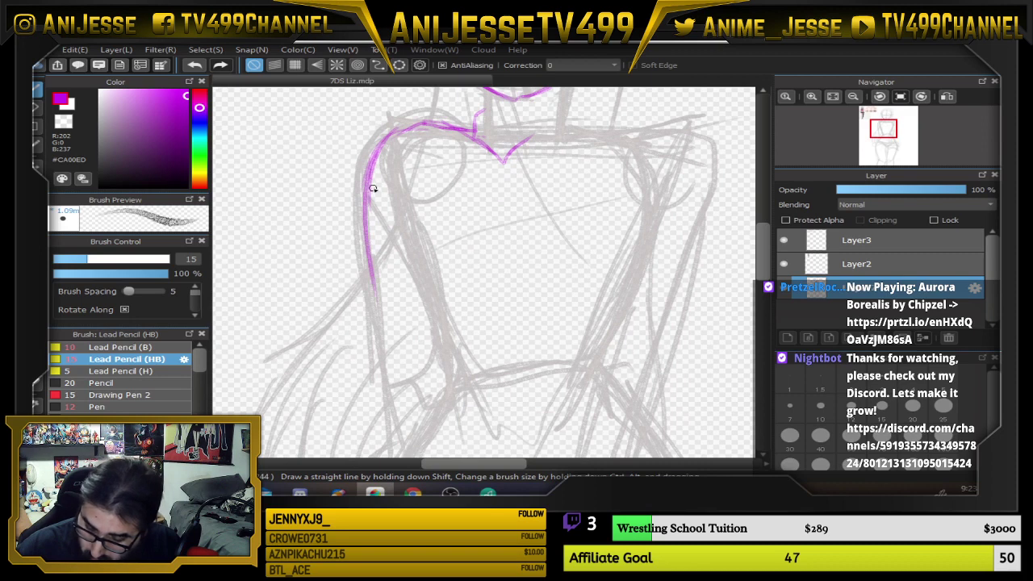
{"action": "left_click_drag", "start_coordinate": [372, 189], "coordinate": [387, 343]}
{"action": "mouse_move", "coordinate": [364, 274]}
{"action": "left_mouse_down"}
{"action": "mouse_move", "coordinate": [387, 338]}
{"action": "mouse_move", "coordinate": [394, 411]}
{"action": "left_mouse_up"}
{"action": "left_click_drag", "start_coordinate": [389, 357], "coordinate": [395, 440]}
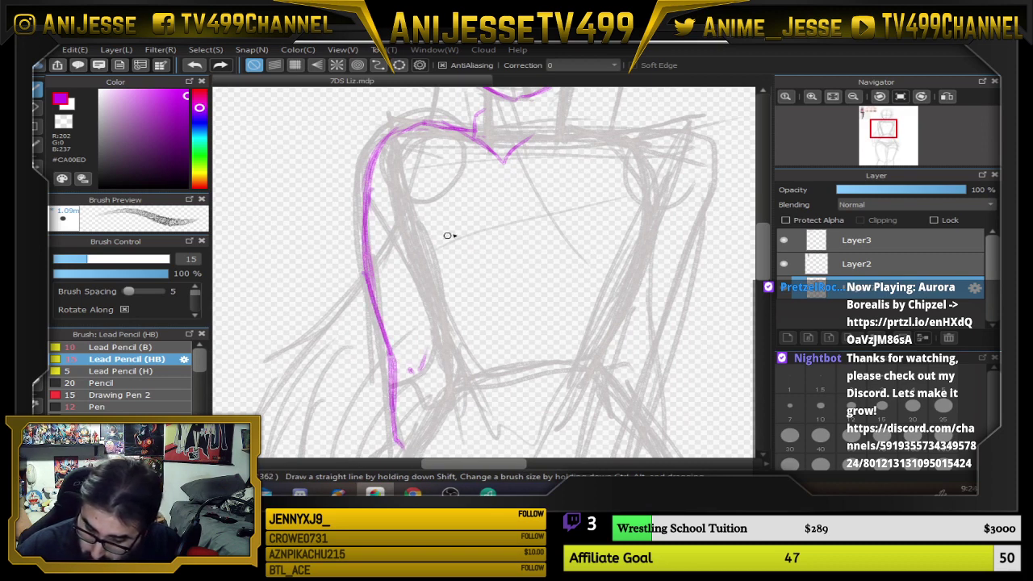
Start the opposite collar flap, trace both sides of the neck and add the collar's inner edges beneath the chin
{"action": "left_click_drag", "start_coordinate": [541, 135], "coordinate": [562, 160]}
{"action": "left_click_drag", "start_coordinate": [611, 147], "coordinate": [598, 210]}
{"action": "left_click_drag", "start_coordinate": [478, 156], "coordinate": [479, 177]}
{"action": "left_click_drag", "start_coordinate": [552, 143], "coordinate": [551, 175]}
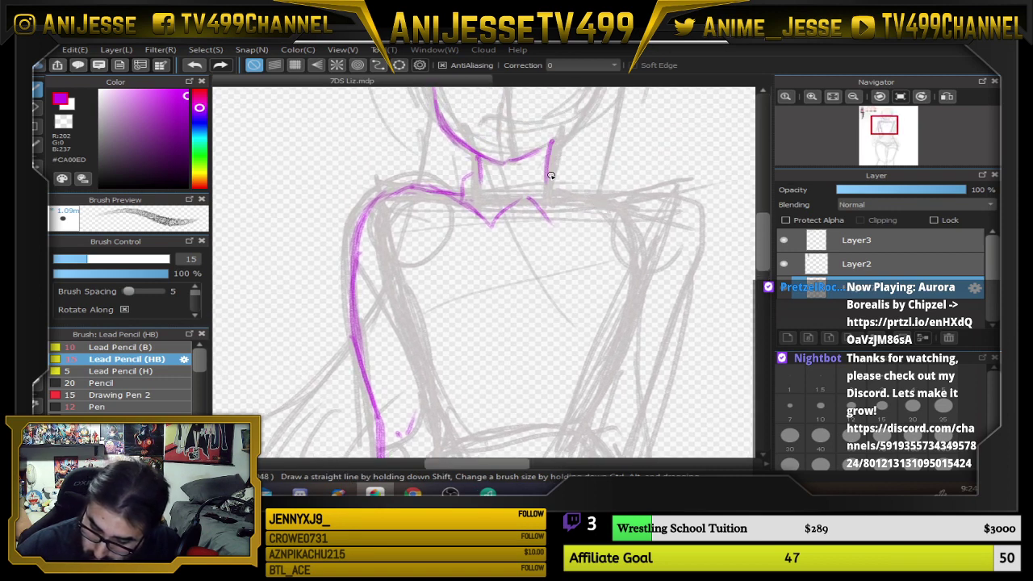
{"action": "mouse_move", "coordinate": [485, 172]}
{"action": "left_mouse_down"}
{"action": "mouse_move", "coordinate": [539, 197]}
{"action": "mouse_move", "coordinate": [529, 194]}
{"action": "mouse_move", "coordinate": [546, 174]}
{"action": "left_mouse_up"}
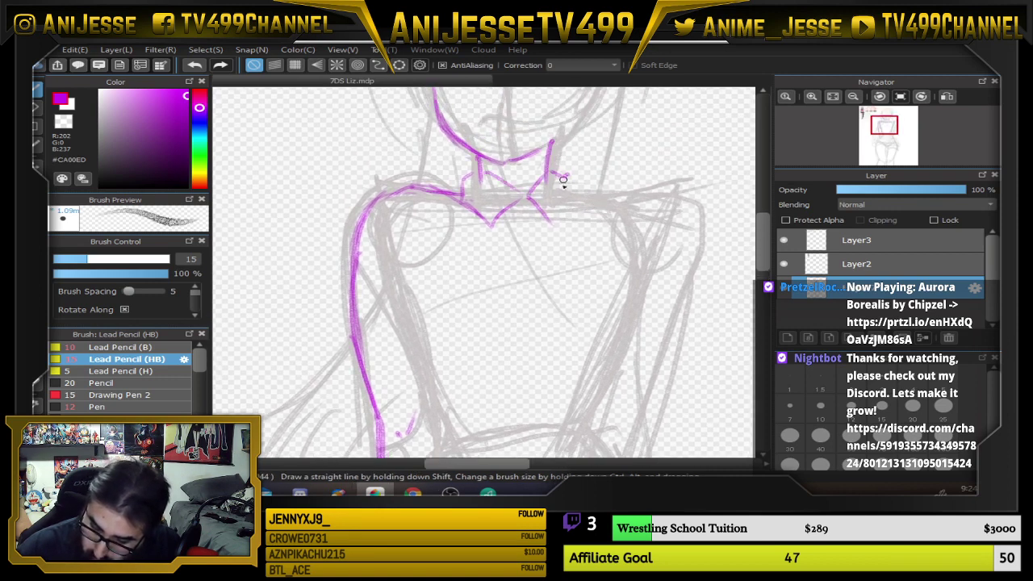
{"action": "scroll", "coordinate": [533, 272], "scroll_direction": "down", "scroll_amount": 3}
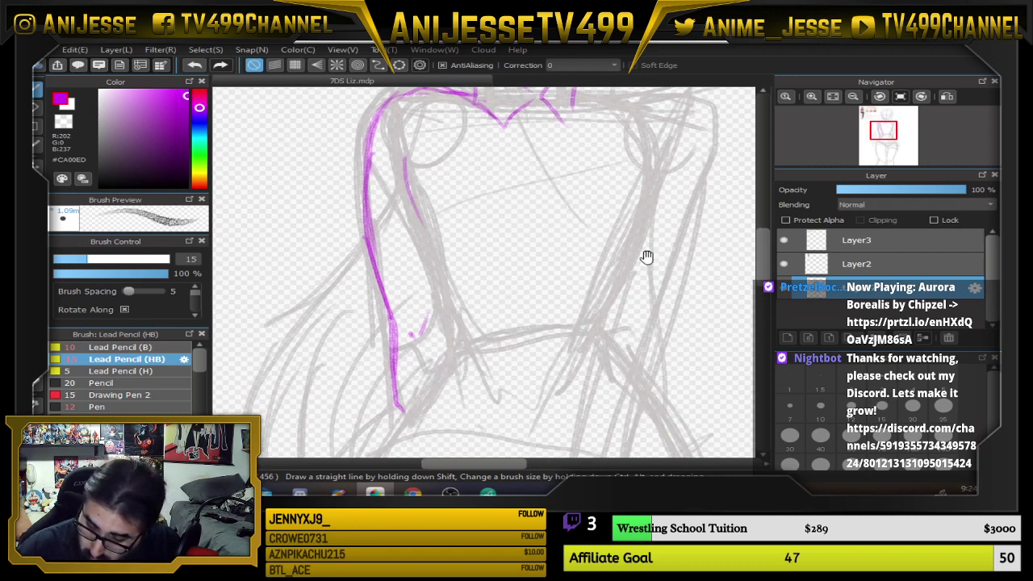
Sketch diagonal lines from the collar point across the chest and a curved horizontal guideline over the bust
{"action": "left_click_drag", "start_coordinate": [645, 259], "coordinate": [558, 326]}
{"action": "left_click_drag", "start_coordinate": [456, 167], "coordinate": [403, 226]}
{"action": "mouse_move", "coordinate": [339, 293]}
{"action": "left_mouse_down"}
{"action": "mouse_move", "coordinate": [453, 264]}
{"action": "mouse_move", "coordinate": [567, 260]}
{"action": "left_mouse_up"}
{"action": "mouse_move", "coordinate": [373, 286]}
{"action": "left_mouse_down"}
{"action": "mouse_move", "coordinate": [563, 274]}
{"action": "mouse_move", "coordinate": [490, 185]}
{"action": "mouse_move", "coordinate": [565, 288]}
{"action": "mouse_move", "coordinate": [462, 174]}
{"action": "mouse_move", "coordinate": [367, 271]}
{"action": "mouse_move", "coordinate": [448, 174]}
{"action": "mouse_move", "coordinate": [341, 291]}
{"action": "left_mouse_up"}
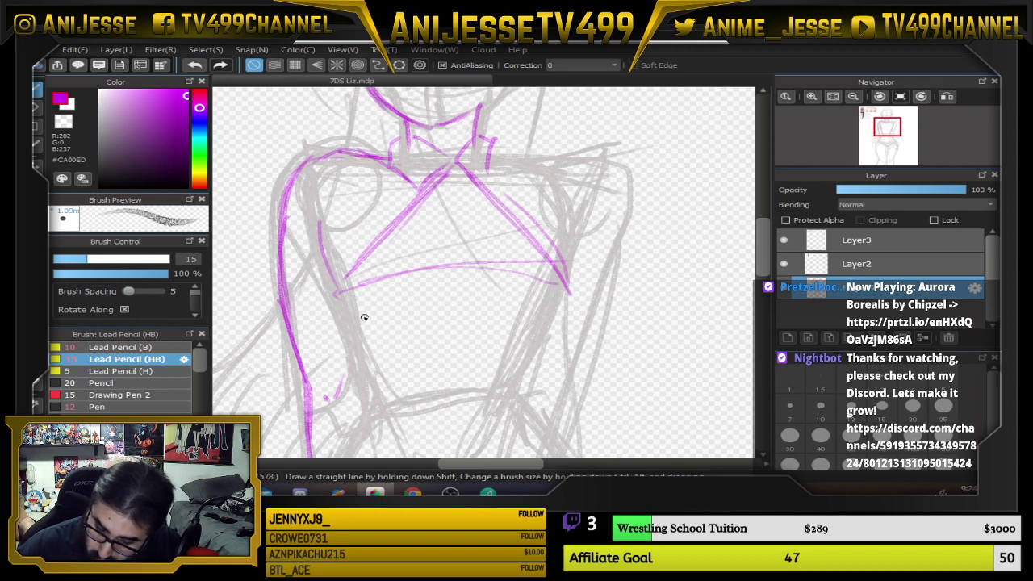
Try to trace the rounded bust contours beneath the chest guideline on both sides
{"action": "mouse_move", "coordinate": [376, 327]}
{"action": "left_mouse_down"}
{"action": "mouse_move", "coordinate": [475, 284]}
{"action": "mouse_move", "coordinate": [539, 322]}
{"action": "left_mouse_up"}
{"action": "mouse_move", "coordinate": [539, 322]}
{"action": "left_mouse_down"}
{"action": "mouse_move", "coordinate": [582, 283]}
{"action": "mouse_move", "coordinate": [523, 218]}
{"action": "mouse_move", "coordinate": [481, 291]}
{"action": "mouse_move", "coordinate": [565, 287]}
{"action": "mouse_move", "coordinate": [535, 191]}
{"action": "mouse_move", "coordinate": [554, 300]}
{"action": "mouse_move", "coordinate": [536, 217]}
{"action": "mouse_move", "coordinate": [541, 321]}
{"action": "mouse_move", "coordinate": [465, 240]}
{"action": "mouse_move", "coordinate": [405, 330]}
{"action": "mouse_move", "coordinate": [370, 332]}
{"action": "left_mouse_up"}
{"action": "left_click_drag", "start_coordinate": [333, 281], "coordinate": [442, 290]}
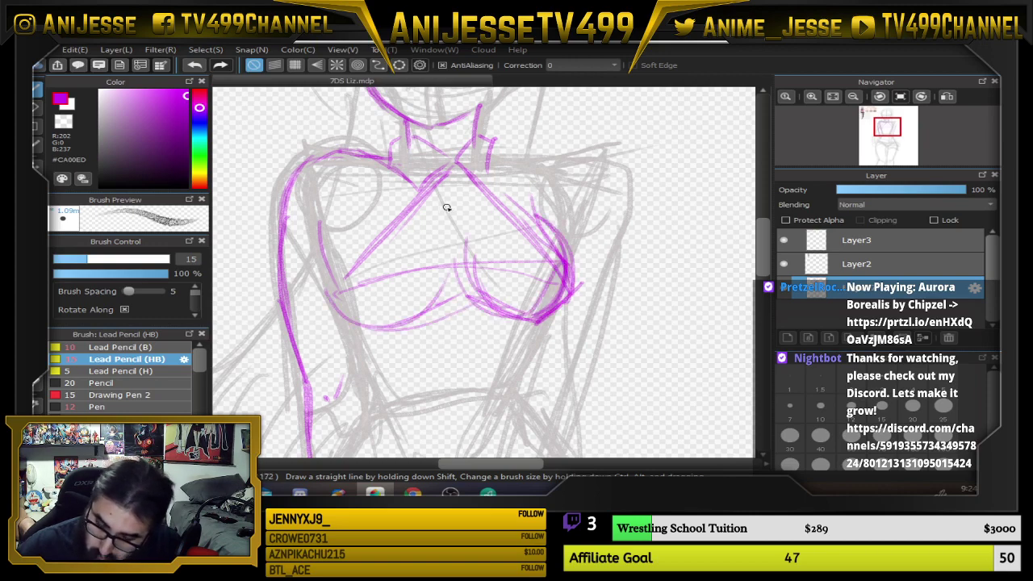
{"action": "scroll", "coordinate": [449, 209], "scroll_direction": "down", "scroll_amount": 2}
{"action": "mouse_move", "coordinate": [468, 215]}
{"action": "left_mouse_down"}
{"action": "mouse_move", "coordinate": [516, 186]}
{"action": "mouse_move", "coordinate": [450, 263]}
{"action": "left_mouse_up"}
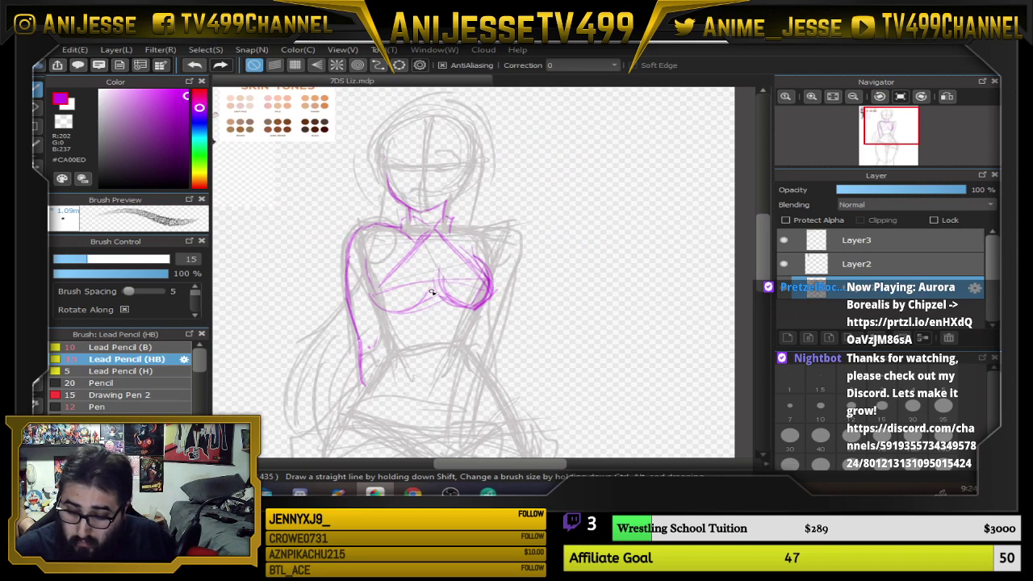
Undo the bust contours and diagonal chest strokes, going back to the single curved chest guideline
{"action": "scroll", "coordinate": [432, 292], "scroll_direction": "up", "scroll_amount": 1}
{"action": "key", "text": "ctrl+z"}
{"action": "key", "text": "ctrl+z"}
{"action": "key", "text": "ctrl+z"}
{"action": "key", "text": "ctrl+z"}
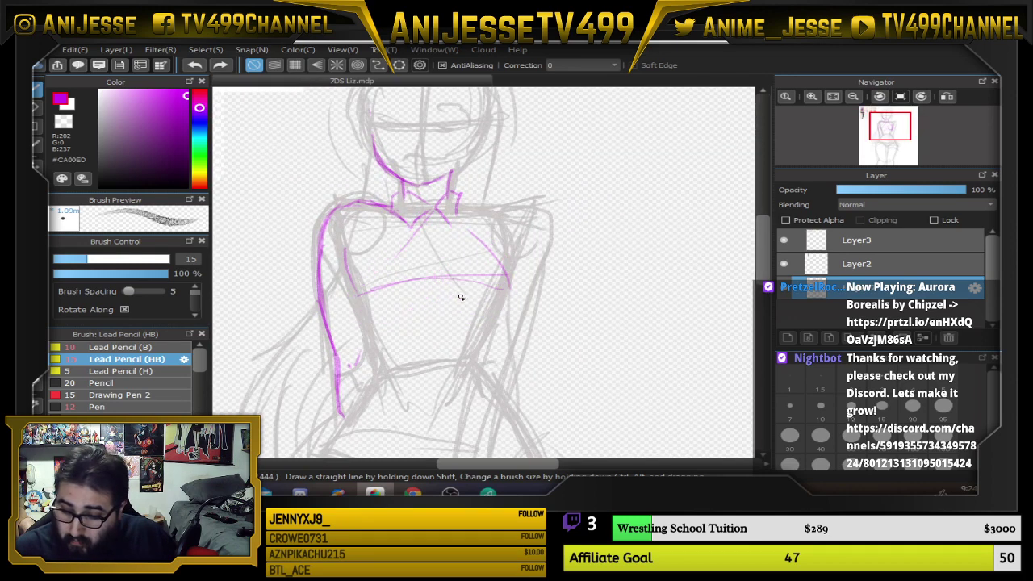
{"action": "key", "text": "ctrl+z"}
{"action": "key", "text": "ctrl+z"}
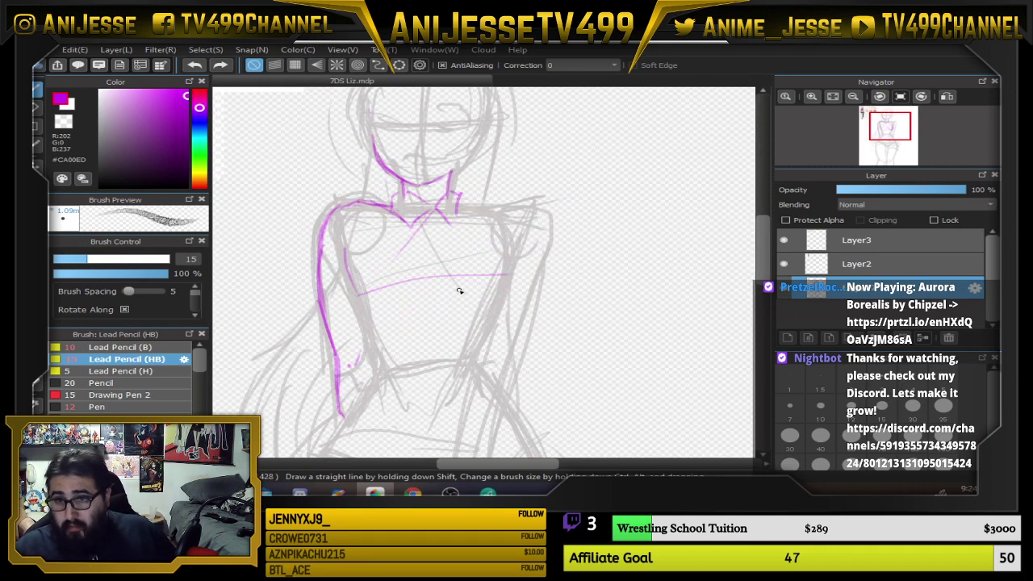
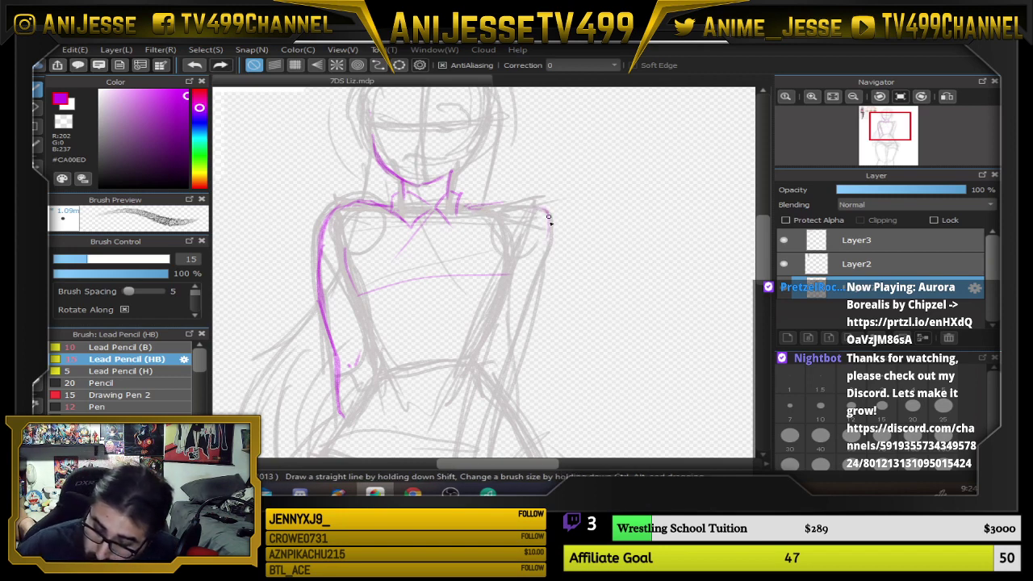
Trace the shoulder and upper arm opposite the finished arm, and the left inner arm line bending at the waist toward the hip
{"action": "mouse_move", "coordinate": [549, 216]}
{"action": "left_mouse_down"}
{"action": "mouse_move", "coordinate": [539, 286]}
{"action": "mouse_move", "coordinate": [530, 208]}
{"action": "mouse_move", "coordinate": [461, 207]}
{"action": "mouse_move", "coordinate": [545, 266]}
{"action": "mouse_move", "coordinate": [568, 216]}
{"action": "left_mouse_up"}
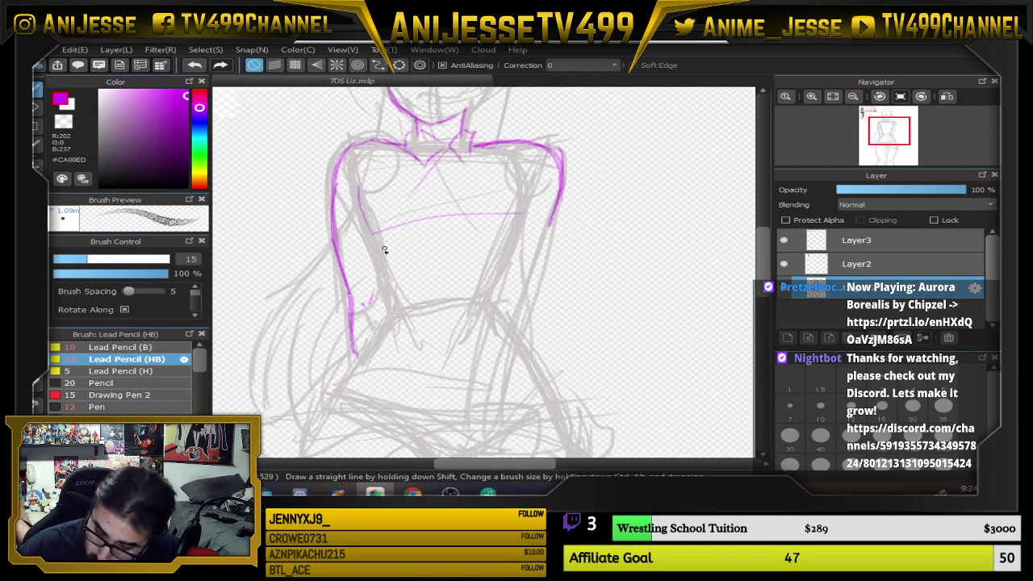
{"action": "left_click_drag", "start_coordinate": [362, 221], "coordinate": [387, 301]}
{"action": "mouse_move", "coordinate": [373, 250]}
{"action": "left_mouse_down"}
{"action": "mouse_move", "coordinate": [387, 299]}
{"action": "mouse_move", "coordinate": [352, 365]}
{"action": "left_mouse_up"}
{"action": "left_click_drag", "start_coordinate": [386, 323], "coordinate": [339, 404]}
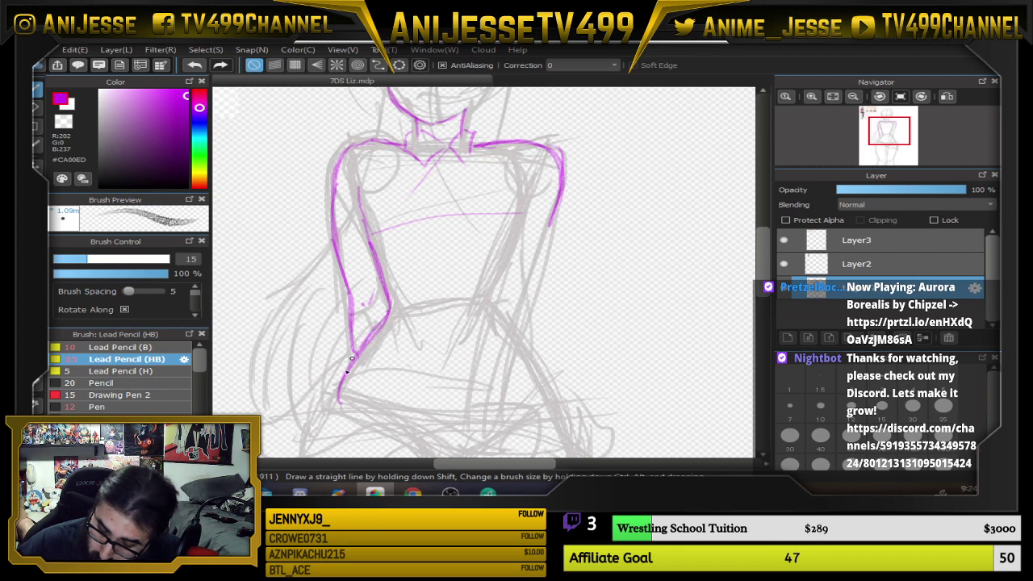
Trace the left hip and outer thigh in purple, from below the waist down to the knee
{"action": "scroll", "coordinate": [436, 337], "scroll_direction": "down", "scroll_amount": 5}
{"action": "mouse_move", "coordinate": [379, 256]}
{"action": "left_mouse_down"}
{"action": "mouse_move", "coordinate": [341, 323]}
{"action": "mouse_move", "coordinate": [336, 386]}
{"action": "left_mouse_up"}
{"action": "scroll", "coordinate": [468, 189], "scroll_direction": "down", "scroll_amount": 5}
{"action": "mouse_move", "coordinate": [403, 146]}
{"action": "left_mouse_down"}
{"action": "mouse_move", "coordinate": [380, 203]}
{"action": "mouse_move", "coordinate": [406, 341]}
{"action": "left_mouse_up"}
{"action": "left_click_drag", "start_coordinate": [376, 234], "coordinate": [431, 380]}
{"action": "mouse_move", "coordinate": [394, 327]}
{"action": "left_mouse_down"}
{"action": "mouse_move", "coordinate": [430, 395]}
{"action": "mouse_move", "coordinate": [378, 276]}
{"action": "mouse_move", "coordinate": [376, 196]}
{"action": "left_mouse_up"}
Trace both inner thigh lines from the crotch down to where the knees meet
{"action": "left_click_drag", "start_coordinate": [505, 231], "coordinate": [504, 354]}
{"action": "left_click_drag", "start_coordinate": [502, 270], "coordinate": [501, 377]}
{"action": "left_click_drag", "start_coordinate": [508, 269], "coordinate": [509, 302]}
{"action": "mouse_move", "coordinate": [532, 215]}
{"action": "left_mouse_down"}
{"action": "mouse_move", "coordinate": [514, 270]}
{"action": "mouse_move", "coordinate": [507, 365]}
{"action": "left_mouse_up"}
{"action": "left_click_drag", "start_coordinate": [512, 309], "coordinate": [505, 387]}
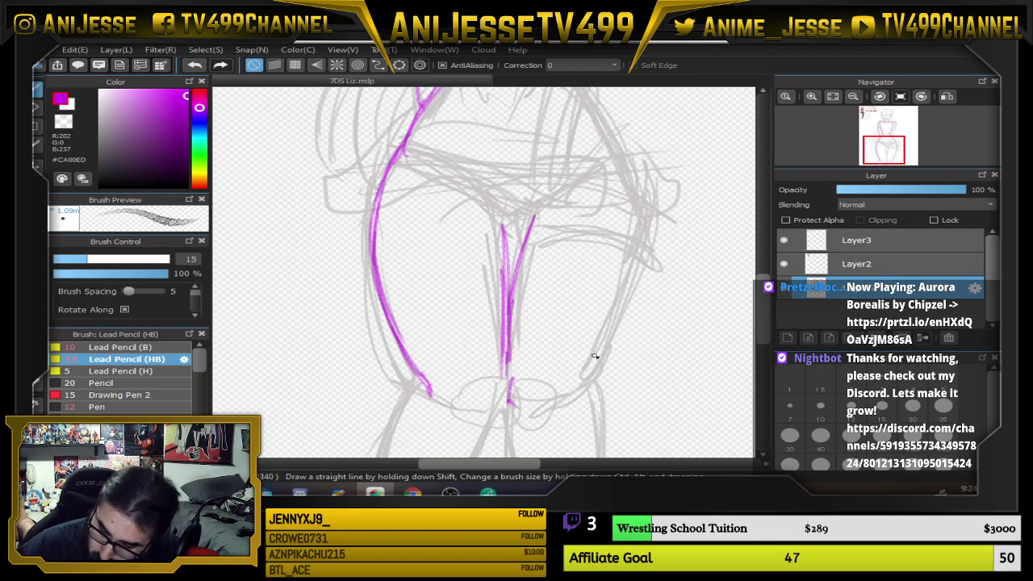
Trace the right outer thigh, hip curve and side of the waist over the rough sketch
{"action": "left_click_drag", "start_coordinate": [586, 383], "coordinate": [633, 249]}
{"action": "mouse_move", "coordinate": [633, 249]}
{"action": "left_mouse_down"}
{"action": "mouse_move", "coordinate": [587, 373]}
{"action": "mouse_move", "coordinate": [619, 297]}
{"action": "mouse_move", "coordinate": [566, 366]}
{"action": "left_mouse_up"}
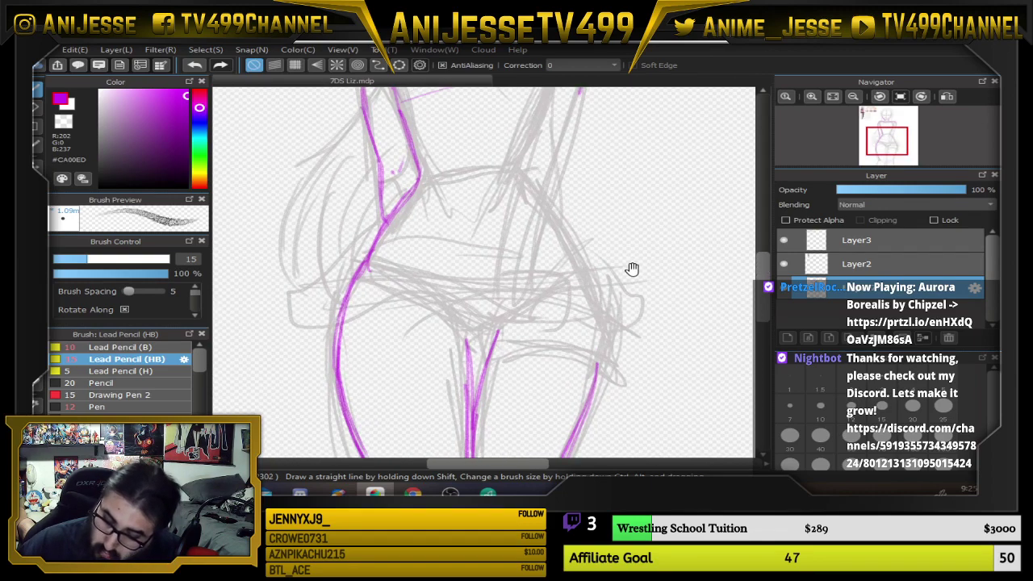
{"action": "left_click_drag", "start_coordinate": [568, 284], "coordinate": [558, 380]}
{"action": "left_click_drag", "start_coordinate": [534, 208], "coordinate": [517, 254]}
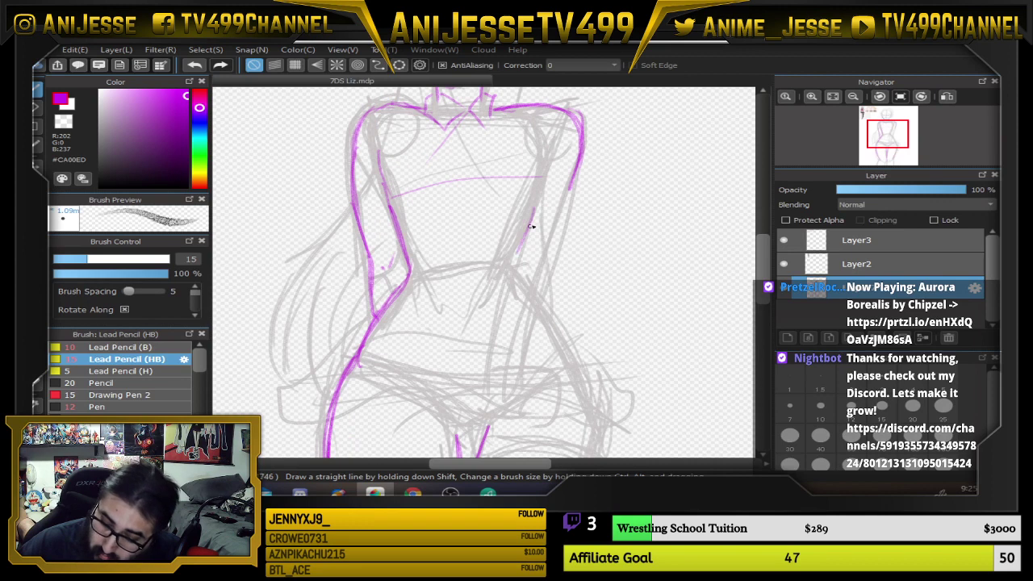
{"action": "left_click_drag", "start_coordinate": [541, 306], "coordinate": [580, 364]}
{"action": "mouse_move", "coordinate": [575, 336]}
{"action": "left_mouse_down"}
{"action": "mouse_move", "coordinate": [556, 238]}
{"action": "mouse_move", "coordinate": [579, 345]}
{"action": "mouse_move", "coordinate": [565, 405]}
{"action": "left_mouse_up"}
{"action": "mouse_move", "coordinate": [566, 405]}
{"action": "left_mouse_down"}
{"action": "mouse_move", "coordinate": [579, 308]}
{"action": "mouse_move", "coordinate": [544, 231]}
{"action": "left_mouse_up"}
Draw the crease lines from the hips to the crotch and a curved band across the right upper thigh, reinforcing the inner thigh
{"action": "left_click_drag", "start_coordinate": [341, 264], "coordinate": [442, 327]}
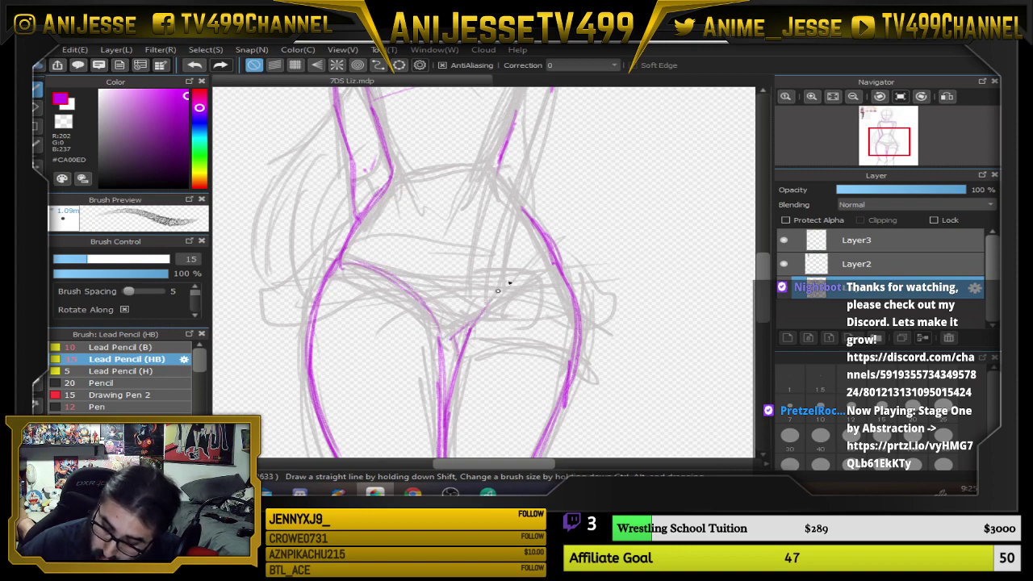
{"action": "scroll", "coordinate": [590, 247], "scroll_direction": "up", "scroll_amount": 1}
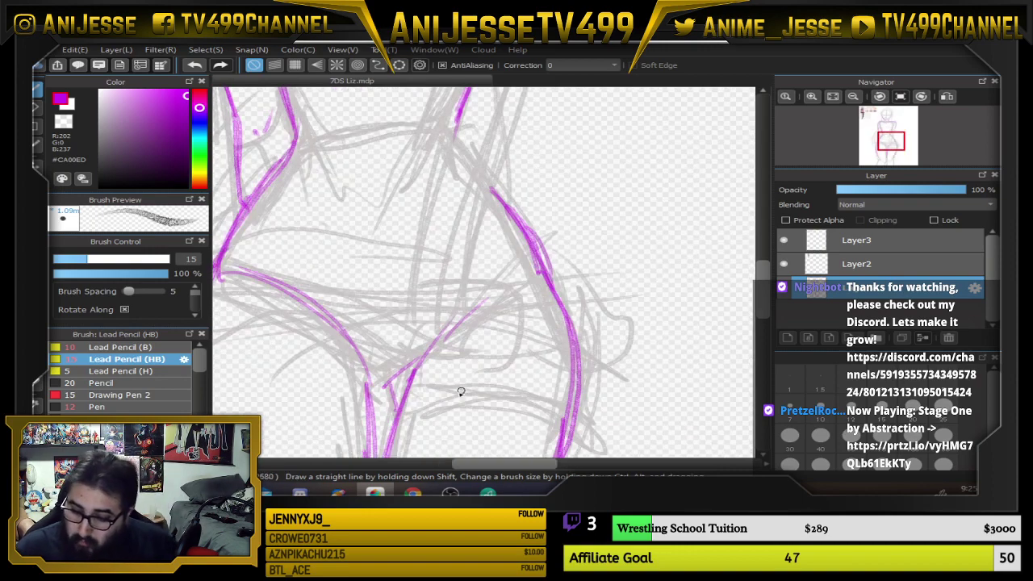
{"action": "mouse_move", "coordinate": [432, 408]}
{"action": "left_mouse_down"}
{"action": "mouse_move", "coordinate": [470, 284]}
{"action": "mouse_move", "coordinate": [590, 315]}
{"action": "mouse_move", "coordinate": [560, 285]}
{"action": "mouse_move", "coordinate": [438, 299]}
{"action": "mouse_move", "coordinate": [477, 220]}
{"action": "mouse_move", "coordinate": [440, 275]}
{"action": "left_mouse_up"}
{"action": "left_click_drag", "start_coordinate": [626, 285], "coordinate": [604, 329]}
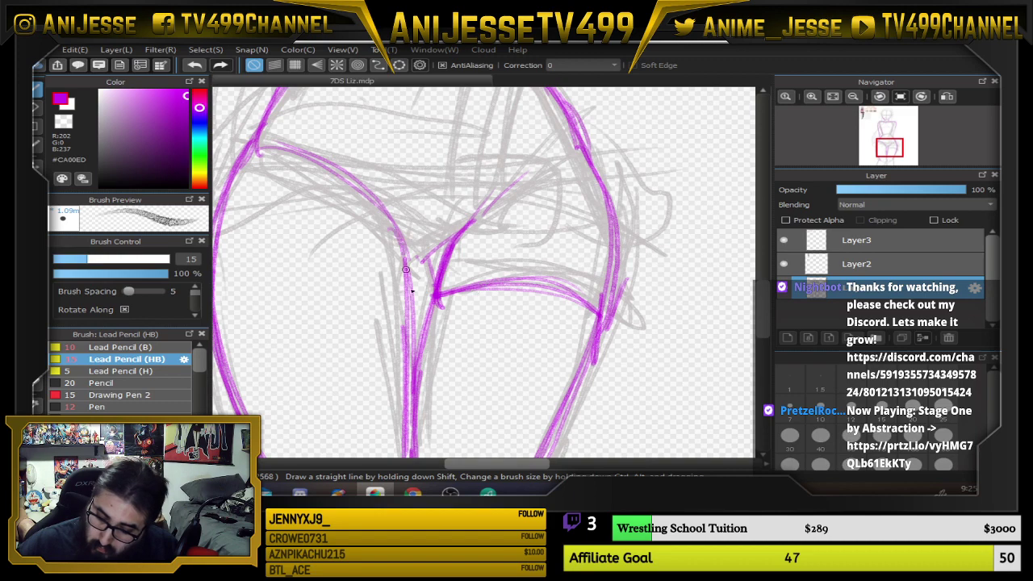
{"action": "left_click_drag", "start_coordinate": [397, 242], "coordinate": [412, 434]}
{"action": "scroll", "coordinate": [418, 420], "scroll_direction": "down", "scroll_amount": 2}
{"action": "left_click_drag", "start_coordinate": [428, 398], "coordinate": [432, 361]}
{"action": "scroll", "coordinate": [450, 283], "scroll_direction": "down", "scroll_amount": 2}
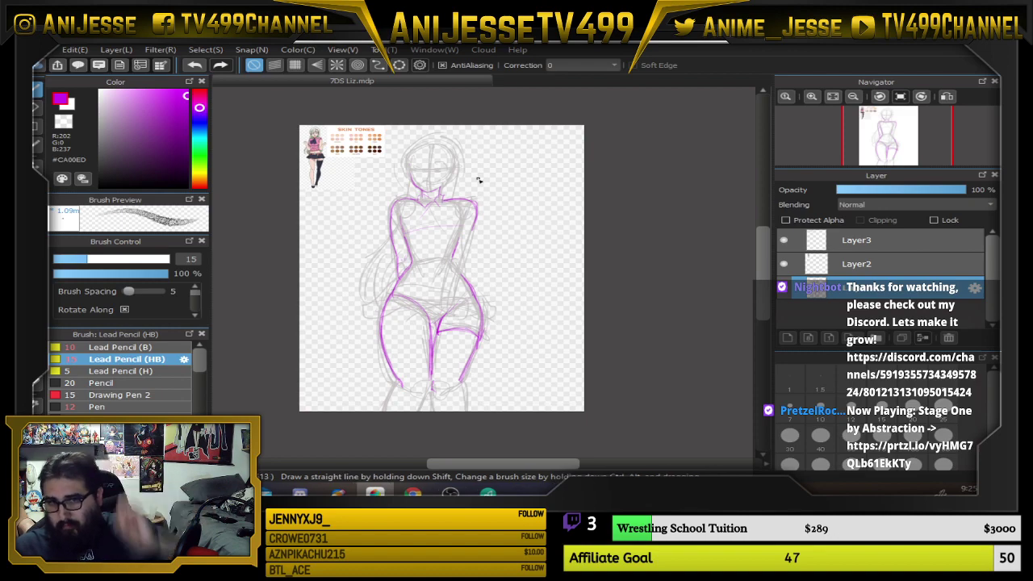
Draw the face's curved vertical centre line and horizontal eye line, redoing the eye line slightly lower
{"action": "scroll", "coordinate": [417, 164], "scroll_direction": "up", "scroll_amount": 5}
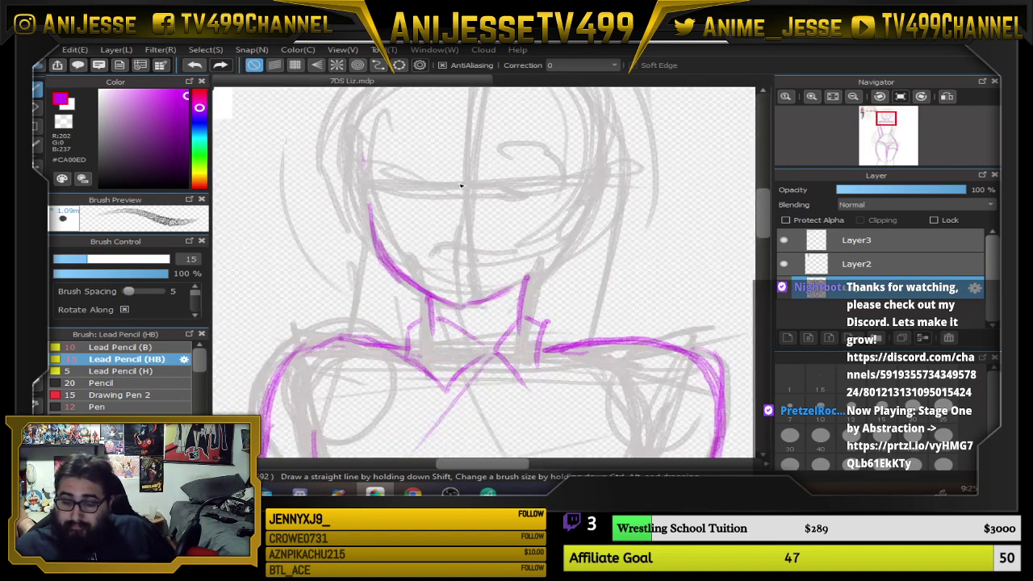
{"action": "mouse_move", "coordinate": [458, 304]}
{"action": "left_mouse_down"}
{"action": "mouse_move", "coordinate": [452, 249]}
{"action": "mouse_move", "coordinate": [473, 99]}
{"action": "left_mouse_up"}
{"action": "left_click_drag", "start_coordinate": [537, 171], "coordinate": [525, 288]}
{"action": "left_click_drag", "start_coordinate": [371, 305], "coordinate": [552, 302]}
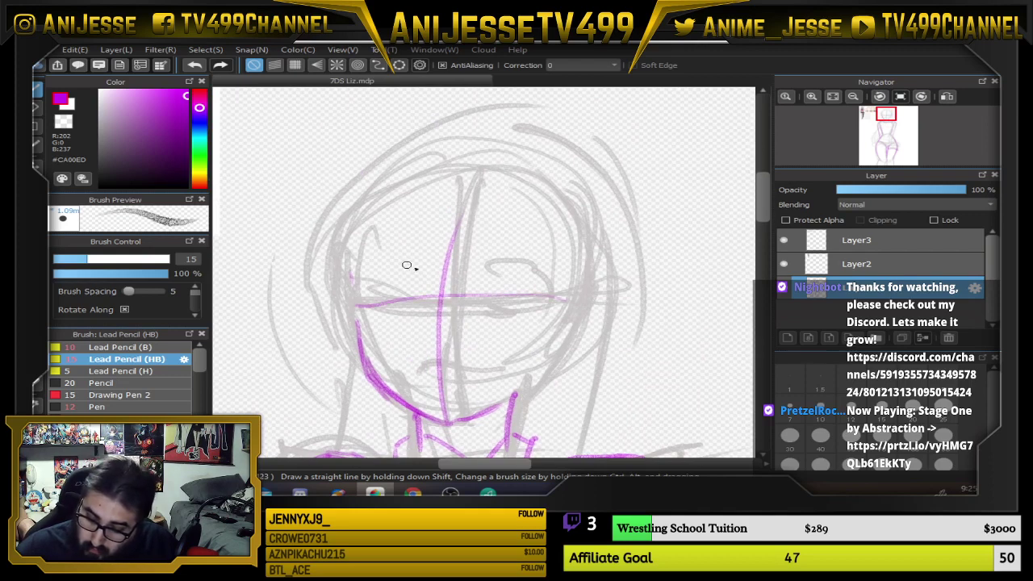
{"action": "key", "text": "ctrl+z"}
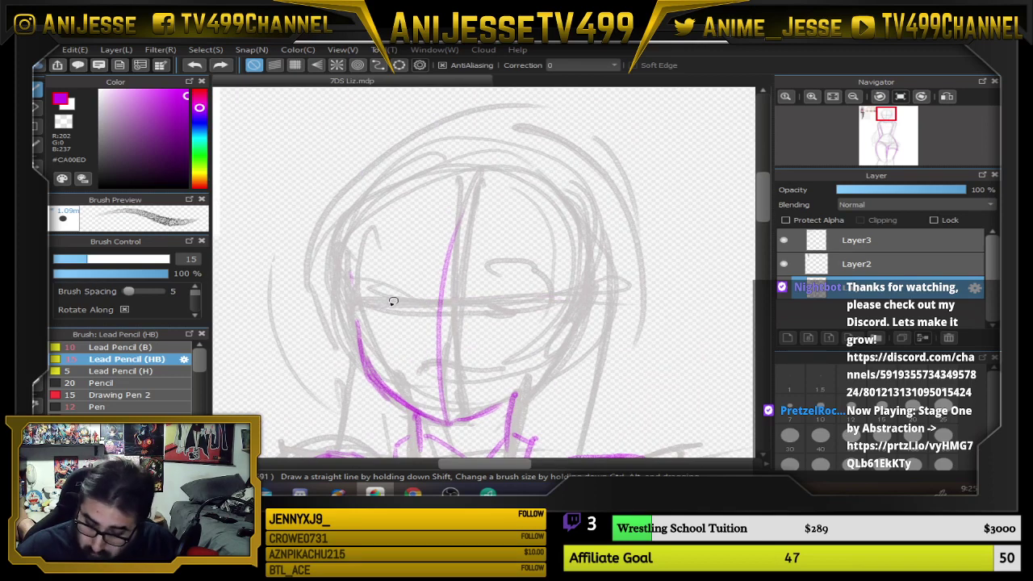
{"action": "left_click_drag", "start_coordinate": [358, 308], "coordinate": [611, 305]}
Sketch the visible eye, nose and mouth, and add the ear with a round earring beside the jaw
{"action": "mouse_move", "coordinate": [476, 313]}
{"action": "left_mouse_down"}
{"action": "mouse_move", "coordinate": [536, 274]}
{"action": "mouse_move", "coordinate": [550, 299]}
{"action": "left_mouse_up"}
{"action": "mouse_move", "coordinate": [475, 289]}
{"action": "left_mouse_down"}
{"action": "mouse_move", "coordinate": [552, 304]}
{"action": "mouse_move", "coordinate": [530, 288]}
{"action": "mouse_move", "coordinate": [485, 286]}
{"action": "mouse_move", "coordinate": [511, 252]}
{"action": "mouse_move", "coordinate": [511, 278]}
{"action": "mouse_move", "coordinate": [538, 313]}
{"action": "left_mouse_up"}
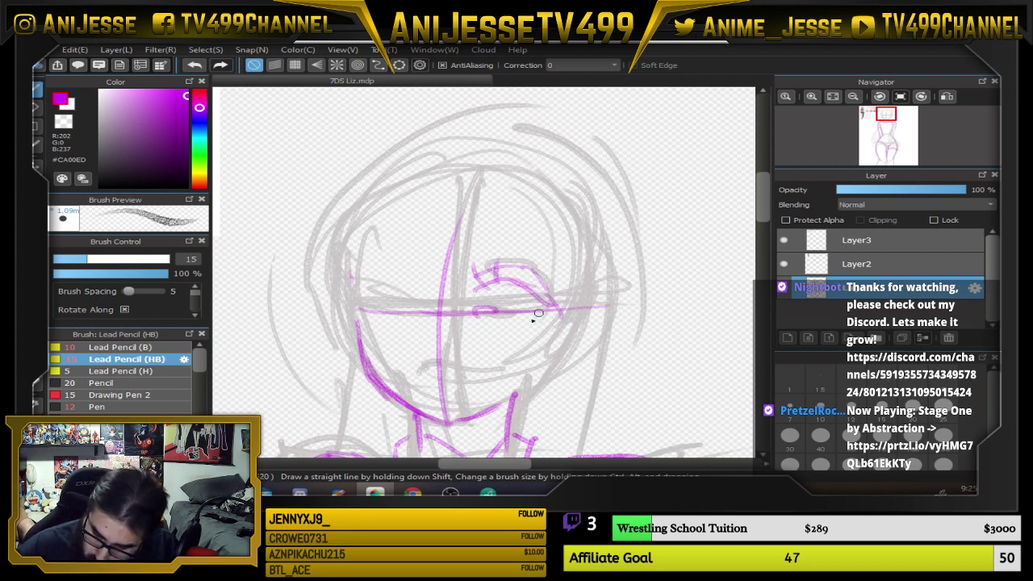
{"action": "mouse_move", "coordinate": [413, 386]}
{"action": "left_mouse_down"}
{"action": "mouse_move", "coordinate": [473, 393]}
{"action": "mouse_move", "coordinate": [457, 377]}
{"action": "mouse_move", "coordinate": [437, 385]}
{"action": "left_mouse_up"}
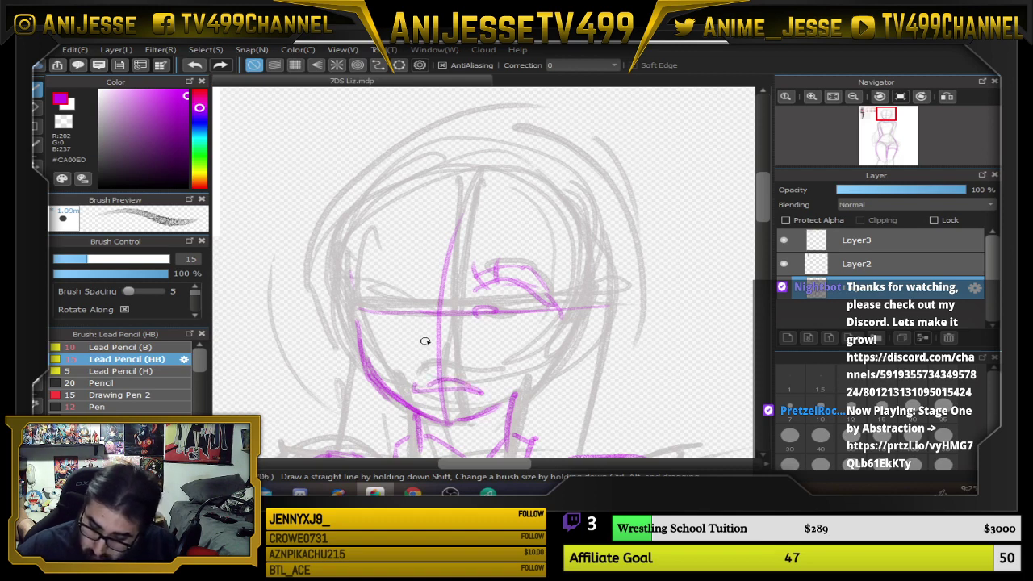
{"action": "mouse_move", "coordinate": [428, 337]}
{"action": "left_mouse_down"}
{"action": "mouse_move", "coordinate": [431, 352]}
{"action": "mouse_move", "coordinate": [444, 352]}
{"action": "left_mouse_up"}
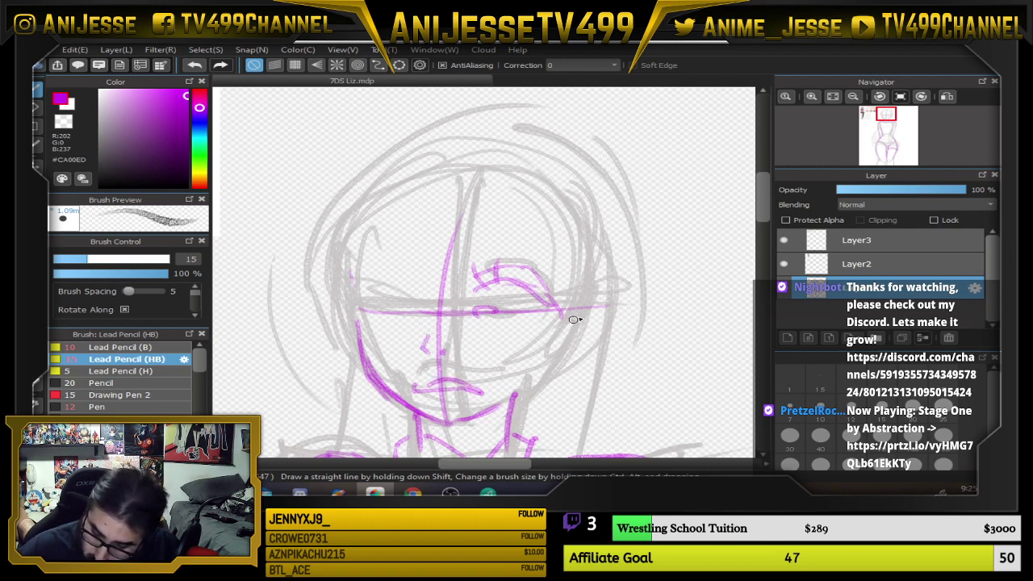
{"action": "mouse_move", "coordinate": [573, 319]}
{"action": "left_mouse_down"}
{"action": "mouse_move", "coordinate": [597, 344]}
{"action": "mouse_move", "coordinate": [555, 360]}
{"action": "mouse_move", "coordinate": [572, 338]}
{"action": "mouse_move", "coordinate": [528, 385]}
{"action": "mouse_move", "coordinate": [561, 385]}
{"action": "left_mouse_up"}
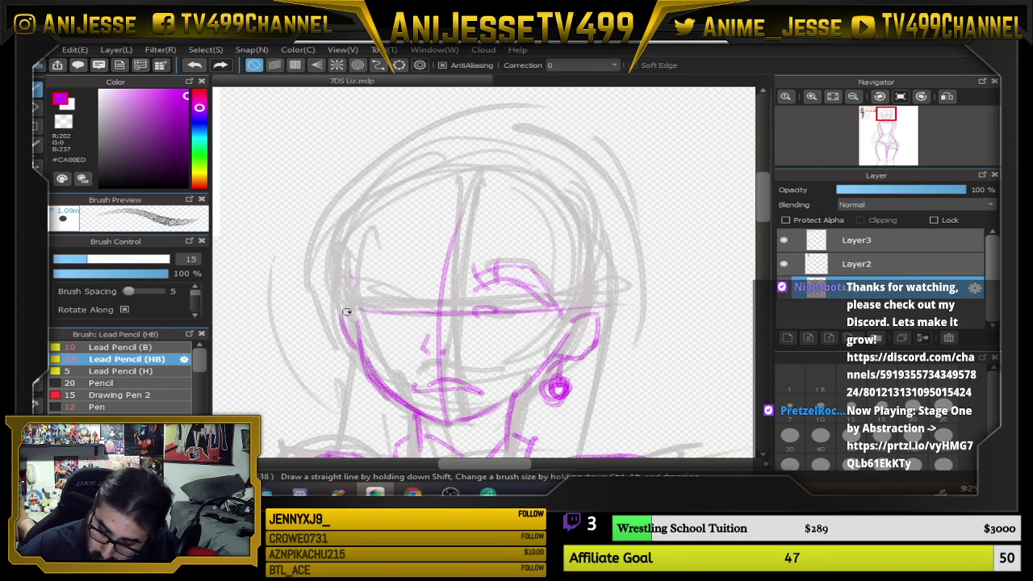
Start the fringe with long strands sweeping from the parting down over the nose, undoing the outermost strand
{"action": "left_click_drag", "start_coordinate": [519, 173], "coordinate": [427, 319]}
{"action": "left_click_drag", "start_coordinate": [471, 218], "coordinate": [446, 336]}
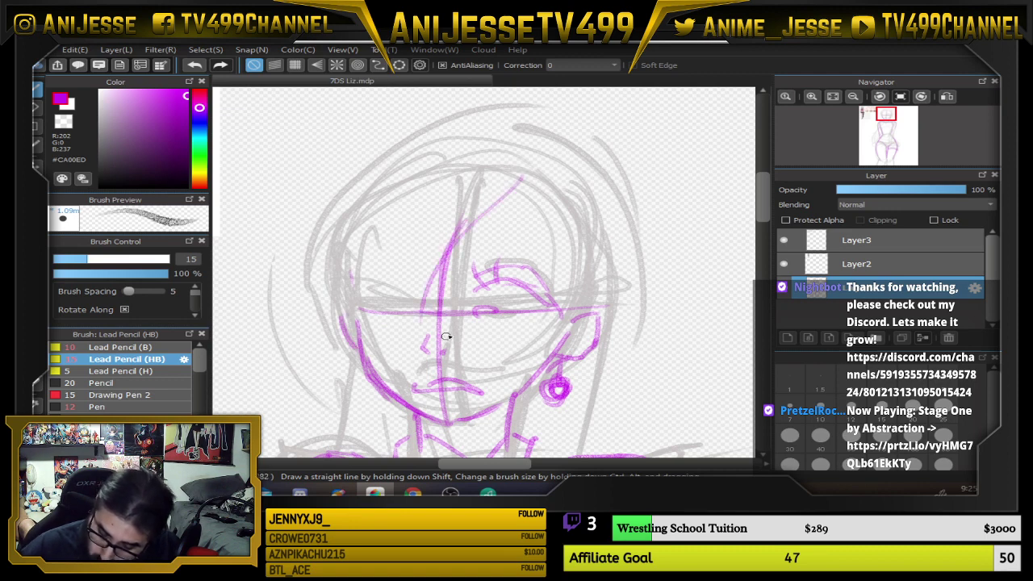
{"action": "left_click_drag", "start_coordinate": [448, 260], "coordinate": [444, 345]}
{"action": "left_click_drag", "start_coordinate": [446, 189], "coordinate": [426, 346]}
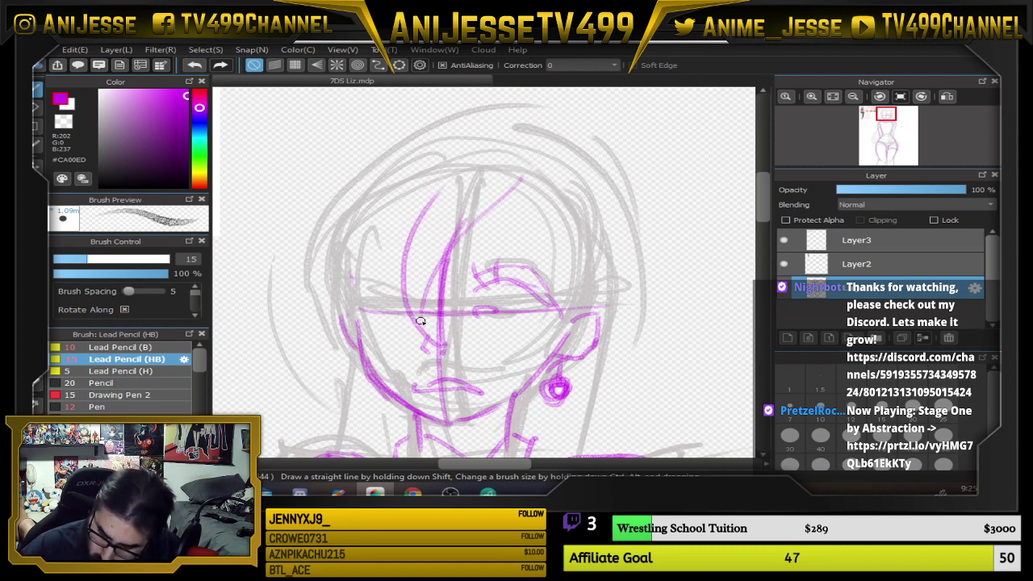
{"action": "key", "text": "ctrl+z"}
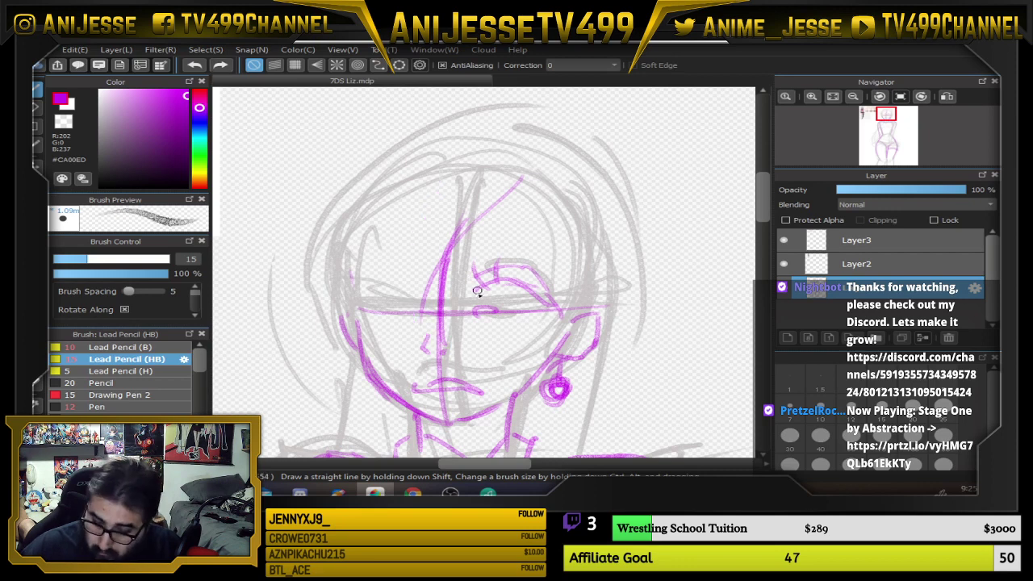
Build up the fringe with pointed, jagged strands over the covered eye and out past the left side of the face
{"action": "left_click_drag", "start_coordinate": [528, 170], "coordinate": [386, 343]}
{"action": "mouse_move", "coordinate": [424, 236]}
{"action": "left_mouse_down"}
{"action": "mouse_move", "coordinate": [387, 343]}
{"action": "mouse_move", "coordinate": [436, 325]}
{"action": "left_mouse_up"}
{"action": "left_click_drag", "start_coordinate": [456, 204], "coordinate": [440, 339]}
{"action": "left_click_drag", "start_coordinate": [393, 297], "coordinate": [365, 354]}
{"action": "left_click_drag", "start_coordinate": [387, 267], "coordinate": [364, 347]}
{"action": "mouse_move", "coordinate": [371, 292]}
{"action": "left_mouse_down"}
{"action": "mouse_move", "coordinate": [344, 339]}
{"action": "mouse_move", "coordinate": [324, 349]}
{"action": "left_mouse_up"}
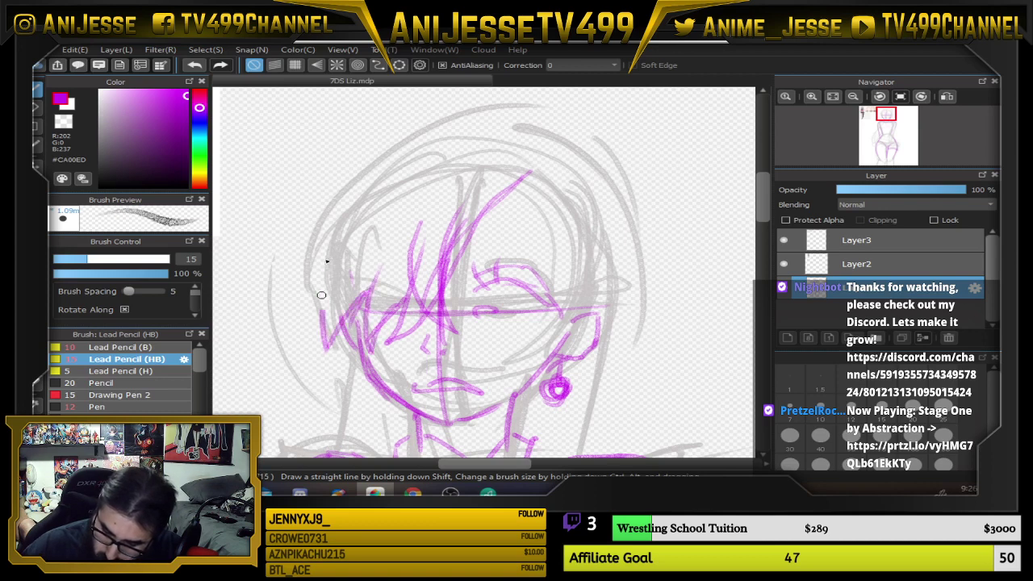
Trace the outer hair contour over the crown and the strands framing the earring side of the face
{"action": "mouse_move", "coordinate": [326, 268]}
{"action": "left_mouse_down"}
{"action": "mouse_move", "coordinate": [321, 349]}
{"action": "mouse_move", "coordinate": [368, 183]}
{"action": "left_mouse_up"}
{"action": "mouse_move", "coordinate": [321, 285]}
{"action": "left_mouse_down"}
{"action": "mouse_move", "coordinate": [340, 201]}
{"action": "mouse_move", "coordinate": [547, 98]}
{"action": "mouse_move", "coordinate": [511, 114]}
{"action": "mouse_move", "coordinate": [540, 105]}
{"action": "left_mouse_up"}
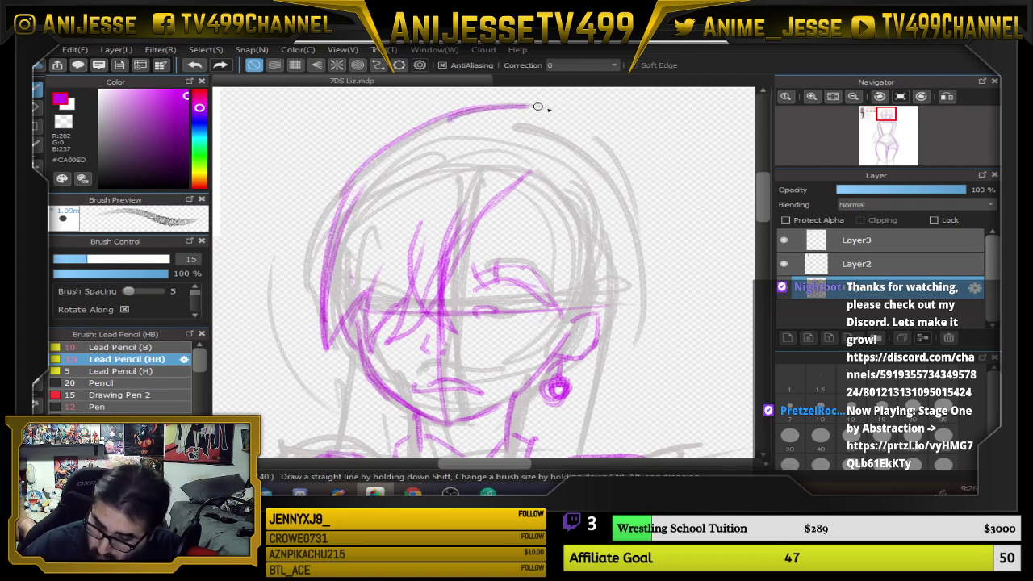
{"action": "left_click_drag", "start_coordinate": [536, 157], "coordinate": [558, 146]}
{"action": "mouse_move", "coordinate": [509, 192]}
{"action": "left_mouse_down"}
{"action": "mouse_move", "coordinate": [574, 219]}
{"action": "mouse_move", "coordinate": [553, 213]}
{"action": "mouse_move", "coordinate": [576, 276]}
{"action": "left_mouse_up"}
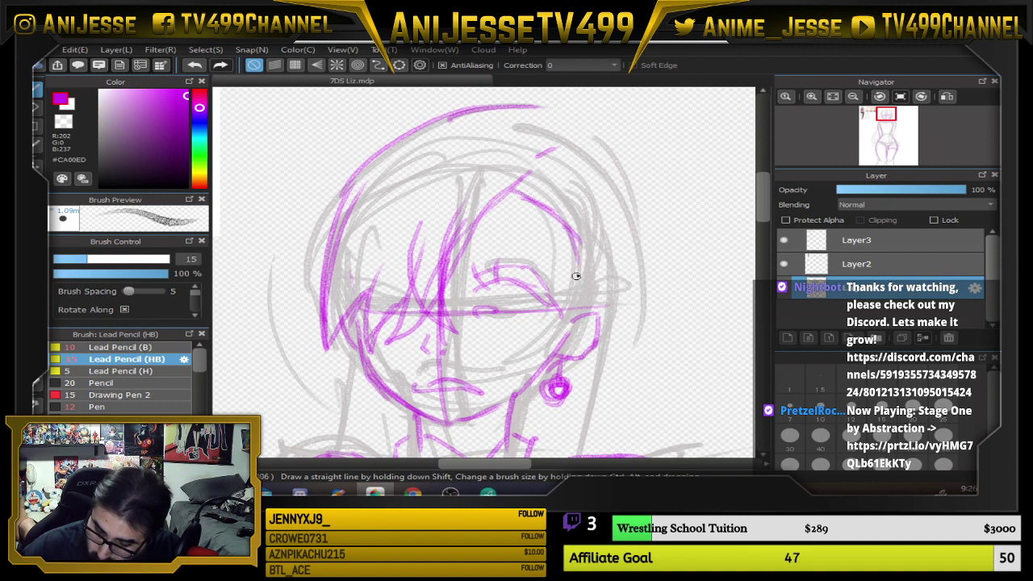
{"action": "mouse_move", "coordinate": [569, 228]}
{"action": "left_mouse_down"}
{"action": "mouse_move", "coordinate": [573, 294]}
{"action": "mouse_move", "coordinate": [549, 341]}
{"action": "left_mouse_up"}
{"action": "mouse_move", "coordinate": [594, 284]}
{"action": "left_mouse_down"}
{"action": "mouse_move", "coordinate": [575, 327]}
{"action": "mouse_move", "coordinate": [627, 165]}
{"action": "left_mouse_up"}
Extend the long hair strands down toward the shoulders on both sides of the neck
{"action": "left_click_drag", "start_coordinate": [383, 192], "coordinate": [340, 306]}
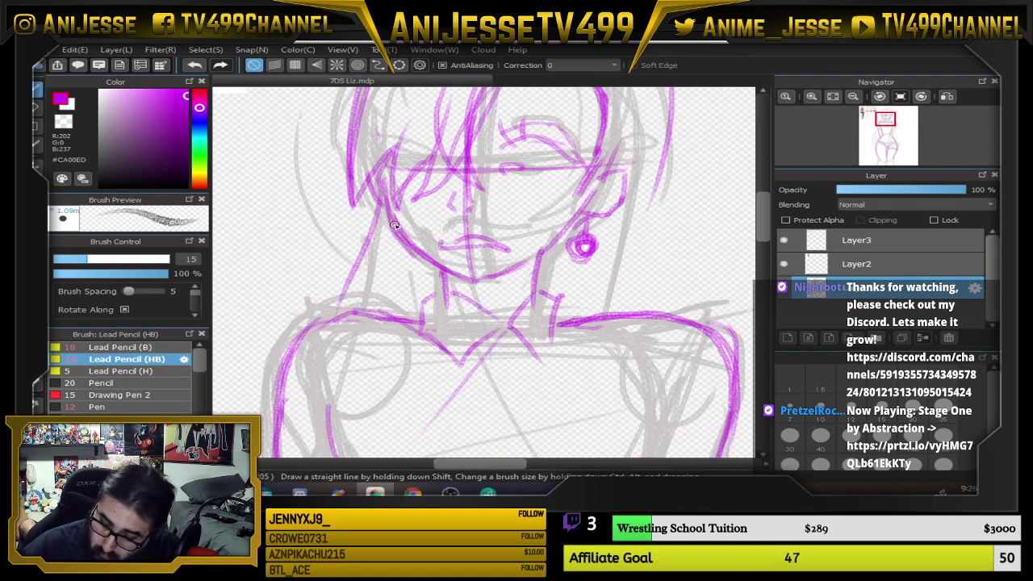
{"action": "left_click_drag", "start_coordinate": [395, 226], "coordinate": [364, 299]}
{"action": "mouse_move", "coordinate": [668, 123]}
{"action": "left_mouse_down"}
{"action": "mouse_move", "coordinate": [638, 286]}
{"action": "mouse_move", "coordinate": [550, 196]}
{"action": "left_mouse_up"}
Check the proportions of the purple tracing across the whole figure, from the head to the thighs
{"action": "scroll", "coordinate": [634, 220], "scroll_direction": "down", "scroll_amount": 3}
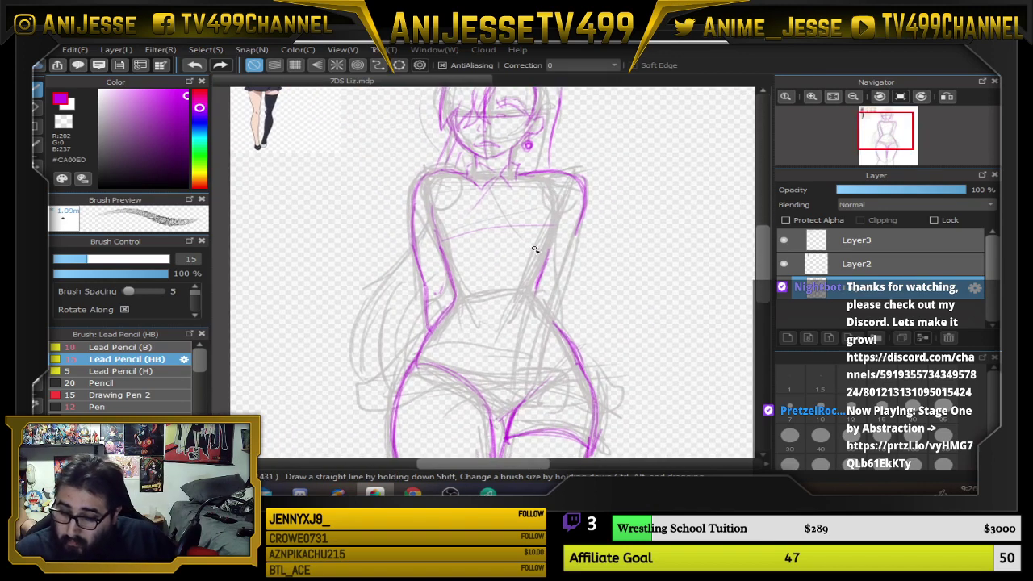
{"action": "scroll", "coordinate": [535, 252], "scroll_direction": "down", "scroll_amount": 1}
{"action": "left_click_drag", "start_coordinate": [533, 265], "coordinate": [498, 256]}
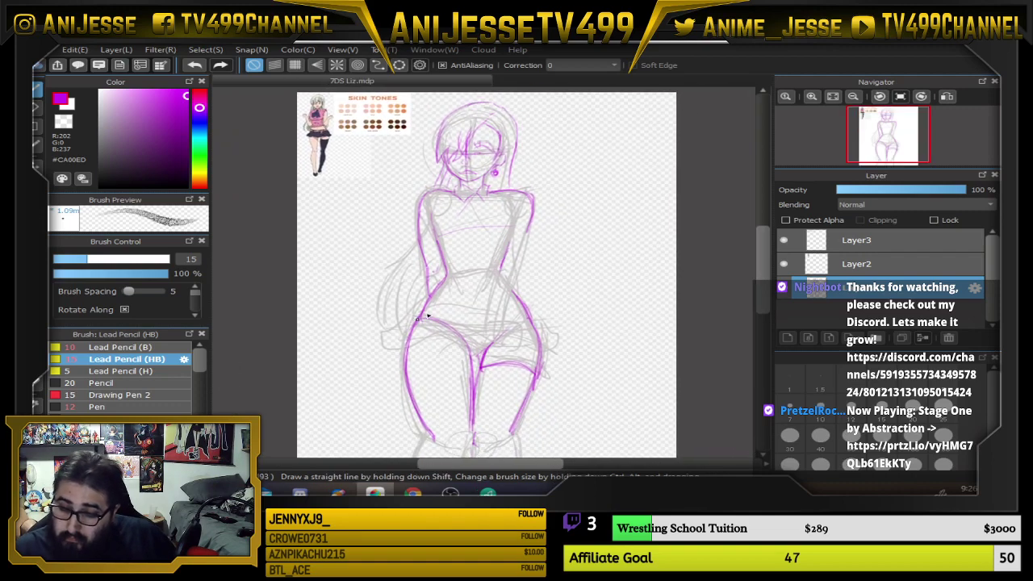
{"action": "scroll", "coordinate": [497, 161], "scroll_direction": "up", "scroll_amount": 2}
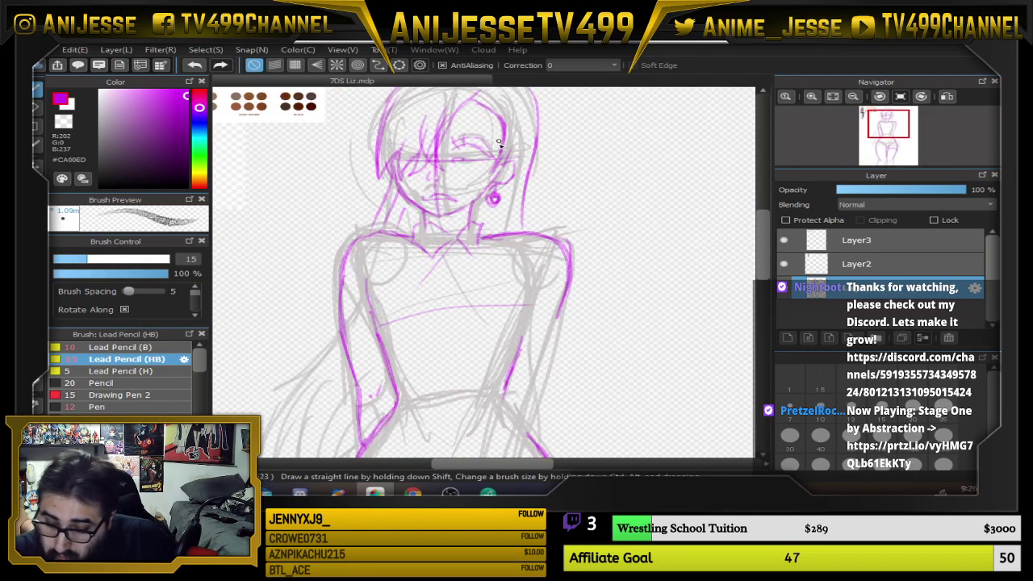
{"action": "scroll", "coordinate": [502, 165], "scroll_direction": "down", "scroll_amount": 1}
{"action": "left_click_drag", "start_coordinate": [502, 294], "coordinate": [458, 279]}
{"action": "scroll", "coordinate": [470, 250], "scroll_direction": "down", "scroll_amount": 2}
{"action": "scroll", "coordinate": [458, 279], "scroll_direction": "up", "scroll_amount": 1}
{"action": "scroll", "coordinate": [420, 286], "scroll_direction": "up", "scroll_amount": 1}
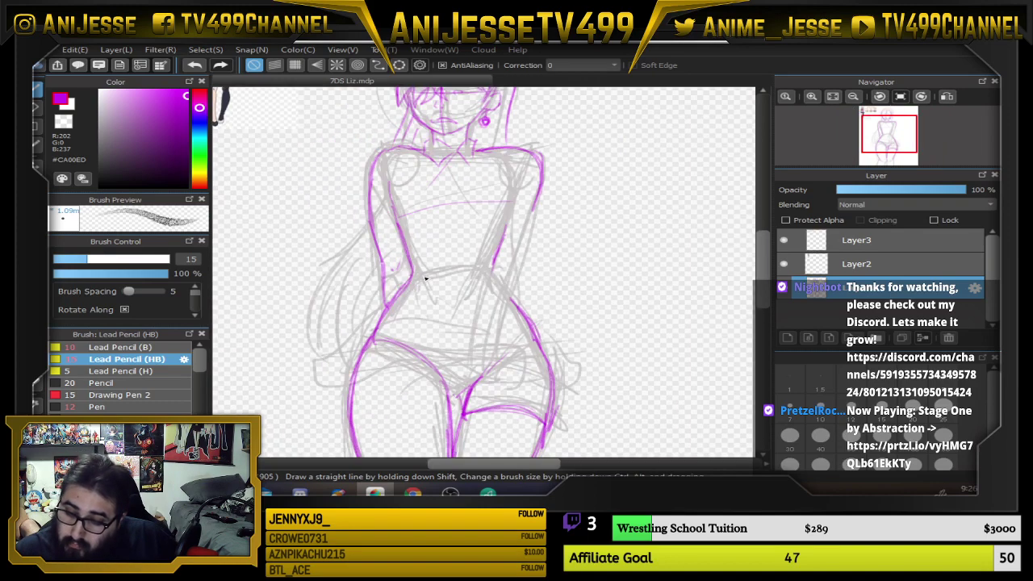
Sketch the two ribbon tails hanging from the collar point over the chest, plus short strokes beside the upper arm
{"action": "scroll", "coordinate": [455, 195], "scroll_direction": "up", "scroll_amount": 2}
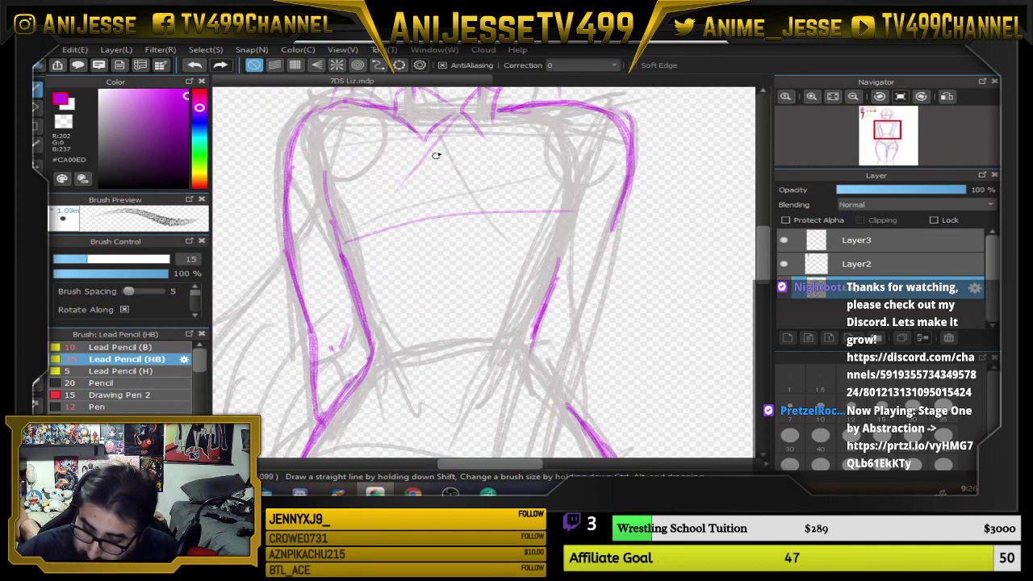
{"action": "mouse_move", "coordinate": [449, 118]}
{"action": "left_mouse_down"}
{"action": "mouse_move", "coordinate": [406, 182]}
{"action": "mouse_move", "coordinate": [433, 197]}
{"action": "mouse_move", "coordinate": [418, 201]}
{"action": "mouse_move", "coordinate": [538, 183]}
{"action": "mouse_move", "coordinate": [474, 122]}
{"action": "mouse_move", "coordinate": [518, 172]}
{"action": "mouse_move", "coordinate": [458, 122]}
{"action": "mouse_move", "coordinate": [506, 200]}
{"action": "mouse_move", "coordinate": [483, 190]}
{"action": "mouse_move", "coordinate": [507, 217]}
{"action": "mouse_move", "coordinate": [548, 203]}
{"action": "left_mouse_up"}
{"action": "mouse_move", "coordinate": [547, 203]}
{"action": "left_mouse_down"}
{"action": "mouse_move", "coordinate": [515, 161]}
{"action": "mouse_move", "coordinate": [544, 179]}
{"action": "left_mouse_up"}
{"action": "left_click_drag", "start_coordinate": [523, 130], "coordinate": [581, 199]}
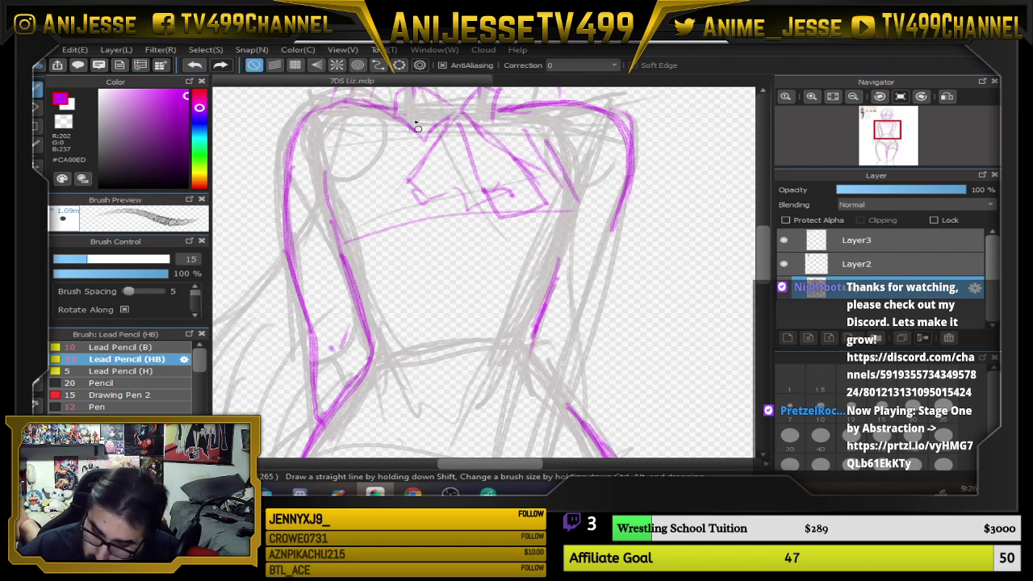
Trace the line across the waist and erase the outer shoulder and upper-arm contour on the earring side
{"action": "mouse_move", "coordinate": [354, 290]}
{"action": "left_mouse_down"}
{"action": "mouse_move", "coordinate": [382, 358]}
{"action": "mouse_move", "coordinate": [514, 343]}
{"action": "left_mouse_up"}
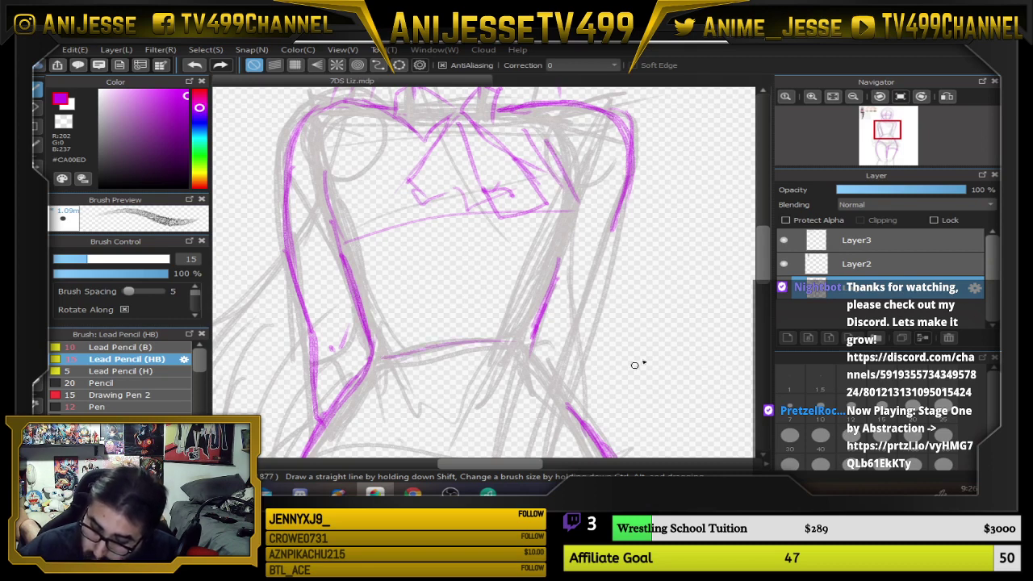
{"action": "scroll", "coordinate": [611, 374], "scroll_direction": "up", "scroll_amount": 3}
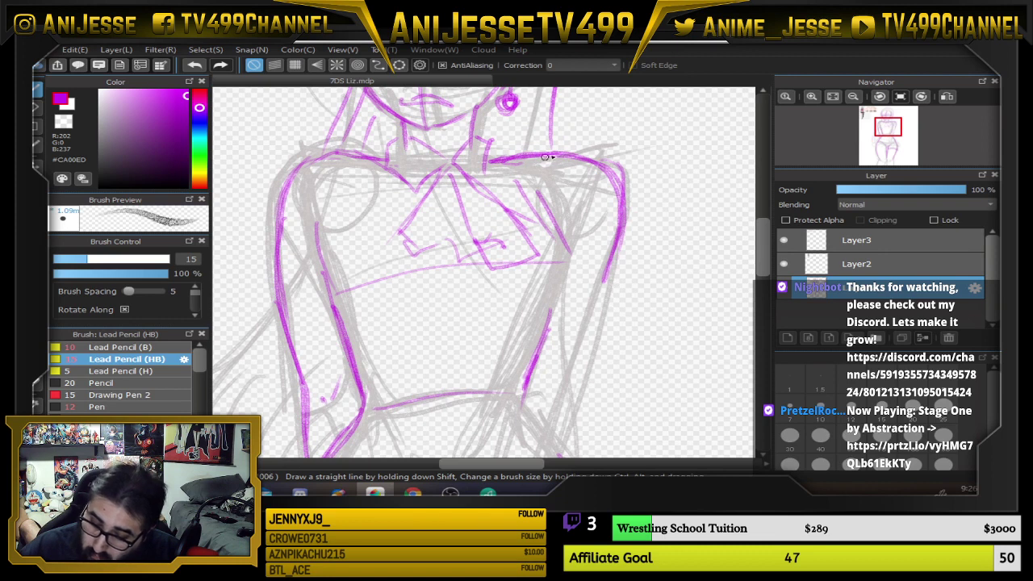
{"action": "mouse_move", "coordinate": [546, 157]}
{"action": "left_mouse_down"}
{"action": "mouse_move", "coordinate": [596, 166]}
{"action": "mouse_move", "coordinate": [604, 273]}
{"action": "left_mouse_up"}
{"action": "key", "text": "e"}
{"action": "left_click_drag", "start_coordinate": [627, 173], "coordinate": [643, 282]}
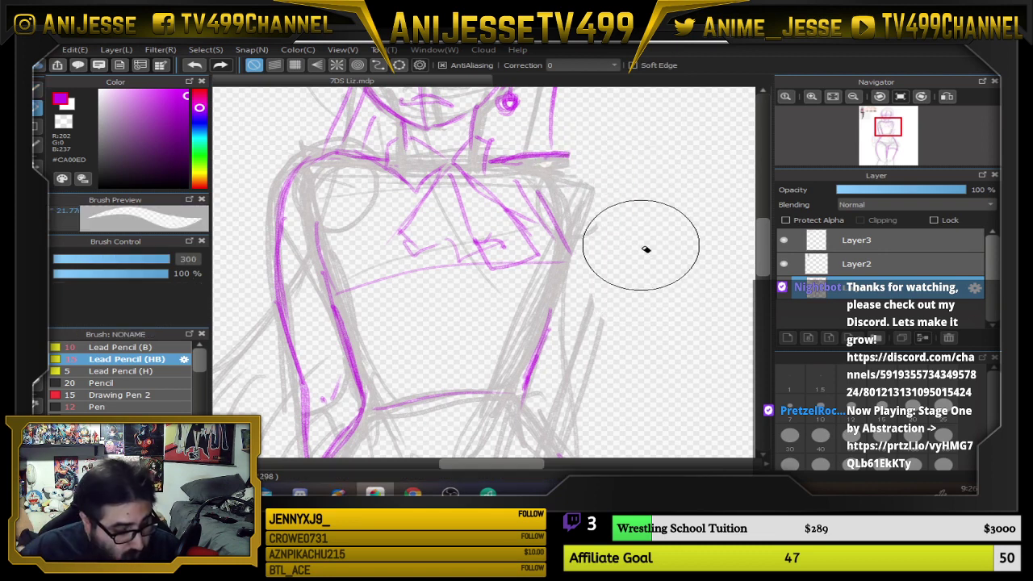
Redraw the earring-side shoulder and upper arm with a narrower purple contour, and strengthen the torso's side line
{"action": "key", "text": "b"}
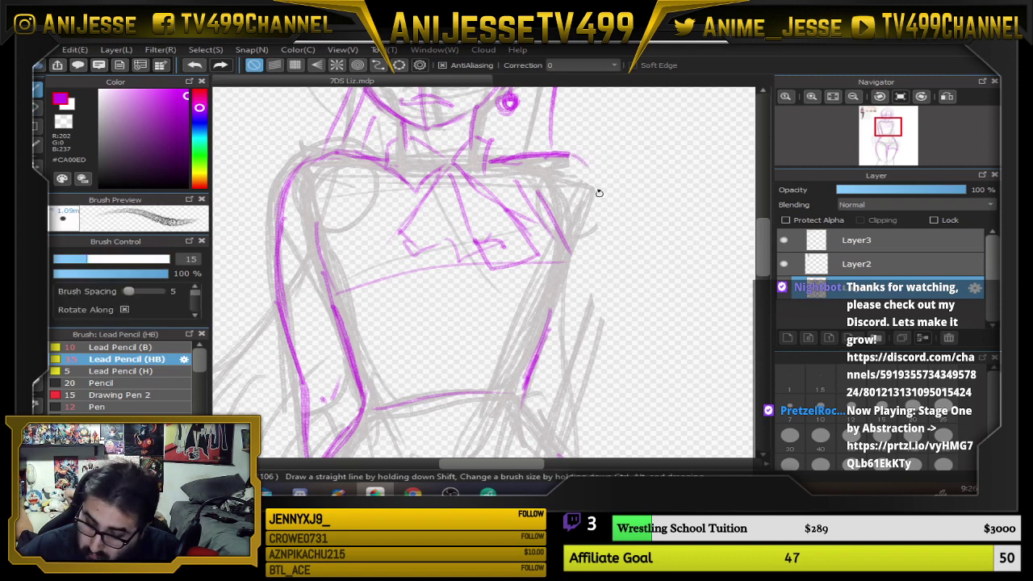
{"action": "mouse_move", "coordinate": [601, 166]}
{"action": "left_mouse_down"}
{"action": "mouse_move", "coordinate": [618, 224]}
{"action": "mouse_move", "coordinate": [602, 295]}
{"action": "left_mouse_up"}
{"action": "left_click_drag", "start_coordinate": [555, 239], "coordinate": [515, 380]}
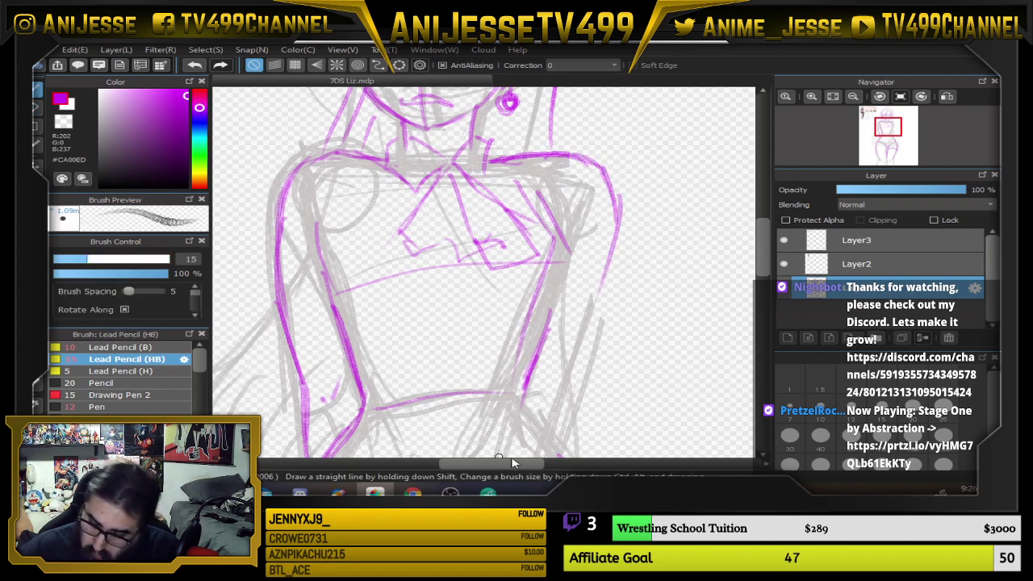
{"action": "scroll", "coordinate": [514, 457], "scroll_direction": "down", "scroll_amount": 2}
{"action": "left_click_drag", "start_coordinate": [521, 449], "coordinate": [488, 273]}
{"action": "scroll", "coordinate": [517, 222], "scroll_direction": "up", "scroll_amount": 1}
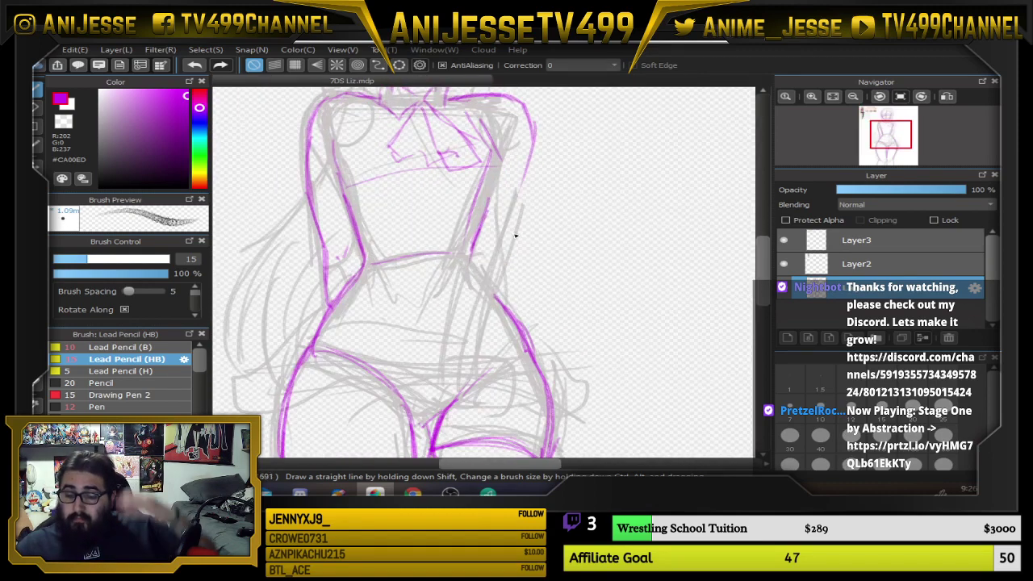
{"action": "scroll", "coordinate": [515, 235], "scroll_direction": "down", "scroll_amount": 1}
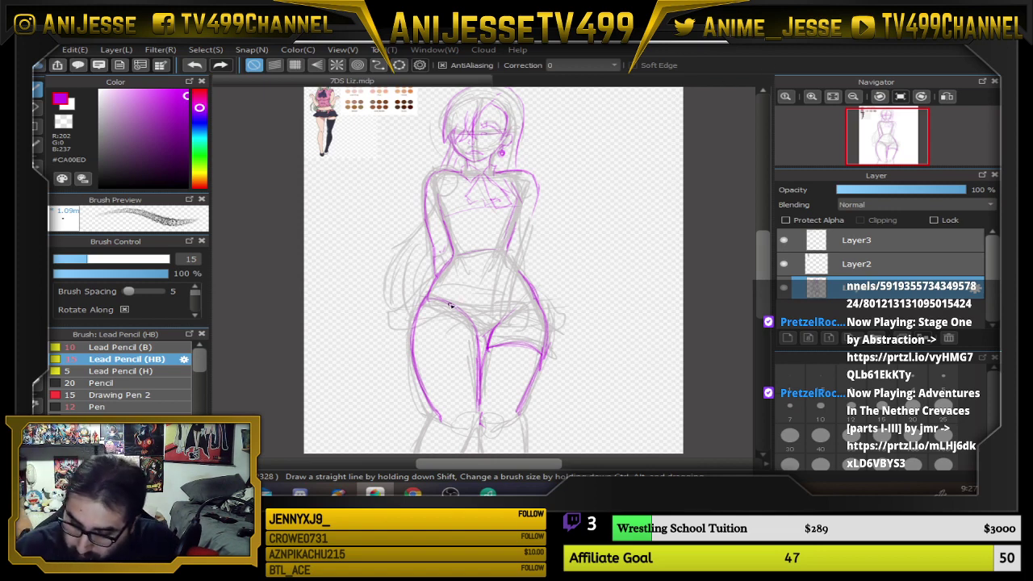
{"action": "scroll", "coordinate": [534, 314], "scroll_direction": "up", "scroll_amount": 5}
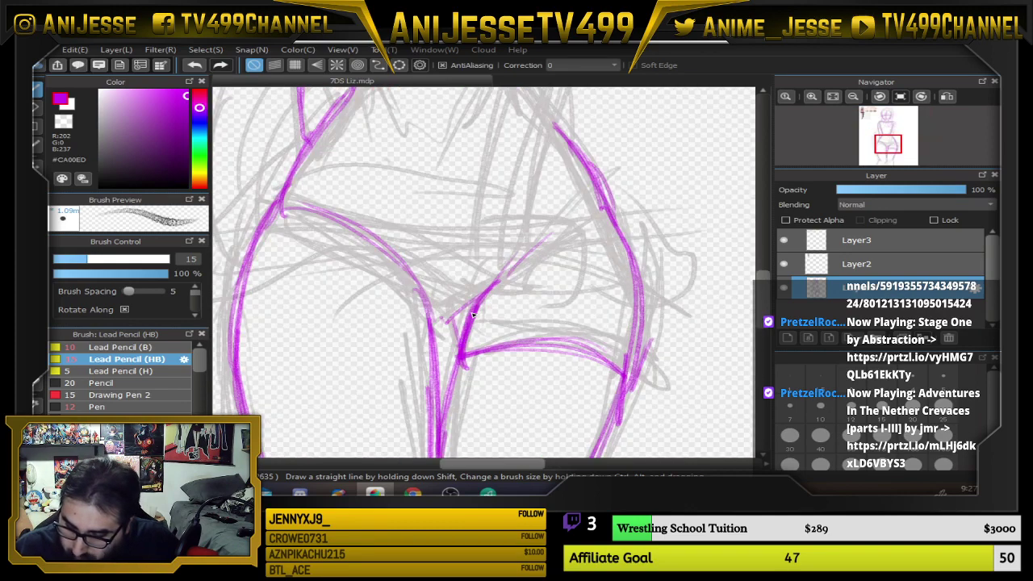
{"action": "mouse_move", "coordinate": [470, 231]}
{"action": "left_mouse_down"}
{"action": "mouse_move", "coordinate": [466, 275]}
{"action": "mouse_move", "coordinate": [509, 296]}
{"action": "mouse_move", "coordinate": [555, 276]}
{"action": "mouse_move", "coordinate": [516, 258]}
{"action": "mouse_move", "coordinate": [483, 272]}
{"action": "mouse_move", "coordinate": [547, 265]}
{"action": "mouse_move", "coordinate": [484, 236]}
{"action": "mouse_move", "coordinate": [572, 236]}
{"action": "mouse_move", "coordinate": [569, 293]}
{"action": "left_mouse_up"}
{"action": "key", "text": "ctrl+z"}
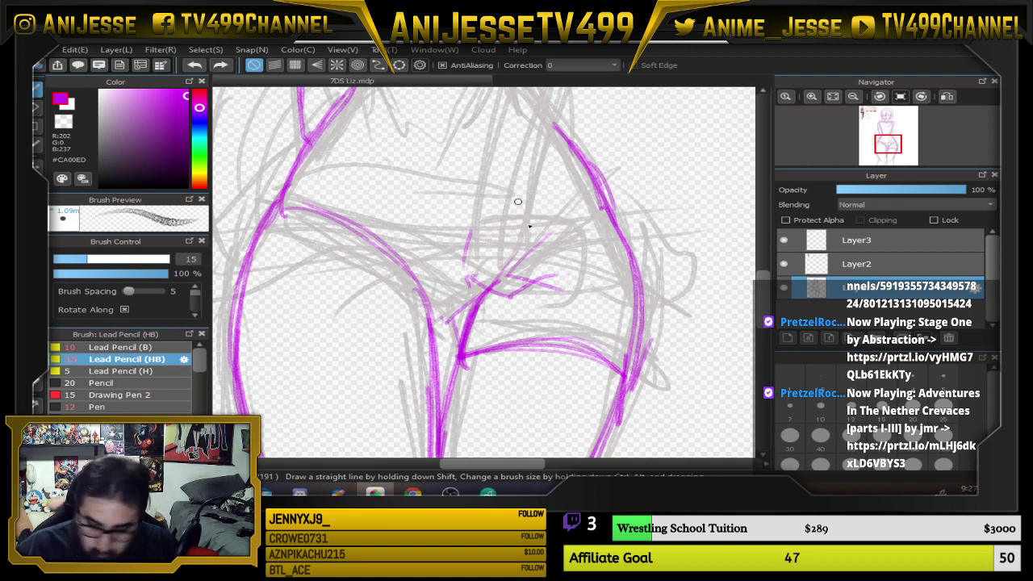
{"action": "mouse_move", "coordinate": [492, 235]}
{"action": "left_mouse_down"}
{"action": "mouse_move", "coordinate": [505, 216]}
{"action": "mouse_move", "coordinate": [574, 260]}
{"action": "mouse_move", "coordinate": [557, 284]}
{"action": "mouse_move", "coordinate": [460, 263]}
{"action": "mouse_move", "coordinate": [505, 288]}
{"action": "mouse_move", "coordinate": [516, 267]}
{"action": "mouse_move", "coordinate": [520, 277]}
{"action": "left_mouse_up"}
{"action": "mouse_move", "coordinate": [428, 289]}
{"action": "left_mouse_down"}
{"action": "mouse_move", "coordinate": [502, 251]}
{"action": "mouse_move", "coordinate": [554, 297]}
{"action": "left_mouse_up"}
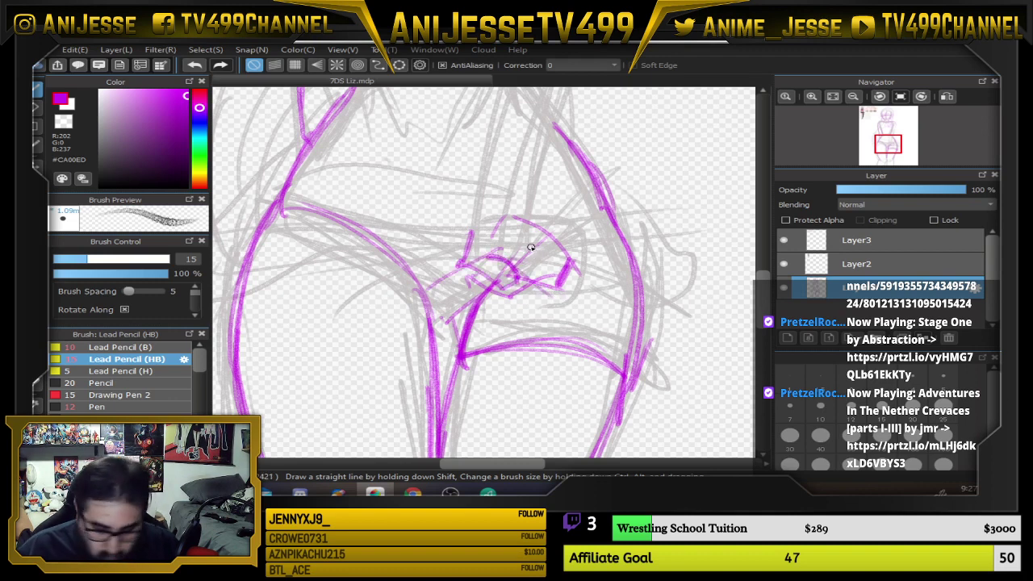
{"action": "key", "text": "ctrl+z"}
{"action": "key", "text": "ctrl+z"}
{"action": "key", "text": "ctrl+z"}
{"action": "key", "text": "ctrl+z"}
{"action": "key", "text": "ctrl+z"}
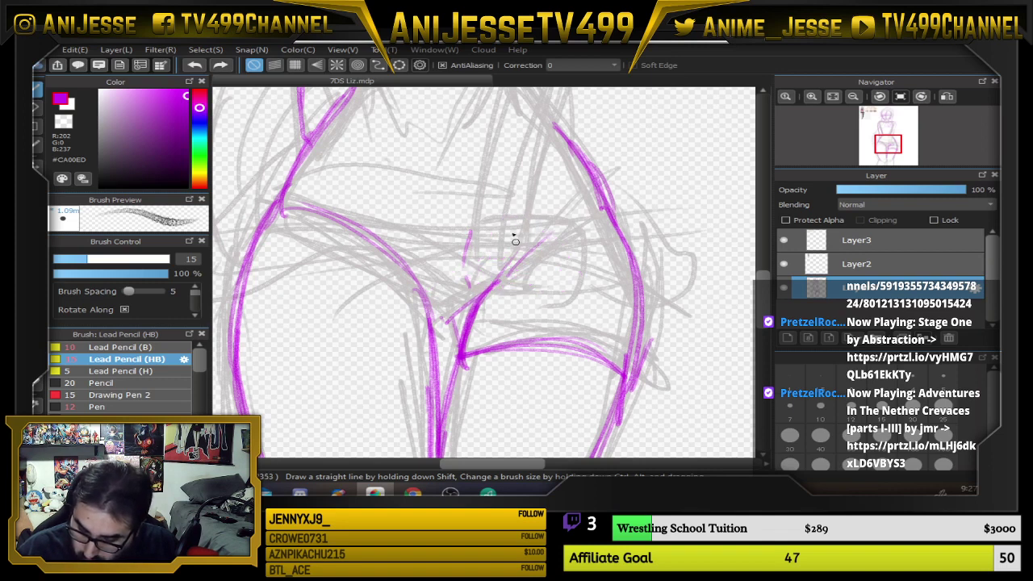
{"action": "key", "text": "ctrl+z"}
{"action": "key", "text": "ctrl+z"}
Sketch the hand resting between the thighs, with the wrist sides, knuckle line and fingers
{"action": "left_click_drag", "start_coordinate": [472, 230], "coordinate": [458, 275]}
{"action": "key", "text": "ctrl+z"}
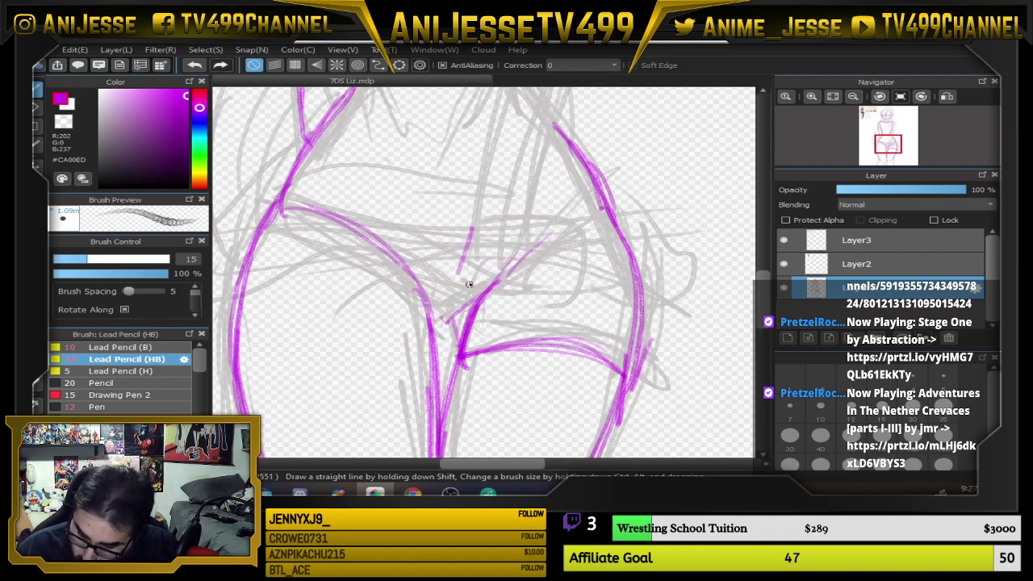
{"action": "mouse_move", "coordinate": [473, 230]}
{"action": "left_mouse_down"}
{"action": "mouse_move", "coordinate": [453, 274]}
{"action": "mouse_move", "coordinate": [475, 299]}
{"action": "mouse_move", "coordinate": [460, 275]}
{"action": "mouse_move", "coordinate": [565, 282]}
{"action": "left_mouse_up"}
{"action": "left_click_drag", "start_coordinate": [529, 230], "coordinate": [559, 270]}
{"action": "left_click_drag", "start_coordinate": [529, 229], "coordinate": [554, 271]}
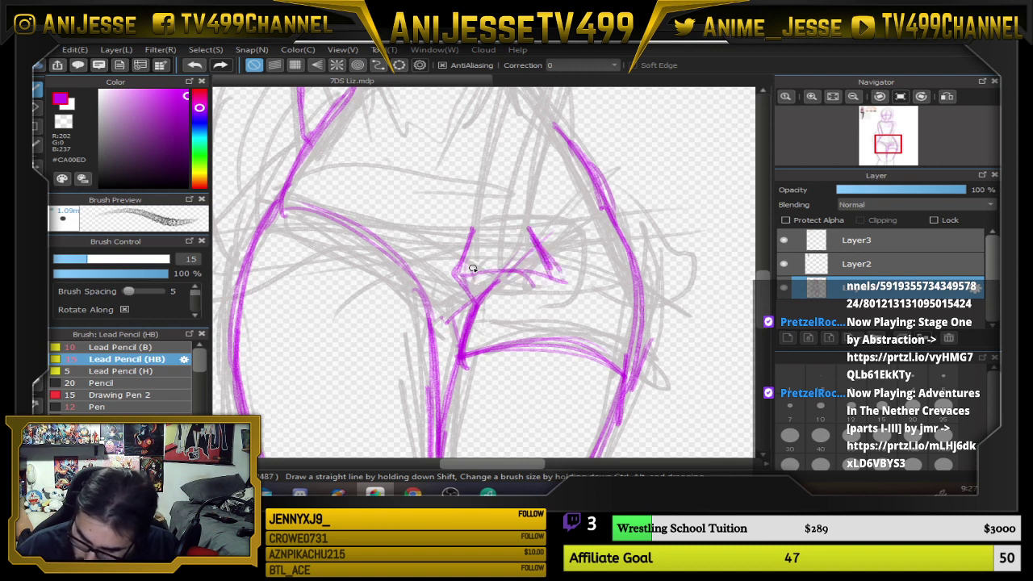
{"action": "mouse_move", "coordinate": [472, 269]}
{"action": "left_mouse_down"}
{"action": "mouse_move", "coordinate": [507, 331]}
{"action": "mouse_move", "coordinate": [529, 269]}
{"action": "mouse_move", "coordinate": [518, 327]}
{"action": "mouse_move", "coordinate": [507, 280]}
{"action": "mouse_move", "coordinate": [529, 301]}
{"action": "mouse_move", "coordinate": [527, 316]}
{"action": "mouse_move", "coordinate": [545, 312]}
{"action": "mouse_move", "coordinate": [561, 276]}
{"action": "mouse_move", "coordinate": [536, 222]}
{"action": "left_mouse_up"}
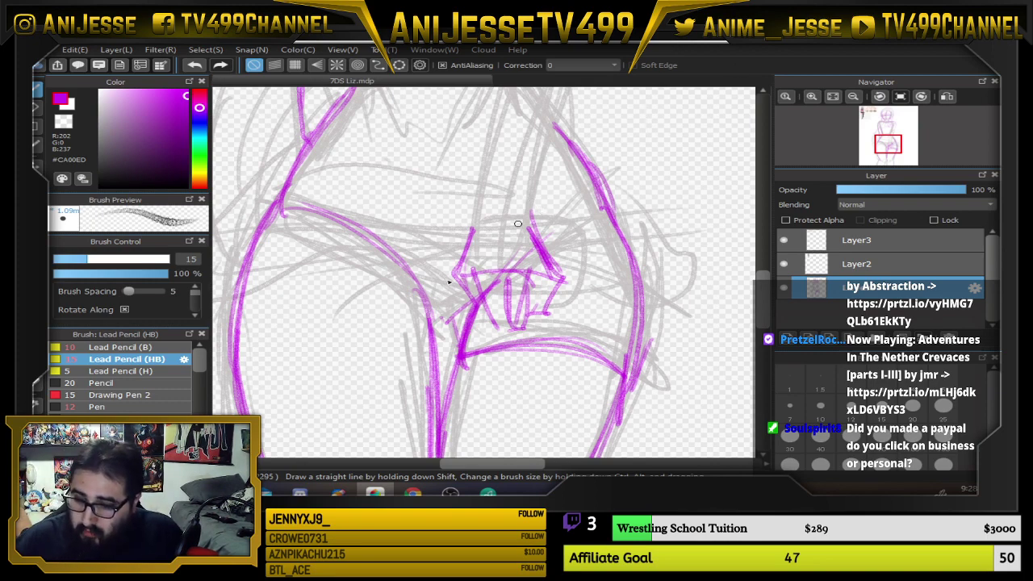
Trace the inner and outer contours of the earring-side arm, from the hand up toward the shoulder
{"action": "scroll", "coordinate": [464, 250], "scroll_direction": "down", "scroll_amount": 4}
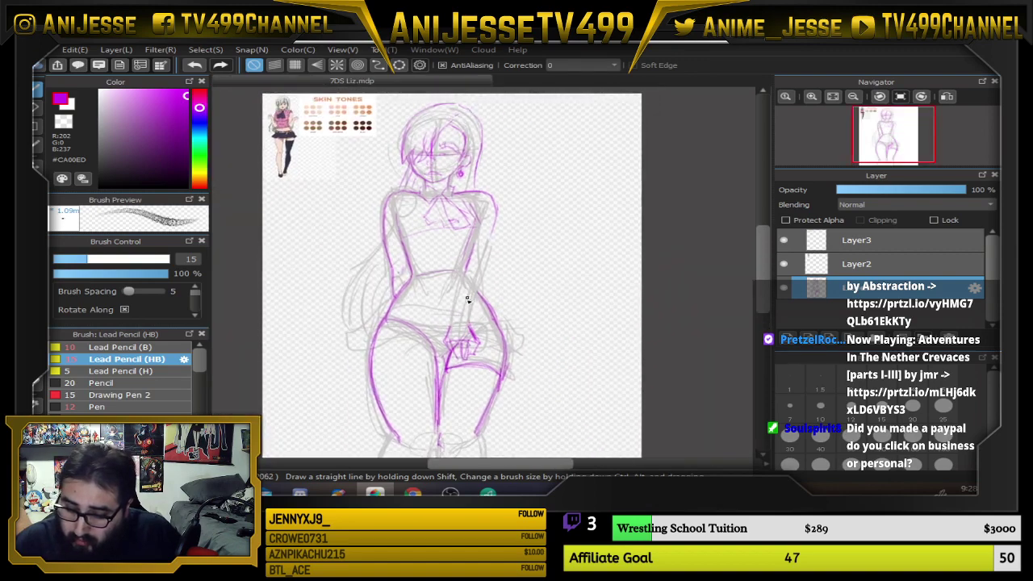
{"action": "scroll", "coordinate": [467, 298], "scroll_direction": "up", "scroll_amount": 4}
{"action": "left_click_drag", "start_coordinate": [427, 247], "coordinate": [451, 324]}
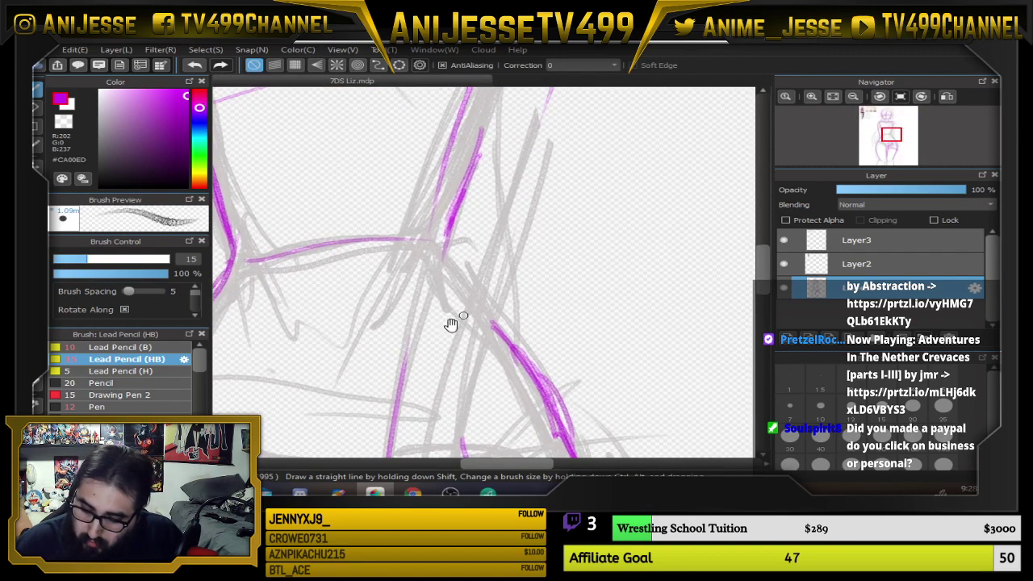
{"action": "left_click_drag", "start_coordinate": [397, 413], "coordinate": [415, 256]}
{"action": "left_click_drag", "start_coordinate": [406, 315], "coordinate": [481, 123]}
{"action": "left_click_drag", "start_coordinate": [503, 179], "coordinate": [457, 320]}
{"action": "left_click_drag", "start_coordinate": [392, 342], "coordinate": [425, 214]}
{"action": "left_click_drag", "start_coordinate": [426, 204], "coordinate": [391, 349]}
{"action": "left_click_drag", "start_coordinate": [527, 166], "coordinate": [466, 385]}
{"action": "left_click_drag", "start_coordinate": [499, 106], "coordinate": [536, 365]}
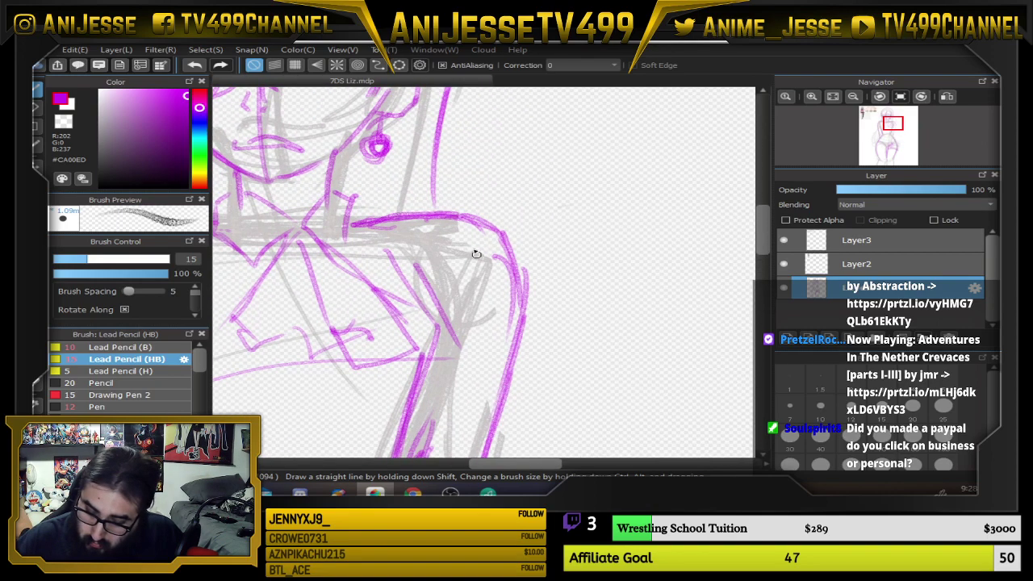
Round the earring-side shoulder with a joint circle and darker contour, and sketch the flared short sleeve around it
{"action": "left_click_drag", "start_coordinate": [477, 254], "coordinate": [484, 338]}
{"action": "left_click_drag", "start_coordinate": [460, 221], "coordinate": [519, 326]}
{"action": "left_click_drag", "start_coordinate": [426, 224], "coordinate": [526, 300]}
{"action": "mouse_move", "coordinate": [494, 223]}
{"action": "left_mouse_down"}
{"action": "mouse_move", "coordinate": [355, 230]}
{"action": "mouse_move", "coordinate": [479, 226]}
{"action": "left_mouse_up"}
{"action": "mouse_move", "coordinate": [352, 222]}
{"action": "left_mouse_down"}
{"action": "mouse_move", "coordinate": [488, 202]}
{"action": "mouse_move", "coordinate": [532, 255]}
{"action": "left_mouse_up"}
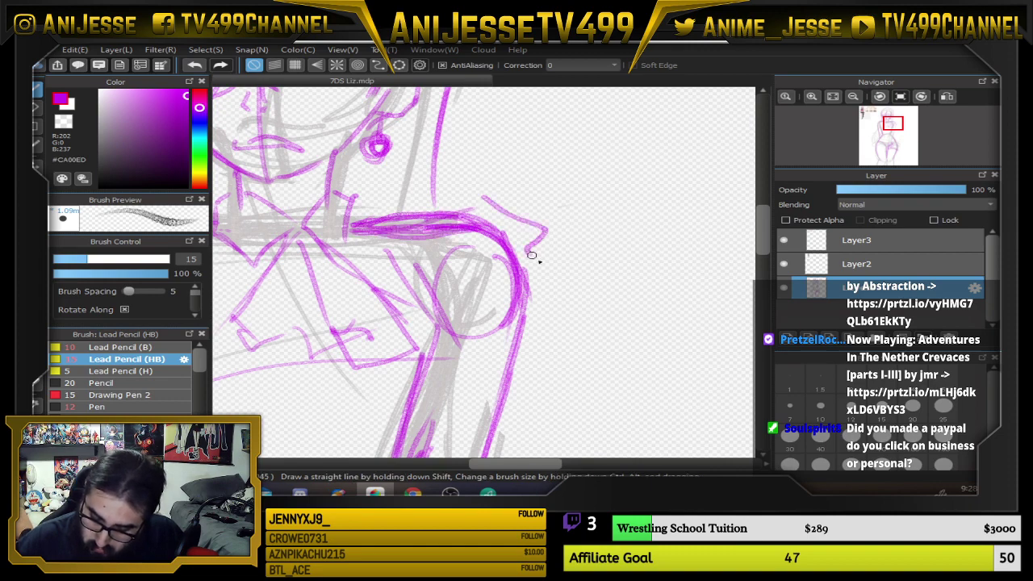
{"action": "left_click_drag", "start_coordinate": [428, 351], "coordinate": [515, 294]}
{"action": "left_click_drag", "start_coordinate": [529, 251], "coordinate": [525, 268]}
Sketch the matching flared short sleeve over the opposite shoulder
{"action": "mouse_move", "coordinate": [585, 351]}
{"action": "left_mouse_down"}
{"action": "mouse_move", "coordinate": [670, 208]}
{"action": "mouse_move", "coordinate": [760, 280]}
{"action": "left_mouse_up"}
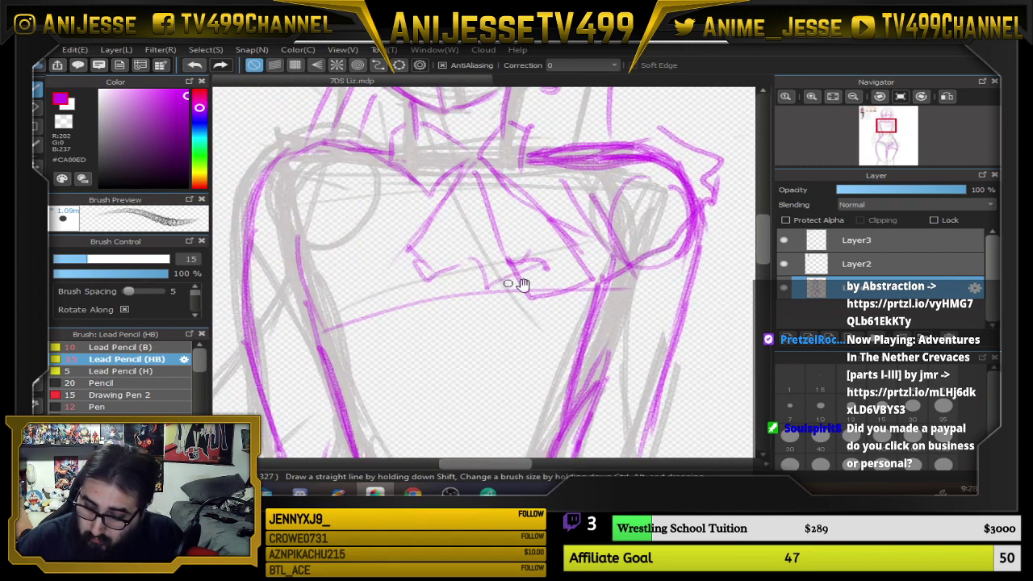
{"action": "left_click_drag", "start_coordinate": [523, 285], "coordinate": [643, 352]}
{"action": "mouse_move", "coordinate": [320, 294]}
{"action": "left_mouse_down"}
{"action": "mouse_move", "coordinate": [441, 323]}
{"action": "mouse_move", "coordinate": [363, 302]}
{"action": "mouse_move", "coordinate": [360, 235]}
{"action": "mouse_move", "coordinate": [388, 245]}
{"action": "mouse_move", "coordinate": [486, 200]}
{"action": "left_mouse_up"}
Reinforce the earring-side arm's contours past the elbow, joining the outer forearm line to the wrist above the hip
{"action": "left_click_drag", "start_coordinate": [686, 289], "coordinate": [543, 82]}
{"action": "left_click_drag", "start_coordinate": [601, 210], "coordinate": [558, 116]}
{"action": "left_click_drag", "start_coordinate": [638, 183], "coordinate": [632, 177]}
{"action": "left_click_drag", "start_coordinate": [598, 132], "coordinate": [534, 365]}
{"action": "left_click_drag", "start_coordinate": [517, 408], "coordinate": [519, 435]}
{"action": "mouse_move", "coordinate": [589, 378]}
{"action": "left_mouse_down"}
{"action": "mouse_move", "coordinate": [577, 376]}
{"action": "mouse_move", "coordinate": [564, 267]}
{"action": "left_mouse_up"}
{"action": "left_click_drag", "start_coordinate": [538, 137], "coordinate": [514, 208]}
{"action": "left_click_drag", "start_coordinate": [495, 244], "coordinate": [484, 305]}
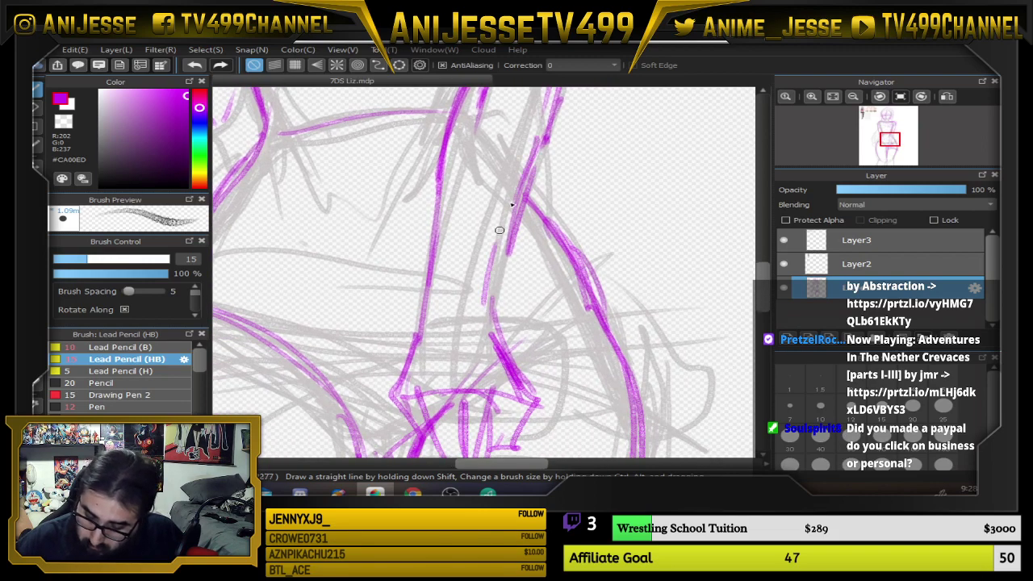
{"action": "left_click_drag", "start_coordinate": [525, 174], "coordinate": [489, 323]}
{"action": "left_click_drag", "start_coordinate": [523, 179], "coordinate": [492, 311]}
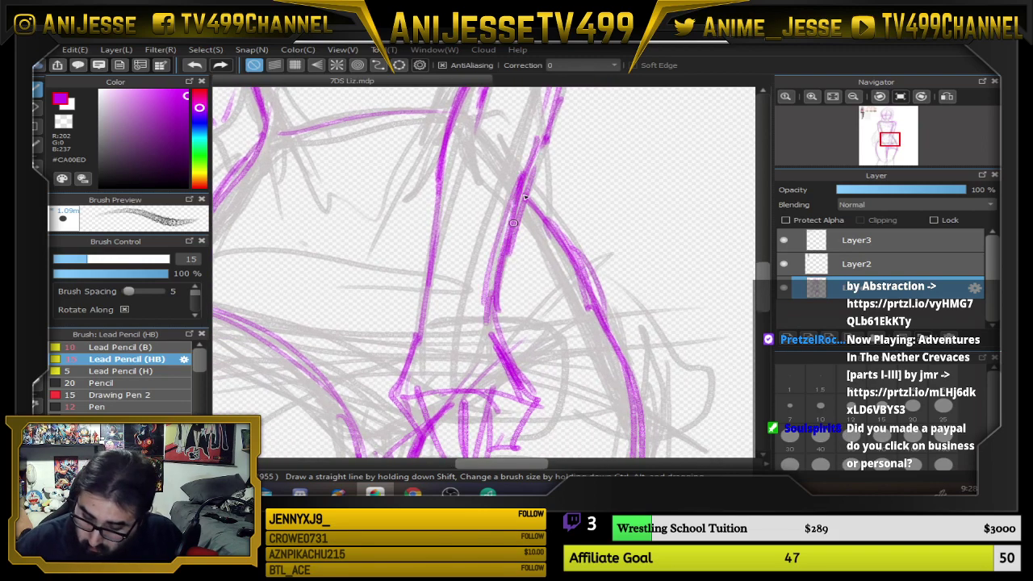
{"action": "left_click_drag", "start_coordinate": [513, 222], "coordinate": [498, 352]}
Darken the wrist, knuckle and finger lines of the hand resting between the thighs
{"action": "scroll", "coordinate": [498, 352], "scroll_direction": "down", "scroll_amount": 4}
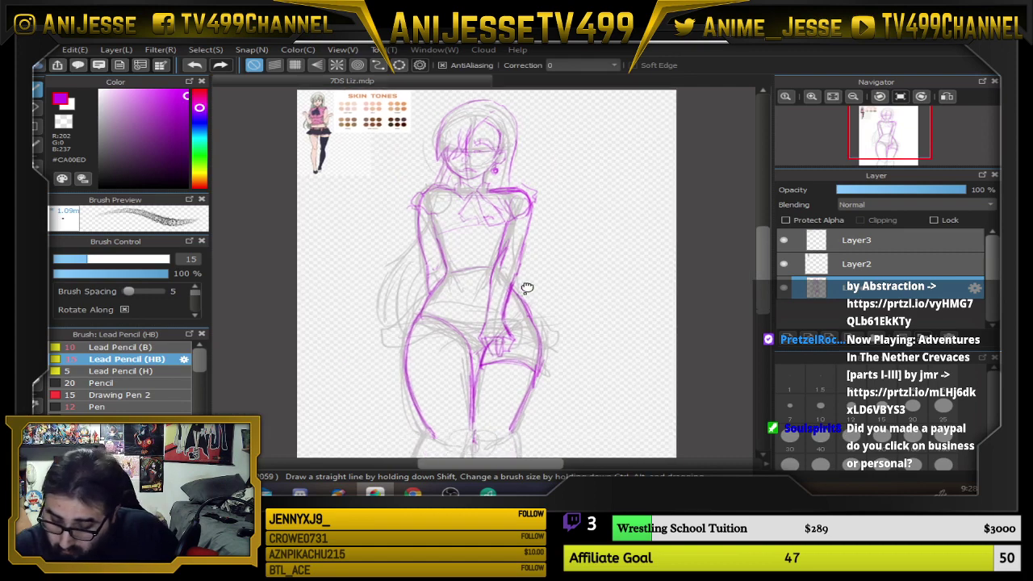
{"action": "scroll", "coordinate": [485, 327], "scroll_direction": "up", "scroll_amount": 4}
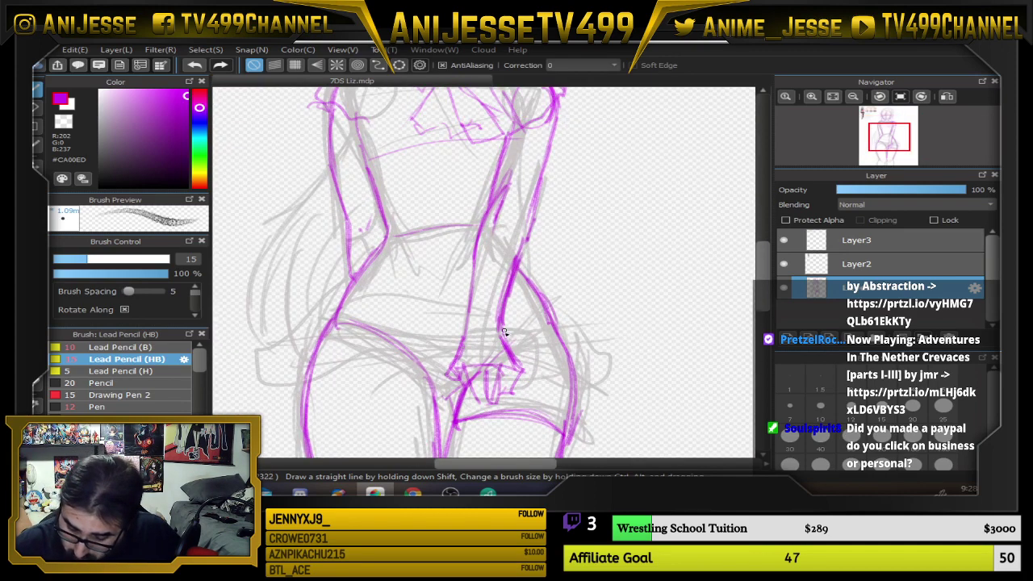
{"action": "left_click_drag", "start_coordinate": [446, 373], "coordinate": [473, 385]}
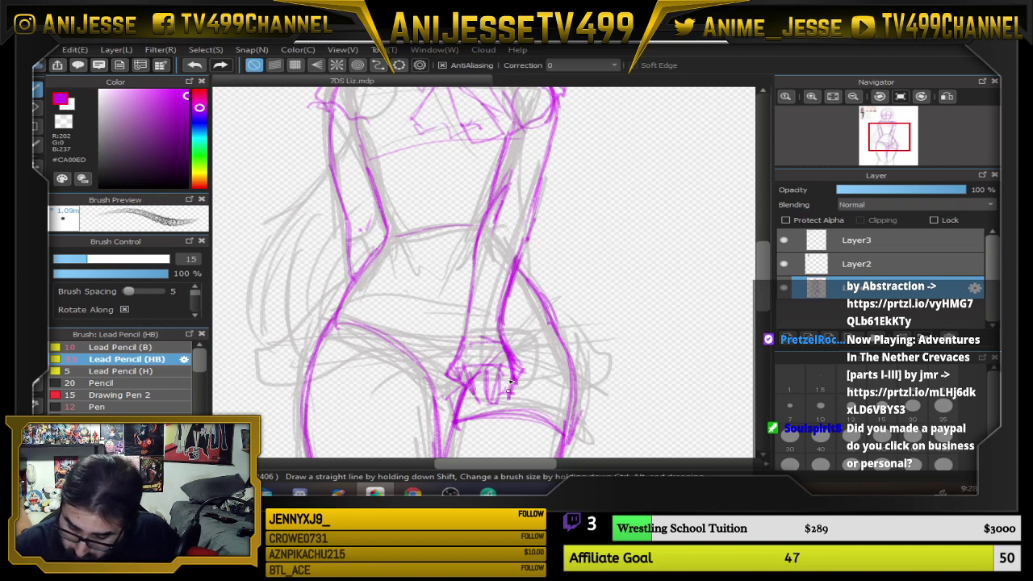
Sketch guide curves across the chest below the ribbon, and outline the underside of the bust opposite the earring side
{"action": "scroll", "coordinate": [534, 226], "scroll_direction": "up", "scroll_amount": 3}
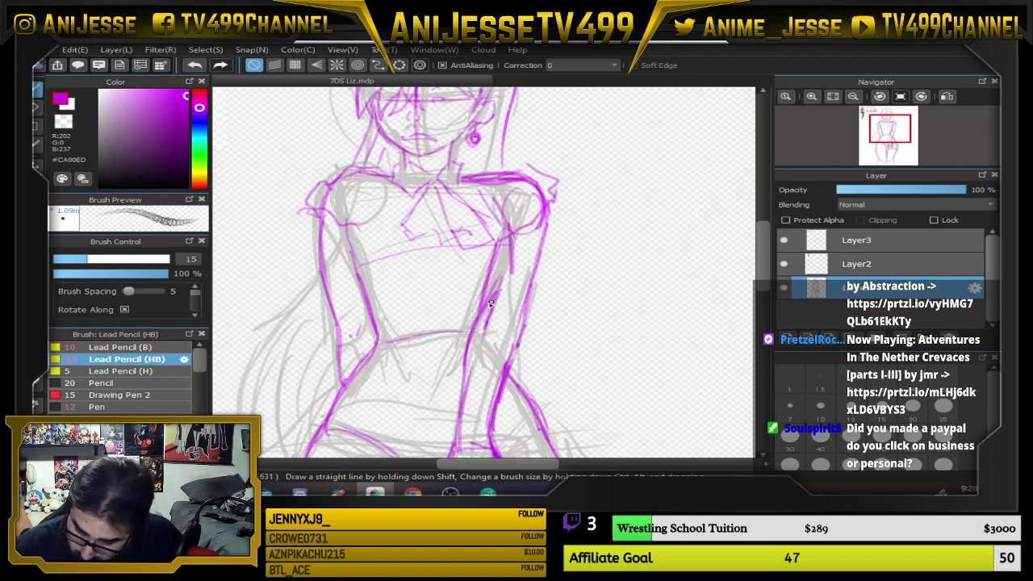
{"action": "left_click_drag", "start_coordinate": [472, 286], "coordinate": [542, 291]}
{"action": "mouse_move", "coordinate": [446, 286]}
{"action": "left_mouse_down"}
{"action": "mouse_move", "coordinate": [520, 293]}
{"action": "mouse_move", "coordinate": [395, 288]}
{"action": "mouse_move", "coordinate": [411, 233]}
{"action": "mouse_move", "coordinate": [387, 236]}
{"action": "mouse_move", "coordinate": [405, 225]}
{"action": "mouse_move", "coordinate": [419, 176]}
{"action": "mouse_move", "coordinate": [435, 164]}
{"action": "mouse_move", "coordinate": [355, 278]}
{"action": "mouse_move", "coordinate": [401, 268]}
{"action": "mouse_move", "coordinate": [353, 285]}
{"action": "mouse_move", "coordinate": [529, 273]}
{"action": "mouse_move", "coordinate": [476, 187]}
{"action": "left_mouse_up"}
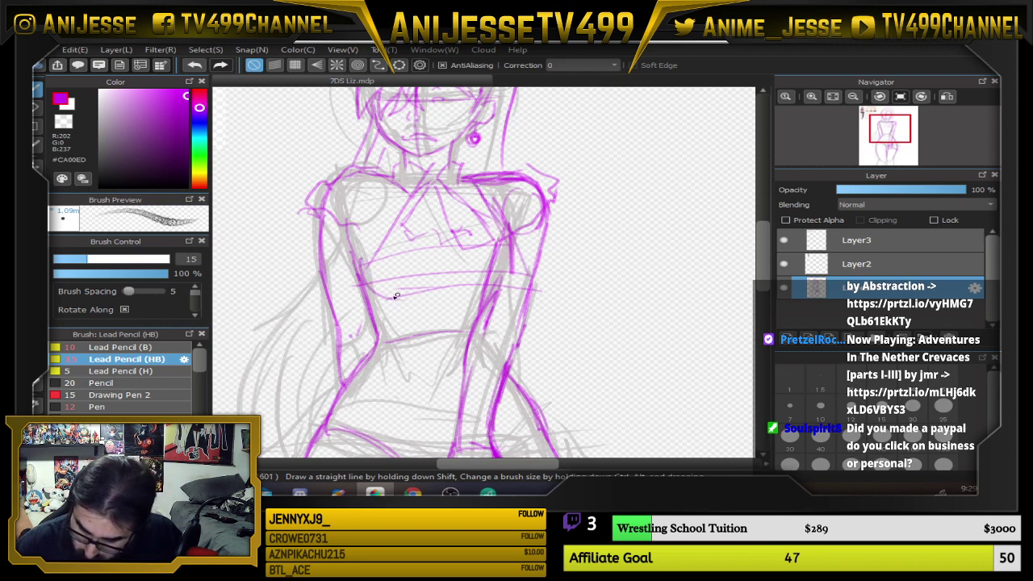
{"action": "left_click_drag", "start_coordinate": [353, 254], "coordinate": [436, 286]}
{"action": "mouse_move", "coordinate": [366, 282]}
{"action": "left_mouse_down"}
{"action": "mouse_move", "coordinate": [431, 292]}
{"action": "mouse_move", "coordinate": [444, 280]}
{"action": "left_mouse_up"}
{"action": "mouse_move", "coordinate": [438, 292]}
{"action": "left_mouse_down"}
{"action": "mouse_move", "coordinate": [360, 249]}
{"action": "mouse_move", "coordinate": [383, 299]}
{"action": "left_mouse_up"}
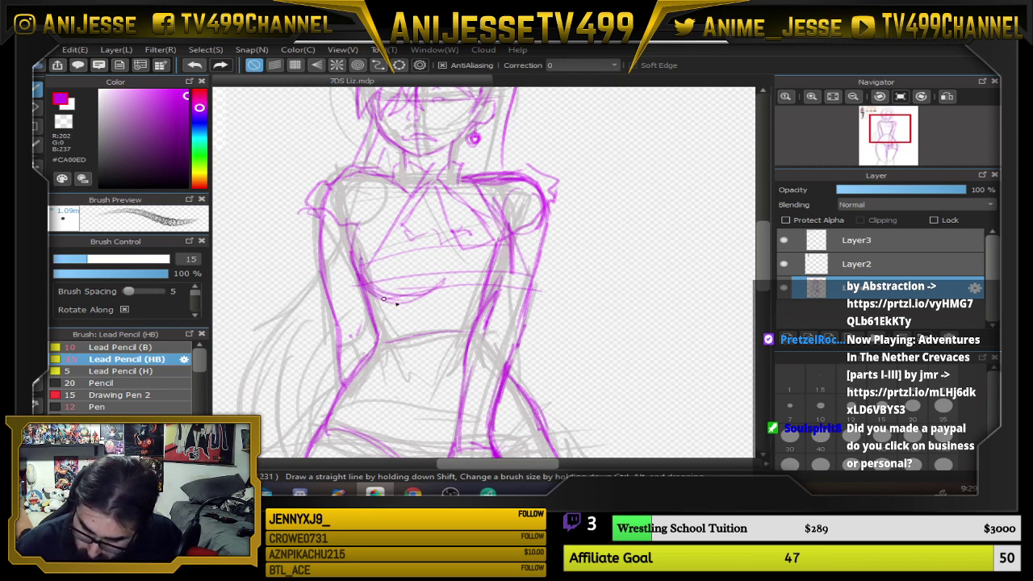
Define the bust's side contours beside both arms, and add the lower curve of the band around the waist
{"action": "mouse_move", "coordinate": [370, 216]}
{"action": "left_mouse_down"}
{"action": "mouse_move", "coordinate": [368, 294]}
{"action": "mouse_move", "coordinate": [412, 300]}
{"action": "left_mouse_up"}
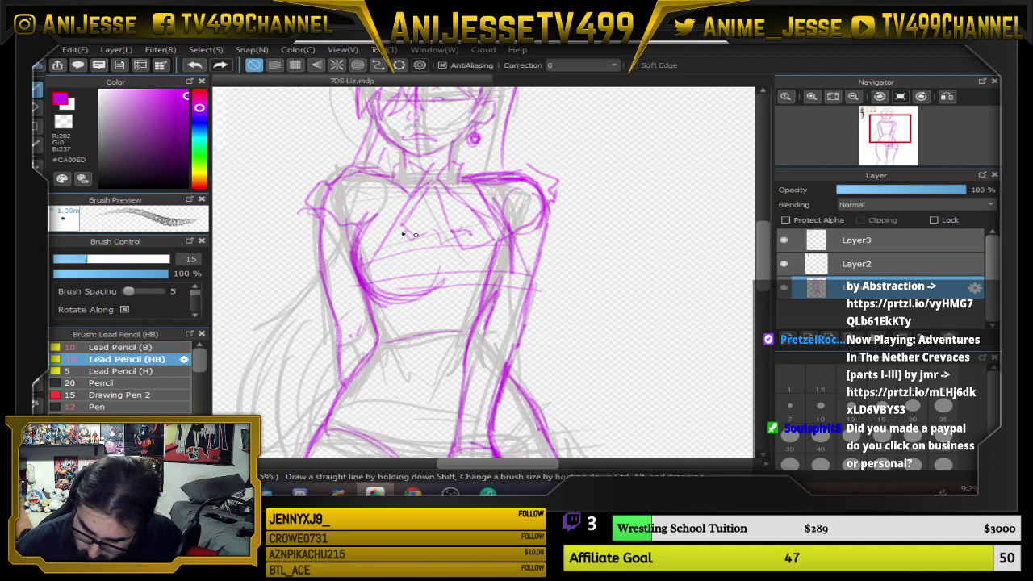
{"action": "left_click_drag", "start_coordinate": [356, 250], "coordinate": [366, 174]}
{"action": "left_click_drag", "start_coordinate": [356, 241], "coordinate": [406, 184]}
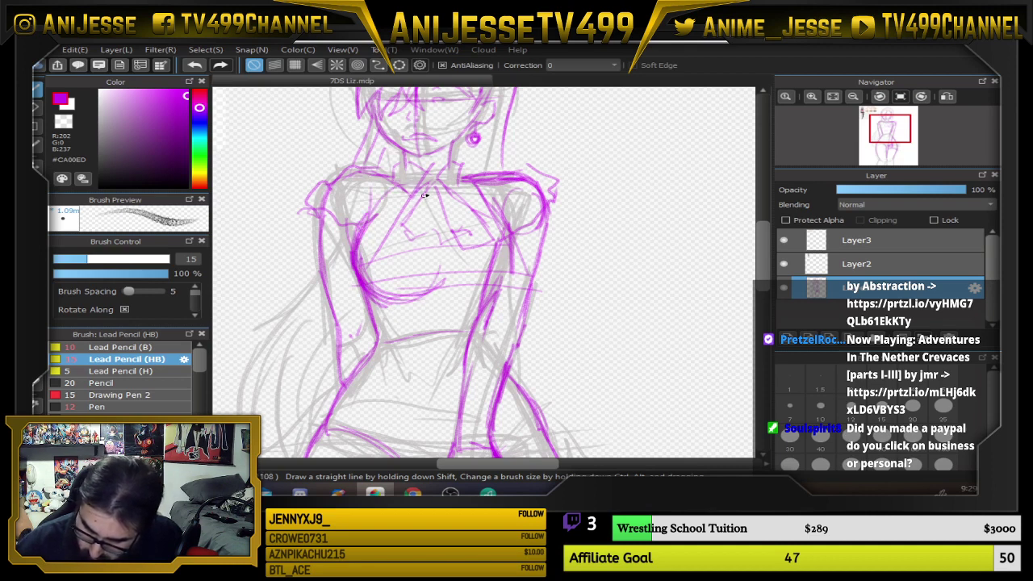
{"action": "mouse_move", "coordinate": [477, 290]}
{"action": "left_mouse_down"}
{"action": "mouse_move", "coordinate": [535, 255]}
{"action": "mouse_move", "coordinate": [494, 190]}
{"action": "mouse_move", "coordinate": [529, 259]}
{"action": "left_mouse_up"}
{"action": "left_click_drag", "start_coordinate": [485, 298], "coordinate": [514, 279]}
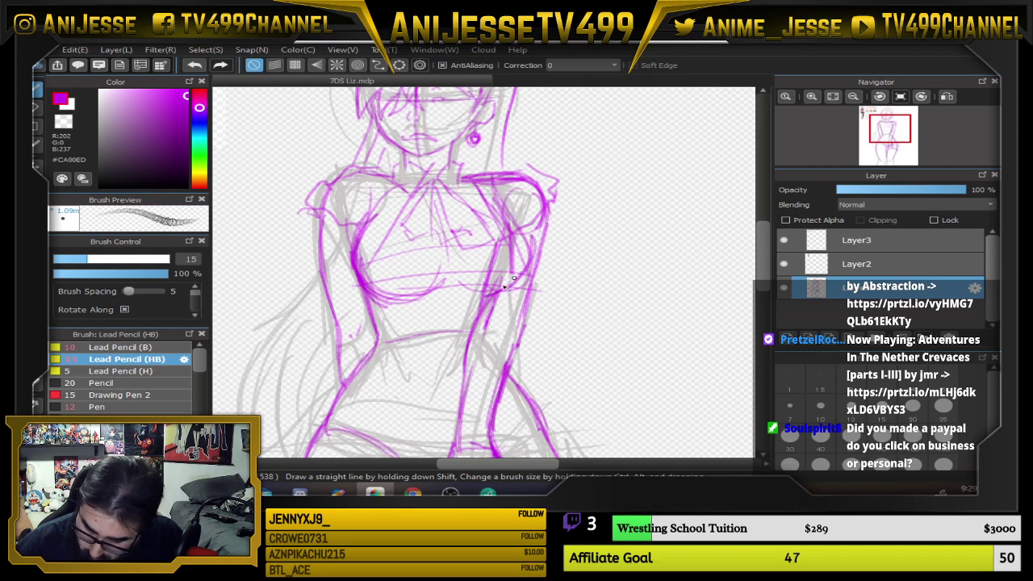
{"action": "left_click_drag", "start_coordinate": [365, 348], "coordinate": [446, 361]}
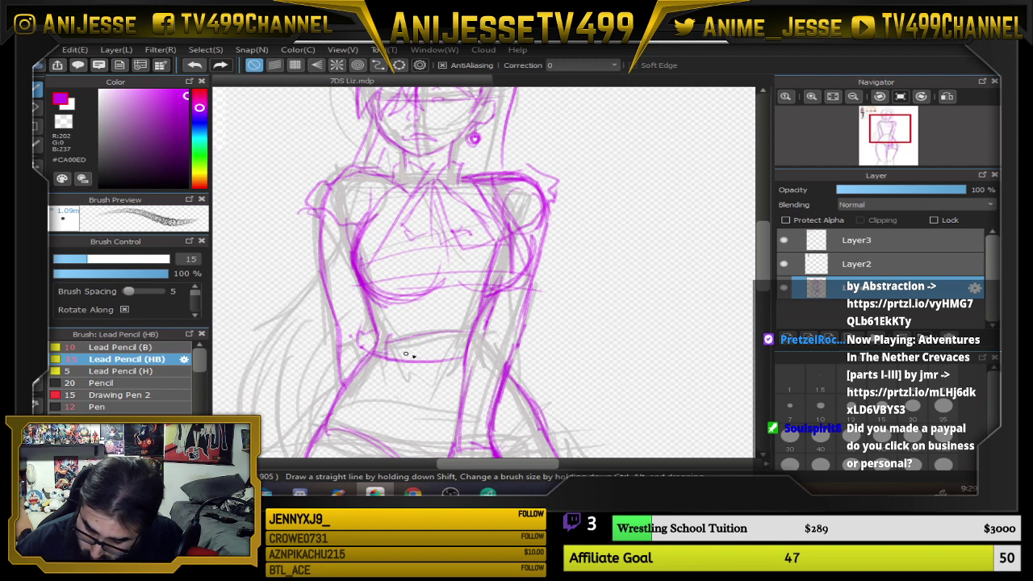
Draw the skirt's curved upper edge across the hips below the navel, continuing it past the forearm to the earring-side hip
{"action": "left_click_drag", "start_coordinate": [464, 313], "coordinate": [489, 240]}
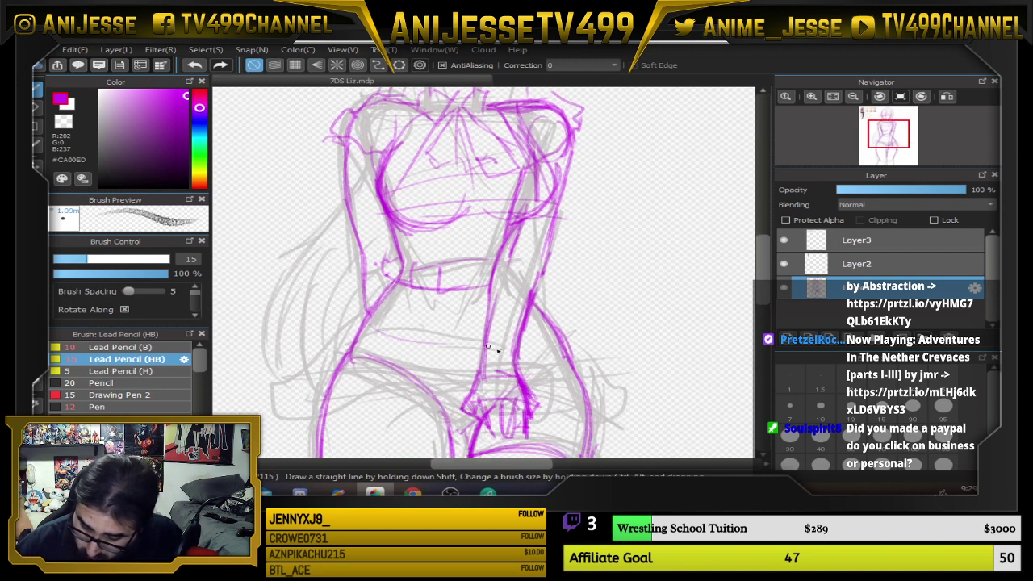
{"action": "left_click_drag", "start_coordinate": [487, 346], "coordinate": [436, 346]}
{"action": "left_click_drag", "start_coordinate": [519, 340], "coordinate": [468, 347]}
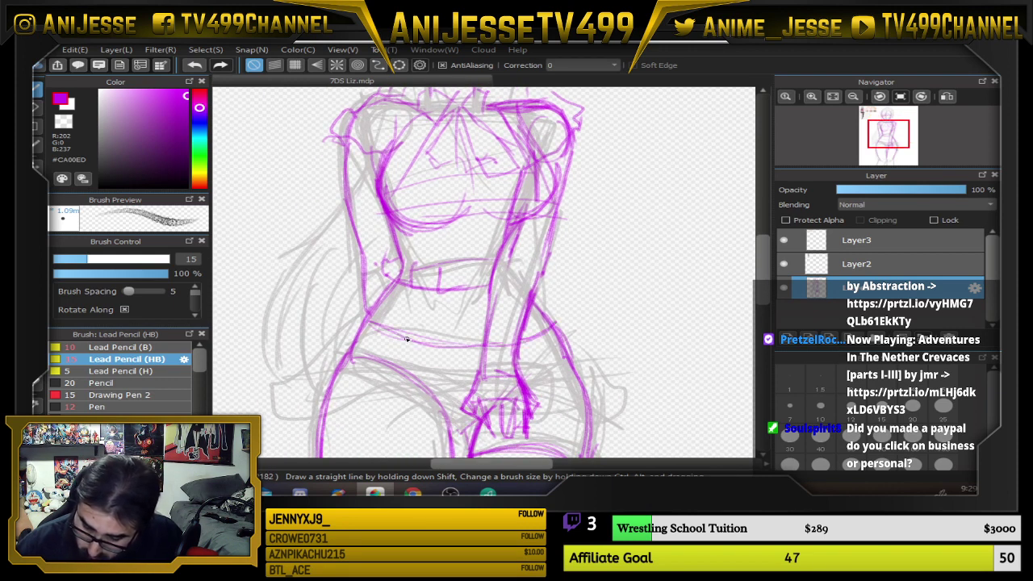
{"action": "left_click_drag", "start_coordinate": [406, 340], "coordinate": [498, 317]}
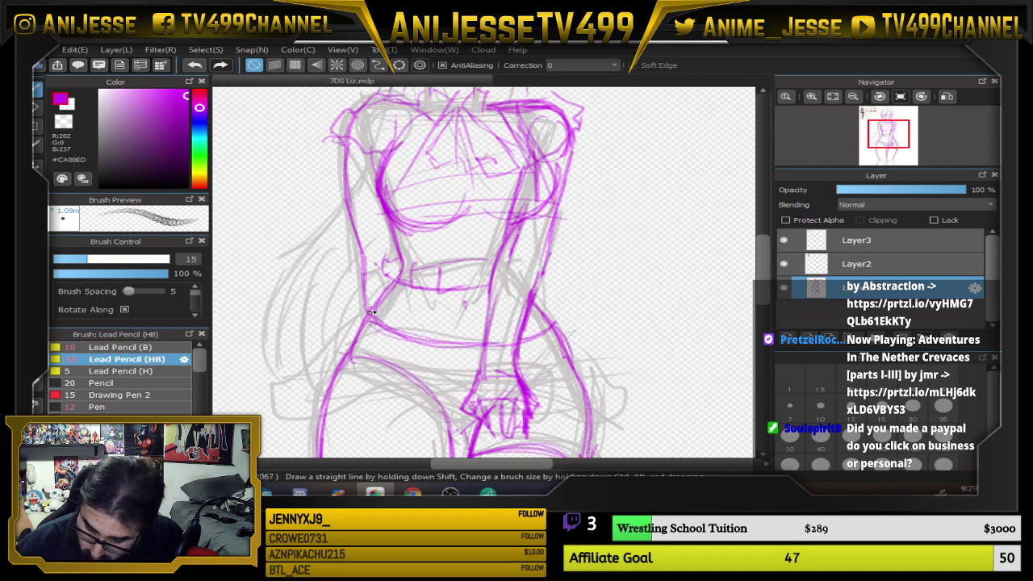
Try to sketch the skirt's flared side and hem over the hip opposite the earring side
{"action": "mouse_move", "coordinate": [352, 318]}
{"action": "left_mouse_down"}
{"action": "mouse_move", "coordinate": [330, 368]}
{"action": "mouse_move", "coordinate": [343, 320]}
{"action": "mouse_move", "coordinate": [305, 384]}
{"action": "mouse_move", "coordinate": [334, 402]}
{"action": "mouse_move", "coordinate": [378, 358]}
{"action": "left_mouse_up"}
{"action": "left_click_drag", "start_coordinate": [302, 371], "coordinate": [310, 389]}
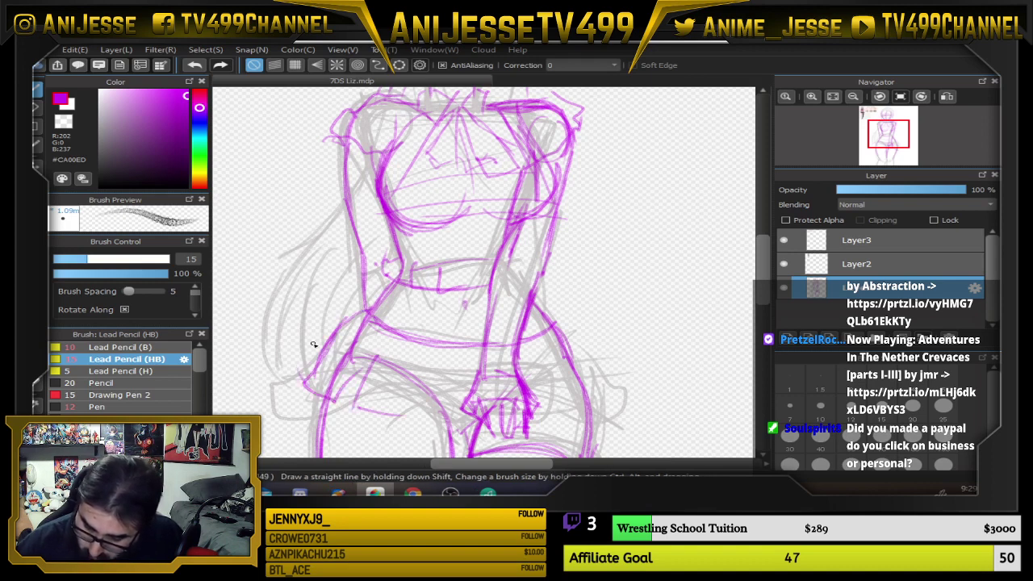
{"action": "scroll", "coordinate": [314, 345], "scroll_direction": "down", "scroll_amount": 3}
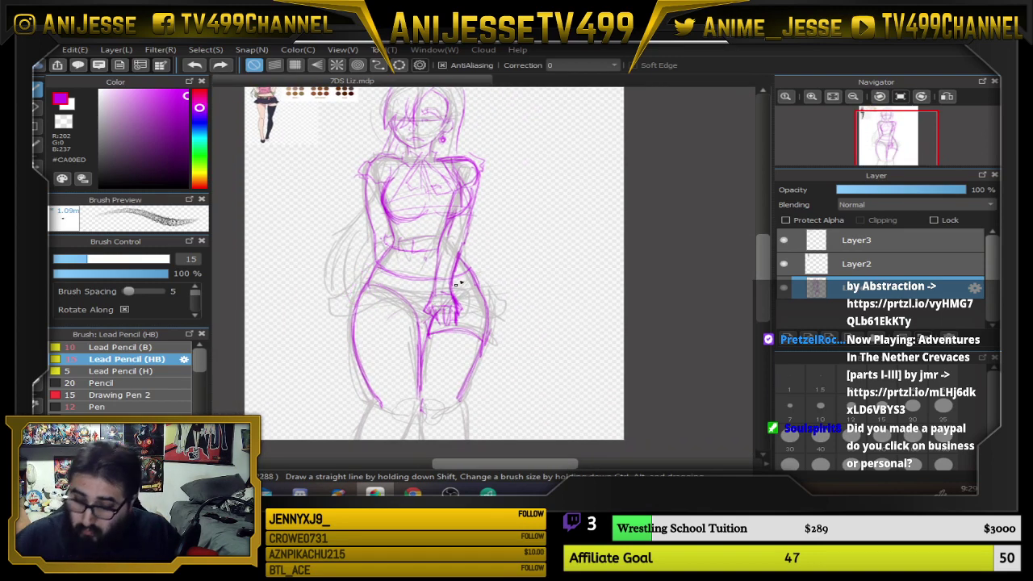
Darken the earring-side outer thigh line and extend the contours of both legs below the knees to the canvas edge
{"action": "scroll", "coordinate": [460, 278], "scroll_direction": "up", "scroll_amount": 2}
{"action": "scroll", "coordinate": [528, 363], "scroll_direction": "down", "scroll_amount": 3}
{"action": "scroll", "coordinate": [506, 350], "scroll_direction": "up", "scroll_amount": 4}
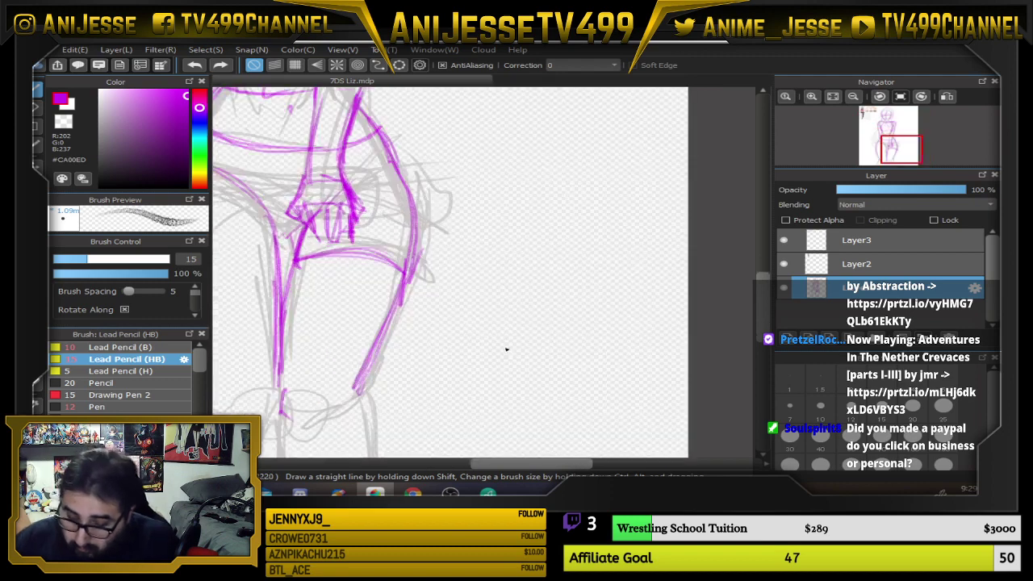
{"action": "left_click_drag", "start_coordinate": [421, 333], "coordinate": [554, 338]}
{"action": "mouse_move", "coordinate": [502, 258]}
{"action": "left_mouse_down"}
{"action": "mouse_move", "coordinate": [554, 285]}
{"action": "mouse_move", "coordinate": [553, 294]}
{"action": "mouse_move", "coordinate": [550, 273]}
{"action": "mouse_move", "coordinate": [484, 410]}
{"action": "left_mouse_up"}
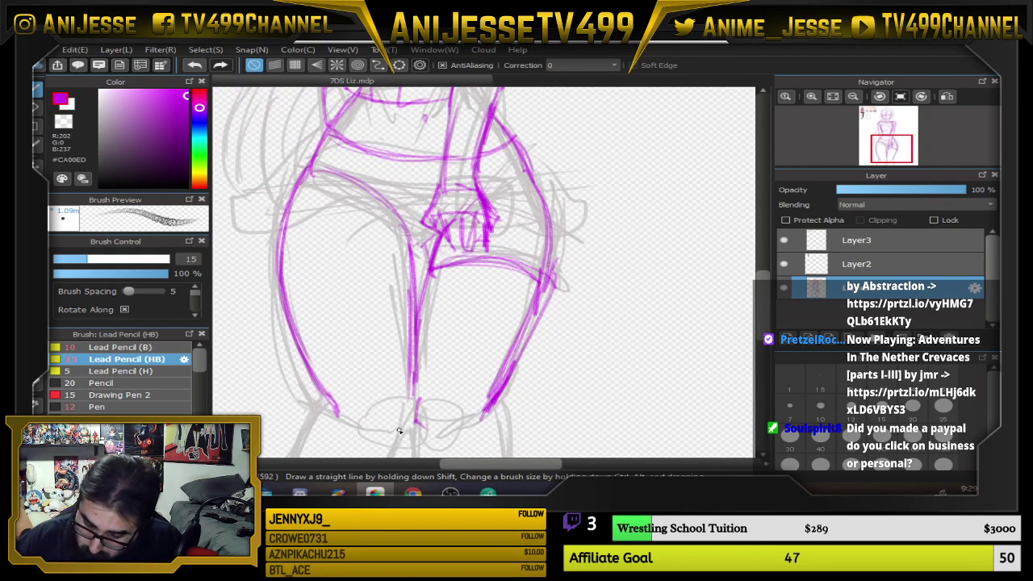
{"action": "left_click_drag", "start_coordinate": [417, 352], "coordinate": [458, 261]}
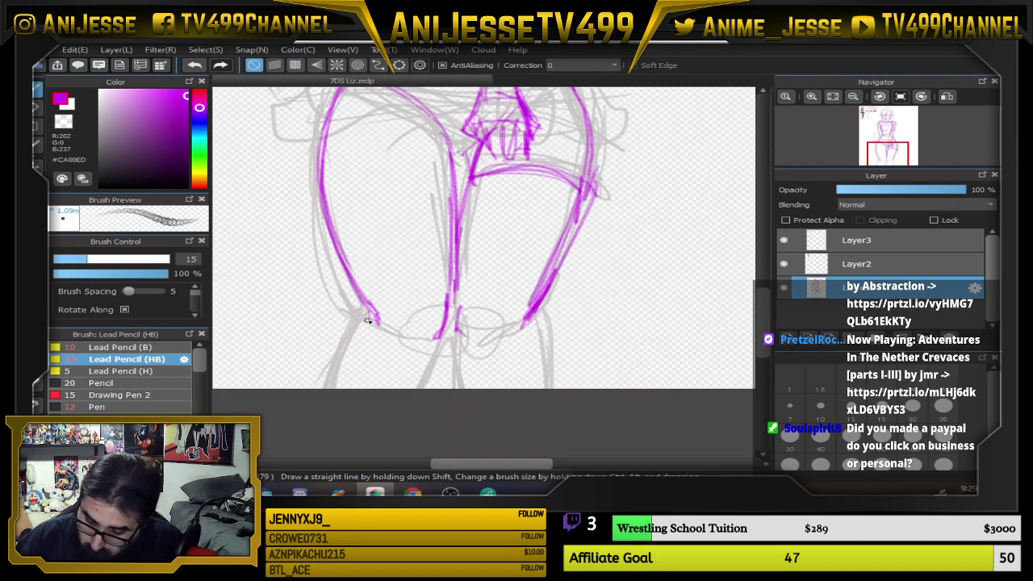
{"action": "mouse_move", "coordinate": [372, 316]}
{"action": "left_mouse_down"}
{"action": "mouse_move", "coordinate": [332, 365]}
{"action": "mouse_move", "coordinate": [331, 386]}
{"action": "left_mouse_up"}
{"action": "left_click_drag", "start_coordinate": [442, 340], "coordinate": [413, 388]}
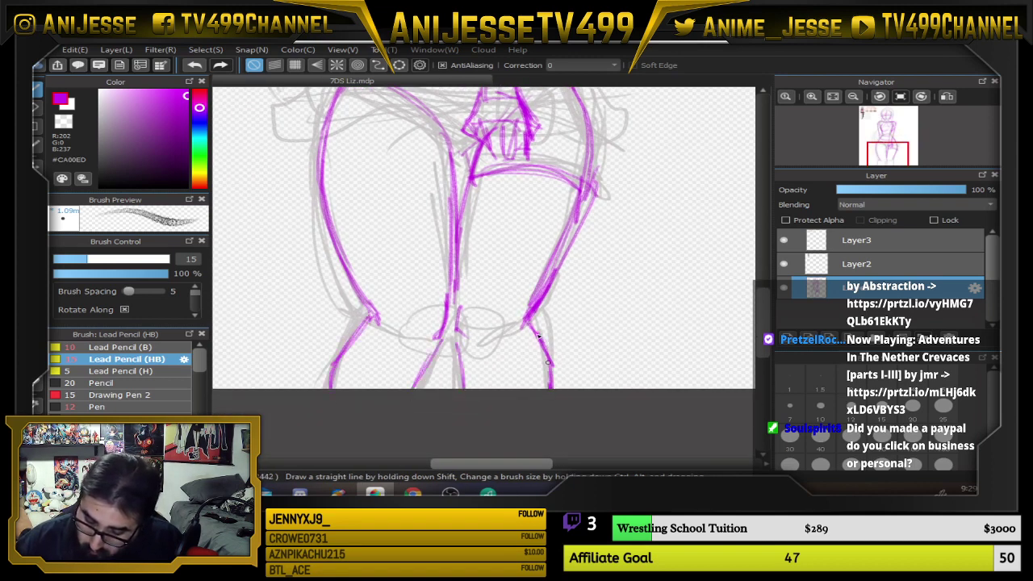
Erase the purple mouth line between the nose and chin, and return to the Lead Pencil (HB) brush
{"action": "scroll", "coordinate": [568, 242], "scroll_direction": "up", "scroll_amount": 3}
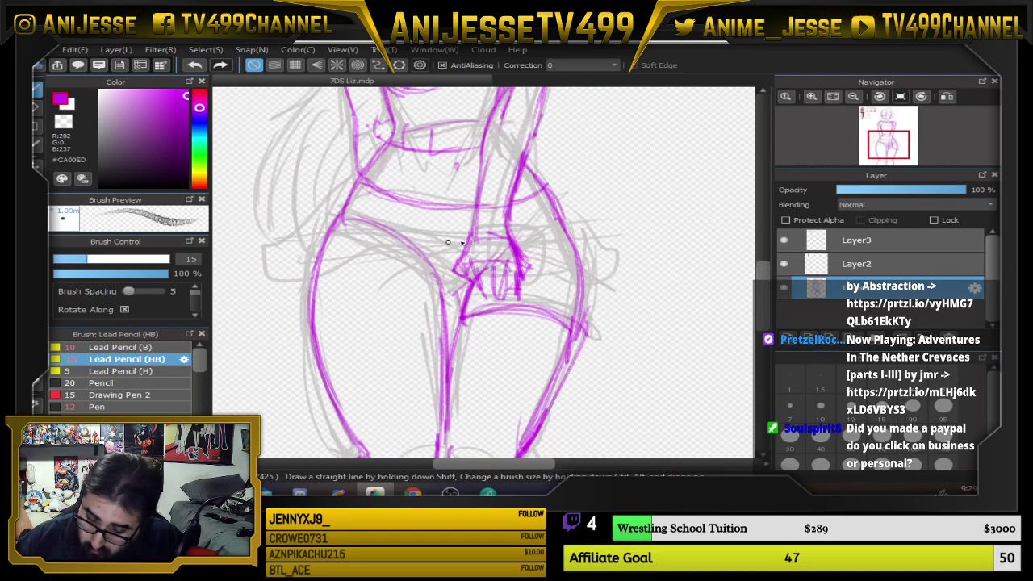
{"action": "scroll", "coordinate": [448, 242], "scroll_direction": "up", "scroll_amount": 2}
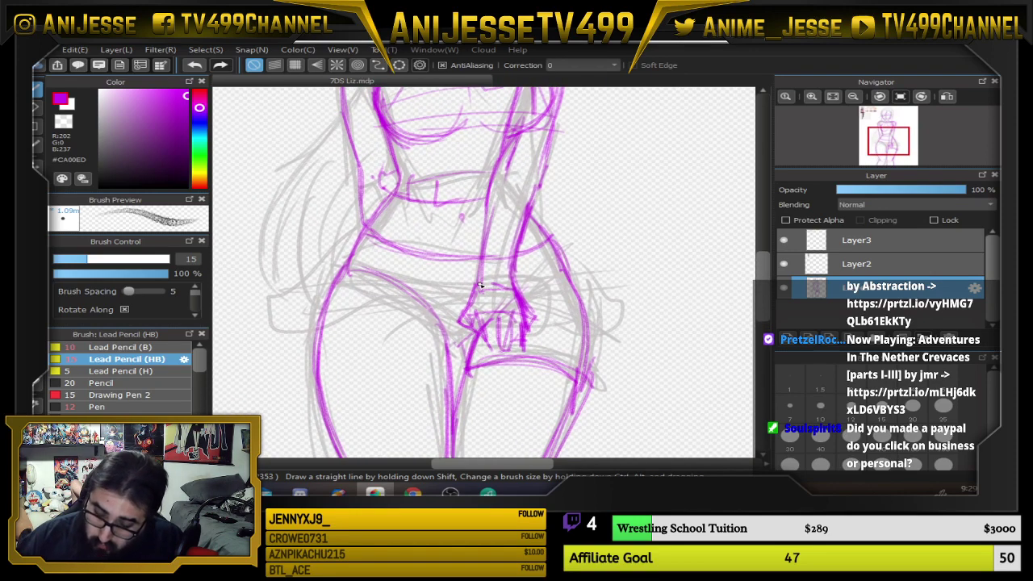
{"action": "scroll", "coordinate": [479, 285], "scroll_direction": "down", "scroll_amount": 3}
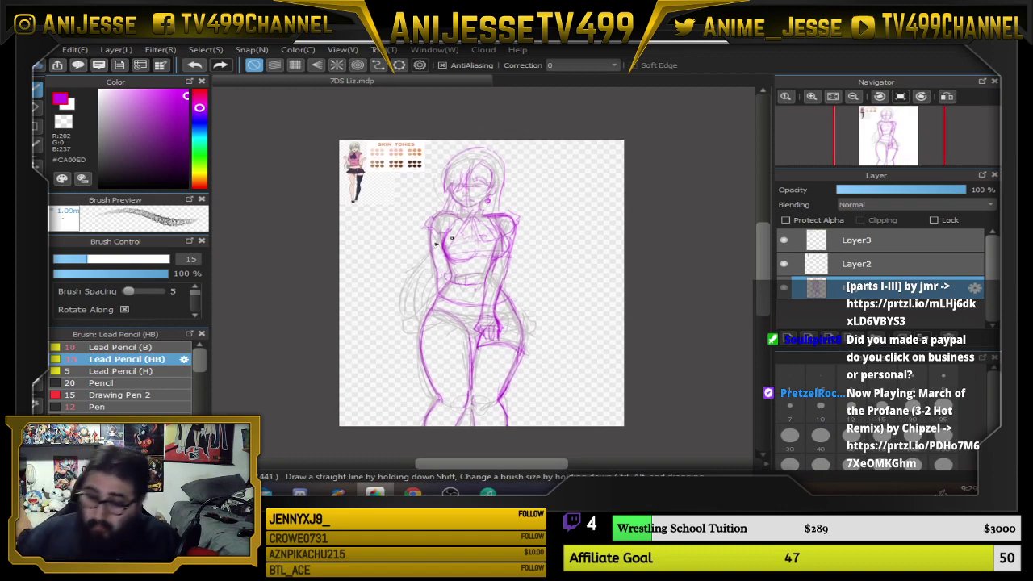
{"action": "scroll", "coordinate": [528, 234], "scroll_direction": "up", "scroll_amount": 3}
{"action": "left_click_drag", "start_coordinate": [533, 166], "coordinate": [434, 302]}
{"action": "scroll", "coordinate": [488, 262], "scroll_direction": "up", "scroll_amount": 3}
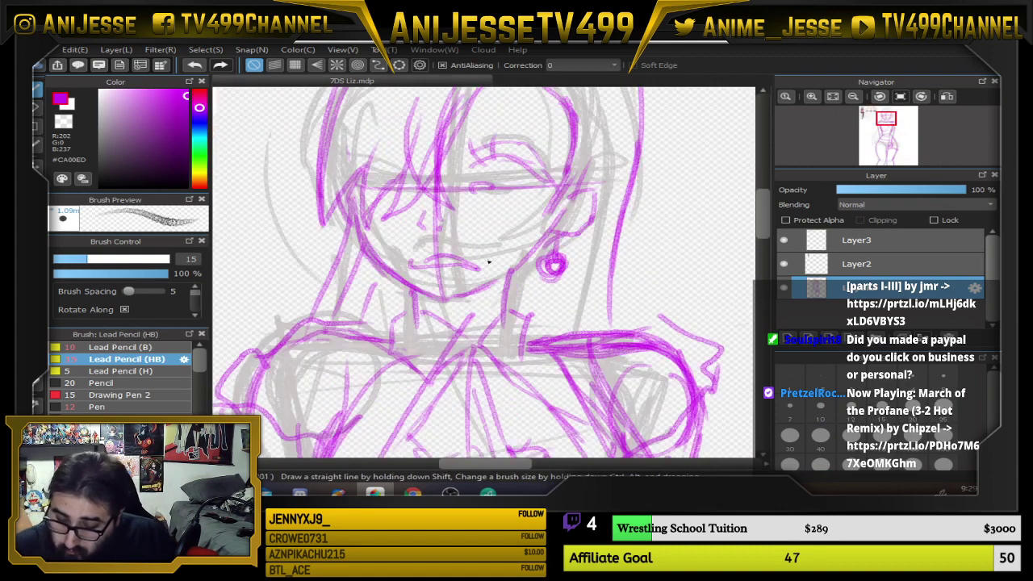
{"action": "key", "text": "e"}
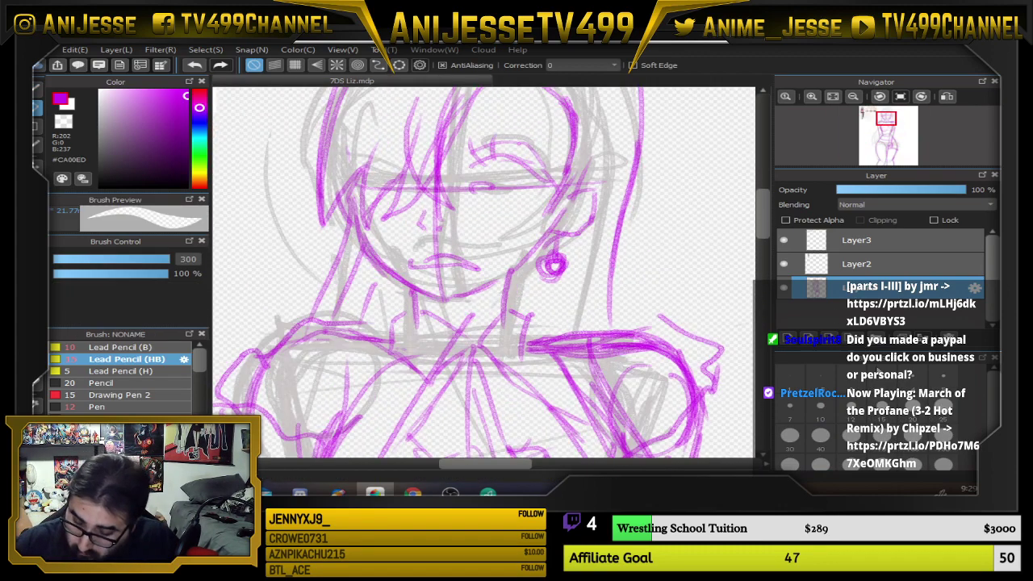
{"action": "left_click", "coordinate": [849, 437]}
{"action": "mouse_move", "coordinate": [423, 267]}
{"action": "left_mouse_down"}
{"action": "mouse_move", "coordinate": [433, 253]}
{"action": "mouse_move", "coordinate": [483, 252]}
{"action": "left_mouse_up"}
{"action": "key", "text": "b"}
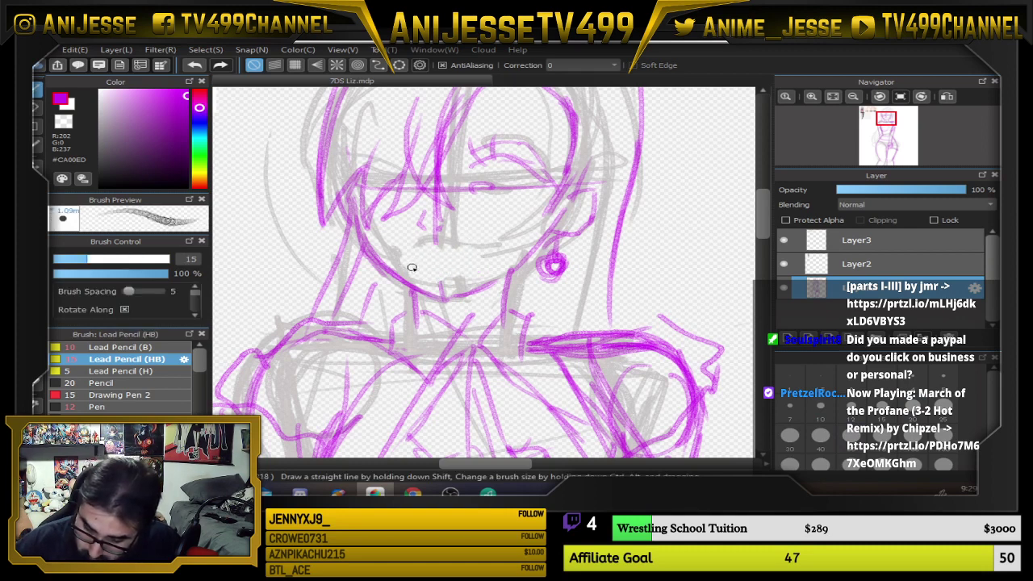
Redraw the mouth as a small, double-peaked line with downturned corners, replacing the first wider attempt
{"action": "left_click_drag", "start_coordinate": [411, 267], "coordinate": [453, 260]}
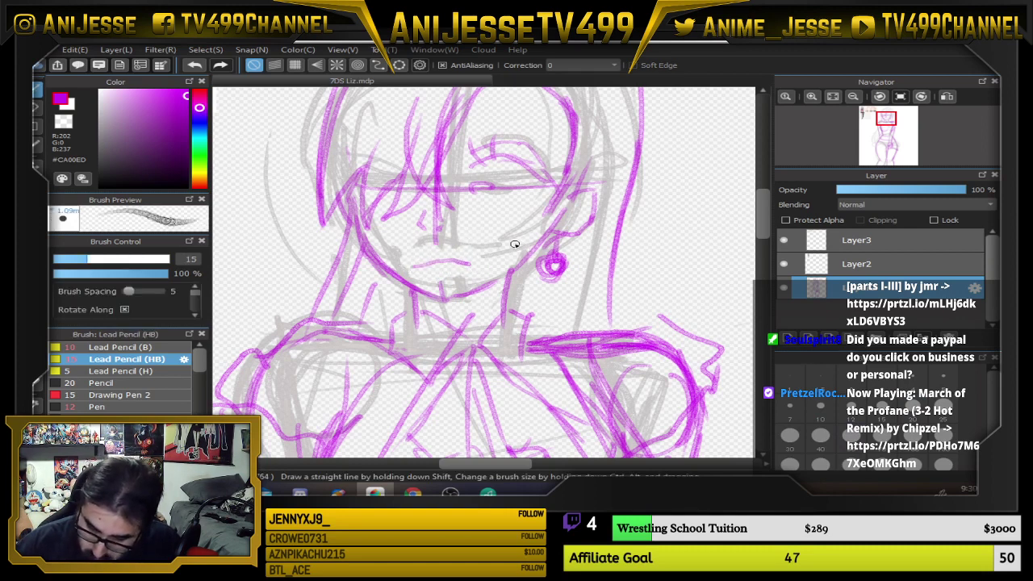
{"action": "key", "text": "ctrl+z"}
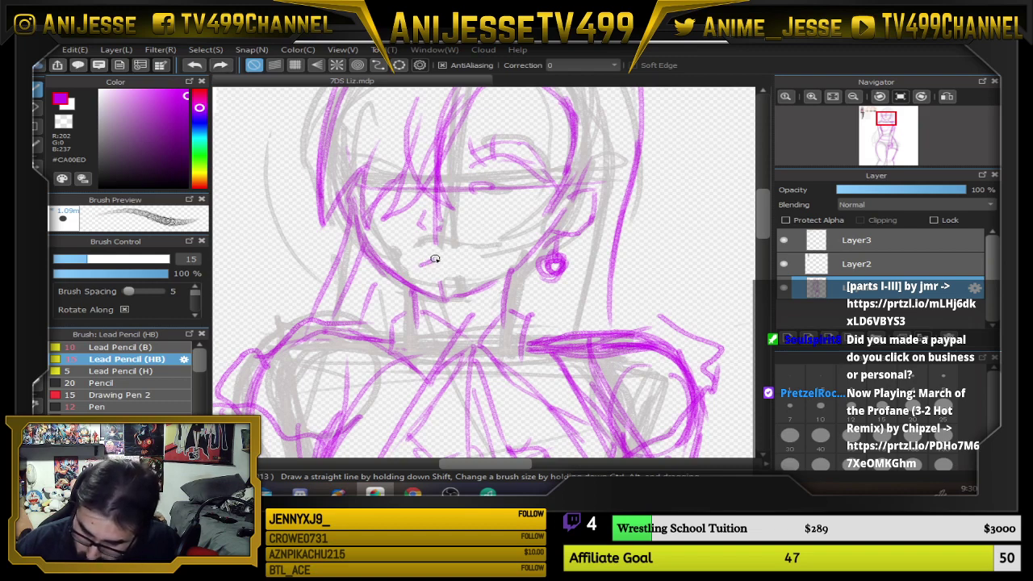
{"action": "left_click_drag", "start_coordinate": [454, 261], "coordinate": [467, 262]}
{"action": "scroll", "coordinate": [543, 249], "scroll_direction": "down", "scroll_amount": 5}
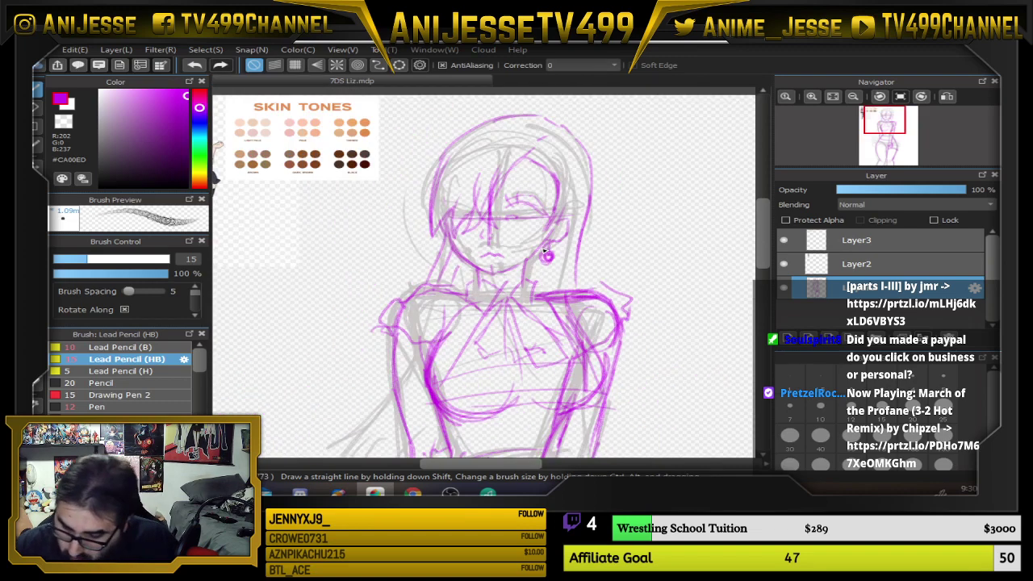
Examine the reference character's hair, blouse, belt, skirt and stocking for the clothing details
{"action": "scroll", "coordinate": [430, 320], "scroll_direction": "up", "scroll_amount": 3}
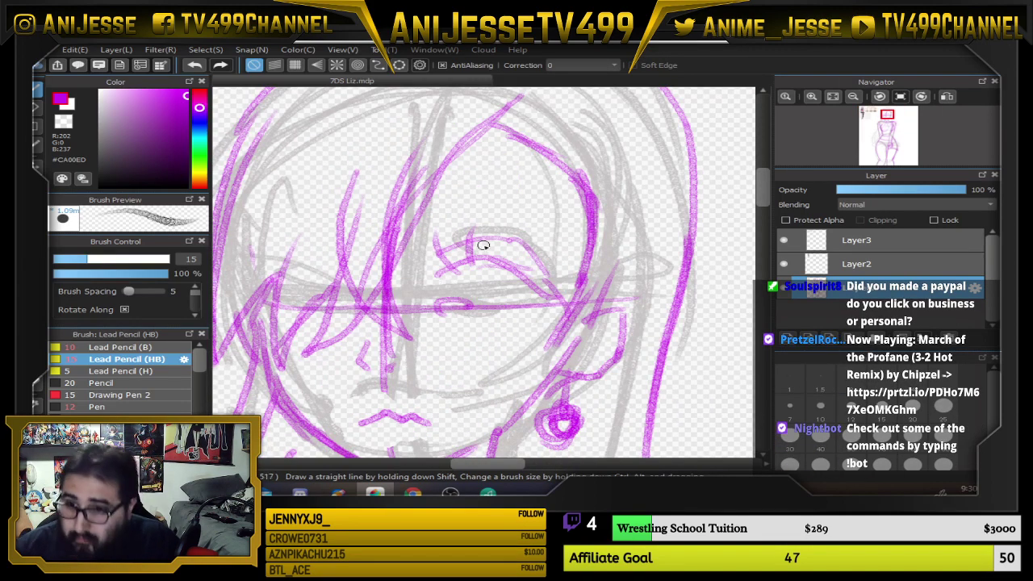
{"action": "scroll", "coordinate": [483, 245], "scroll_direction": "up", "scroll_amount": 1}
{"action": "scroll", "coordinate": [500, 286], "scroll_direction": "down", "scroll_amount": 3}
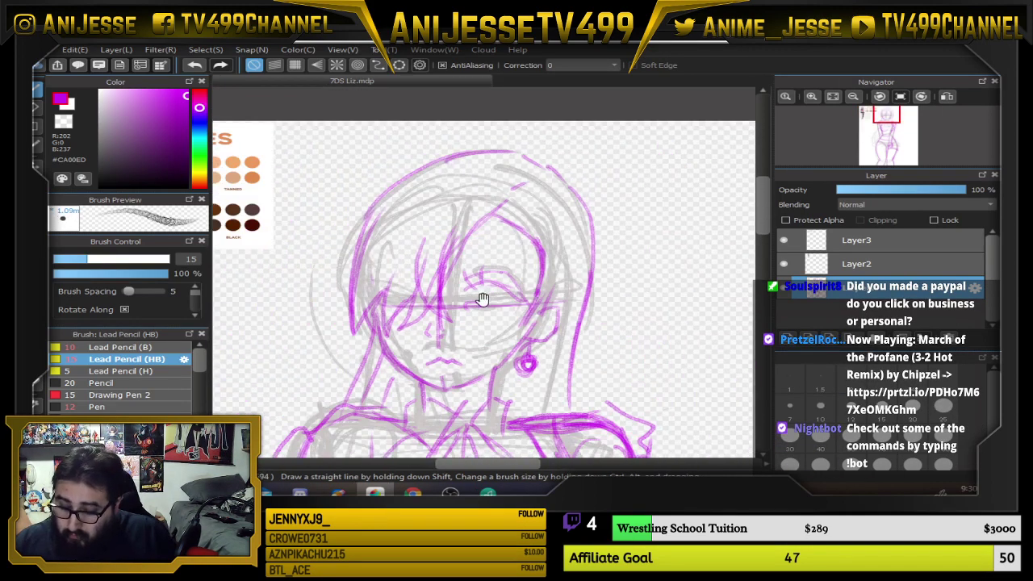
{"action": "left_click_drag", "start_coordinate": [483, 299], "coordinate": [634, 316]}
{"action": "scroll", "coordinate": [387, 252], "scroll_direction": "down", "scroll_amount": 1}
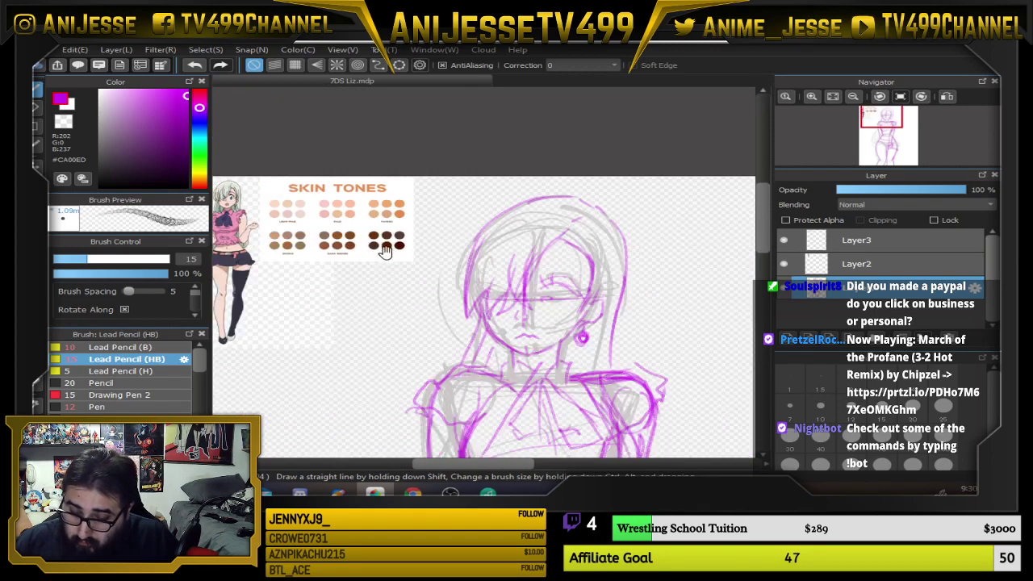
{"action": "scroll", "coordinate": [385, 251], "scroll_direction": "up", "scroll_amount": 3}
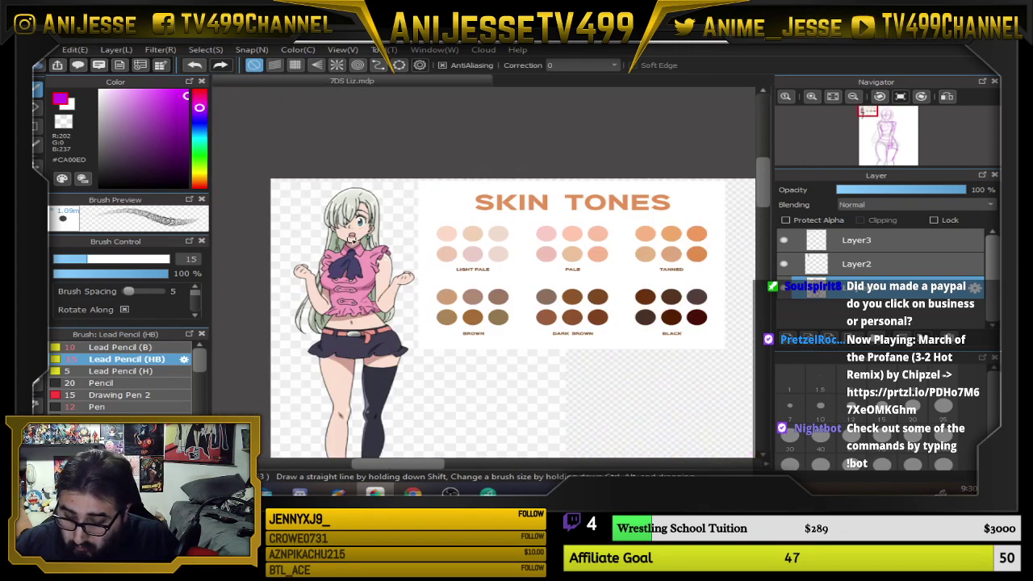
{"action": "scroll", "coordinate": [352, 239], "scroll_direction": "up", "scroll_amount": 2}
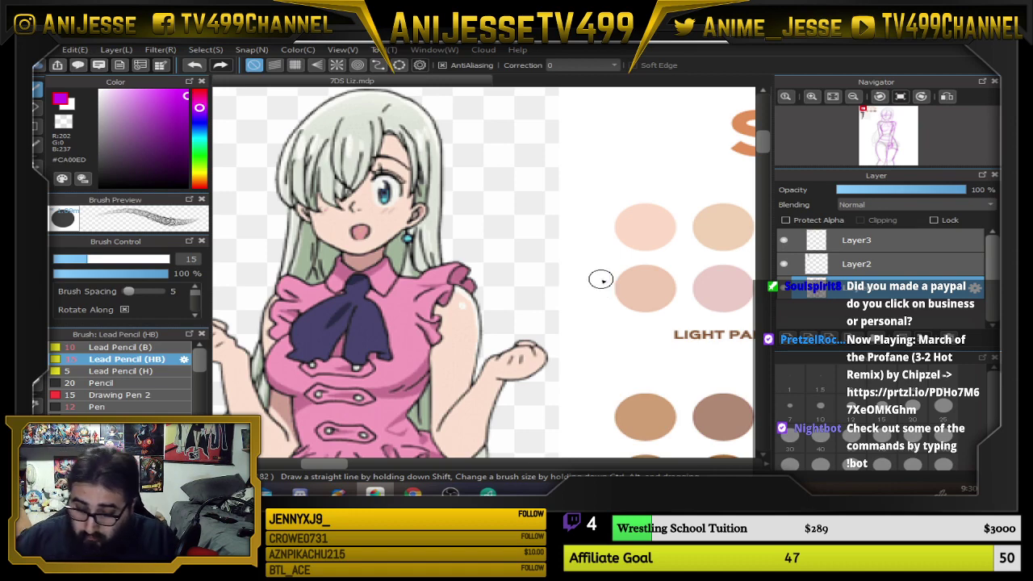
{"action": "scroll", "coordinate": [474, 254], "scroll_direction": "down", "scroll_amount": 3}
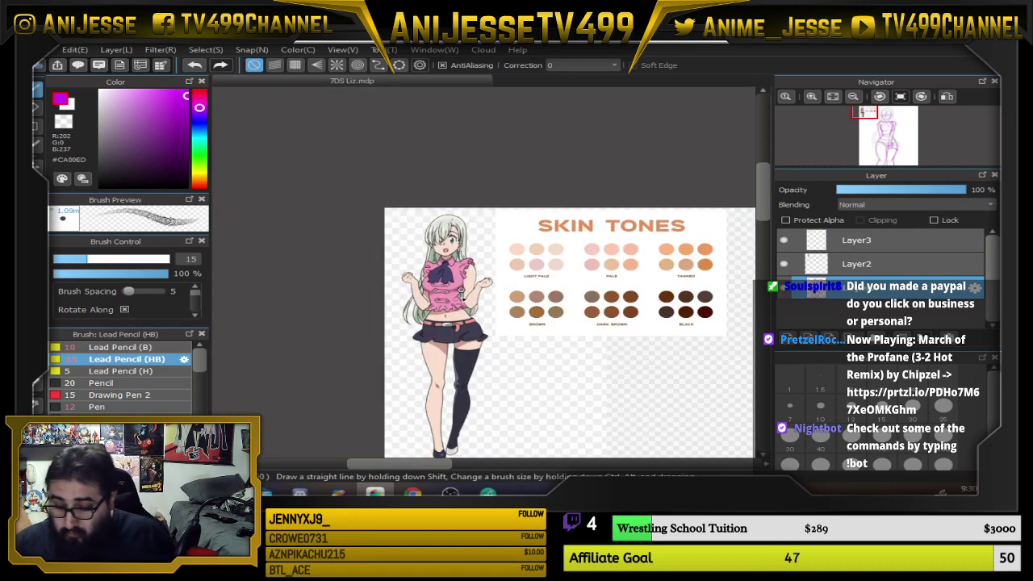
{"action": "scroll", "coordinate": [408, 292], "scroll_direction": "up", "scroll_amount": 3}
{"action": "scroll", "coordinate": [409, 292], "scroll_direction": "down", "scroll_amount": 1}
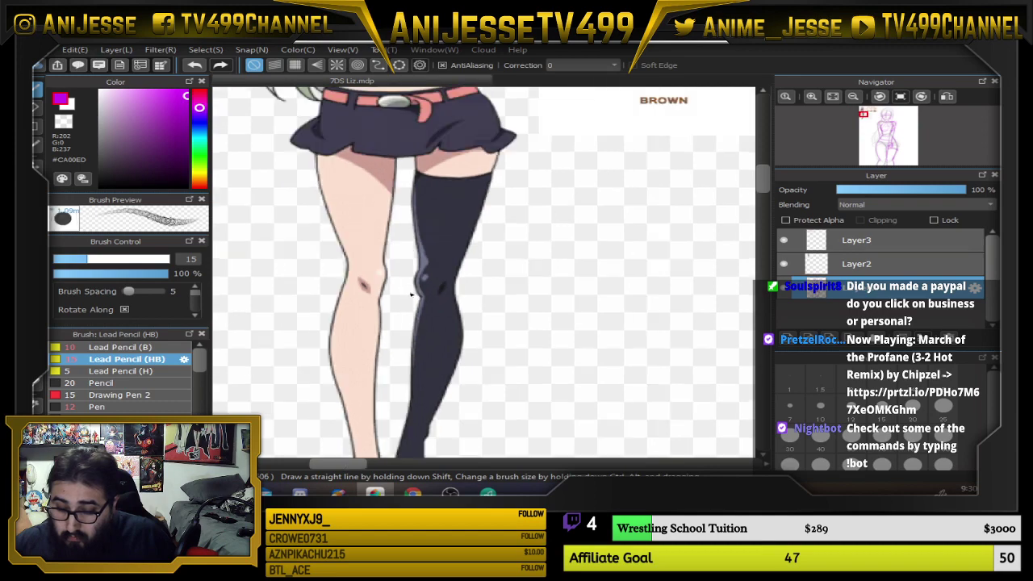
{"action": "scroll", "coordinate": [492, 242], "scroll_direction": "down", "scroll_amount": 2}
{"action": "scroll", "coordinate": [491, 266], "scroll_direction": "up", "scroll_amount": 2}
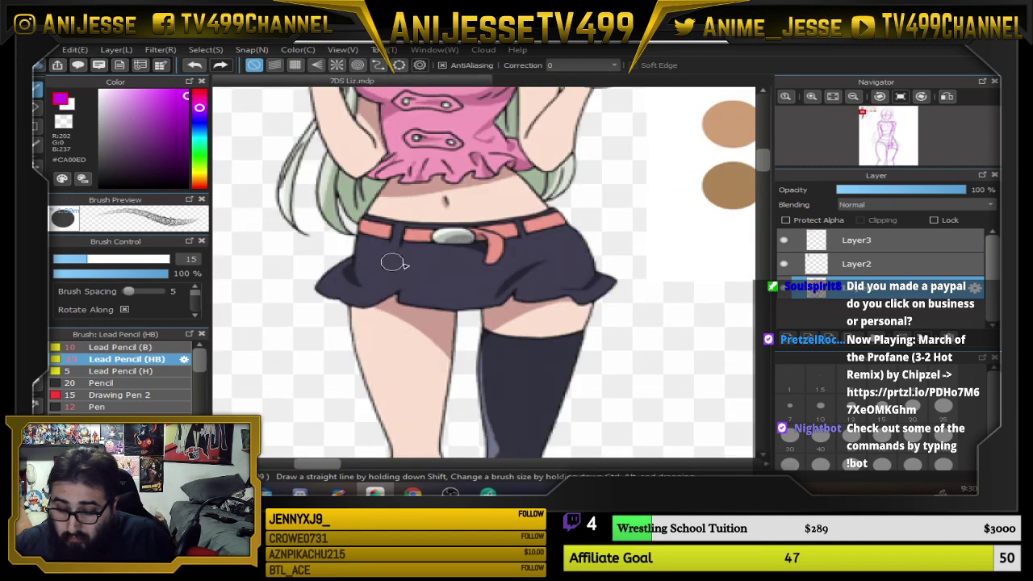
{"action": "scroll", "coordinate": [492, 308], "scroll_direction": "down", "scroll_amount": 3}
{"action": "scroll", "coordinate": [460, 201], "scroll_direction": "up", "scroll_amount": 3}
Sketch the skirt's flared side opposite the earring side and its wavy, folded hem across the thigh toward the hand
{"action": "scroll", "coordinate": [484, 242], "scroll_direction": "down", "scroll_amount": 2}
{"action": "scroll", "coordinate": [546, 282], "scroll_direction": "up", "scroll_amount": 3}
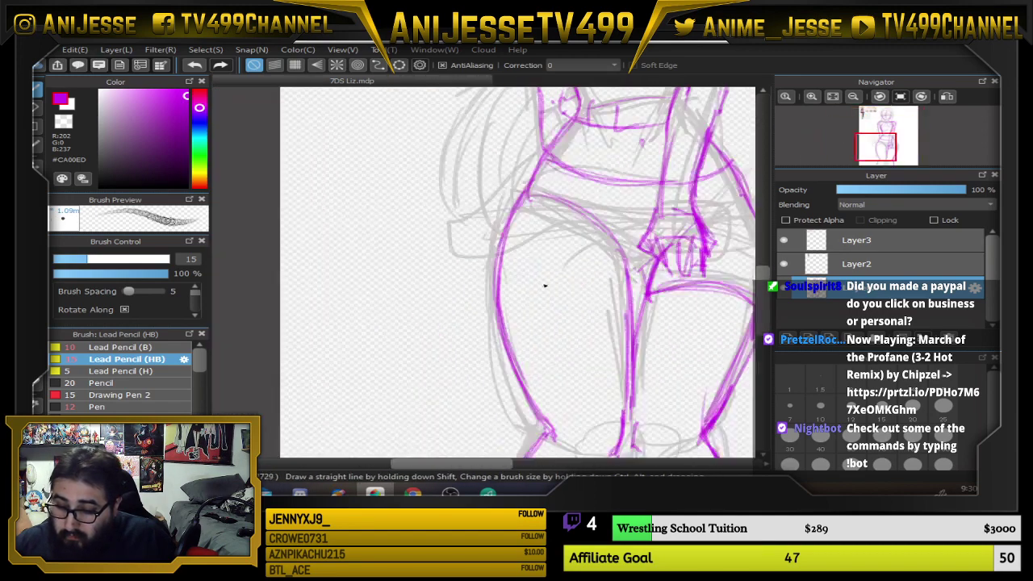
{"action": "scroll", "coordinate": [528, 251], "scroll_direction": "down", "scroll_amount": 2}
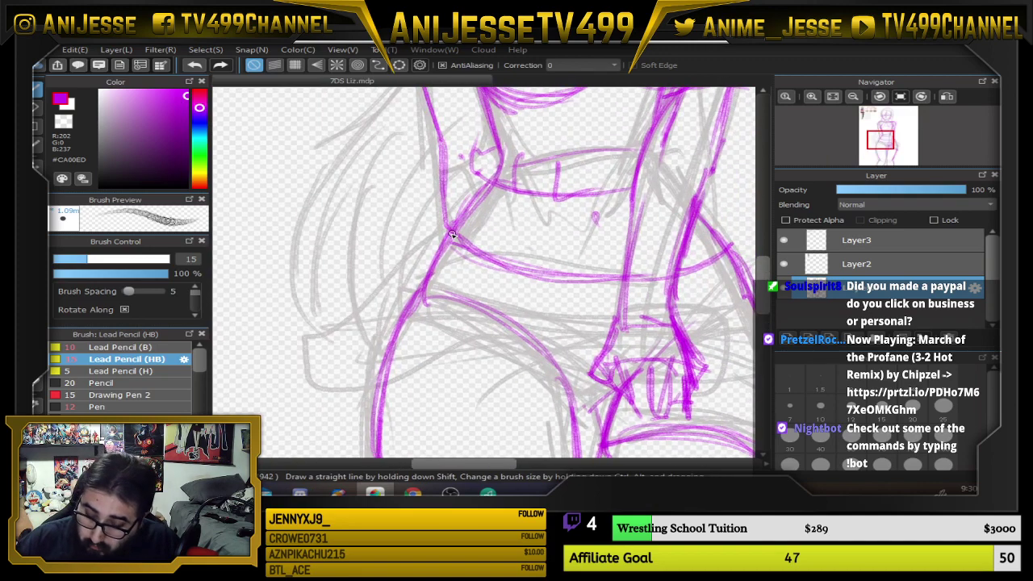
{"action": "mouse_move", "coordinate": [443, 244]}
{"action": "left_mouse_down"}
{"action": "mouse_move", "coordinate": [375, 339]}
{"action": "mouse_move", "coordinate": [371, 367]}
{"action": "left_mouse_up"}
{"action": "mouse_move", "coordinate": [464, 219]}
{"action": "left_mouse_down"}
{"action": "mouse_move", "coordinate": [355, 345]}
{"action": "mouse_move", "coordinate": [335, 348]}
{"action": "mouse_move", "coordinate": [346, 382]}
{"action": "mouse_move", "coordinate": [377, 400]}
{"action": "mouse_move", "coordinate": [438, 405]}
{"action": "mouse_move", "coordinate": [504, 371]}
{"action": "mouse_move", "coordinate": [515, 377]}
{"action": "mouse_move", "coordinate": [498, 407]}
{"action": "mouse_move", "coordinate": [556, 412]}
{"action": "mouse_move", "coordinate": [628, 390]}
{"action": "mouse_move", "coordinate": [522, 422]}
{"action": "left_mouse_up"}
{"action": "mouse_move", "coordinate": [620, 383]}
{"action": "left_mouse_down"}
{"action": "mouse_move", "coordinate": [540, 374]}
{"action": "mouse_move", "coordinate": [561, 336]}
{"action": "left_mouse_up"}
Sketch the skirt's flare and hem on the earring side, and add the belt's lower edge, buckle, loop and hanging end
{"action": "left_click_drag", "start_coordinate": [733, 276], "coordinate": [606, 259]}
{"action": "mouse_move", "coordinate": [574, 355]}
{"action": "left_mouse_down"}
{"action": "mouse_move", "coordinate": [626, 353]}
{"action": "mouse_move", "coordinate": [613, 373]}
{"action": "mouse_move", "coordinate": [641, 388]}
{"action": "mouse_move", "coordinate": [677, 369]}
{"action": "mouse_move", "coordinate": [651, 321]}
{"action": "mouse_move", "coordinate": [702, 343]}
{"action": "mouse_move", "coordinate": [704, 316]}
{"action": "mouse_move", "coordinate": [643, 248]}
{"action": "mouse_move", "coordinate": [684, 310]}
{"action": "mouse_move", "coordinate": [607, 226]}
{"action": "left_mouse_up"}
{"action": "mouse_move", "coordinate": [625, 267]}
{"action": "left_mouse_down"}
{"action": "mouse_move", "coordinate": [598, 213]}
{"action": "mouse_move", "coordinate": [627, 283]}
{"action": "mouse_move", "coordinate": [597, 226]}
{"action": "mouse_move", "coordinate": [636, 290]}
{"action": "mouse_move", "coordinate": [619, 242]}
{"action": "mouse_move", "coordinate": [680, 300]}
{"action": "mouse_move", "coordinate": [637, 260]}
{"action": "left_mouse_up"}
{"action": "mouse_move", "coordinate": [573, 185]}
{"action": "left_mouse_down"}
{"action": "mouse_move", "coordinate": [595, 236]}
{"action": "mouse_move", "coordinate": [575, 179]}
{"action": "mouse_move", "coordinate": [617, 227]}
{"action": "left_mouse_up"}
{"action": "mouse_move", "coordinate": [356, 234]}
{"action": "left_mouse_down"}
{"action": "mouse_move", "coordinate": [501, 285]}
{"action": "mouse_move", "coordinate": [450, 335]}
{"action": "mouse_move", "coordinate": [533, 299]}
{"action": "mouse_move", "coordinate": [415, 293]}
{"action": "mouse_move", "coordinate": [389, 257]}
{"action": "mouse_move", "coordinate": [436, 318]}
{"action": "left_mouse_up"}
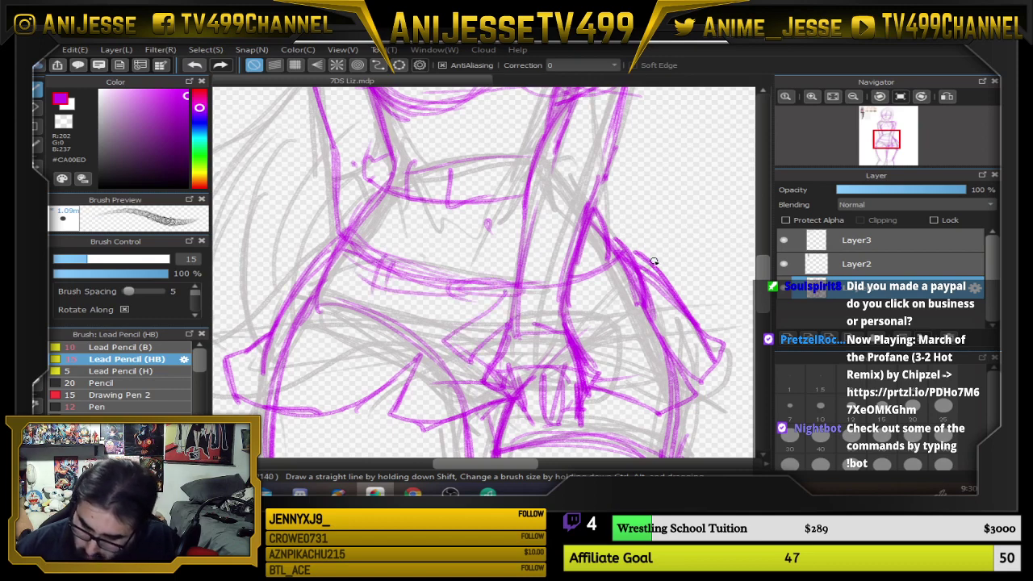
Reinforce the inner thigh line below the skirt, and touch up the hem where it meets the hand
{"action": "scroll", "coordinate": [654, 260], "scroll_direction": "down", "scroll_amount": 3}
{"action": "mouse_move", "coordinate": [632, 276]}
{"action": "left_mouse_down"}
{"action": "mouse_move", "coordinate": [625, 285]}
{"action": "mouse_move", "coordinate": [611, 272]}
{"action": "left_mouse_up"}
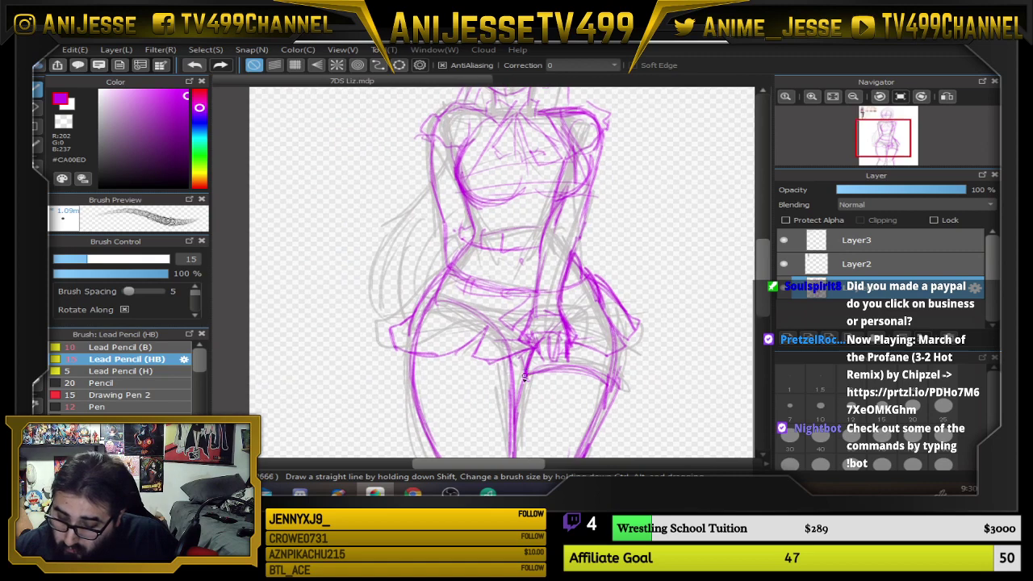
{"action": "scroll", "coordinate": [523, 371], "scroll_direction": "up", "scroll_amount": 3}
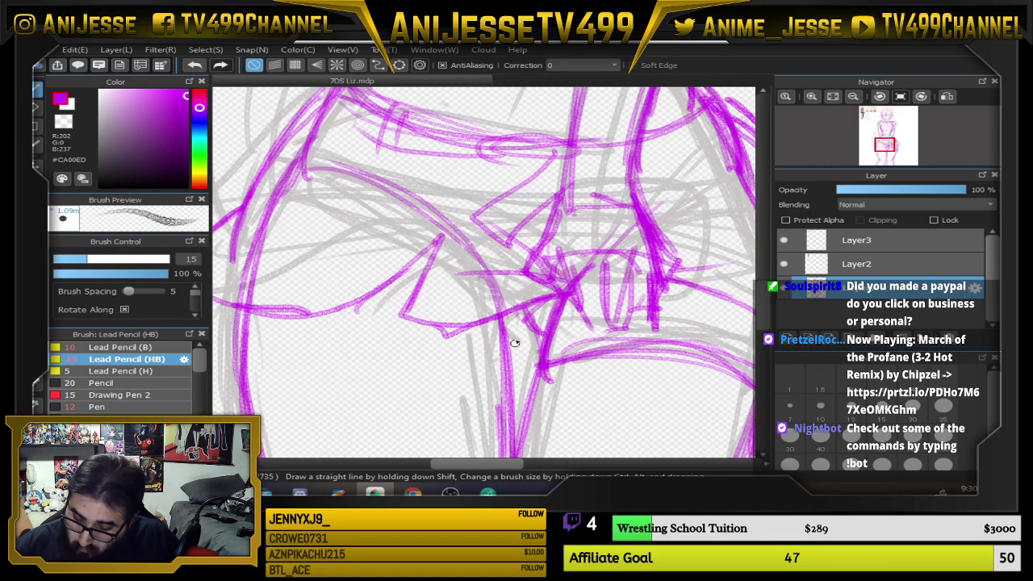
{"action": "mouse_move", "coordinate": [514, 305]}
{"action": "left_mouse_down"}
{"action": "mouse_move", "coordinate": [515, 444]}
{"action": "mouse_move", "coordinate": [509, 350]}
{"action": "mouse_move", "coordinate": [500, 440]}
{"action": "left_mouse_up"}
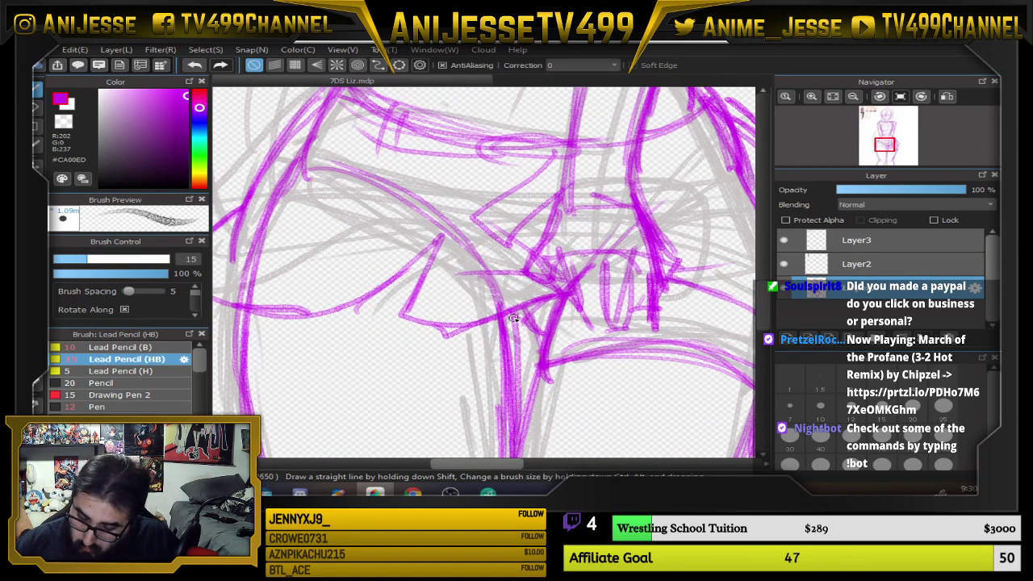
{"action": "left_click_drag", "start_coordinate": [514, 318], "coordinate": [562, 300]}
{"action": "left_click_drag", "start_coordinate": [602, 278], "coordinate": [598, 293]}
{"action": "scroll", "coordinate": [596, 295], "scroll_direction": "down", "scroll_amount": 5}
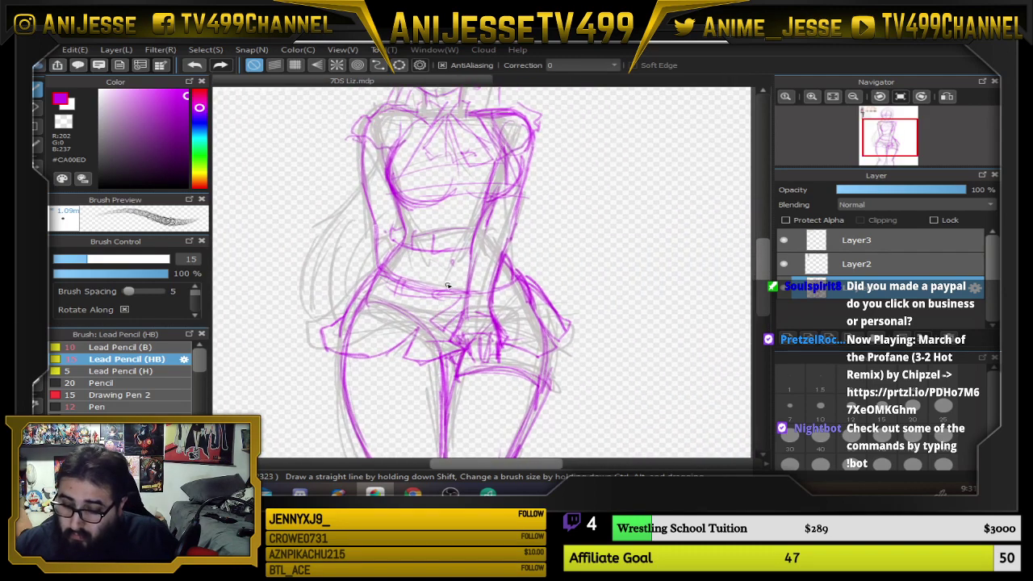
{"action": "scroll", "coordinate": [426, 319], "scroll_direction": "up", "scroll_amount": 3}
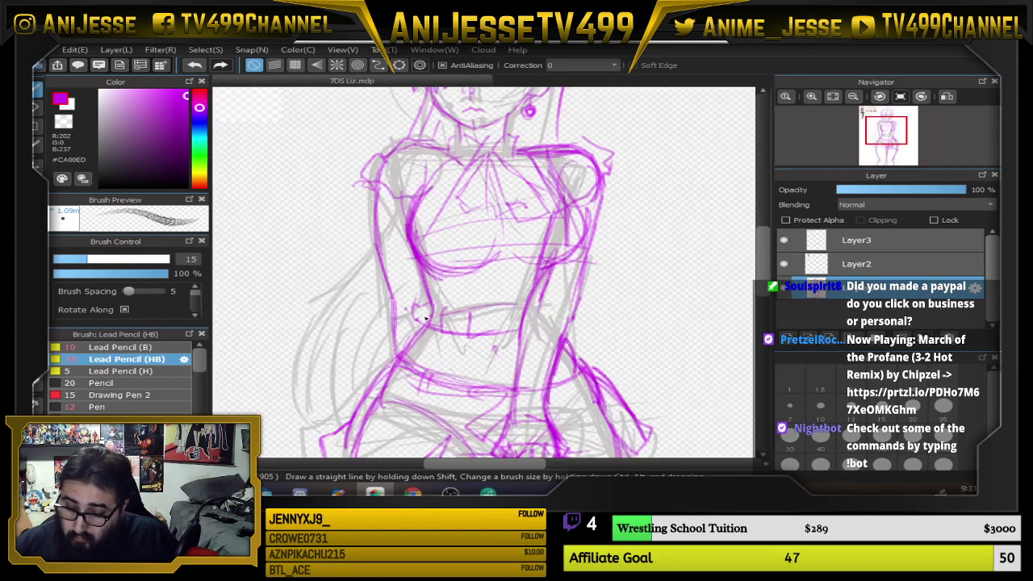
{"action": "left_click_drag", "start_coordinate": [515, 219], "coordinate": [533, 387]}
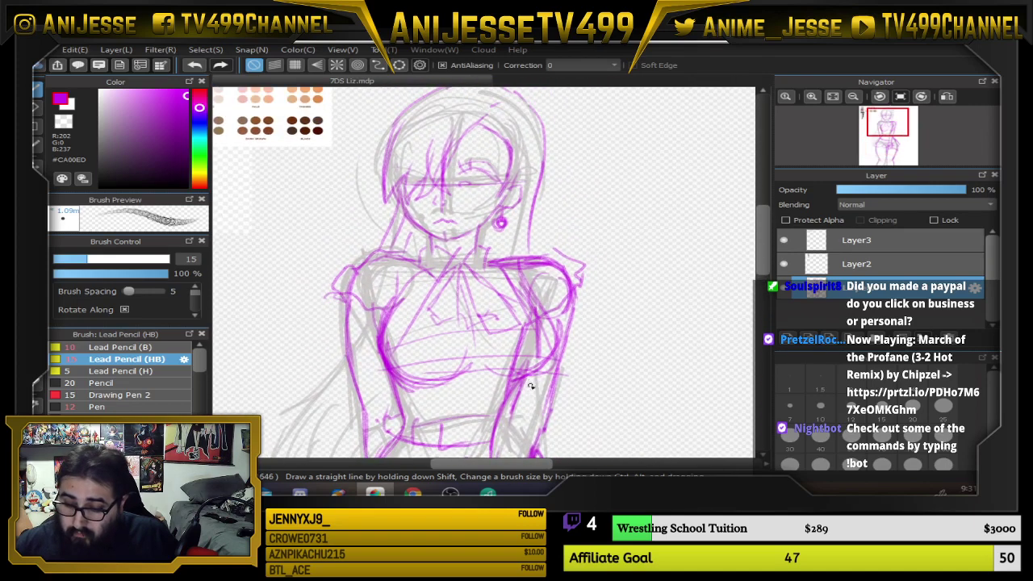
Trace the blouse's lower edge across the waist in purple and mark the navel on the bare midriff
{"action": "scroll", "coordinate": [513, 365], "scroll_direction": "up", "scroll_amount": 3}
{"action": "mouse_move", "coordinate": [288, 276]}
{"action": "left_mouse_down"}
{"action": "mouse_move", "coordinate": [490, 264]}
{"action": "mouse_move", "coordinate": [283, 270]}
{"action": "left_mouse_up"}
{"action": "left_click_drag", "start_coordinate": [475, 324], "coordinate": [627, 191]}
{"action": "mouse_move", "coordinate": [503, 270]}
{"action": "left_mouse_down"}
{"action": "mouse_move", "coordinate": [474, 282]}
{"action": "mouse_move", "coordinate": [560, 267]}
{"action": "mouse_move", "coordinate": [516, 267]}
{"action": "left_mouse_up"}
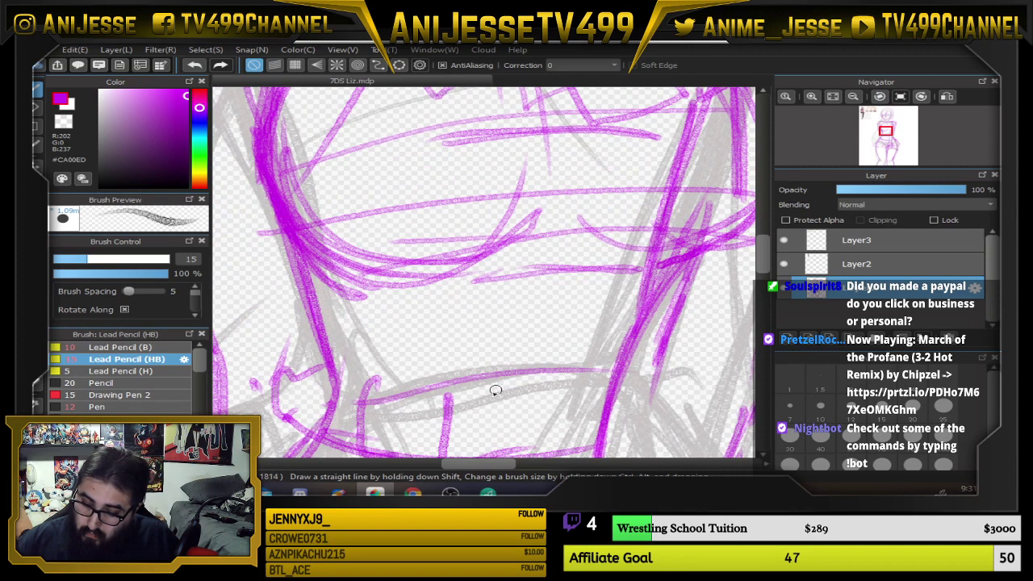
{"action": "mouse_move", "coordinate": [493, 392]}
{"action": "left_mouse_down"}
{"action": "mouse_move", "coordinate": [555, 371]}
{"action": "mouse_move", "coordinate": [462, 383]}
{"action": "left_mouse_up"}
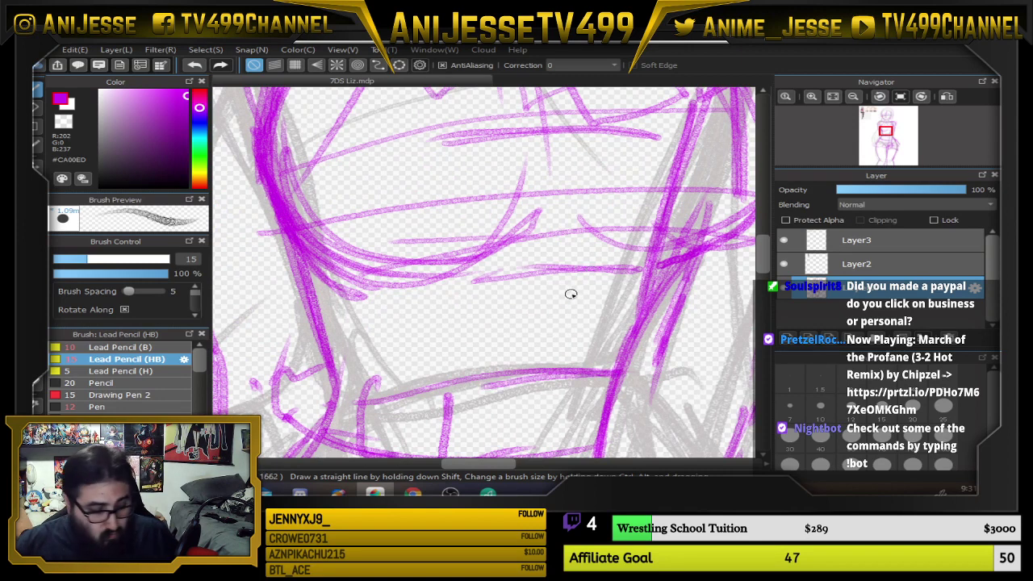
{"action": "key", "text": "ctrl+z"}
{"action": "key", "text": "ctrl+z"}
{"action": "left_click_drag", "start_coordinate": [496, 300], "coordinate": [621, 292]}
{"action": "mouse_move", "coordinate": [484, 378]}
{"action": "left_mouse_down"}
{"action": "mouse_move", "coordinate": [625, 368]}
{"action": "mouse_move", "coordinate": [450, 374]}
{"action": "mouse_move", "coordinate": [473, 258]}
{"action": "mouse_move", "coordinate": [425, 116]}
{"action": "left_mouse_up"}
{"action": "scroll", "coordinate": [448, 373], "scroll_direction": "down", "scroll_amount": 5}
{"action": "scroll", "coordinate": [446, 233], "scroll_direction": "down", "scroll_amount": 2}
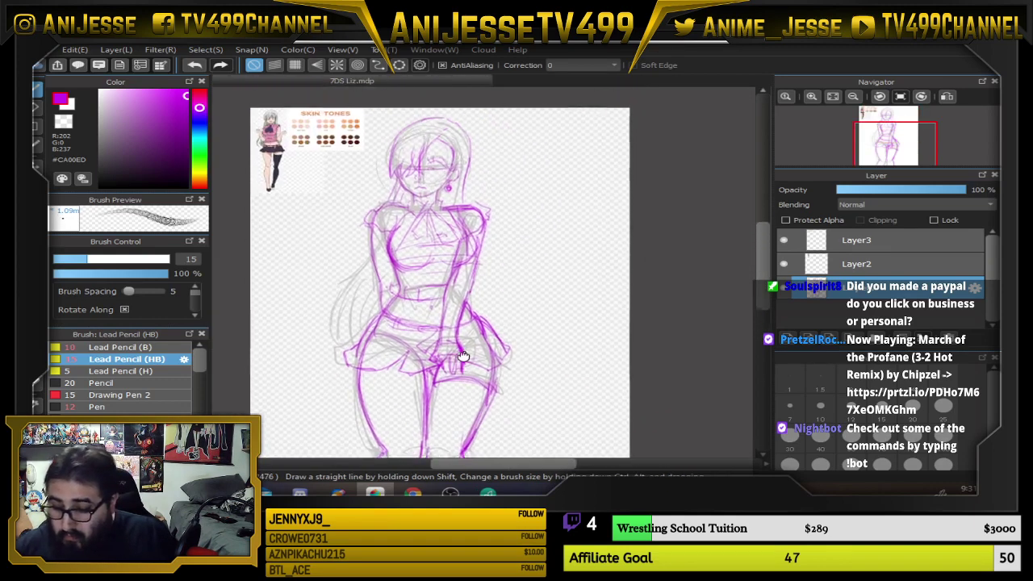
Erase the uncovered eye and brow on the earring side of the face
{"action": "left_click_drag", "start_coordinate": [453, 261], "coordinate": [457, 280]}
{"action": "scroll", "coordinate": [441, 188], "scroll_direction": "up", "scroll_amount": 3}
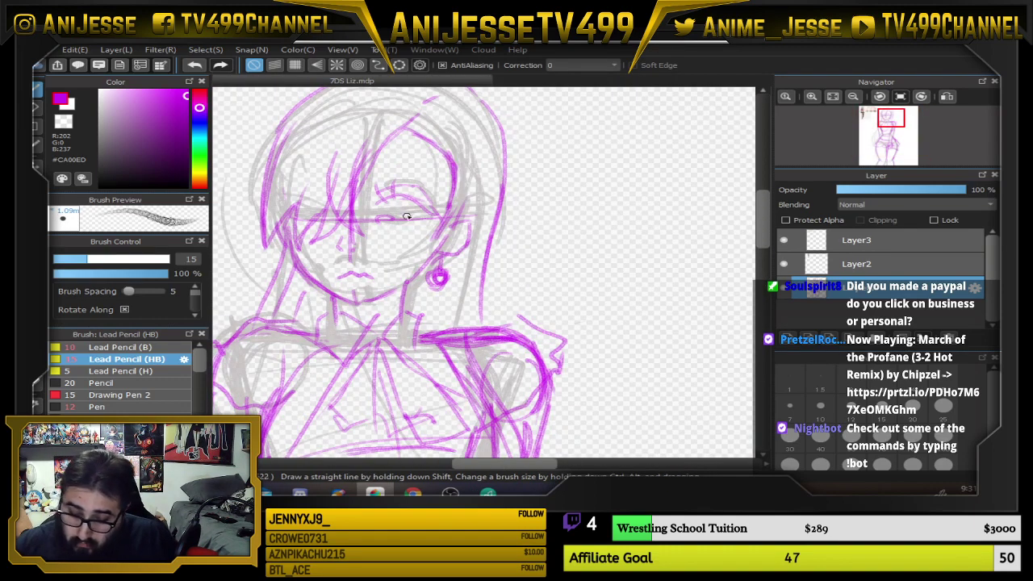
{"action": "scroll", "coordinate": [352, 195], "scroll_direction": "up", "scroll_amount": 1}
{"action": "key", "text": "e"}
{"action": "mouse_move", "coordinate": [418, 218]}
{"action": "left_mouse_down"}
{"action": "mouse_move", "coordinate": [392, 194]}
{"action": "mouse_move", "coordinate": [425, 212]}
{"action": "mouse_move", "coordinate": [459, 211]}
{"action": "left_mouse_up"}
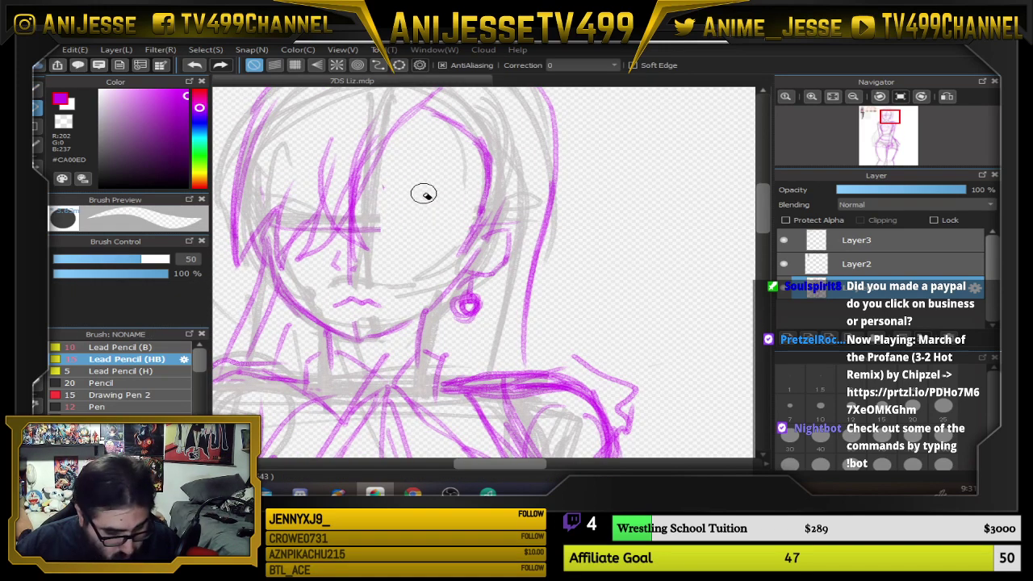
{"action": "key", "text": "b"}
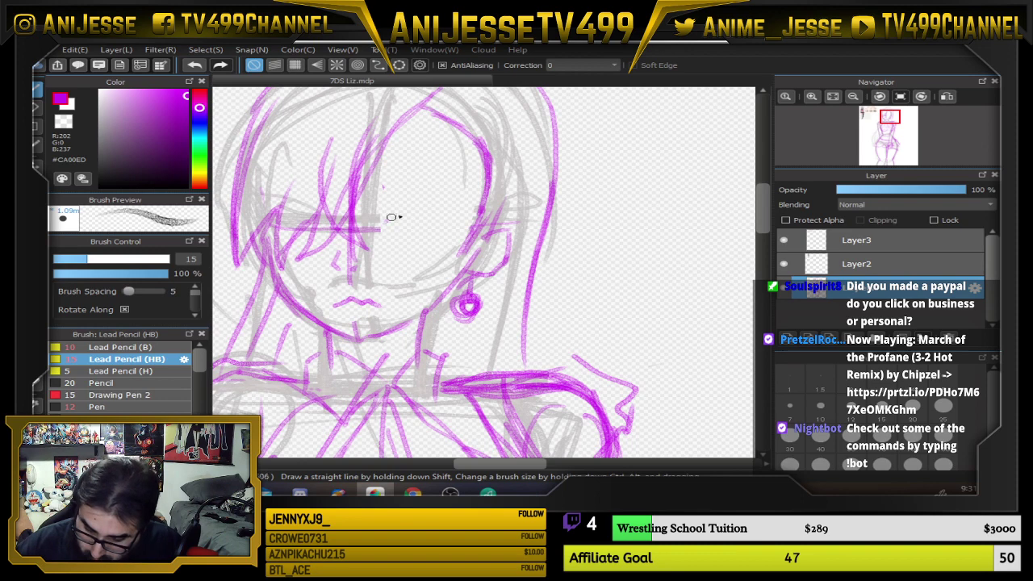
{"action": "scroll", "coordinate": [405, 211], "scroll_direction": "up", "scroll_amount": 2}
{"action": "mouse_move", "coordinate": [373, 222]}
{"action": "left_mouse_down"}
{"action": "mouse_move", "coordinate": [477, 226]}
{"action": "mouse_move", "coordinate": [376, 228]}
{"action": "mouse_move", "coordinate": [387, 232]}
{"action": "left_mouse_up"}
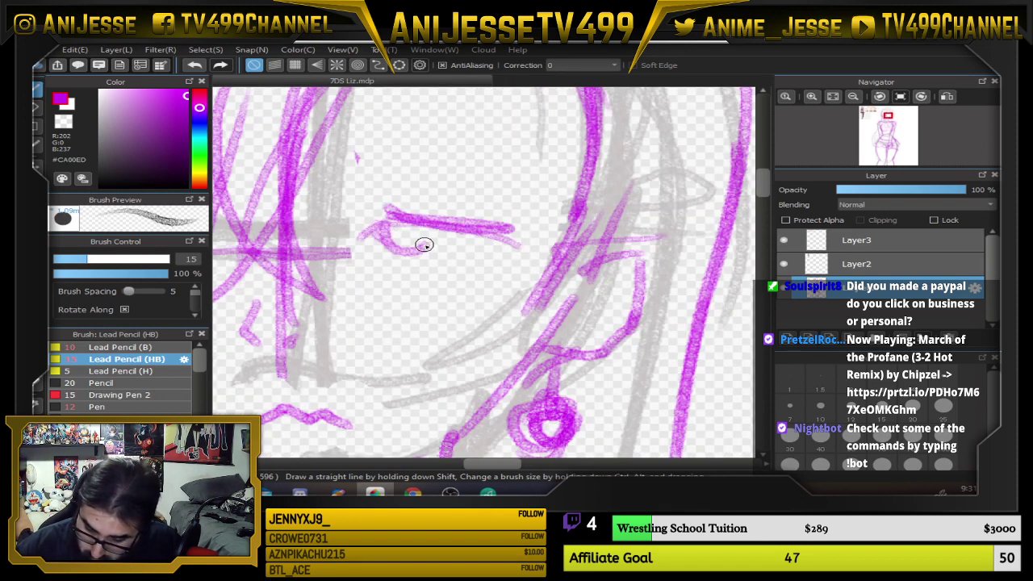
{"action": "key", "text": "ctrl+z"}
{"action": "key", "text": "ctrl+z"}
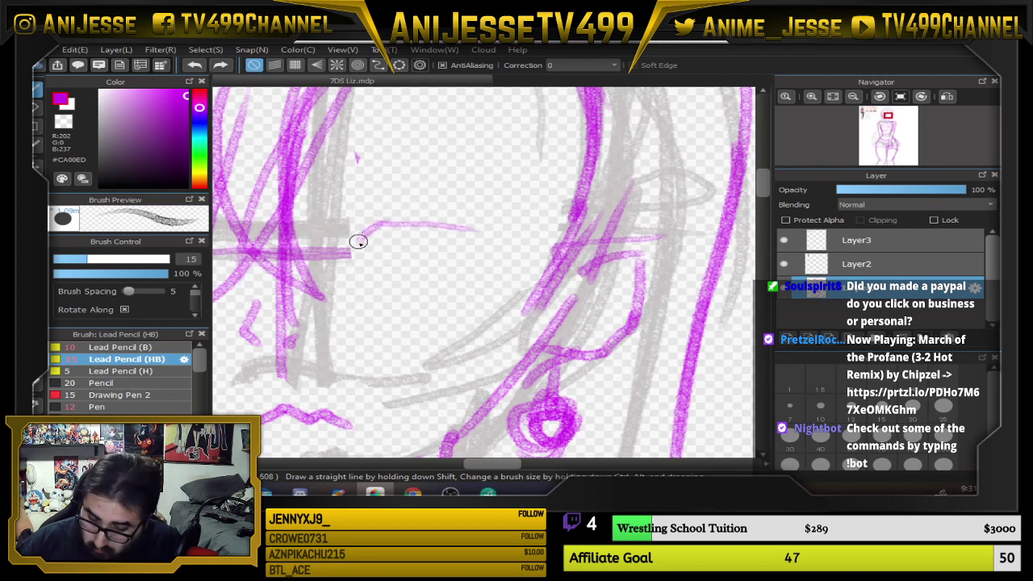
Redraw the uncovered eye half-closed with lashes, partial iris and lower lid, and add a slanted brow above it
{"action": "left_click_drag", "start_coordinate": [357, 237], "coordinate": [502, 219]}
{"action": "mouse_move", "coordinate": [380, 241]}
{"action": "left_mouse_down"}
{"action": "mouse_move", "coordinate": [414, 234]}
{"action": "mouse_move", "coordinate": [380, 224]}
{"action": "left_mouse_up"}
{"action": "left_click_drag", "start_coordinate": [361, 186], "coordinate": [407, 194]}
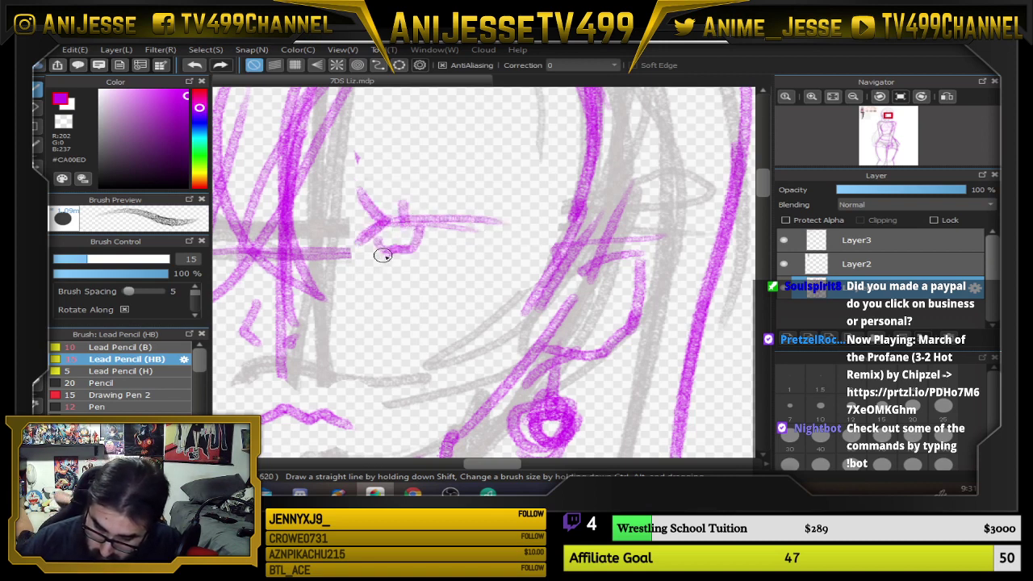
{"action": "left_click_drag", "start_coordinate": [380, 249], "coordinate": [484, 229]}
{"action": "left_click_drag", "start_coordinate": [365, 134], "coordinate": [514, 175]}
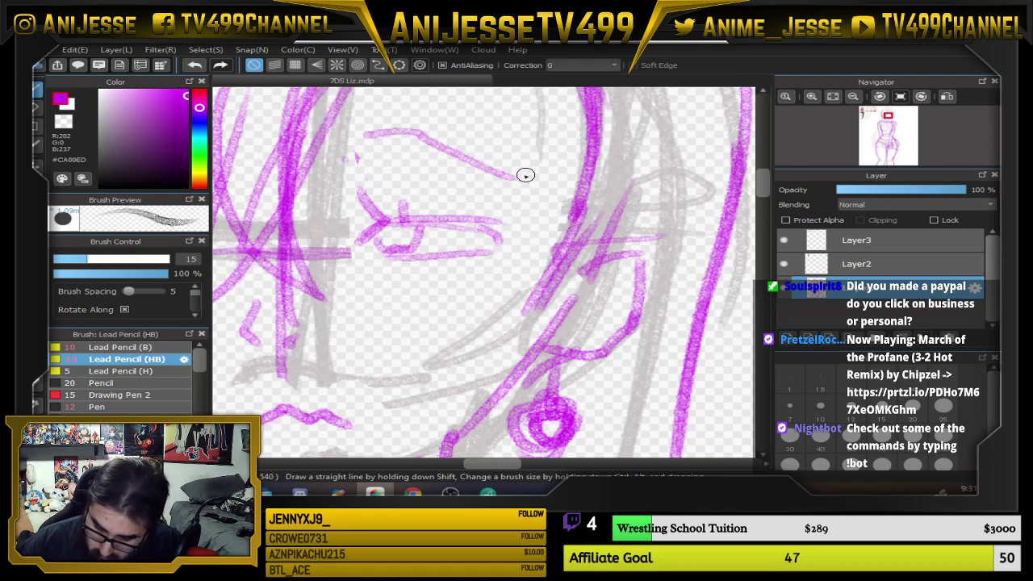
Hatch diagonal blush strokes across both cheeks beneath the eyes
{"action": "scroll", "coordinate": [618, 163], "scroll_direction": "down", "scroll_amount": 4}
{"action": "scroll", "coordinate": [569, 240], "scroll_direction": "up", "scroll_amount": 2}
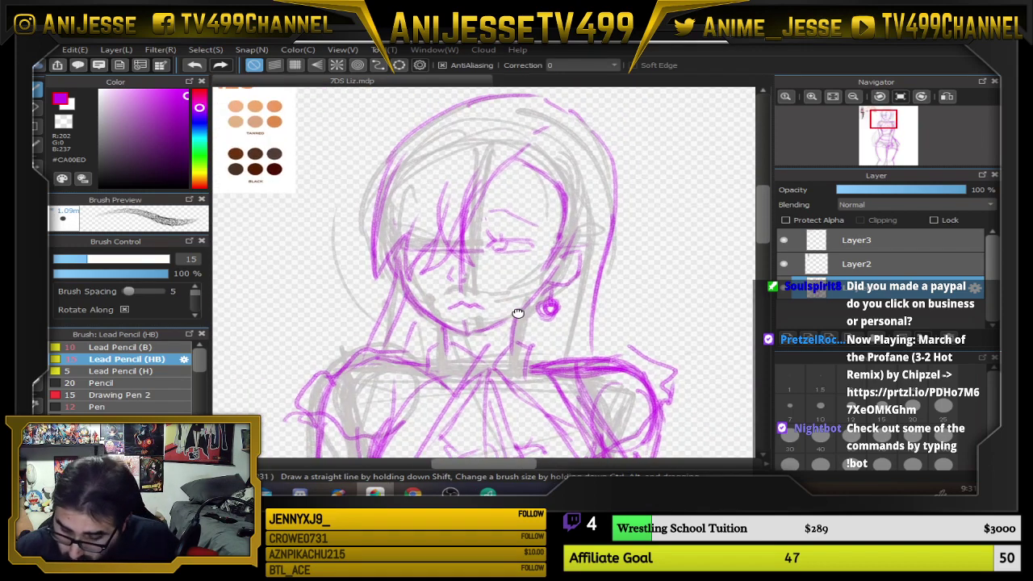
{"action": "scroll", "coordinate": [504, 246], "scroll_direction": "up", "scroll_amount": 1}
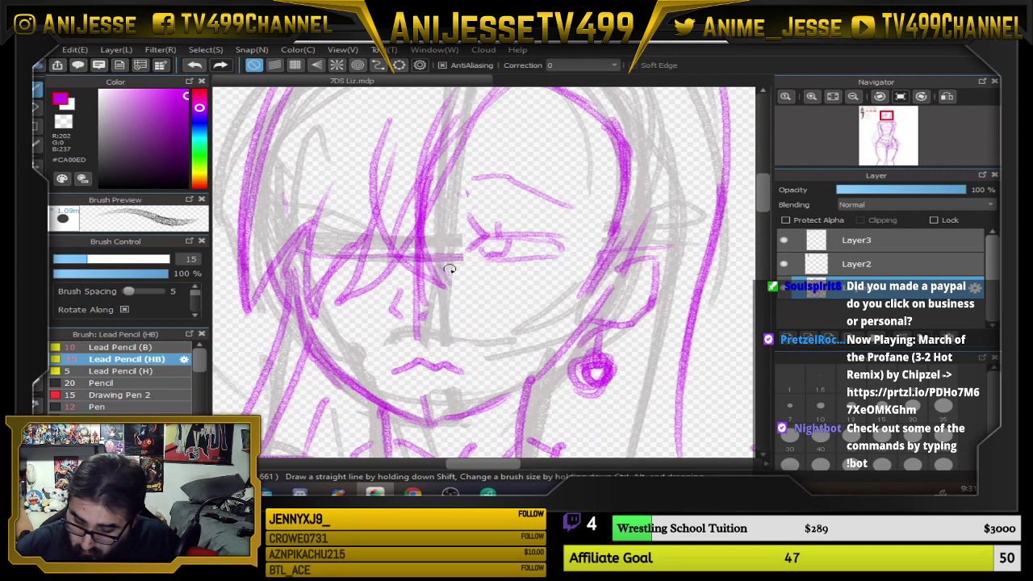
{"action": "mouse_move", "coordinate": [450, 270]}
{"action": "left_mouse_down"}
{"action": "mouse_move", "coordinate": [489, 307]}
{"action": "mouse_move", "coordinate": [512, 277]}
{"action": "mouse_move", "coordinate": [557, 286]}
{"action": "left_mouse_up"}
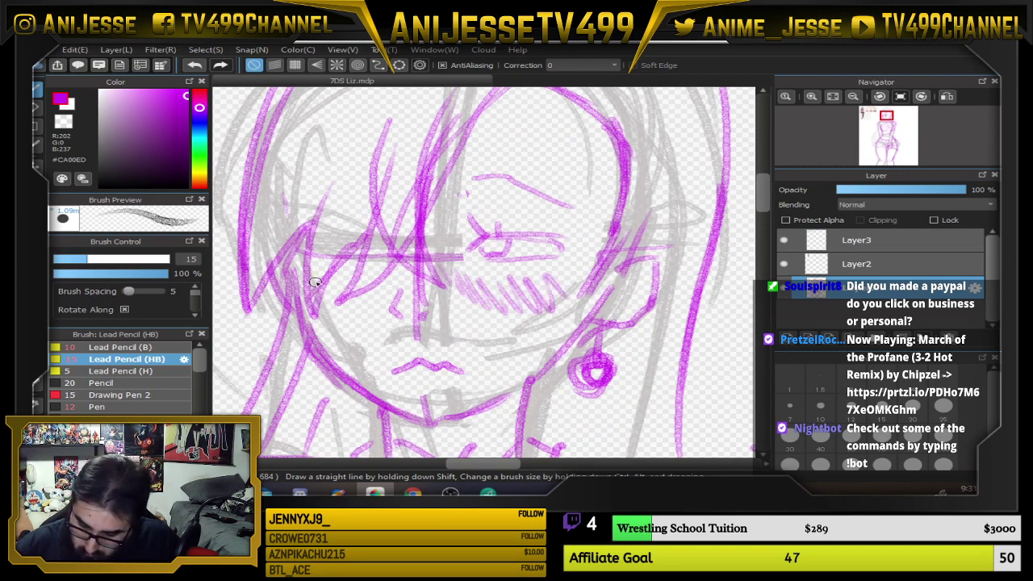
{"action": "mouse_move", "coordinate": [315, 282]}
{"action": "left_mouse_down"}
{"action": "mouse_move", "coordinate": [351, 299]}
{"action": "mouse_move", "coordinate": [369, 270]}
{"action": "mouse_move", "coordinate": [408, 257]}
{"action": "left_mouse_up"}
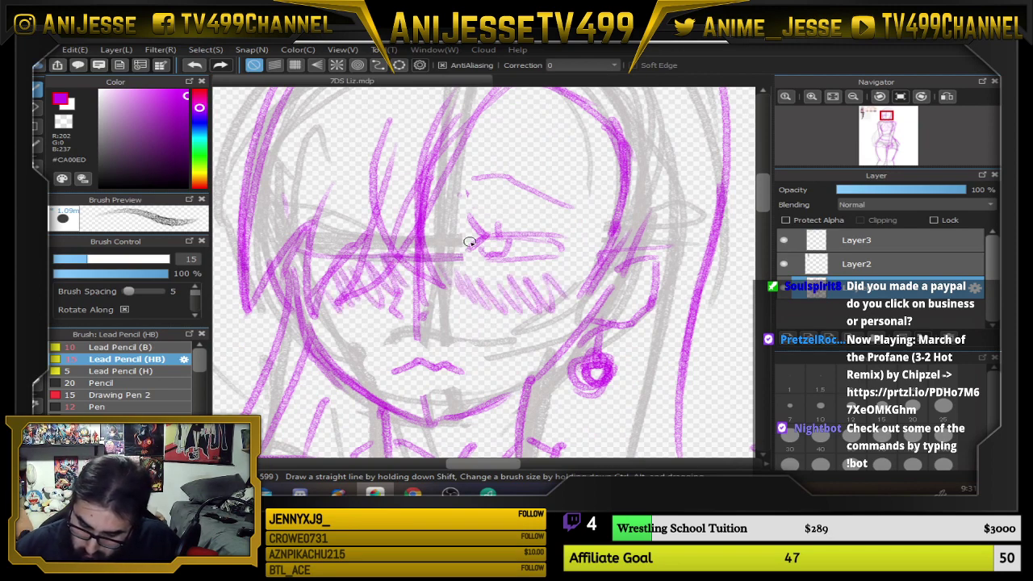
{"action": "scroll", "coordinate": [475, 253], "scroll_direction": "down", "scroll_amount": 2}
{"action": "scroll", "coordinate": [527, 318], "scroll_direction": "down", "scroll_amount": 2}
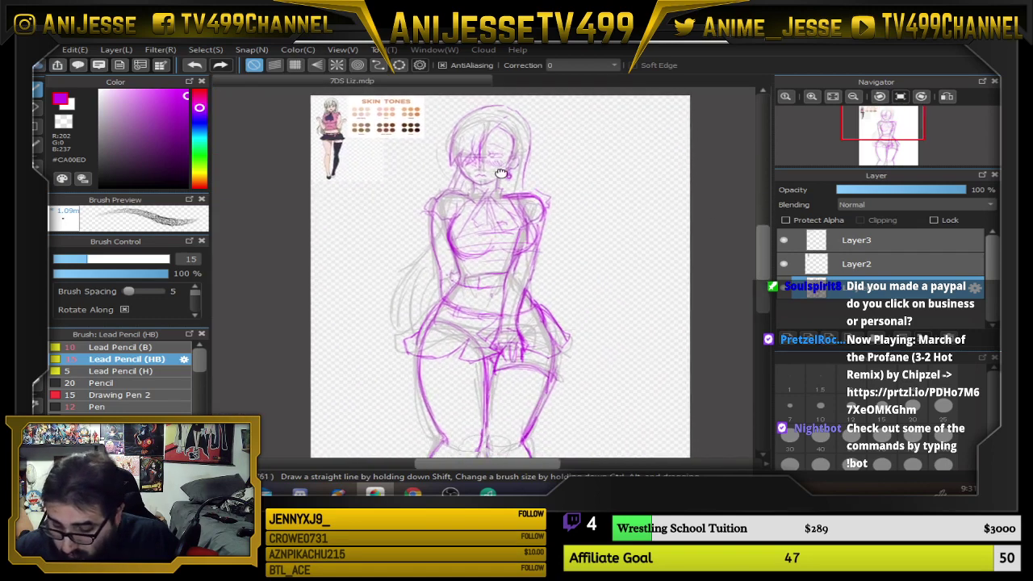
Sketch the long curved hair strands flowing behind the arm opposite the earring side, down to the skirt
{"action": "scroll", "coordinate": [375, 204], "scroll_direction": "up", "scroll_amount": 4}
{"action": "mouse_move", "coordinate": [424, 179]}
{"action": "left_mouse_down"}
{"action": "mouse_move", "coordinate": [330, 306]}
{"action": "mouse_move", "coordinate": [310, 420]}
{"action": "left_mouse_up"}
{"action": "mouse_move", "coordinate": [323, 333]}
{"action": "left_mouse_down"}
{"action": "mouse_move", "coordinate": [312, 404]}
{"action": "mouse_move", "coordinate": [329, 424]}
{"action": "mouse_move", "coordinate": [333, 340]}
{"action": "left_mouse_up"}
{"action": "left_click_drag", "start_coordinate": [320, 404], "coordinate": [365, 302]}
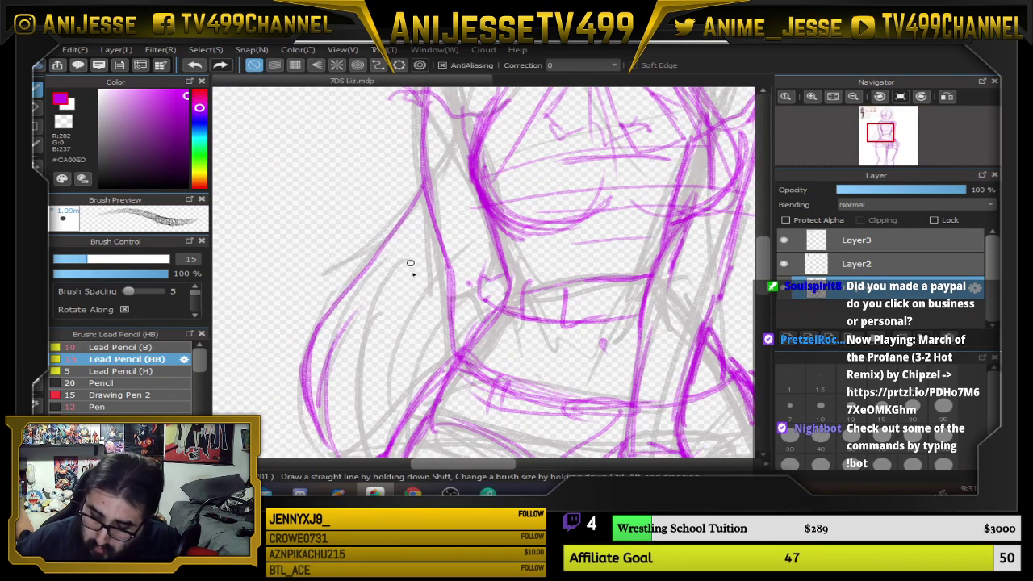
{"action": "mouse_move", "coordinate": [410, 263]}
{"action": "left_mouse_down"}
{"action": "mouse_move", "coordinate": [444, 177]}
{"action": "mouse_move", "coordinate": [373, 305]}
{"action": "left_mouse_up"}
{"action": "mouse_move", "coordinate": [407, 200]}
{"action": "left_mouse_down"}
{"action": "mouse_move", "coordinate": [377, 291]}
{"action": "mouse_move", "coordinate": [411, 388]}
{"action": "left_mouse_up"}
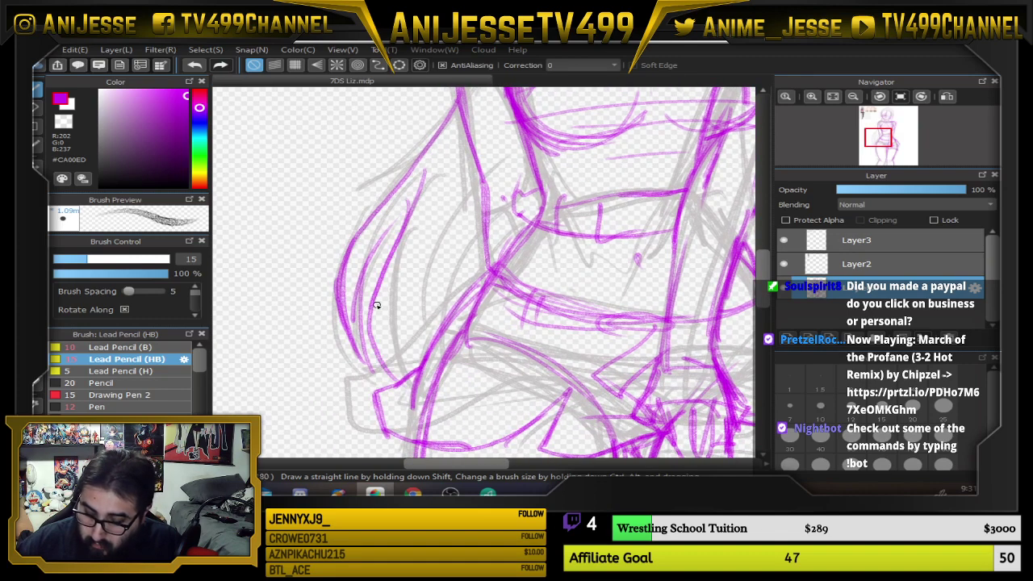
{"action": "mouse_move", "coordinate": [378, 304]}
{"action": "left_mouse_down"}
{"action": "mouse_move", "coordinate": [410, 380]}
{"action": "mouse_move", "coordinate": [444, 219]}
{"action": "left_mouse_up"}
Sketch the hair strands showing behind the arm on the earring side, from the elbow down to the hip
{"action": "left_click_drag", "start_coordinate": [518, 266], "coordinate": [354, 308]}
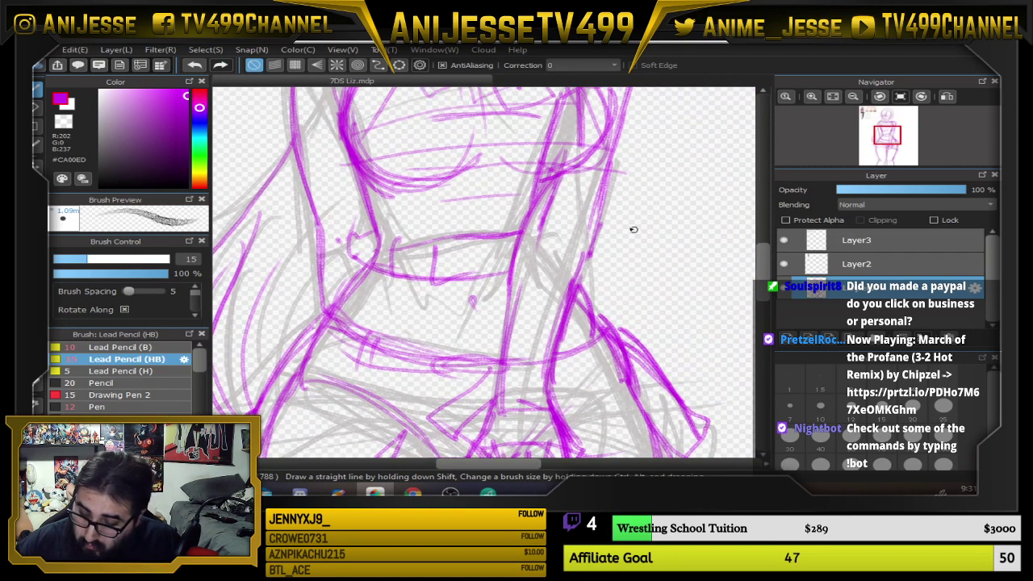
{"action": "left_click_drag", "start_coordinate": [611, 173], "coordinate": [623, 250]}
{"action": "left_click_drag", "start_coordinate": [611, 212], "coordinate": [660, 345]}
{"action": "left_click_drag", "start_coordinate": [599, 268], "coordinate": [621, 334]}
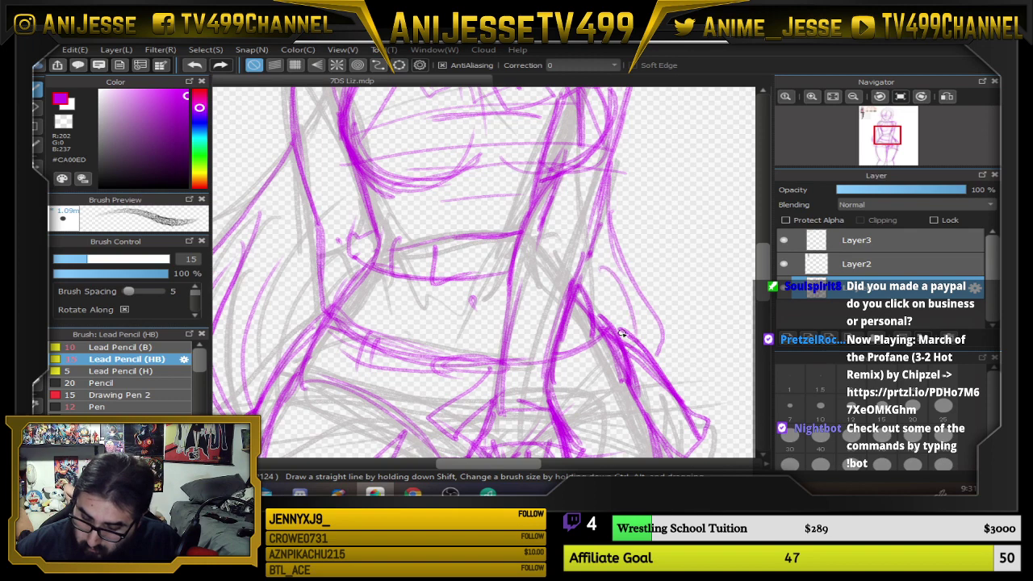
{"action": "mouse_move", "coordinate": [598, 273]}
{"action": "left_mouse_down"}
{"action": "mouse_move", "coordinate": [612, 326]}
{"action": "mouse_move", "coordinate": [553, 339]}
{"action": "mouse_move", "coordinate": [526, 376]}
{"action": "left_mouse_up"}
{"action": "scroll", "coordinate": [611, 346], "scroll_direction": "down", "scroll_amount": 3}
{"action": "scroll", "coordinate": [538, 307], "scroll_direction": "down", "scroll_amount": 1}
{"action": "left_click_drag", "start_coordinate": [539, 306], "coordinate": [485, 198]}
{"action": "scroll", "coordinate": [483, 205], "scroll_direction": "up", "scroll_amount": 1}
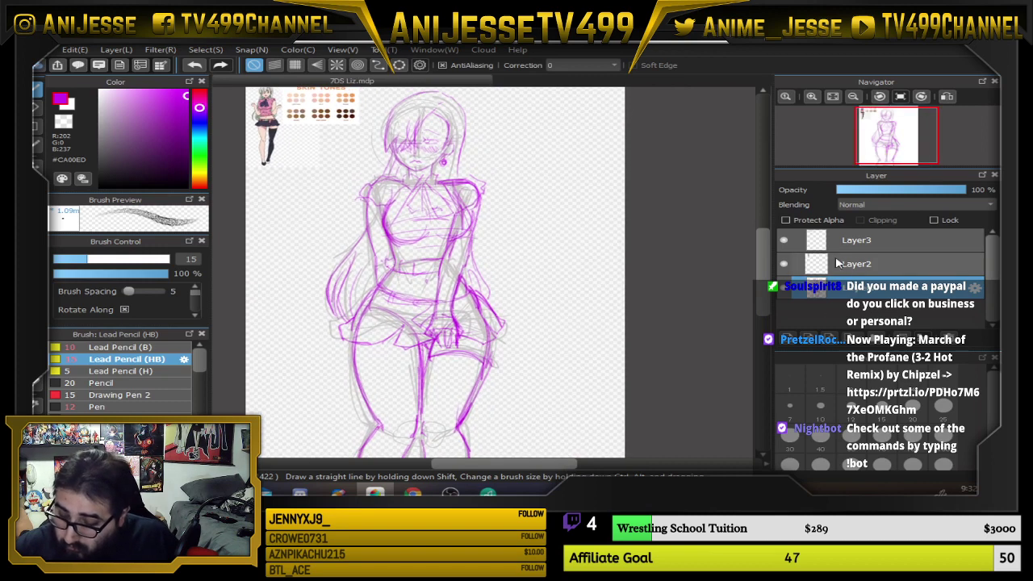
{"action": "left_click", "coordinate": [885, 343]}
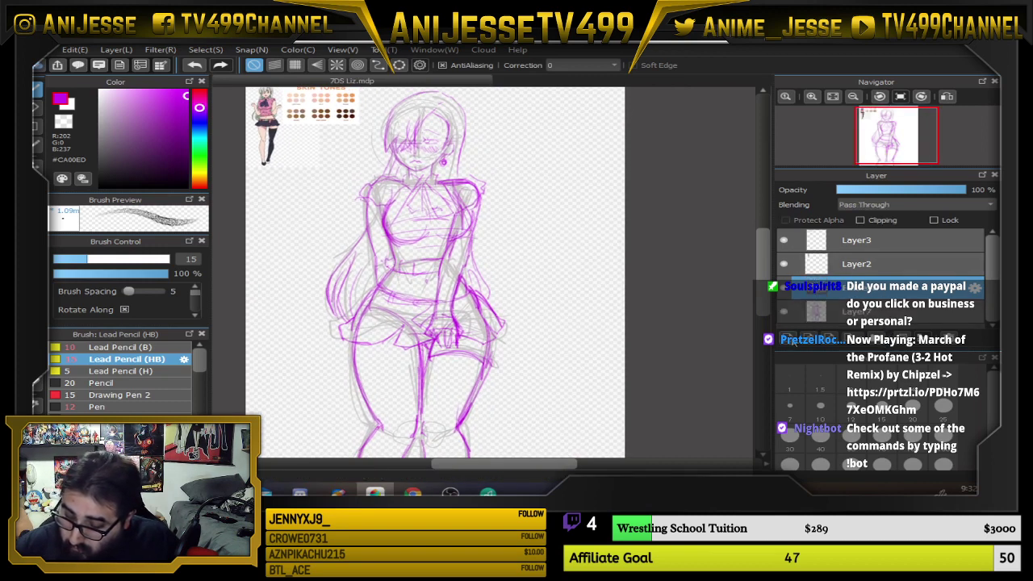
{"action": "left_click", "coordinate": [792, 341]}
{"action": "key", "text": "ctrl+z"}
{"action": "key", "text": "ctrl+z"}
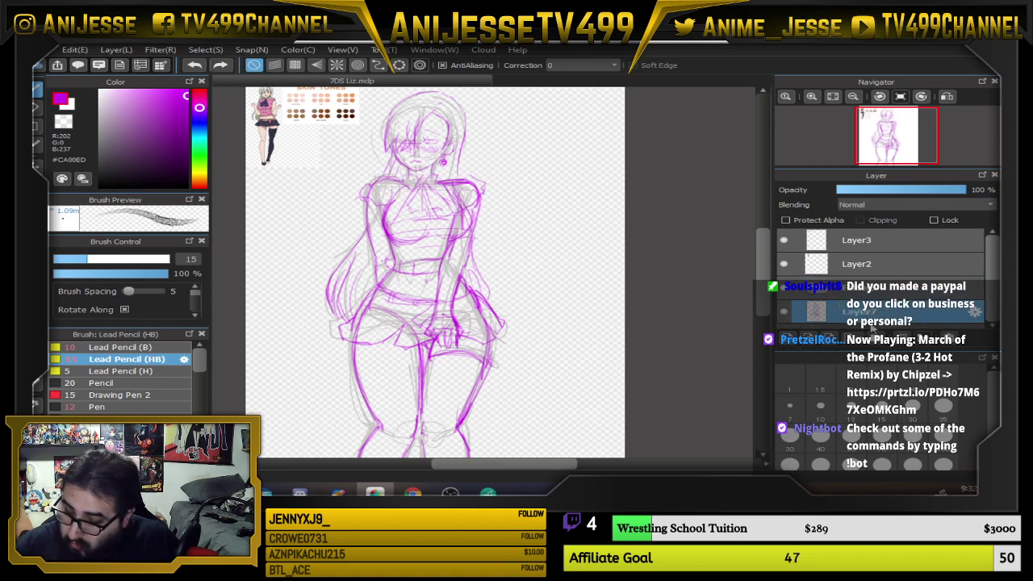
Add a new layer above Layer7, and place Layer7 in a new folder below it
{"action": "left_click", "coordinate": [793, 340]}
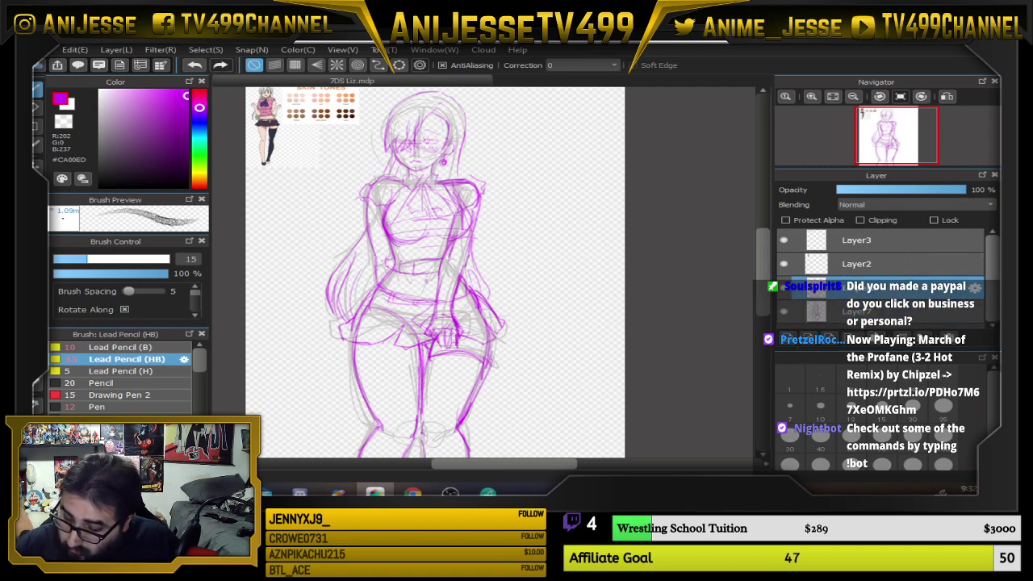
{"action": "left_click", "coordinate": [880, 312]}
{"action": "left_click", "coordinate": [882, 339]}
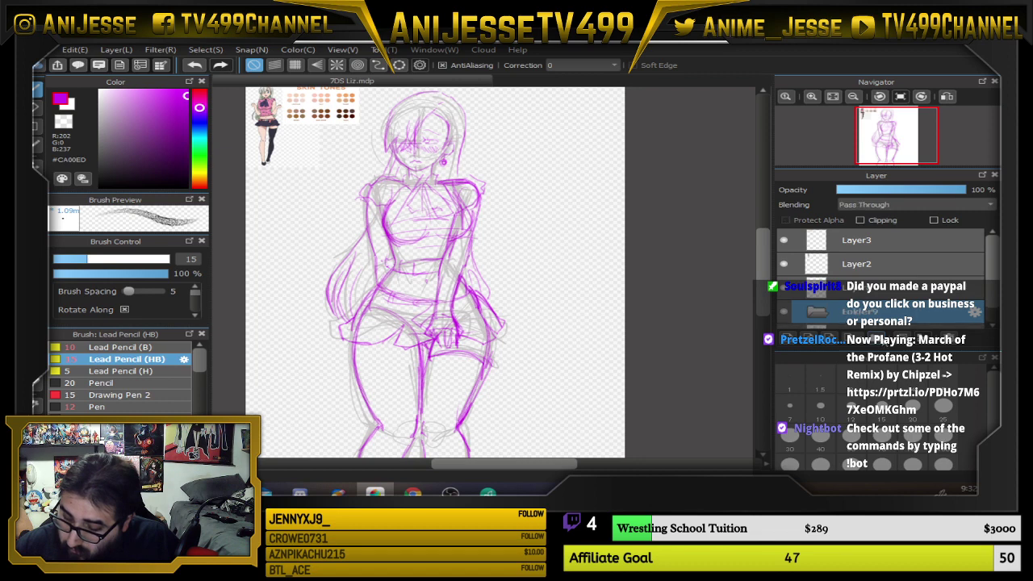
{"action": "left_click_drag", "start_coordinate": [992, 278], "coordinate": [992, 295]}
{"action": "left_click", "coordinate": [881, 325]}
{"action": "left_click_drag", "start_coordinate": [881, 328], "coordinate": [886, 297]}
Lower the purple sketch's opacity, and set the drawing colour to red #ED0000 on the new blank layer
{"action": "left_click_drag", "start_coordinate": [920, 194], "coordinate": [891, 193]}
{"action": "left_click", "coordinate": [901, 273]}
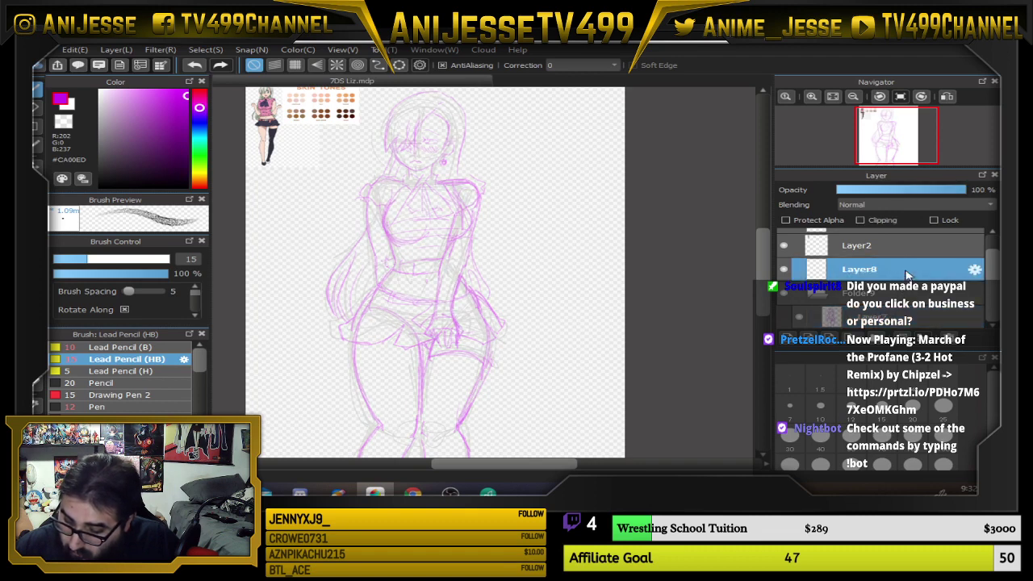
{"action": "left_click", "coordinate": [200, 108]}
{"action": "left_click_drag", "start_coordinate": [200, 108], "coordinate": [200, 91]}
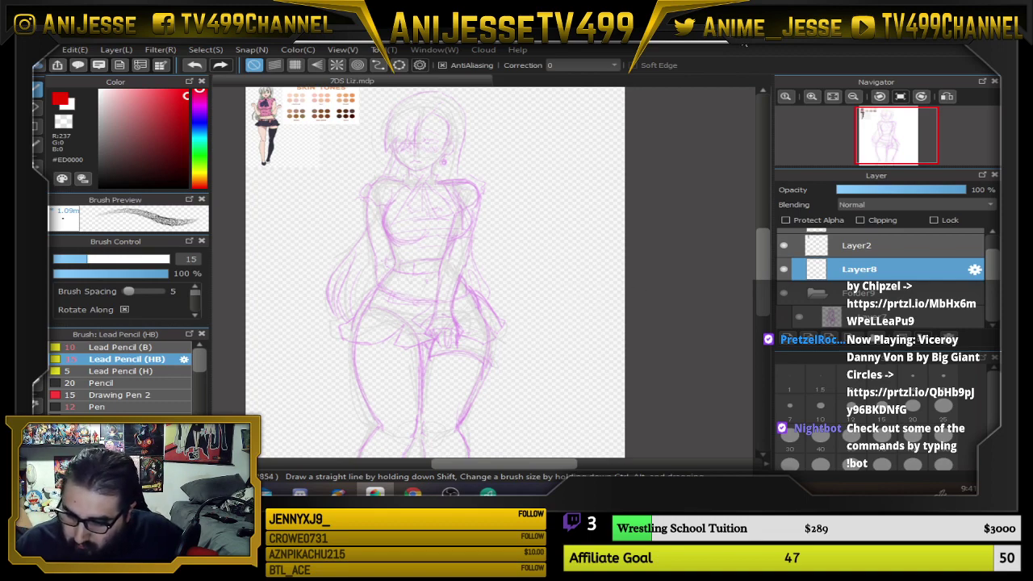
Draw the uncovered eye's upper lash line, lashes, lid crease, iris and pupil in red with Lead Pencil (HB) at size 5
{"action": "scroll", "coordinate": [365, 146], "scroll_direction": "up", "scroll_amount": 2}
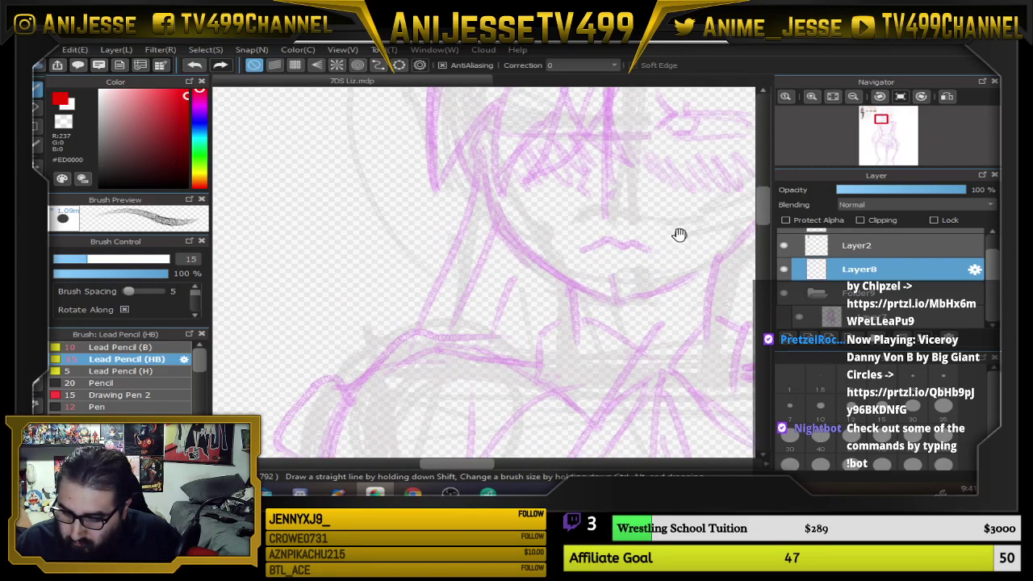
{"action": "scroll", "coordinate": [380, 330], "scroll_direction": "up", "scroll_amount": 3}
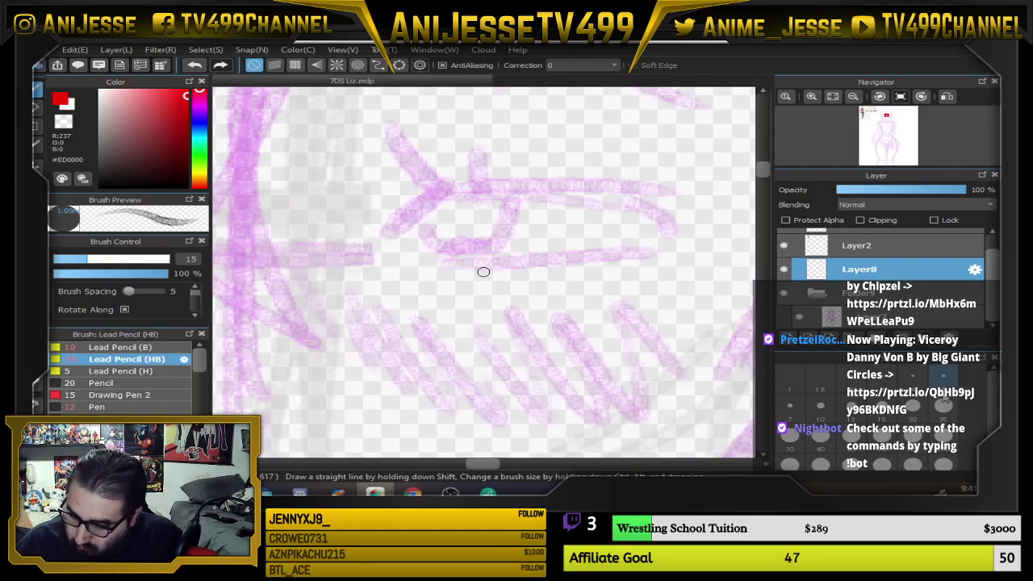
{"action": "left_click", "coordinate": [943, 381]}
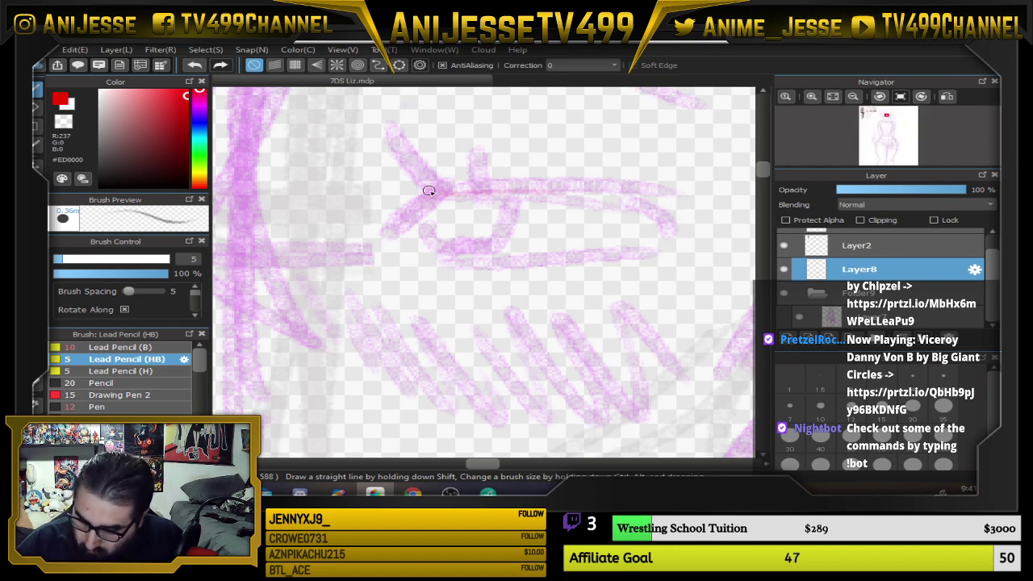
{"action": "mouse_move", "coordinate": [427, 191]}
{"action": "left_mouse_down"}
{"action": "mouse_move", "coordinate": [625, 196]}
{"action": "mouse_move", "coordinate": [658, 206]}
{"action": "mouse_move", "coordinate": [617, 193]}
{"action": "mouse_move", "coordinate": [405, 189]}
{"action": "mouse_move", "coordinate": [646, 199]}
{"action": "mouse_move", "coordinate": [447, 186]}
{"action": "mouse_move", "coordinate": [621, 200]}
{"action": "mouse_move", "coordinate": [427, 197]}
{"action": "mouse_move", "coordinate": [457, 188]}
{"action": "mouse_move", "coordinate": [407, 206]}
{"action": "mouse_move", "coordinate": [460, 119]}
{"action": "left_mouse_up"}
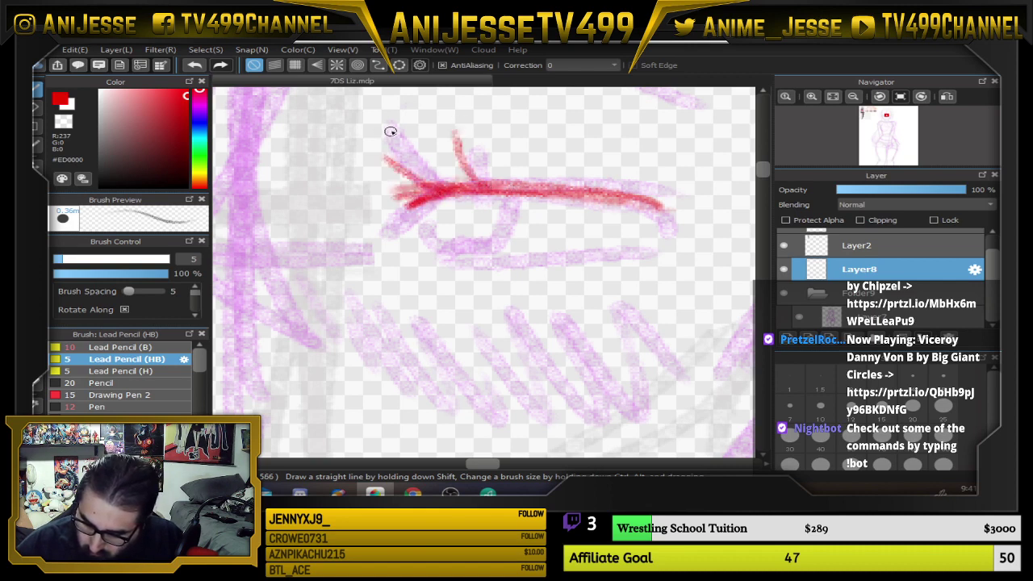
{"action": "mouse_move", "coordinate": [392, 131]}
{"action": "left_mouse_down"}
{"action": "mouse_move", "coordinate": [442, 200]}
{"action": "mouse_move", "coordinate": [404, 170]}
{"action": "mouse_move", "coordinate": [482, 189]}
{"action": "mouse_move", "coordinate": [458, 151]}
{"action": "mouse_move", "coordinate": [697, 195]}
{"action": "mouse_move", "coordinate": [560, 176]}
{"action": "mouse_move", "coordinate": [657, 194]}
{"action": "mouse_move", "coordinate": [512, 212]}
{"action": "mouse_move", "coordinate": [425, 206]}
{"action": "mouse_move", "coordinate": [474, 242]}
{"action": "mouse_move", "coordinate": [505, 239]}
{"action": "mouse_move", "coordinate": [476, 222]}
{"action": "mouse_move", "coordinate": [499, 206]}
{"action": "left_mouse_up"}
{"action": "left_click_drag", "start_coordinate": [432, 225], "coordinate": [510, 236]}
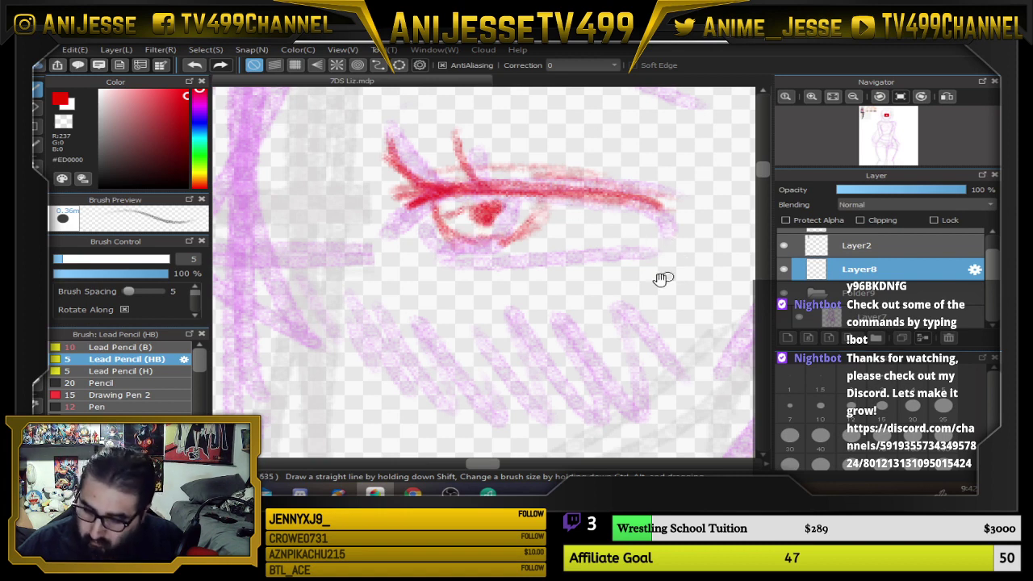
Draw the eye's lower lid line and outer corner in red
{"action": "left_click_drag", "start_coordinate": [663, 279], "coordinate": [701, 271]}
{"action": "left_click_drag", "start_coordinate": [478, 218], "coordinate": [559, 229]}
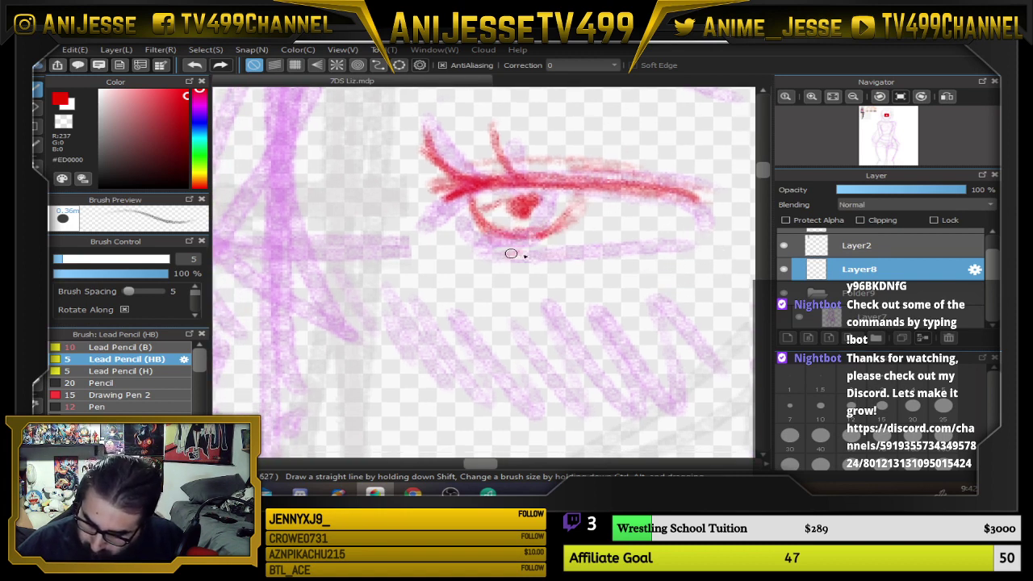
{"action": "left_click_drag", "start_coordinate": [511, 254], "coordinate": [615, 252]}
{"action": "left_click_drag", "start_coordinate": [470, 259], "coordinate": [544, 255]}
{"action": "left_click_drag", "start_coordinate": [679, 194], "coordinate": [698, 212]}
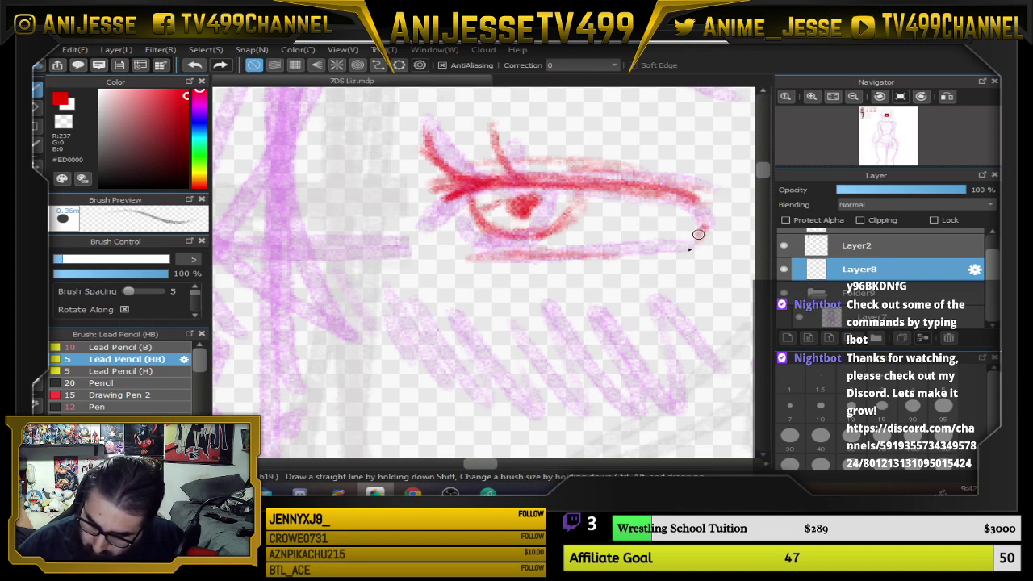
Examine the reference character's face for the eye details
{"action": "scroll", "coordinate": [686, 198], "scroll_direction": "down", "scroll_amount": 5}
{"action": "left_click_drag", "start_coordinate": [557, 188], "coordinate": [628, 313]}
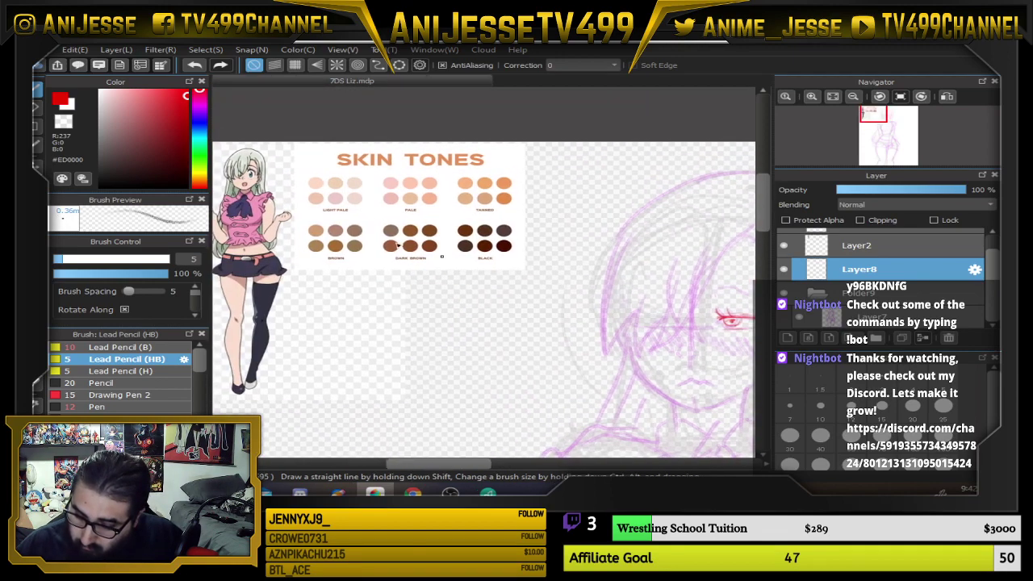
{"action": "scroll", "coordinate": [261, 168], "scroll_direction": "up", "scroll_amount": 5}
{"action": "mouse_move", "coordinate": [228, 175]}
{"action": "left_mouse_down"}
{"action": "mouse_move", "coordinate": [590, 321]}
{"action": "mouse_move", "coordinate": [486, 265]}
{"action": "left_mouse_up"}
{"action": "scroll", "coordinate": [487, 265], "scroll_direction": "down", "scroll_amount": 8}
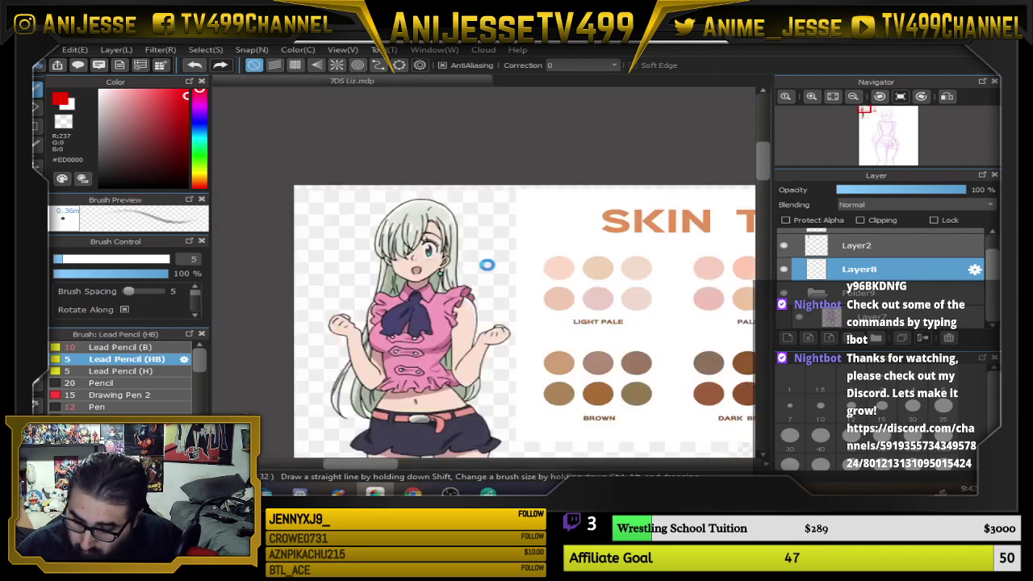
Erase the eye's red lower lid line and redraw it as a short stroke beneath the iris
{"action": "left_click_drag", "start_coordinate": [567, 300], "coordinate": [324, 159]}
{"action": "scroll", "coordinate": [514, 224], "scroll_direction": "up", "scroll_amount": 7}
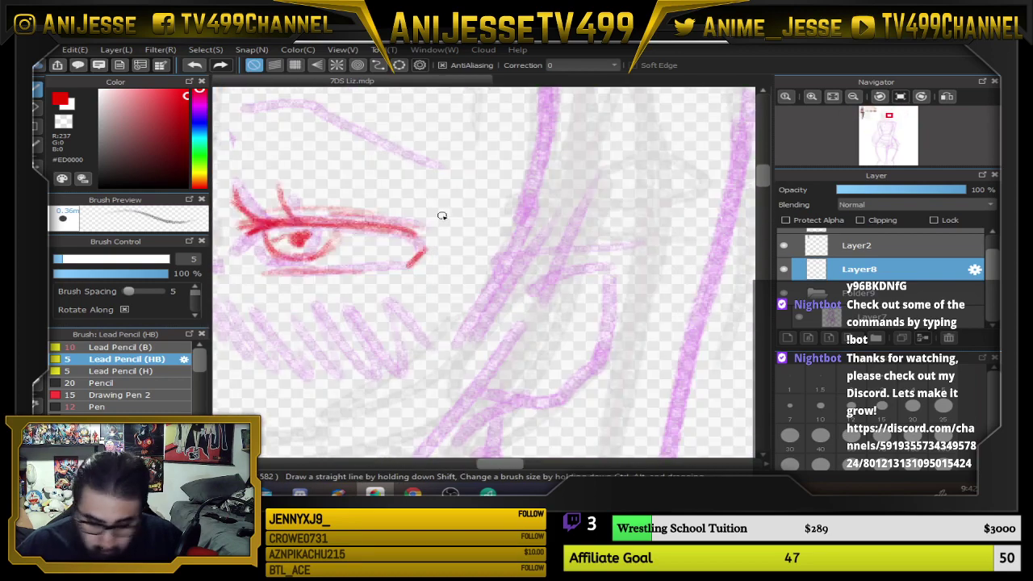
{"action": "key", "text": "e"}
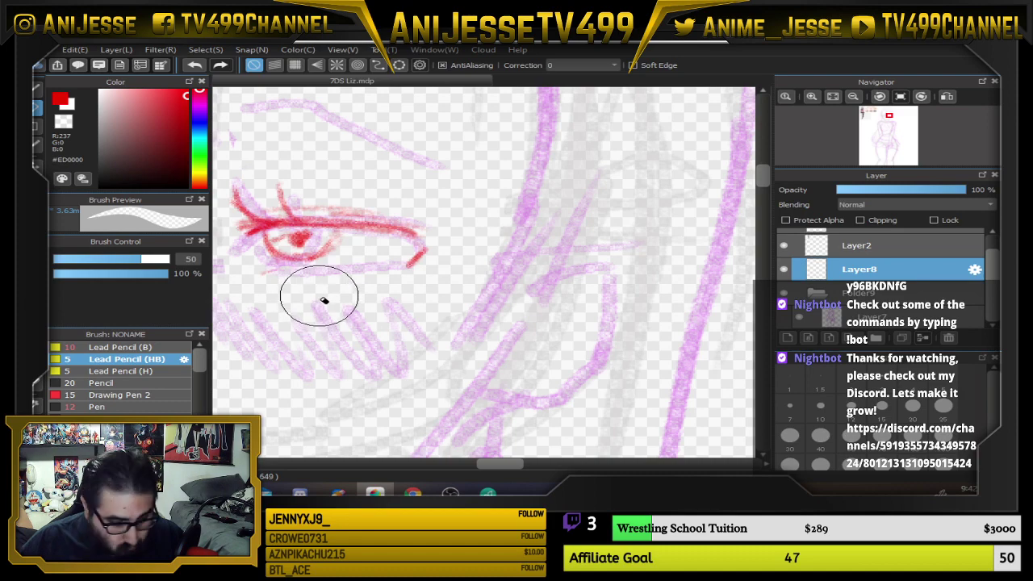
{"action": "key", "text": "b"}
{"action": "mouse_move", "coordinate": [618, 333]}
{"action": "left_mouse_down"}
{"action": "mouse_move", "coordinate": [567, 390]}
{"action": "mouse_move", "coordinate": [486, 395]}
{"action": "left_mouse_up"}
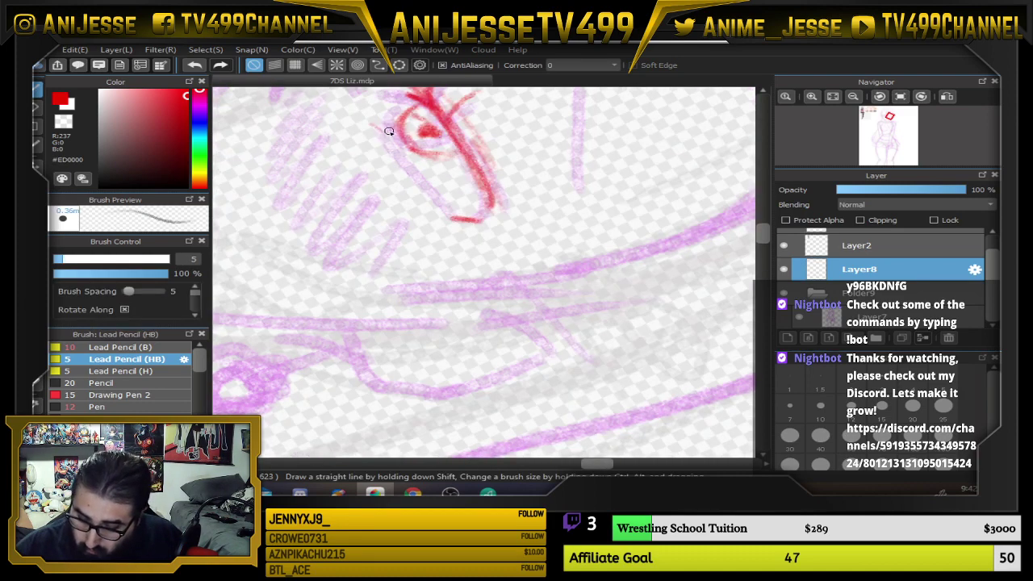
{"action": "mouse_move", "coordinate": [389, 132]}
{"action": "left_mouse_down"}
{"action": "mouse_move", "coordinate": [413, 170]}
{"action": "mouse_move", "coordinate": [397, 145]}
{"action": "left_mouse_up"}
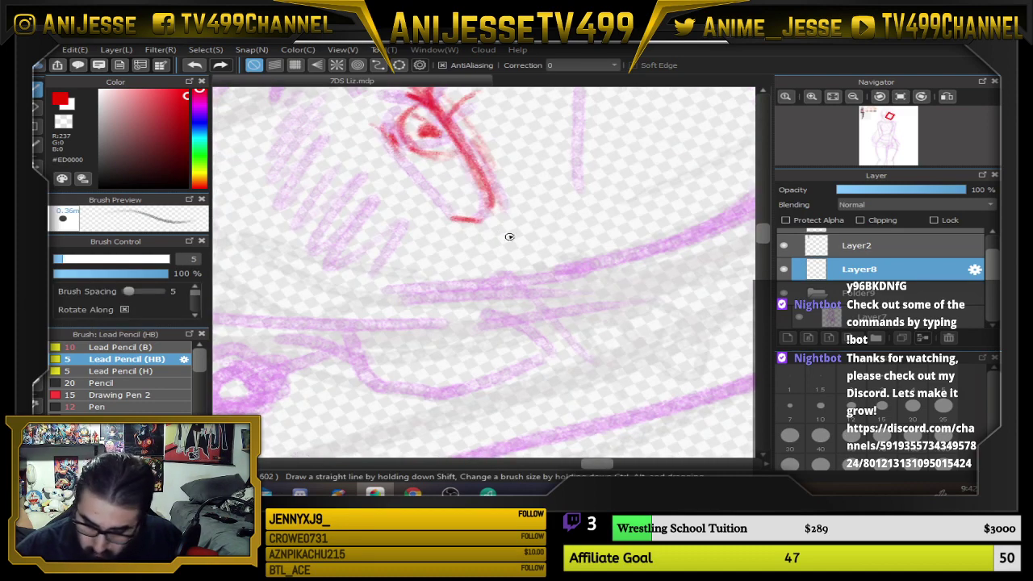
{"action": "left_click_drag", "start_coordinate": [509, 237], "coordinate": [597, 253]}
{"action": "mouse_move", "coordinate": [404, 230]}
{"action": "left_mouse_down"}
{"action": "mouse_move", "coordinate": [422, 250]}
{"action": "mouse_move", "coordinate": [424, 237]}
{"action": "mouse_move", "coordinate": [405, 261]}
{"action": "mouse_move", "coordinate": [424, 251]}
{"action": "mouse_move", "coordinate": [430, 264]}
{"action": "mouse_move", "coordinate": [531, 279]}
{"action": "mouse_move", "coordinate": [459, 233]}
{"action": "mouse_move", "coordinate": [520, 251]}
{"action": "mouse_move", "coordinate": [603, 293]}
{"action": "left_mouse_up"}
{"action": "left_click_drag", "start_coordinate": [464, 241], "coordinate": [536, 245]}
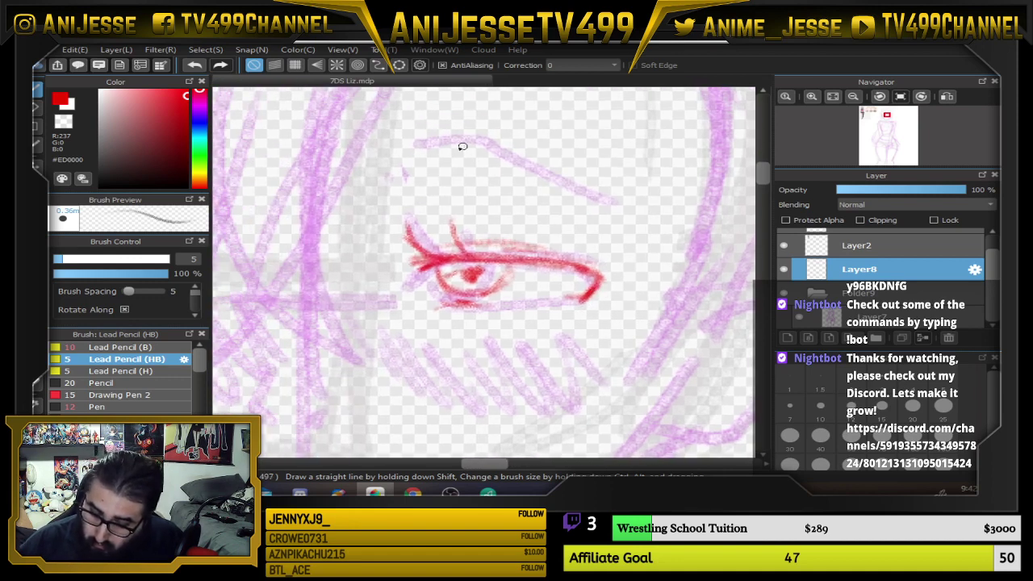
Draw the eyebrow above the uncovered eye as a thin sloping red line with a small stroke at its inner end, and trim its tail
{"action": "left_click_drag", "start_coordinate": [487, 142], "coordinate": [480, 198]}
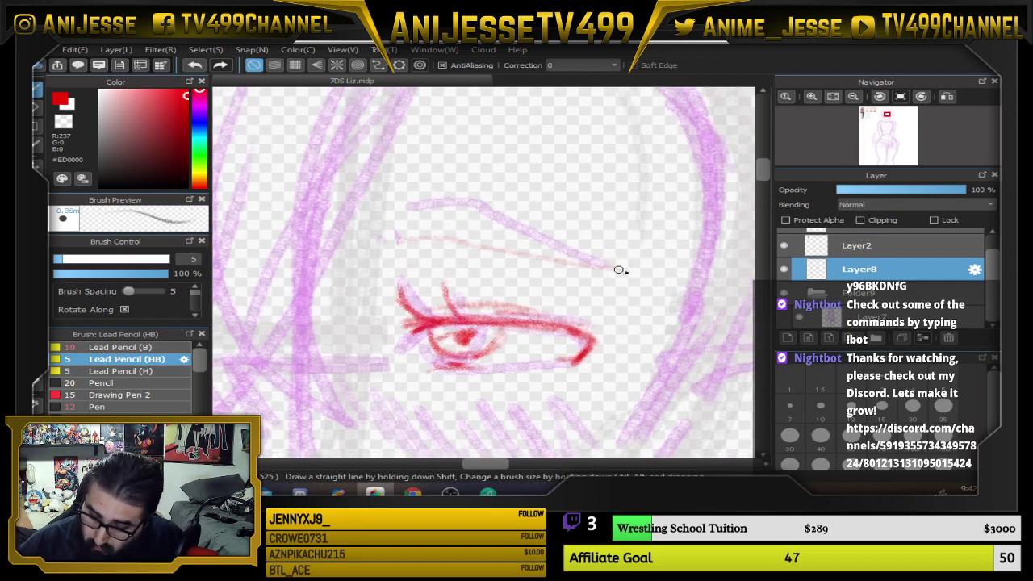
{"action": "mouse_move", "coordinate": [619, 270]}
{"action": "left_mouse_down"}
{"action": "mouse_move", "coordinate": [400, 241]}
{"action": "mouse_move", "coordinate": [555, 244]}
{"action": "mouse_move", "coordinate": [598, 259]}
{"action": "mouse_move", "coordinate": [404, 239]}
{"action": "mouse_move", "coordinate": [634, 266]}
{"action": "mouse_move", "coordinate": [473, 250]}
{"action": "mouse_move", "coordinate": [392, 224]}
{"action": "mouse_move", "coordinate": [379, 242]}
{"action": "mouse_move", "coordinate": [591, 258]}
{"action": "left_mouse_up"}
{"action": "key", "text": "ctrl+z"}
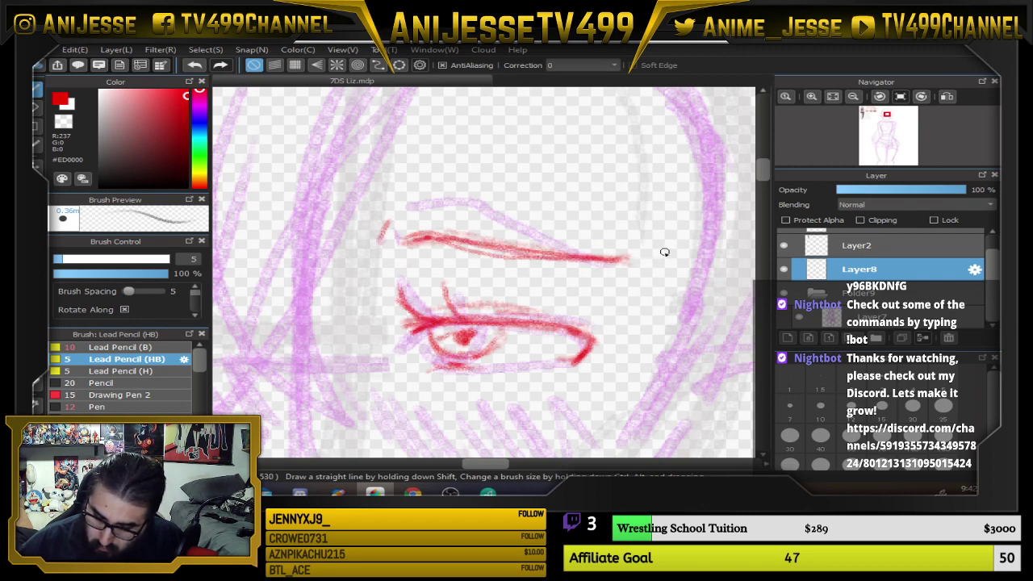
{"action": "key", "text": "e"}
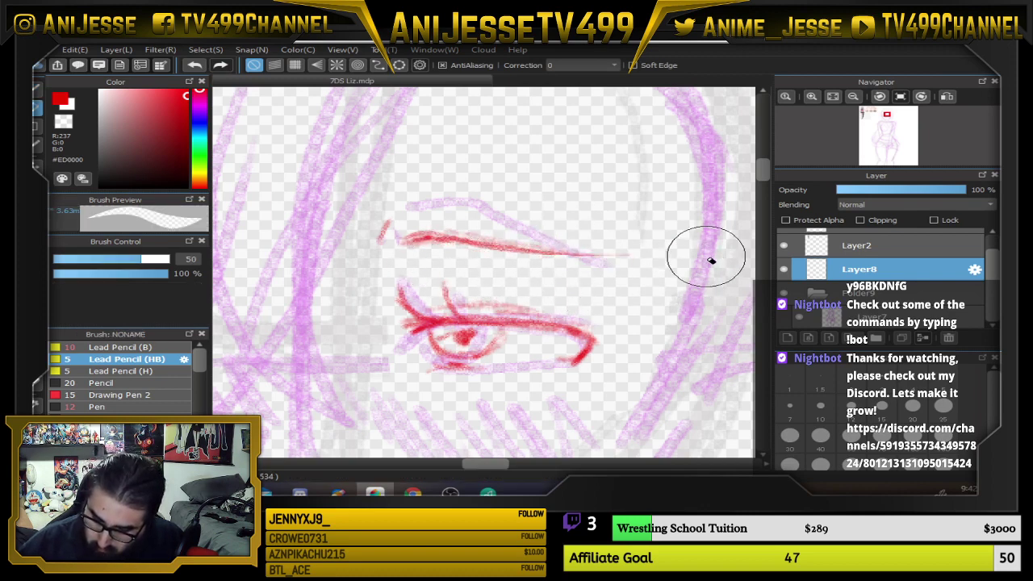
Check the reference character's brow and extend the red eyebrow's outer end into a thin tapered tail
{"action": "scroll", "coordinate": [662, 262], "scroll_direction": "down", "scroll_amount": 3}
{"action": "scroll", "coordinate": [449, 230], "scroll_direction": "down", "scroll_amount": 3}
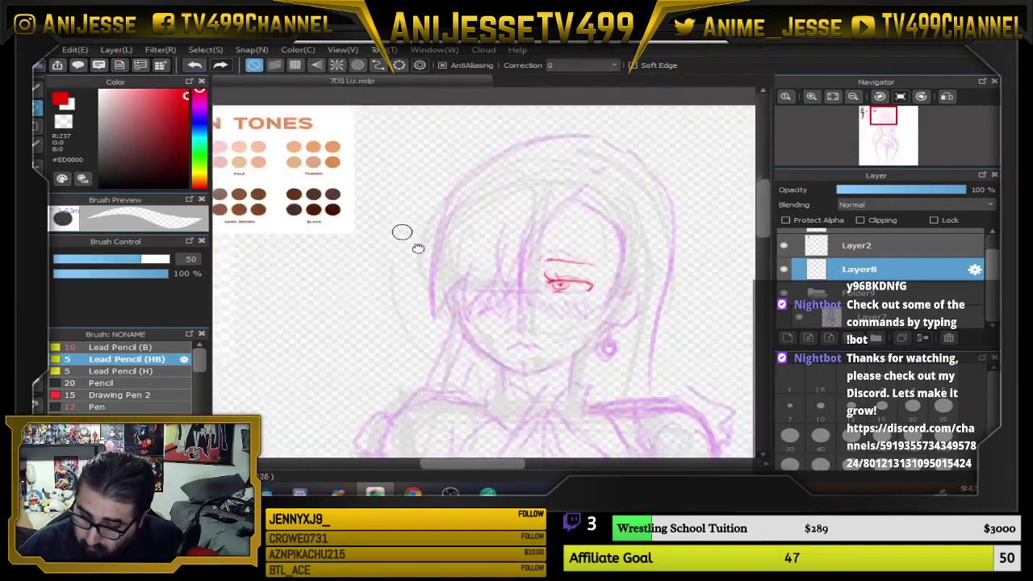
{"action": "scroll", "coordinate": [386, 266], "scroll_direction": "up", "scroll_amount": 4}
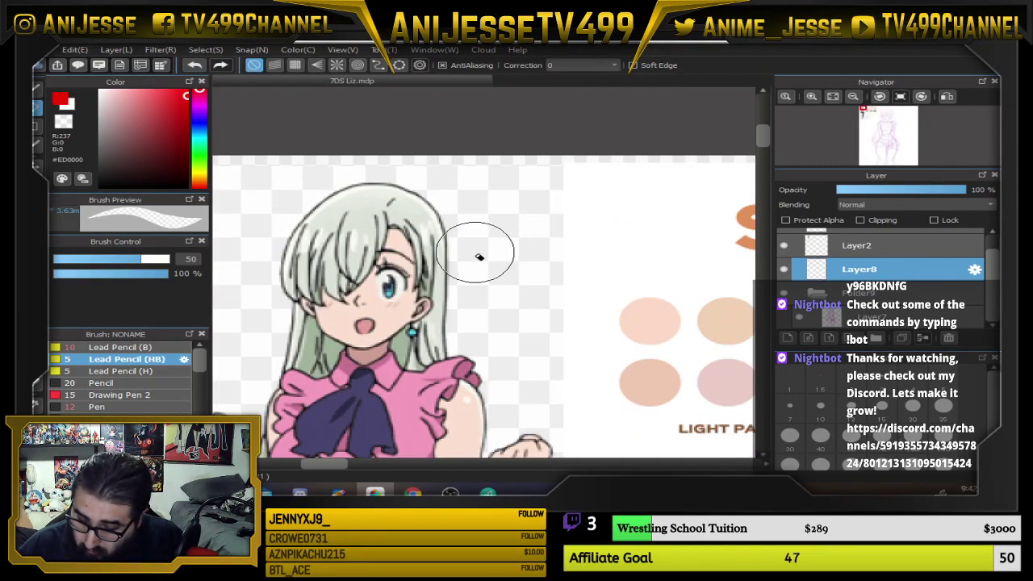
{"action": "scroll", "coordinate": [473, 254], "scroll_direction": "down", "scroll_amount": 4}
{"action": "scroll", "coordinate": [471, 262], "scroll_direction": "up", "scroll_amount": 4}
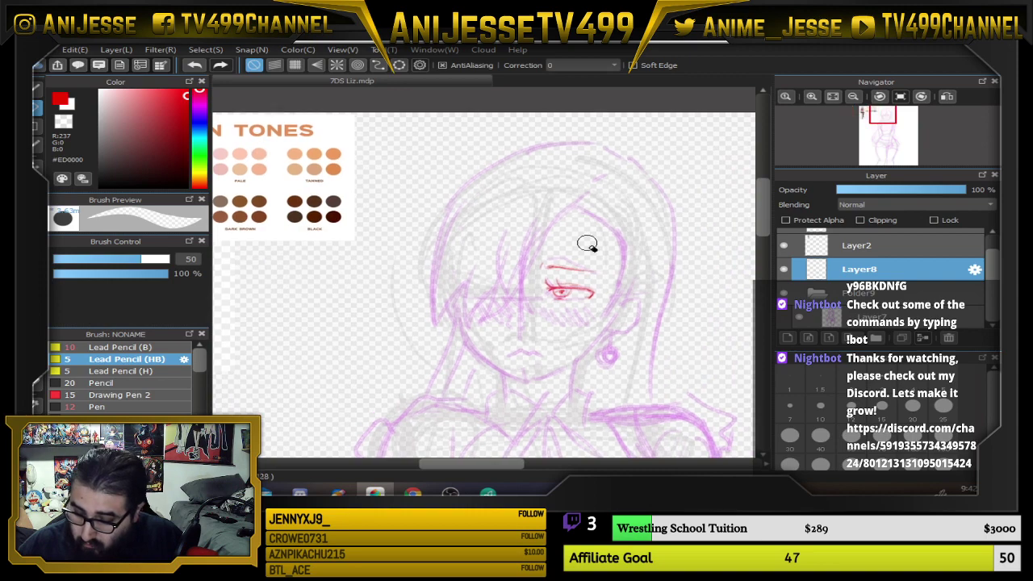
{"action": "scroll", "coordinate": [588, 242], "scroll_direction": "up", "scroll_amount": 2}
{"action": "key", "text": "b"}
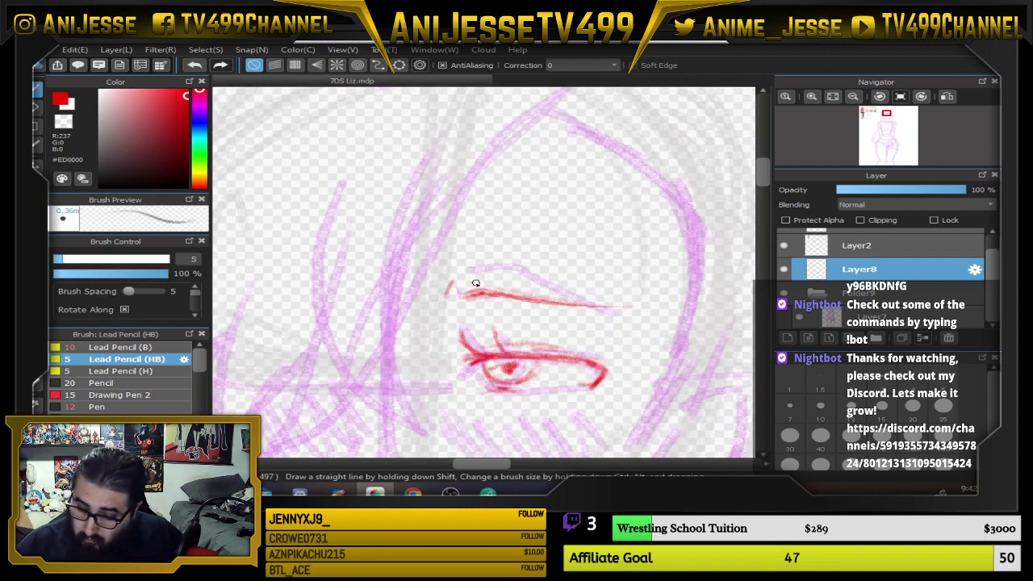
{"action": "left_click_drag", "start_coordinate": [466, 296], "coordinate": [610, 308]}
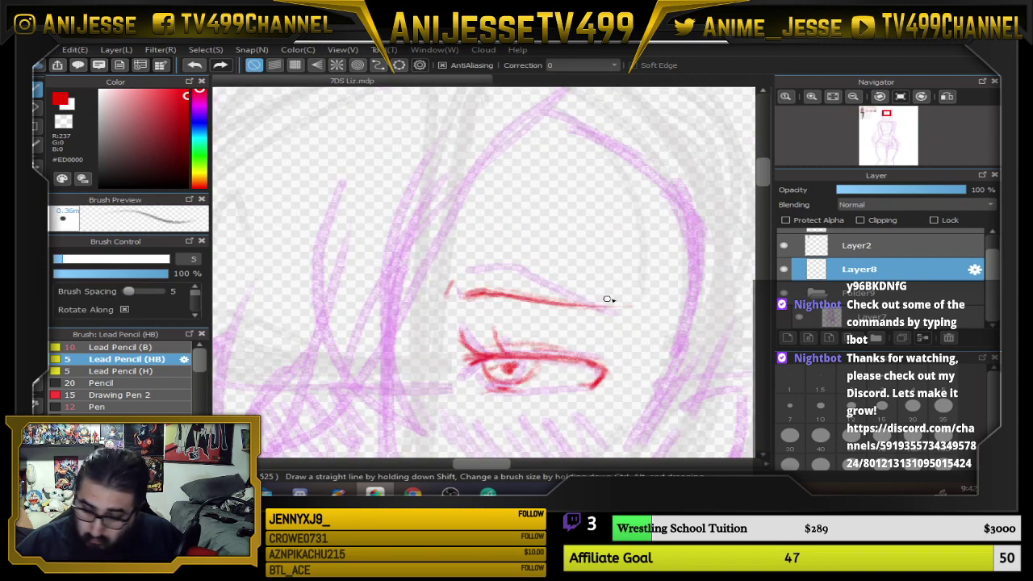
Select the red eyebrow, enlarge it slightly and reposition it above the eye with a transform, and clear the selection
{"action": "mouse_move", "coordinate": [623, 293]}
{"action": "left_mouse_down"}
{"action": "mouse_move", "coordinate": [634, 305]}
{"action": "mouse_move", "coordinate": [508, 319]}
{"action": "mouse_move", "coordinate": [443, 278]}
{"action": "mouse_move", "coordinate": [638, 298]}
{"action": "left_mouse_up"}
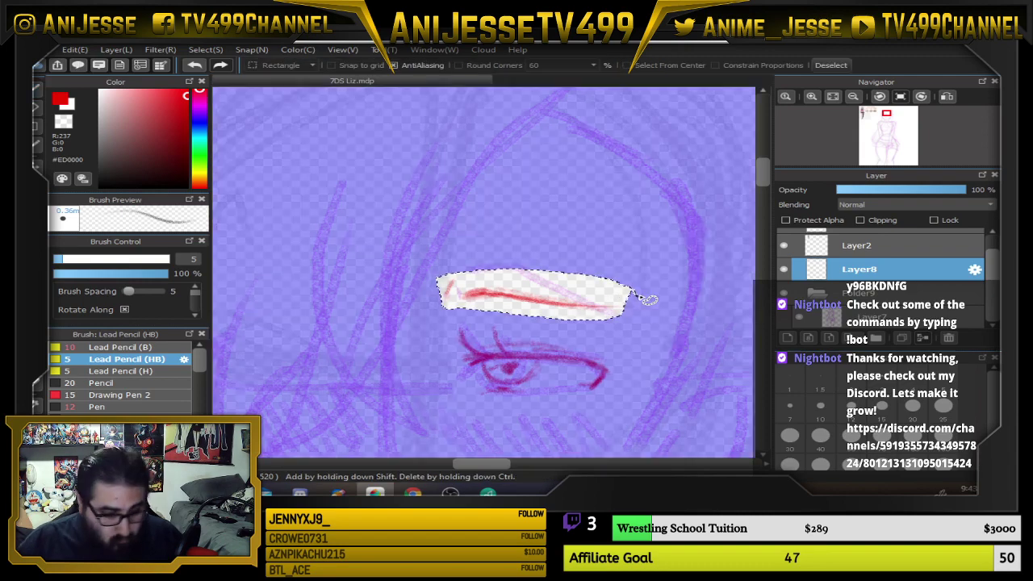
{"action": "key", "text": "ctrl+t"}
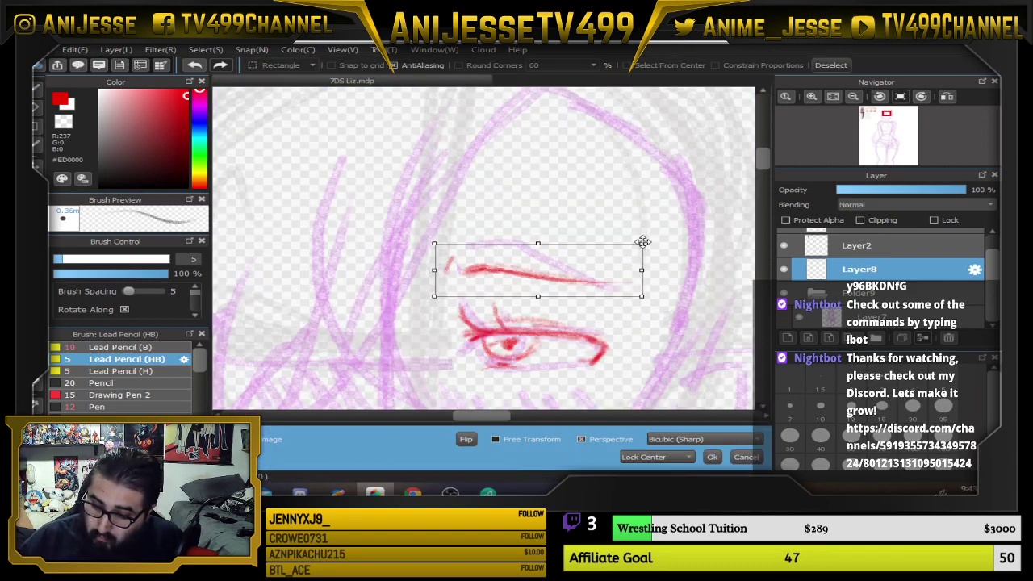
{"action": "left_click_drag", "start_coordinate": [652, 239], "coordinate": [664, 228]}
{"action": "left_click_drag", "start_coordinate": [560, 265], "coordinate": [558, 259]}
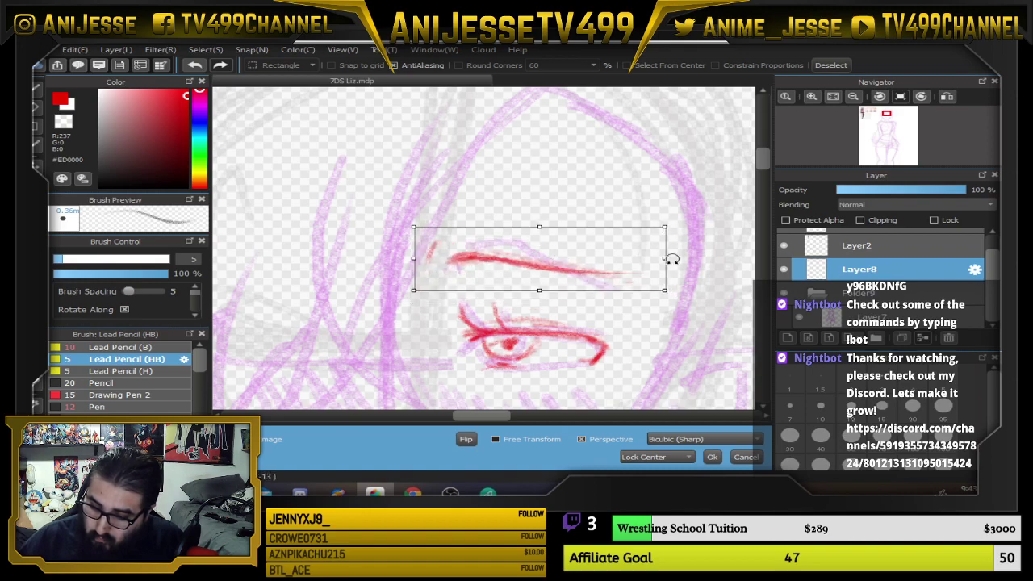
{"action": "left_click_drag", "start_coordinate": [628, 253], "coordinate": [632, 259]}
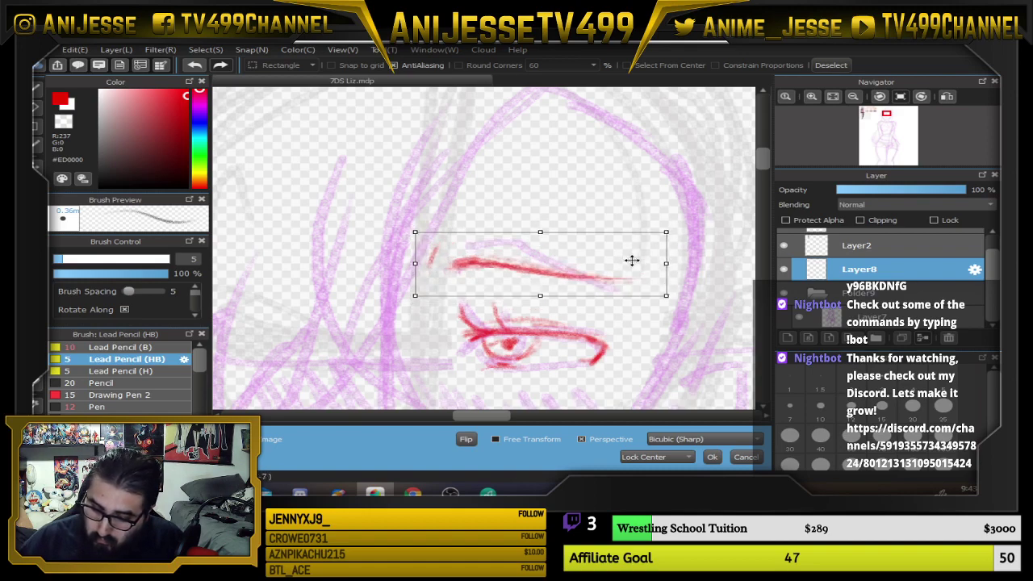
{"action": "key", "text": "Return"}
{"action": "key", "text": "ctrl+d"}
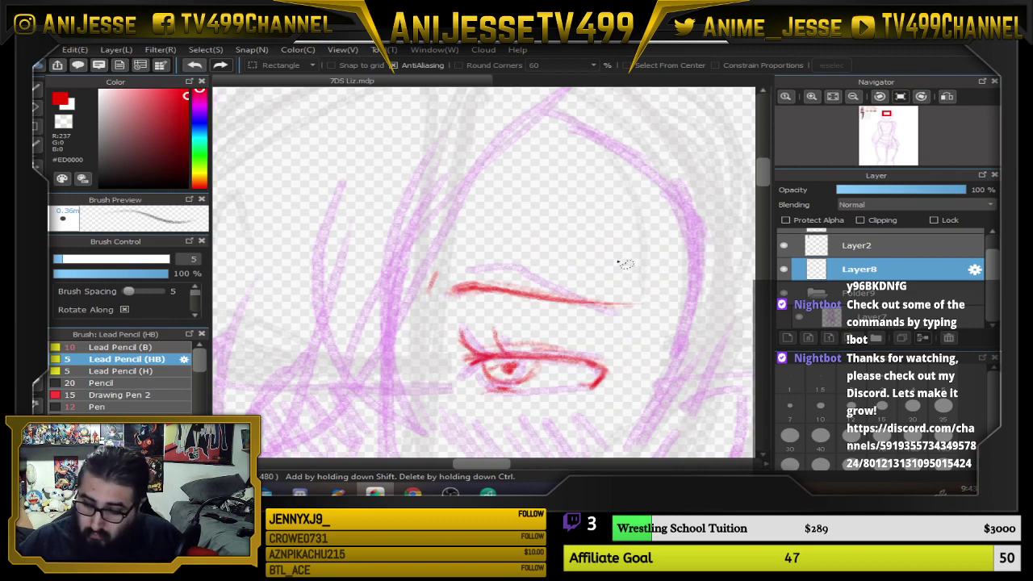
Draw the nose in red with an angled side contour and a short nostril stroke
{"action": "scroll", "coordinate": [619, 262], "scroll_direction": "down", "scroll_amount": 2}
{"action": "left_click_drag", "start_coordinate": [617, 261], "coordinate": [591, 211]}
{"action": "scroll", "coordinate": [491, 302], "scroll_direction": "up", "scroll_amount": 2}
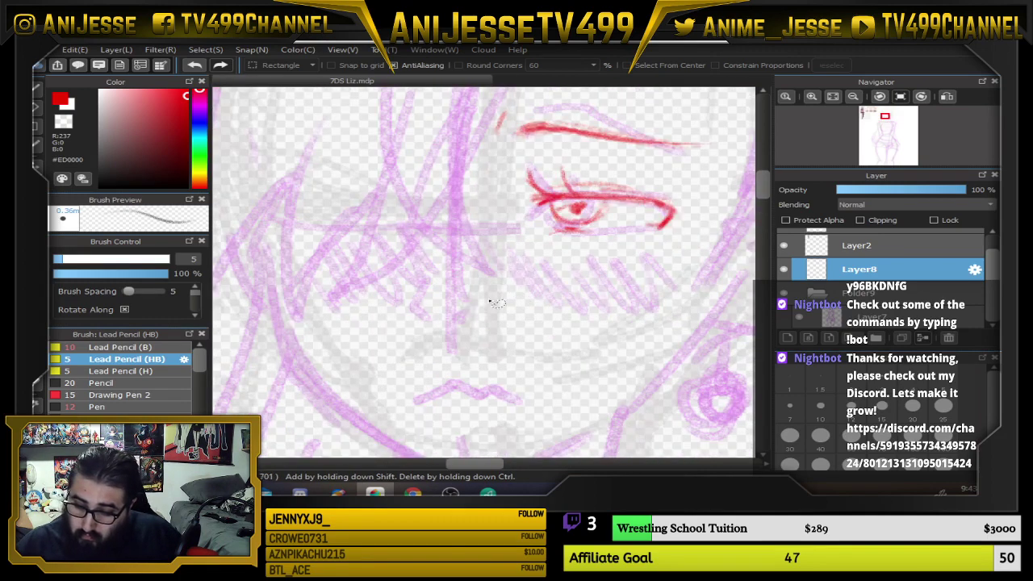
{"action": "key", "text": "b"}
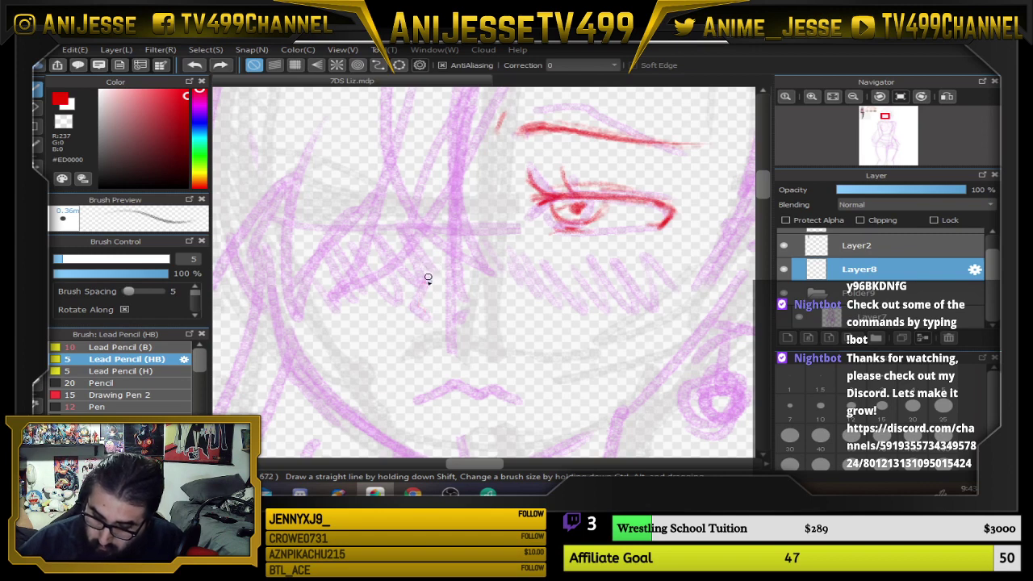
{"action": "mouse_move", "coordinate": [428, 278]}
{"action": "left_mouse_down"}
{"action": "mouse_move", "coordinate": [414, 308]}
{"action": "mouse_move", "coordinate": [426, 322]}
{"action": "mouse_move", "coordinate": [473, 312]}
{"action": "left_mouse_up"}
{"action": "left_click_drag", "start_coordinate": [641, 294], "coordinate": [612, 336]}
{"action": "left_click_drag", "start_coordinate": [668, 314], "coordinate": [630, 329]}
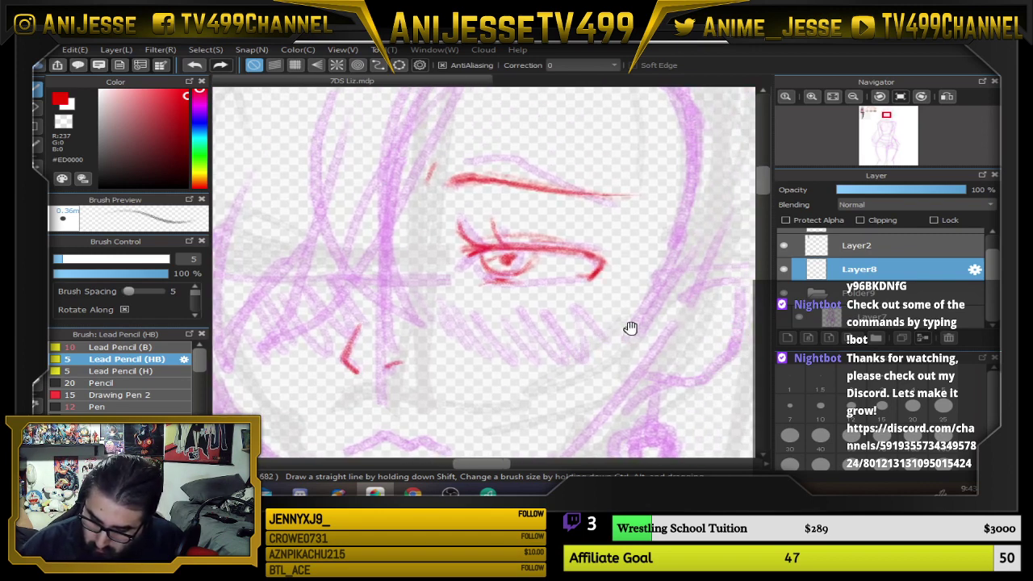
Erase the red iris, pupil and lower lid stroke, and redraw the iris and pupil over the purple guide beneath the upper lash line
{"action": "scroll", "coordinate": [506, 258], "scroll_direction": "up", "scroll_amount": 2}
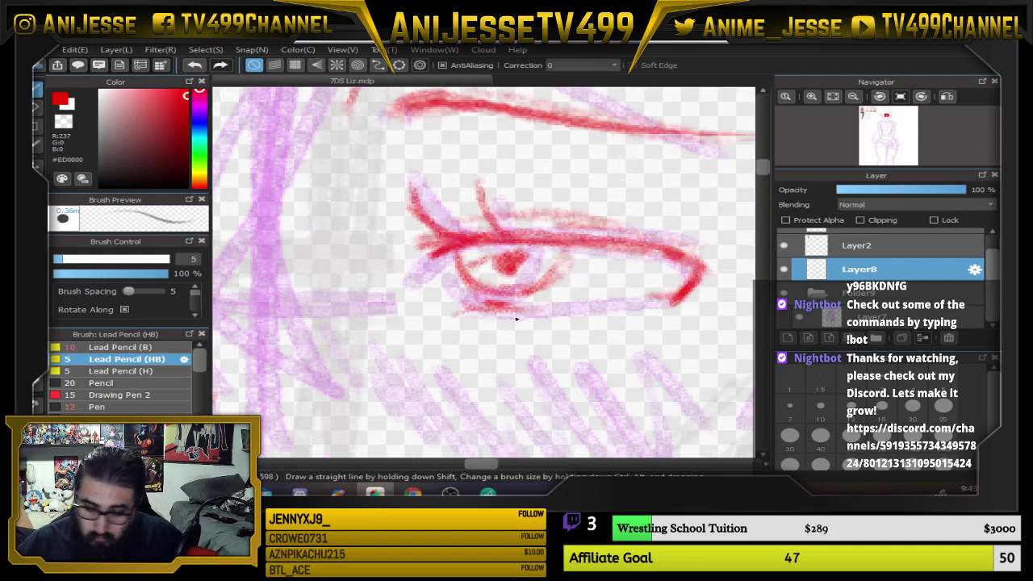
{"action": "key", "text": "e"}
{"action": "left_click_drag", "start_coordinate": [499, 339], "coordinate": [490, 341]}
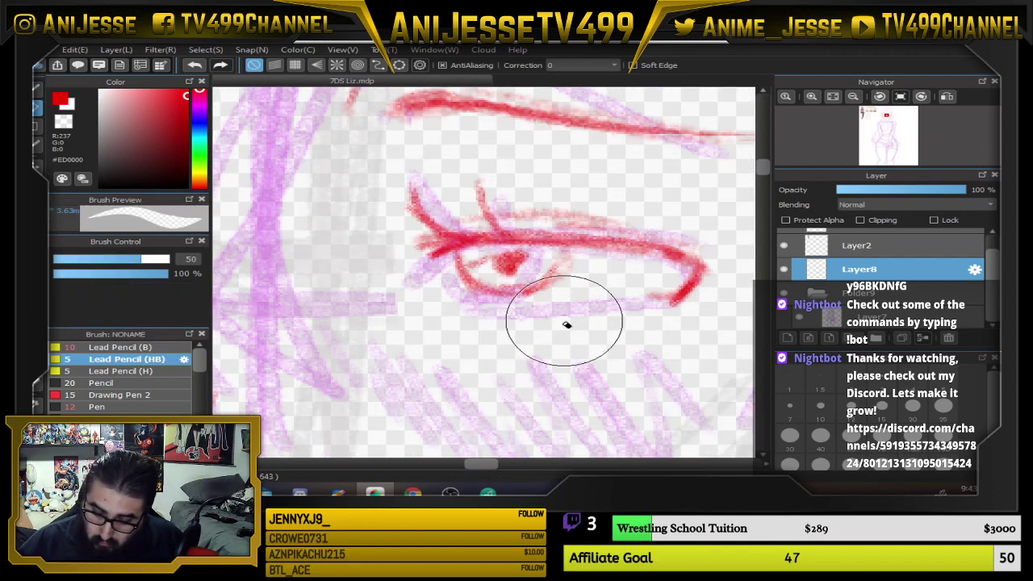
{"action": "mouse_move", "coordinate": [526, 311]}
{"action": "left_mouse_down"}
{"action": "mouse_move", "coordinate": [478, 291]}
{"action": "mouse_move", "coordinate": [544, 289]}
{"action": "left_mouse_up"}
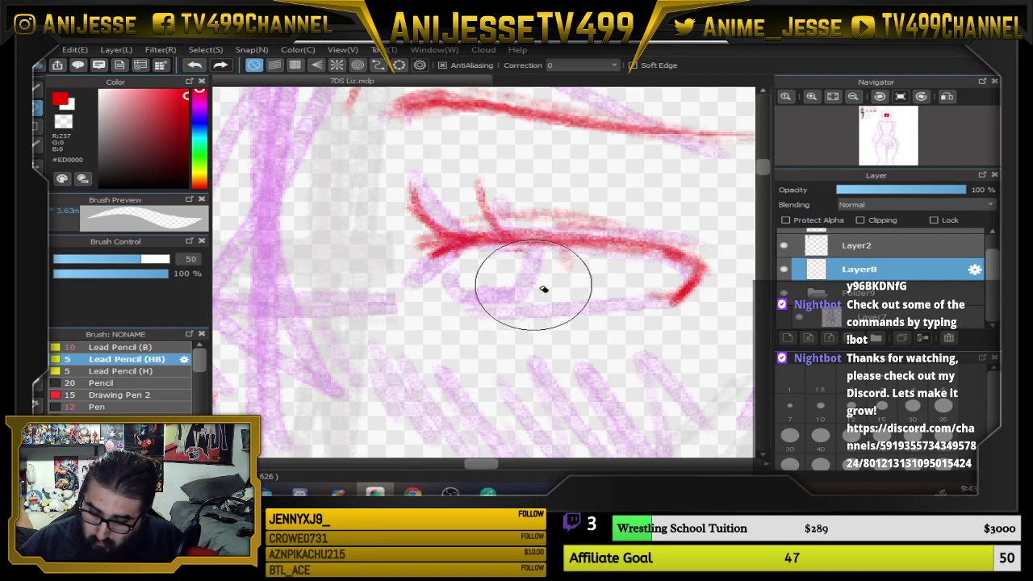
{"action": "key", "text": "b"}
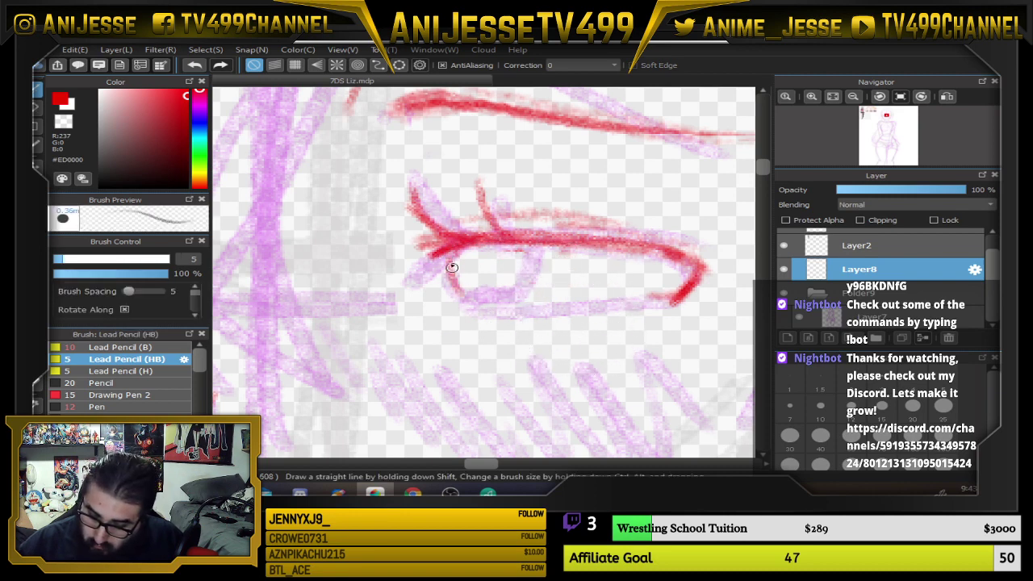
{"action": "mouse_move", "coordinate": [452, 268]}
{"action": "left_mouse_down"}
{"action": "mouse_move", "coordinate": [469, 297]}
{"action": "mouse_move", "coordinate": [508, 291]}
{"action": "mouse_move", "coordinate": [537, 265]}
{"action": "mouse_move", "coordinate": [524, 280]}
{"action": "mouse_move", "coordinate": [529, 272]}
{"action": "mouse_move", "coordinate": [453, 277]}
{"action": "mouse_move", "coordinate": [481, 260]}
{"action": "mouse_move", "coordinate": [497, 271]}
{"action": "mouse_move", "coordinate": [486, 277]}
{"action": "mouse_move", "coordinate": [486, 258]}
{"action": "mouse_move", "coordinate": [504, 266]}
{"action": "mouse_move", "coordinate": [449, 277]}
{"action": "mouse_move", "coordinate": [507, 270]}
{"action": "mouse_move", "coordinate": [460, 277]}
{"action": "mouse_move", "coordinate": [484, 262]}
{"action": "mouse_move", "coordinate": [499, 271]}
{"action": "mouse_move", "coordinate": [489, 266]}
{"action": "mouse_move", "coordinate": [498, 257]}
{"action": "mouse_move", "coordinate": [516, 278]}
{"action": "mouse_move", "coordinate": [526, 247]}
{"action": "mouse_move", "coordinate": [481, 244]}
{"action": "mouse_move", "coordinate": [461, 280]}
{"action": "left_mouse_up"}
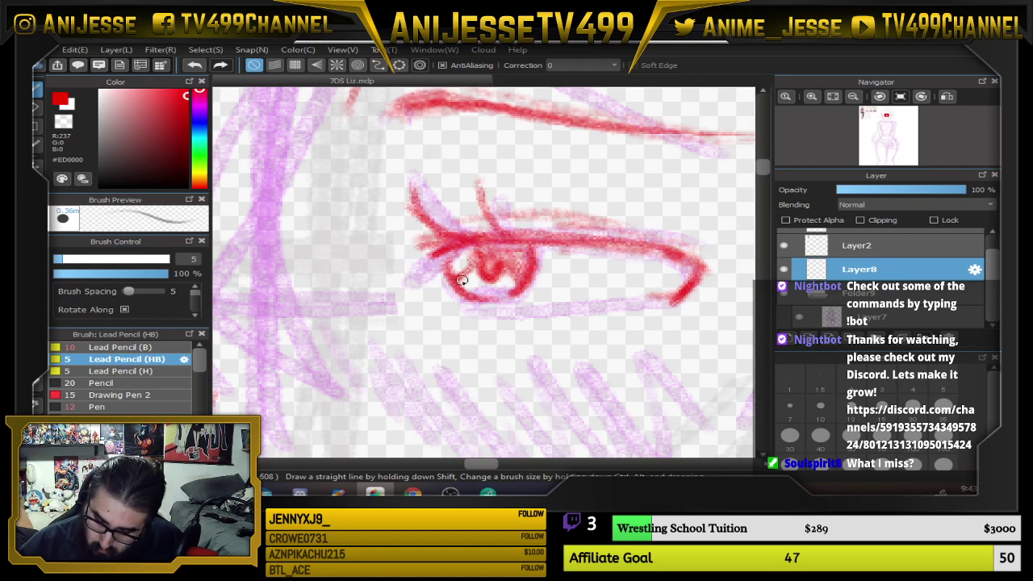
Draw the mouth as a single downturned red line over the purple mouth sketch
{"action": "scroll", "coordinate": [462, 280], "scroll_direction": "down", "scroll_amount": 2}
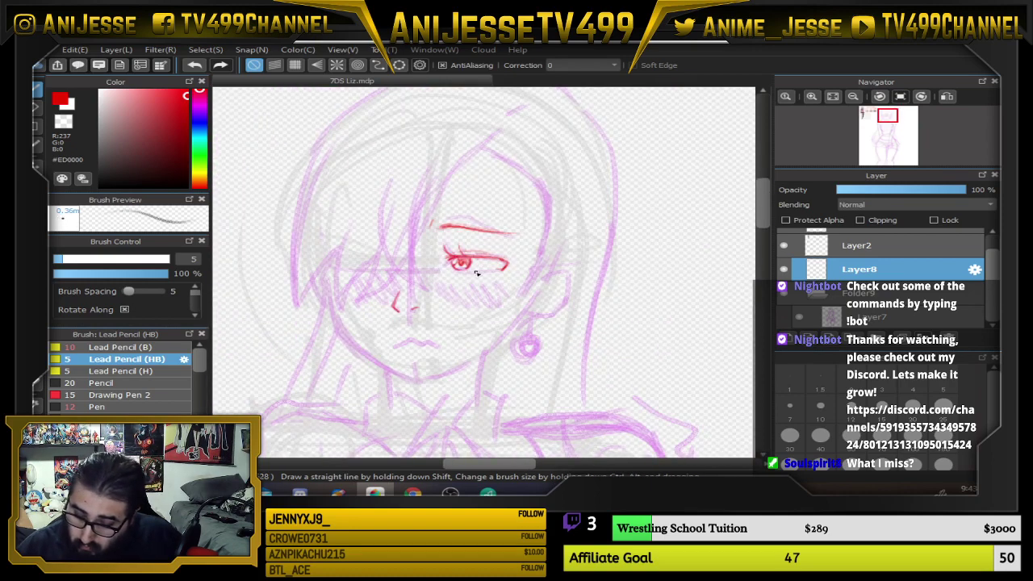
{"action": "scroll", "coordinate": [476, 273], "scroll_direction": "up", "scroll_amount": 1}
{"action": "scroll", "coordinate": [468, 272], "scroll_direction": "up", "scroll_amount": 1}
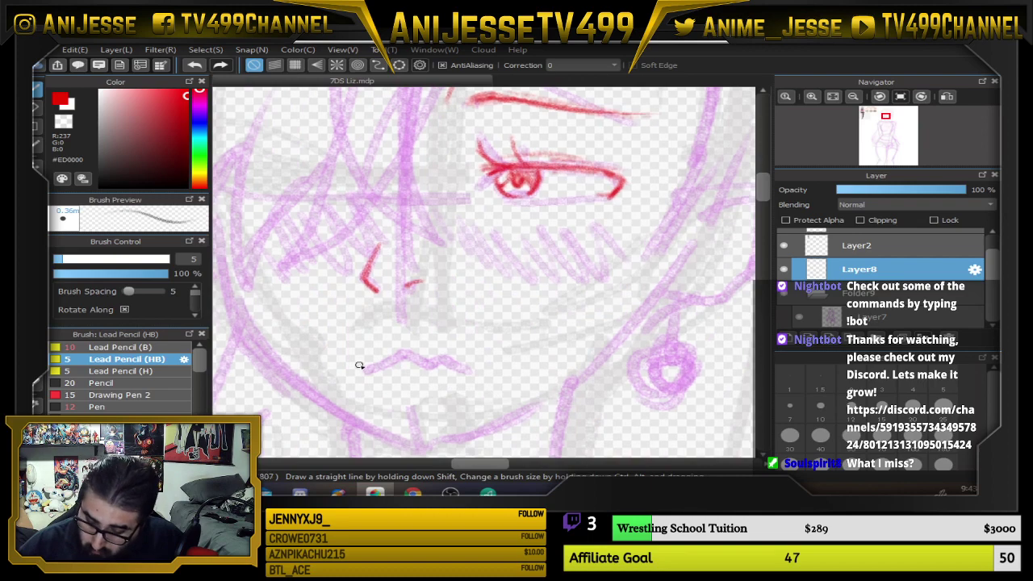
{"action": "mouse_move", "coordinate": [364, 369]}
{"action": "left_mouse_down"}
{"action": "mouse_move", "coordinate": [435, 358]}
{"action": "mouse_move", "coordinate": [475, 375]}
{"action": "left_mouse_up"}
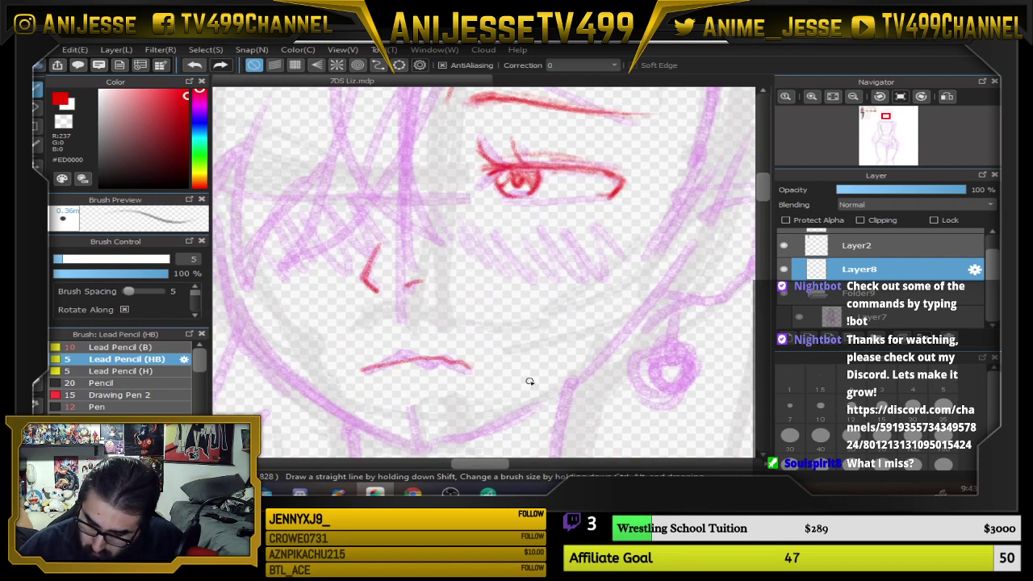
{"action": "scroll", "coordinate": [530, 381], "scroll_direction": "down", "scroll_amount": 2}
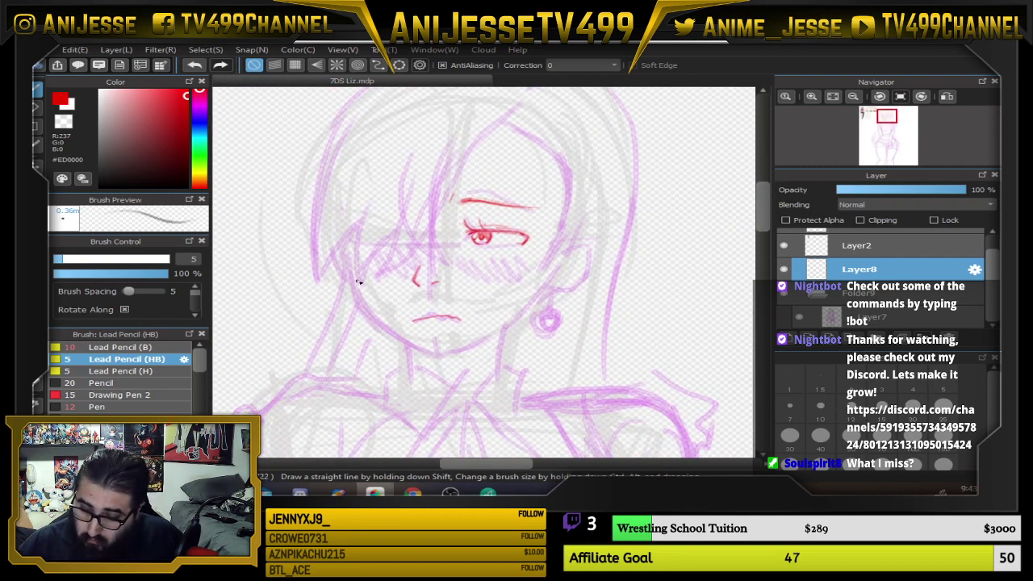
Set the pencil size to 7 and trace the jawline in red from the hair-covered cheek around the chin
{"action": "scroll", "coordinate": [359, 281], "scroll_direction": "up", "scroll_amount": 2}
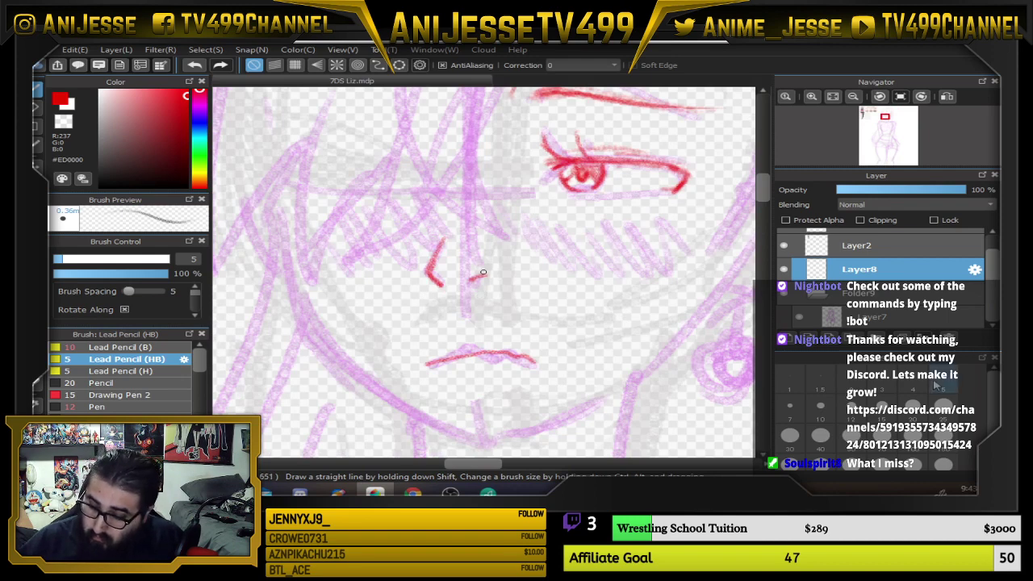
{"action": "left_click", "coordinate": [790, 408]}
{"action": "mouse_move", "coordinate": [294, 252]}
{"action": "left_mouse_down"}
{"action": "mouse_move", "coordinate": [318, 342]}
{"action": "mouse_move", "coordinate": [440, 416]}
{"action": "left_mouse_up"}
{"action": "left_click_drag", "start_coordinate": [562, 439], "coordinate": [507, 371]}
{"action": "mouse_move", "coordinate": [292, 309]}
{"action": "left_mouse_down"}
{"action": "mouse_move", "coordinate": [392, 363]}
{"action": "mouse_move", "coordinate": [489, 359]}
{"action": "mouse_move", "coordinate": [537, 342]}
{"action": "left_mouse_up"}
{"action": "left_click_drag", "start_coordinate": [654, 286], "coordinate": [598, 356]}
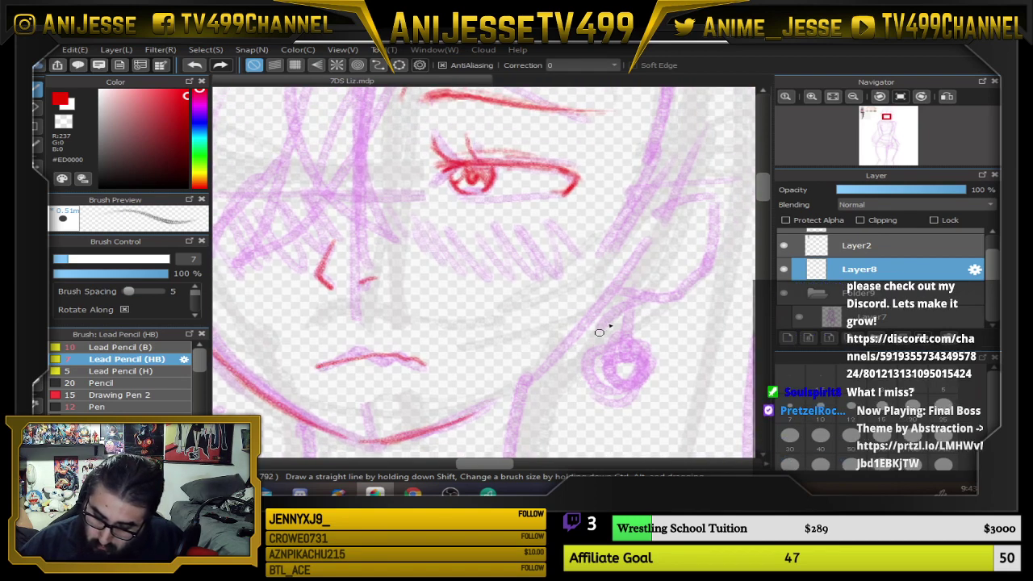
{"action": "left_click_drag", "start_coordinate": [647, 269], "coordinate": [624, 307]}
{"action": "scroll", "coordinate": [546, 345], "scroll_direction": "down", "scroll_amount": 2}
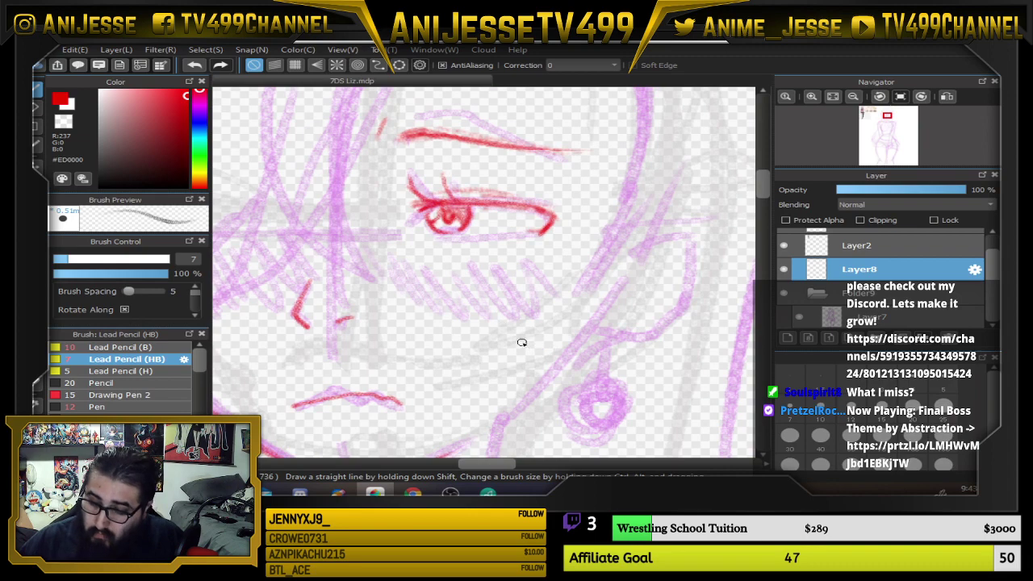
{"action": "scroll", "coordinate": [517, 346], "scroll_direction": "down", "scroll_amount": 1}
{"action": "scroll", "coordinate": [468, 326], "scroll_direction": "up", "scroll_amount": 3}
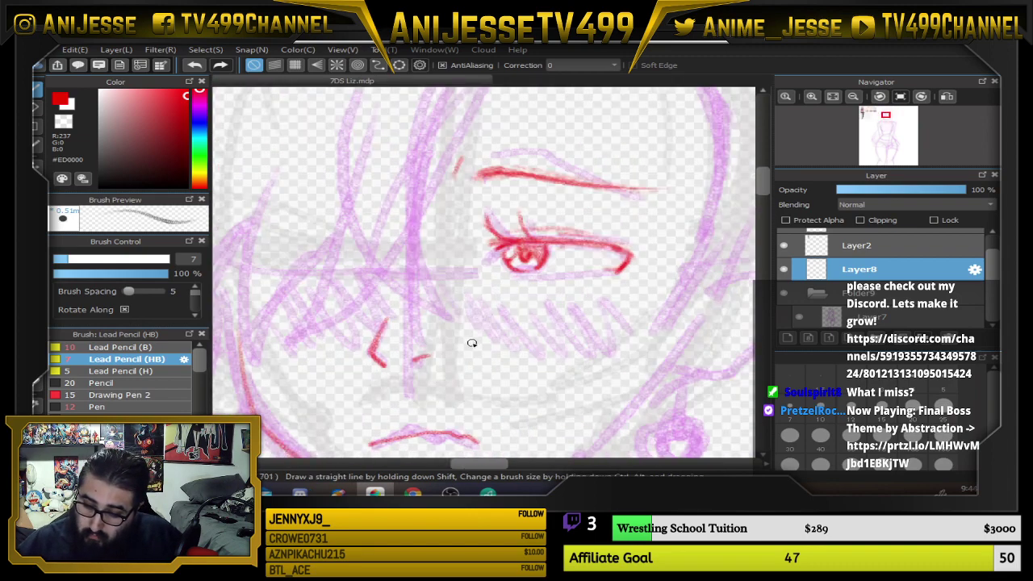
{"action": "scroll", "coordinate": [471, 345], "scroll_direction": "down", "scroll_amount": 3}
{"action": "left_click_drag", "start_coordinate": [470, 346], "coordinate": [448, 247]}
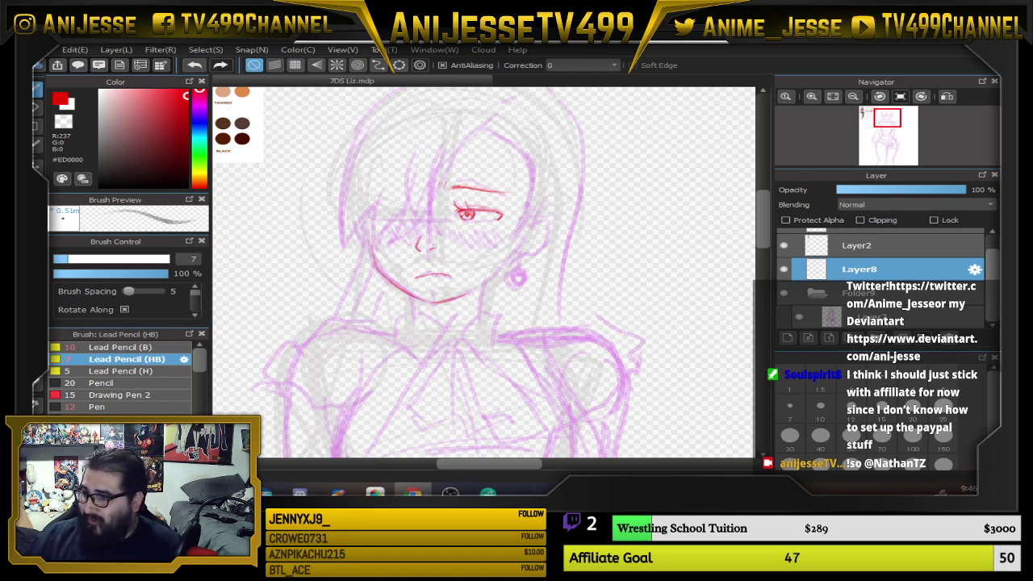
Extend the red jawline up the hair-covered cheek and darken it down toward the chin
{"action": "left_click", "coordinate": [747, 64]}
{"action": "scroll", "coordinate": [423, 259], "scroll_direction": "up", "scroll_amount": 2}
{"action": "scroll", "coordinate": [423, 258], "scroll_direction": "up", "scroll_amount": 1}
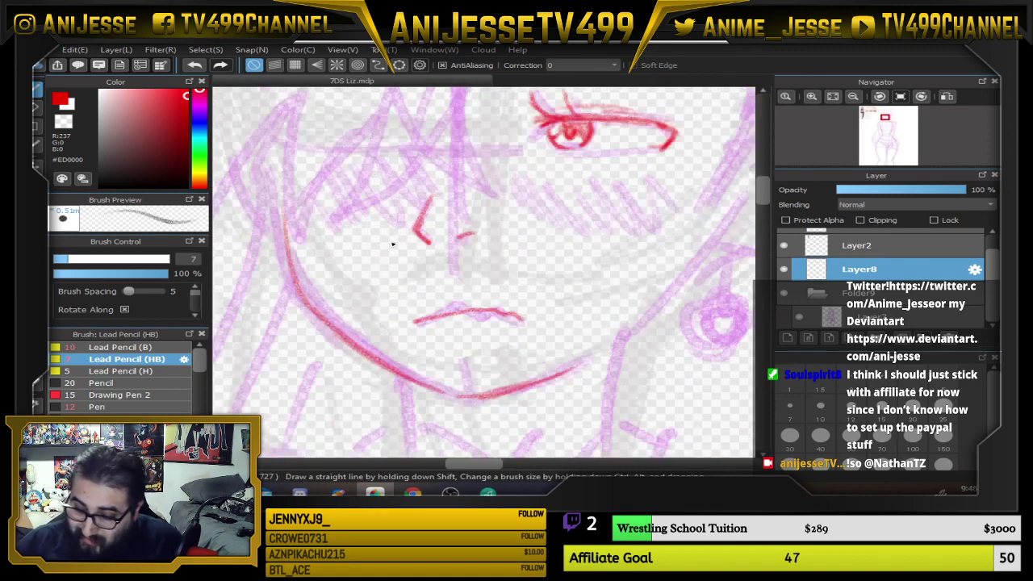
{"action": "mouse_move", "coordinate": [286, 166]}
{"action": "left_mouse_down"}
{"action": "mouse_move", "coordinate": [288, 235]}
{"action": "mouse_move", "coordinate": [313, 322]}
{"action": "left_mouse_up"}
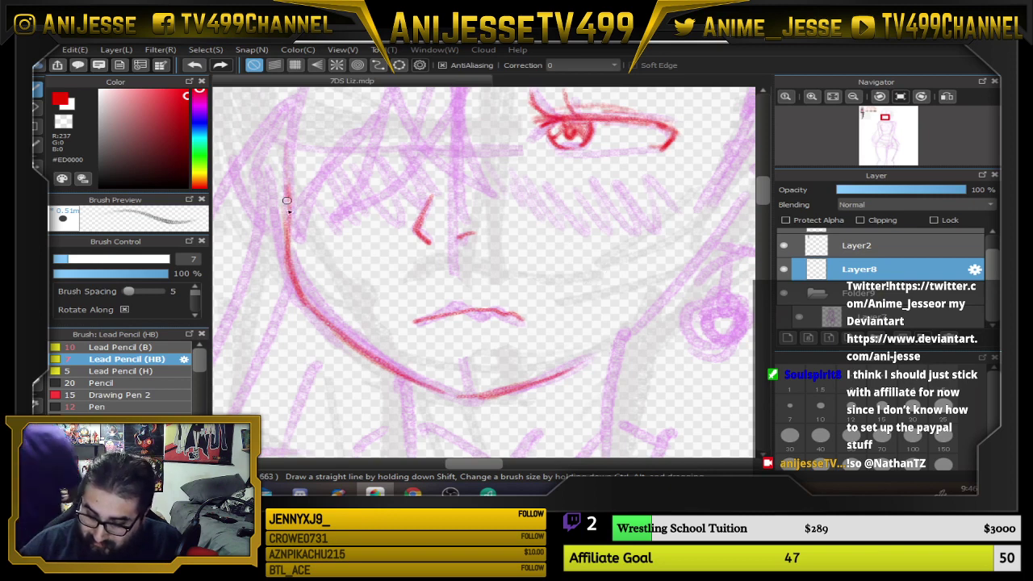
{"action": "mouse_move", "coordinate": [286, 199]}
{"action": "left_mouse_down"}
{"action": "mouse_move", "coordinate": [312, 308]}
{"action": "mouse_move", "coordinate": [392, 372]}
{"action": "left_mouse_up"}
Draw both sides of the neck in red and the collar's inner edges slanting down to meet at the throat
{"action": "left_click_drag", "start_coordinate": [609, 391], "coordinate": [550, 283]}
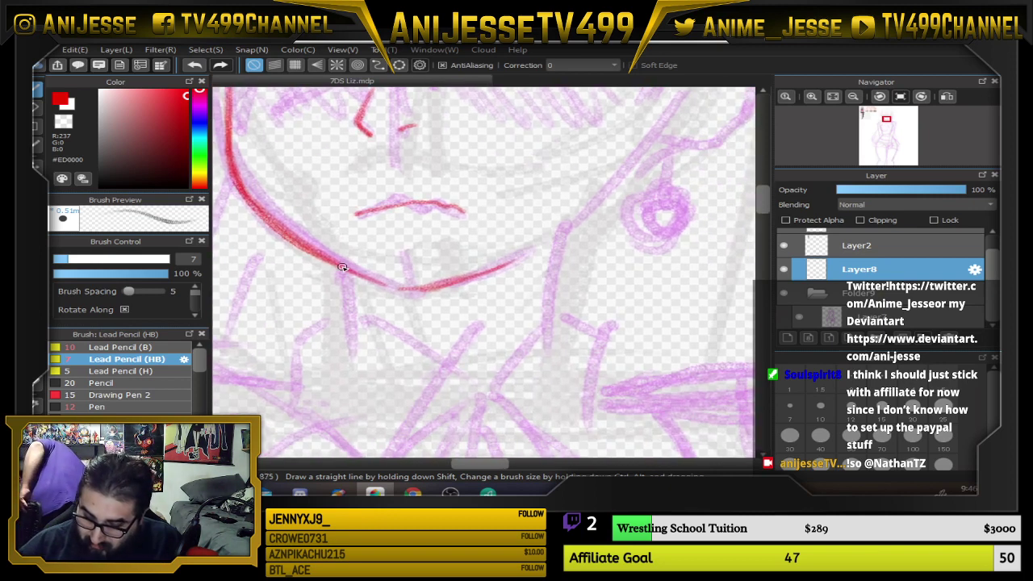
{"action": "left_click_drag", "start_coordinate": [344, 269], "coordinate": [351, 329]}
{"action": "left_click_drag", "start_coordinate": [567, 235], "coordinate": [554, 297]}
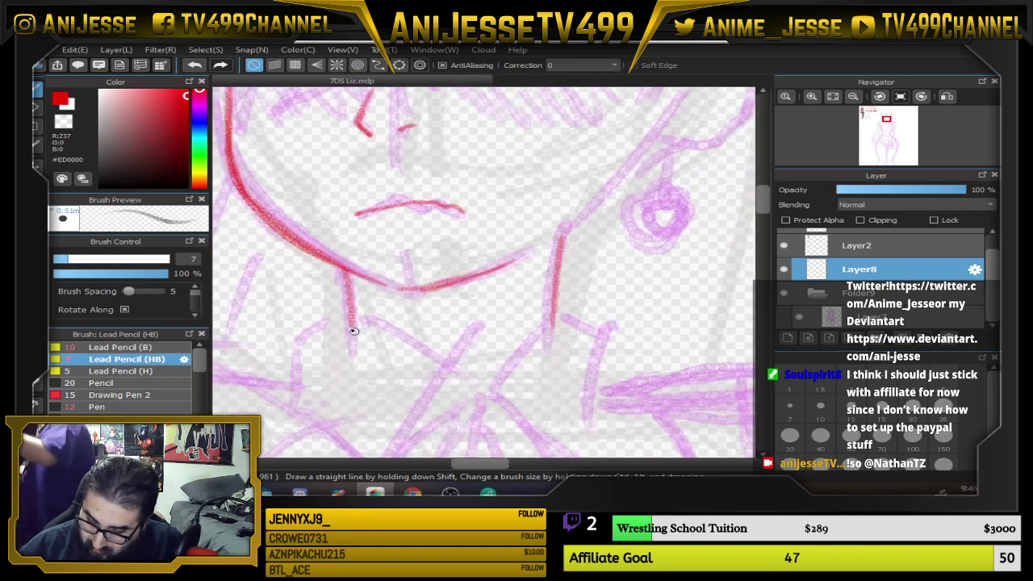
{"action": "mouse_move", "coordinate": [355, 333]}
{"action": "left_mouse_down"}
{"action": "mouse_move", "coordinate": [482, 399]}
{"action": "mouse_move", "coordinate": [443, 372]}
{"action": "mouse_move", "coordinate": [379, 354]}
{"action": "mouse_move", "coordinate": [353, 332]}
{"action": "left_mouse_up"}
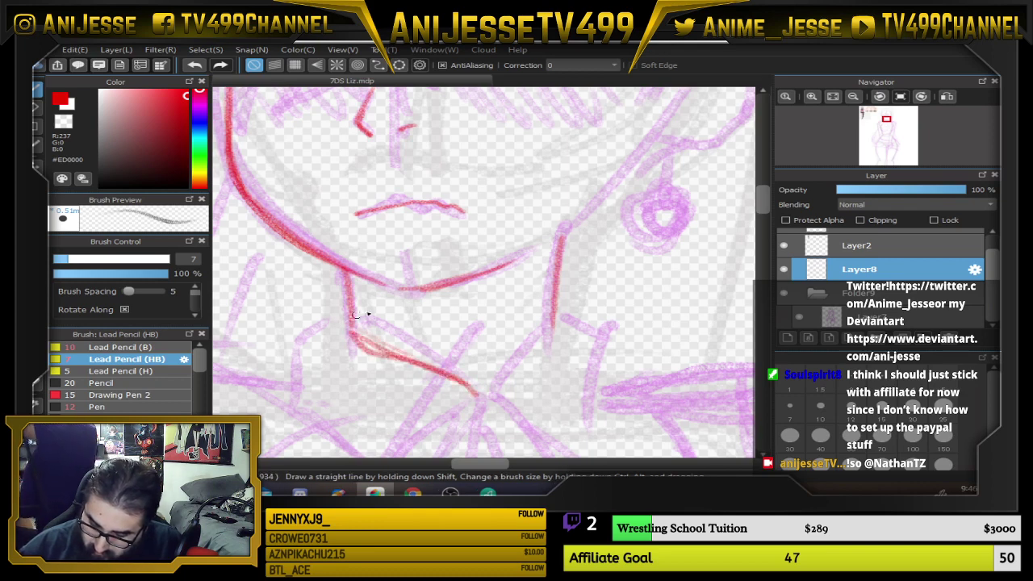
{"action": "key", "text": "ctrl+z"}
{"action": "mouse_move", "coordinate": [347, 287]}
{"action": "left_mouse_down"}
{"action": "mouse_move", "coordinate": [356, 327]}
{"action": "mouse_move", "coordinate": [460, 382]}
{"action": "mouse_move", "coordinate": [555, 338]}
{"action": "mouse_move", "coordinate": [531, 357]}
{"action": "mouse_move", "coordinate": [553, 325]}
{"action": "mouse_move", "coordinate": [550, 302]}
{"action": "mouse_move", "coordinate": [491, 379]}
{"action": "left_mouse_up"}
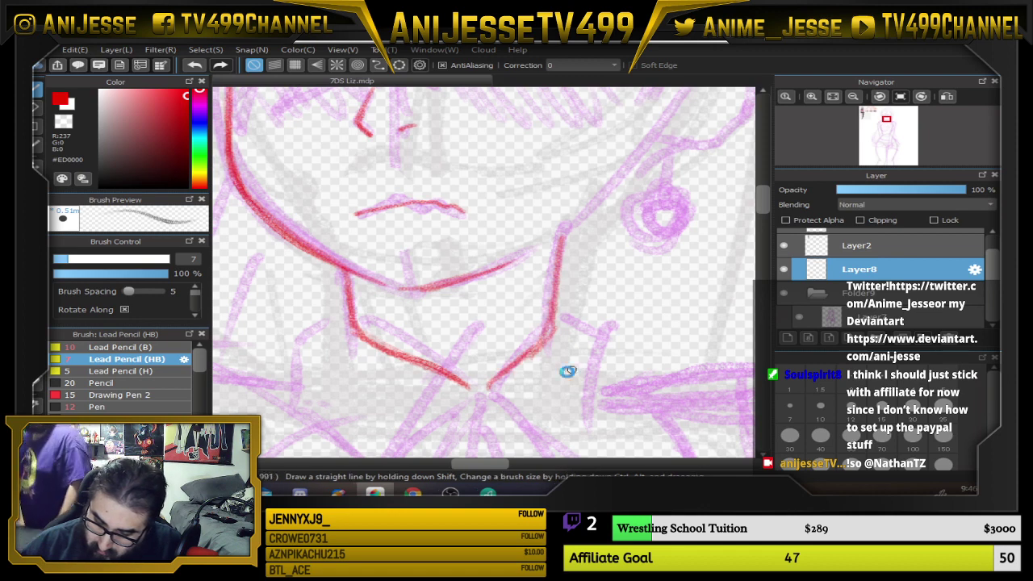
Outline the two pointed collar flaps in red on either side of the throat
{"action": "left_click_drag", "start_coordinate": [568, 371], "coordinate": [648, 279]}
{"action": "mouse_move", "coordinate": [431, 222]}
{"action": "left_mouse_down"}
{"action": "mouse_move", "coordinate": [410, 267]}
{"action": "mouse_move", "coordinate": [404, 246]}
{"action": "mouse_move", "coordinate": [397, 281]}
{"action": "mouse_move", "coordinate": [365, 308]}
{"action": "left_mouse_up"}
{"action": "mouse_move", "coordinate": [404, 271]}
{"action": "left_mouse_down"}
{"action": "mouse_move", "coordinate": [379, 307]}
{"action": "mouse_move", "coordinate": [463, 379]}
{"action": "mouse_move", "coordinate": [551, 296]}
{"action": "mouse_move", "coordinate": [451, 376]}
{"action": "left_mouse_up"}
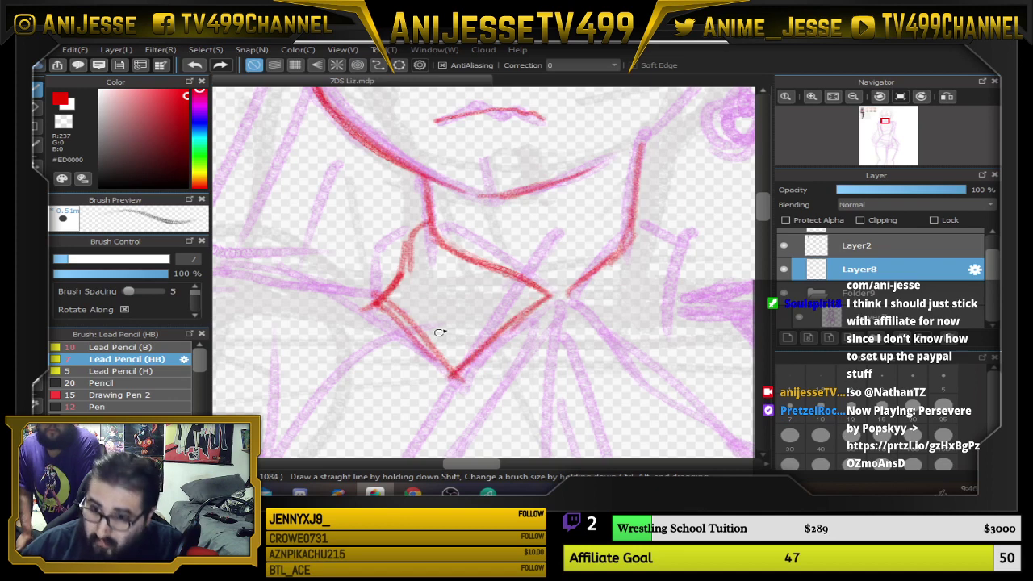
{"action": "left_click_drag", "start_coordinate": [604, 329], "coordinate": [553, 293]}
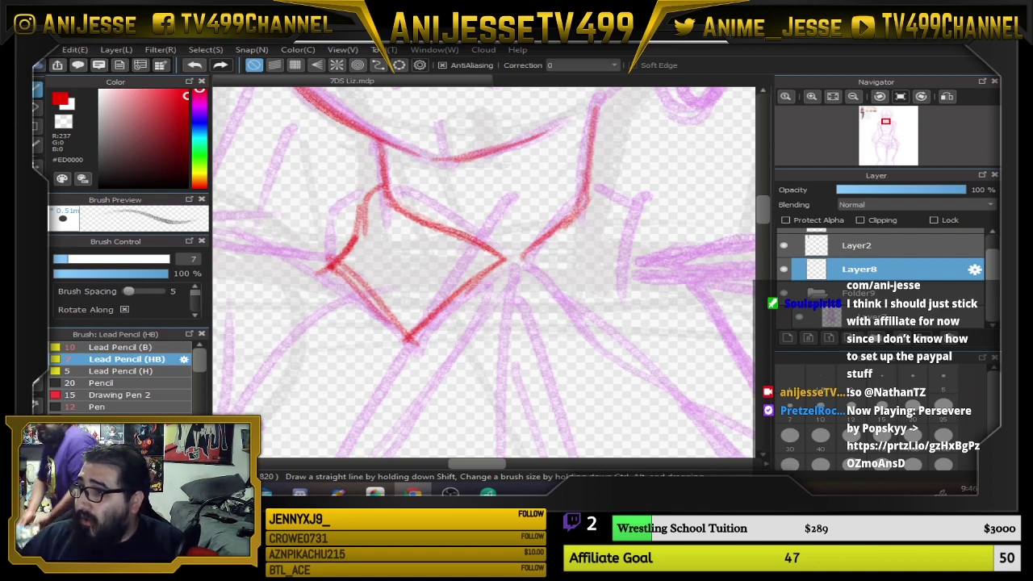
{"action": "mouse_move", "coordinate": [518, 263]}
{"action": "left_mouse_down"}
{"action": "mouse_move", "coordinate": [584, 333]}
{"action": "mouse_move", "coordinate": [635, 286]}
{"action": "mouse_move", "coordinate": [603, 194]}
{"action": "mouse_move", "coordinate": [622, 219]}
{"action": "mouse_move", "coordinate": [604, 275]}
{"action": "mouse_move", "coordinate": [523, 263]}
{"action": "mouse_move", "coordinate": [469, 278]}
{"action": "mouse_move", "coordinate": [402, 353]}
{"action": "mouse_move", "coordinate": [313, 273]}
{"action": "left_mouse_up"}
Erase the stray strokes at the left flap's outer corner and join both flaps' outer edges to the neck
{"action": "key", "text": "e"}
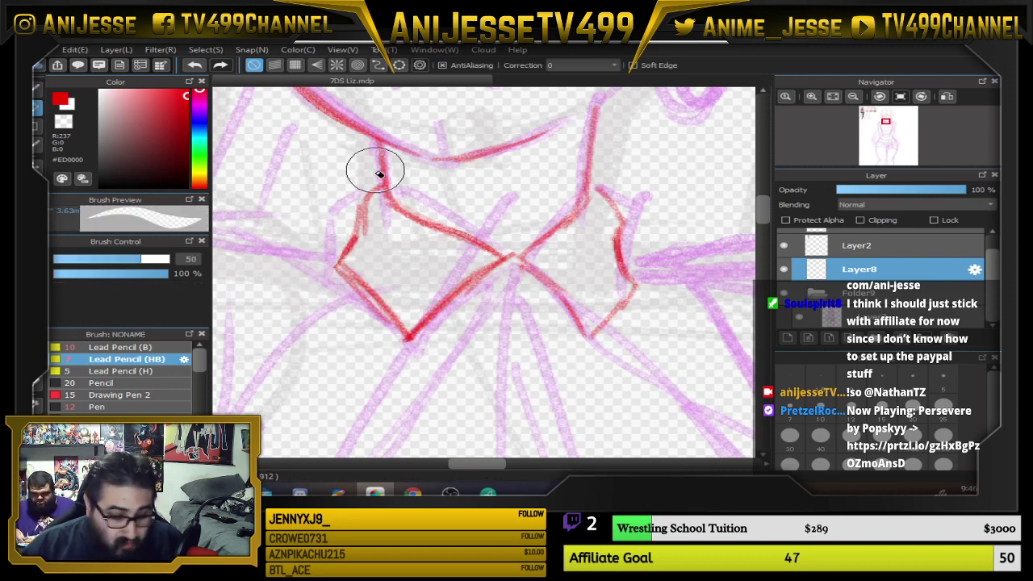
{"action": "key", "text": "b"}
{"action": "mouse_move", "coordinate": [335, 265]}
{"action": "left_mouse_down"}
{"action": "mouse_move", "coordinate": [363, 230]}
{"action": "mouse_move", "coordinate": [354, 204]}
{"action": "mouse_move", "coordinate": [363, 231]}
{"action": "mouse_move", "coordinate": [359, 209]}
{"action": "mouse_move", "coordinate": [386, 180]}
{"action": "left_mouse_up"}
{"action": "left_click_drag", "start_coordinate": [594, 174], "coordinate": [627, 236]}
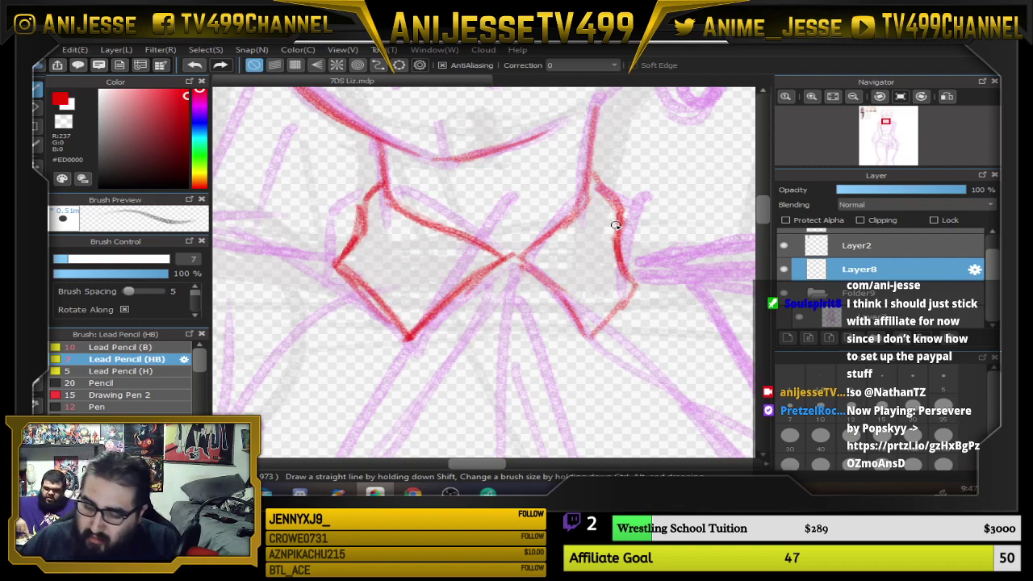
Draw the cravat knot between the collar flaps with curved side strokes and fill it with hatching
{"action": "scroll", "coordinate": [522, 259], "scroll_direction": "down", "scroll_amount": 3}
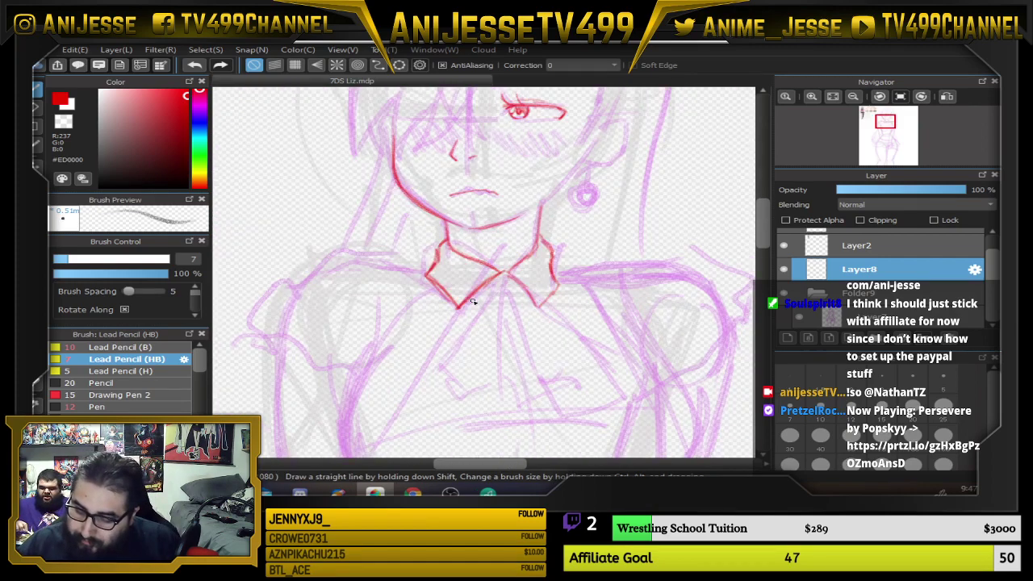
{"action": "scroll", "coordinate": [473, 299], "scroll_direction": "up", "scroll_amount": 3}
{"action": "left_click_drag", "start_coordinate": [496, 270], "coordinate": [519, 316]}
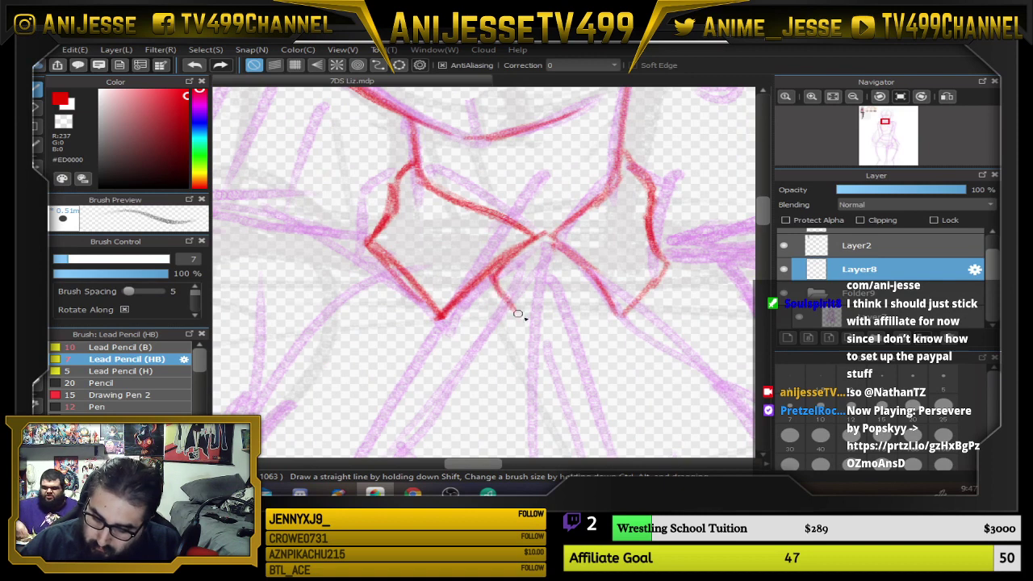
{"action": "mouse_move", "coordinate": [581, 252]}
{"action": "left_mouse_down"}
{"action": "mouse_move", "coordinate": [586, 277]}
{"action": "mouse_move", "coordinate": [571, 297]}
{"action": "left_mouse_up"}
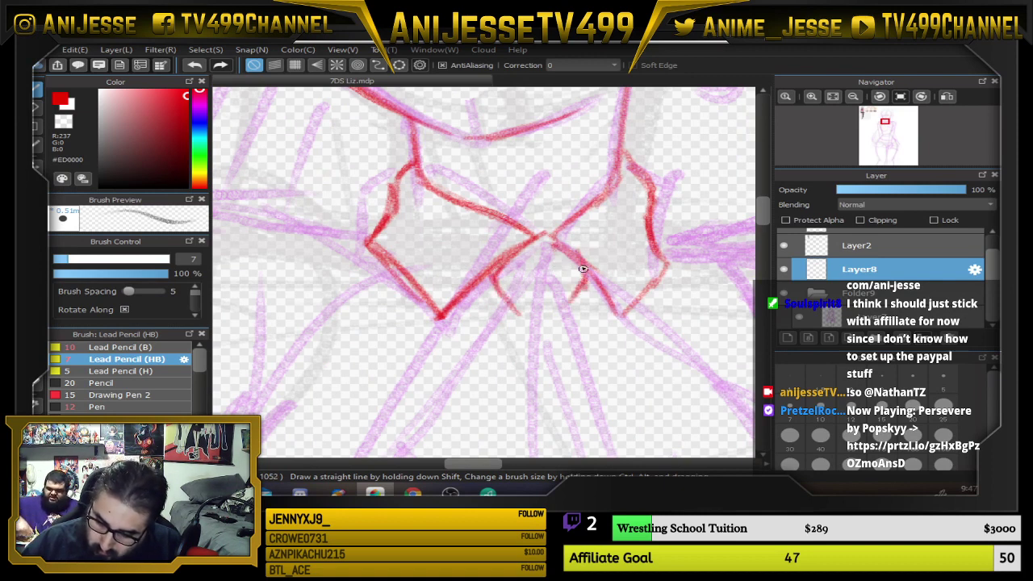
{"action": "mouse_move", "coordinate": [500, 272]}
{"action": "left_mouse_down"}
{"action": "mouse_move", "coordinate": [534, 317]}
{"action": "mouse_move", "coordinate": [521, 256]}
{"action": "mouse_move", "coordinate": [550, 309]}
{"action": "left_mouse_up"}
{"action": "left_click_drag", "start_coordinate": [532, 255], "coordinate": [569, 291]}
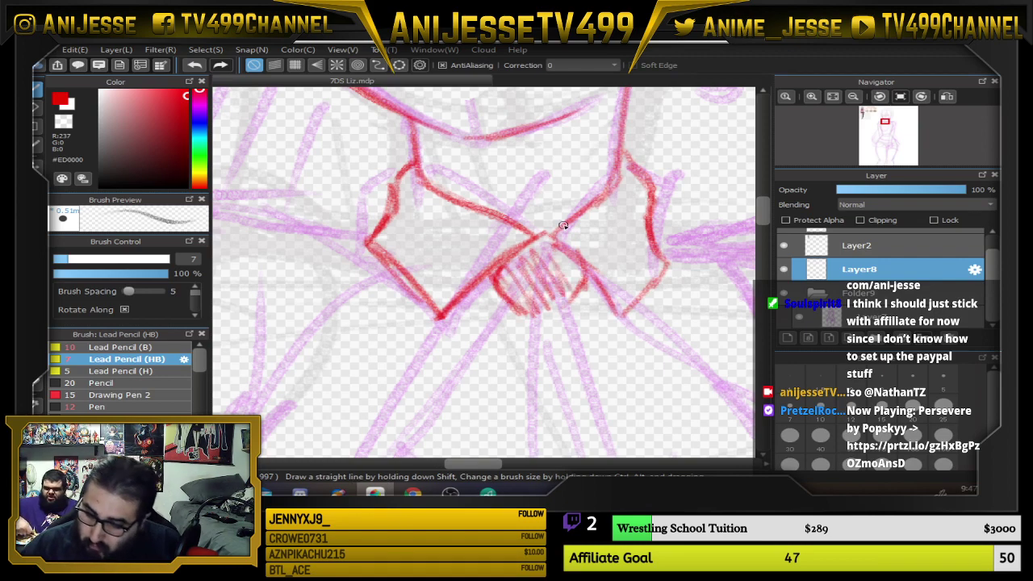
Examine the collar and cravat on the reference character beside the skin tone chart
{"action": "scroll", "coordinate": [542, 248], "scroll_direction": "down", "scroll_amount": 3}
{"action": "left_click_drag", "start_coordinate": [543, 250], "coordinate": [538, 289]}
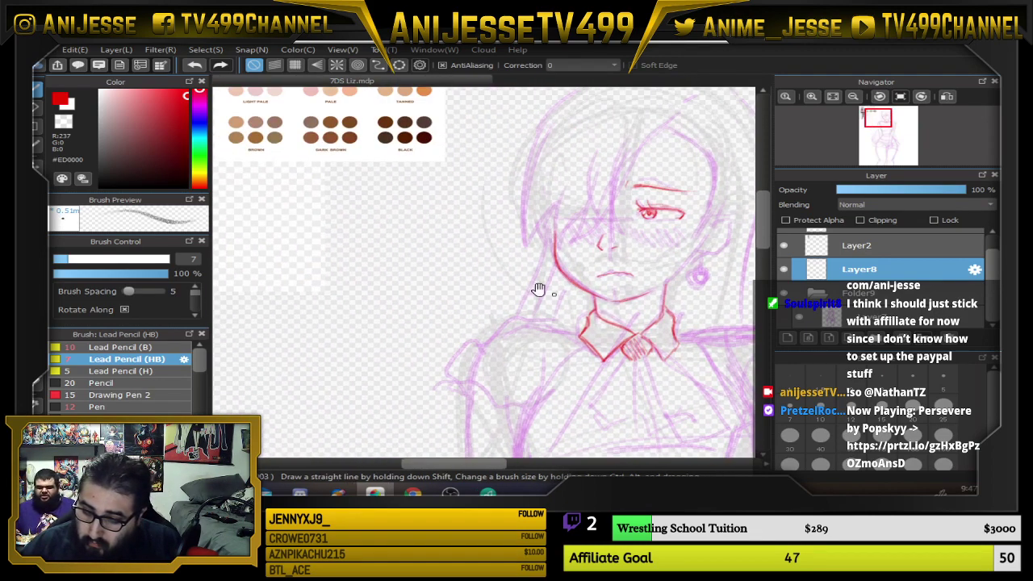
{"action": "left_click_drag", "start_coordinate": [667, 247], "coordinate": [504, 269]}
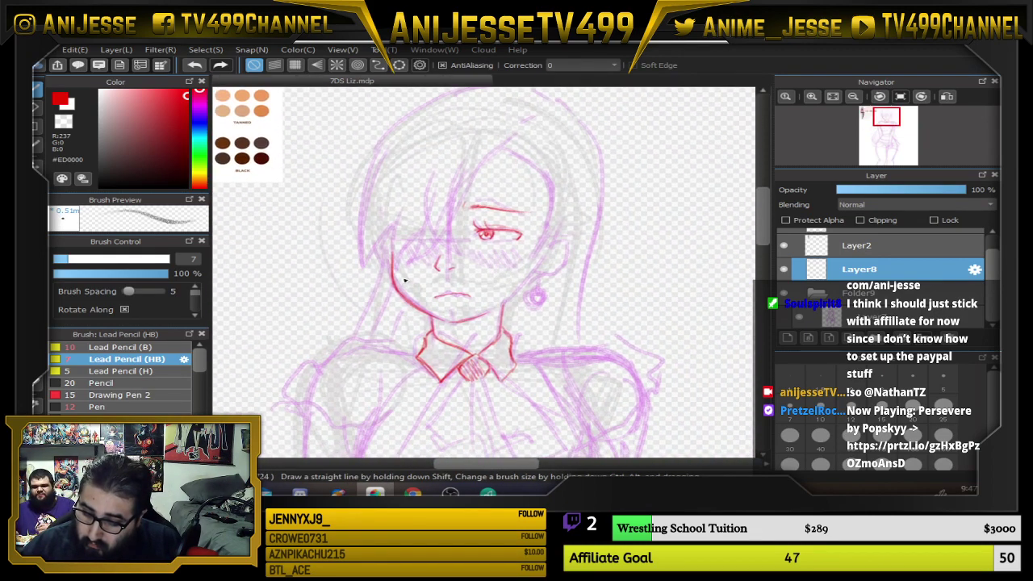
{"action": "scroll", "coordinate": [373, 289], "scroll_direction": "down", "scroll_amount": 2}
{"action": "left_click_drag", "start_coordinate": [417, 290], "coordinate": [606, 327]}
{"action": "scroll", "coordinate": [402, 249], "scroll_direction": "up", "scroll_amount": 4}
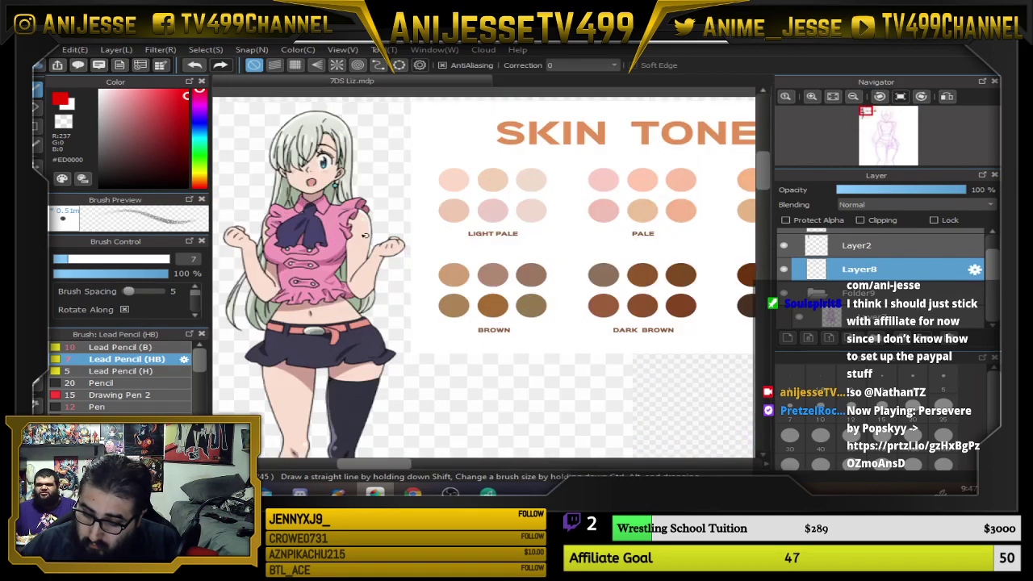
{"action": "scroll", "coordinate": [321, 210], "scroll_direction": "up", "scroll_amount": 2}
{"action": "scroll", "coordinate": [321, 218], "scroll_direction": "down", "scroll_amount": 4}
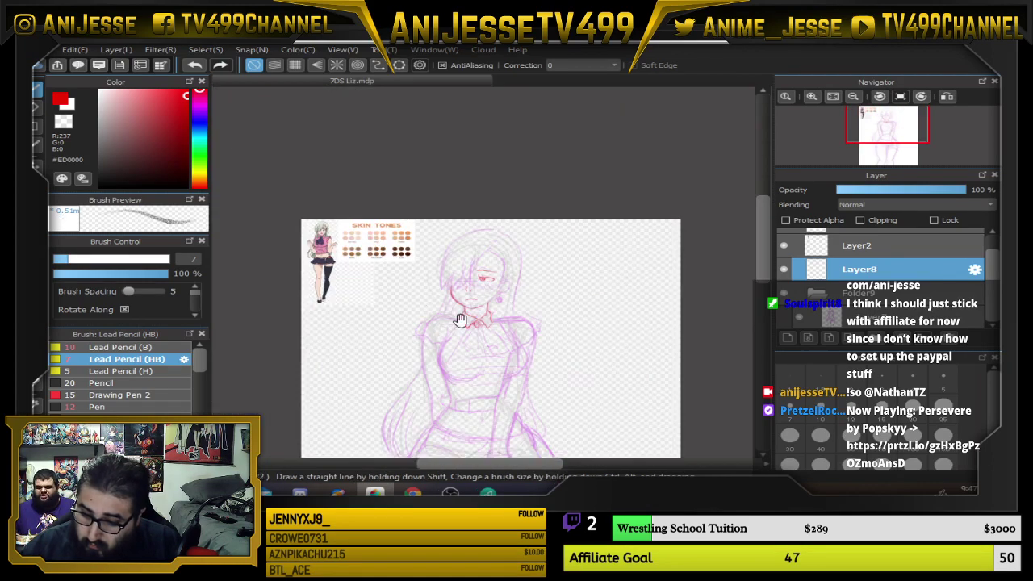
Outline the cravat's left tail in red from the knot down to its jagged lower edge
{"action": "scroll", "coordinate": [452, 219], "scroll_direction": "up", "scroll_amount": 2}
{"action": "scroll", "coordinate": [451, 220], "scroll_direction": "up", "scroll_amount": 3}
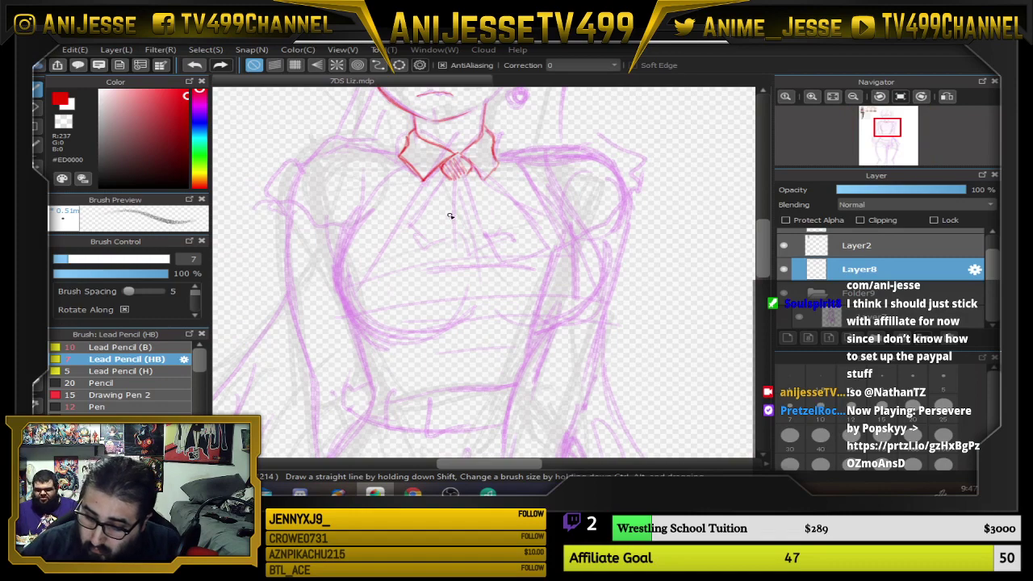
{"action": "scroll", "coordinate": [419, 210], "scroll_direction": "up", "scroll_amount": 2}
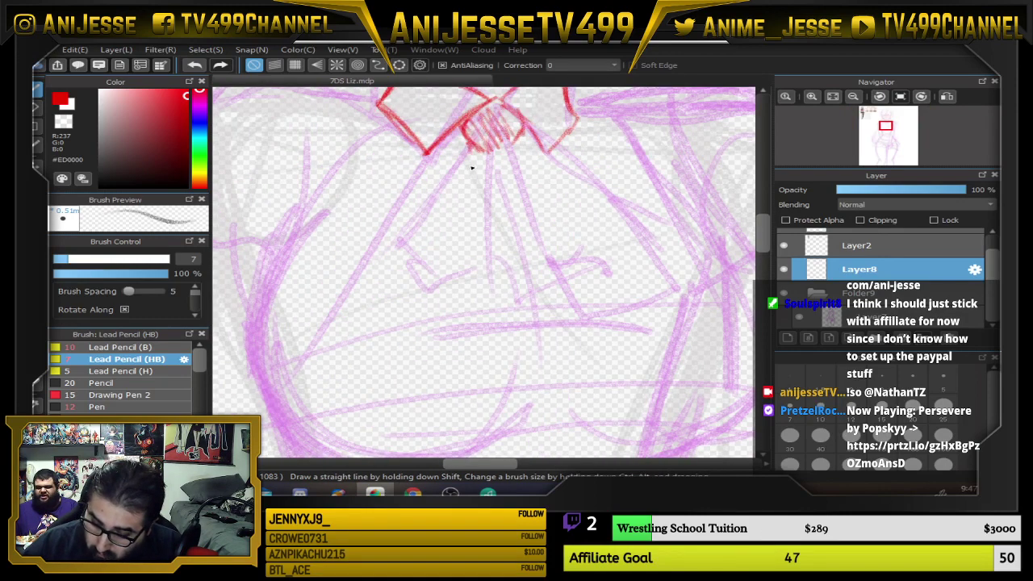
{"action": "left_click_drag", "start_coordinate": [468, 152], "coordinate": [404, 231]}
{"action": "mouse_move", "coordinate": [454, 170]}
{"action": "left_mouse_down"}
{"action": "mouse_move", "coordinate": [396, 247]}
{"action": "mouse_move", "coordinate": [402, 237]}
{"action": "mouse_move", "coordinate": [397, 256]}
{"action": "mouse_move", "coordinate": [418, 258]}
{"action": "mouse_move", "coordinate": [414, 305]}
{"action": "mouse_move", "coordinate": [429, 315]}
{"action": "mouse_move", "coordinate": [458, 312]}
{"action": "mouse_move", "coordinate": [497, 252]}
{"action": "left_mouse_up"}
{"action": "left_click_drag", "start_coordinate": [501, 202], "coordinate": [499, 240]}
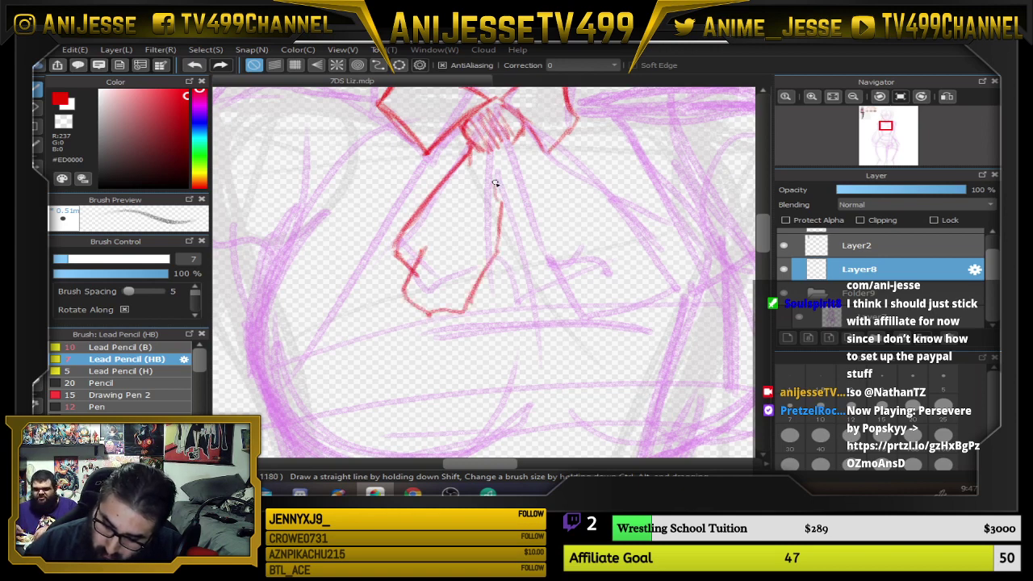
Draw the cravat's centre fold and outline its right tail, with a notched outer end and an inner fold line
{"action": "mouse_move", "coordinate": [495, 184]}
{"action": "left_mouse_down"}
{"action": "mouse_move", "coordinate": [523, 261]}
{"action": "mouse_move", "coordinate": [573, 293]}
{"action": "left_mouse_up"}
{"action": "left_click_drag", "start_coordinate": [526, 256], "coordinate": [595, 313]}
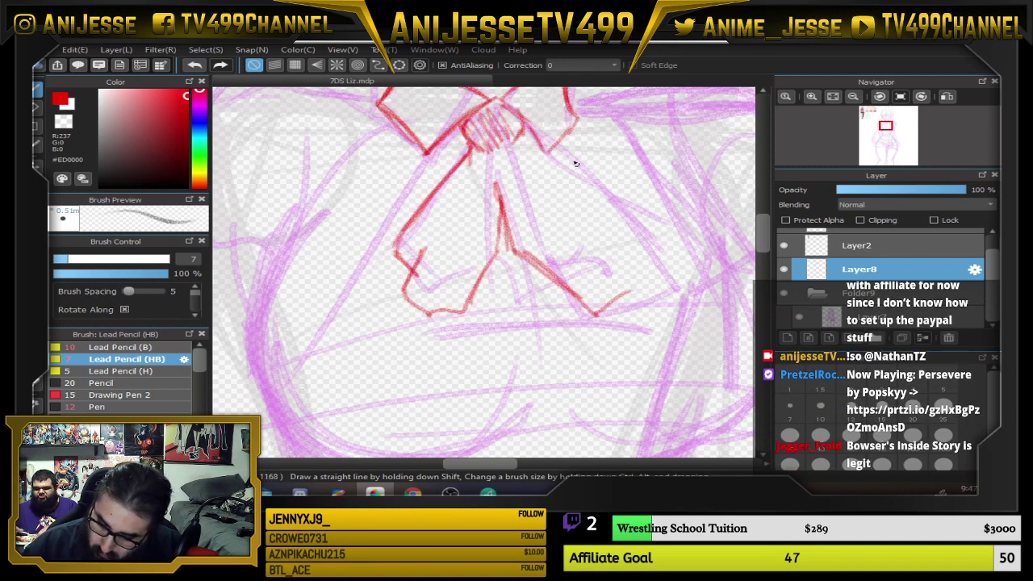
{"action": "mouse_move", "coordinate": [514, 135]}
{"action": "left_mouse_down"}
{"action": "mouse_move", "coordinate": [518, 152]}
{"action": "mouse_move", "coordinate": [631, 227]}
{"action": "mouse_move", "coordinate": [628, 240]}
{"action": "left_mouse_up"}
{"action": "left_click_drag", "start_coordinate": [544, 199], "coordinate": [625, 242]}
{"action": "mouse_move", "coordinate": [573, 207]}
{"action": "left_mouse_down"}
{"action": "mouse_move", "coordinate": [645, 275]}
{"action": "mouse_move", "coordinate": [635, 289]}
{"action": "mouse_move", "coordinate": [643, 268]}
{"action": "mouse_move", "coordinate": [628, 227]}
{"action": "left_mouse_up"}
Darken the left tail's outline, add a fold line to it, and erase the hatching in the cravat knot
{"action": "left_click_drag", "start_coordinate": [497, 218], "coordinate": [505, 254]}
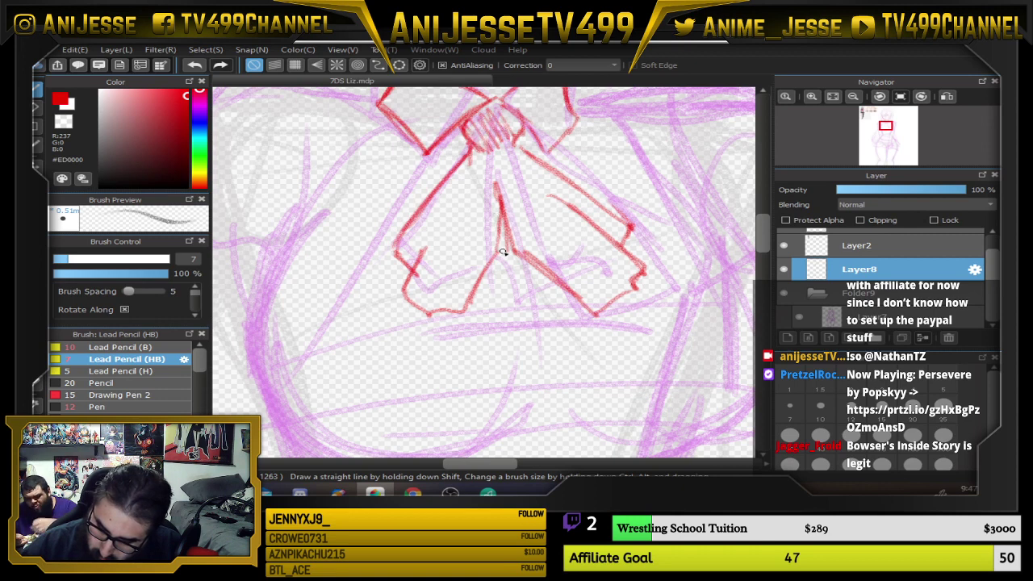
{"action": "mouse_move", "coordinate": [496, 193]}
{"action": "left_mouse_down"}
{"action": "mouse_move", "coordinate": [507, 252]}
{"action": "mouse_move", "coordinate": [460, 315]}
{"action": "mouse_move", "coordinate": [415, 309]}
{"action": "mouse_move", "coordinate": [402, 293]}
{"action": "left_mouse_up"}
{"action": "left_click_drag", "start_coordinate": [405, 274], "coordinate": [440, 236]}
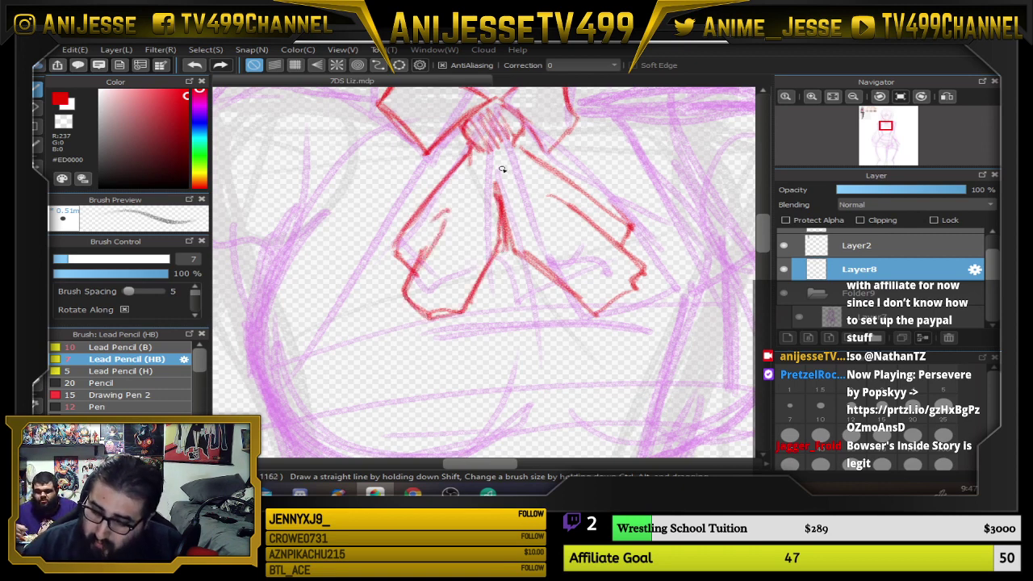
{"action": "key", "text": "e"}
{"action": "mouse_move", "coordinate": [486, 152]}
{"action": "left_mouse_down"}
{"action": "mouse_move", "coordinate": [495, 120]}
{"action": "mouse_move", "coordinate": [505, 142]}
{"action": "left_mouse_up"}
Compare the drawn cravat with the one on the reference character
{"action": "scroll", "coordinate": [505, 196], "scroll_direction": "down", "scroll_amount": 4}
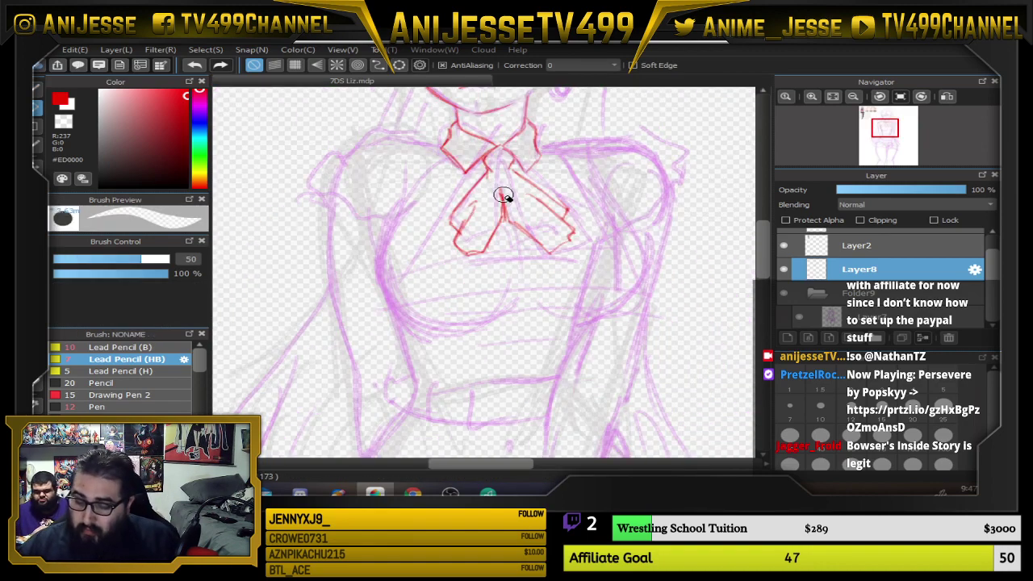
{"action": "left_click_drag", "start_coordinate": [517, 203], "coordinate": [591, 376]}
{"action": "scroll", "coordinate": [377, 237], "scroll_direction": "up", "scroll_amount": 4}
{"action": "left_click_drag", "start_coordinate": [279, 157], "coordinate": [434, 297]}
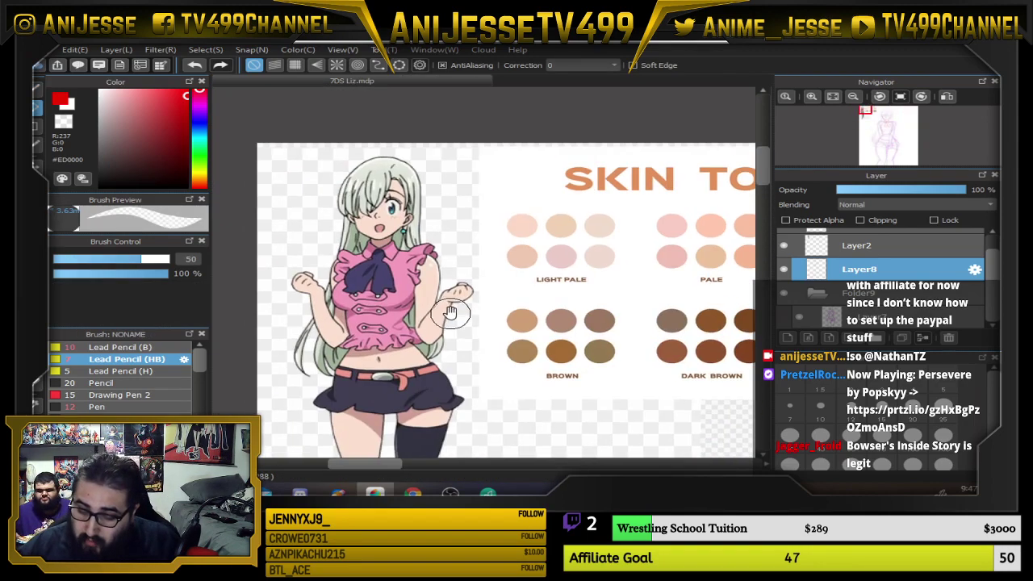
{"action": "scroll", "coordinate": [423, 303], "scroll_direction": "up", "scroll_amount": 3}
{"action": "scroll", "coordinate": [416, 302], "scroll_direction": "down", "scroll_amount": 5}
{"action": "left_click_drag", "start_coordinate": [523, 324], "coordinate": [298, 117]}
{"action": "scroll", "coordinate": [666, 293], "scroll_direction": "up", "scroll_amount": 2}
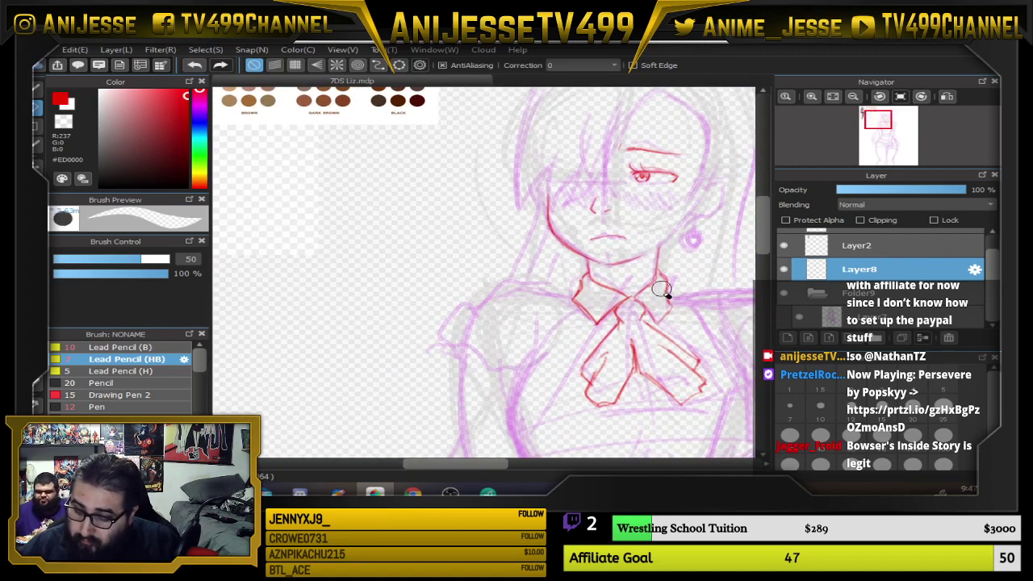
Rework the cravat around its knot, adding fold lines down into the tails
{"action": "scroll", "coordinate": [576, 282], "scroll_direction": "up", "scroll_amount": 2}
{"action": "mouse_move", "coordinate": [557, 292]}
{"action": "left_mouse_down"}
{"action": "mouse_move", "coordinate": [565, 326]}
{"action": "mouse_move", "coordinate": [532, 360]}
{"action": "mouse_move", "coordinate": [541, 361]}
{"action": "mouse_move", "coordinate": [502, 355]}
{"action": "mouse_move", "coordinate": [515, 370]}
{"action": "mouse_move", "coordinate": [553, 372]}
{"action": "left_mouse_up"}
{"action": "key", "text": "b"}
{"action": "mouse_move", "coordinate": [561, 294]}
{"action": "left_mouse_down"}
{"action": "mouse_move", "coordinate": [554, 369]}
{"action": "mouse_move", "coordinate": [562, 328]}
{"action": "mouse_move", "coordinate": [603, 357]}
{"action": "left_mouse_up"}
Undo the red cravat tails and the knot hatching, back to the finished collar
{"action": "scroll", "coordinate": [609, 321], "scroll_direction": "down", "scroll_amount": 5}
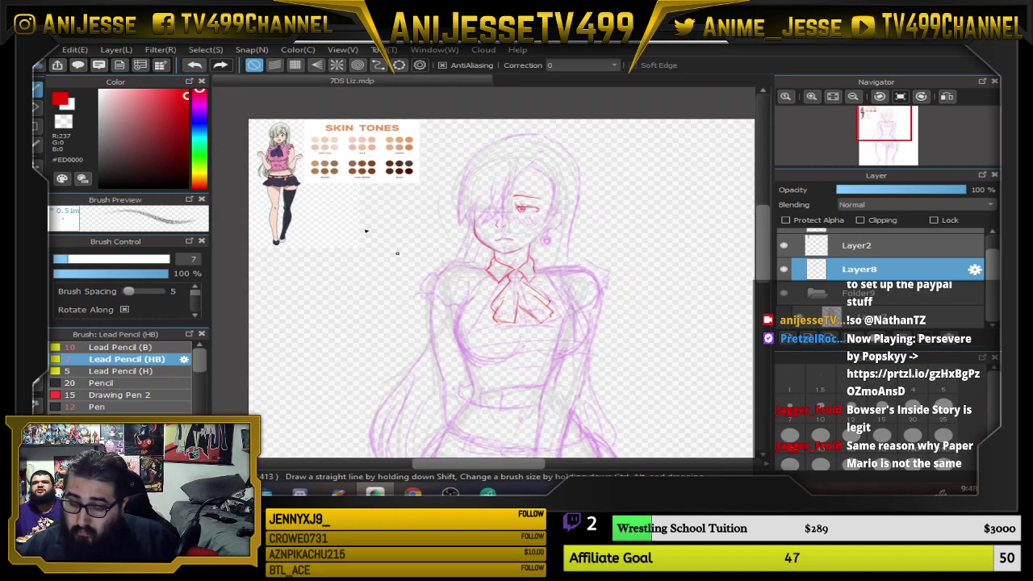
{"action": "scroll", "coordinate": [289, 150], "scroll_direction": "up", "scroll_amount": 5}
{"action": "scroll", "coordinate": [292, 179], "scroll_direction": "down", "scroll_amount": 5}
{"action": "left_click_drag", "start_coordinate": [482, 275], "coordinate": [412, 235]}
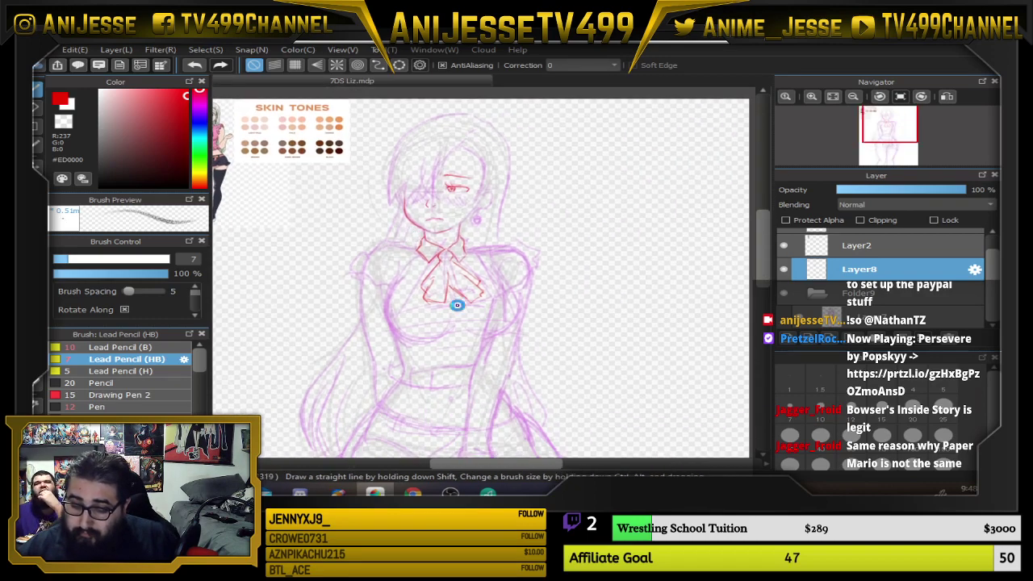
{"action": "scroll", "coordinate": [454, 302], "scroll_direction": "up", "scroll_amount": 2}
{"action": "key", "text": "ctrl+z"}
{"action": "key", "text": "ctrl+z"}
{"action": "key", "text": "ctrl+z"}
{"action": "key", "text": "ctrl+z"}
{"action": "key", "text": "ctrl+z"}
{"action": "key", "text": "ctrl+z"}
{"action": "key", "text": "ctrl+z"}
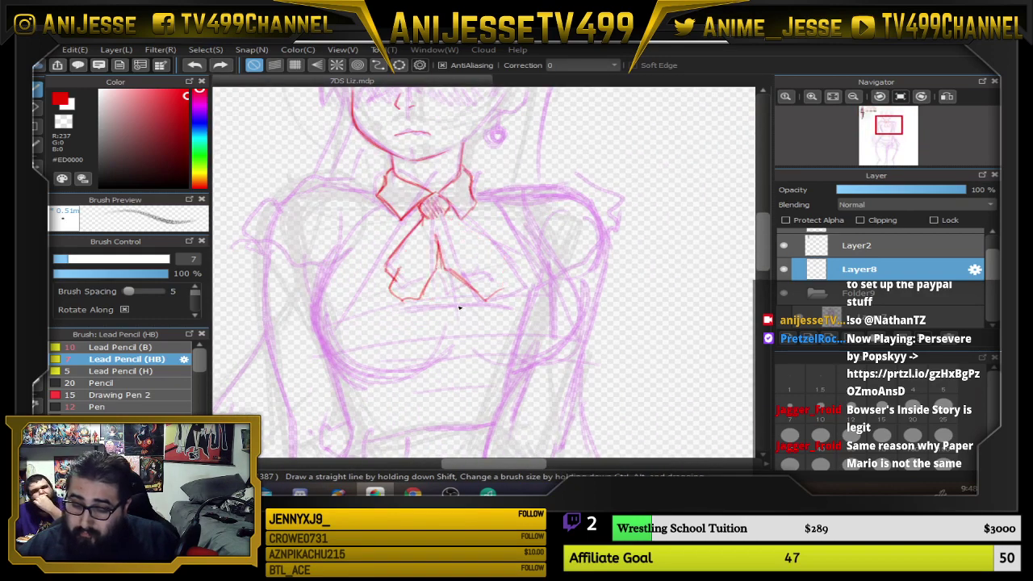
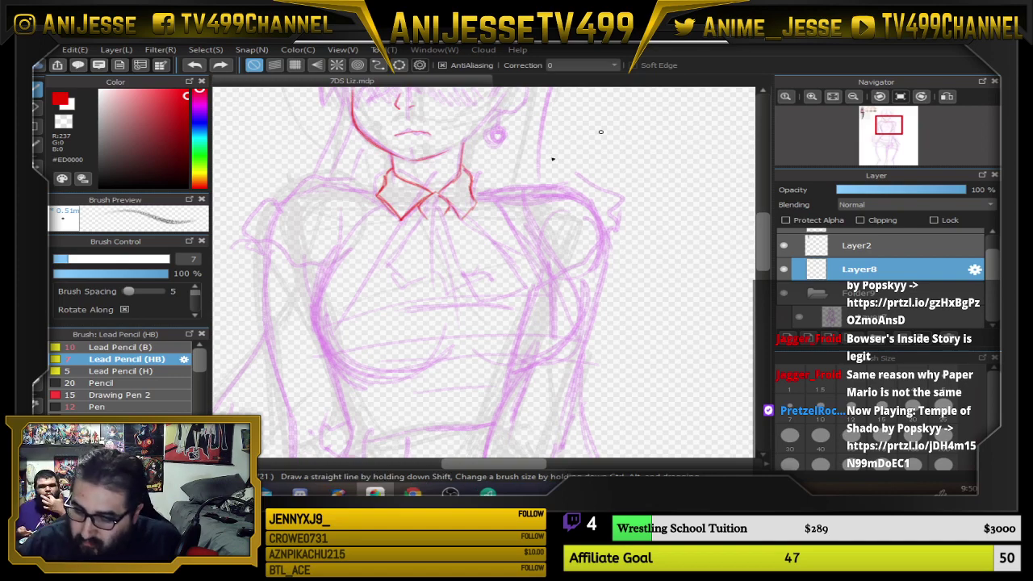
Trace the left side contour of the bust in red, from the armpit down toward the underside
{"action": "scroll", "coordinate": [469, 210], "scroll_direction": "down", "scroll_amount": 2}
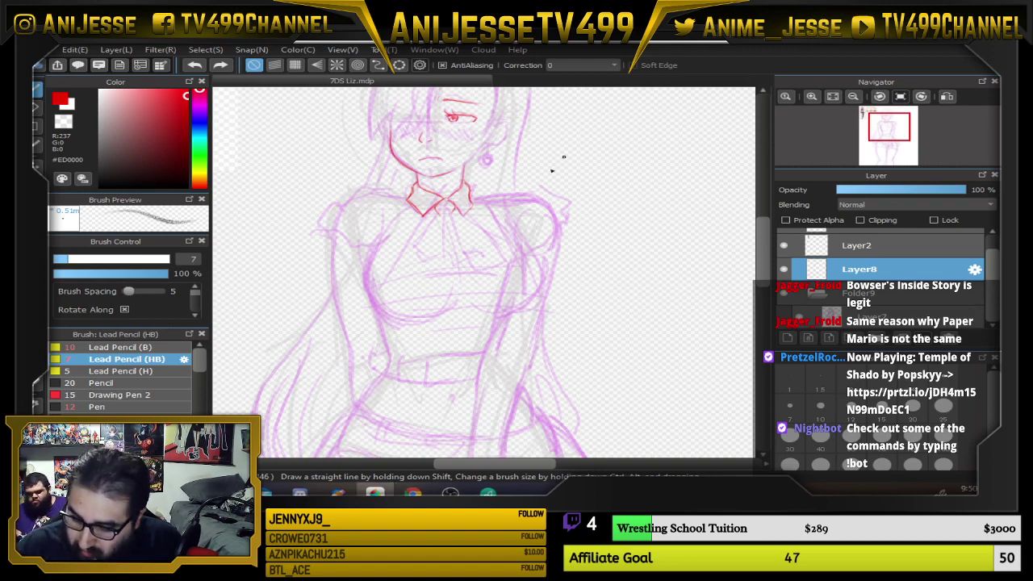
{"action": "scroll", "coordinate": [394, 274], "scroll_direction": "up", "scroll_amount": 3}
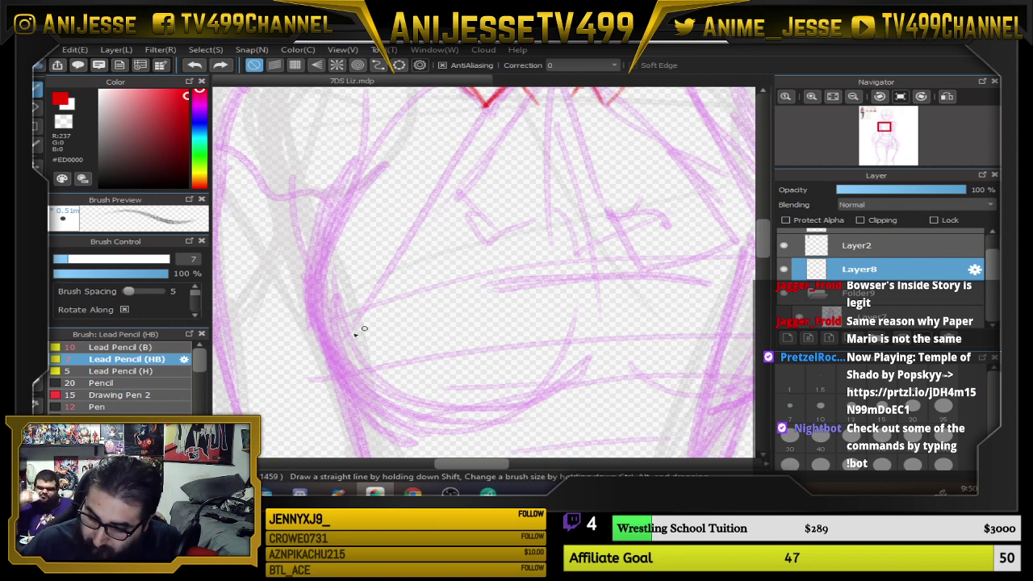
{"action": "mouse_move", "coordinate": [323, 249]}
{"action": "left_mouse_down"}
{"action": "mouse_move", "coordinate": [318, 298]}
{"action": "mouse_move", "coordinate": [332, 352]}
{"action": "mouse_move", "coordinate": [380, 394]}
{"action": "left_mouse_up"}
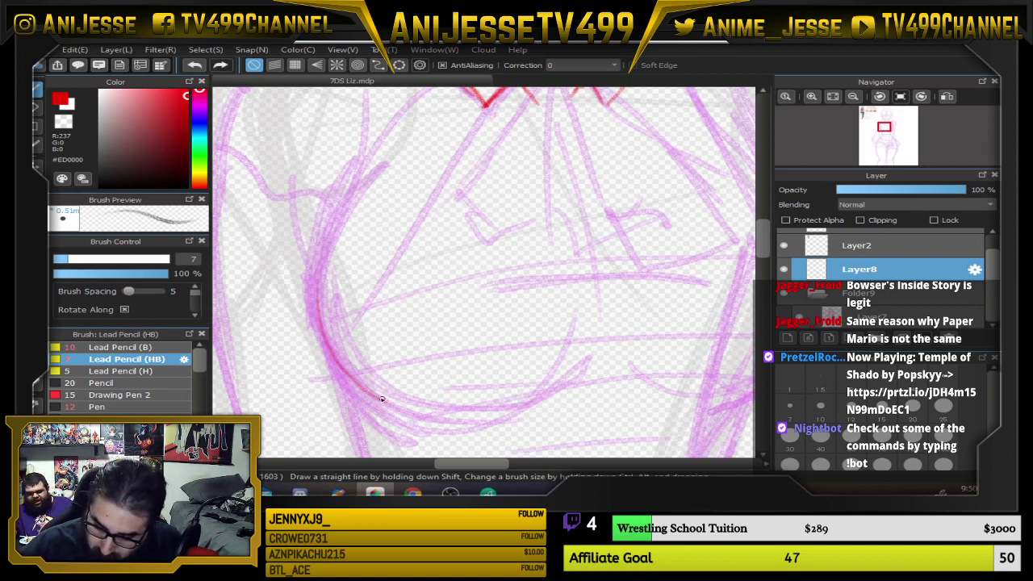
{"action": "left_click_drag", "start_coordinate": [325, 263], "coordinate": [378, 397]}
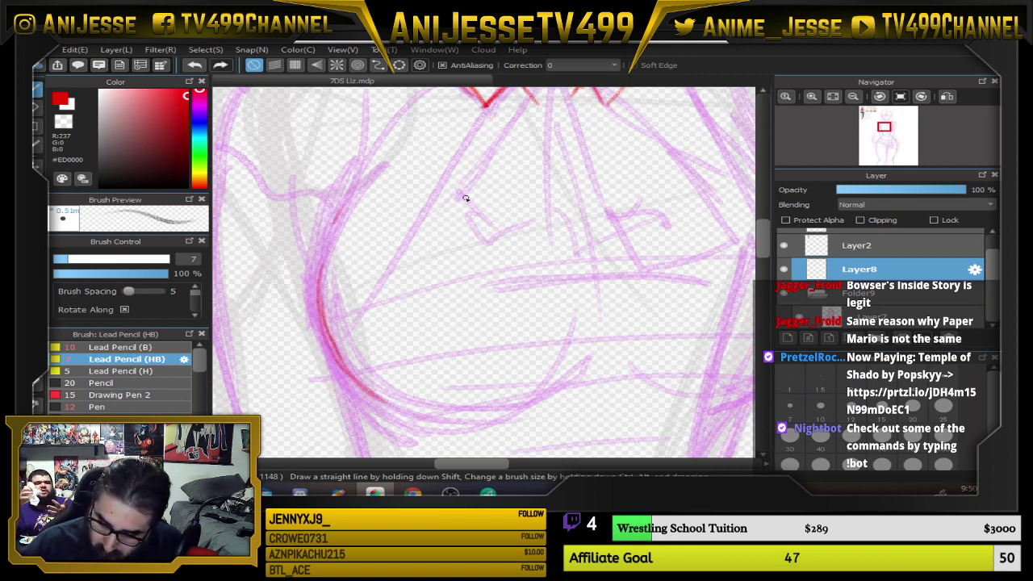
{"action": "left_click_drag", "start_coordinate": [338, 223], "coordinate": [368, 155]}
{"action": "left_click_drag", "start_coordinate": [552, 314], "coordinate": [503, 224]}
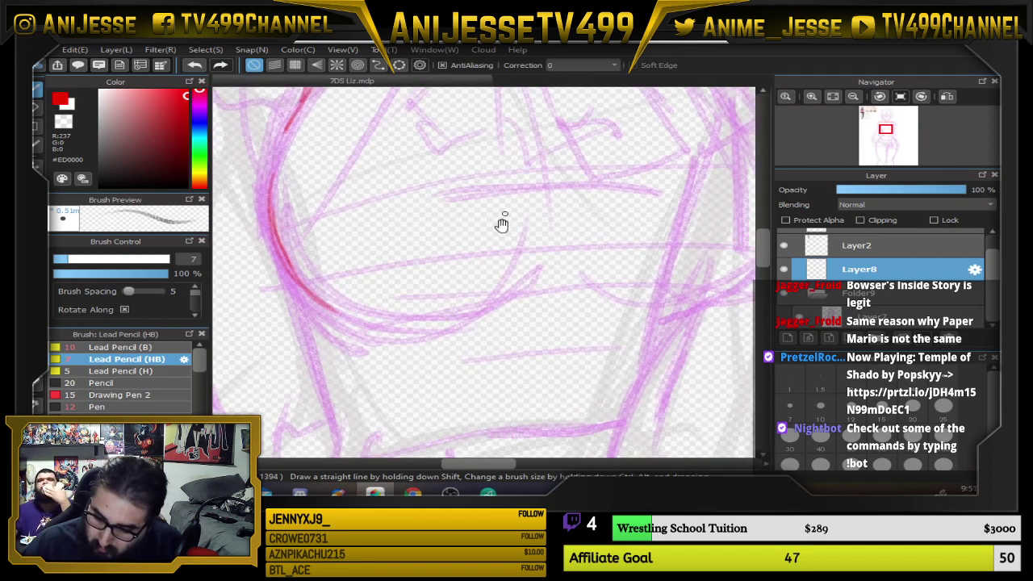
Draw the underside line of the bust in red and carry the contour up its right side
{"action": "mouse_move", "coordinate": [398, 330]}
{"action": "left_mouse_down"}
{"action": "mouse_move", "coordinate": [443, 327]}
{"action": "mouse_move", "coordinate": [536, 287]}
{"action": "mouse_move", "coordinate": [584, 292]}
{"action": "left_mouse_up"}
{"action": "mouse_move", "coordinate": [692, 323]}
{"action": "left_mouse_down"}
{"action": "mouse_move", "coordinate": [570, 363]}
{"action": "mouse_move", "coordinate": [497, 372]}
{"action": "left_mouse_up"}
{"action": "mouse_move", "coordinate": [422, 354]}
{"action": "left_mouse_down"}
{"action": "mouse_move", "coordinate": [499, 348]}
{"action": "mouse_move", "coordinate": [552, 319]}
{"action": "mouse_move", "coordinate": [578, 282]}
{"action": "mouse_move", "coordinate": [594, 241]}
{"action": "mouse_move", "coordinate": [586, 196]}
{"action": "mouse_move", "coordinate": [518, 124]}
{"action": "mouse_move", "coordinate": [528, 125]}
{"action": "mouse_move", "coordinate": [591, 202]}
{"action": "mouse_move", "coordinate": [581, 285]}
{"action": "mouse_move", "coordinate": [544, 325]}
{"action": "mouse_move", "coordinate": [480, 356]}
{"action": "mouse_move", "coordinate": [431, 356]}
{"action": "left_mouse_up"}
{"action": "left_click_drag", "start_coordinate": [549, 245], "coordinate": [559, 406]}
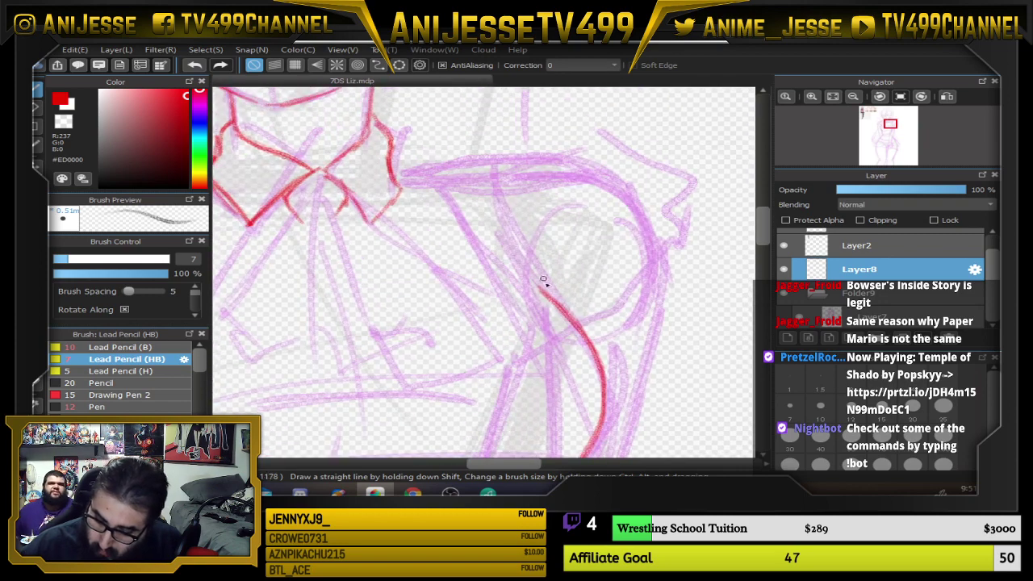
Extend the bust's right contour up toward the shoulder and darken its upper end
{"action": "left_click_drag", "start_coordinate": [574, 315], "coordinate": [501, 247]}
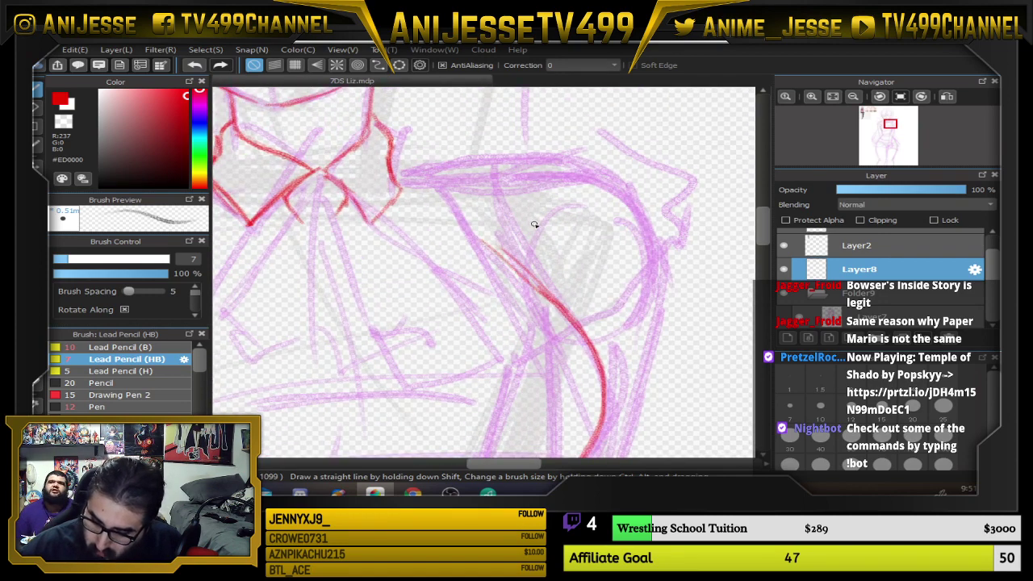
{"action": "scroll", "coordinate": [393, 263], "scroll_direction": "down", "scroll_amount": 4}
{"action": "scroll", "coordinate": [392, 263], "scroll_direction": "up", "scroll_amount": 4}
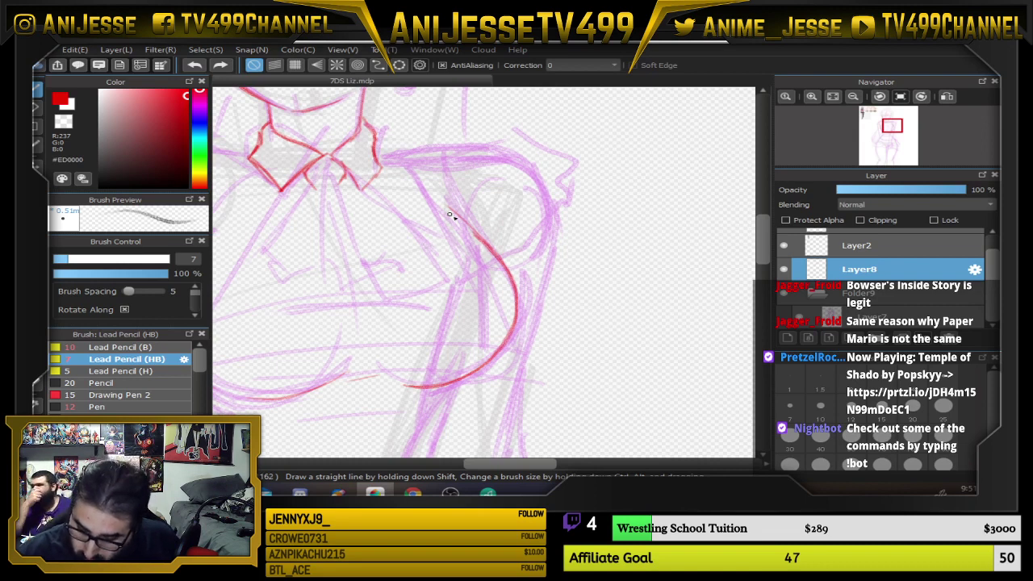
{"action": "mouse_move", "coordinate": [454, 217]}
{"action": "left_mouse_down"}
{"action": "mouse_move", "coordinate": [487, 244]}
{"action": "mouse_move", "coordinate": [447, 210]}
{"action": "mouse_move", "coordinate": [456, 218]}
{"action": "left_mouse_up"}
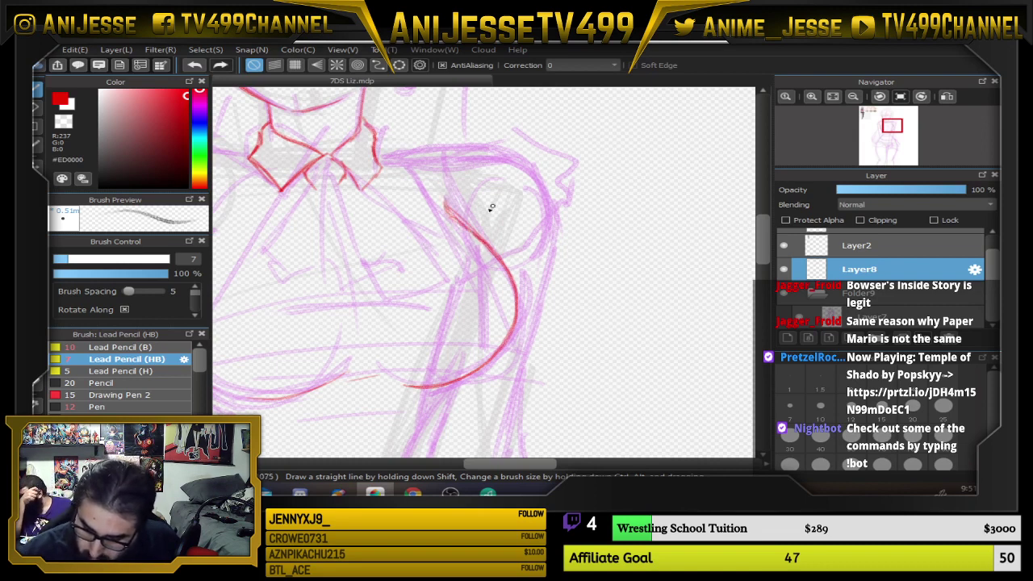
{"action": "mouse_move", "coordinate": [377, 144]}
{"action": "left_mouse_down"}
{"action": "mouse_move", "coordinate": [461, 140]}
{"action": "mouse_move", "coordinate": [446, 143]}
{"action": "mouse_move", "coordinate": [542, 157]}
{"action": "left_mouse_up"}
{"action": "key", "text": "ctrl+z"}
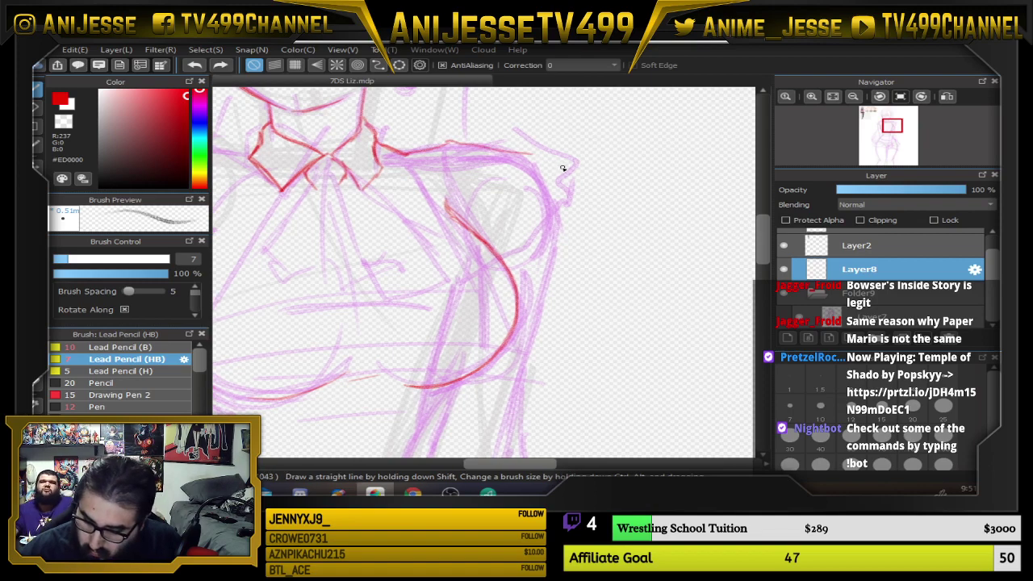
{"action": "scroll", "coordinate": [461, 201], "scroll_direction": "down", "scroll_amount": 1}
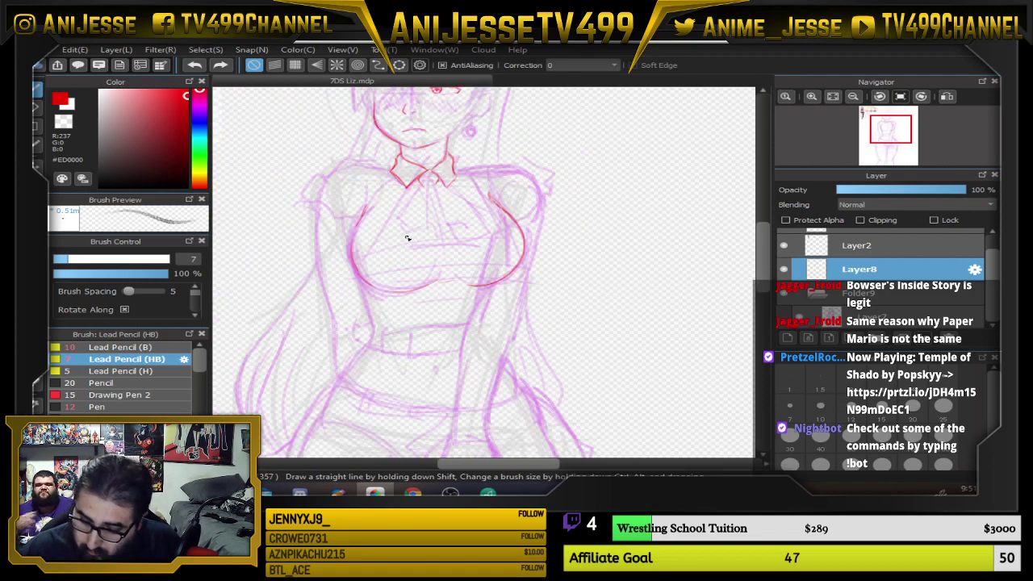
Darken the left contour of the bust over the purple sketch
{"action": "scroll", "coordinate": [388, 239], "scroll_direction": "up", "scroll_amount": 2}
{"action": "mouse_move", "coordinate": [318, 220]}
{"action": "left_mouse_down"}
{"action": "mouse_move", "coordinate": [319, 275]}
{"action": "mouse_move", "coordinate": [373, 349]}
{"action": "left_mouse_up"}
{"action": "left_click_drag", "start_coordinate": [405, 274], "coordinate": [533, 350]}
{"action": "left_click_drag", "start_coordinate": [442, 326], "coordinate": [458, 258]}
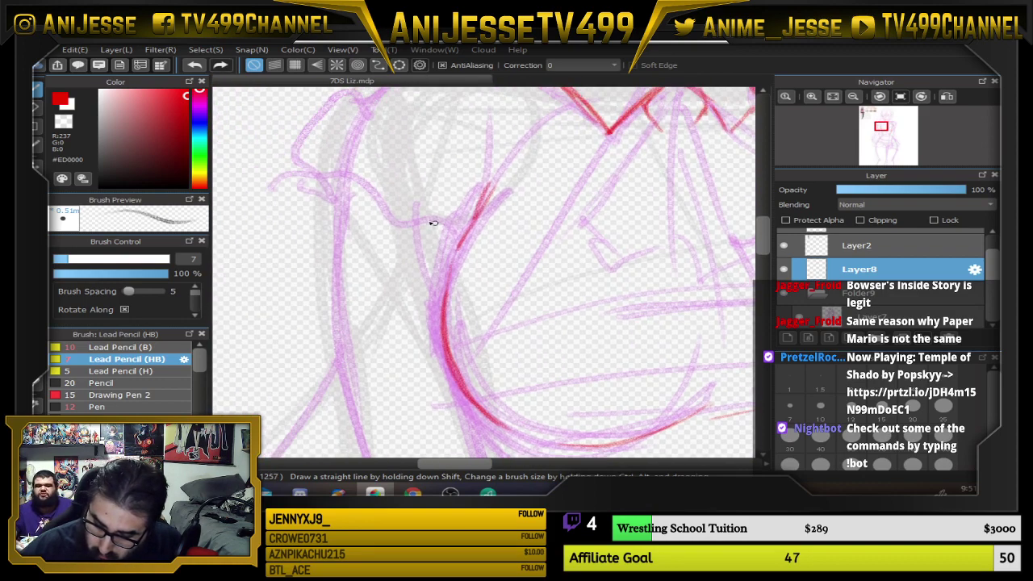
Outline the puffed left sleeve in red, with its outer edge, wavy hem and small cuff edge
{"action": "left_click_drag", "start_coordinate": [536, 94], "coordinate": [573, 201]}
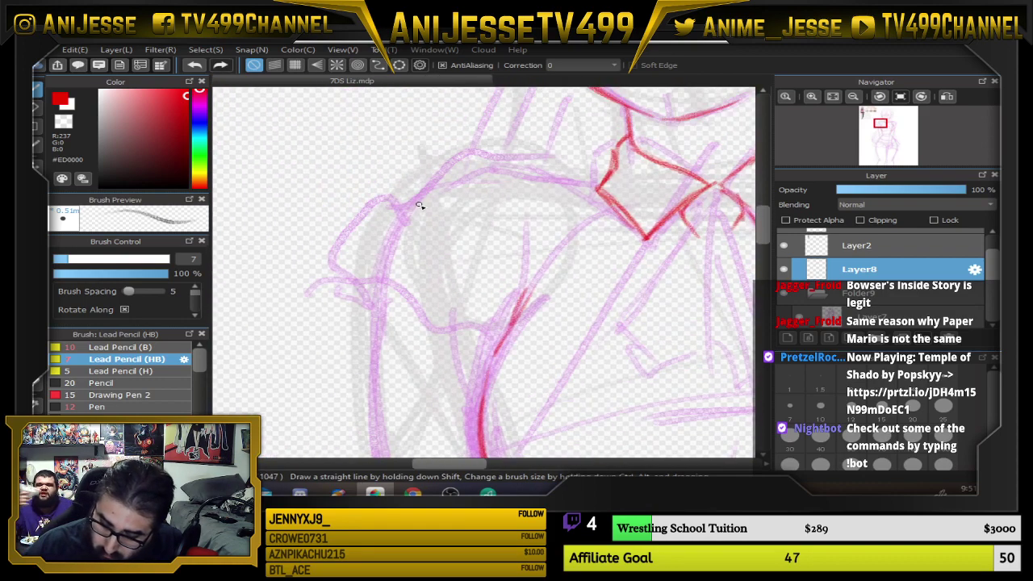
{"action": "mouse_move", "coordinate": [417, 207]}
{"action": "left_mouse_down"}
{"action": "mouse_move", "coordinate": [379, 208]}
{"action": "mouse_move", "coordinate": [344, 259]}
{"action": "mouse_move", "coordinate": [378, 291]}
{"action": "left_mouse_up"}
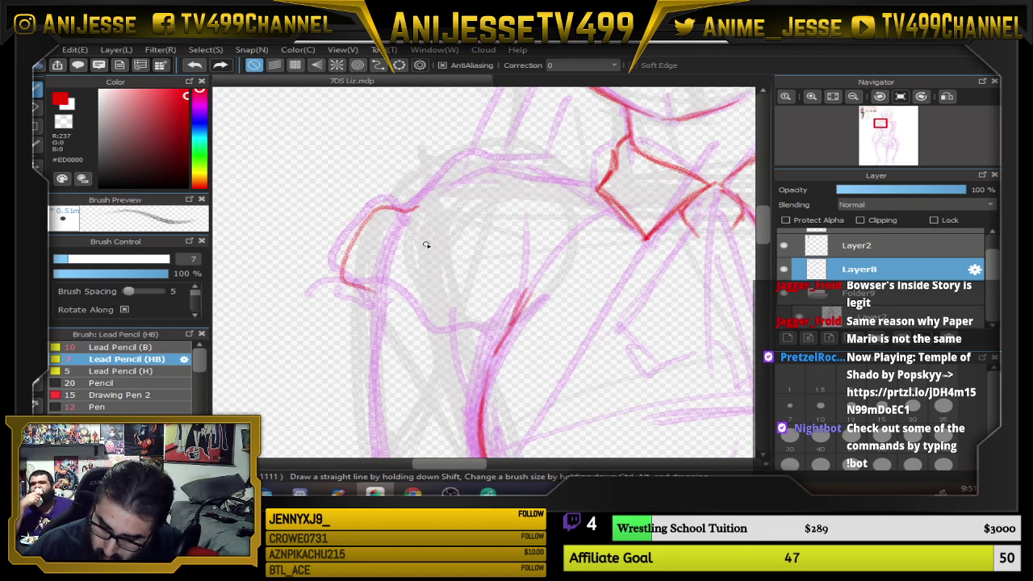
{"action": "mouse_move", "coordinate": [417, 235]}
{"action": "left_mouse_down"}
{"action": "mouse_move", "coordinate": [388, 301]}
{"action": "mouse_move", "coordinate": [433, 325]}
{"action": "mouse_move", "coordinate": [458, 314]}
{"action": "mouse_move", "coordinate": [456, 334]}
{"action": "mouse_move", "coordinate": [510, 347]}
{"action": "left_mouse_up"}
{"action": "left_click_drag", "start_coordinate": [356, 285], "coordinate": [367, 313]}
Draw the left shoulder line from the collar to the sleeve and add fold lines inside the sleeve
{"action": "left_click_drag", "start_coordinate": [551, 159], "coordinate": [447, 237]}
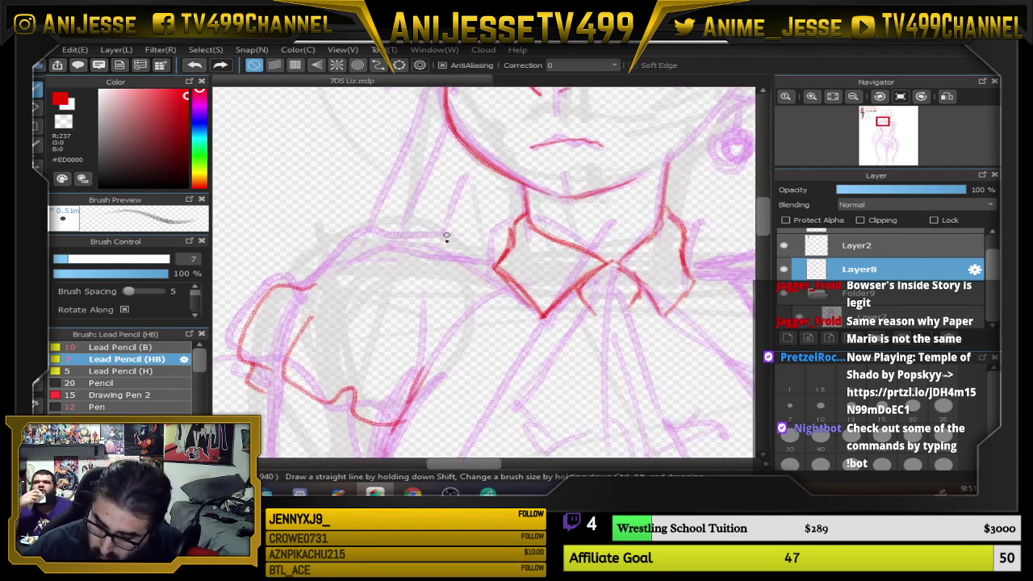
{"action": "mouse_move", "coordinate": [298, 288]}
{"action": "left_mouse_down"}
{"action": "mouse_move", "coordinate": [371, 251]}
{"action": "mouse_move", "coordinate": [434, 245]}
{"action": "mouse_move", "coordinate": [501, 268]}
{"action": "mouse_move", "coordinate": [455, 255]}
{"action": "mouse_move", "coordinate": [349, 255]}
{"action": "mouse_move", "coordinate": [293, 282]}
{"action": "left_mouse_up"}
{"action": "left_click_drag", "start_coordinate": [299, 336], "coordinate": [341, 303]}
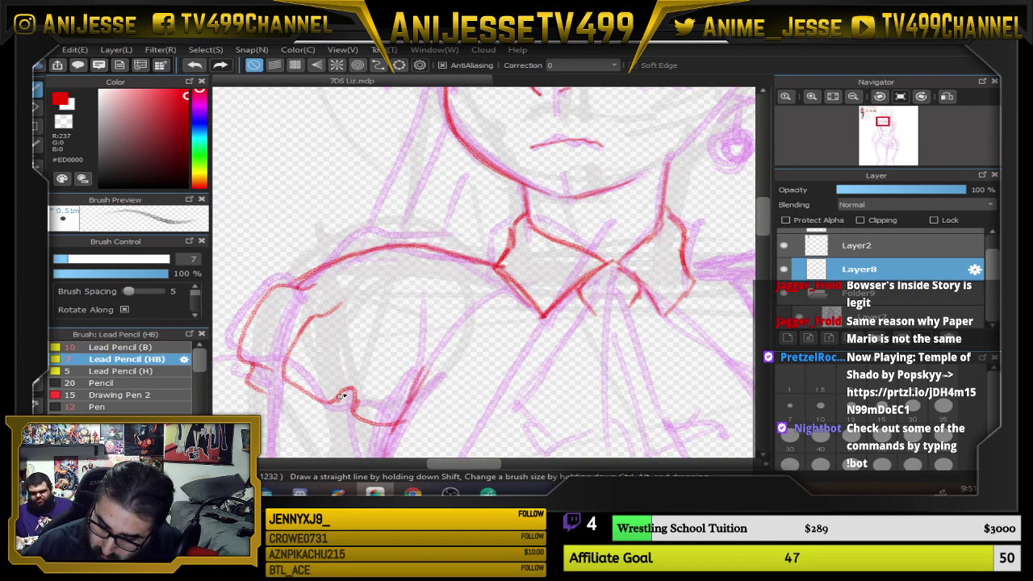
{"action": "mouse_move", "coordinate": [343, 398]}
{"action": "left_mouse_down"}
{"action": "mouse_move", "coordinate": [382, 331]}
{"action": "mouse_move", "coordinate": [384, 350]}
{"action": "mouse_move", "coordinate": [461, 256]}
{"action": "left_mouse_up"}
Join the bust's left contour to the hem of the left sleeve
{"action": "scroll", "coordinate": [510, 315], "scroll_direction": "down", "scroll_amount": 2}
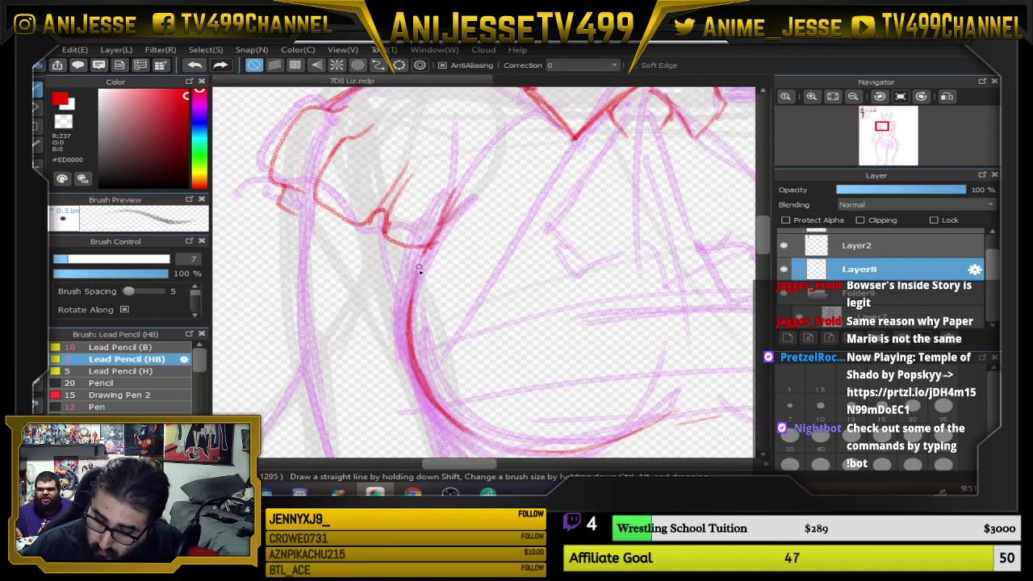
{"action": "left_click_drag", "start_coordinate": [575, 275], "coordinate": [581, 174]}
{"action": "left_click_drag", "start_coordinate": [374, 181], "coordinate": [407, 286]}
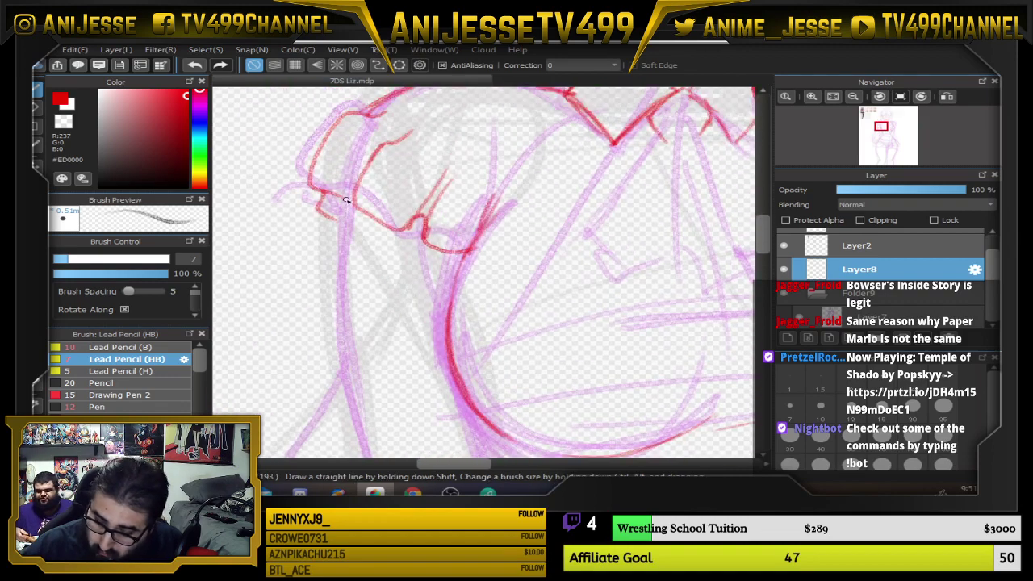
Outline the outer edge of the left arm in red, from the sleeve hem past the elbow to the hip
{"action": "left_click_drag", "start_coordinate": [348, 201], "coordinate": [339, 328]}
{"action": "mouse_move", "coordinate": [347, 221]}
{"action": "left_mouse_down"}
{"action": "mouse_move", "coordinate": [357, 394]}
{"action": "mouse_move", "coordinate": [363, 256]}
{"action": "mouse_move", "coordinate": [348, 217]}
{"action": "left_mouse_up"}
{"action": "scroll", "coordinate": [359, 393], "scroll_direction": "down", "scroll_amount": 3}
{"action": "scroll", "coordinate": [362, 232], "scroll_direction": "up", "scroll_amount": 3}
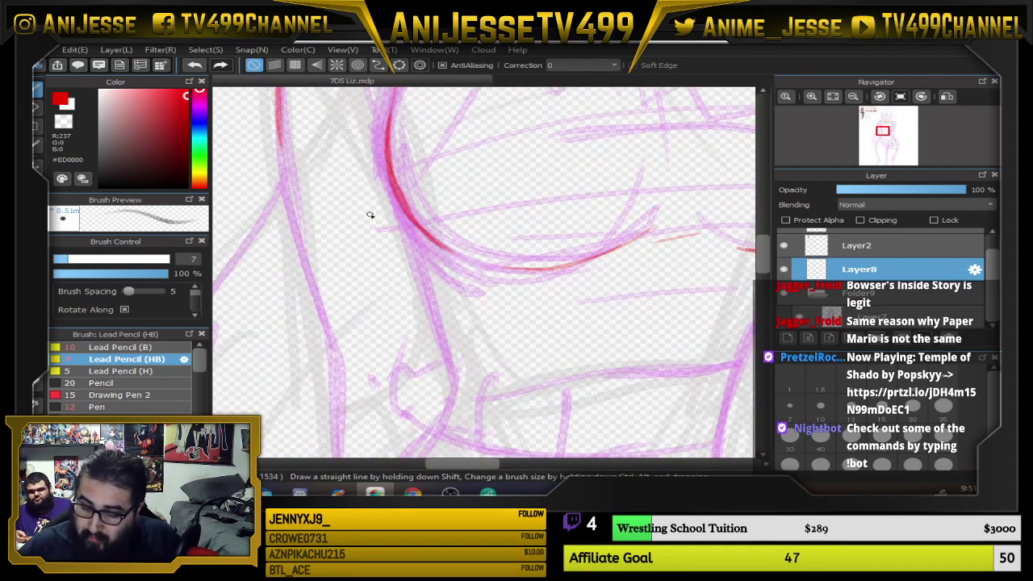
{"action": "mouse_move", "coordinate": [278, 95]}
{"action": "left_mouse_down"}
{"action": "mouse_move", "coordinate": [300, 250]}
{"action": "mouse_move", "coordinate": [348, 377]}
{"action": "mouse_move", "coordinate": [356, 268]}
{"action": "left_mouse_up"}
{"action": "mouse_move", "coordinate": [334, 190]}
{"action": "left_mouse_down"}
{"action": "mouse_move", "coordinate": [367, 399]}
{"action": "mouse_move", "coordinate": [352, 268]}
{"action": "left_mouse_up"}
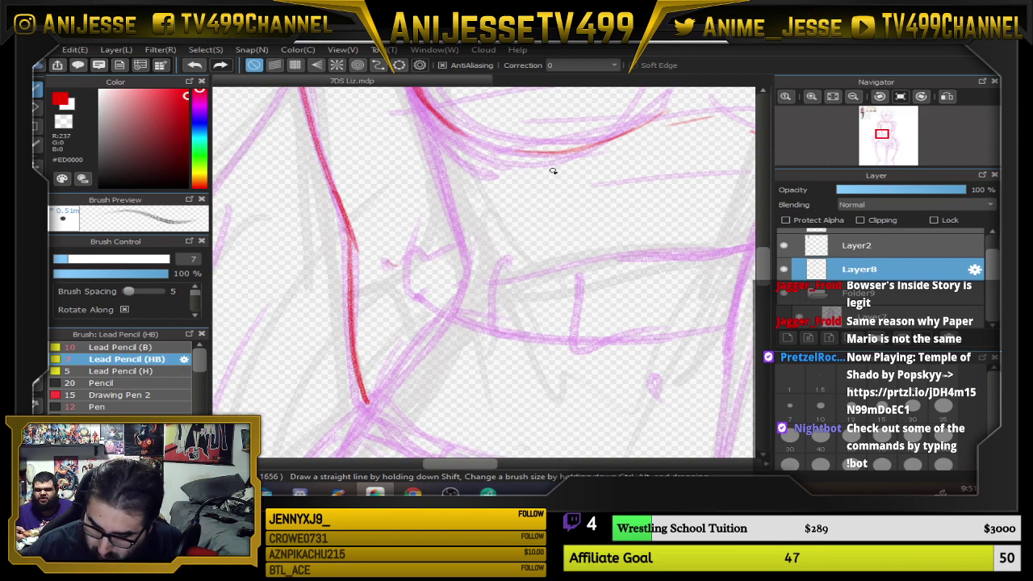
Draw the right shoulder line outward from the collar, with a short line branching toward the chest
{"action": "scroll", "coordinate": [553, 171], "scroll_direction": "down", "scroll_amount": 3}
{"action": "left_click_drag", "start_coordinate": [519, 202], "coordinate": [425, 369]}
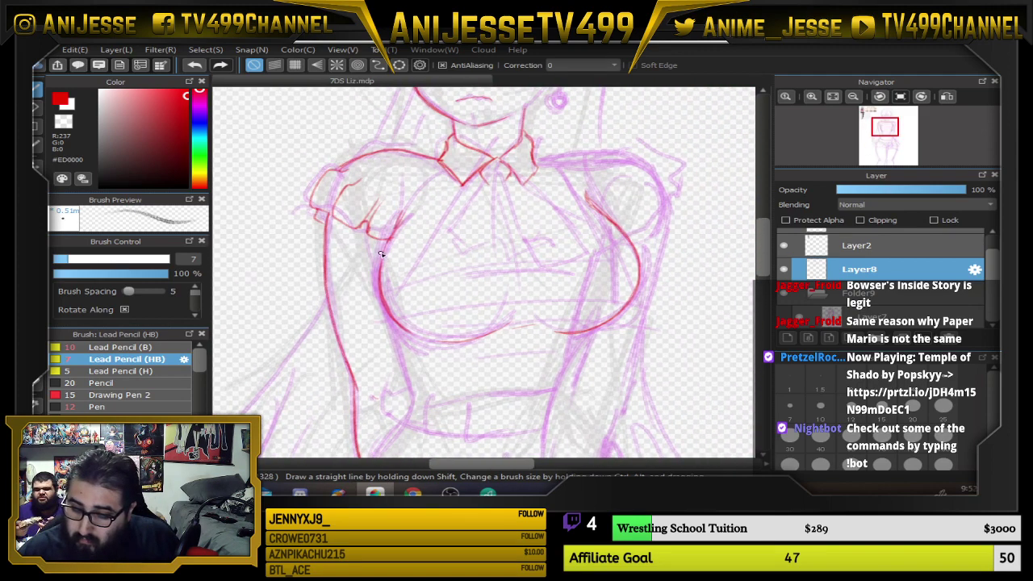
{"action": "scroll", "coordinate": [383, 255], "scroll_direction": "down", "scroll_amount": 4}
{"action": "mouse_move", "coordinate": [445, 244]}
{"action": "left_mouse_down"}
{"action": "mouse_move", "coordinate": [452, 215]}
{"action": "mouse_move", "coordinate": [444, 263]}
{"action": "mouse_move", "coordinate": [440, 246]}
{"action": "left_mouse_up"}
{"action": "scroll", "coordinate": [527, 254], "scroll_direction": "up", "scroll_amount": 3}
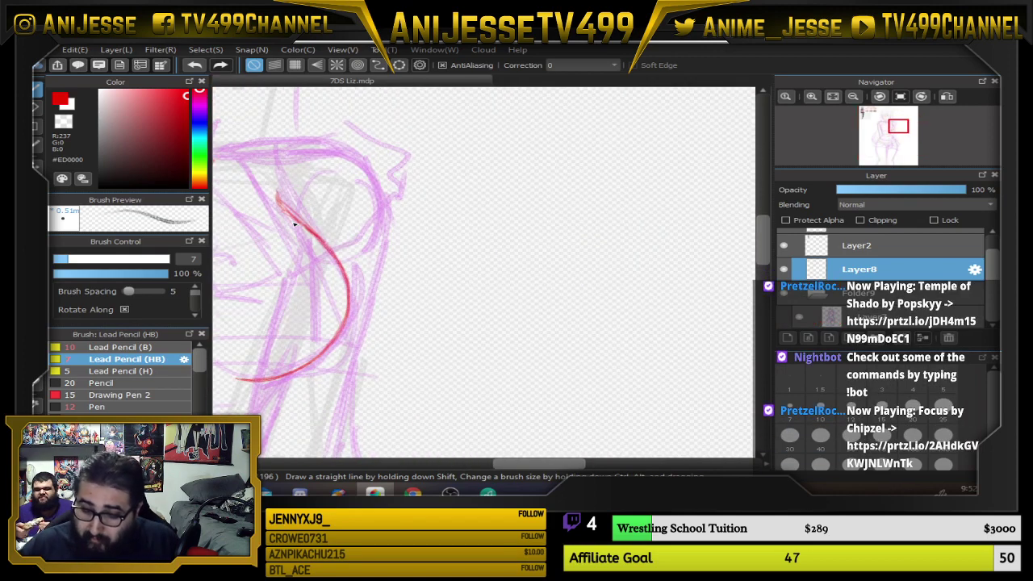
{"action": "left_click_drag", "start_coordinate": [344, 252], "coordinate": [355, 258]}
{"action": "left_click_drag", "start_coordinate": [326, 202], "coordinate": [395, 271]}
{"action": "scroll", "coordinate": [373, 233], "scroll_direction": "up", "scroll_amount": 1}
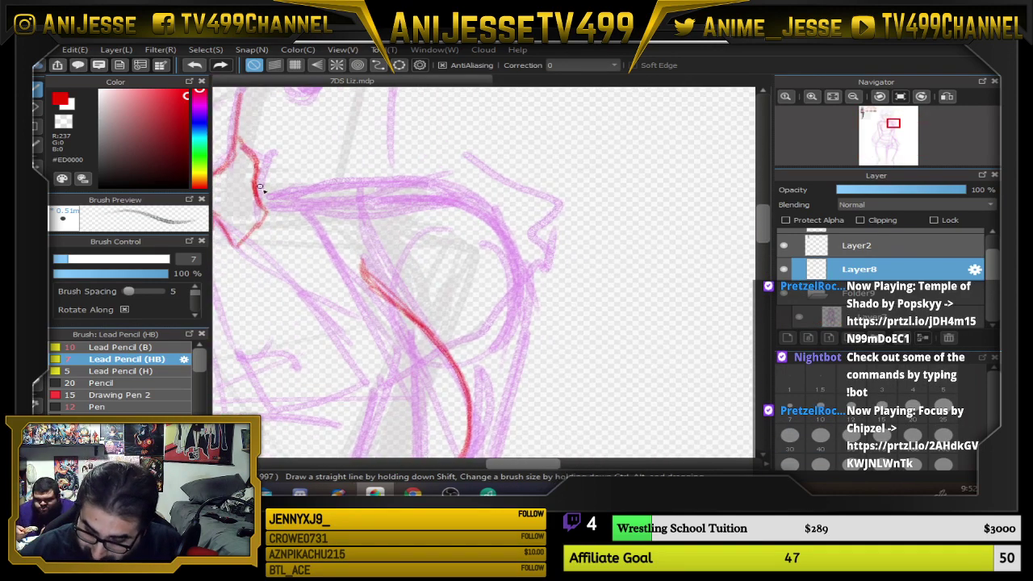
{"action": "mouse_move", "coordinate": [273, 197]}
{"action": "left_mouse_down"}
{"action": "mouse_move", "coordinate": [301, 210]}
{"action": "mouse_move", "coordinate": [295, 202]}
{"action": "mouse_move", "coordinate": [321, 203]}
{"action": "mouse_move", "coordinate": [294, 197]}
{"action": "mouse_move", "coordinate": [444, 200]}
{"action": "left_mouse_up"}
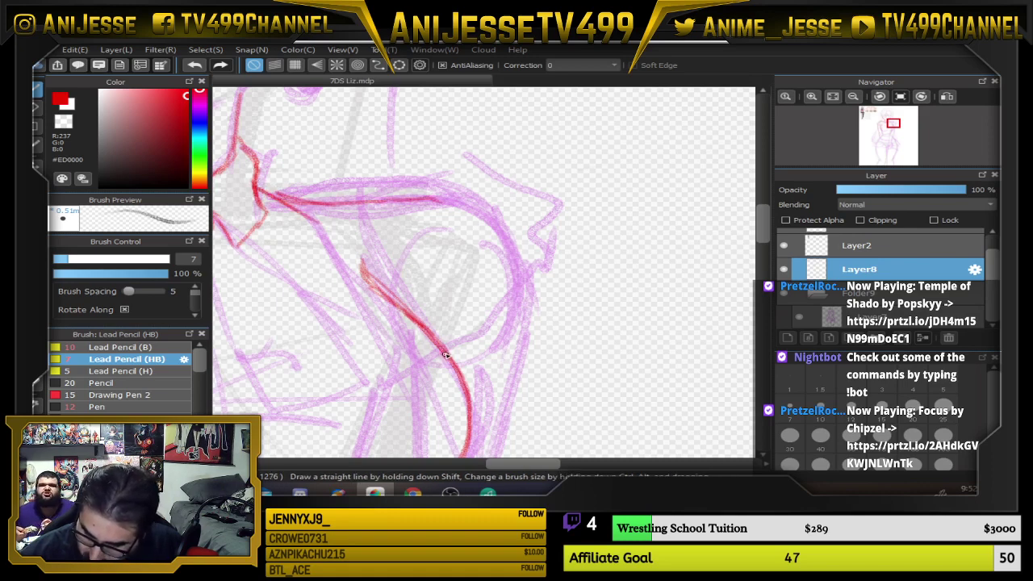
Outline the puffed right sleeve in red, with its wavy hem, fold, top edge and outer cuff
{"action": "mouse_move", "coordinate": [443, 353]}
{"action": "left_mouse_down"}
{"action": "mouse_move", "coordinate": [469, 312]}
{"action": "mouse_move", "coordinate": [432, 288]}
{"action": "left_mouse_up"}
{"action": "left_click_drag", "start_coordinate": [470, 307], "coordinate": [495, 286]}
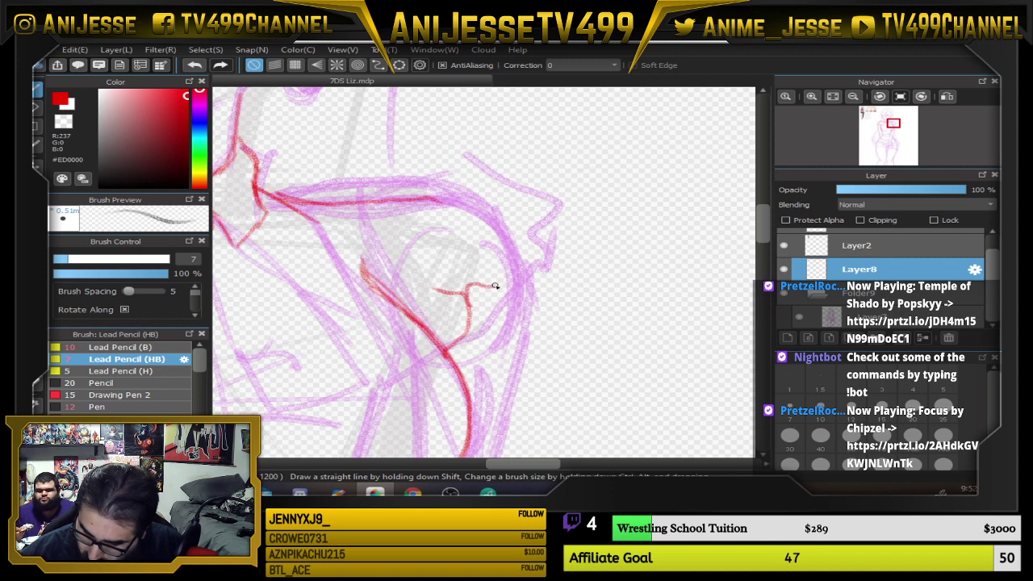
{"action": "mouse_move", "coordinate": [476, 234]}
{"action": "left_mouse_down"}
{"action": "mouse_move", "coordinate": [507, 228]}
{"action": "mouse_move", "coordinate": [484, 186]}
{"action": "mouse_move", "coordinate": [422, 198]}
{"action": "mouse_move", "coordinate": [504, 211]}
{"action": "mouse_move", "coordinate": [493, 230]}
{"action": "mouse_move", "coordinate": [529, 240]}
{"action": "mouse_move", "coordinate": [539, 268]}
{"action": "mouse_move", "coordinate": [521, 289]}
{"action": "left_mouse_up"}
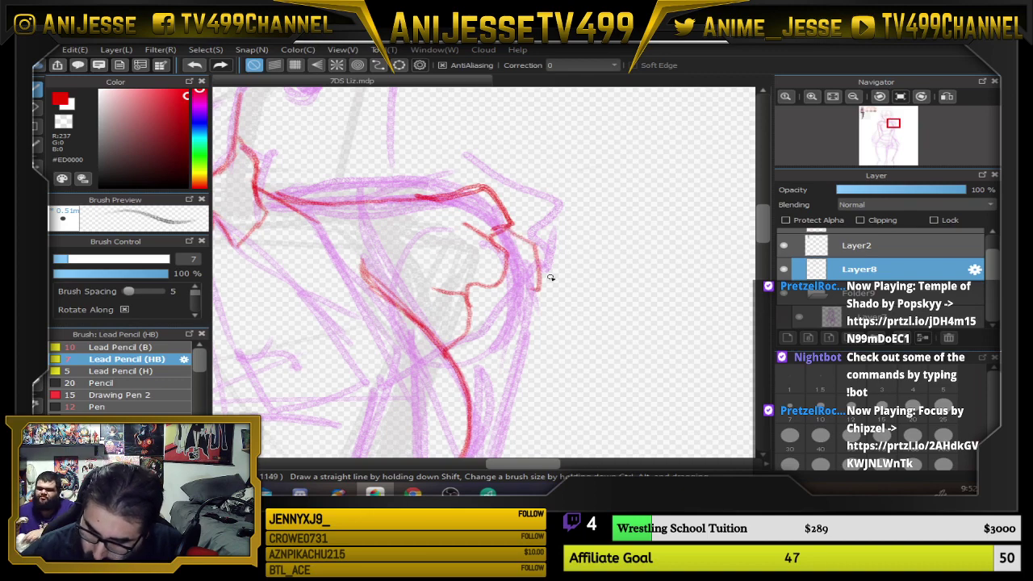
Draw the outer edge of the right upper arm below the sleeve, keeping a single line
{"action": "scroll", "coordinate": [551, 278], "scroll_direction": "down", "scroll_amount": 3}
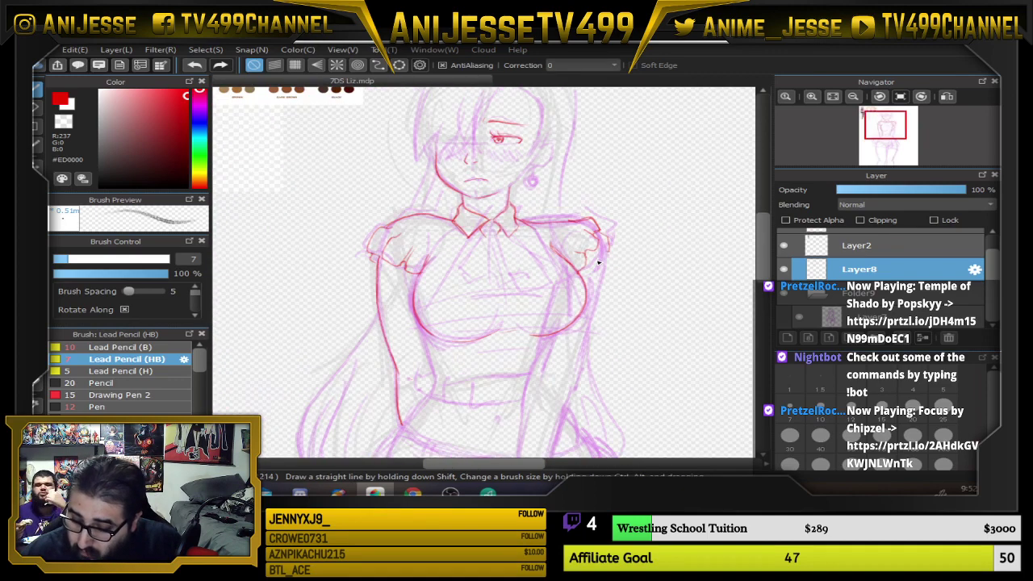
{"action": "scroll", "coordinate": [589, 278], "scroll_direction": "up", "scroll_amount": 2}
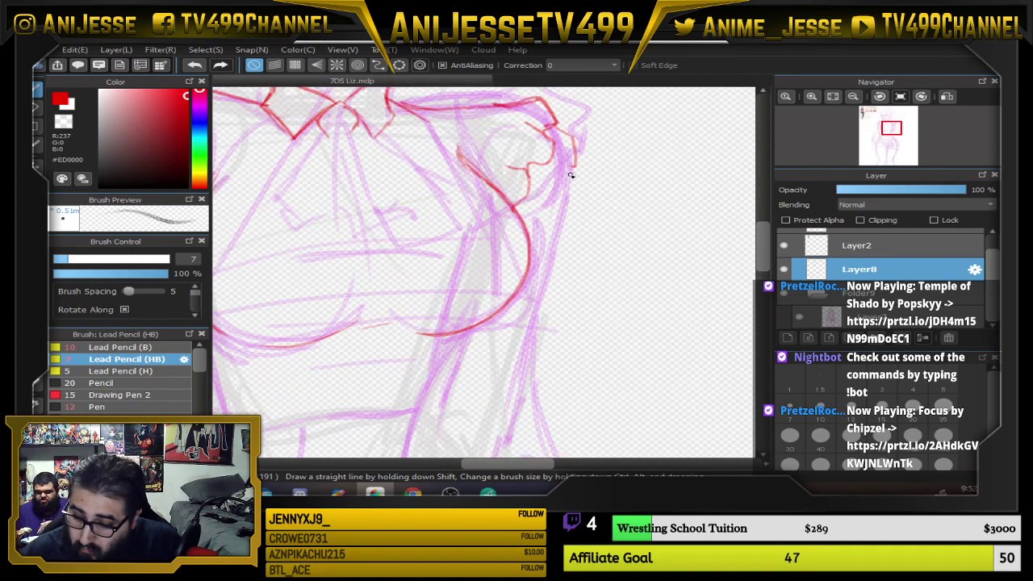
{"action": "mouse_move", "coordinate": [557, 138]}
{"action": "left_mouse_down"}
{"action": "mouse_move", "coordinate": [572, 183]}
{"action": "mouse_move", "coordinate": [543, 233]}
{"action": "left_mouse_up"}
{"action": "left_click_drag", "start_coordinate": [574, 172], "coordinate": [549, 247]}
{"action": "left_click_drag", "start_coordinate": [546, 323], "coordinate": [566, 250]}
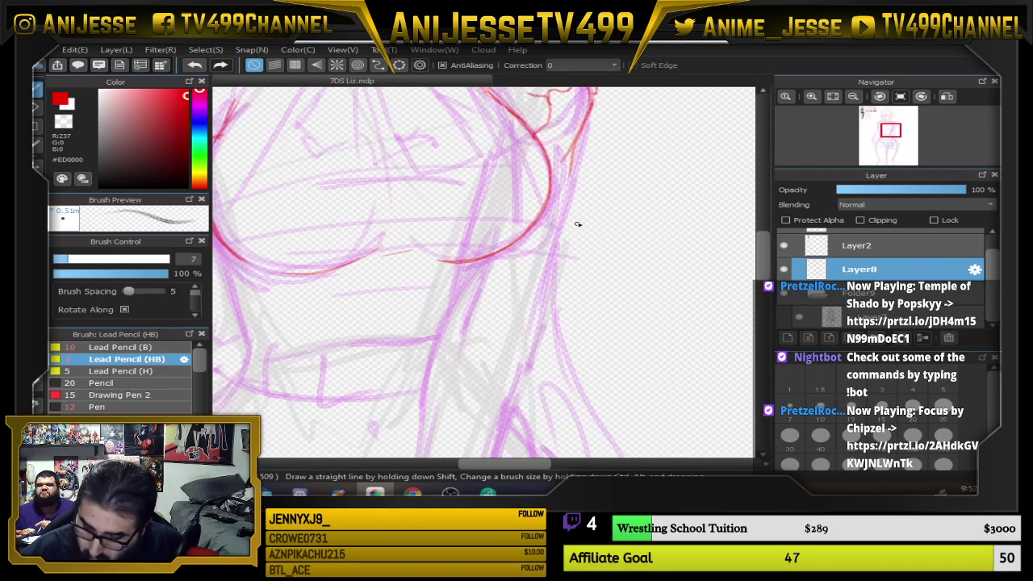
{"action": "scroll", "coordinate": [578, 221], "scroll_direction": "down", "scroll_amount": 1}
{"action": "scroll", "coordinate": [584, 146], "scroll_direction": "up", "scroll_amount": 2}
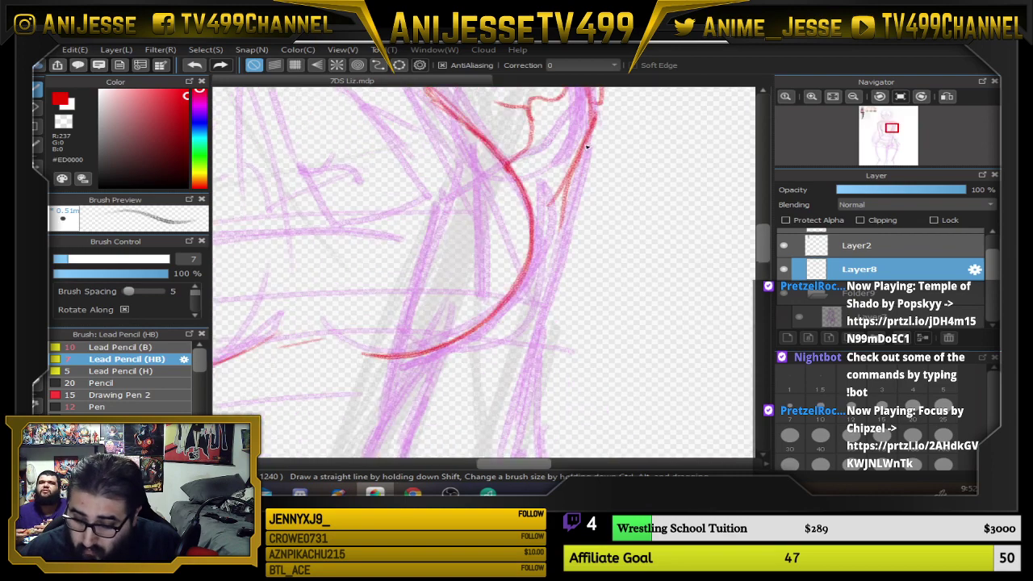
{"action": "key", "text": "ctrl+z"}
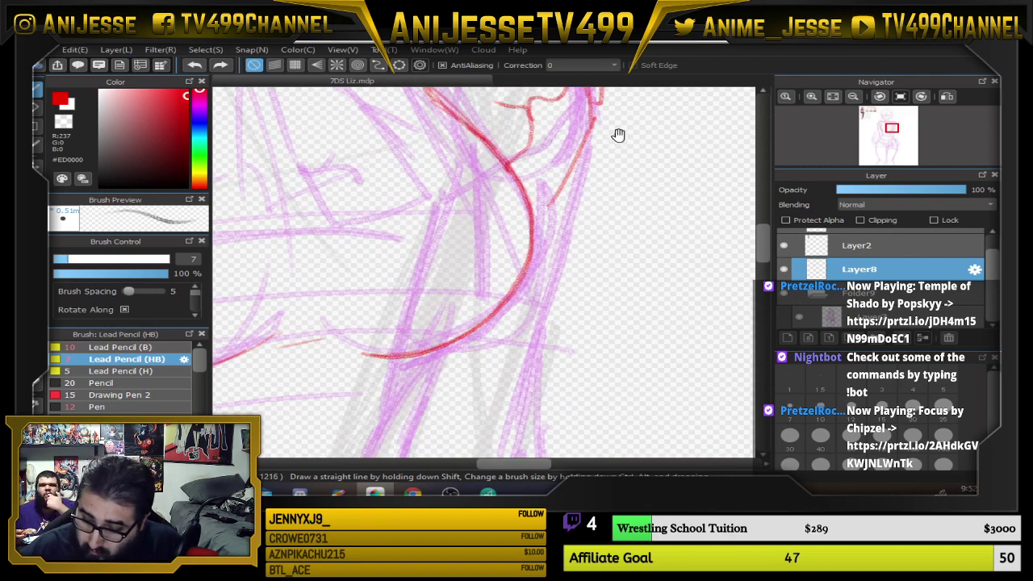
Lengthen and darken the right upper arm's outline and reinforce the sleeve edge above it
{"action": "scroll", "coordinate": [616, 135], "scroll_direction": "down", "scroll_amount": 1}
{"action": "mouse_move", "coordinate": [531, 155]}
{"action": "left_mouse_down"}
{"action": "mouse_move", "coordinate": [565, 204]}
{"action": "mouse_move", "coordinate": [523, 347]}
{"action": "left_mouse_up"}
{"action": "mouse_move", "coordinate": [527, 311]}
{"action": "left_mouse_down"}
{"action": "mouse_move", "coordinate": [578, 220]}
{"action": "mouse_move", "coordinate": [526, 286]}
{"action": "mouse_move", "coordinate": [554, 215]}
{"action": "mouse_move", "coordinate": [581, 240]}
{"action": "mouse_move", "coordinate": [527, 308]}
{"action": "left_mouse_up"}
{"action": "key", "text": "e"}
{"action": "key", "text": "b"}
{"action": "left_click_drag", "start_coordinate": [573, 226], "coordinate": [523, 353]}
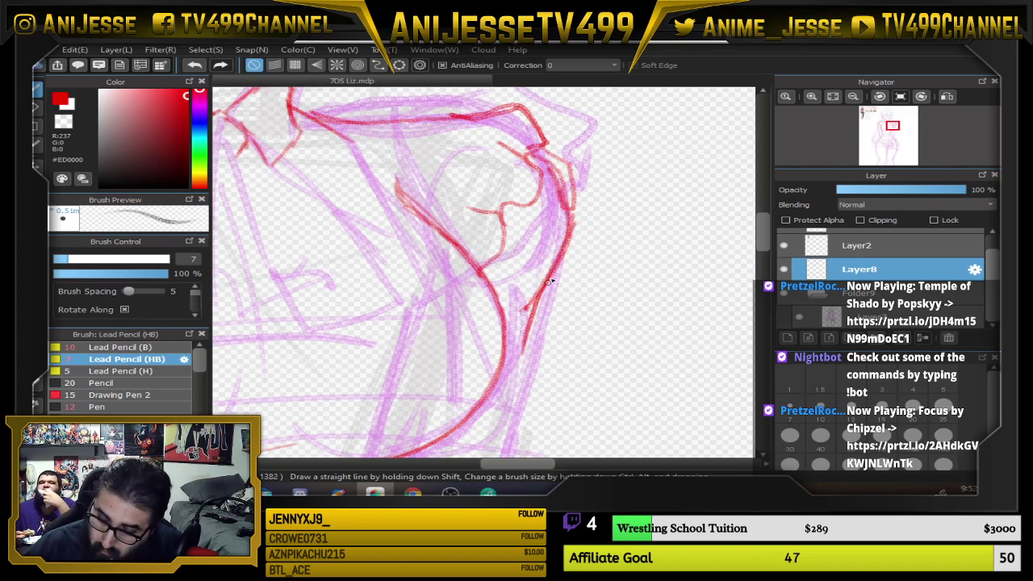
{"action": "left_click_drag", "start_coordinate": [560, 259], "coordinate": [567, 205]}
{"action": "mouse_move", "coordinate": [540, 155]}
{"action": "left_mouse_down"}
{"action": "mouse_move", "coordinate": [573, 236]}
{"action": "mouse_move", "coordinate": [528, 305]}
{"action": "mouse_move", "coordinate": [570, 212]}
{"action": "left_mouse_up"}
Start the torso's right side line below the bust and extend the right arm's outline down toward the elbow
{"action": "scroll", "coordinate": [528, 305], "scroll_direction": "down", "scroll_amount": 3}
{"action": "scroll", "coordinate": [458, 344], "scroll_direction": "up", "scroll_amount": 1}
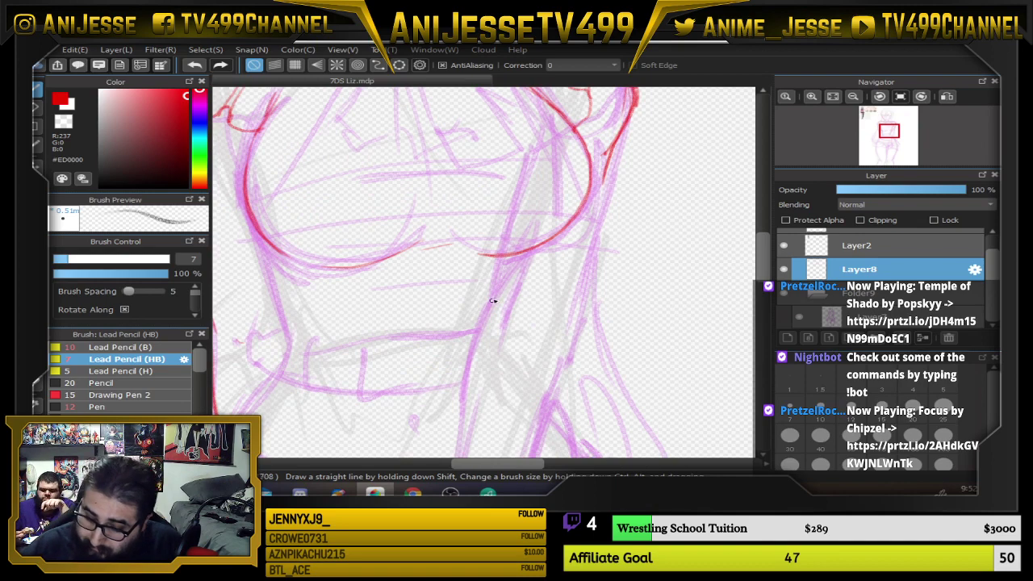
{"action": "left_click_drag", "start_coordinate": [511, 257], "coordinate": [500, 304]}
{"action": "left_click_drag", "start_coordinate": [626, 133], "coordinate": [599, 212]}
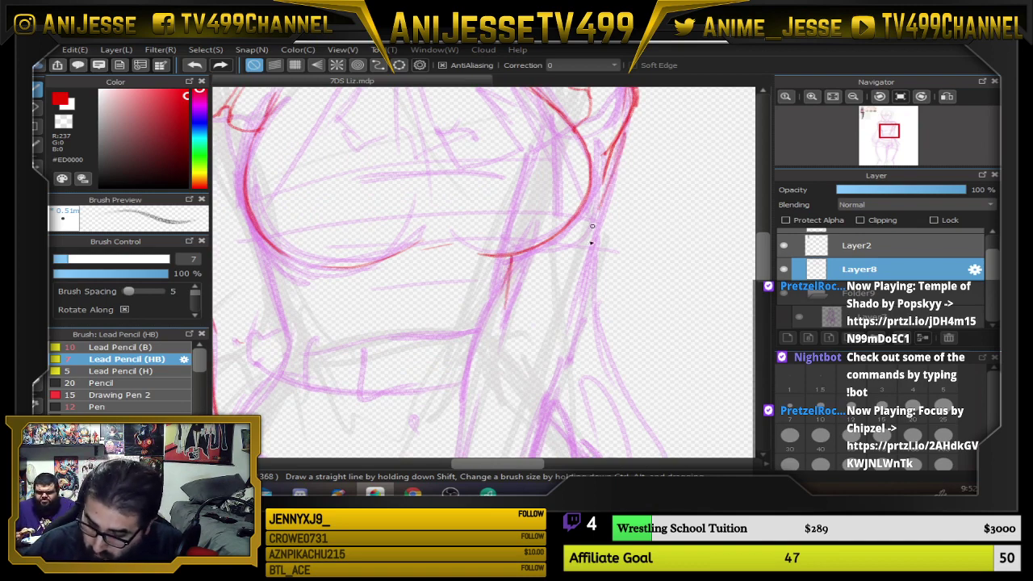
{"action": "left_click_drag", "start_coordinate": [621, 152], "coordinate": [571, 283]}
{"action": "left_click_drag", "start_coordinate": [606, 197], "coordinate": [565, 310]}
{"action": "left_click_drag", "start_coordinate": [575, 274], "coordinate": [565, 319]}
{"action": "scroll", "coordinate": [598, 242], "scroll_direction": "up", "scroll_amount": 3}
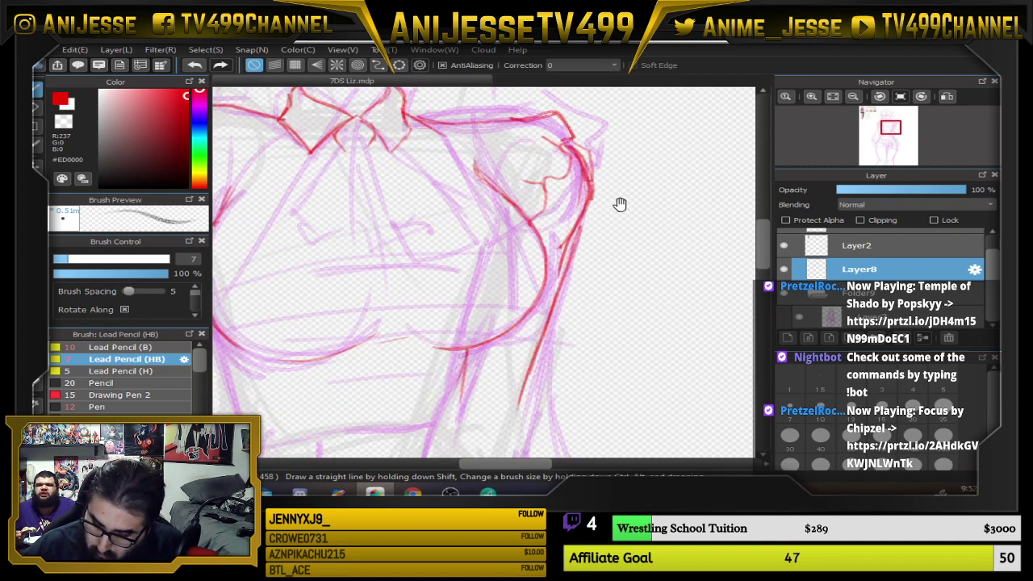
Undo the last strokes on the right arm and redraw its outer line from the sleeve down toward the elbow
{"action": "key", "text": "ctrl+z"}
{"action": "key", "text": "ctrl+z"}
{"action": "key", "text": "ctrl+z"}
{"action": "key", "text": "ctrl+z"}
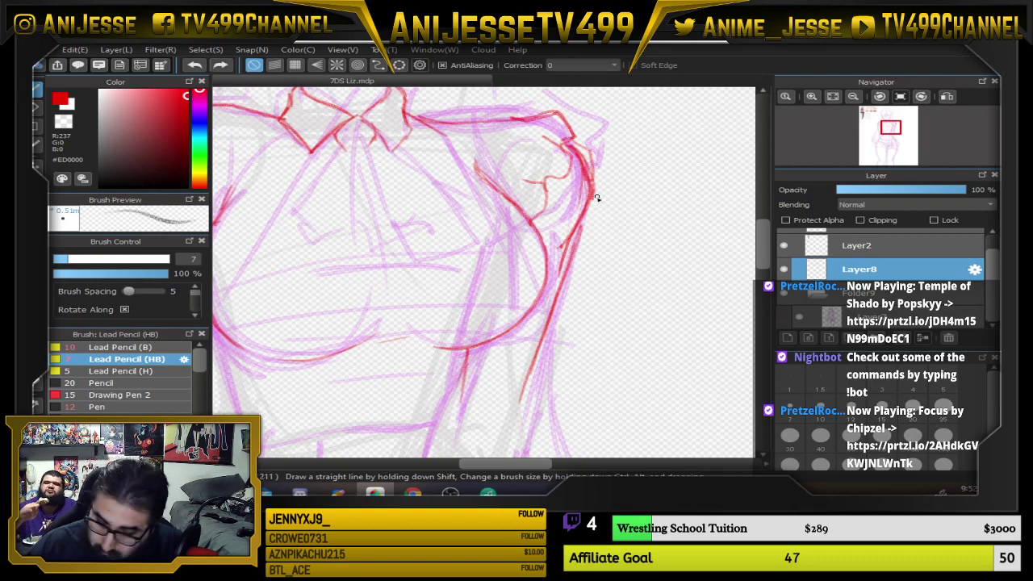
{"action": "left_click_drag", "start_coordinate": [591, 207], "coordinate": [519, 410]}
Extend the right arm's inner and outer lines downward past the waist
{"action": "scroll", "coordinate": [565, 347], "scroll_direction": "down", "scroll_amount": 3}
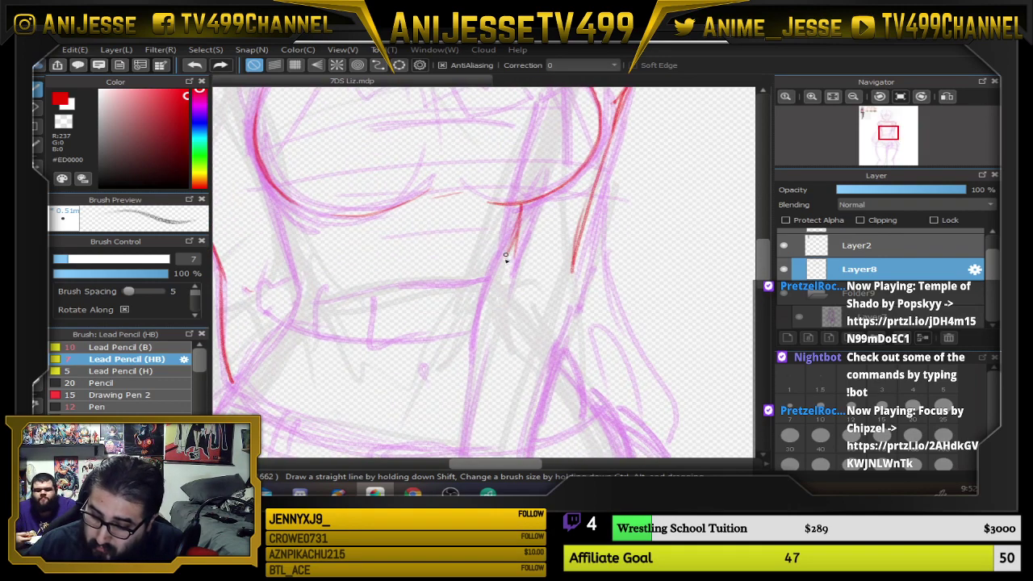
{"action": "left_click_drag", "start_coordinate": [506, 255], "coordinate": [477, 355]}
{"action": "left_click_drag", "start_coordinate": [591, 200], "coordinate": [552, 373]}
{"action": "left_click_drag", "start_coordinate": [559, 310], "coordinate": [592, 202]}
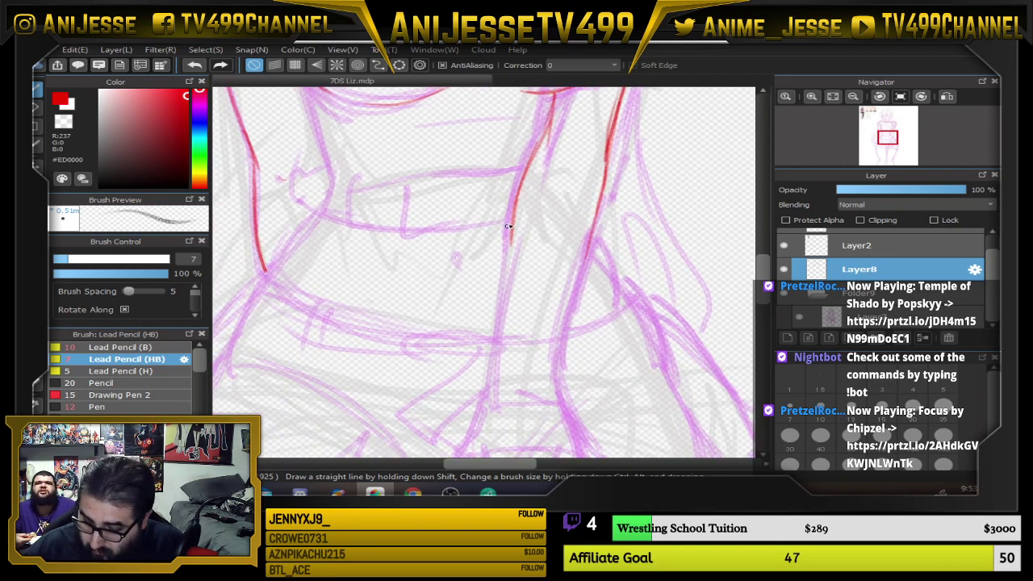
Continue both right forearm lines down to the wrist, darken them, and erase the excess at the outer line's end
{"action": "mouse_move", "coordinate": [518, 190]}
{"action": "left_mouse_down"}
{"action": "mouse_move", "coordinate": [504, 298]}
{"action": "mouse_move", "coordinate": [510, 237]}
{"action": "mouse_move", "coordinate": [475, 356]}
{"action": "mouse_move", "coordinate": [496, 371]}
{"action": "left_mouse_up"}
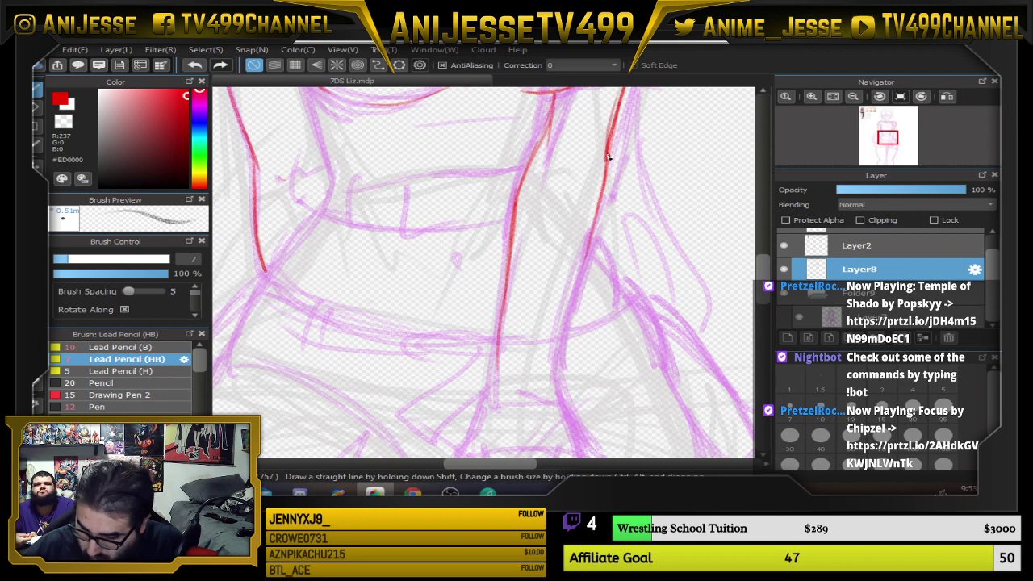
{"action": "left_click_drag", "start_coordinate": [609, 158], "coordinate": [559, 352]}
{"action": "left_click_drag", "start_coordinate": [576, 280], "coordinate": [552, 372]}
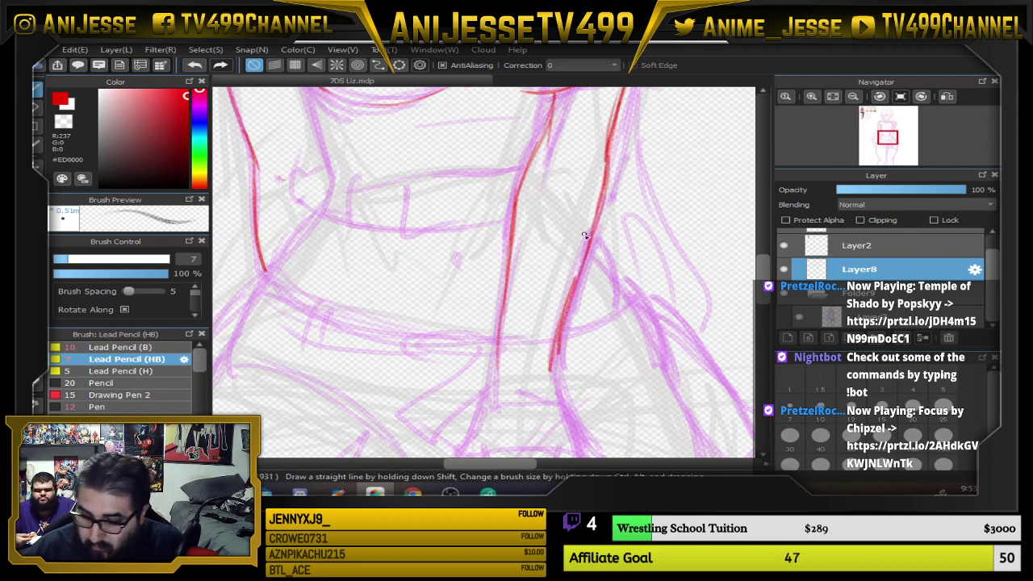
{"action": "left_click_drag", "start_coordinate": [502, 309], "coordinate": [500, 356]}
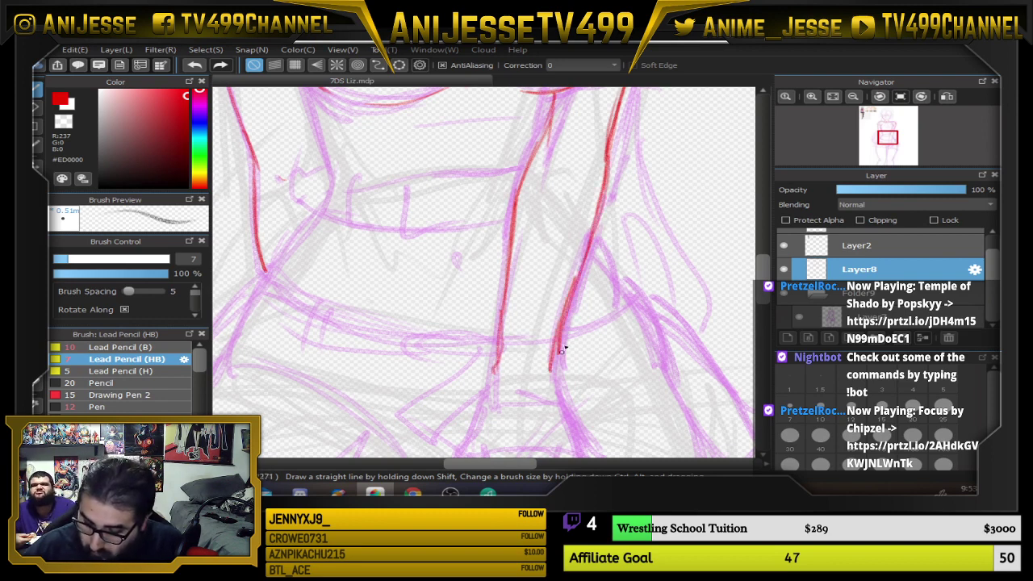
{"action": "key", "text": "e"}
{"action": "mouse_move", "coordinate": [572, 341]}
{"action": "left_mouse_down"}
{"action": "mouse_move", "coordinate": [555, 378]}
{"action": "mouse_move", "coordinate": [568, 322]}
{"action": "mouse_move", "coordinate": [619, 224]}
{"action": "mouse_move", "coordinate": [564, 309]}
{"action": "mouse_move", "coordinate": [592, 242]}
{"action": "mouse_move", "coordinate": [548, 367]}
{"action": "left_mouse_up"}
{"action": "key", "text": "b"}
Mark a short crease on the right arm and draw two shallow curved lines across the lower bust
{"action": "scroll", "coordinate": [575, 220], "scroll_direction": "down", "scroll_amount": 4}
{"action": "left_click_drag", "start_coordinate": [575, 219], "coordinate": [495, 321]}
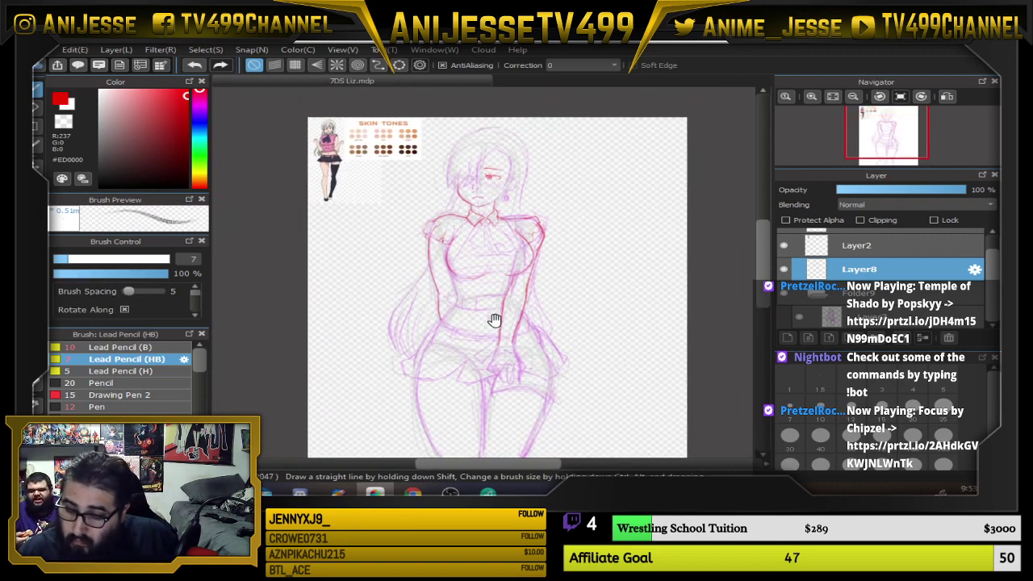
{"action": "scroll", "coordinate": [504, 275], "scroll_direction": "up", "scroll_amount": 5}
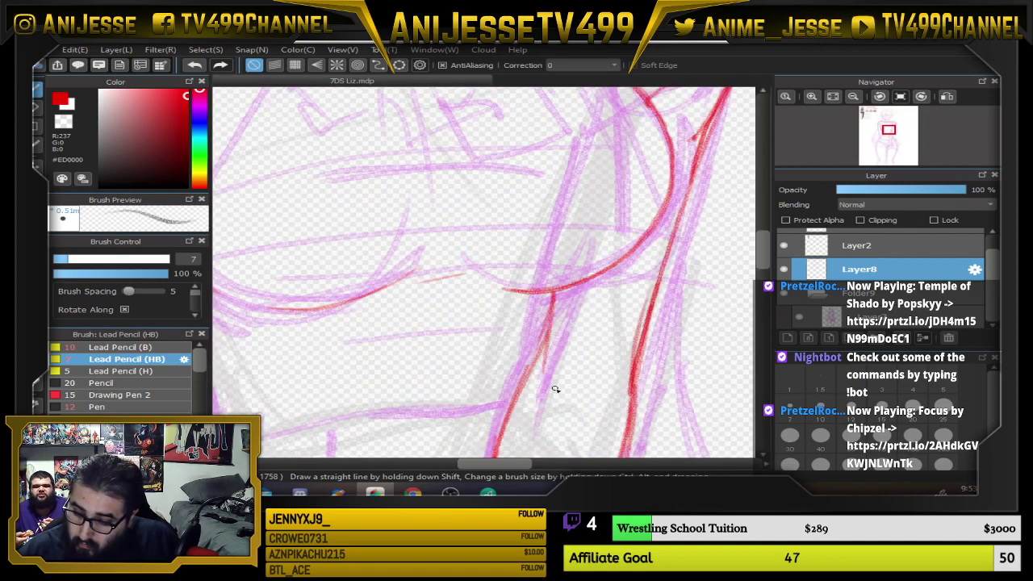
{"action": "left_click_drag", "start_coordinate": [635, 247], "coordinate": [666, 303]}
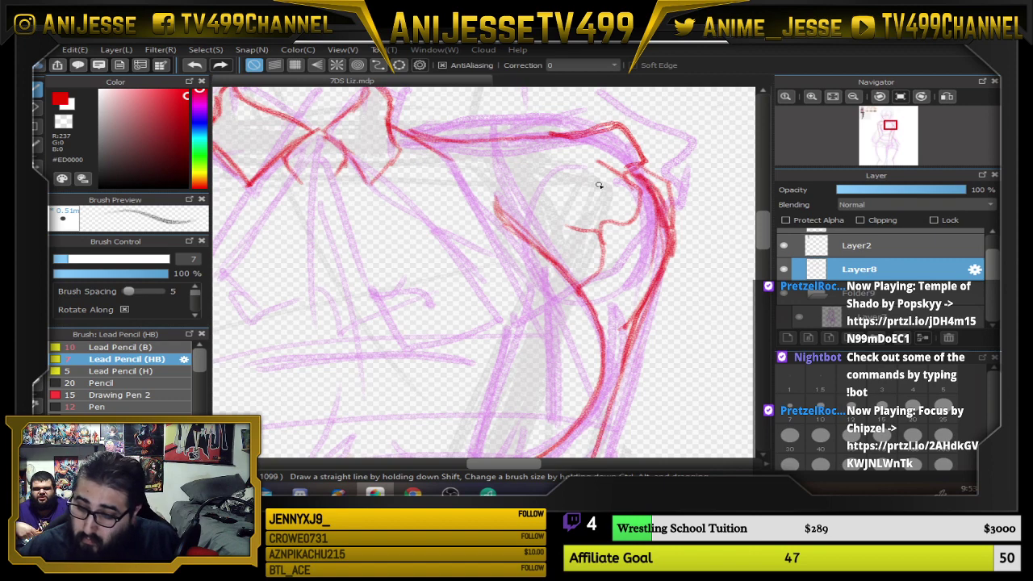
{"action": "scroll", "coordinate": [443, 209], "scroll_direction": "down", "scroll_amount": 2}
{"action": "mouse_move", "coordinate": [421, 240]}
{"action": "left_mouse_down"}
{"action": "mouse_move", "coordinate": [503, 207]}
{"action": "mouse_move", "coordinate": [464, 191]}
{"action": "left_mouse_up"}
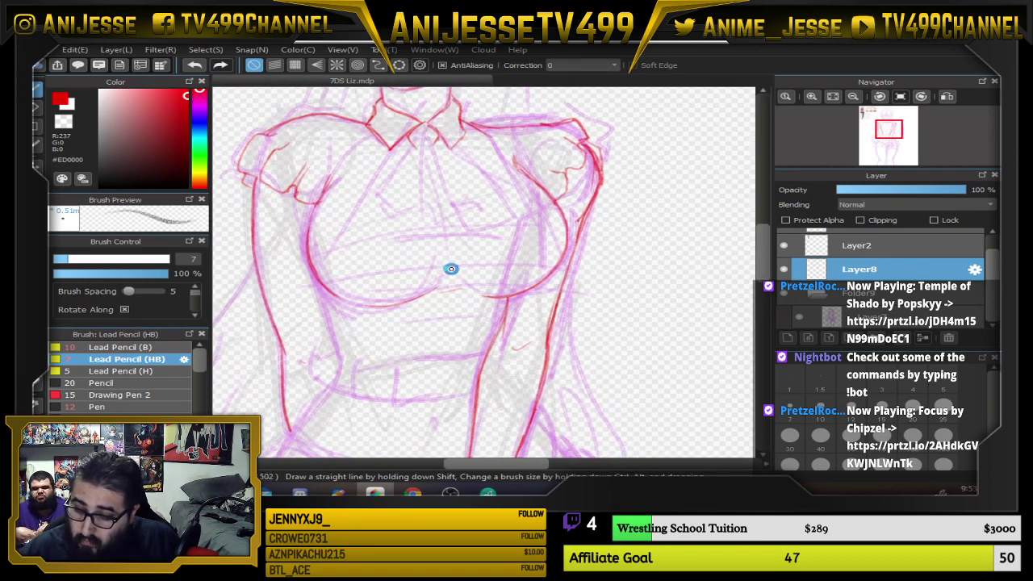
{"action": "scroll", "coordinate": [449, 268], "scroll_direction": "up", "scroll_amount": 2}
{"action": "left_click_drag", "start_coordinate": [313, 277], "coordinate": [561, 251]}
{"action": "left_click_drag", "start_coordinate": [350, 271], "coordinate": [501, 266]}
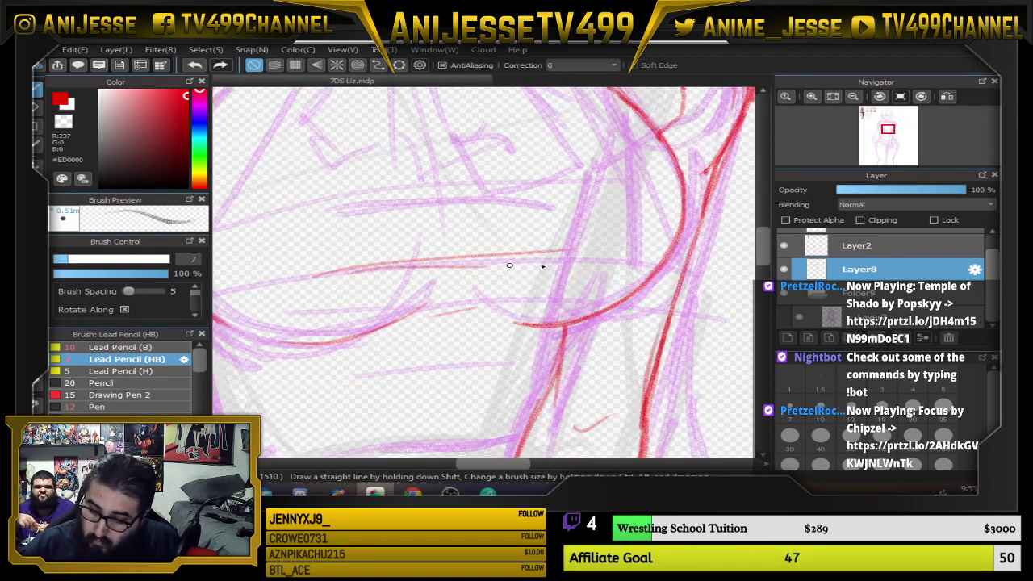
Draw the two arrow-shaped ends of the horizontal strap across the chest, undoing stray strokes at the right end
{"action": "mouse_move", "coordinate": [562, 254]}
{"action": "left_mouse_down"}
{"action": "mouse_move", "coordinate": [586, 322]}
{"action": "mouse_move", "coordinate": [601, 313]}
{"action": "left_mouse_up"}
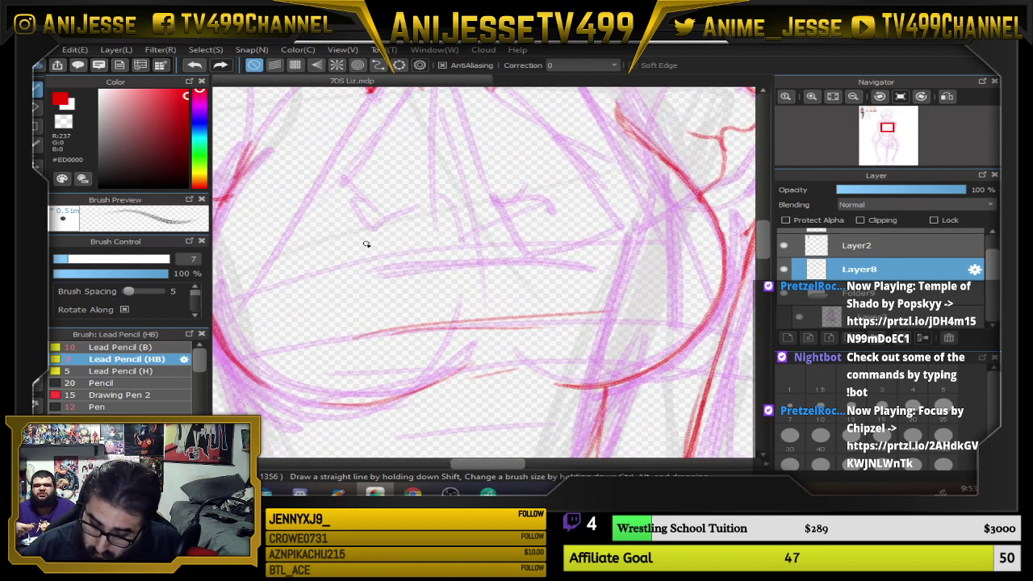
{"action": "mouse_move", "coordinate": [367, 244]}
{"action": "left_mouse_down"}
{"action": "mouse_move", "coordinate": [344, 261]}
{"action": "mouse_move", "coordinate": [379, 290]}
{"action": "mouse_move", "coordinate": [344, 265]}
{"action": "mouse_move", "coordinate": [372, 281]}
{"action": "left_mouse_up"}
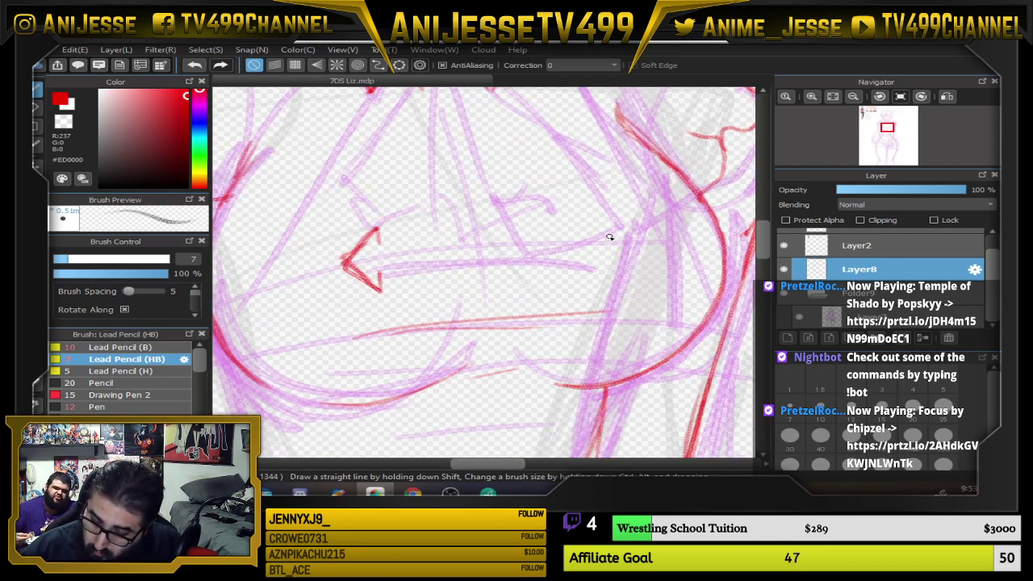
{"action": "mouse_move", "coordinate": [626, 280]}
{"action": "left_mouse_down"}
{"action": "mouse_move", "coordinate": [643, 261]}
{"action": "mouse_move", "coordinate": [620, 239]}
{"action": "mouse_move", "coordinate": [655, 252]}
{"action": "mouse_move", "coordinate": [632, 235]}
{"action": "mouse_move", "coordinate": [629, 267]}
{"action": "mouse_move", "coordinate": [654, 262]}
{"action": "left_mouse_up"}
{"action": "key", "text": "ctrl+z"}
{"action": "key", "text": "ctrl+z"}
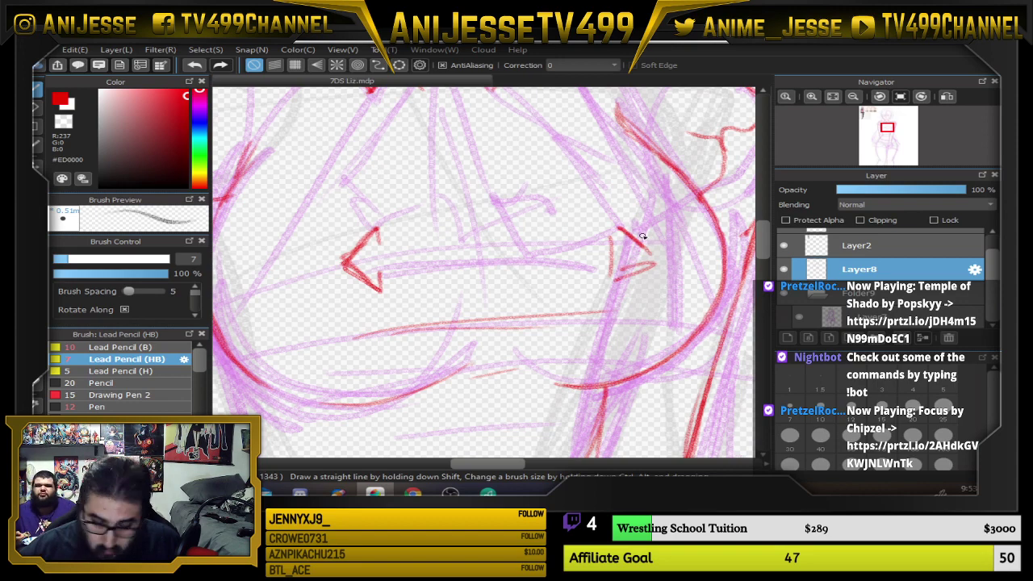
Join the strap's ends with curved upper and lower edges, add a round button near each end, and darken the tips
{"action": "key", "text": "Right"}
{"action": "key", "text": "Right"}
{"action": "mouse_move", "coordinate": [435, 210]}
{"action": "left_mouse_down"}
{"action": "mouse_move", "coordinate": [469, 237]}
{"action": "mouse_move", "coordinate": [547, 349]}
{"action": "left_mouse_up"}
{"action": "mouse_move", "coordinate": [482, 192]}
{"action": "left_mouse_down"}
{"action": "mouse_move", "coordinate": [554, 287]}
{"action": "mouse_move", "coordinate": [461, 202]}
{"action": "mouse_move", "coordinate": [581, 337]}
{"action": "mouse_move", "coordinate": [523, 240]}
{"action": "mouse_move", "coordinate": [470, 189]}
{"action": "mouse_move", "coordinate": [516, 224]}
{"action": "mouse_move", "coordinate": [567, 296]}
{"action": "mouse_move", "coordinate": [574, 339]}
{"action": "left_mouse_up"}
{"action": "left_click_drag", "start_coordinate": [533, 250], "coordinate": [586, 334]}
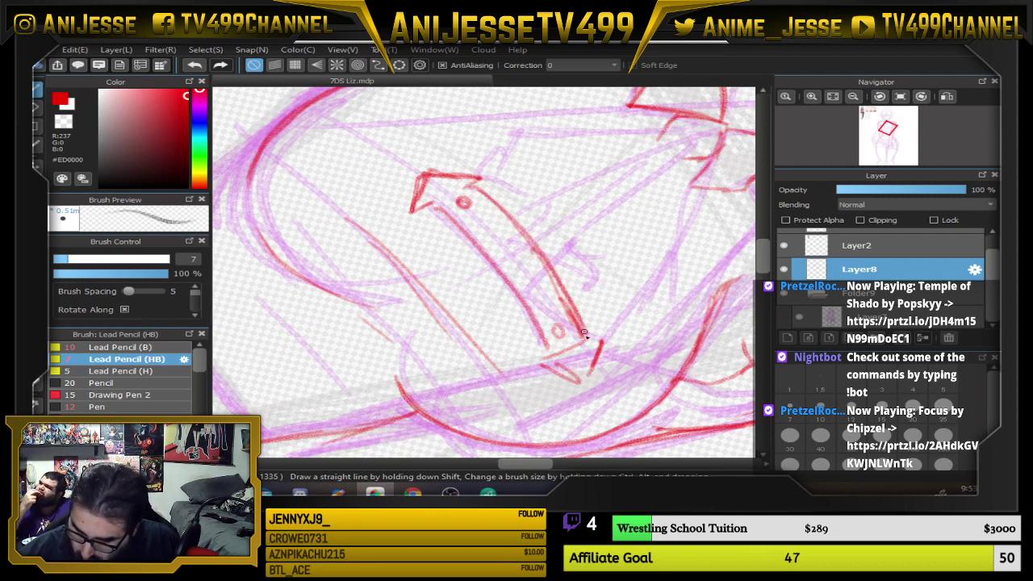
{"action": "mouse_move", "coordinate": [554, 304]}
{"action": "left_mouse_down"}
{"action": "mouse_move", "coordinate": [533, 357]}
{"action": "mouse_move", "coordinate": [579, 381]}
{"action": "mouse_move", "coordinate": [597, 344]}
{"action": "left_mouse_up"}
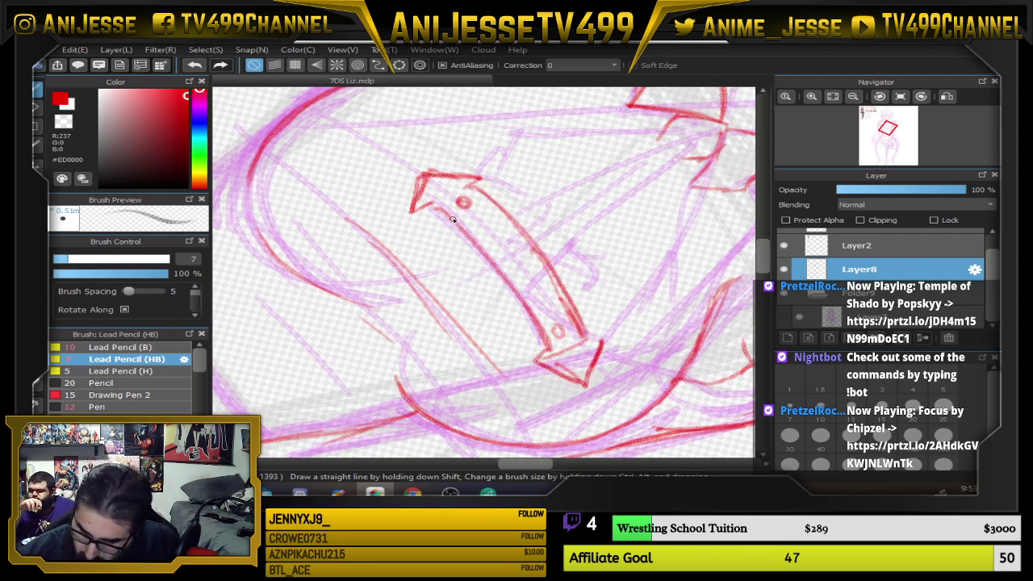
{"action": "left_click_drag", "start_coordinate": [429, 211], "coordinate": [423, 173]}
{"action": "key", "text": "Up"}
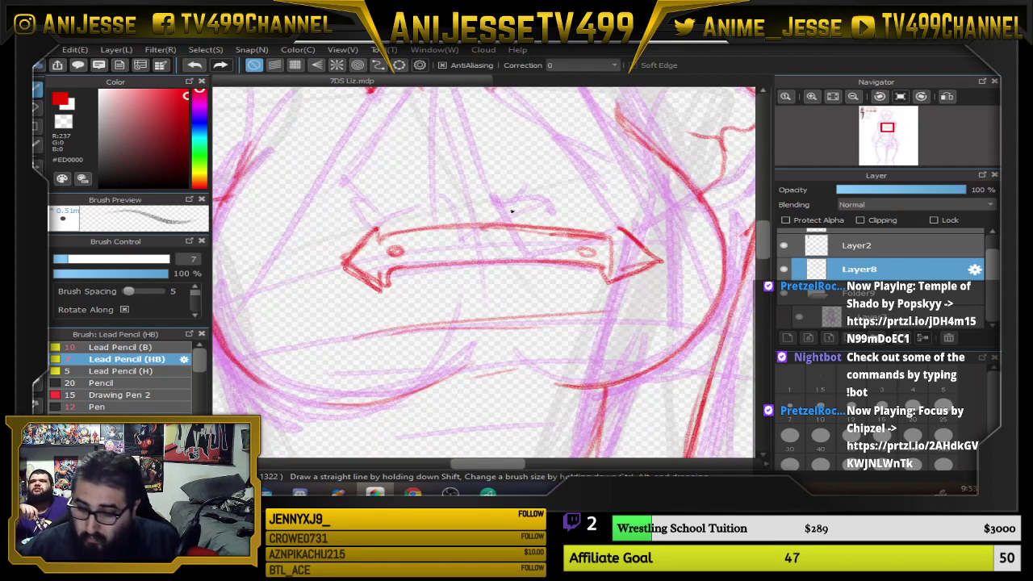
Examine the shirt's straps and buttons on the colored character reference, and compare them with the sketch
{"action": "scroll", "coordinate": [512, 212], "scroll_direction": "down", "scroll_amount": 3}
{"action": "left_click_drag", "start_coordinate": [392, 255], "coordinate": [657, 355]}
{"action": "scroll", "coordinate": [461, 136], "scroll_direction": "up", "scroll_amount": 2}
{"action": "scroll", "coordinate": [461, 136], "scroll_direction": "up", "scroll_amount": 1}
{"action": "left_click_drag", "start_coordinate": [397, 95], "coordinate": [418, 259]}
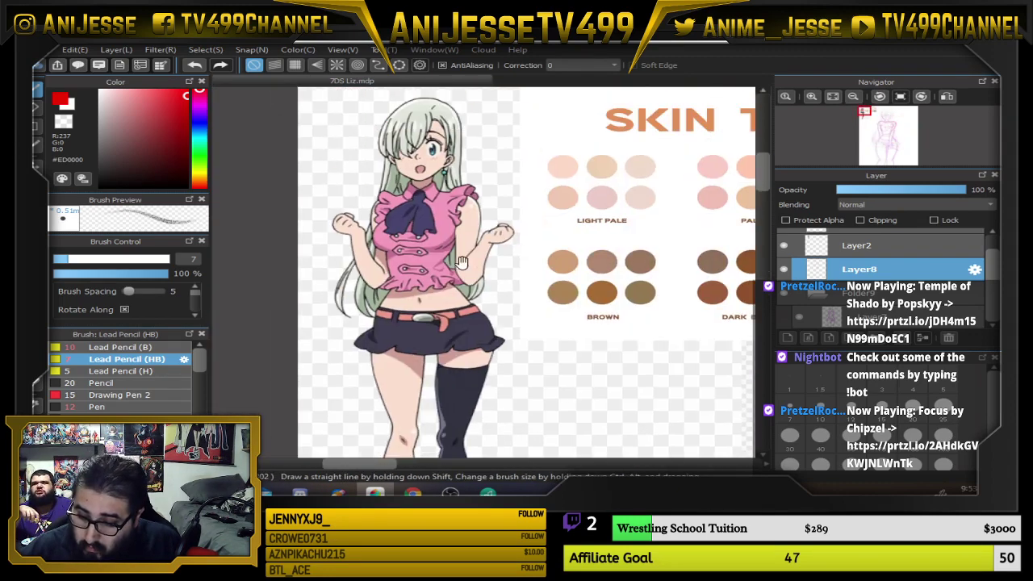
{"action": "scroll", "coordinate": [418, 259], "scroll_direction": "up", "scroll_amount": 4}
{"action": "scroll", "coordinate": [417, 258], "scroll_direction": "down", "scroll_amount": 6}
{"action": "left_click_drag", "start_coordinate": [518, 276], "coordinate": [303, 64]}
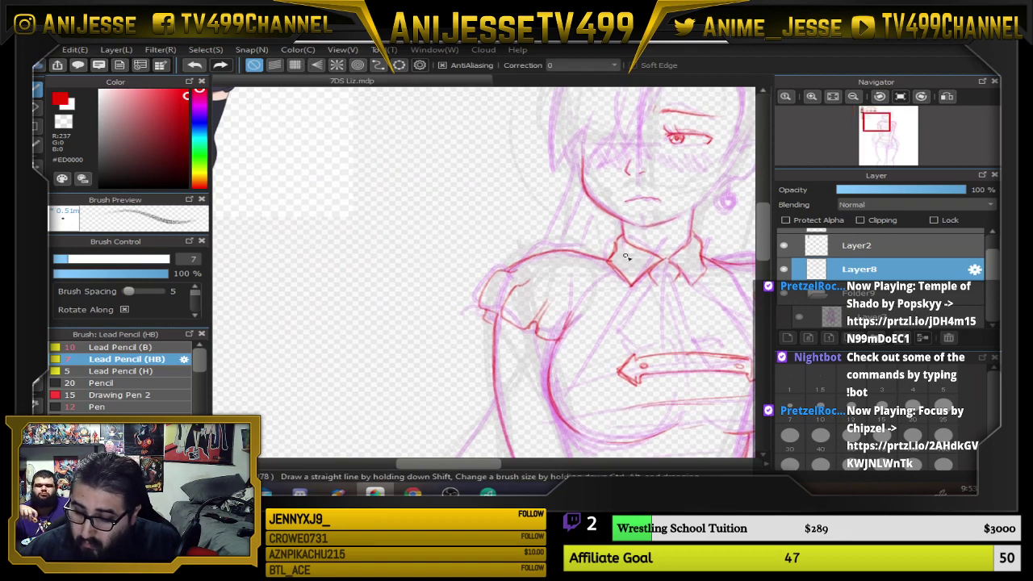
{"action": "scroll", "coordinate": [628, 259], "scroll_direction": "down", "scroll_amount": 1}
{"action": "left_click_drag", "start_coordinate": [633, 322], "coordinate": [500, 300]}
Redraw and darken the round buttons at both ends of the chest strap
{"action": "scroll", "coordinate": [568, 318], "scroll_direction": "up", "scroll_amount": 5}
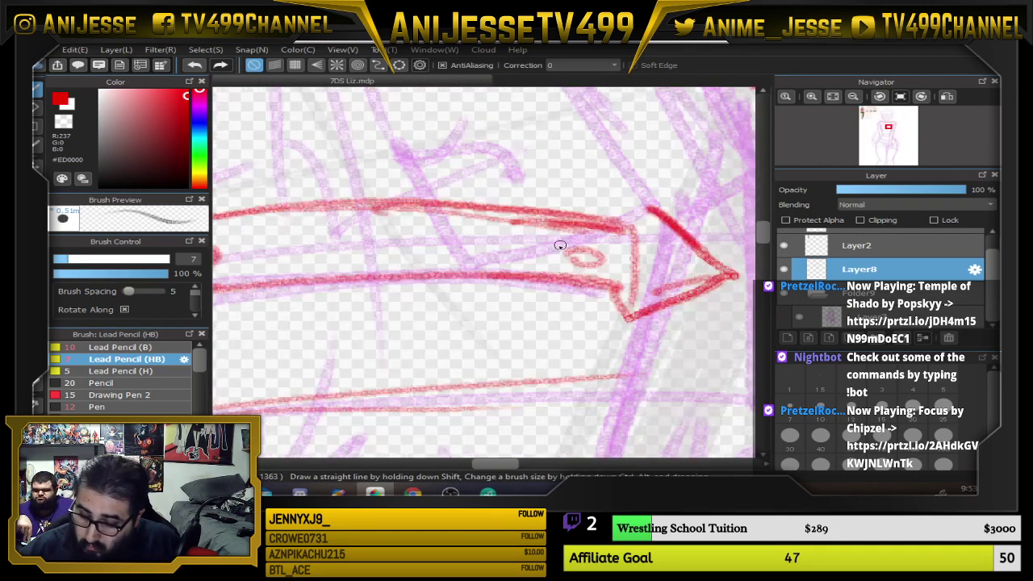
{"action": "mouse_move", "coordinate": [575, 240]}
{"action": "left_mouse_down"}
{"action": "mouse_move", "coordinate": [568, 255]}
{"action": "mouse_move", "coordinate": [588, 241]}
{"action": "mouse_move", "coordinate": [657, 273]}
{"action": "left_mouse_up"}
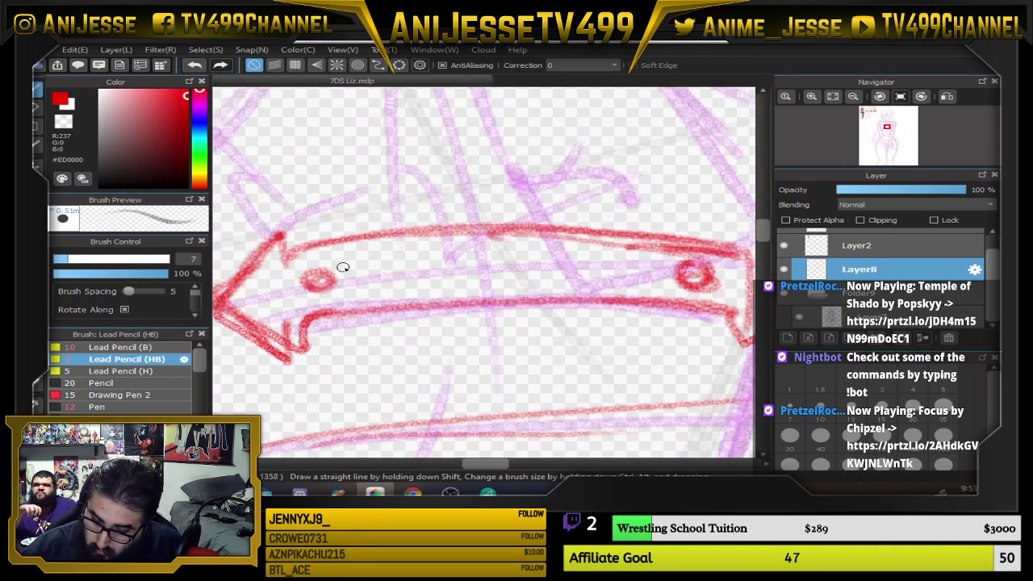
{"action": "mouse_move", "coordinate": [343, 267]}
{"action": "left_mouse_down"}
{"action": "mouse_move", "coordinate": [348, 289]}
{"action": "mouse_move", "coordinate": [379, 295]}
{"action": "left_mouse_up"}
{"action": "scroll", "coordinate": [436, 254], "scroll_direction": "down", "scroll_amount": 3}
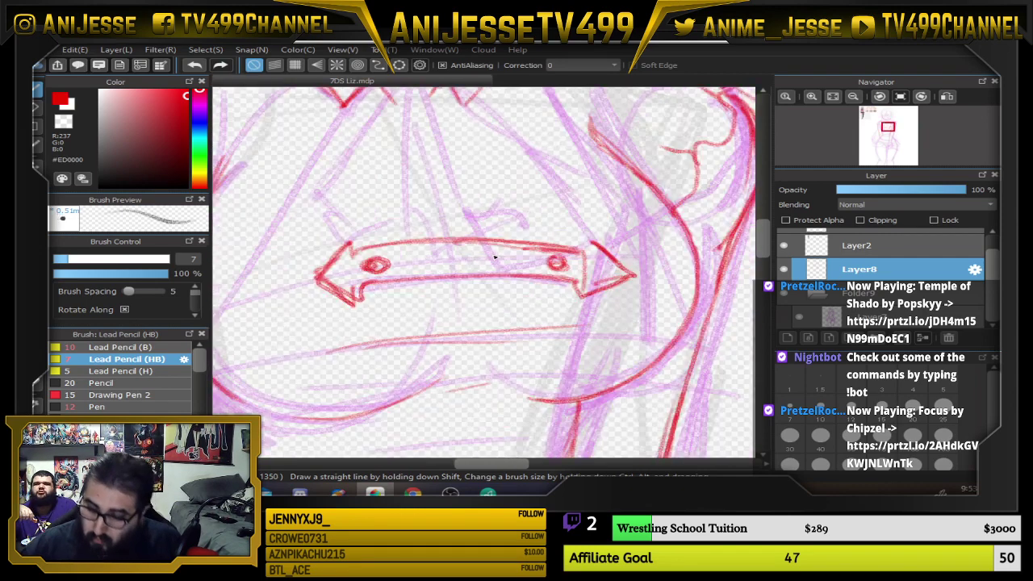
Touch up the right arrow tip of the chest strap with the eraser and the red pencil
{"action": "scroll", "coordinate": [496, 258], "scroll_direction": "down", "scroll_amount": 1}
{"action": "mouse_move", "coordinate": [517, 255]}
{"action": "left_mouse_down"}
{"action": "mouse_move", "coordinate": [521, 307]}
{"action": "mouse_move", "coordinate": [565, 318]}
{"action": "mouse_move", "coordinate": [572, 296]}
{"action": "mouse_move", "coordinate": [563, 327]}
{"action": "mouse_move", "coordinate": [570, 306]}
{"action": "left_mouse_up"}
{"action": "scroll", "coordinate": [608, 330], "scroll_direction": "up", "scroll_amount": 1}
{"action": "key", "text": "e"}
{"action": "key", "text": "b"}
{"action": "mouse_move", "coordinate": [531, 335]}
{"action": "left_mouse_down"}
{"action": "mouse_move", "coordinate": [568, 307]}
{"action": "mouse_move", "coordinate": [525, 280]}
{"action": "mouse_move", "coordinate": [556, 251]}
{"action": "left_mouse_up"}
{"action": "scroll", "coordinate": [520, 304], "scroll_direction": "down", "scroll_amount": 2}
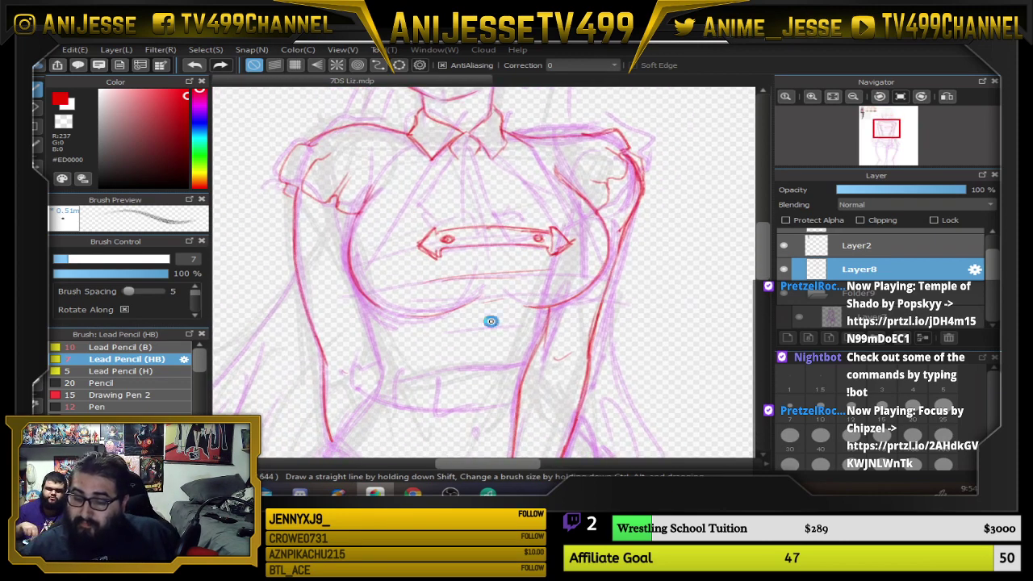
Outline the left tail of the neck scarf from the collar down over the chest strap, with its pointed lower edge
{"action": "scroll", "coordinate": [491, 321], "scroll_direction": "up", "scroll_amount": 5}
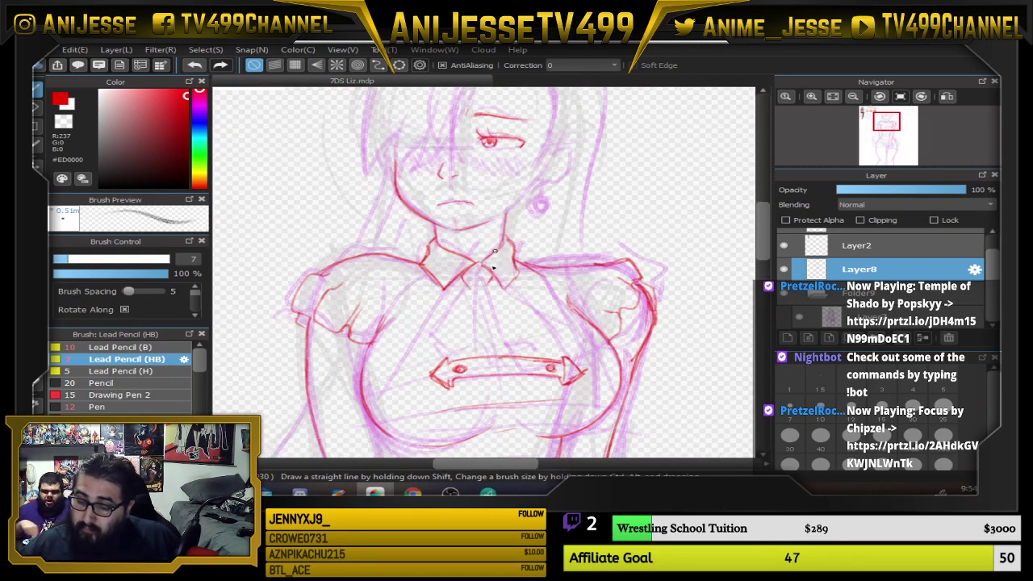
{"action": "scroll", "coordinate": [494, 267], "scroll_direction": "up", "scroll_amount": 3}
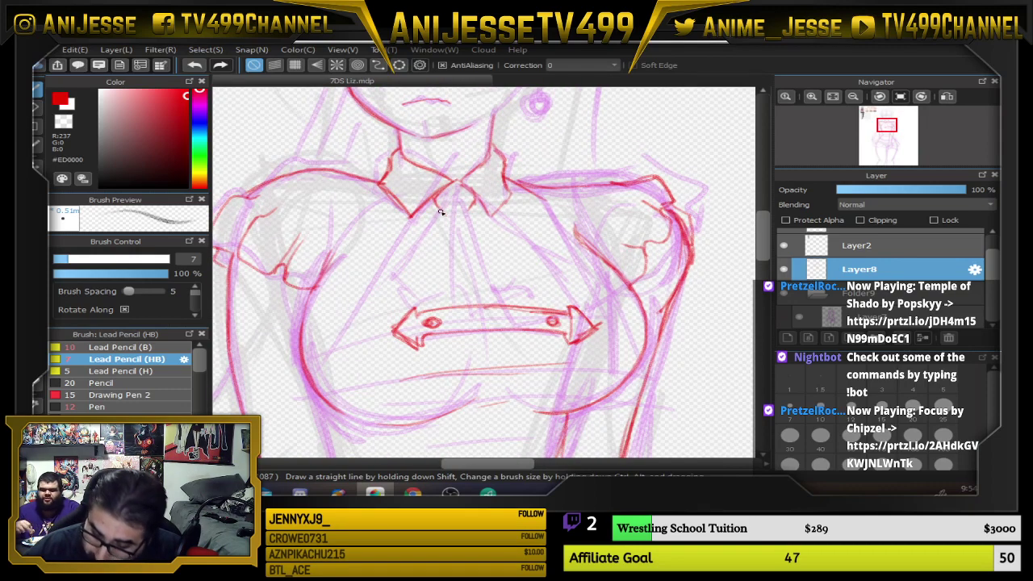
{"action": "mouse_move", "coordinate": [441, 212]}
{"action": "left_mouse_down"}
{"action": "mouse_move", "coordinate": [401, 281]}
{"action": "mouse_move", "coordinate": [407, 303]}
{"action": "mouse_move", "coordinate": [476, 352]}
{"action": "mouse_move", "coordinate": [503, 325]}
{"action": "left_mouse_up"}
{"action": "left_click_drag", "start_coordinate": [470, 244], "coordinate": [505, 326]}
{"action": "left_click_drag", "start_coordinate": [492, 286], "coordinate": [482, 236]}
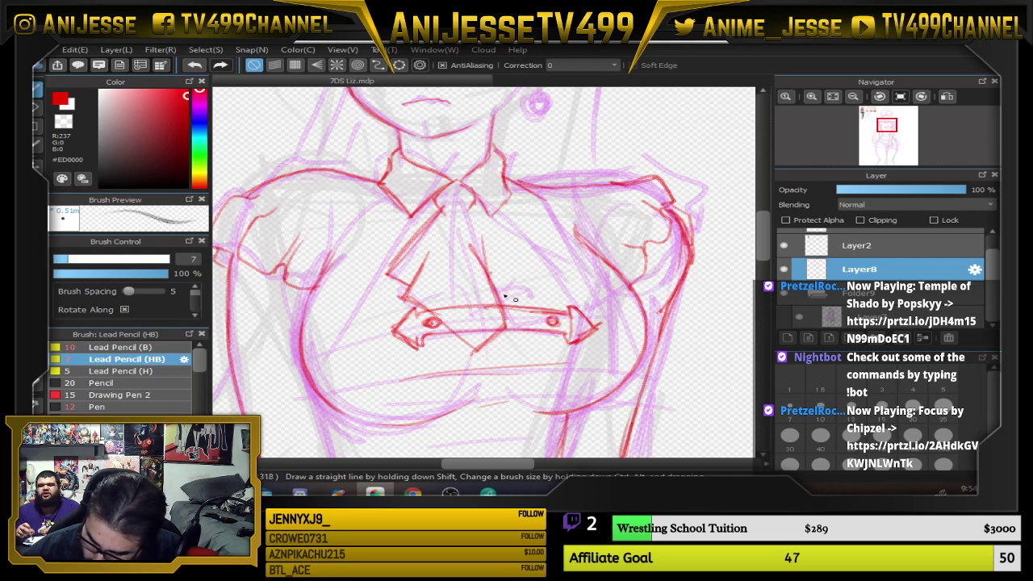
Outline the right tail of the neck scarf, running diagonally from the collar toward the strap's right end
{"action": "mouse_move", "coordinate": [505, 297]}
{"action": "left_mouse_down"}
{"action": "mouse_move", "coordinate": [545, 327]}
{"action": "mouse_move", "coordinate": [574, 273]}
{"action": "mouse_move", "coordinate": [497, 218]}
{"action": "mouse_move", "coordinate": [566, 268]}
{"action": "left_mouse_up"}
{"action": "mouse_move", "coordinate": [570, 271]}
{"action": "left_mouse_down"}
{"action": "mouse_move", "coordinate": [498, 233]}
{"action": "mouse_move", "coordinate": [557, 267]}
{"action": "left_mouse_up"}
{"action": "mouse_move", "coordinate": [468, 208]}
{"action": "left_mouse_down"}
{"action": "mouse_move", "coordinate": [539, 252]}
{"action": "mouse_move", "coordinate": [569, 244]}
{"action": "mouse_move", "coordinate": [544, 229]}
{"action": "mouse_move", "coordinate": [500, 283]}
{"action": "left_mouse_up"}
{"action": "scroll", "coordinate": [554, 265], "scroll_direction": "down", "scroll_amount": 2}
{"action": "scroll", "coordinate": [491, 274], "scroll_direction": "up", "scroll_amount": 3}
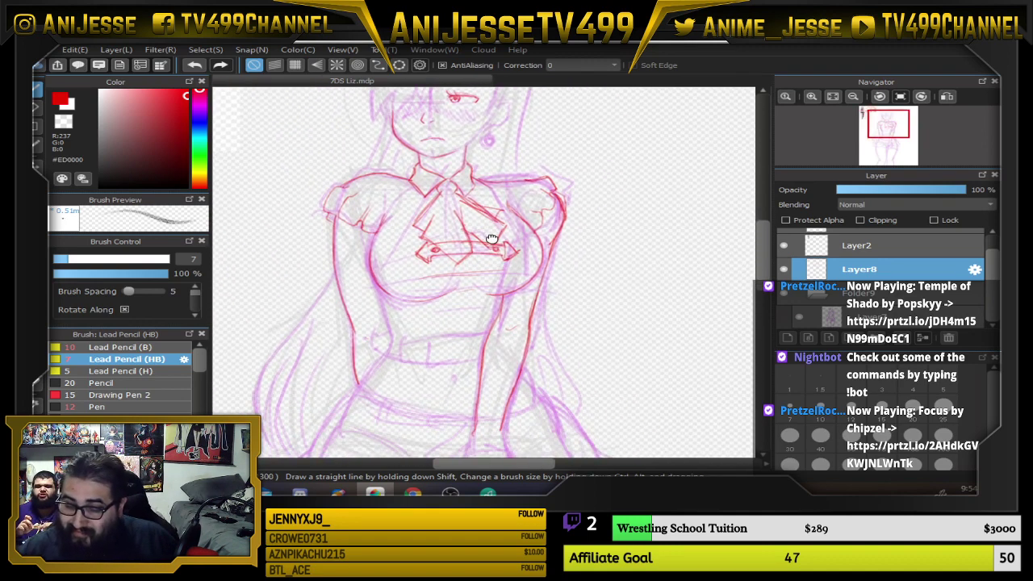
Reinforce the outer edges of both collar flaps and add a short fold line on the left flap
{"action": "scroll", "coordinate": [386, 266], "scroll_direction": "up", "scroll_amount": 4}
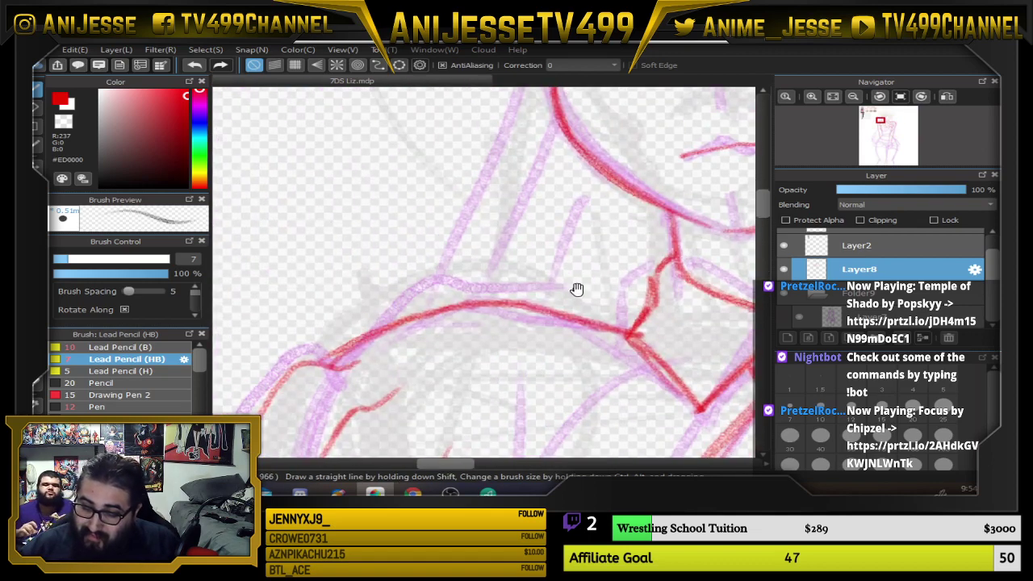
{"action": "left_click_drag", "start_coordinate": [586, 324], "coordinate": [640, 316]}
{"action": "mouse_move", "coordinate": [660, 275]}
{"action": "left_mouse_down"}
{"action": "mouse_move", "coordinate": [623, 313]}
{"action": "mouse_move", "coordinate": [629, 331]}
{"action": "left_mouse_up"}
{"action": "left_click_drag", "start_coordinate": [750, 251], "coordinate": [587, 208]}
{"action": "left_click_drag", "start_coordinate": [644, 247], "coordinate": [485, 256]}
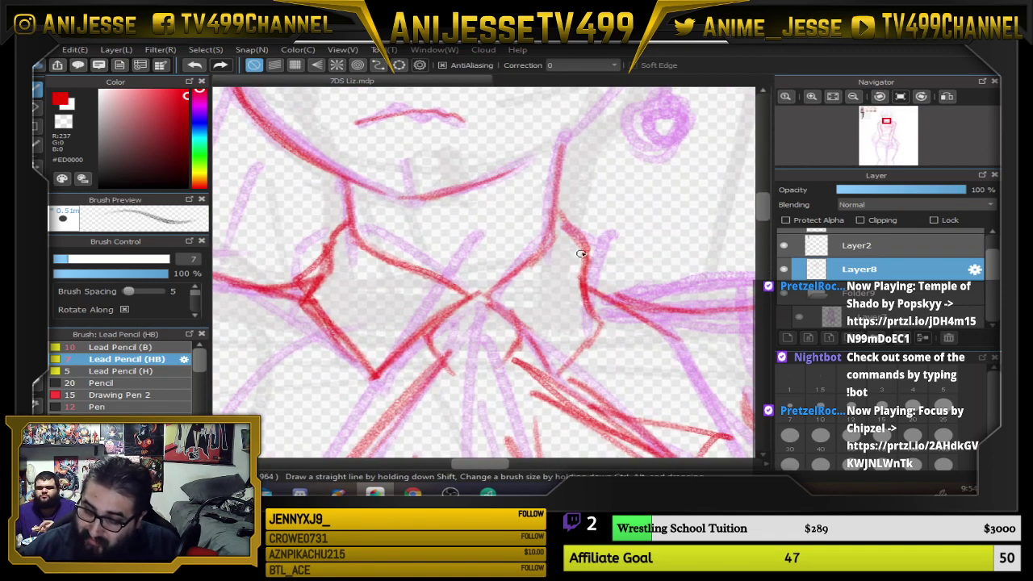
{"action": "mouse_move", "coordinate": [554, 206]}
{"action": "left_mouse_down"}
{"action": "mouse_move", "coordinate": [604, 289]}
{"action": "mouse_move", "coordinate": [555, 377]}
{"action": "left_mouse_up"}
{"action": "left_click_drag", "start_coordinate": [382, 228], "coordinate": [409, 281]}
Outline the V-shaped shadow on the neck below the chin and fill it with zigzag hatching
{"action": "left_click_drag", "start_coordinate": [561, 281], "coordinate": [570, 393]}
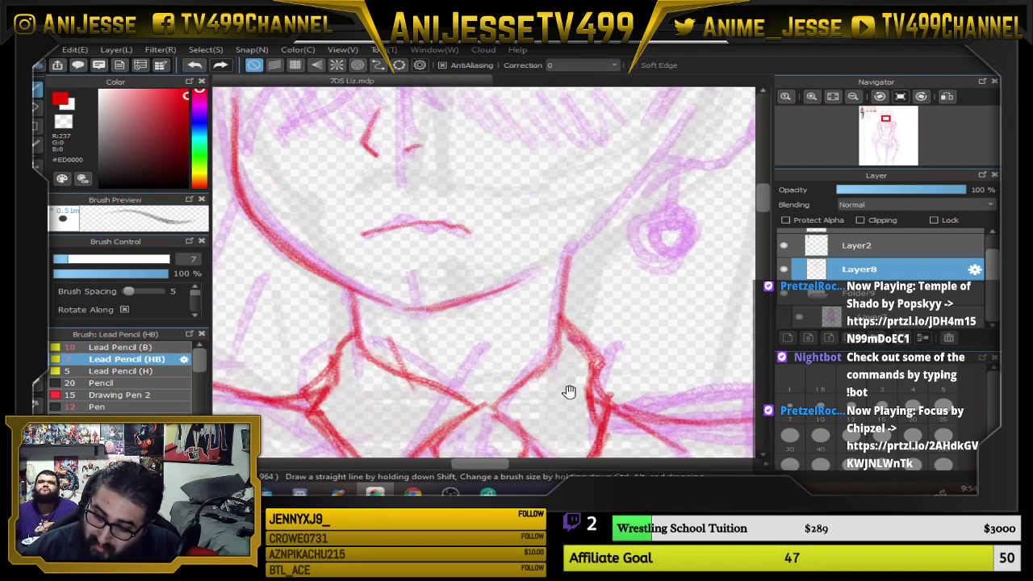
{"action": "mouse_move", "coordinate": [357, 296]}
{"action": "left_mouse_down"}
{"action": "mouse_move", "coordinate": [426, 354]}
{"action": "mouse_move", "coordinate": [529, 301]}
{"action": "left_mouse_up"}
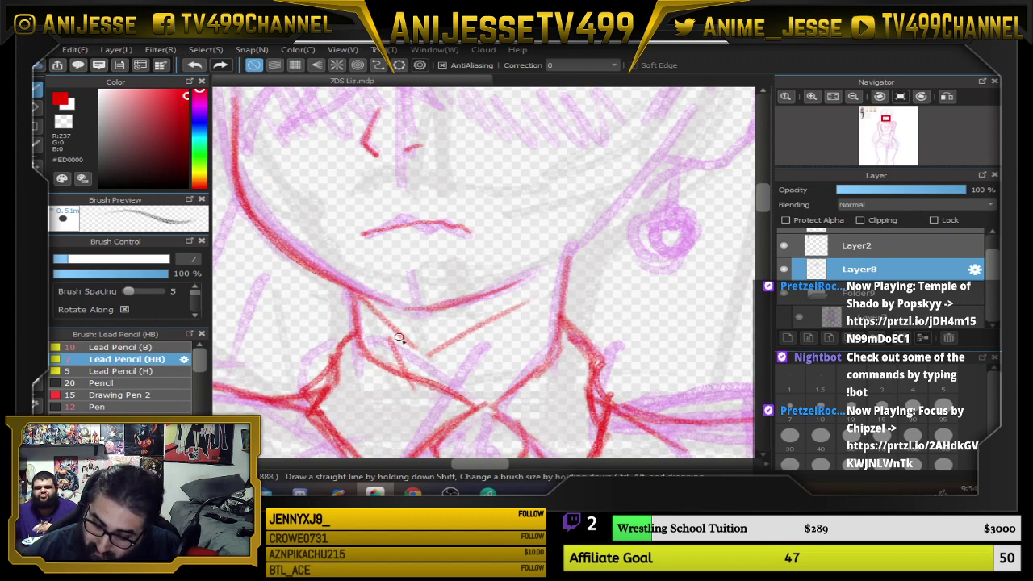
{"action": "mouse_move", "coordinate": [399, 338]}
{"action": "left_mouse_down"}
{"action": "mouse_move", "coordinate": [427, 343]}
{"action": "mouse_move", "coordinate": [479, 309]}
{"action": "mouse_move", "coordinate": [523, 297]}
{"action": "mouse_move", "coordinate": [486, 251]}
{"action": "mouse_move", "coordinate": [486, 291]}
{"action": "left_mouse_up"}
{"action": "scroll", "coordinate": [517, 273], "scroll_direction": "down", "scroll_amount": 3}
{"action": "scroll", "coordinate": [482, 251], "scroll_direction": "down", "scroll_amount": 2}
{"action": "scroll", "coordinate": [483, 287], "scroll_direction": "up", "scroll_amount": 4}
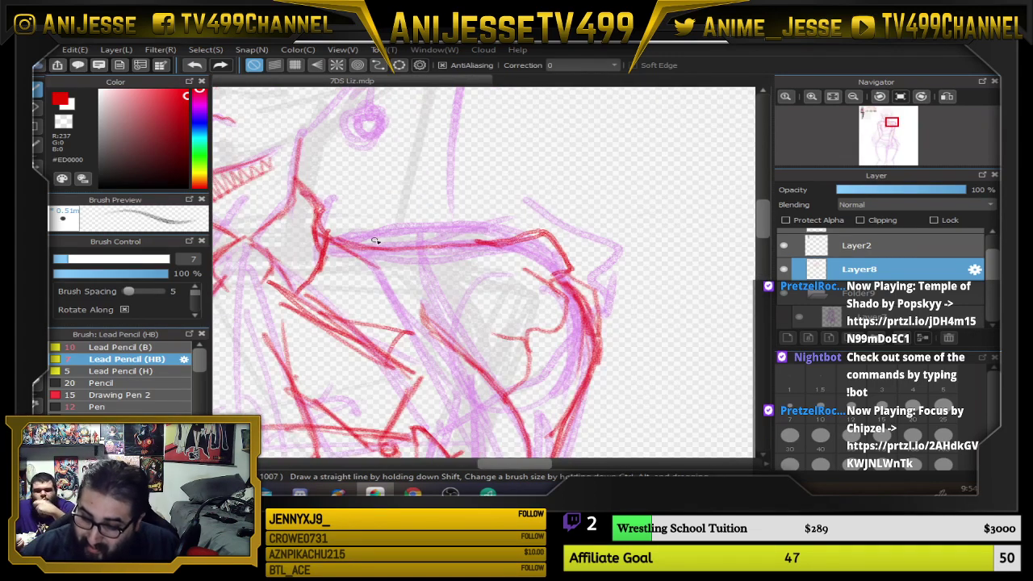